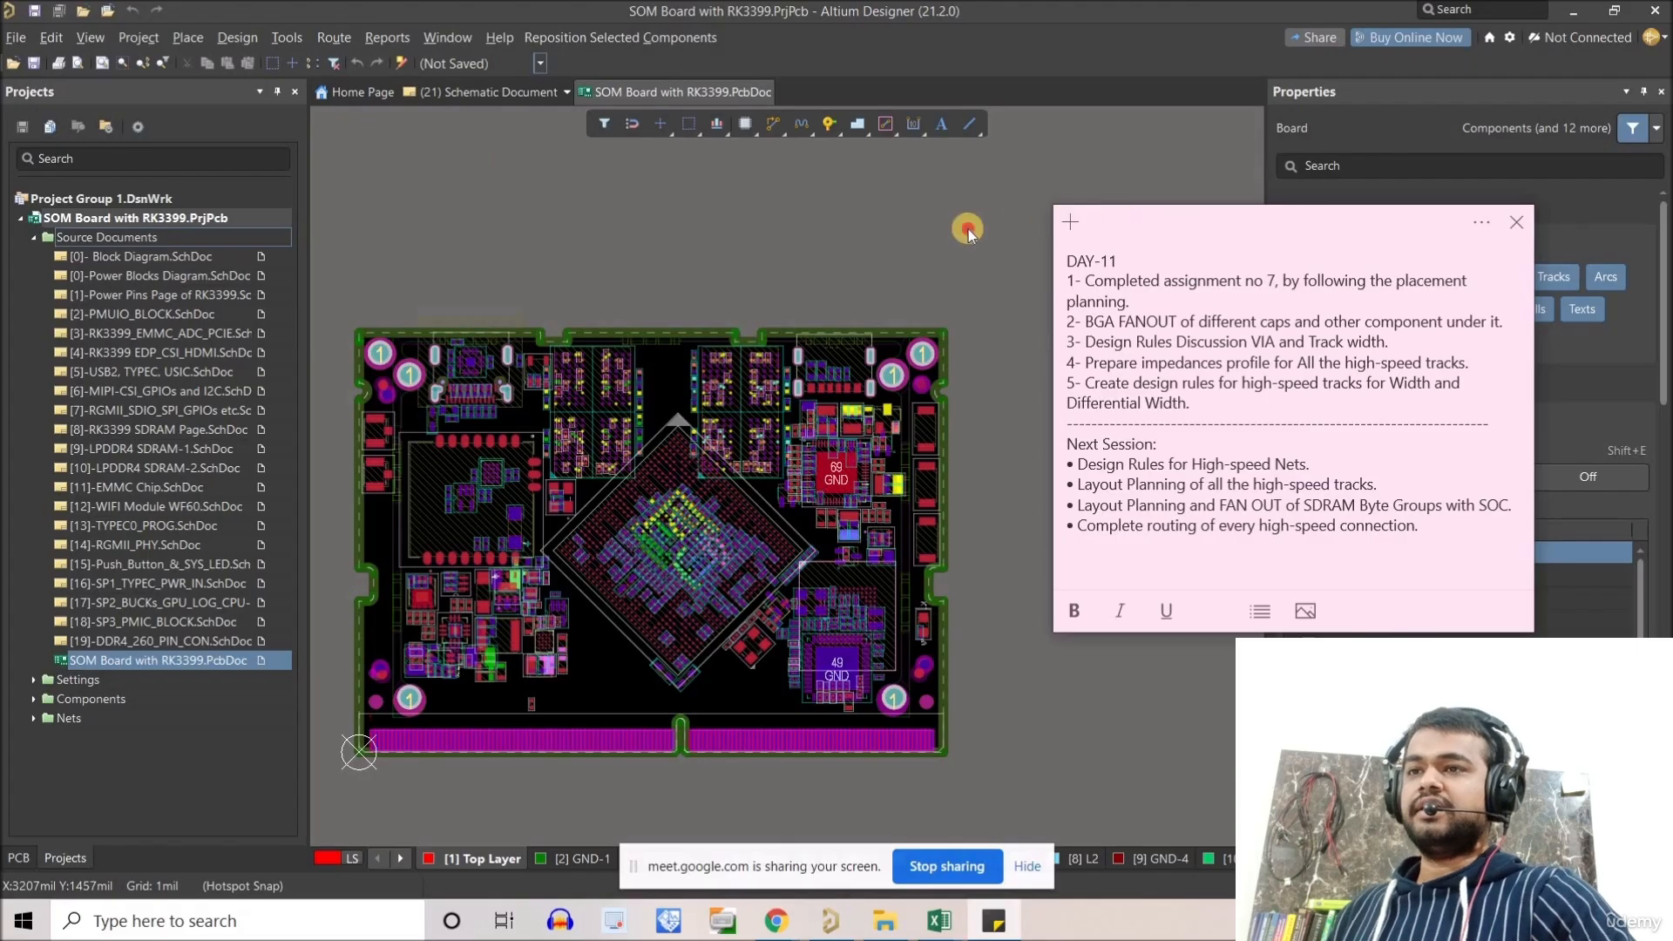
# Move the DAY-11 note off the board and examine the completed component placement around the board edges, memory chips and processor.
pyautogui.moveTo(1182, 232); pyautogui.dragTo(967, 233)
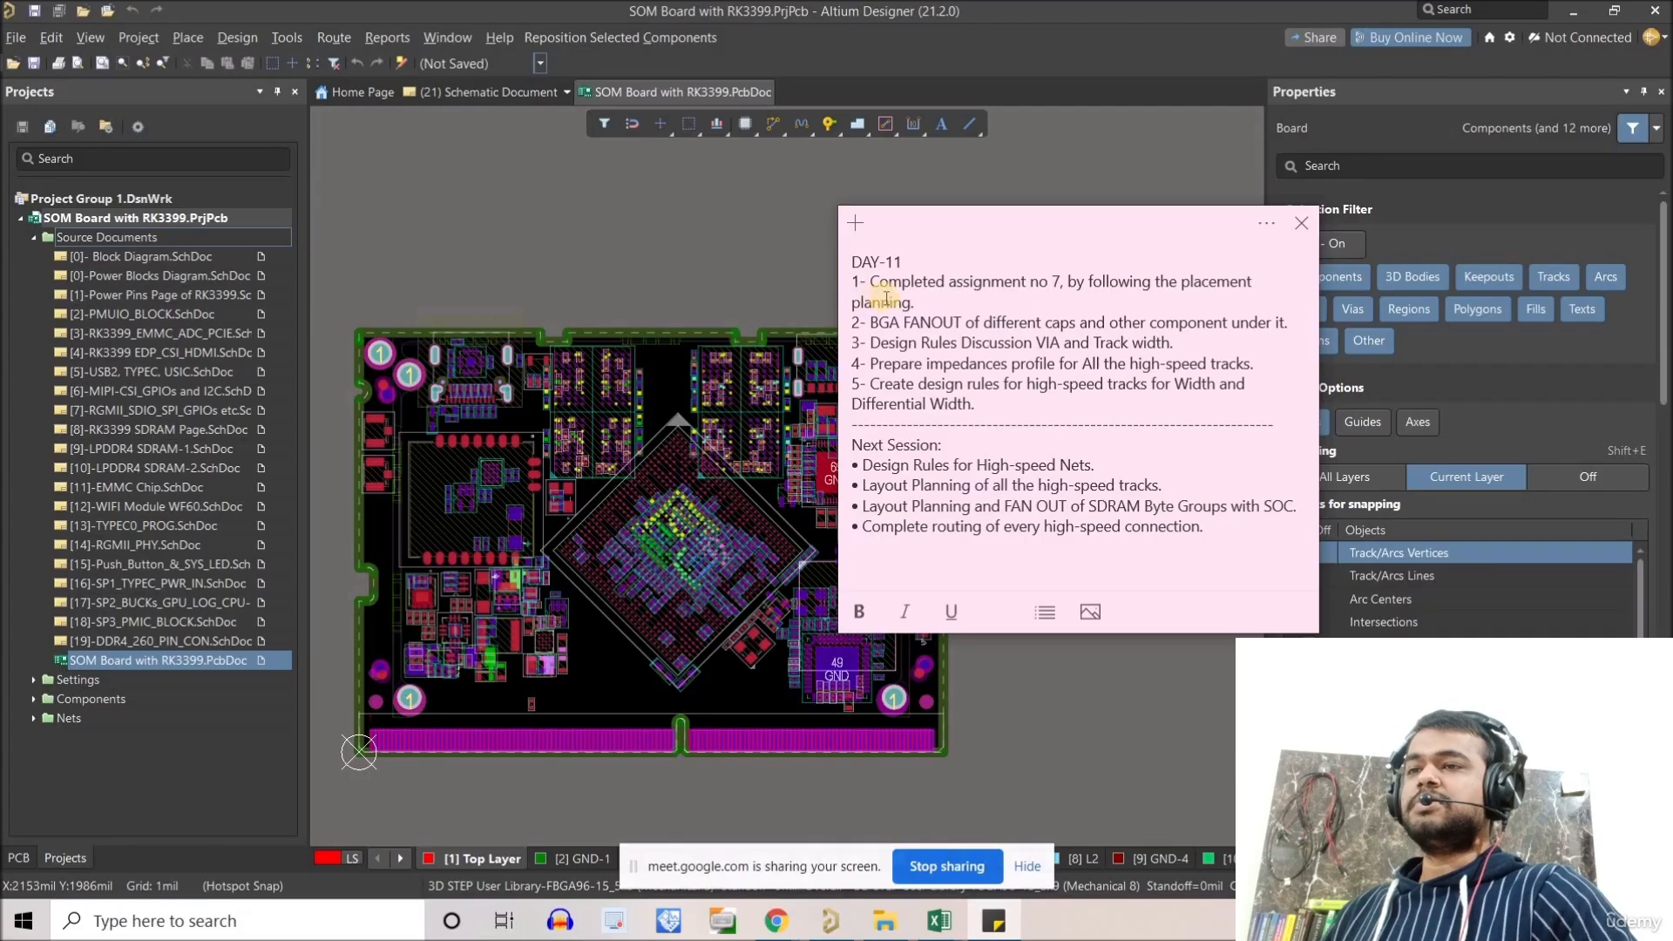
pyautogui.moveTo(929, 229); pyautogui.dragTo(646, 507)
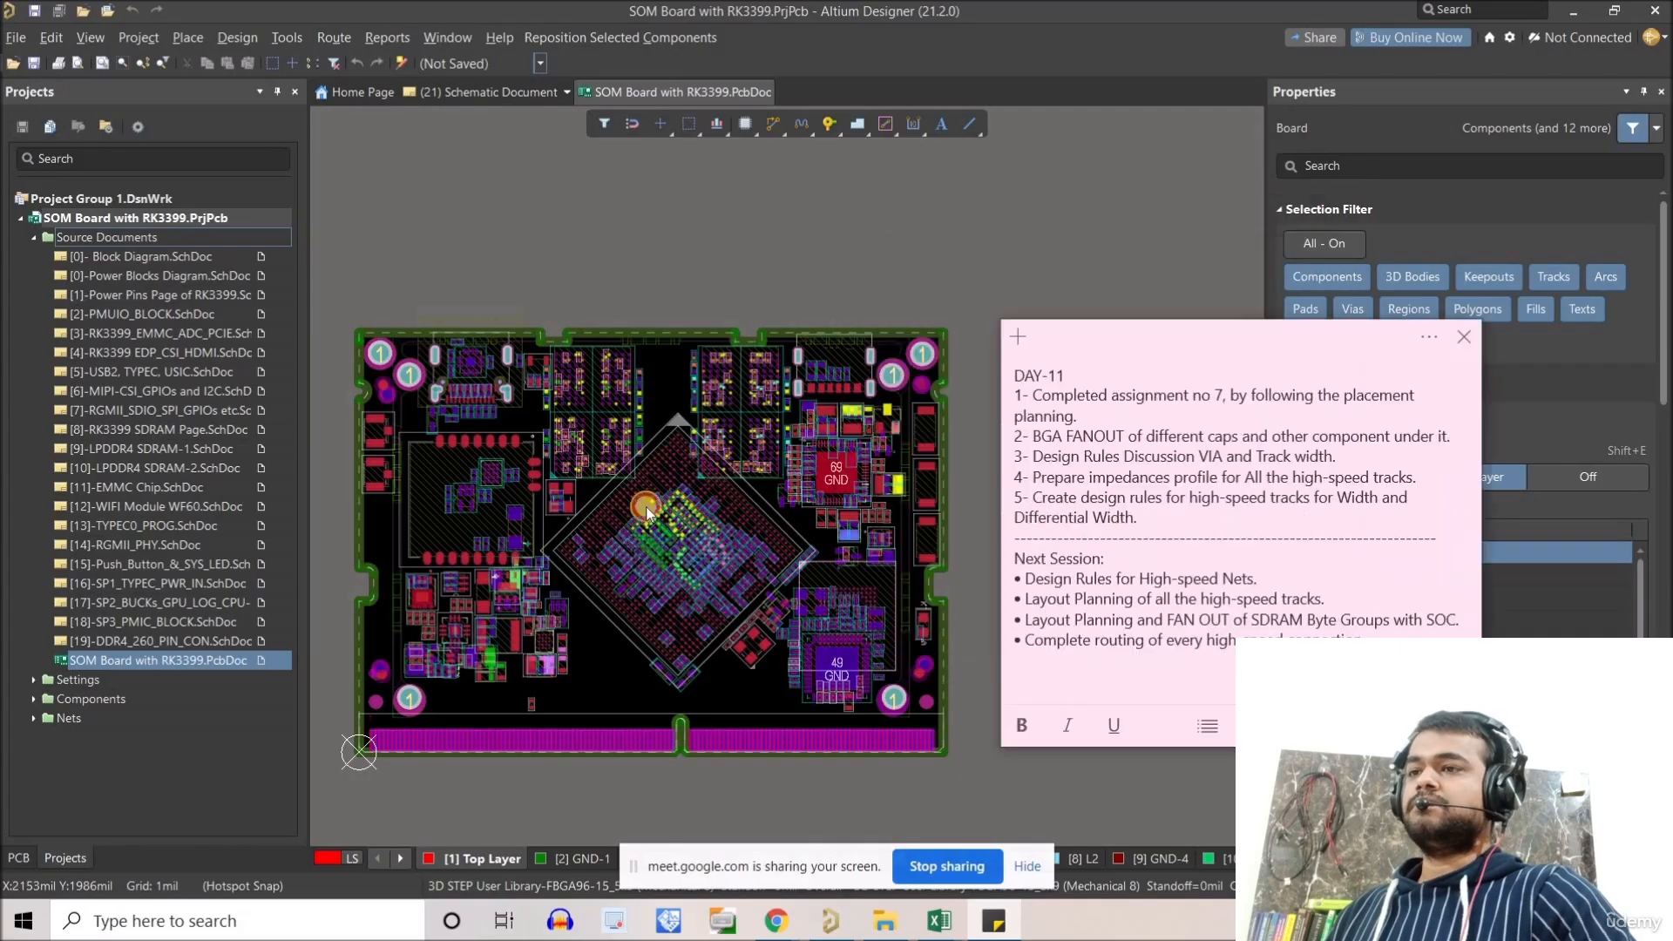
pyautogui.moveTo(646, 507); pyautogui.dragTo(718, 463, button='right')
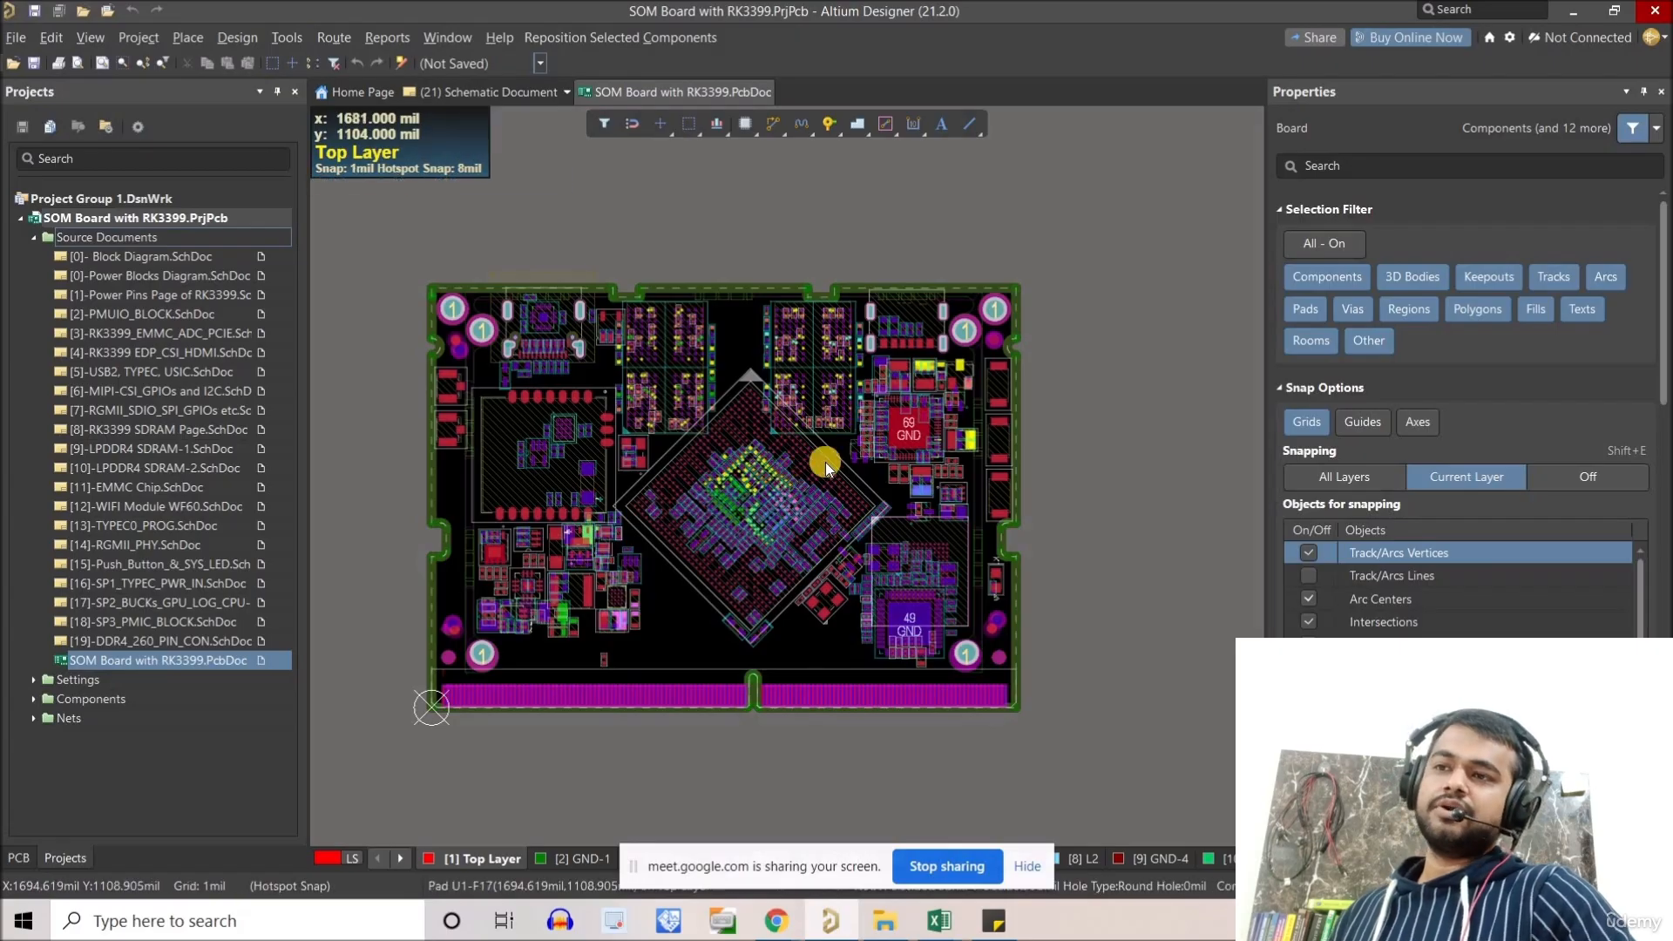
pyautogui.keyDown('ctrl'); pyautogui.scroll(3, 954, 388); pyautogui.keyUp('ctrl')
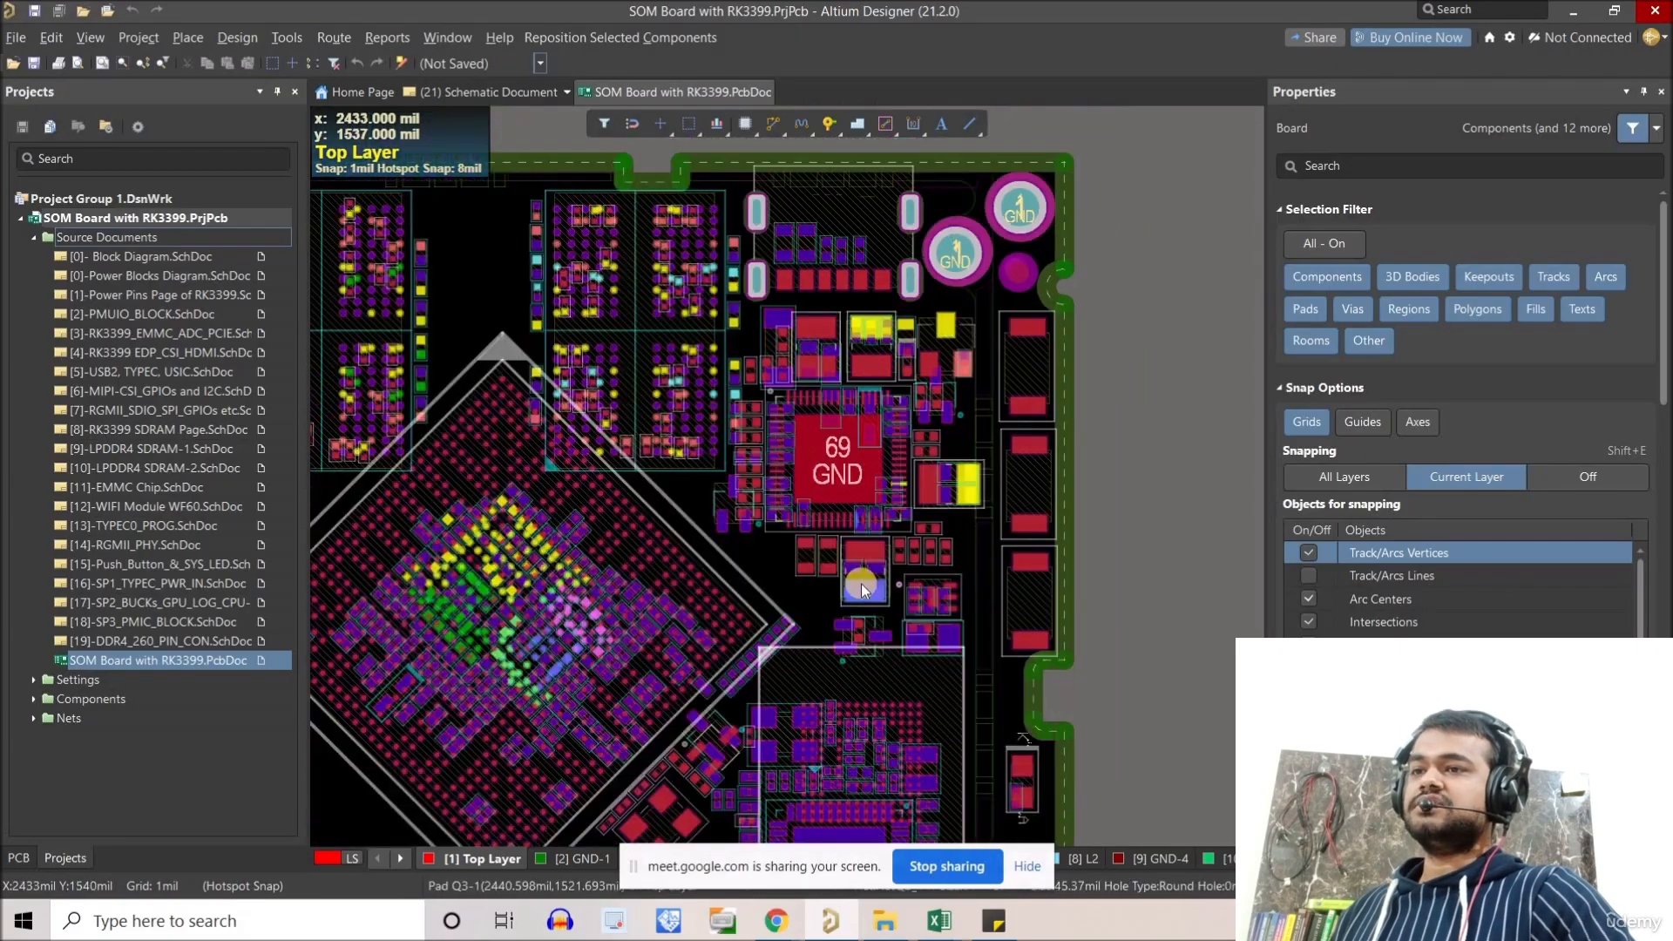
pyautogui.keyDown('ctrl'); pyautogui.scroll(-3, 758, 438); pyautogui.keyUp('ctrl')
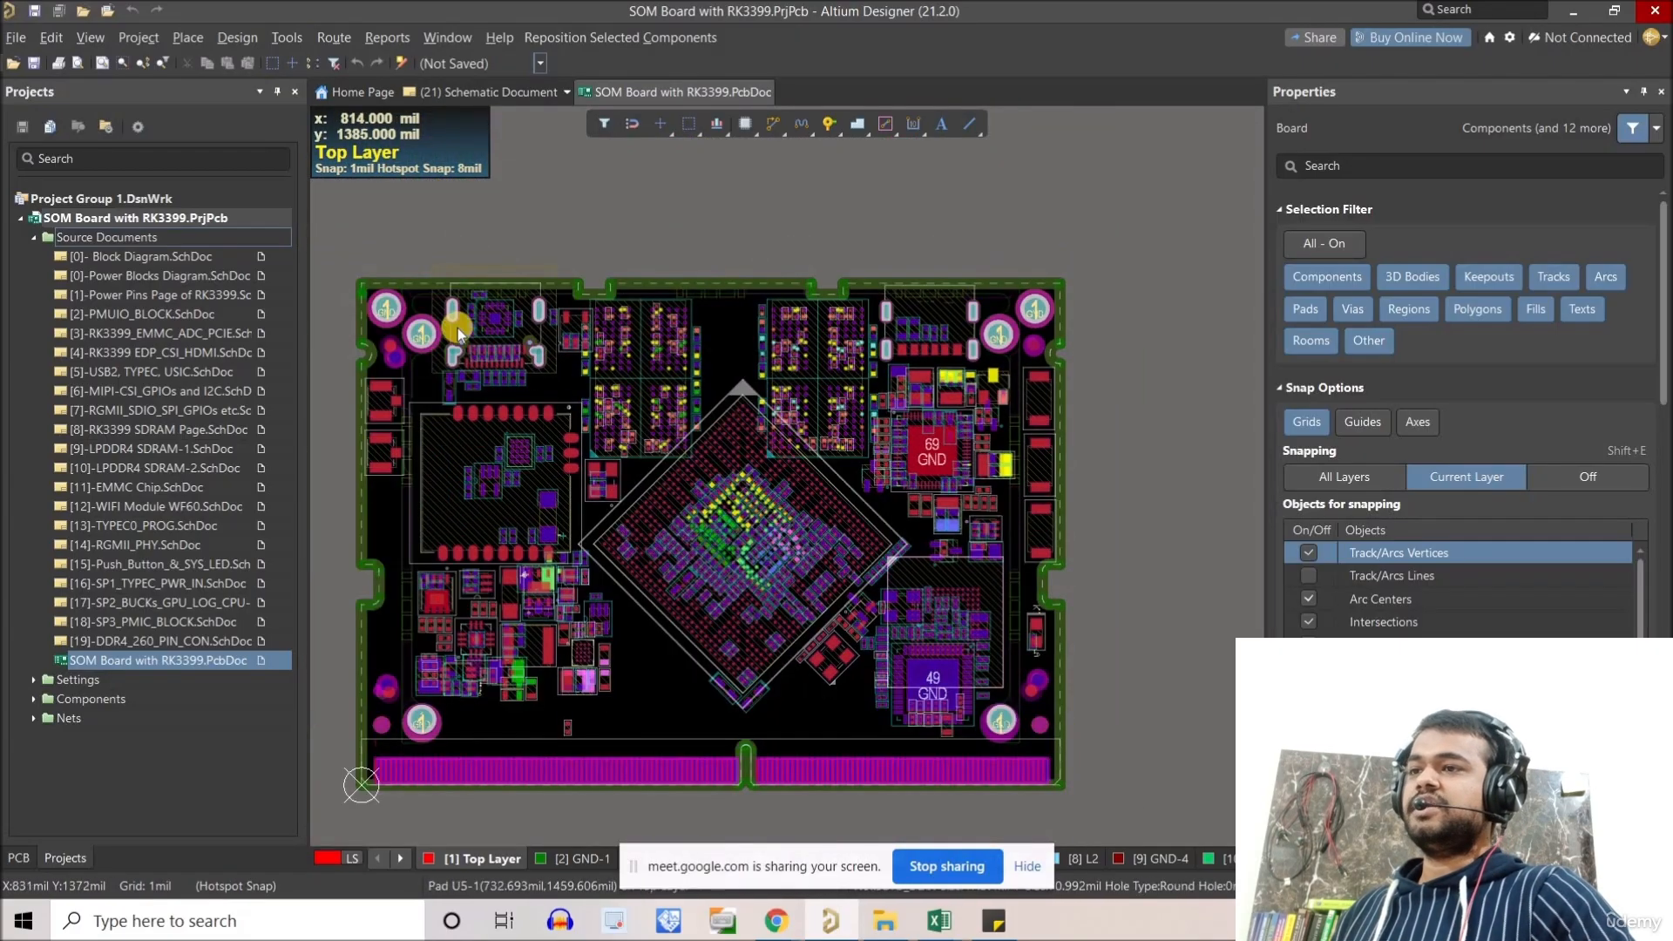
pyautogui.keyDown('ctrl'); pyautogui.scroll(2, 457, 328); pyautogui.keyUp('ctrl')
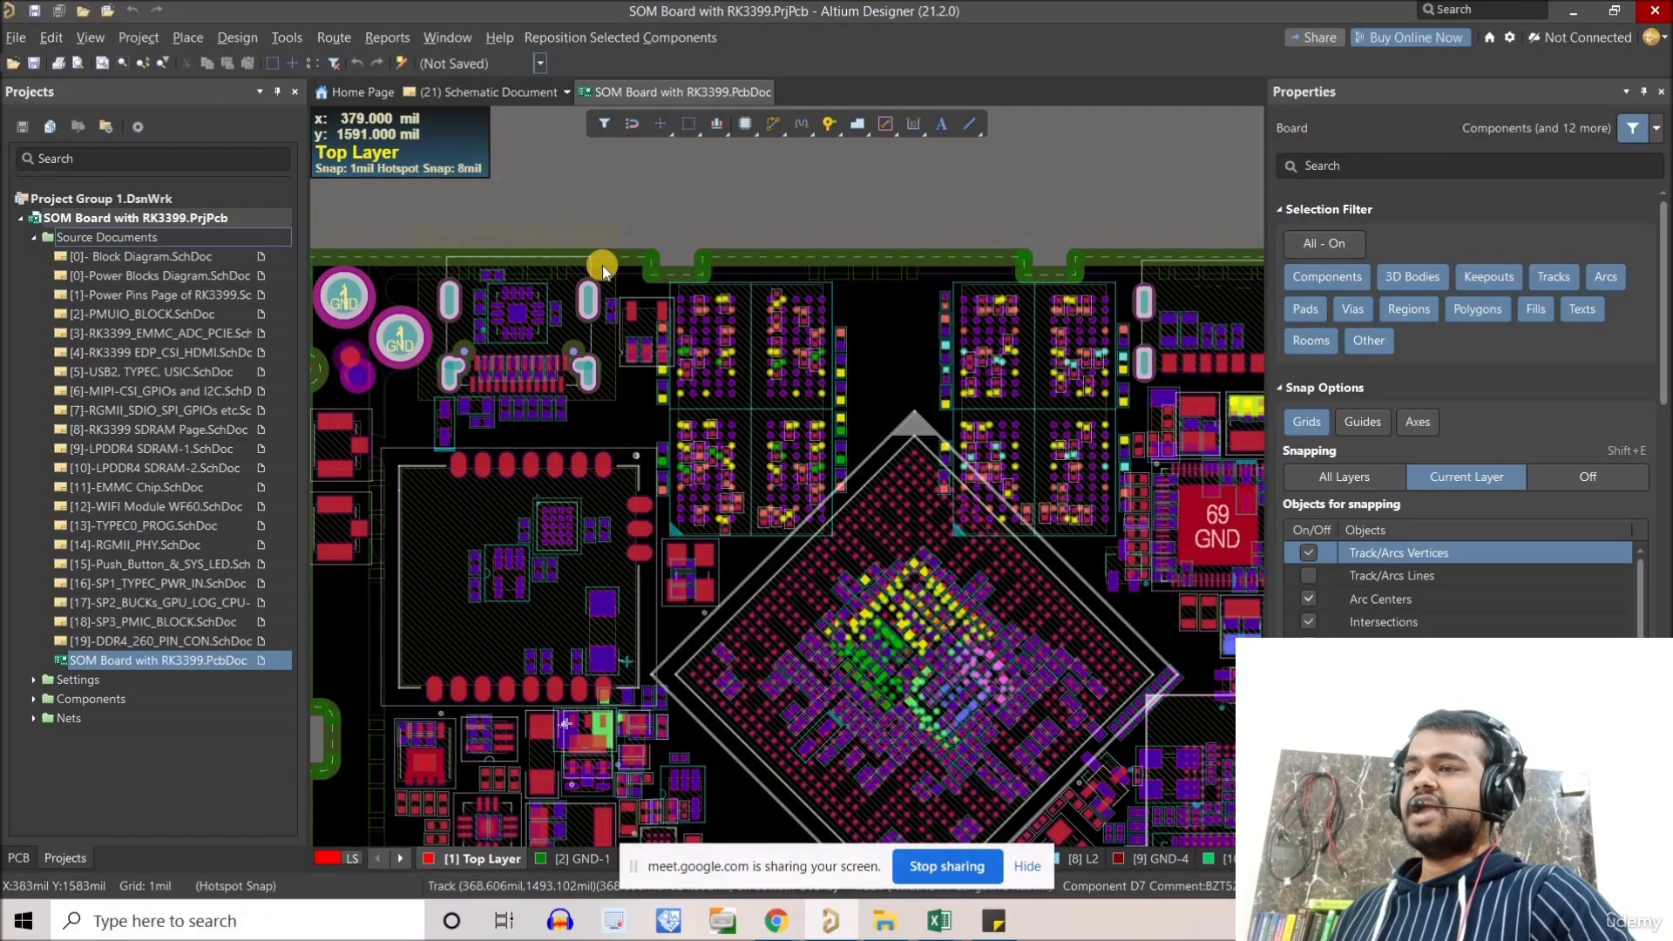
pyautogui.keyDown('ctrl'); pyautogui.scroll(-2, 489, 305); pyautogui.keyUp('ctrl')
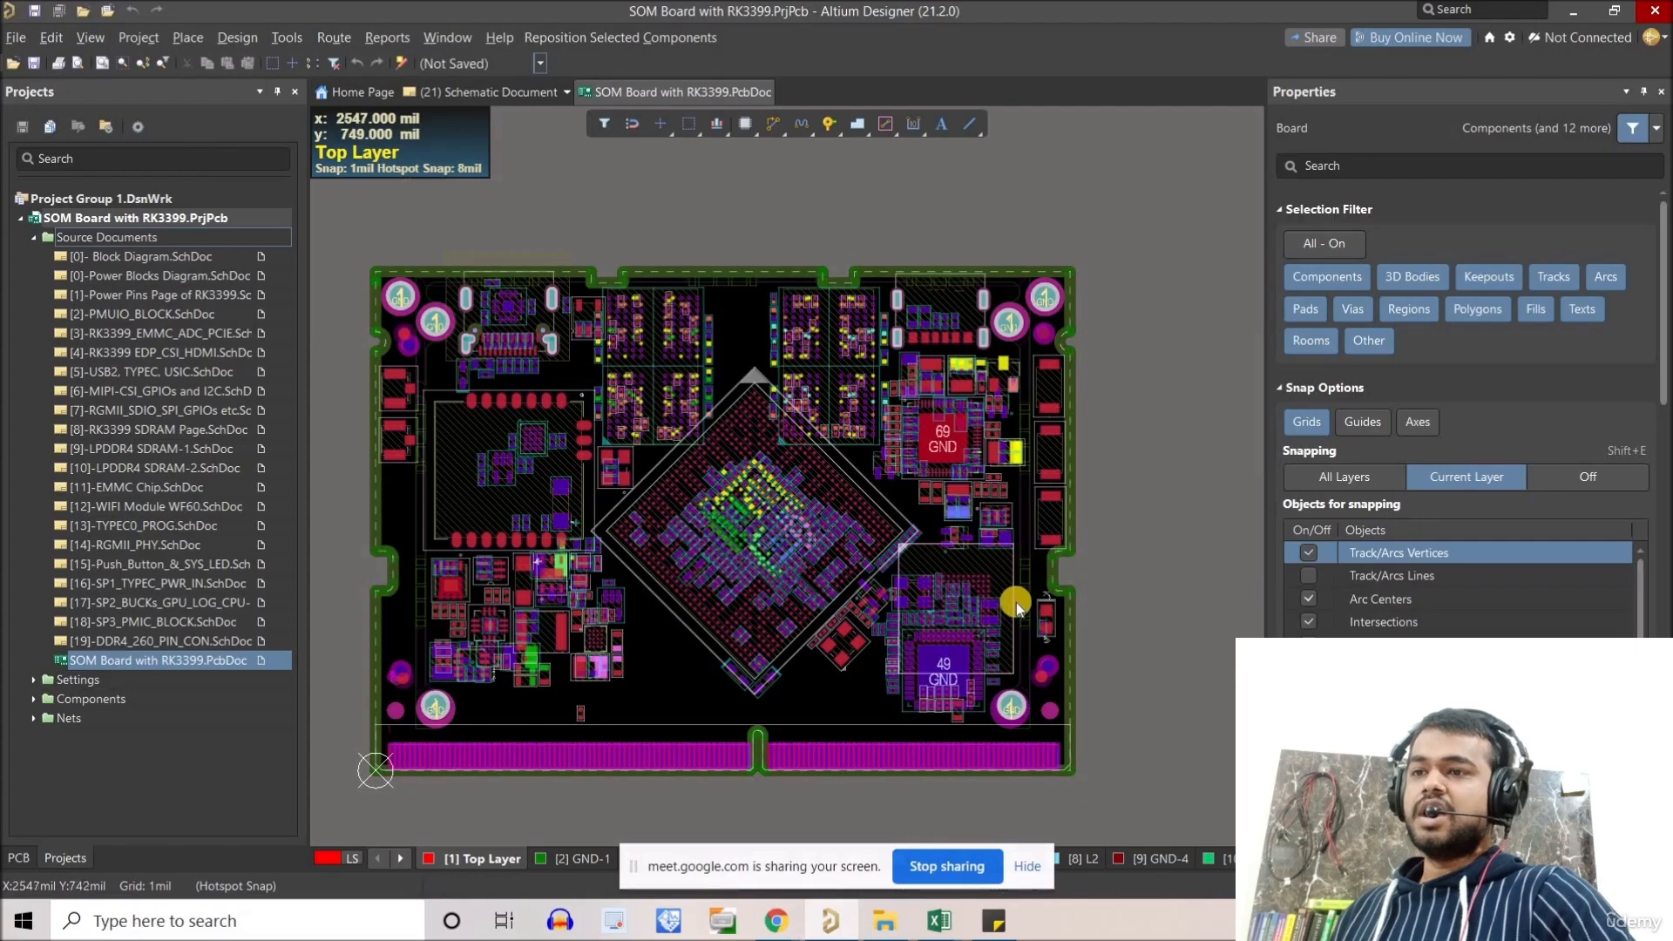
pyautogui.keyDown('ctrl'); pyautogui.scroll(2, 1016, 603); pyautogui.keyUp('ctrl')
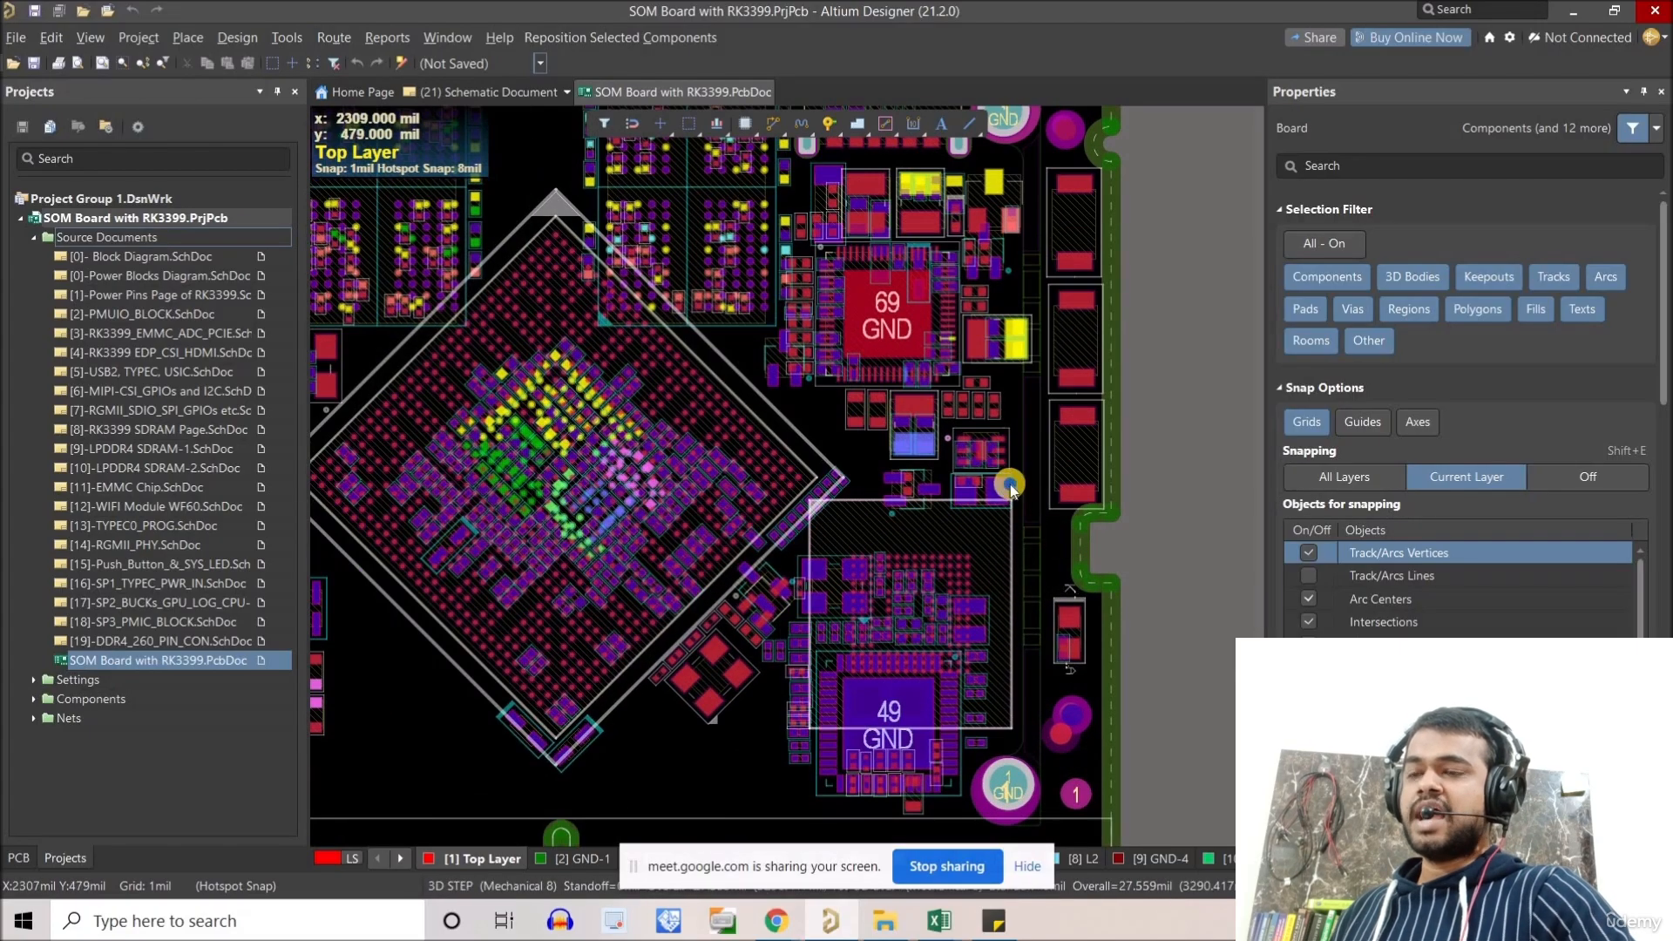
pyautogui.moveTo(880, 801); pyautogui.dragTo(976, 603, button='right')
pyautogui.keyDown('ctrl'); pyautogui.scroll(-4, 786, 448); pyautogui.keyUp('ctrl')
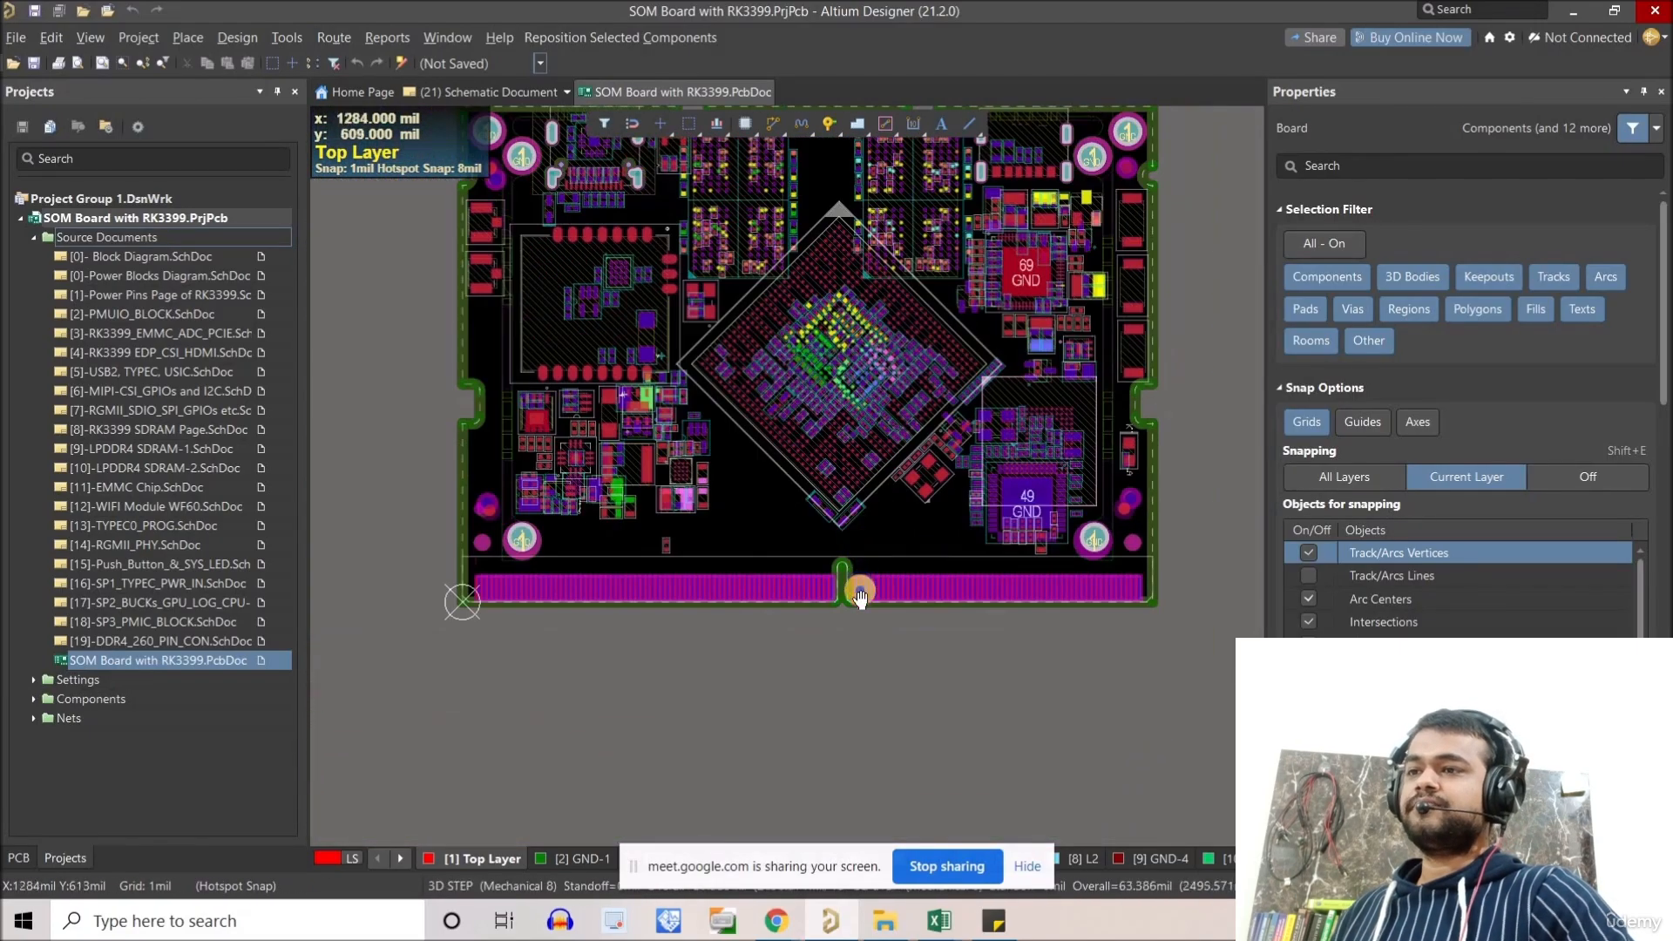
pyautogui.keyDown('ctrl'); pyautogui.scroll(3, 710, 538); pyautogui.keyUp('ctrl')
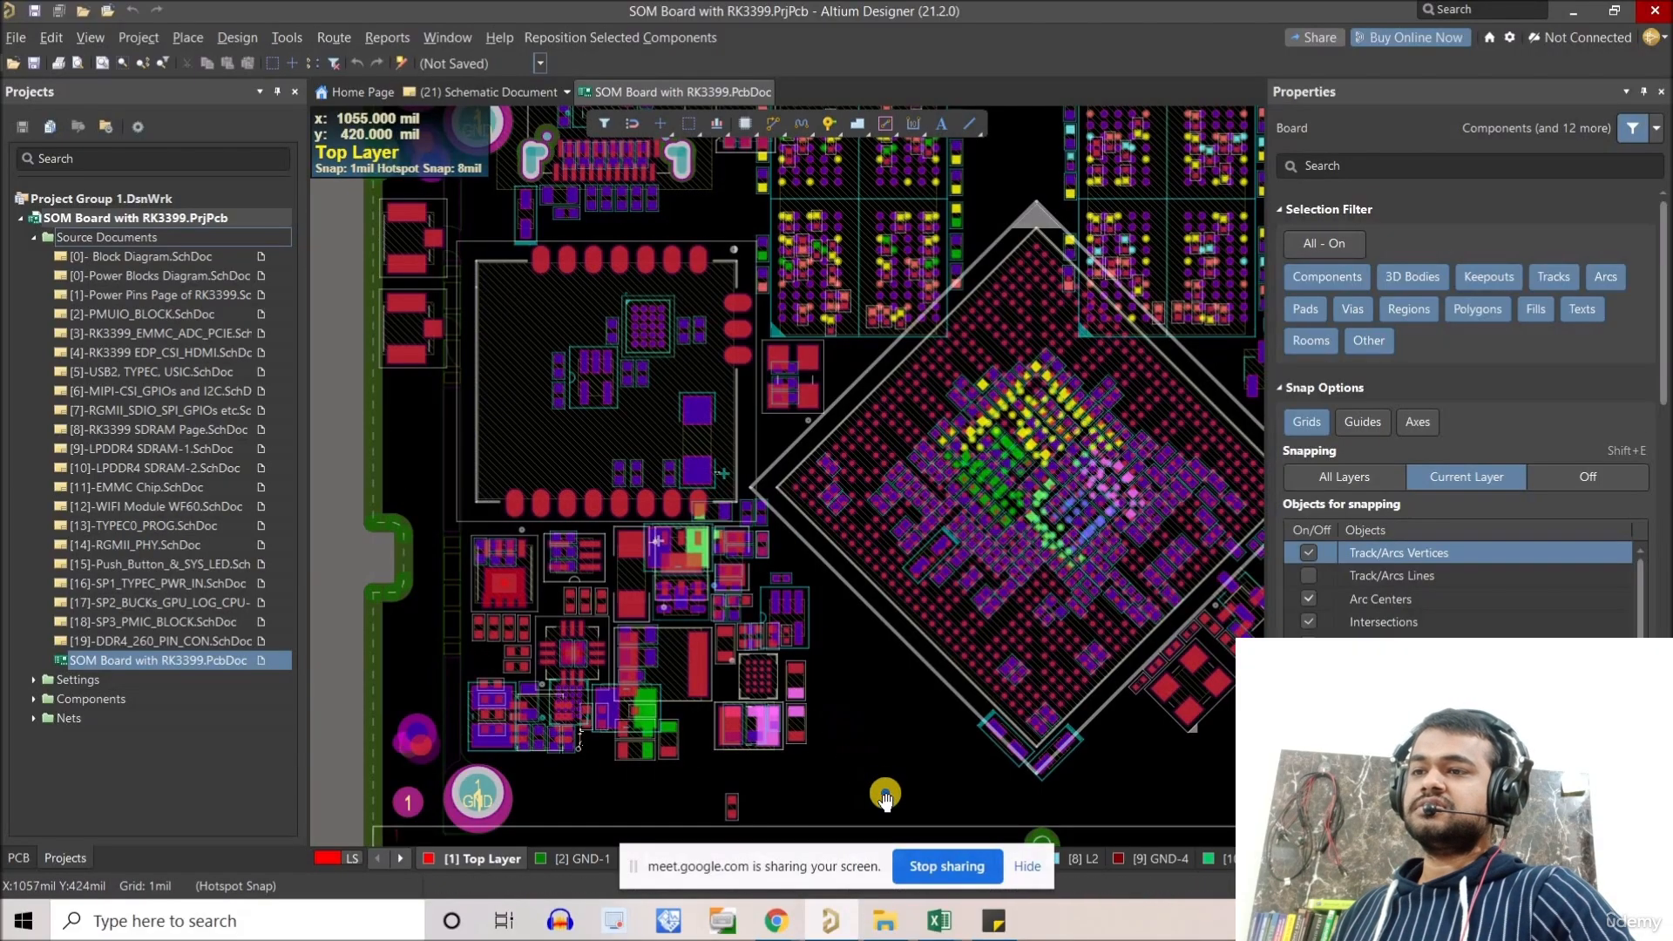
pyautogui.moveTo(673, 211); pyautogui.dragTo(714, 281, button='right')
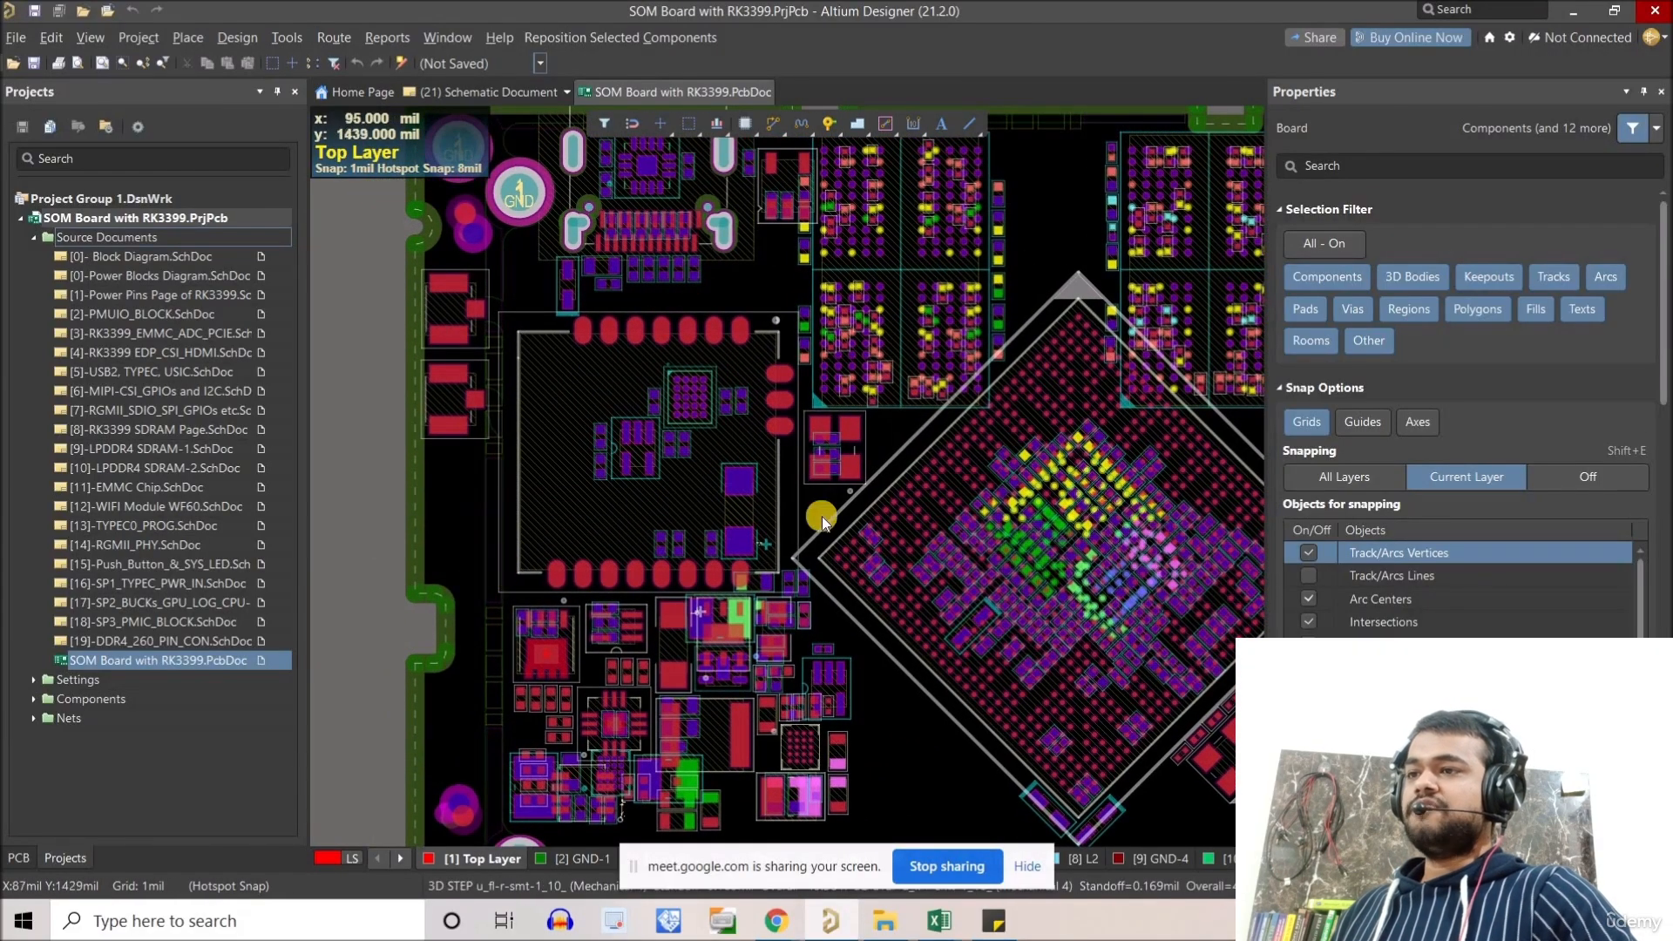
pyautogui.keyDown('ctrl'); pyautogui.scroll(-5, 683, 454); pyautogui.keyUp('ctrl')
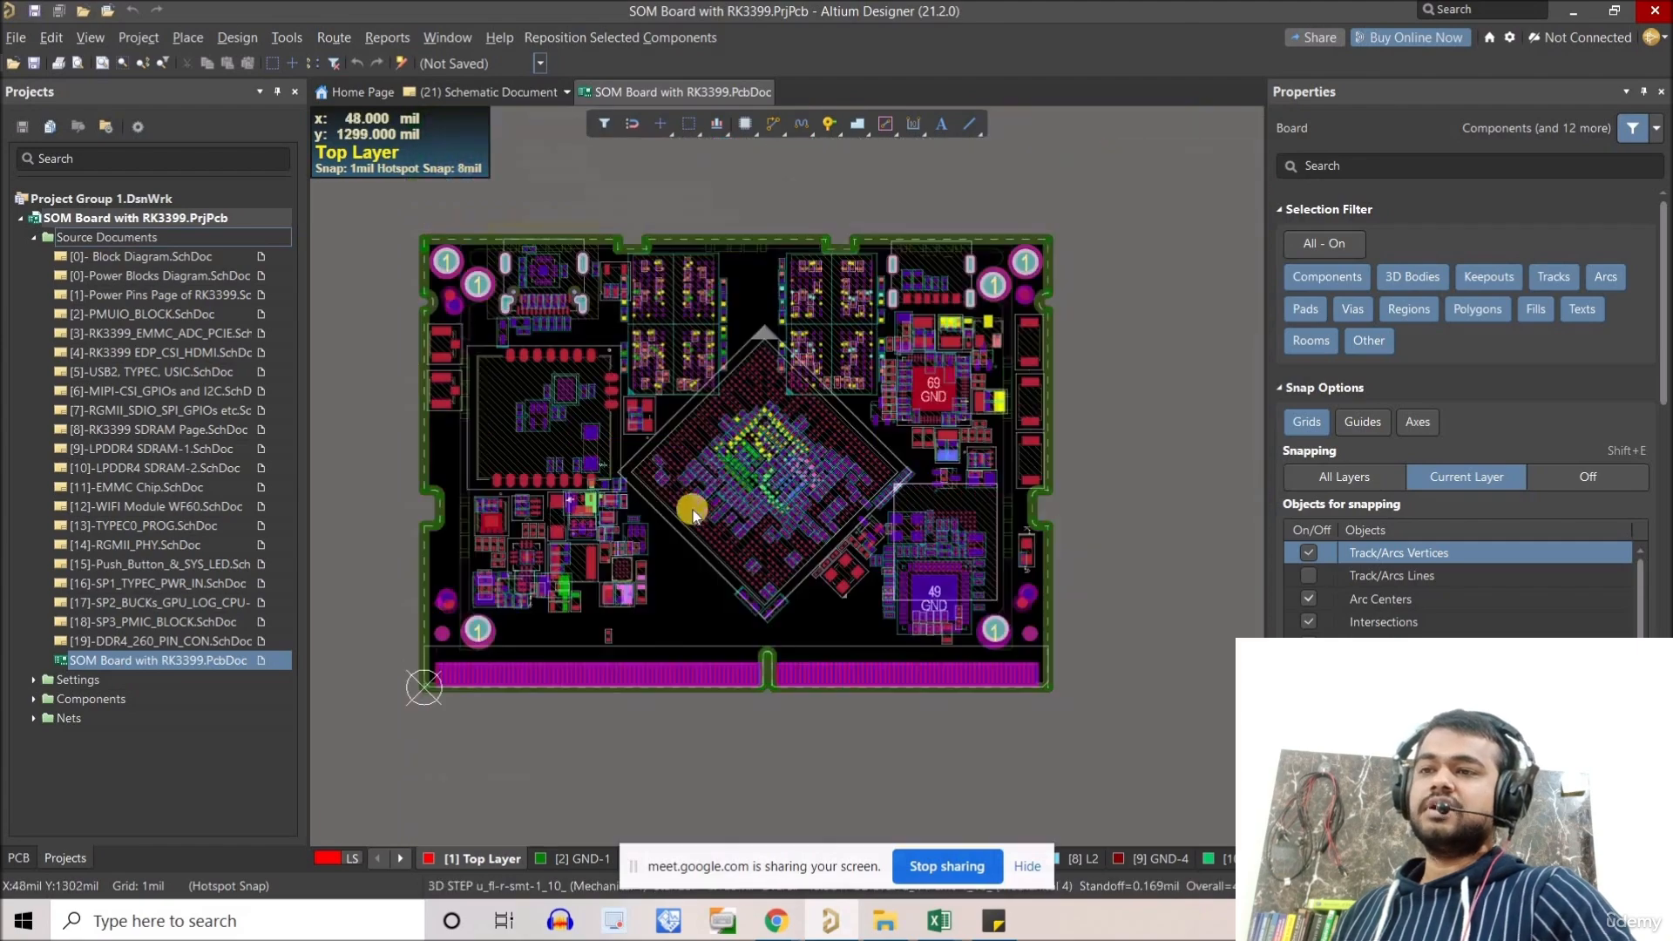
pyautogui.keyDown('ctrl'); pyautogui.scroll(4, 682, 454); pyautogui.keyUp('ctrl')
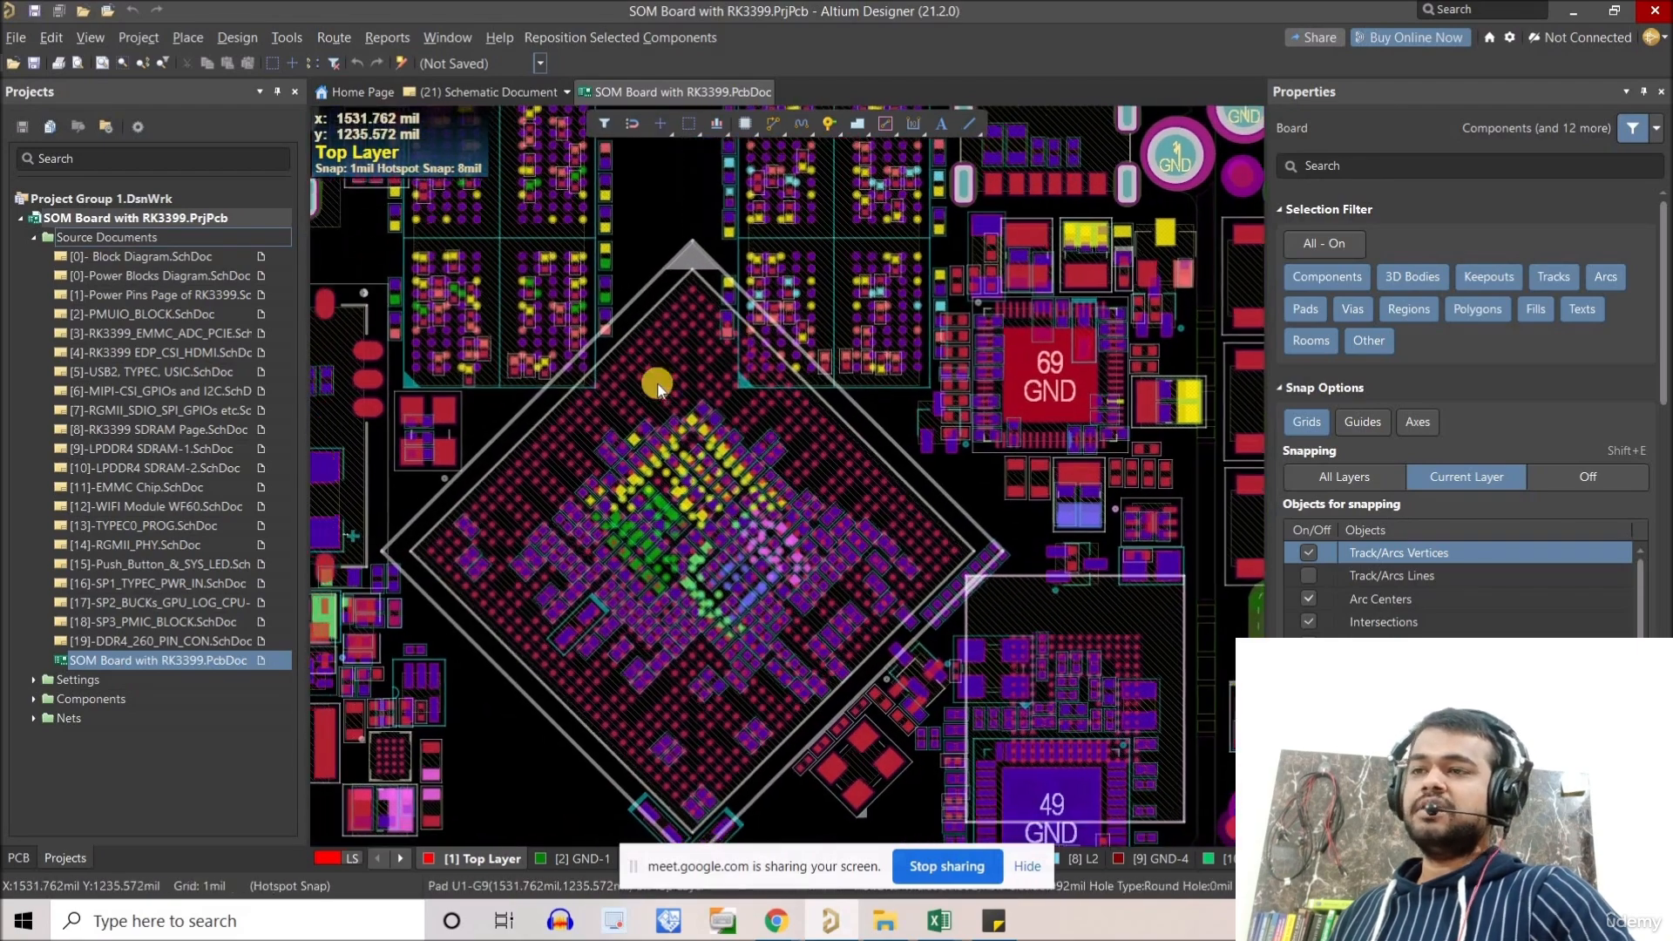
pyautogui.keyDown('ctrl'); pyautogui.scroll(-3, 708, 397); pyautogui.keyUp('ctrl')
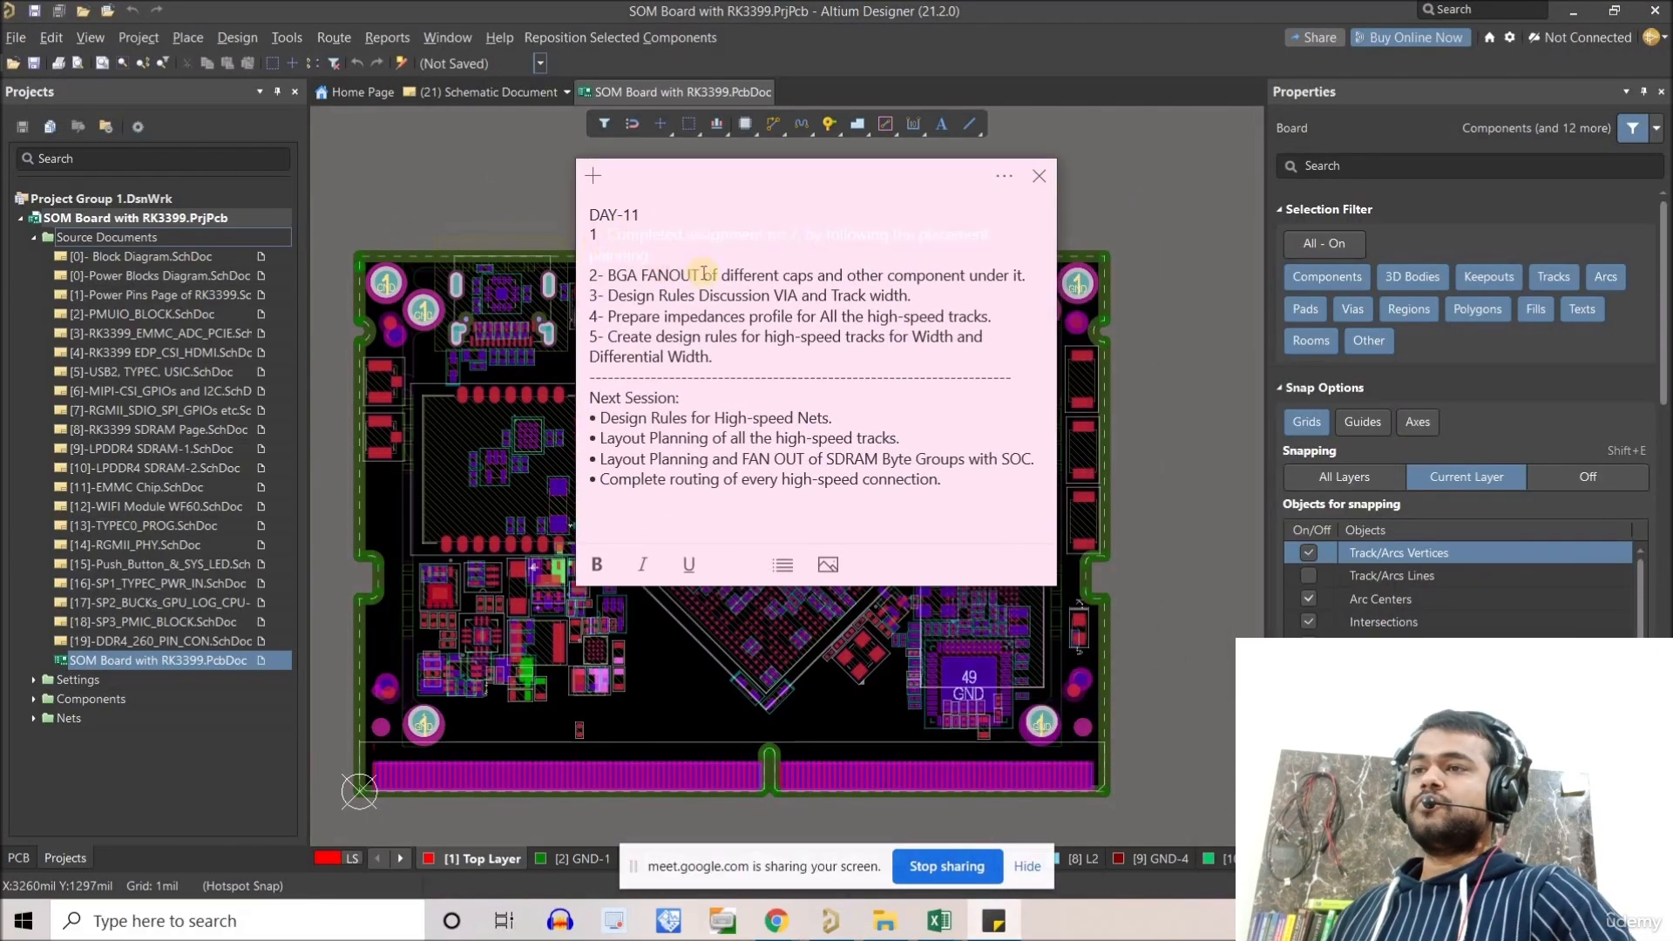
# Switch to File Explorer and examine the project archive, assignment and library files in the DAY-11 BGA Fanout folder.
pyautogui.click(703, 275)
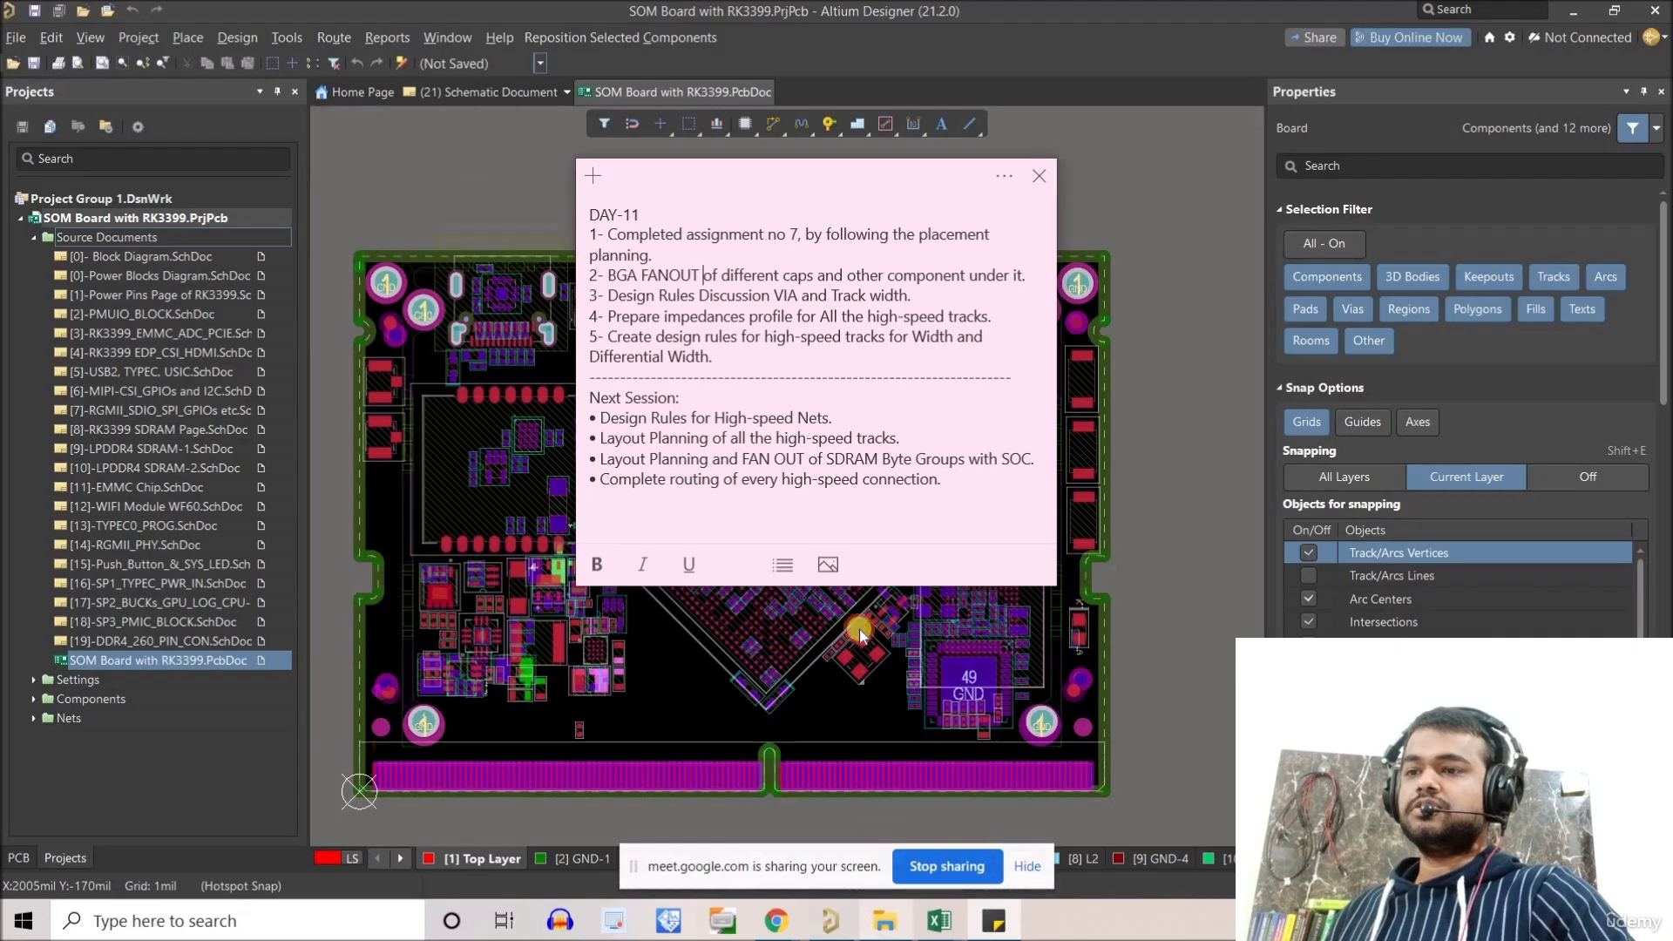
pyautogui.click(885, 921)
pyautogui.doubleClick(1337, 193)
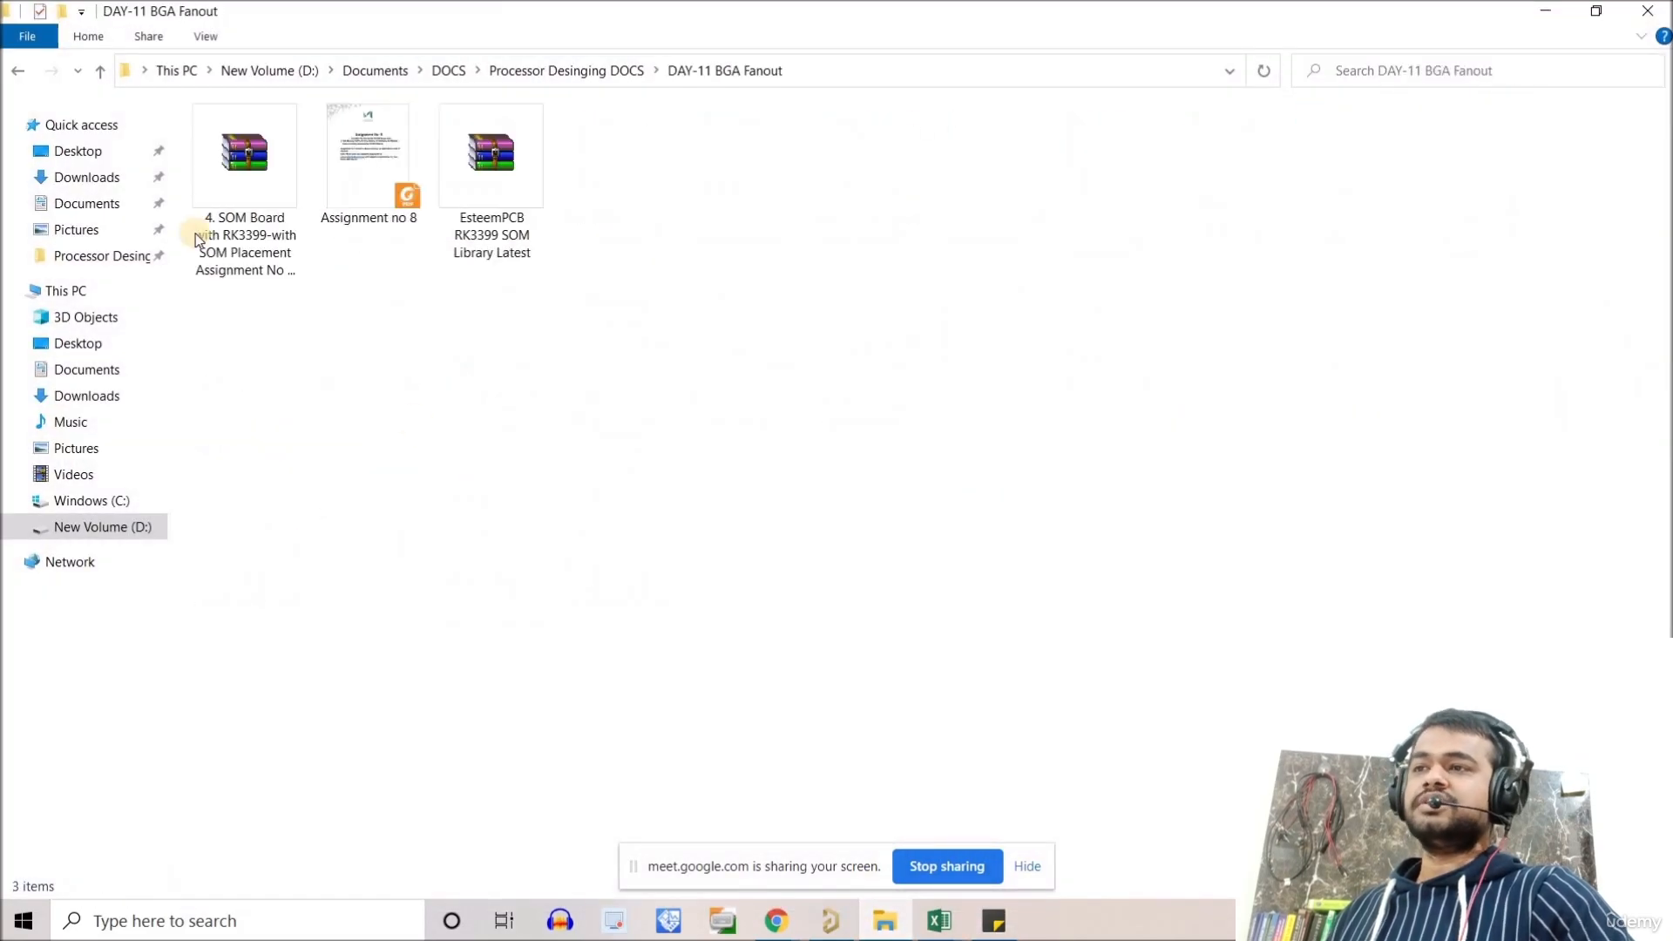
pyautogui.click(475, 227)
pyautogui.click(373, 340)
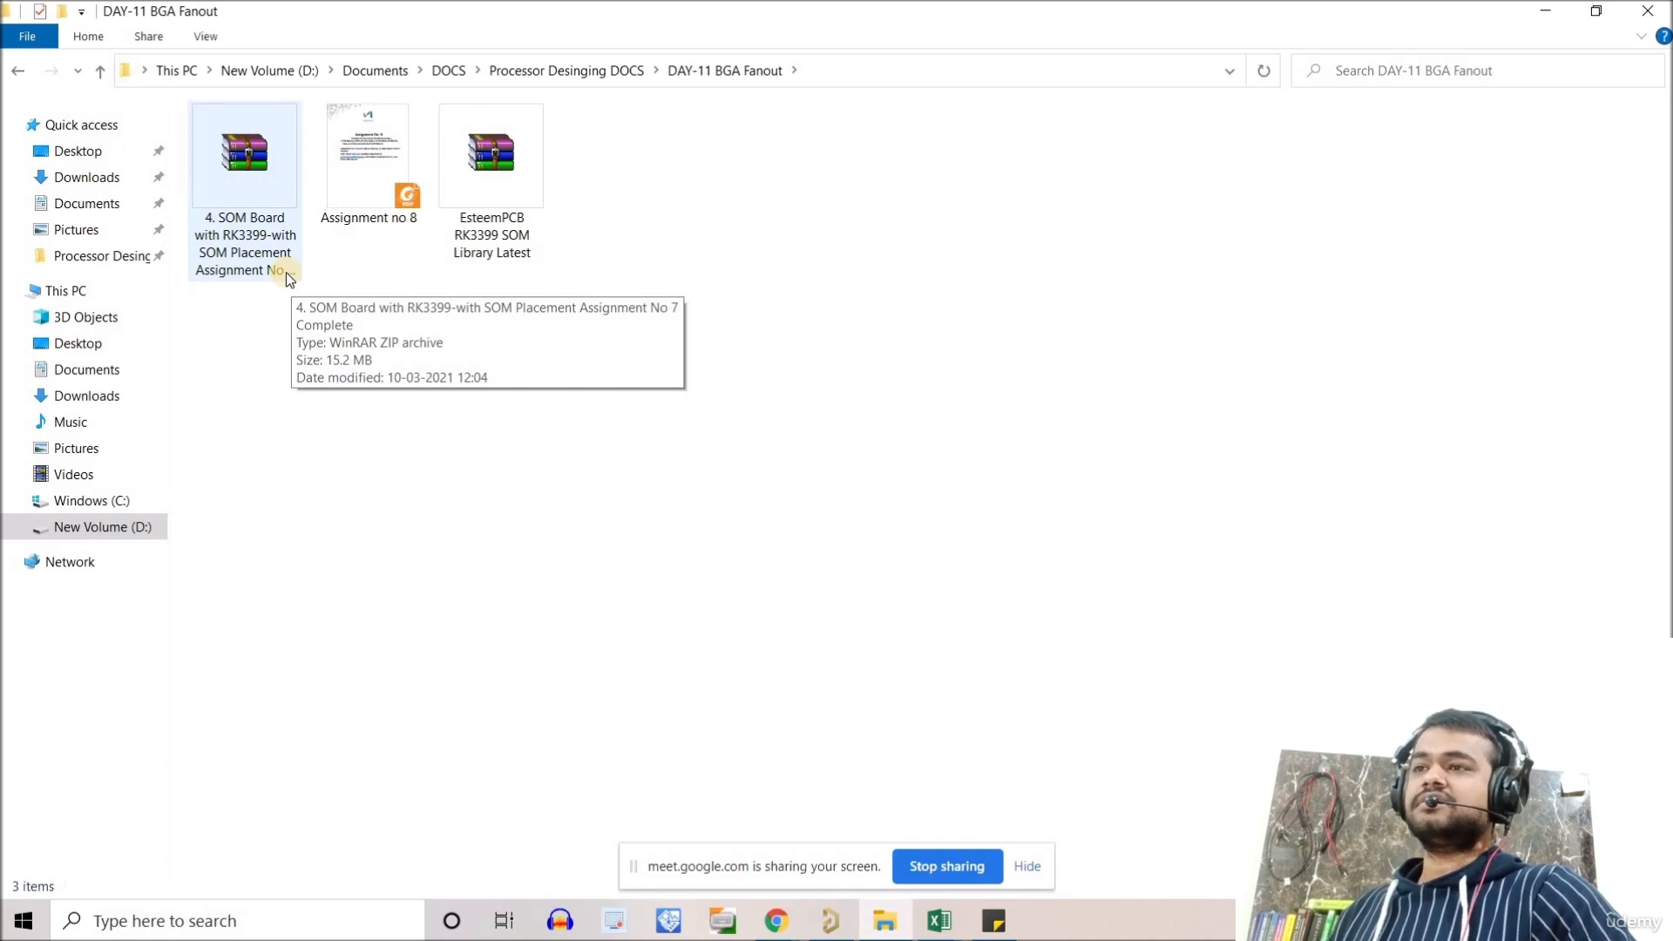
pyautogui.click(101, 72)
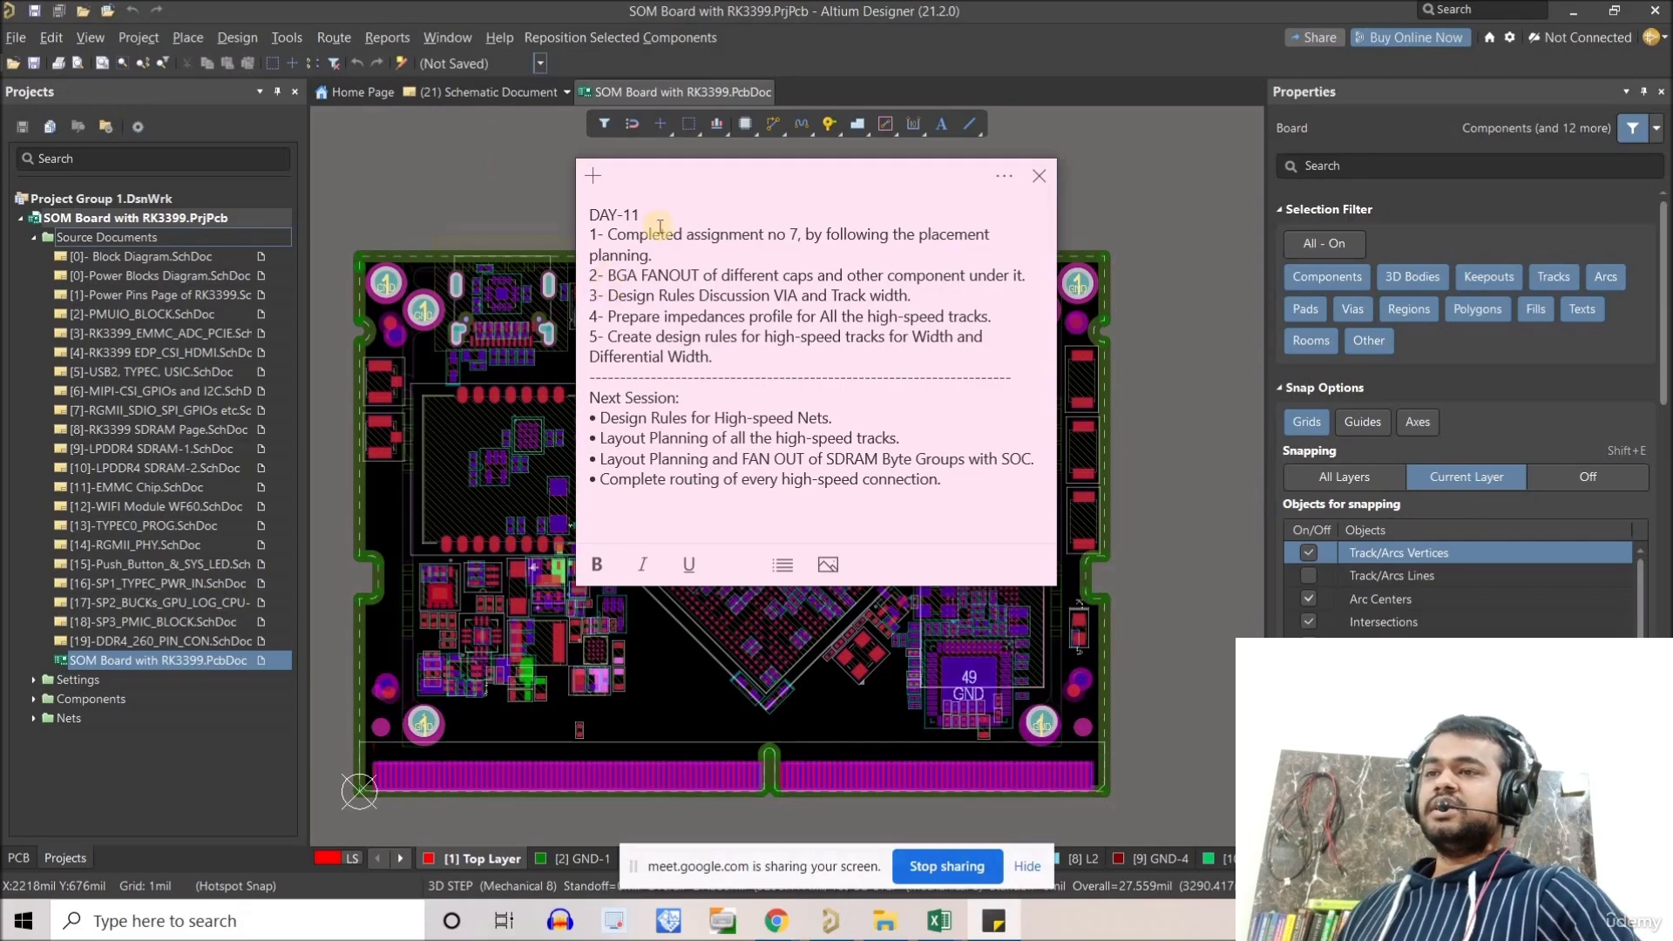
# Move the DAY-11 note aside and examine the processor BGA and the capacitors placed under it.
pyautogui.moveTo(736, 177); pyautogui.dragTo(356, 394)
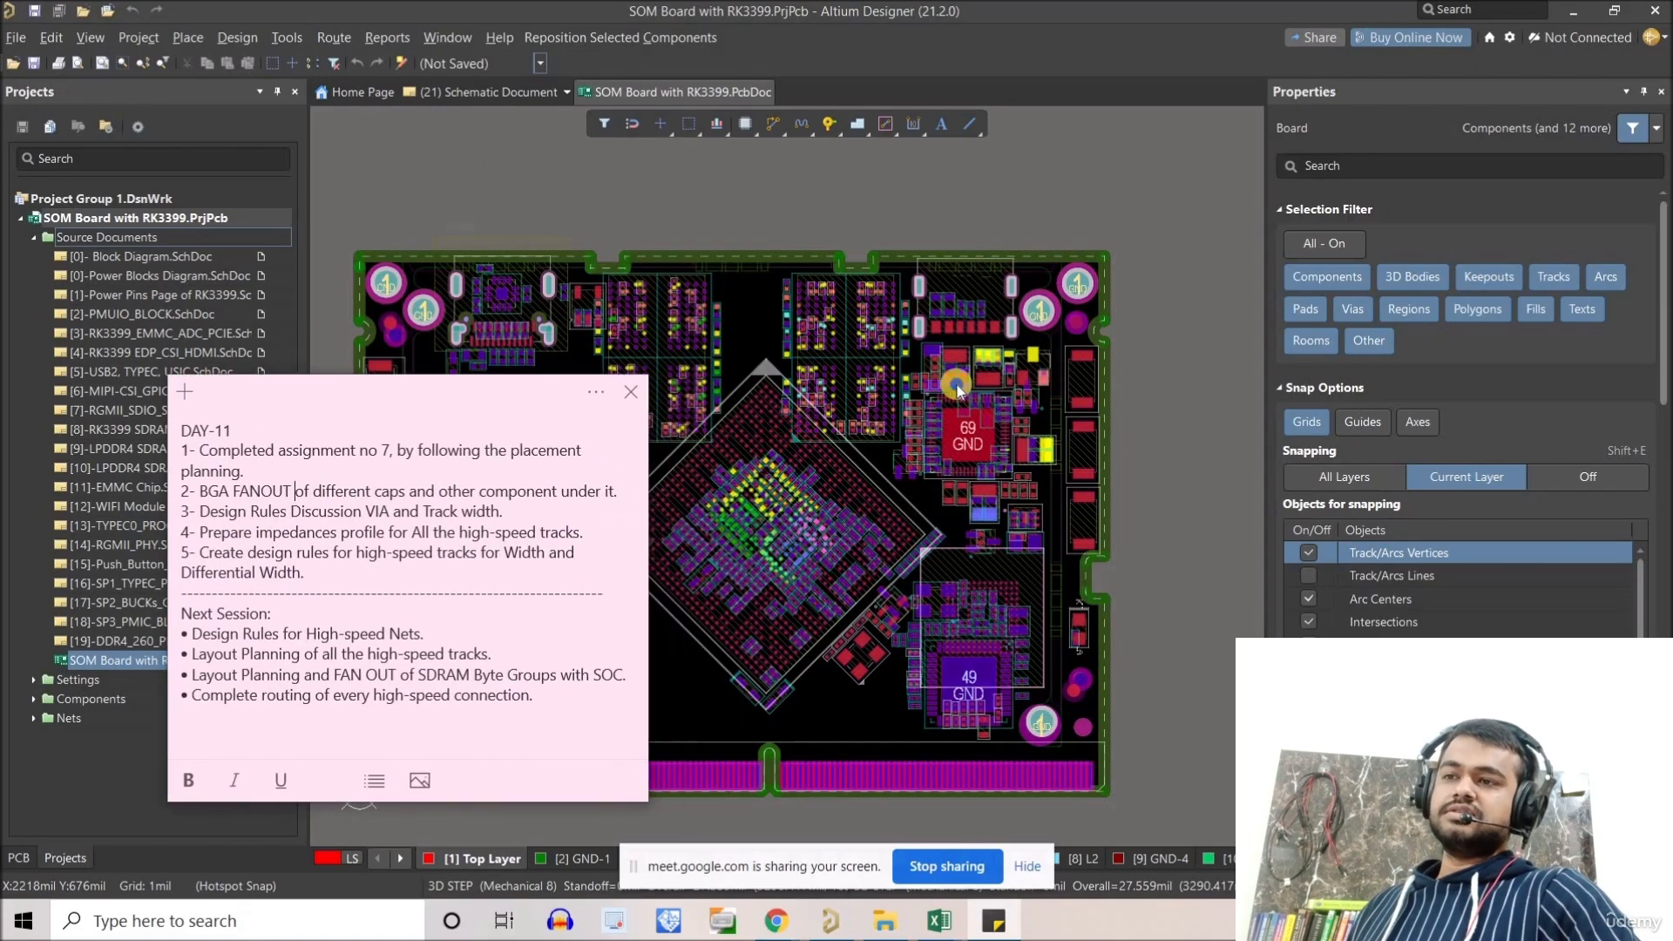
pyautogui.click(1040, 368)
pyautogui.keyDown('ctrl'); pyautogui.scroll(3, 1018, 373); pyautogui.keyUp('ctrl')
pyautogui.keyDown('ctrl'); pyautogui.scroll(2, 1018, 373); pyautogui.keyUp('ctrl')
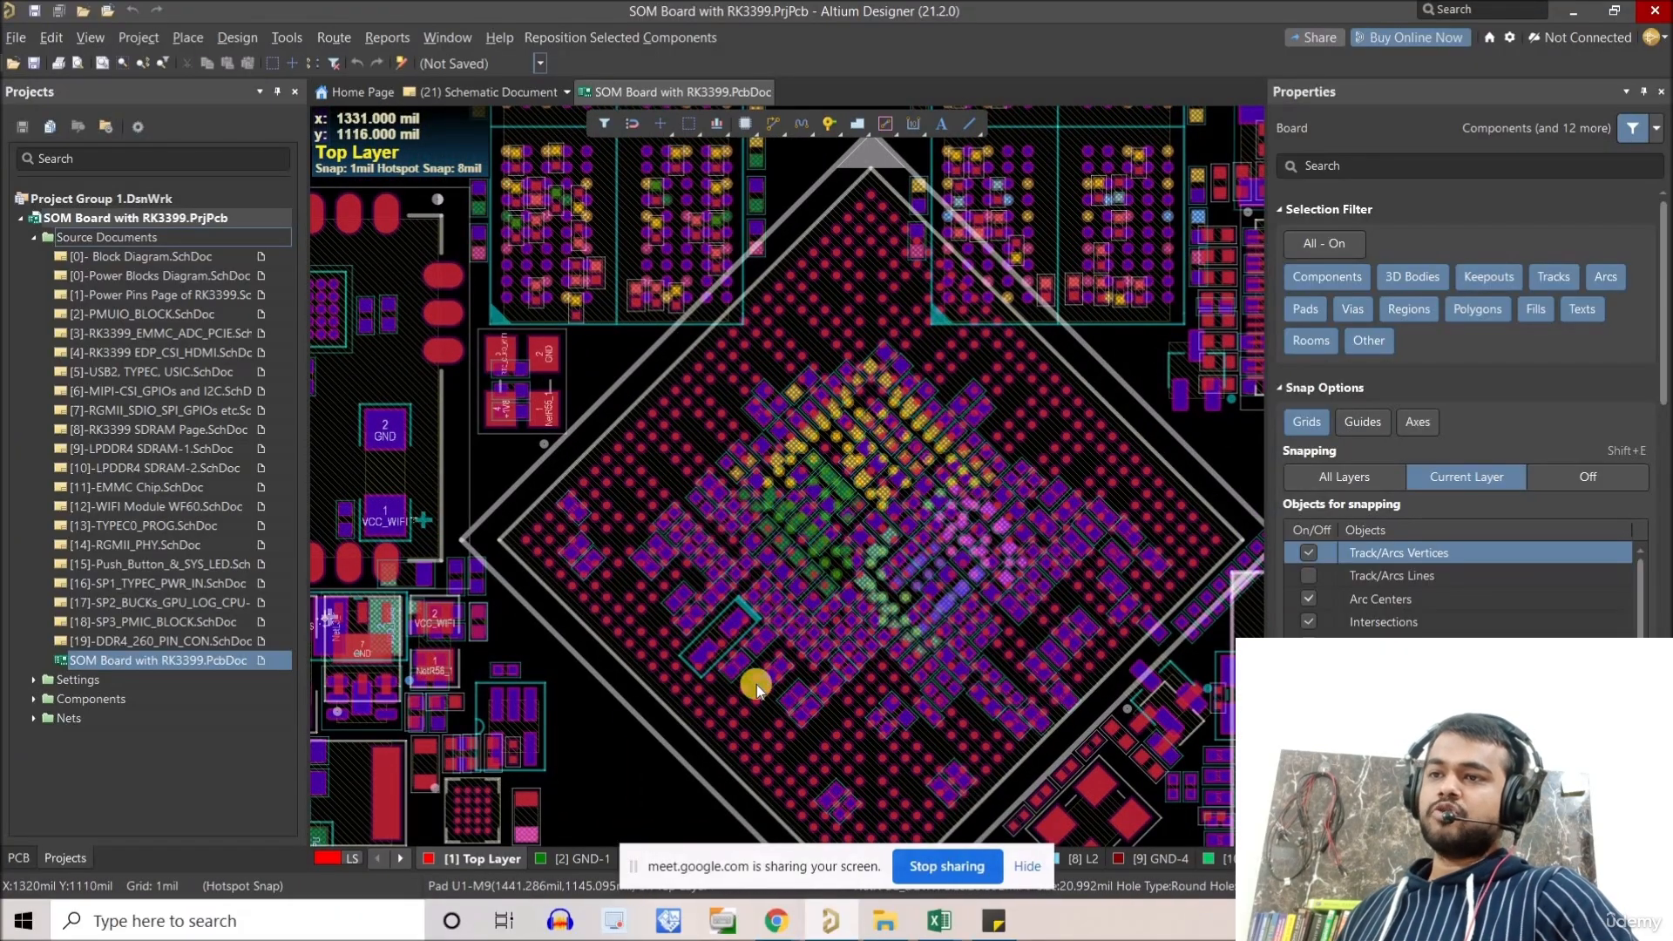
pyautogui.moveTo(823, 627); pyautogui.dragTo(773, 509, button='right')
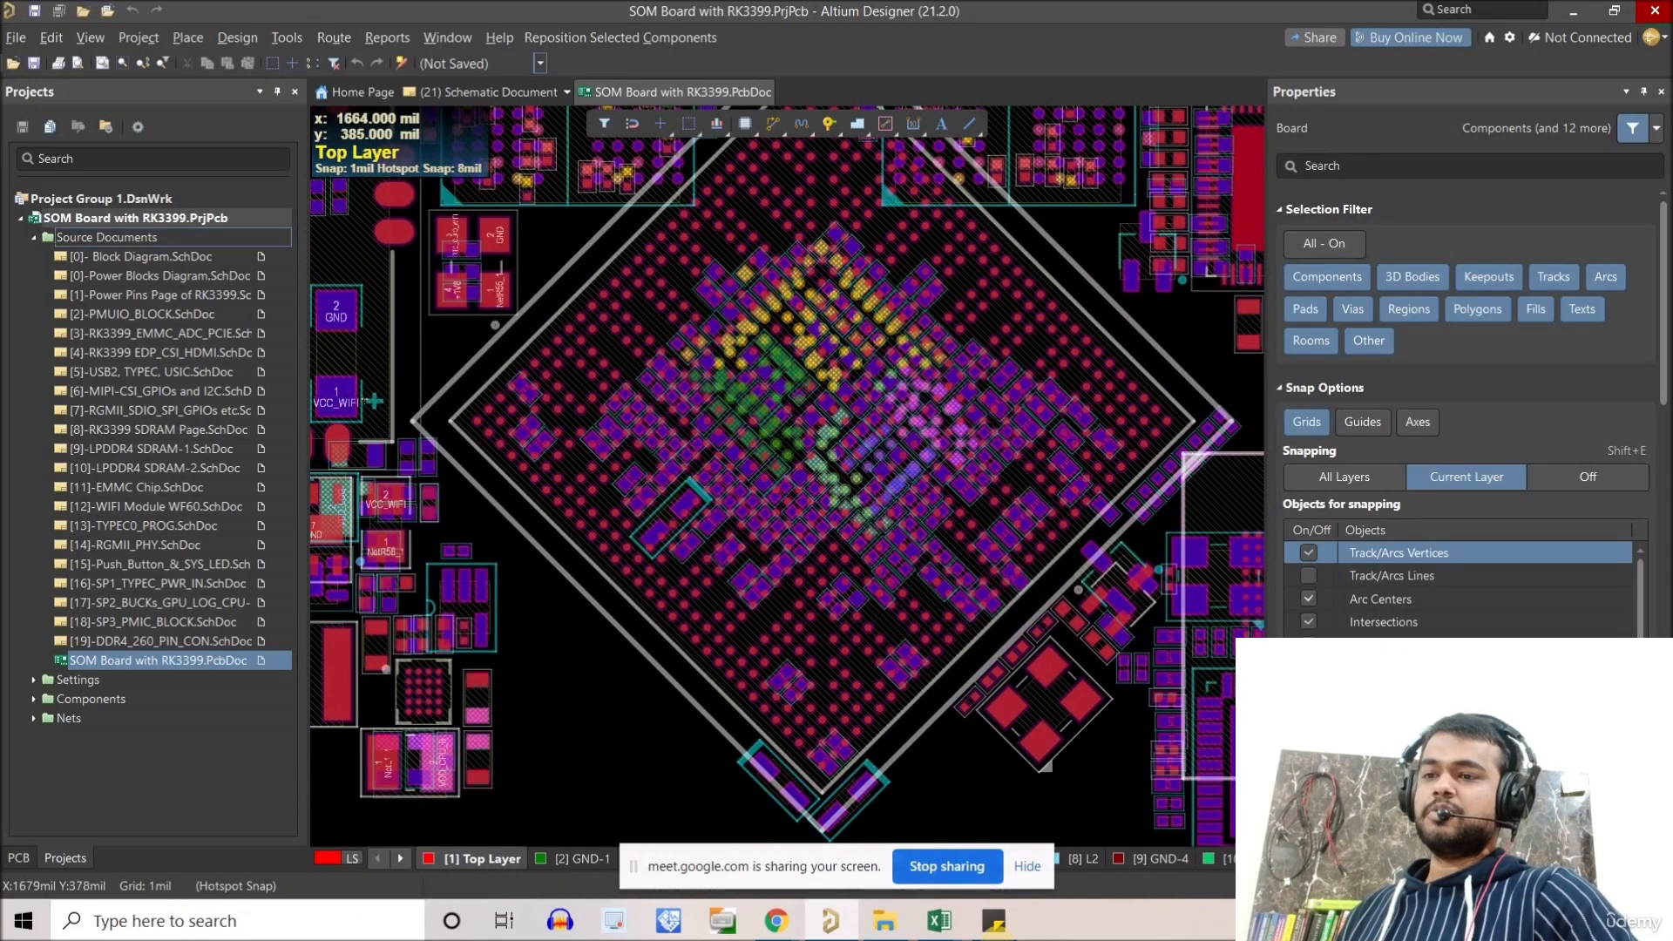
# Bring back the DAY-11 note and review its items on via and track width rules, impedance profiles and high-speed design rules.
pyautogui.click(993, 921)
pyautogui.moveTo(272, 384); pyautogui.dragTo(155, 229)
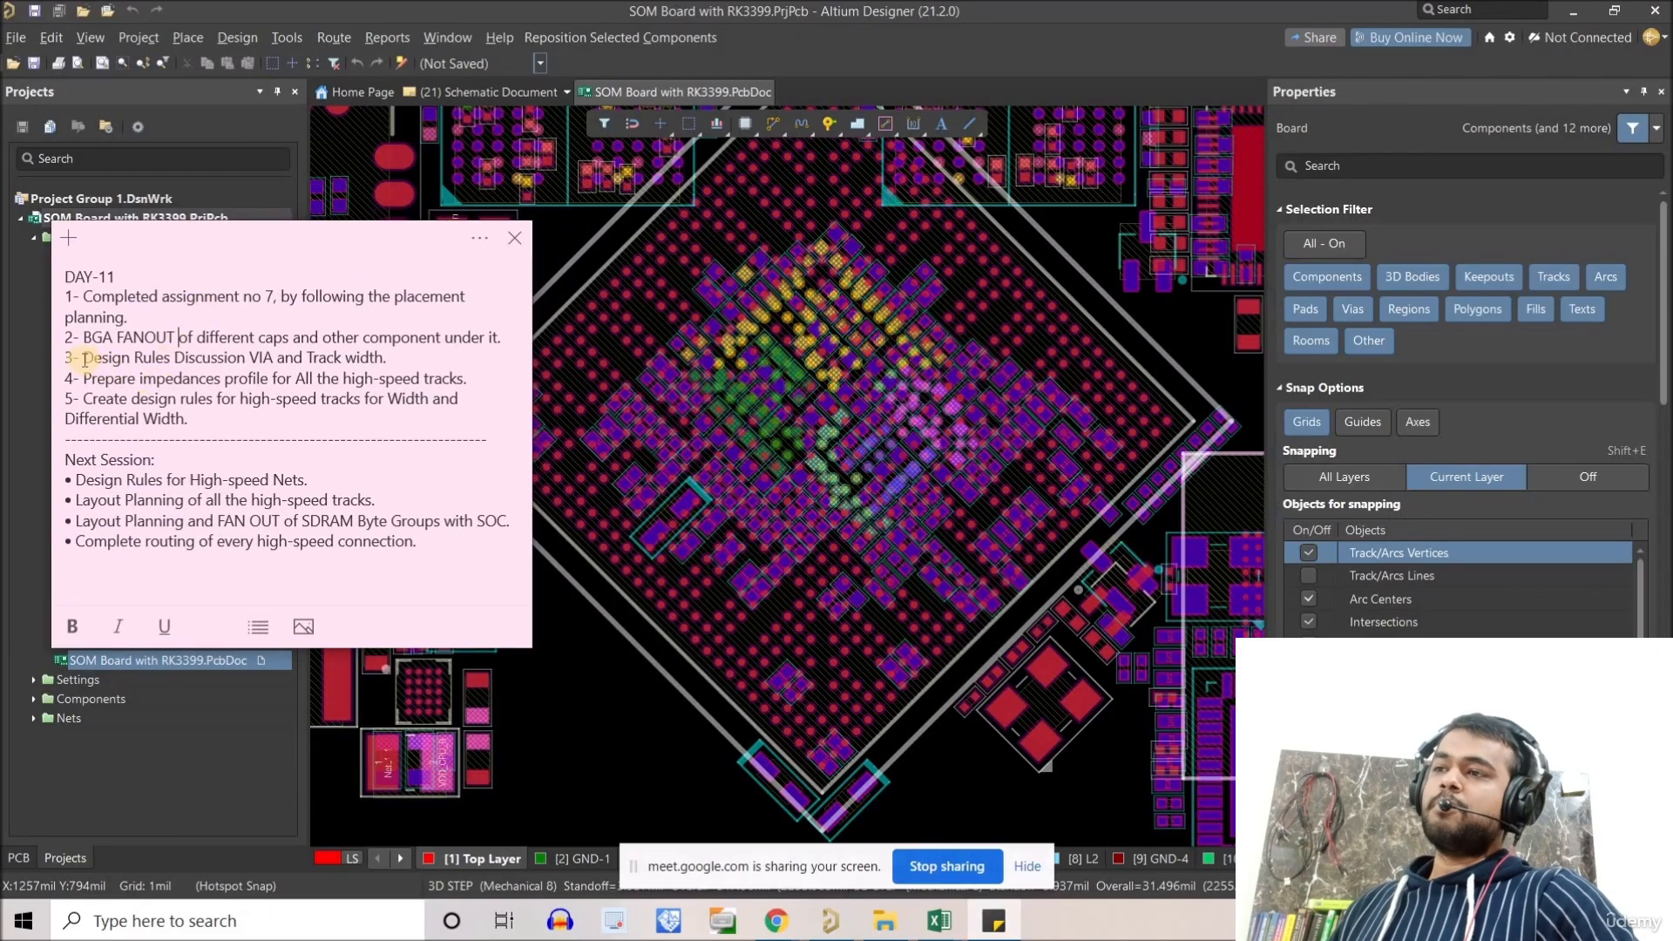
pyautogui.moveTo(83, 359); pyautogui.dragTo(249, 358)
pyautogui.click(250, 357)
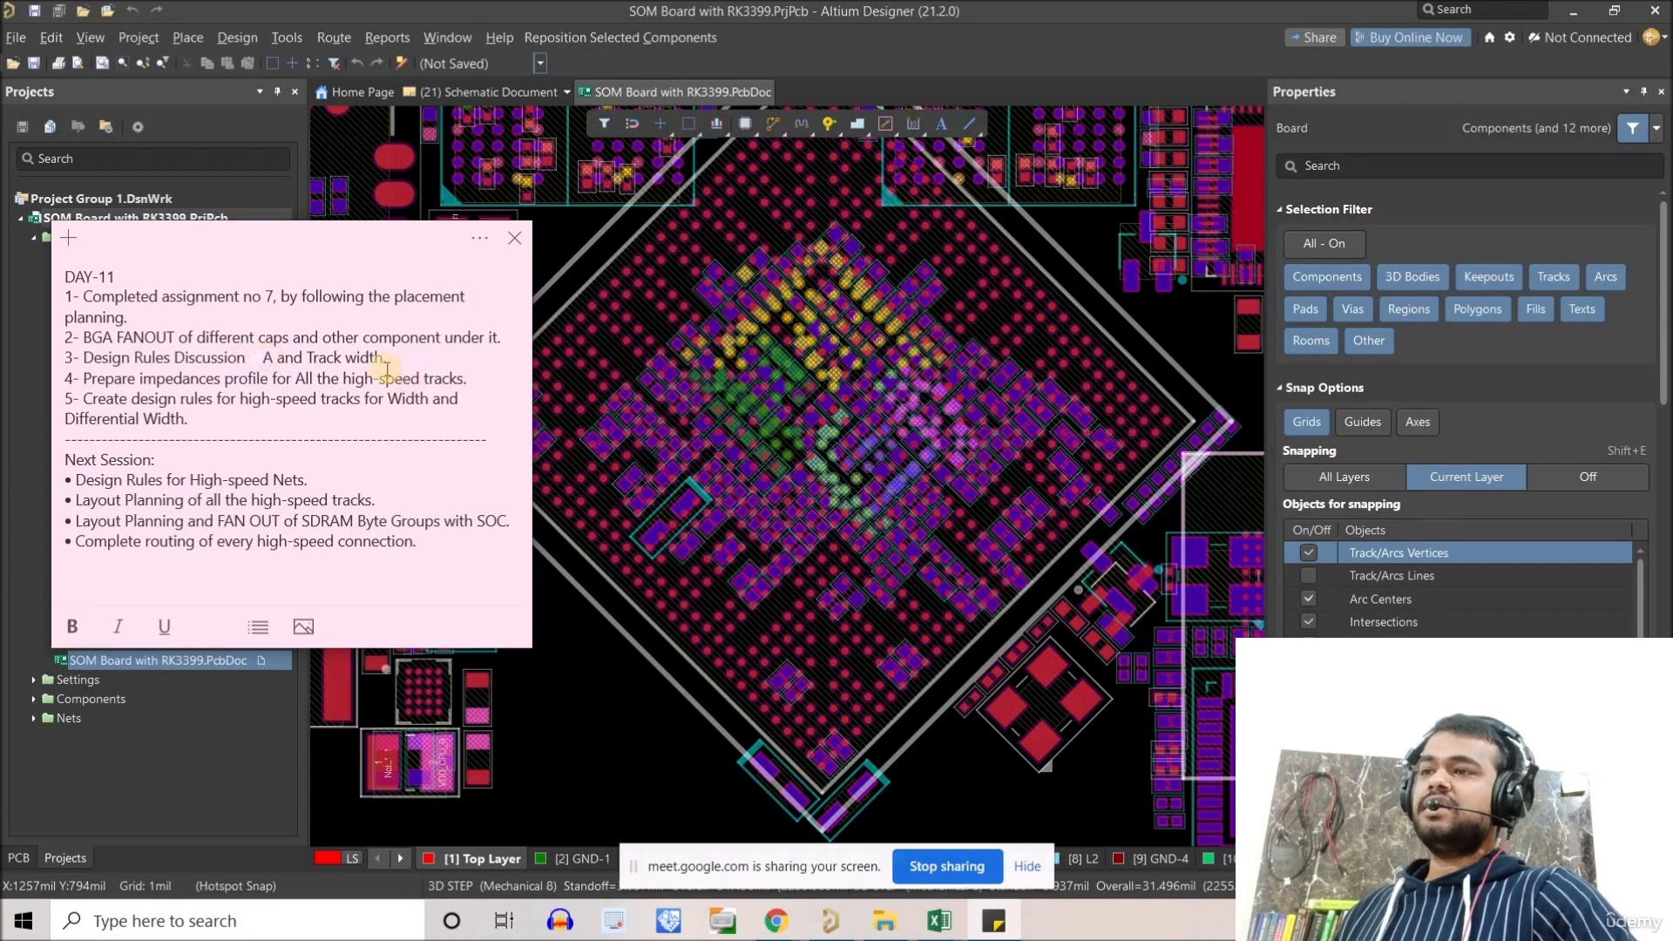
pyautogui.moveTo(384, 359); pyautogui.dragTo(310, 359)
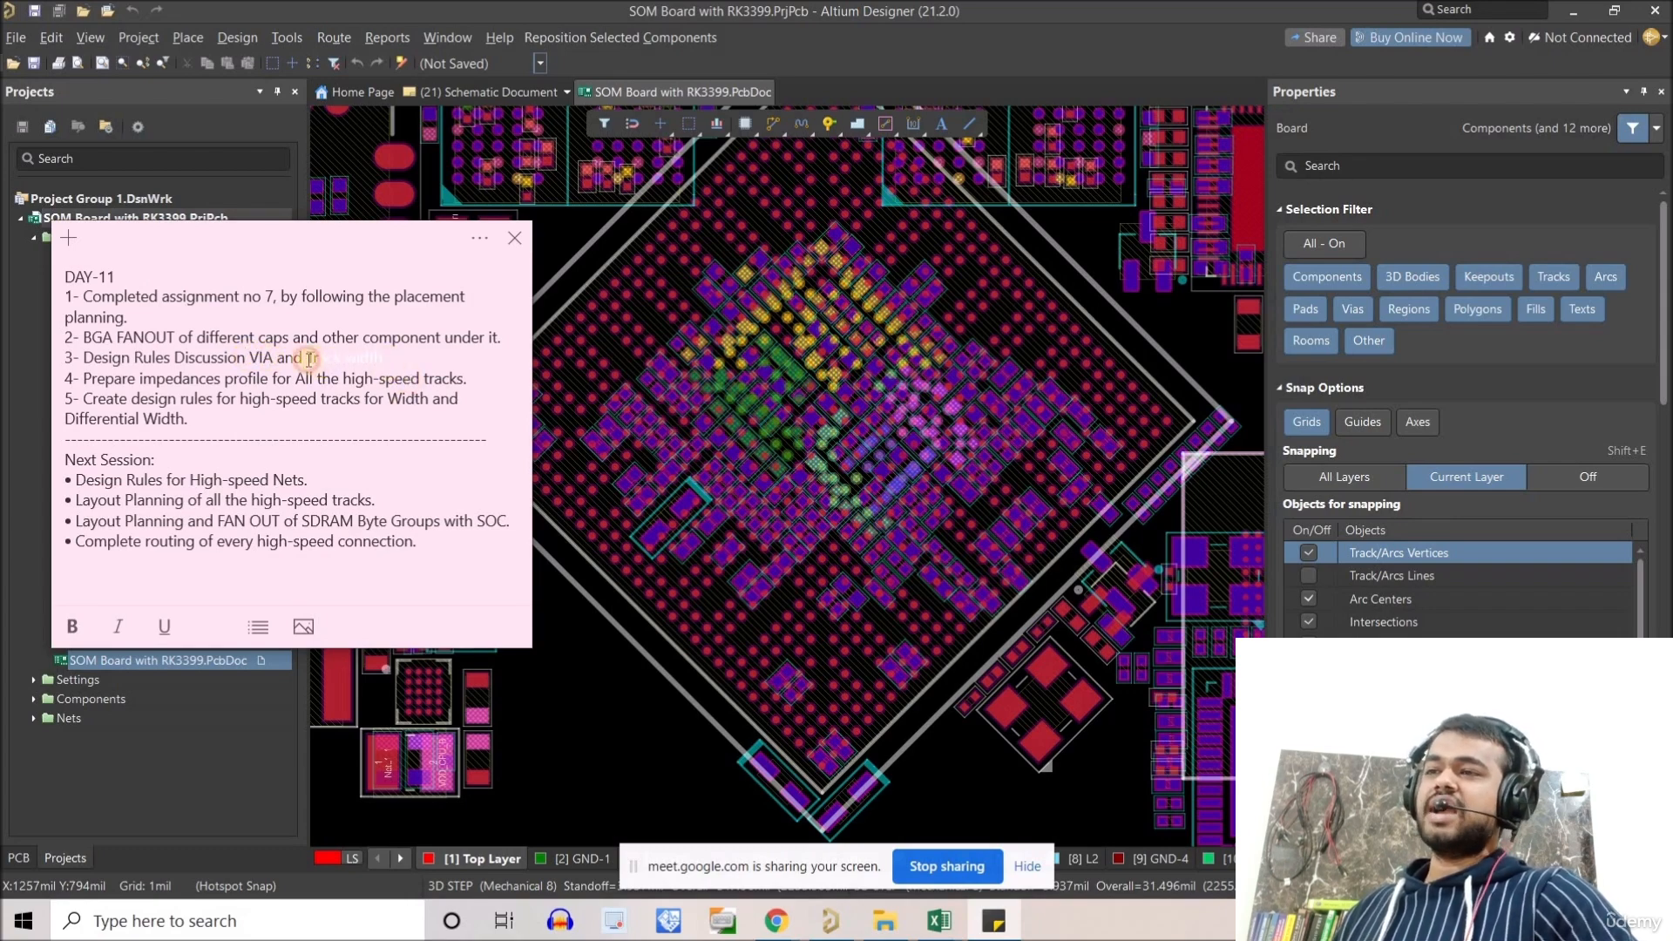
pyautogui.click(409, 363)
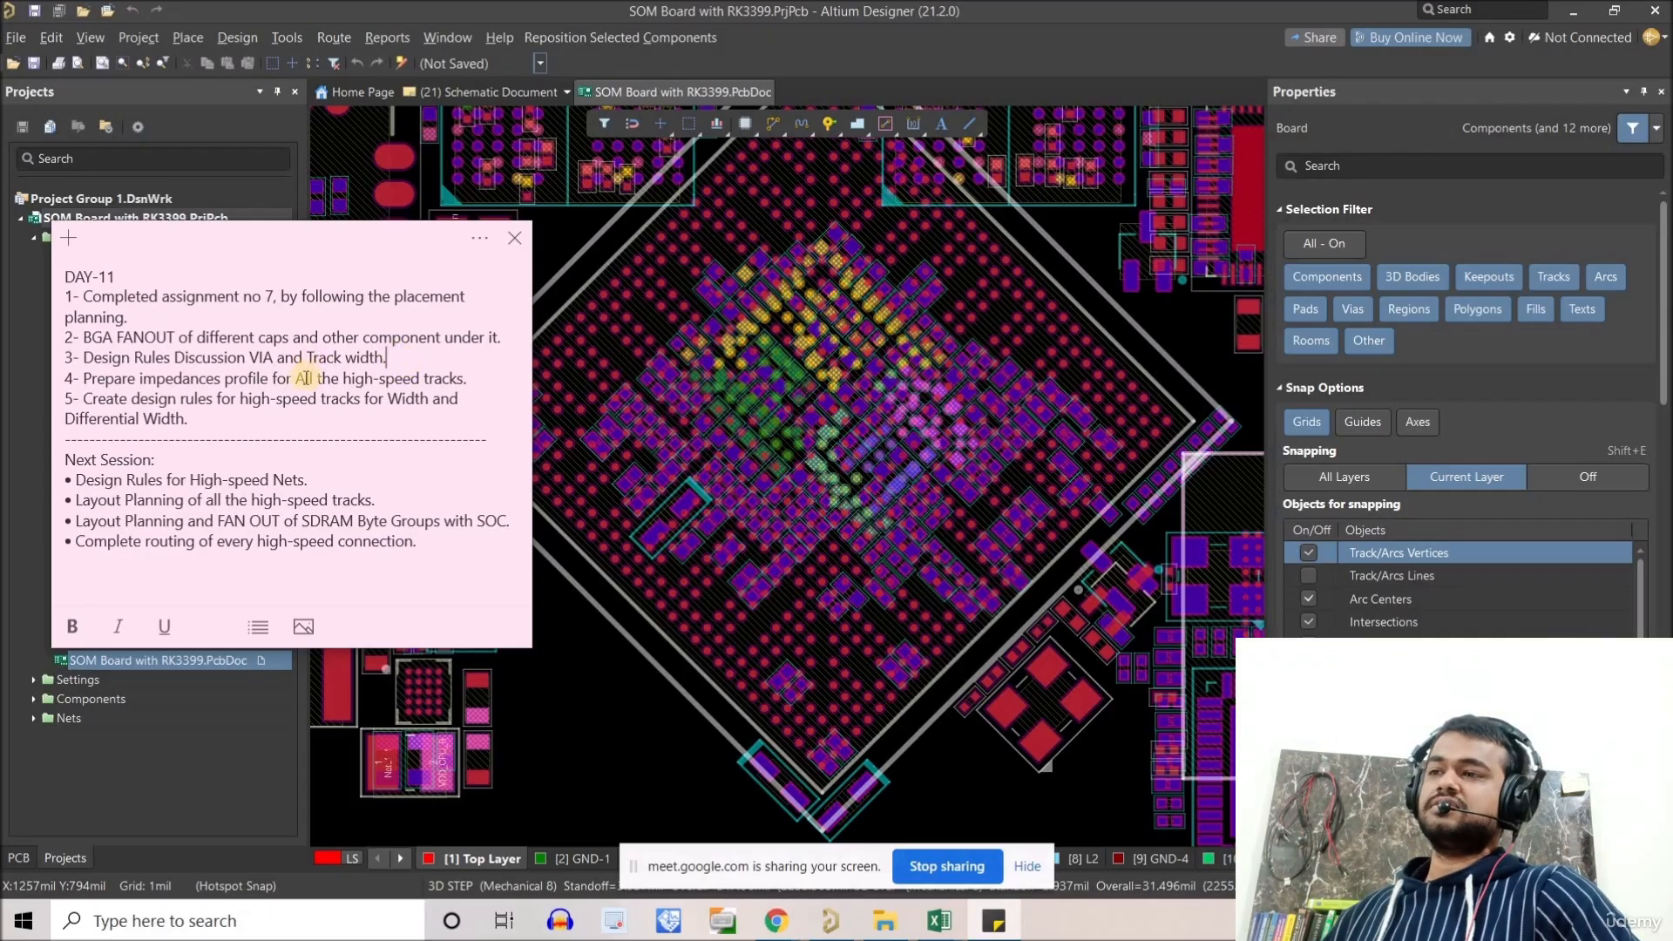
pyautogui.click(327, 360)
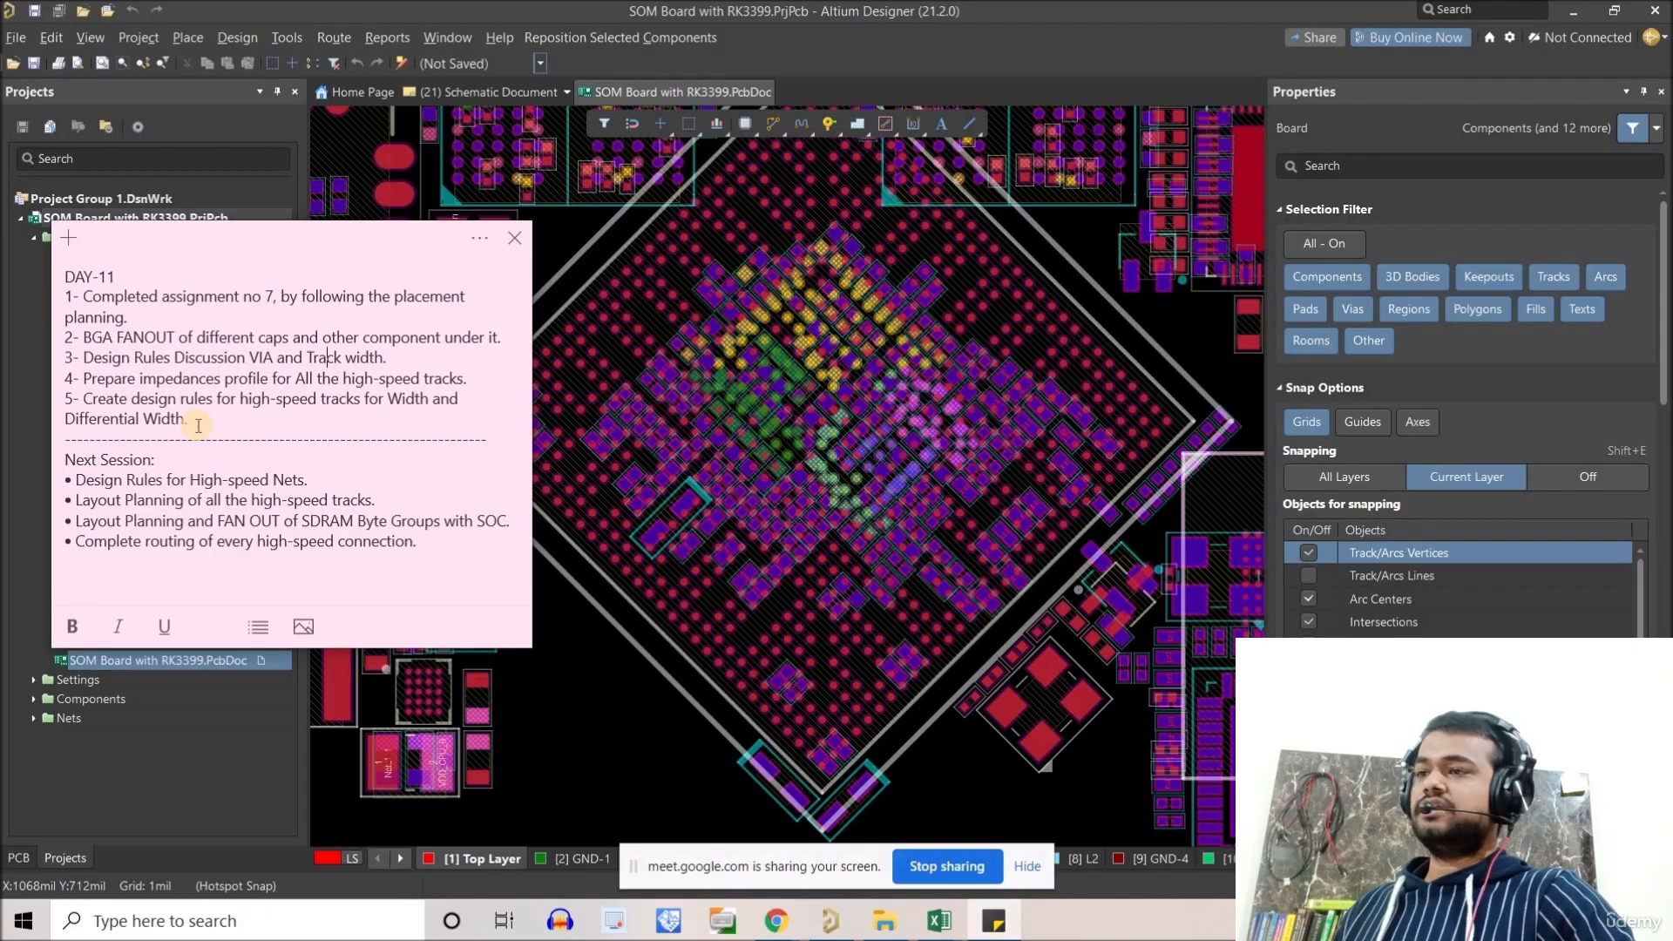
pyautogui.moveTo(197, 425); pyautogui.dragTo(73, 395)
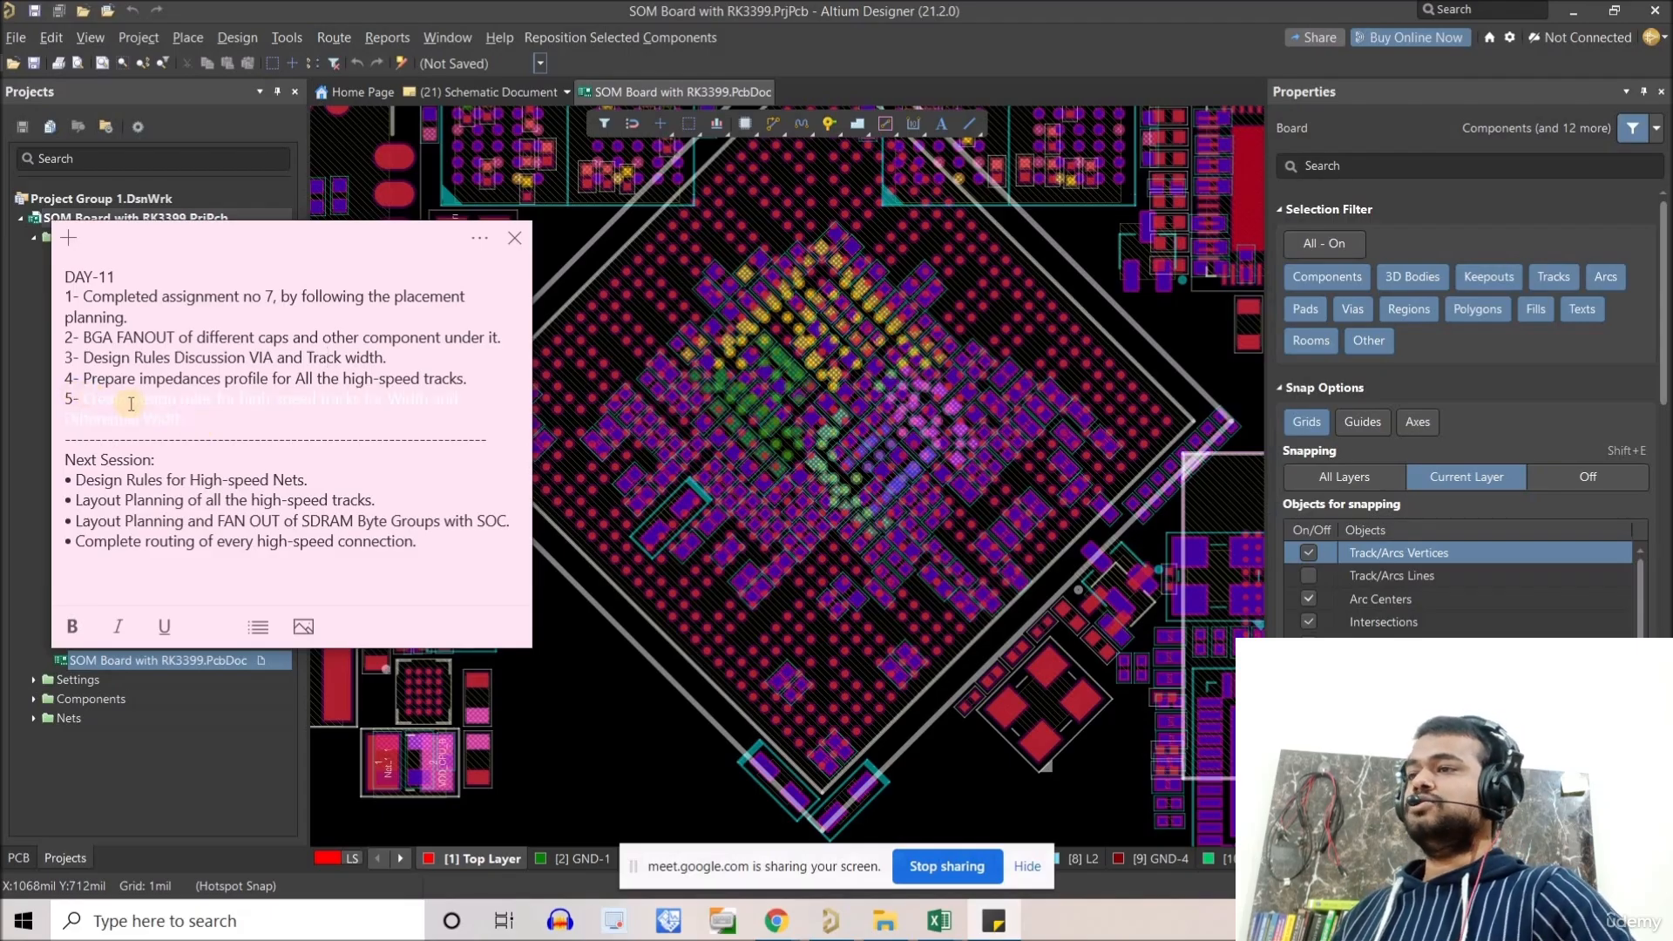
pyautogui.click(227, 420)
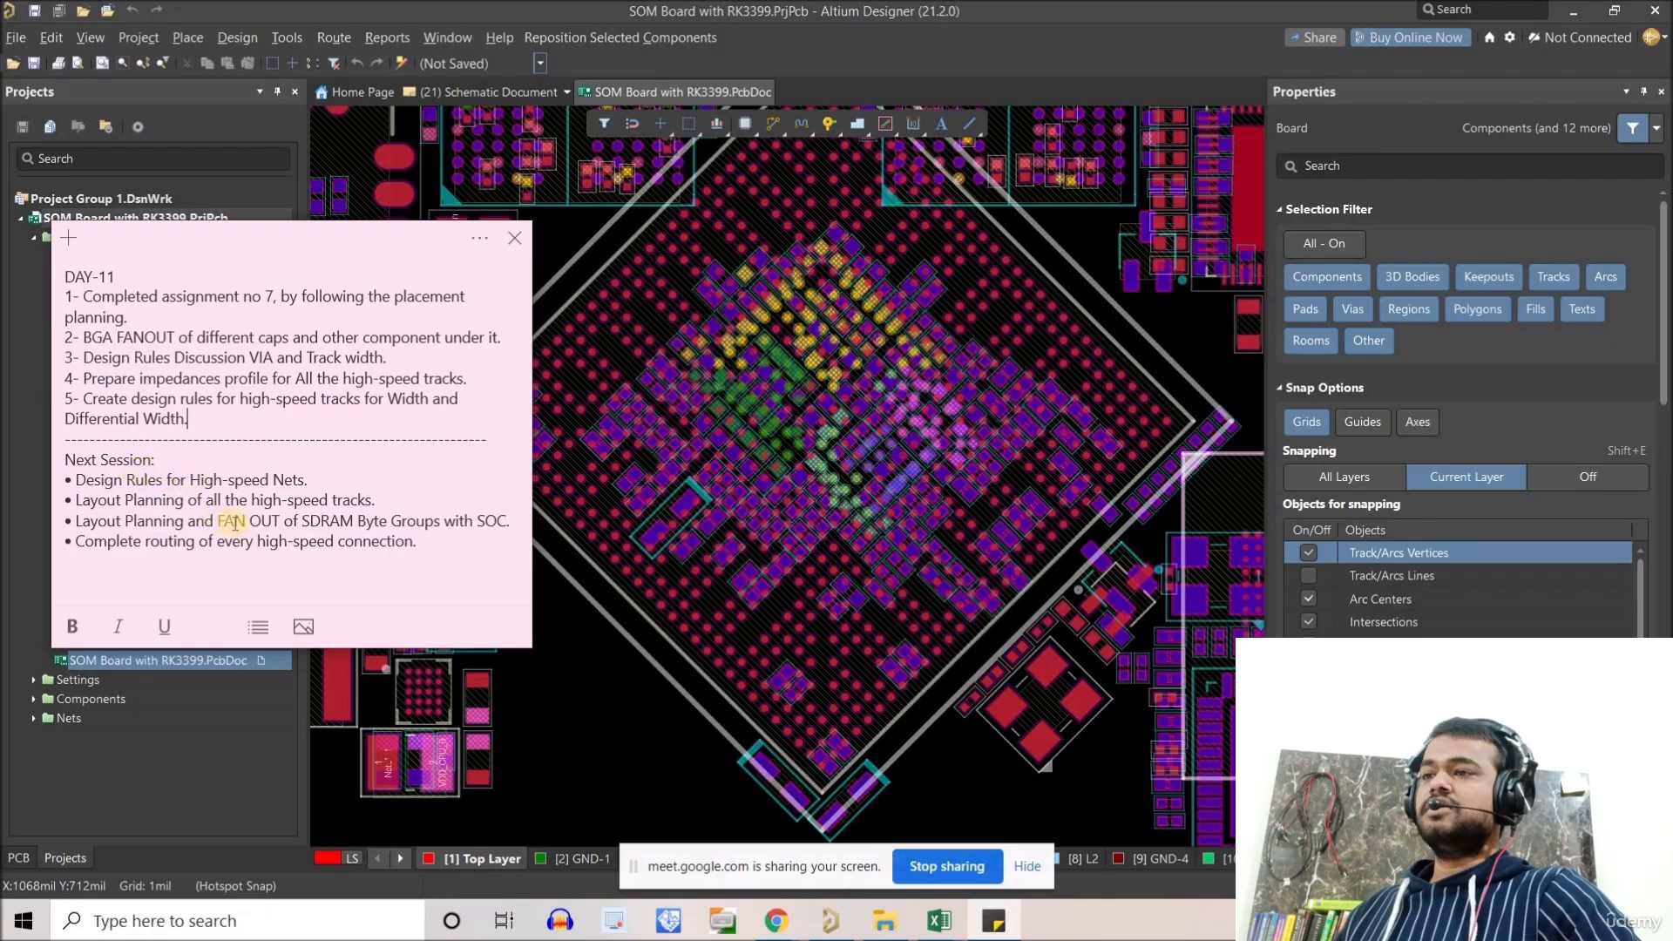
# Examine the processor and SDRAM area, and review the note's Next Session items on high-speed net rules and layout planning.
pyautogui.keyDown('ctrl'); pyautogui.scroll(-2, 838, 728); pyautogui.keyUp('ctrl')
pyautogui.moveTo(880, 635); pyautogui.dragTo(949, 717, button='right')
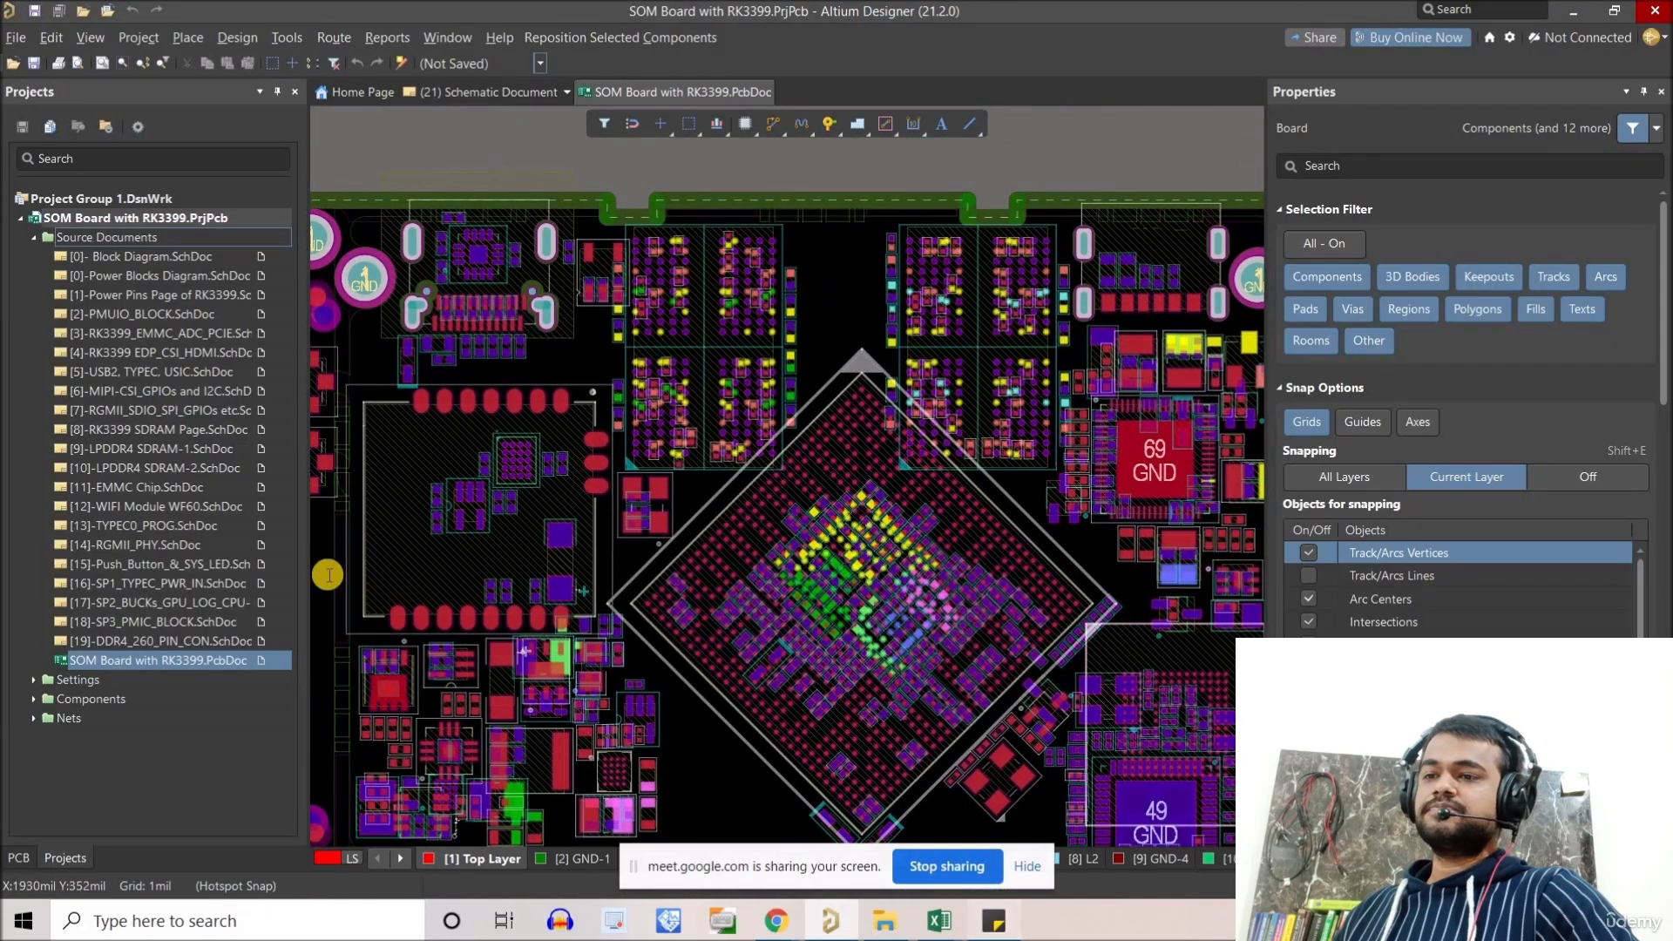
pyautogui.click(993, 921)
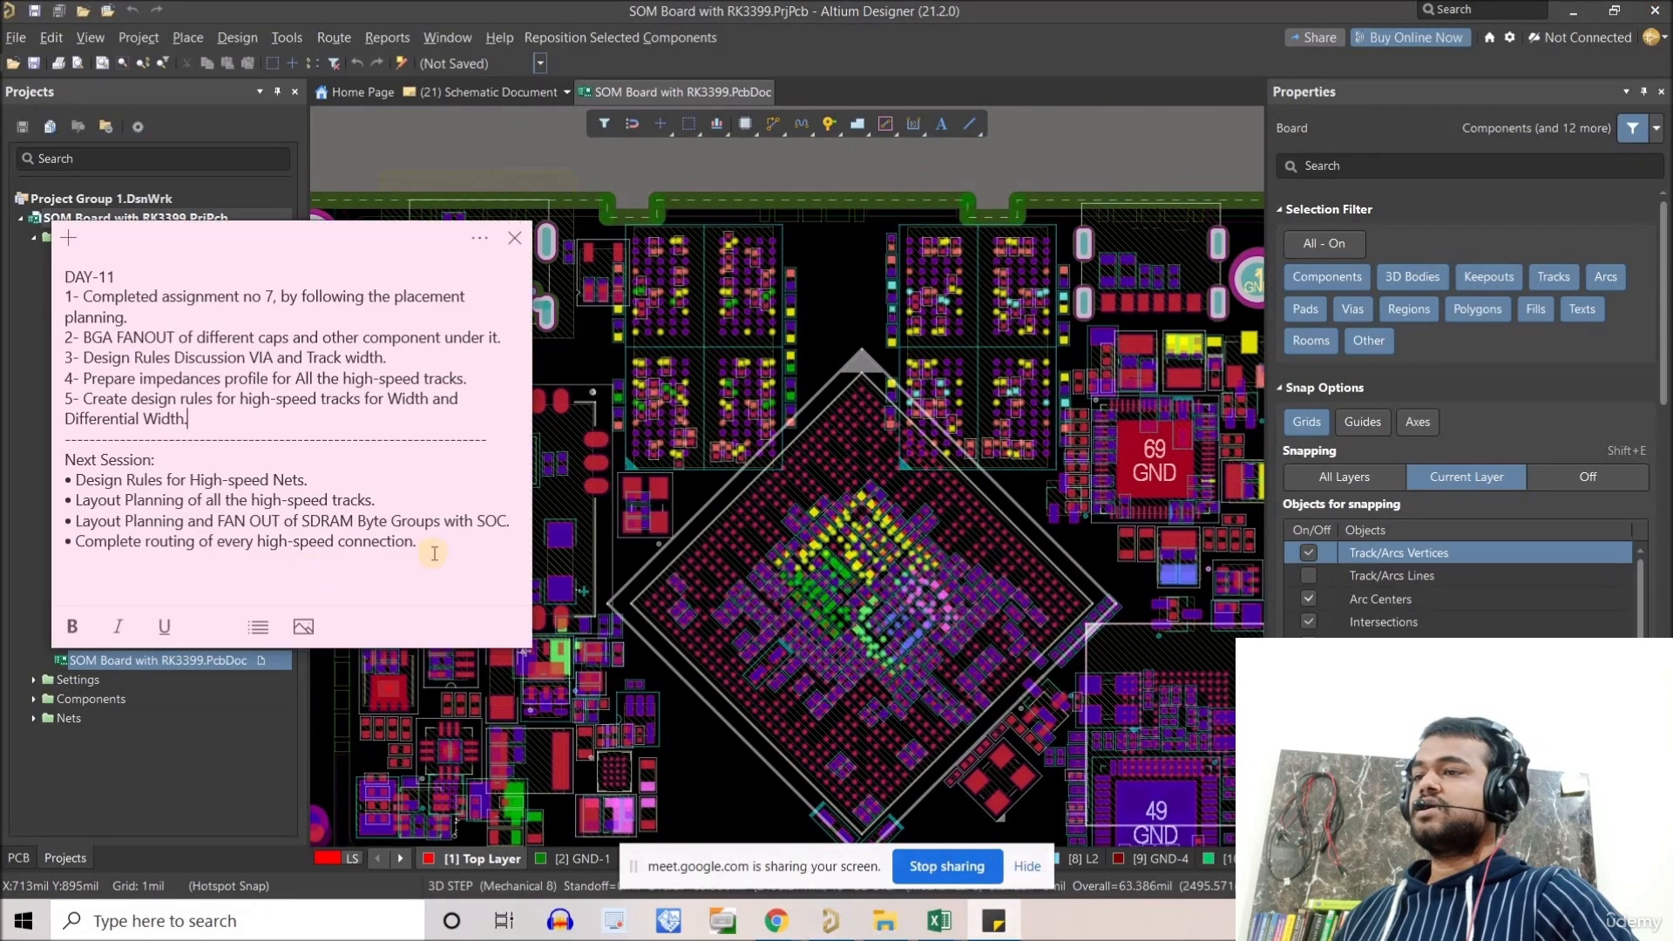
pyautogui.click(260, 233)
pyautogui.moveTo(259, 234); pyautogui.dragTo(284, 224)
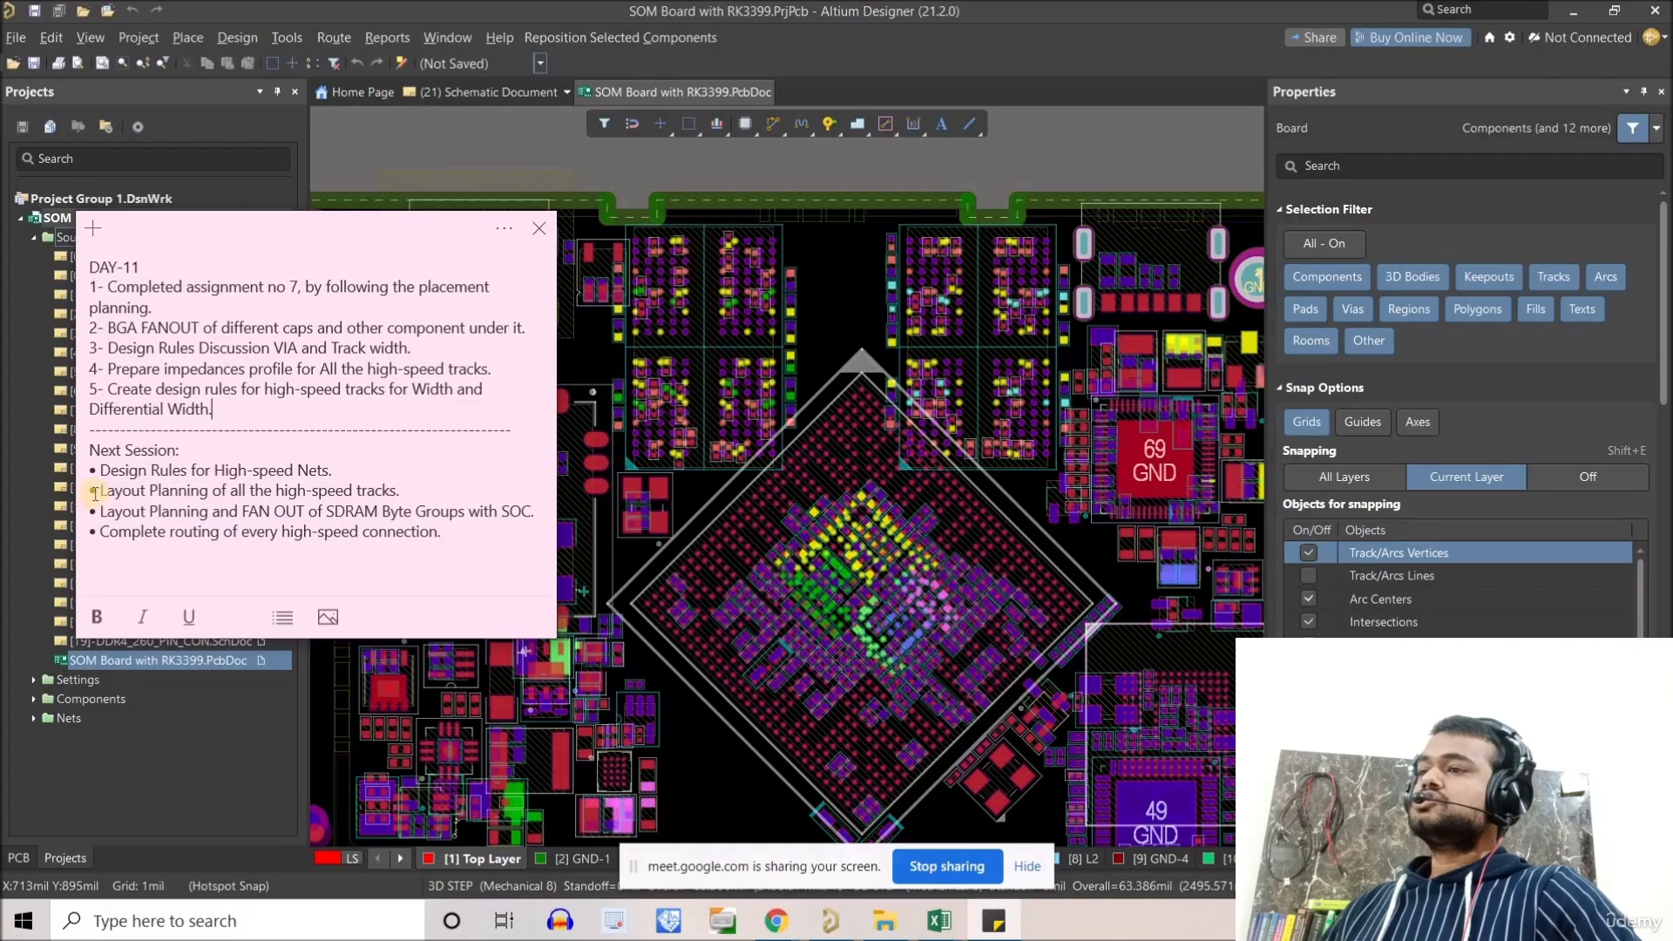
pyautogui.moveTo(96, 493); pyautogui.dragTo(343, 478)
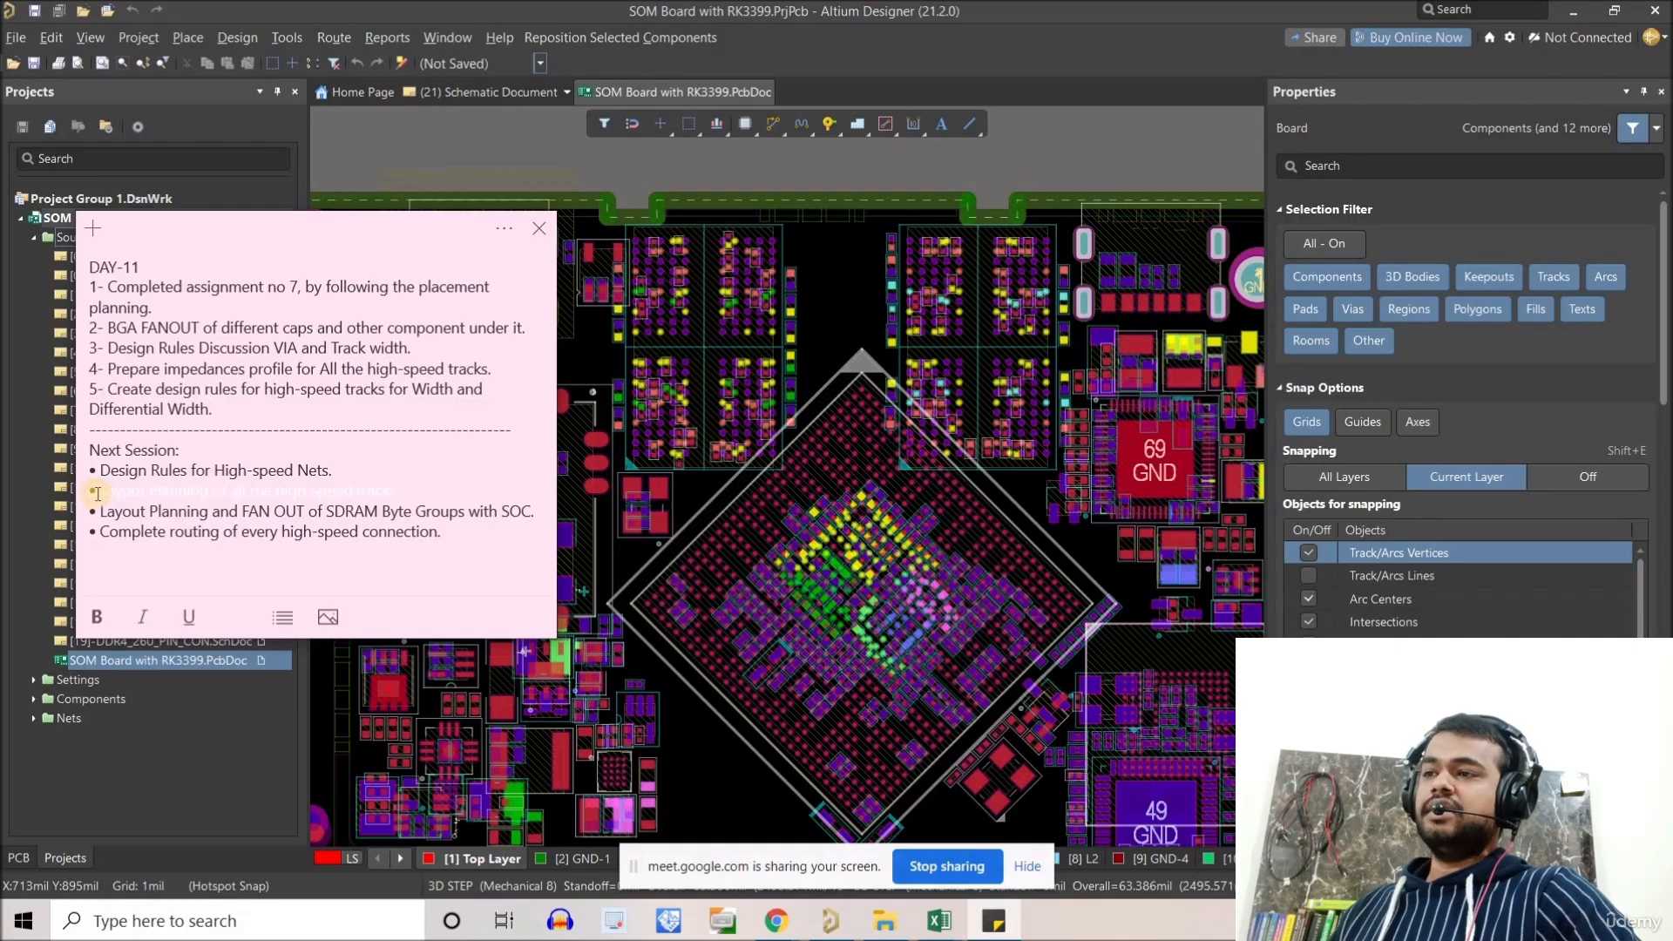
pyautogui.click(338, 472)
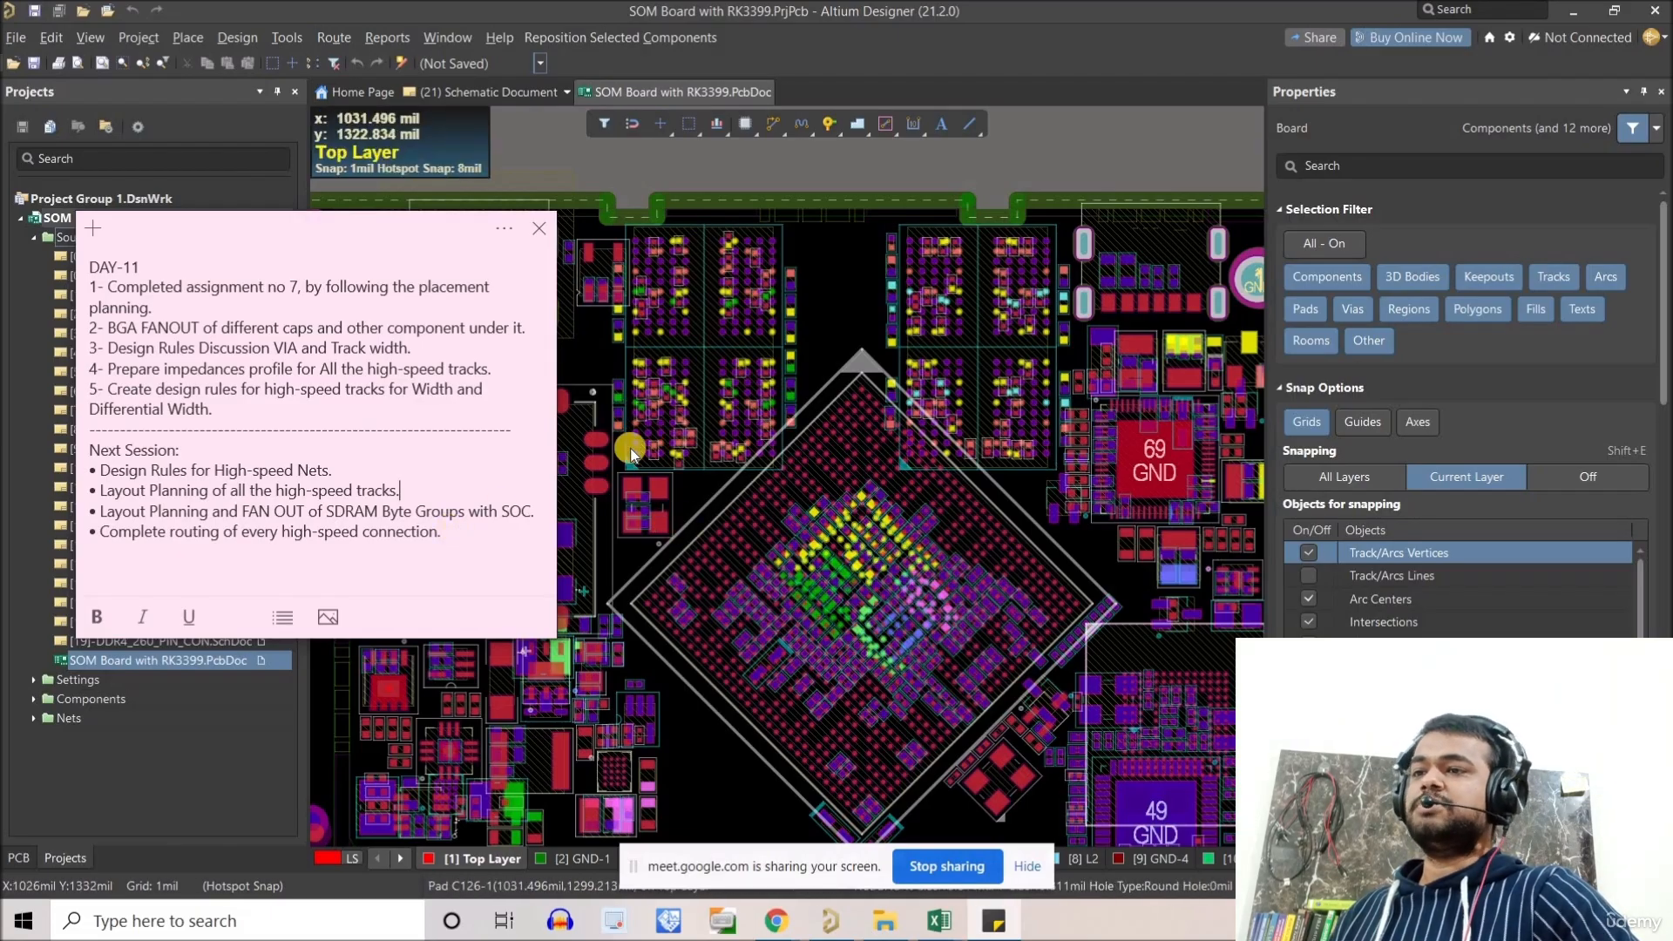
# Add a blank line below the last Next Session item in the note and return to the PCB layout.
pyautogui.click(466, 545)
pyautogui.press('Return')
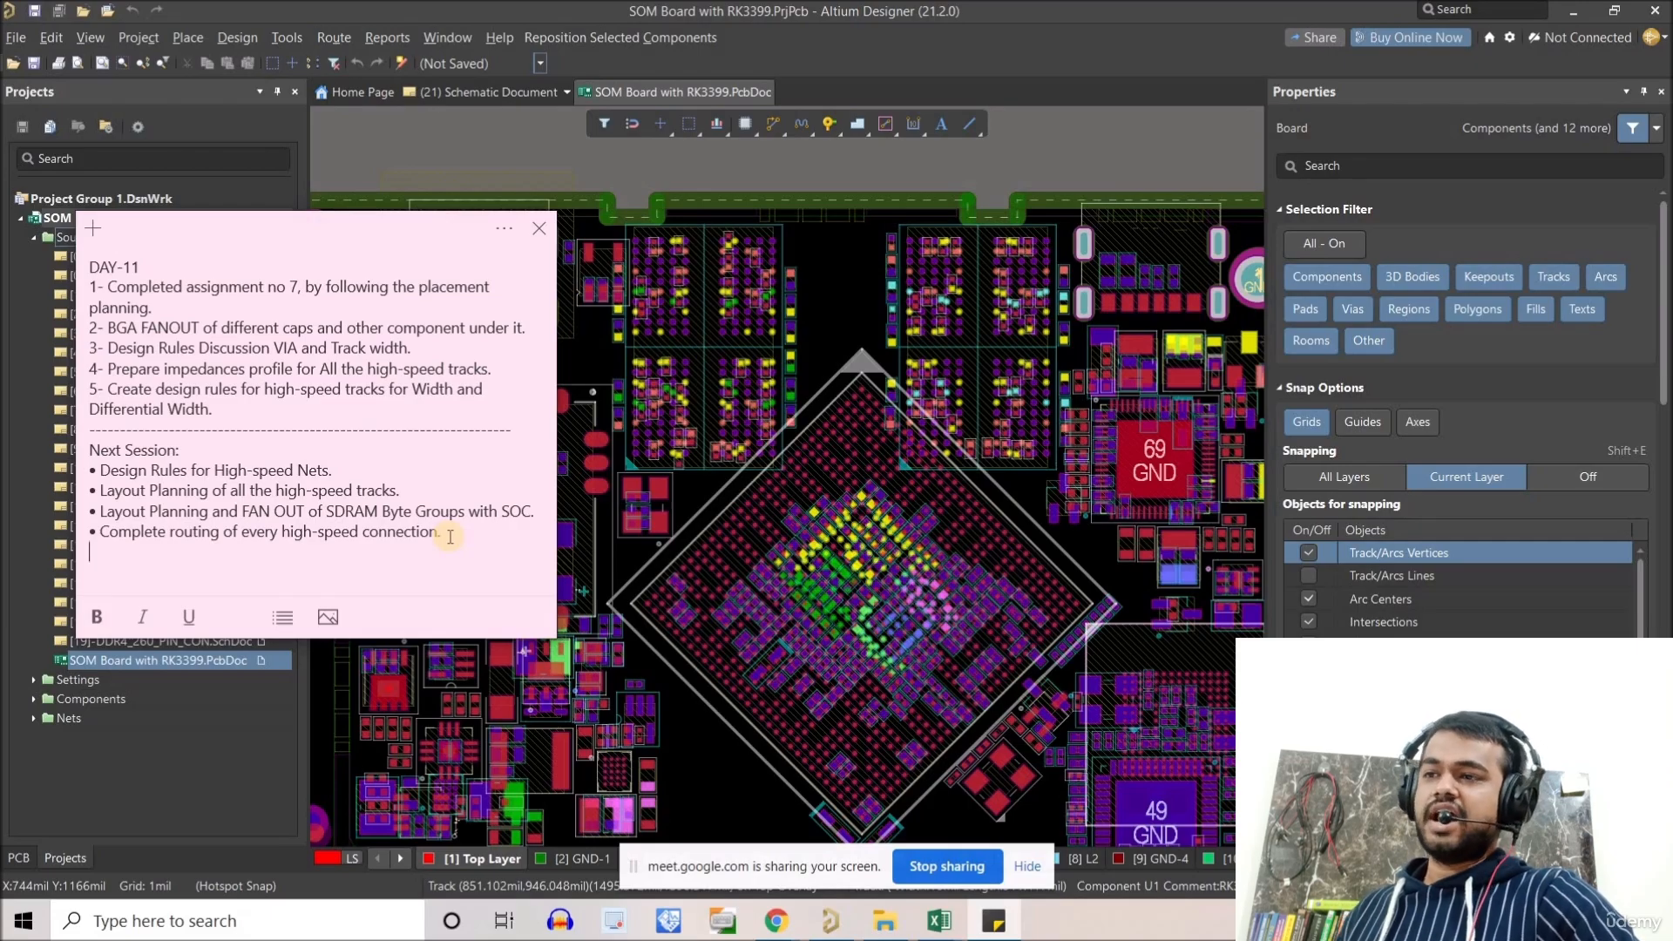
pyautogui.click(685, 468)
pyautogui.keyDown('ctrl'); pyautogui.scroll(-5, 685, 468); pyautogui.keyUp('ctrl')
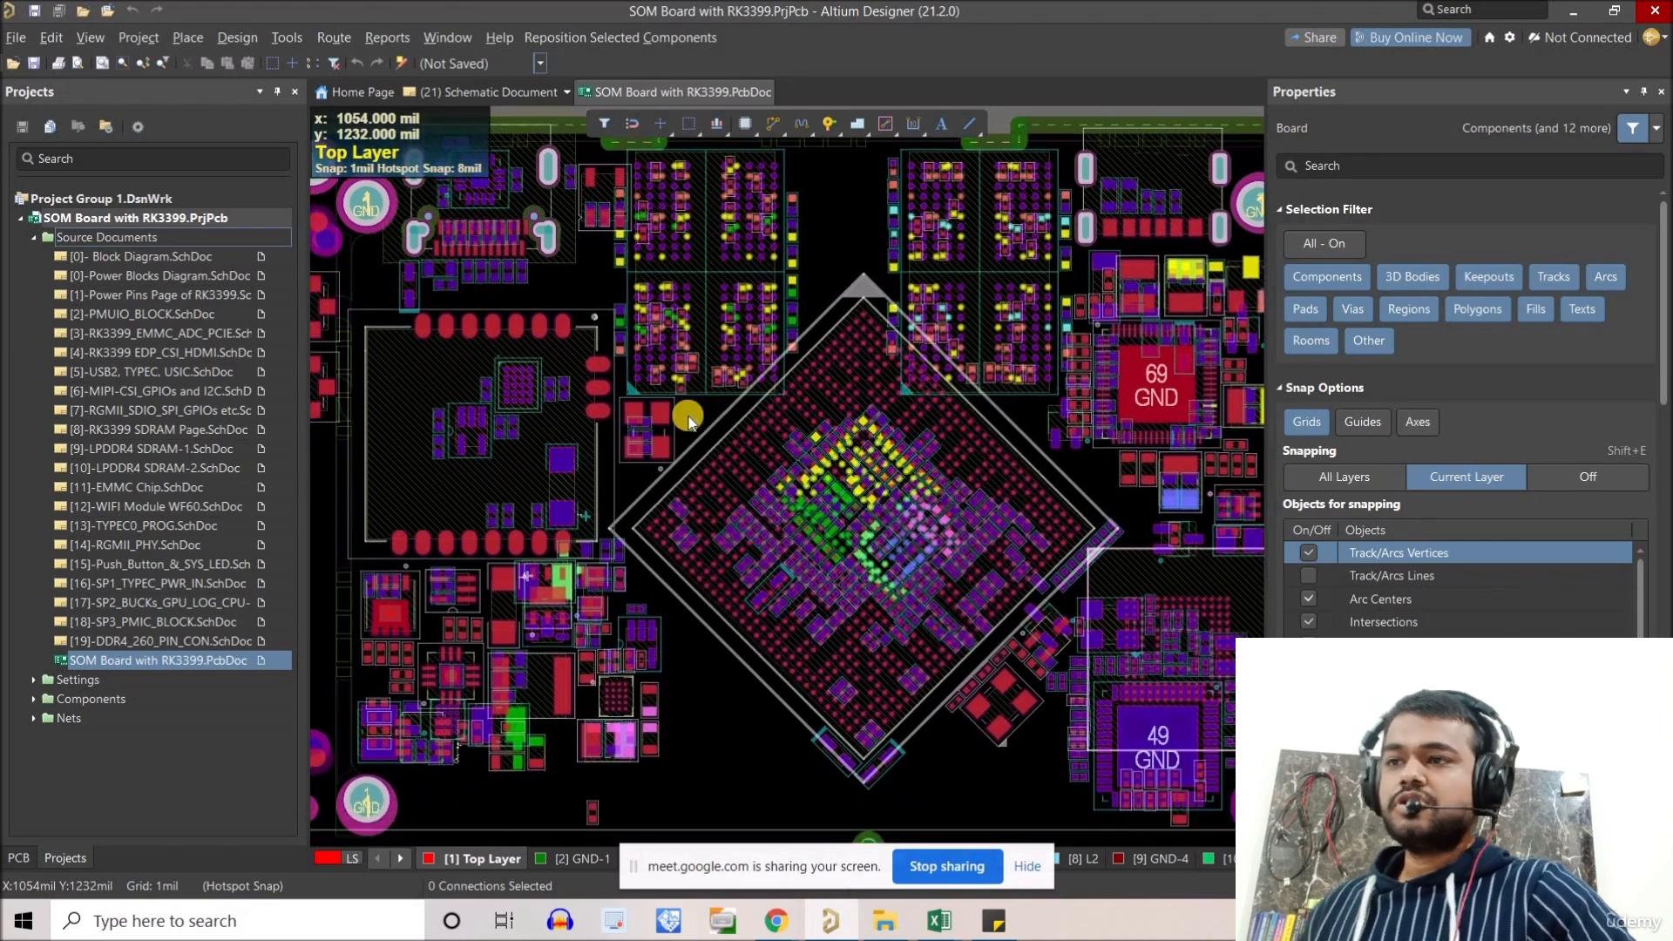
# Switch to the Daywise Doc workbook in Excel and start a via note in cell A1 reading "VIA: Via Hole: Diameter:".
pyautogui.keyDown('ctrl'); pyautogui.scroll(1, 688, 424); pyautogui.keyUp('ctrl')
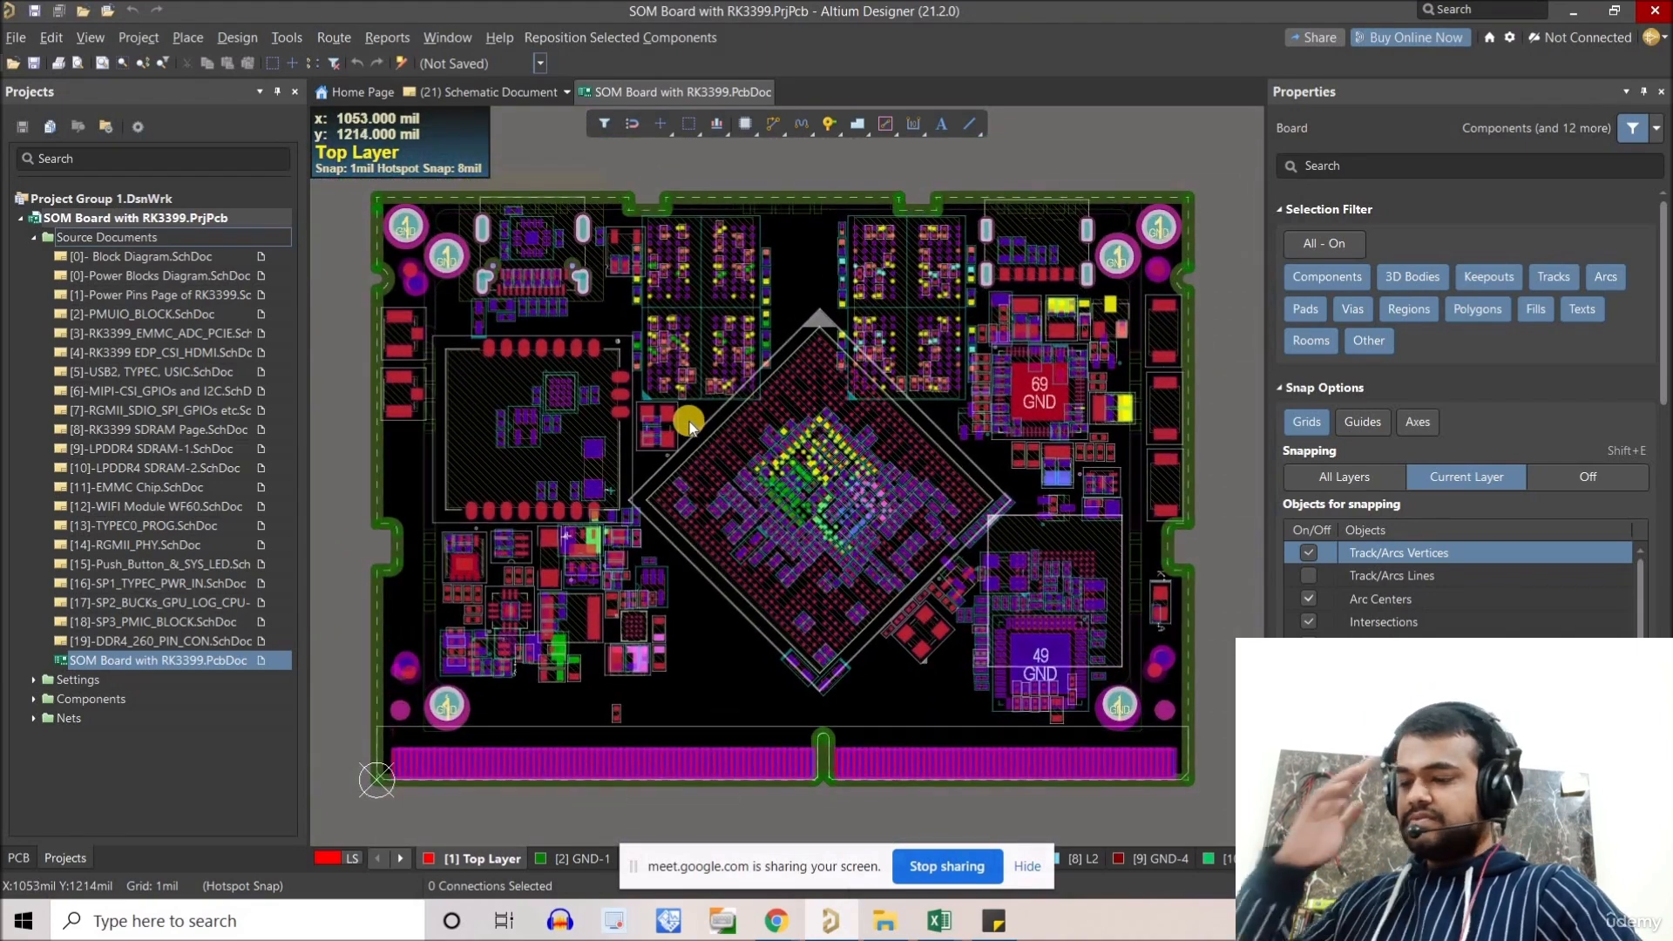
pyautogui.keyDown('ctrl'); pyautogui.scroll(2, 686, 459); pyautogui.keyUp('ctrl')
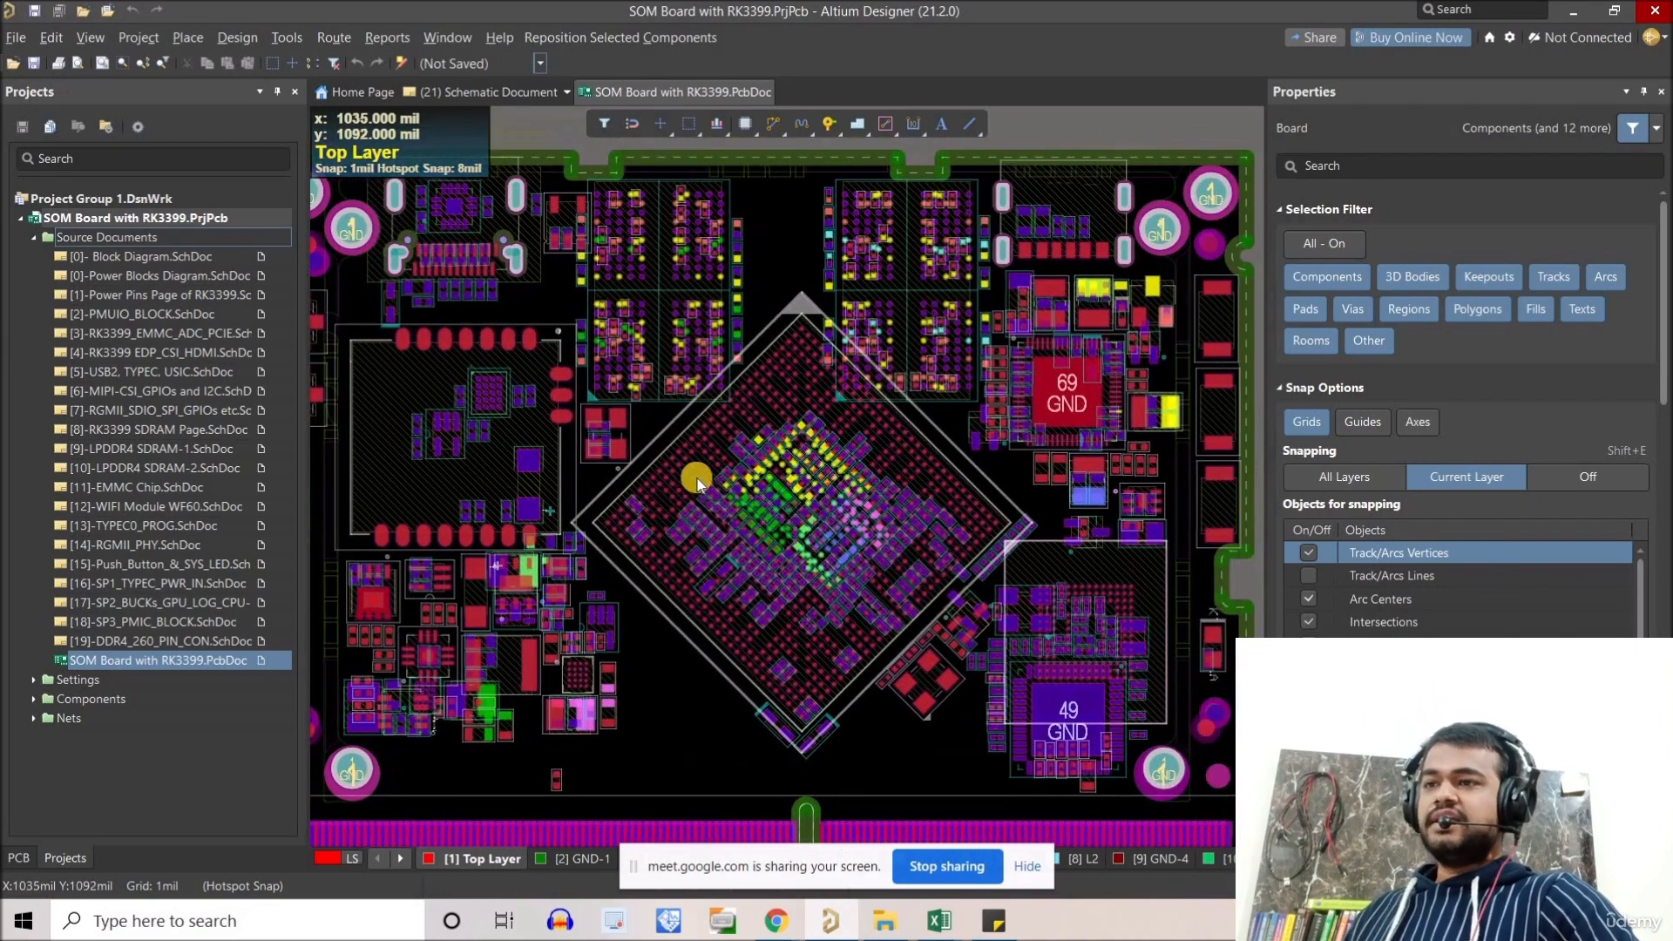
pyautogui.click(940, 921)
pyautogui.click(843, 852)
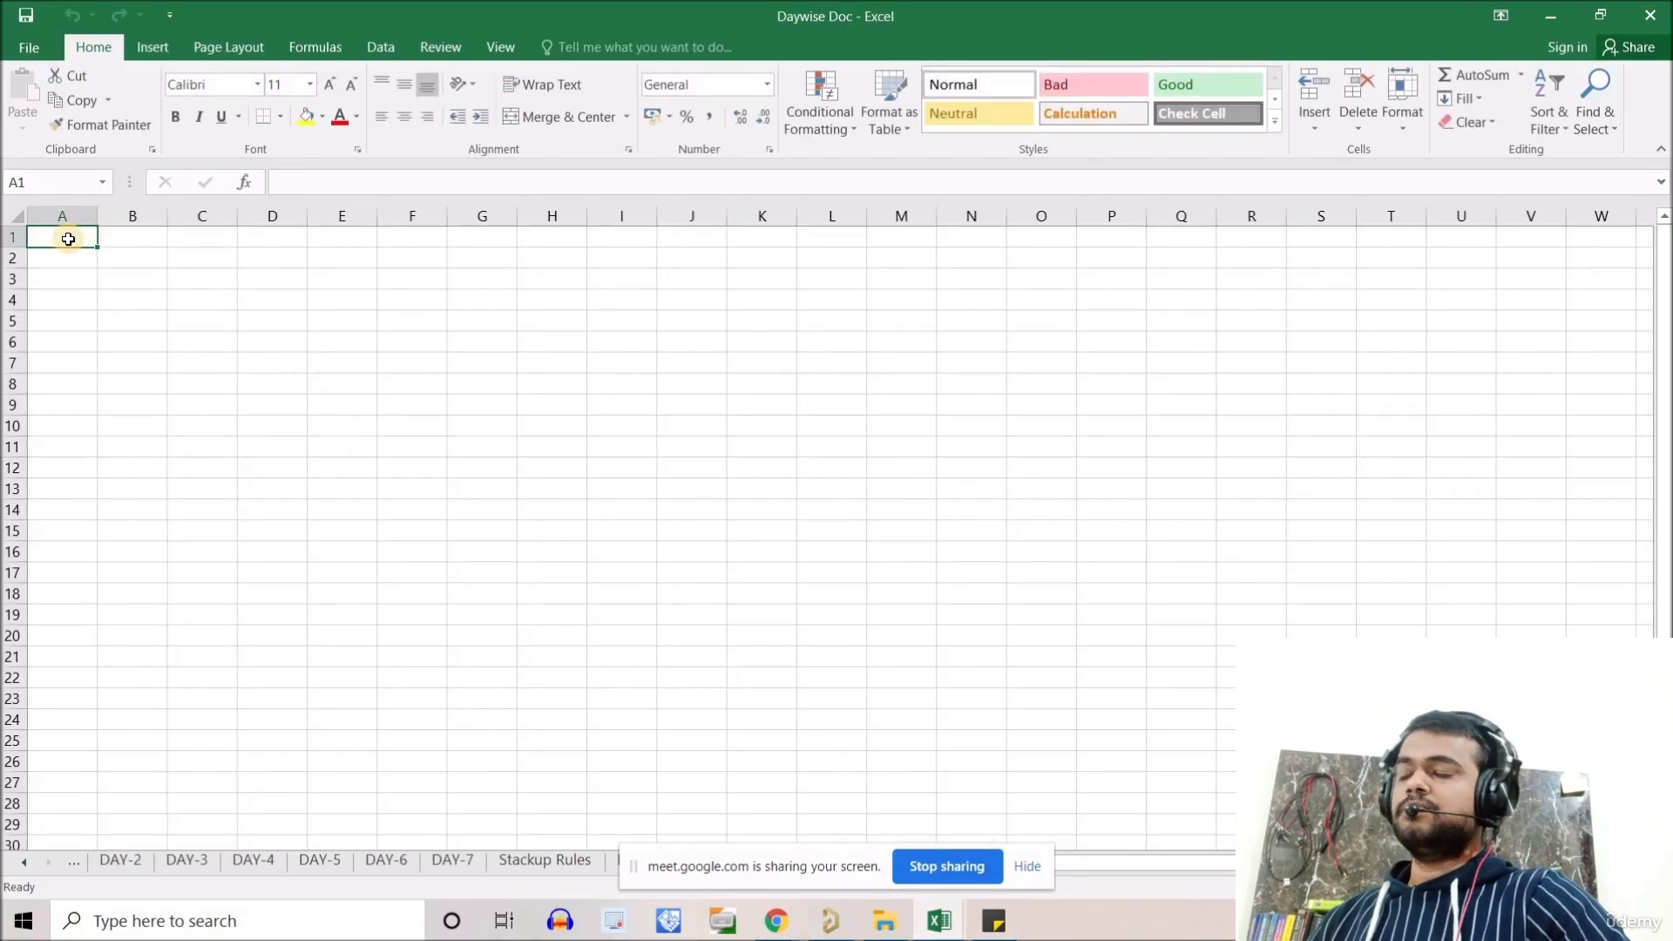
pyautogui.doubleClick(69, 238)
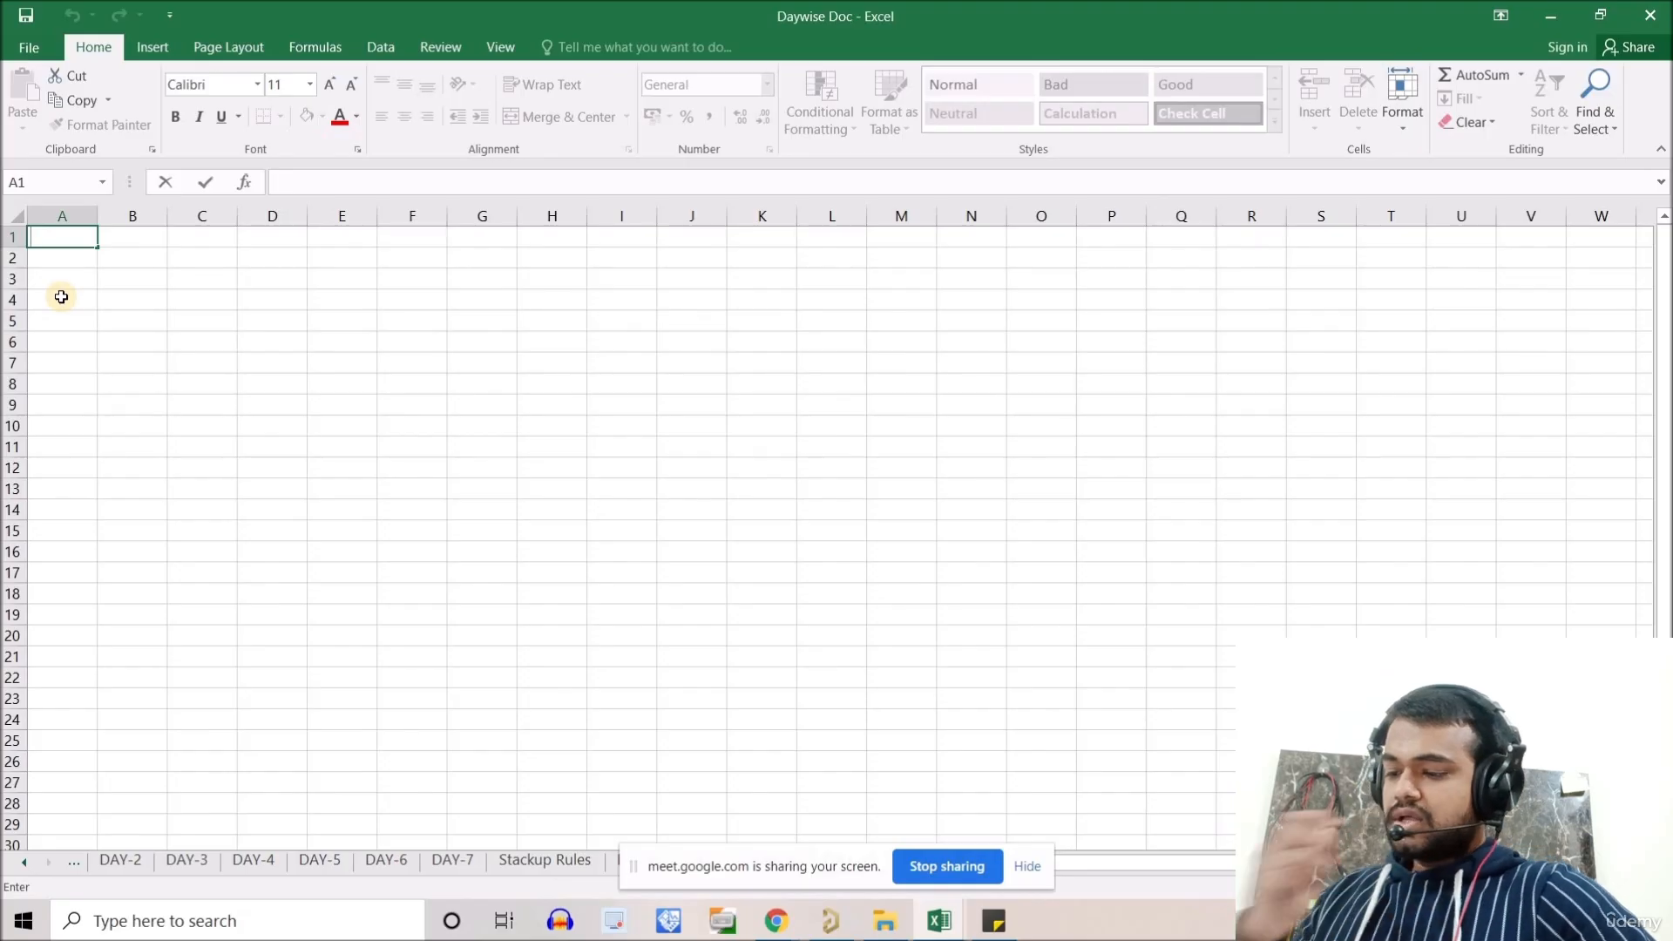
pyautogui.press('capslock')
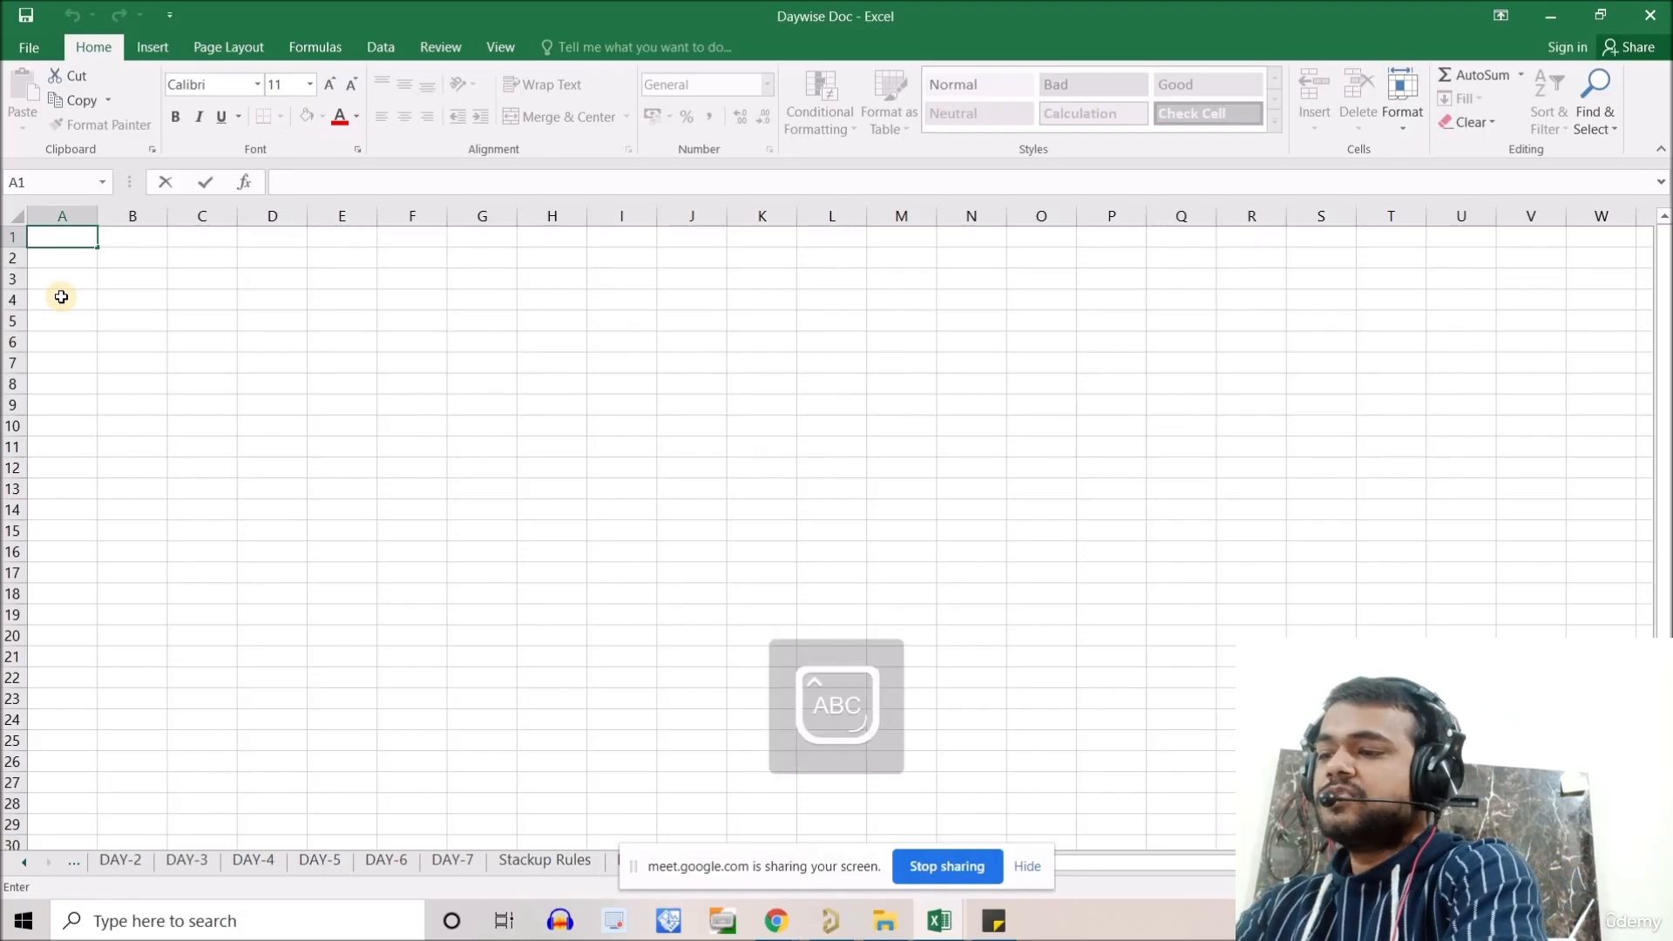
pyautogui.write('VIA:')
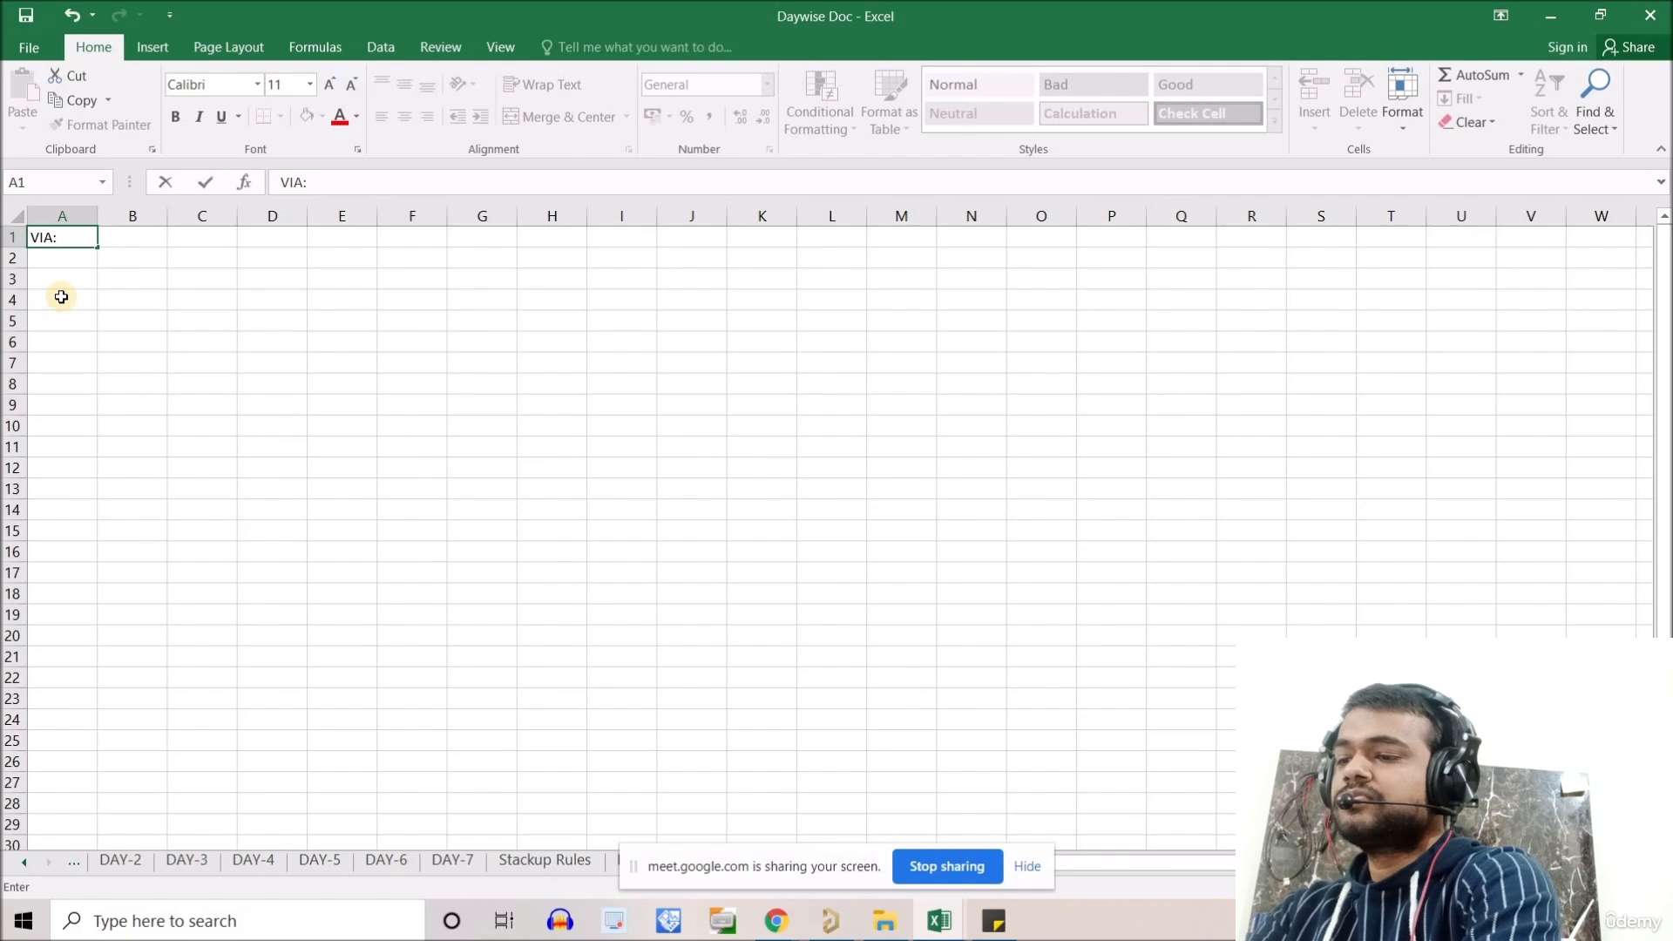
pyautogui.write('Via')
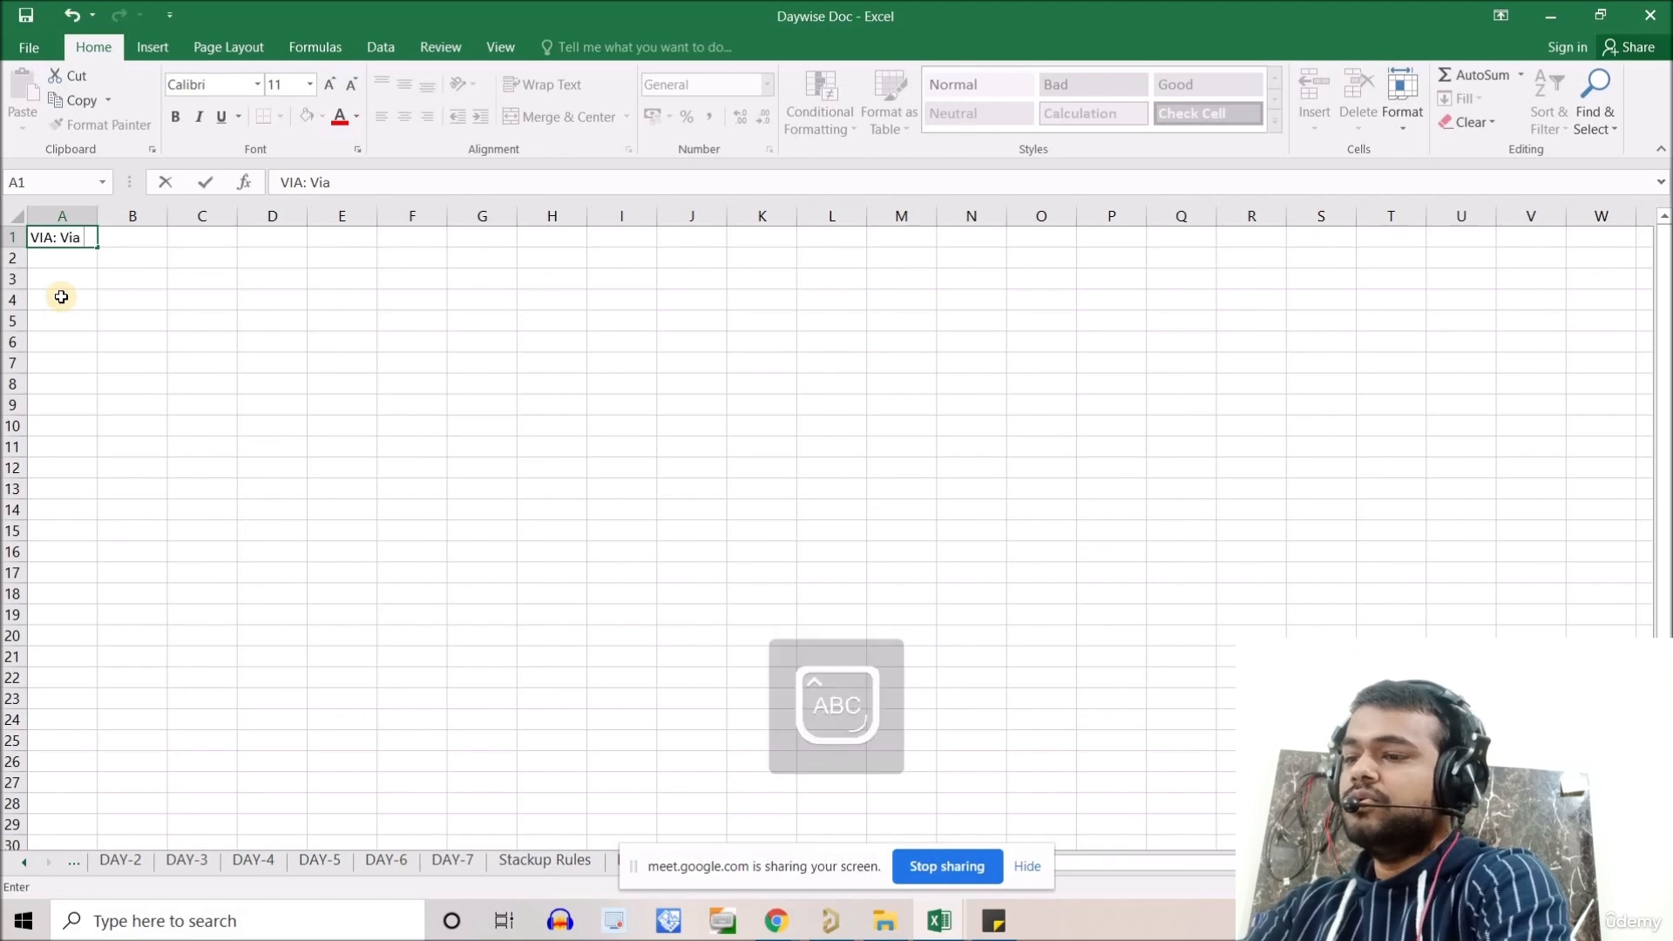
pyautogui.write(' Hole: ')
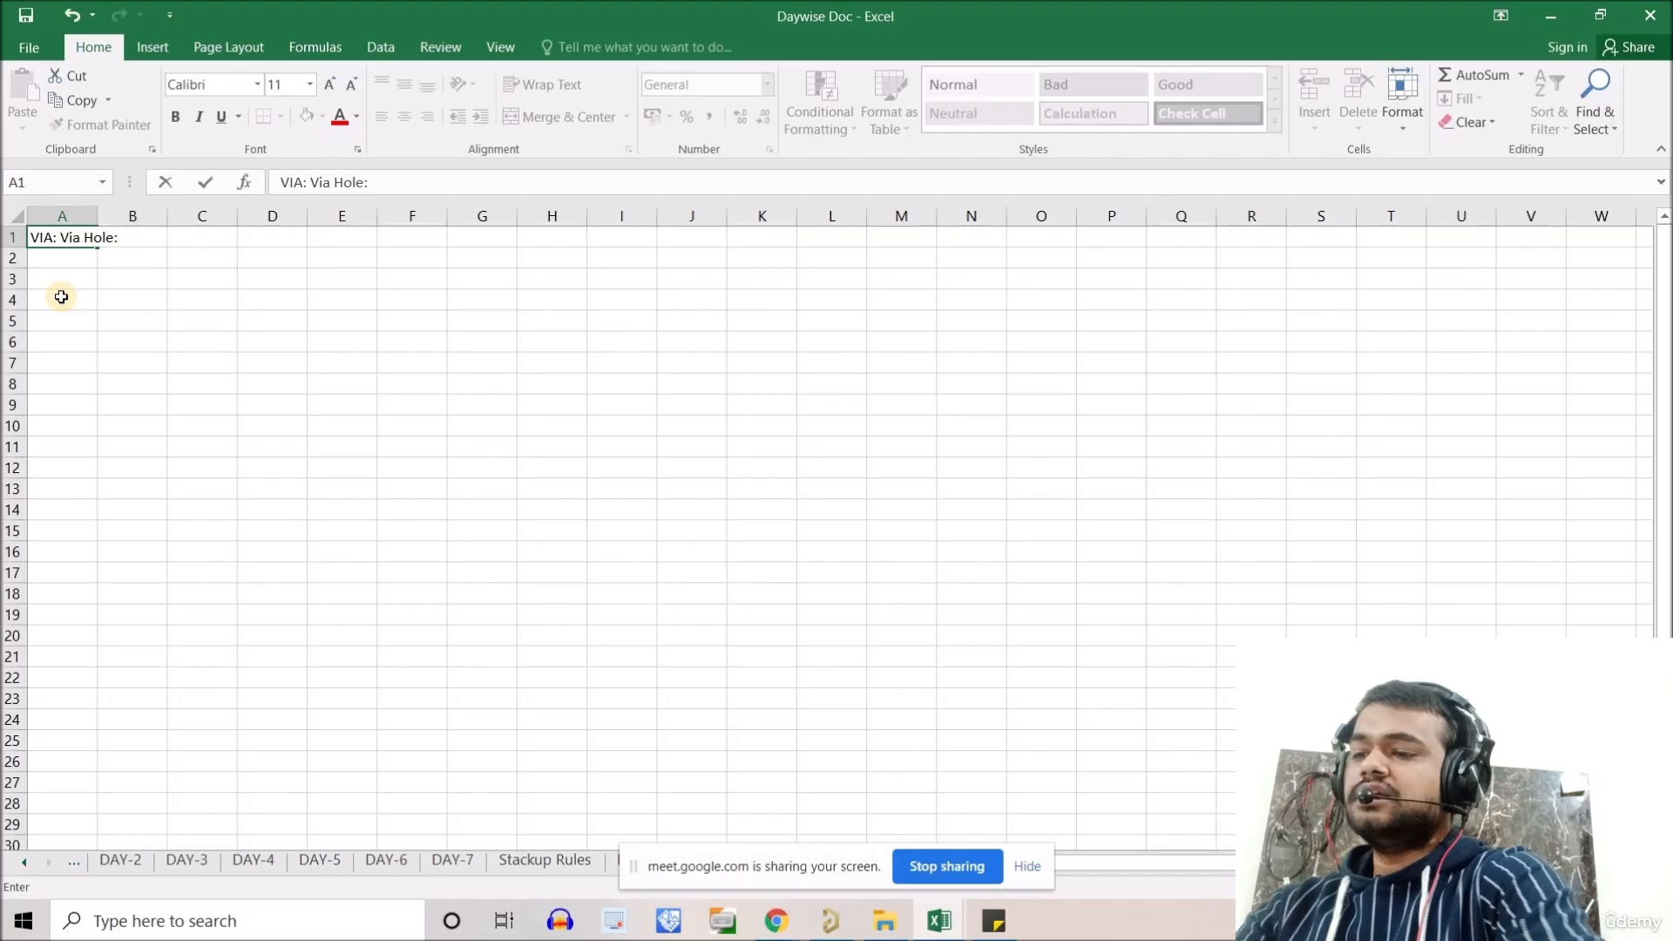
pyautogui.write('Diame')
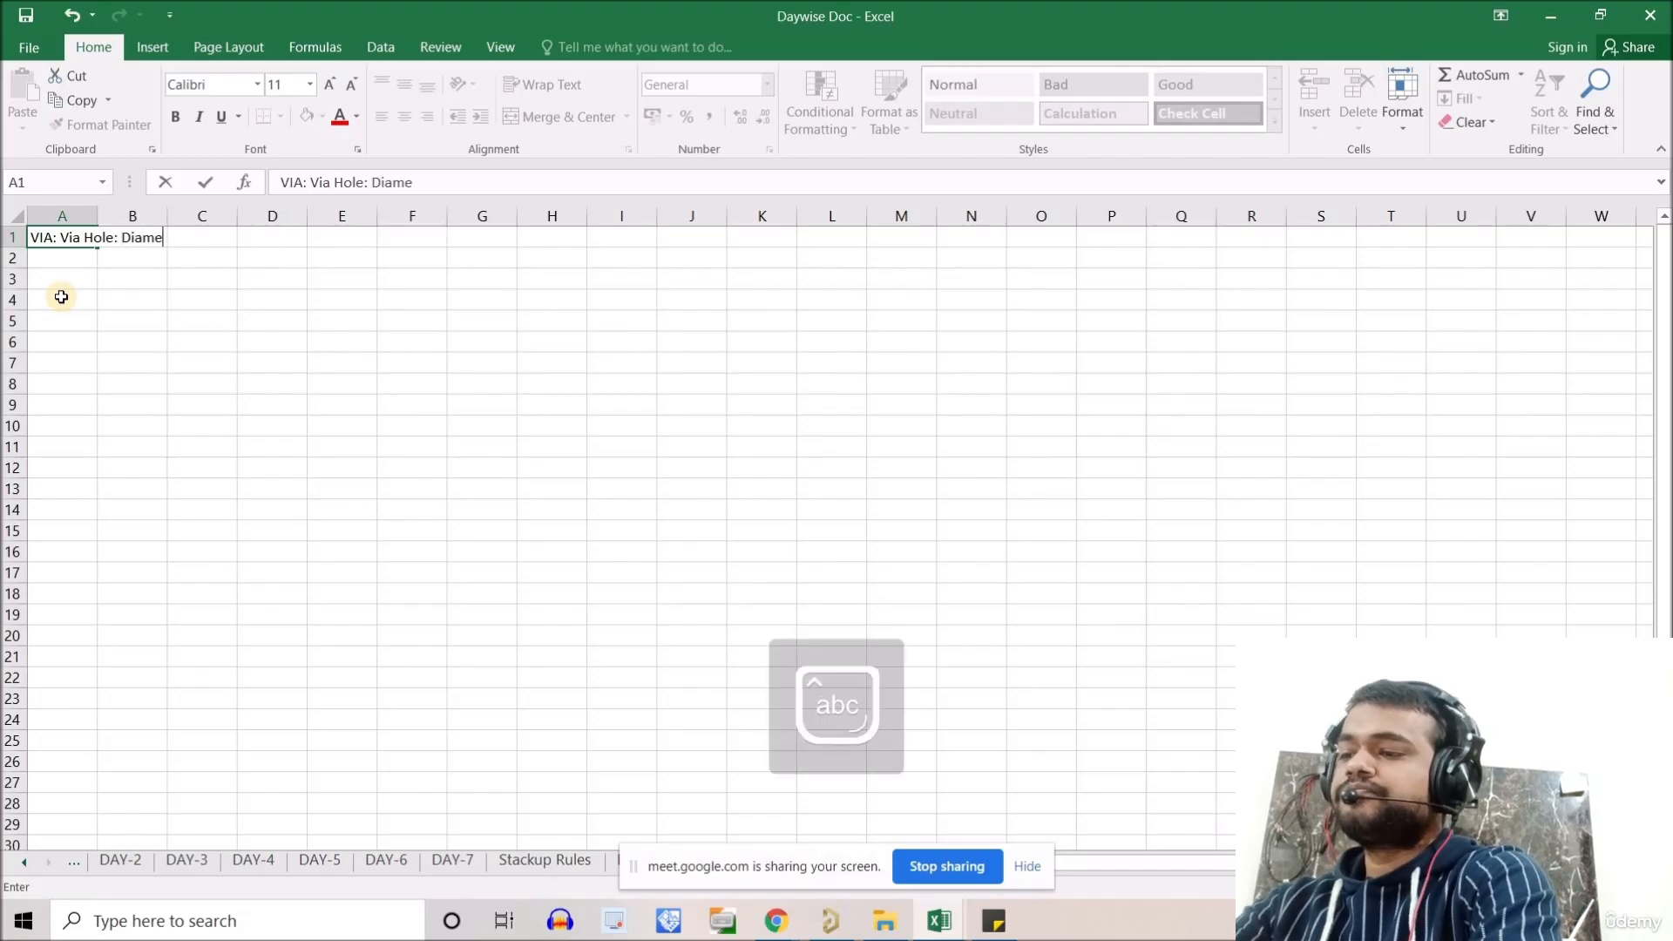
pyautogui.write('ter ')
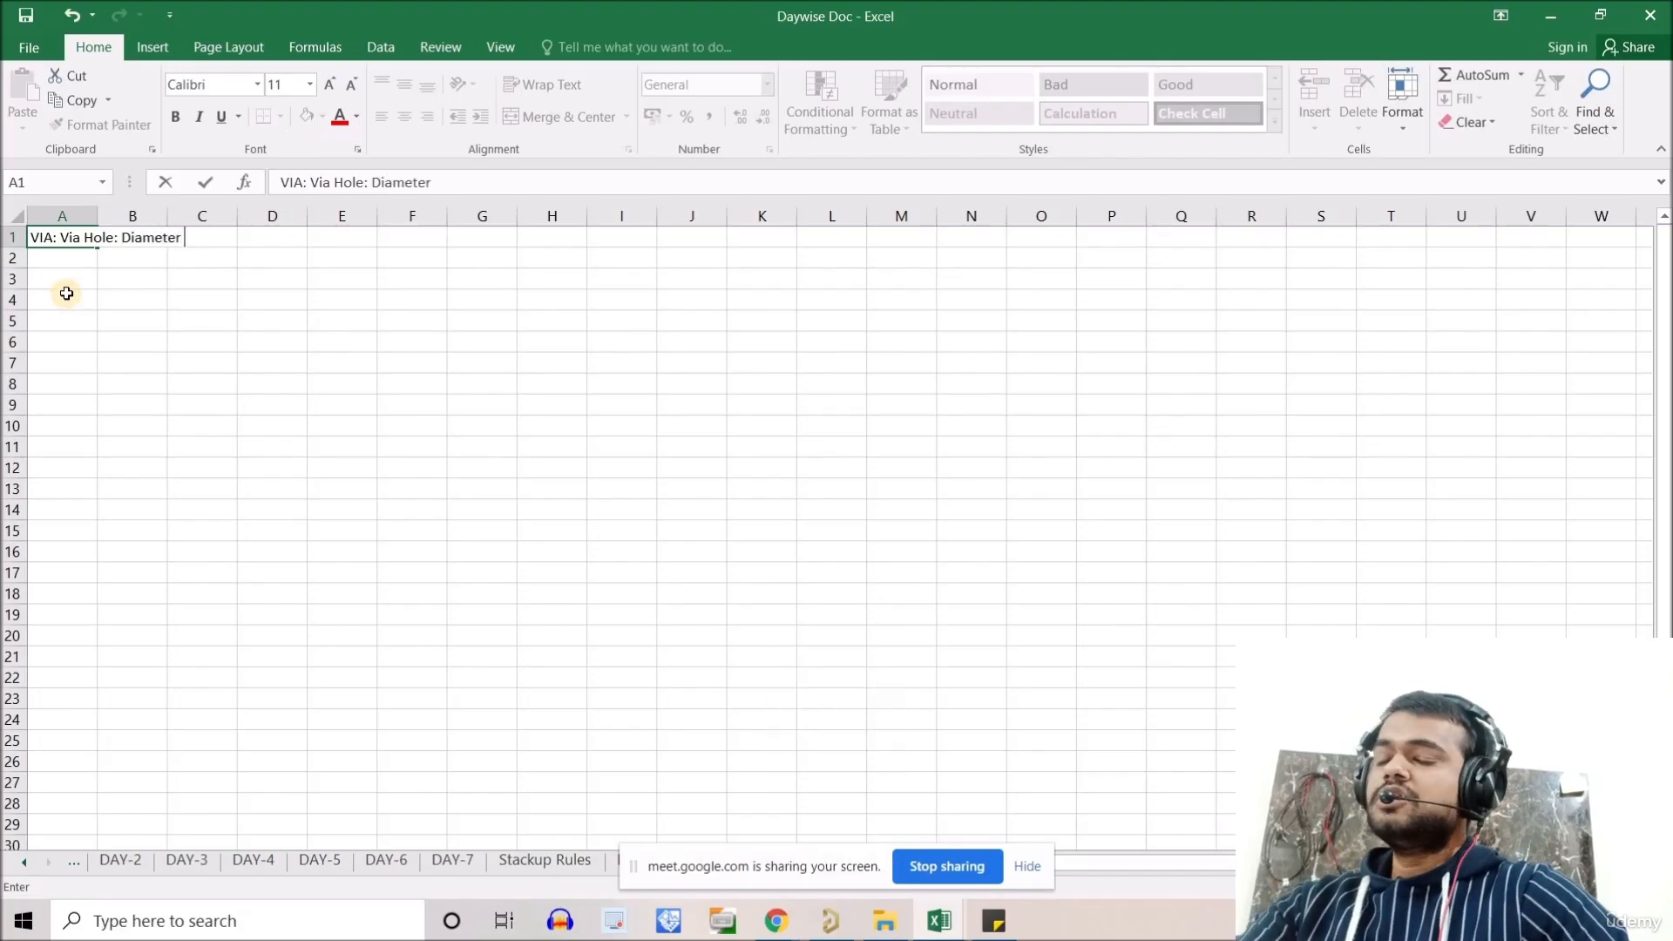
pyautogui.write(':')
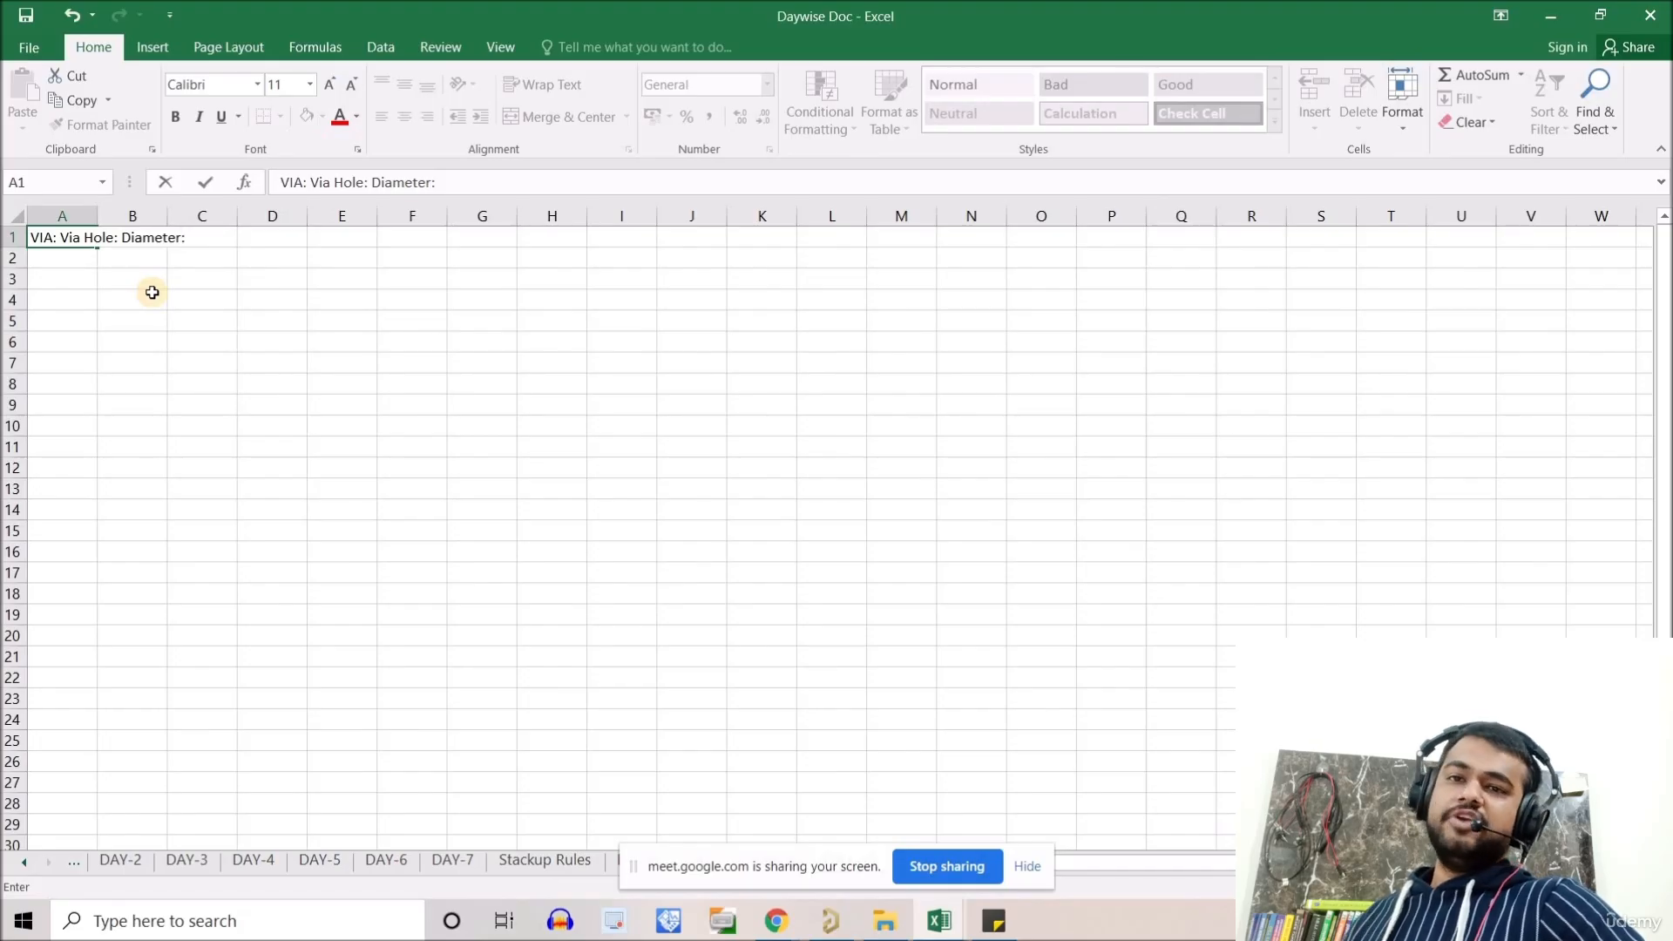
# Add a 0.1mm via hole and a 0.27mm diameter to the note in A1, and widen column A to fit it.
pyautogui.click(115, 239)
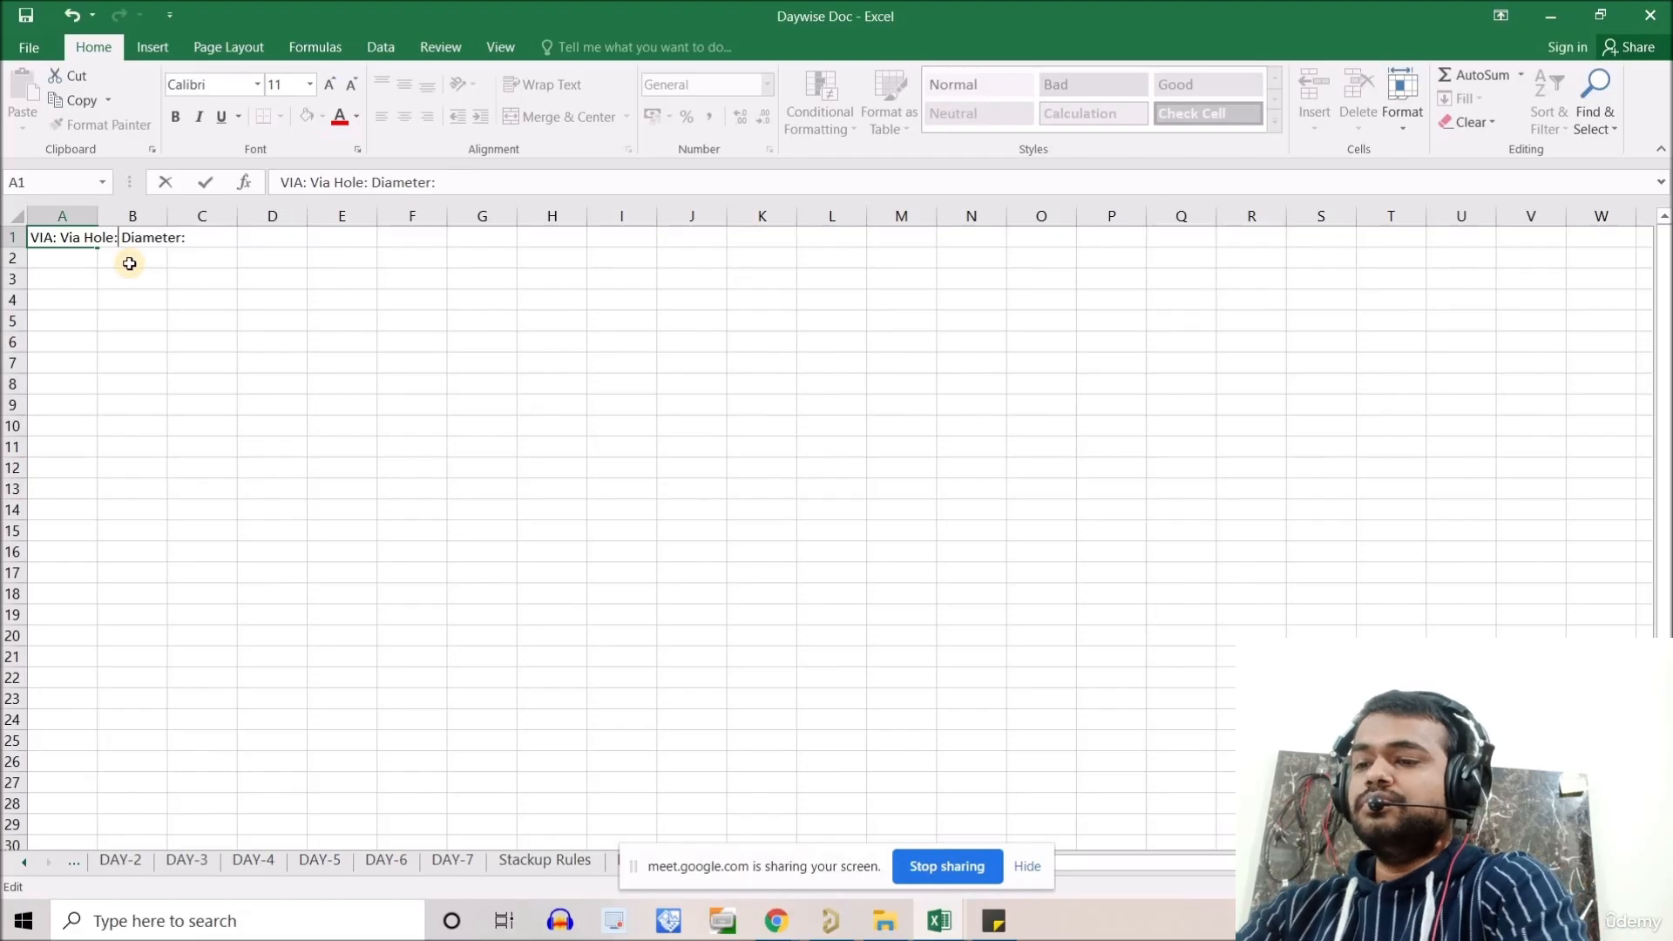
pyautogui.write('0.1mm Diameter:')
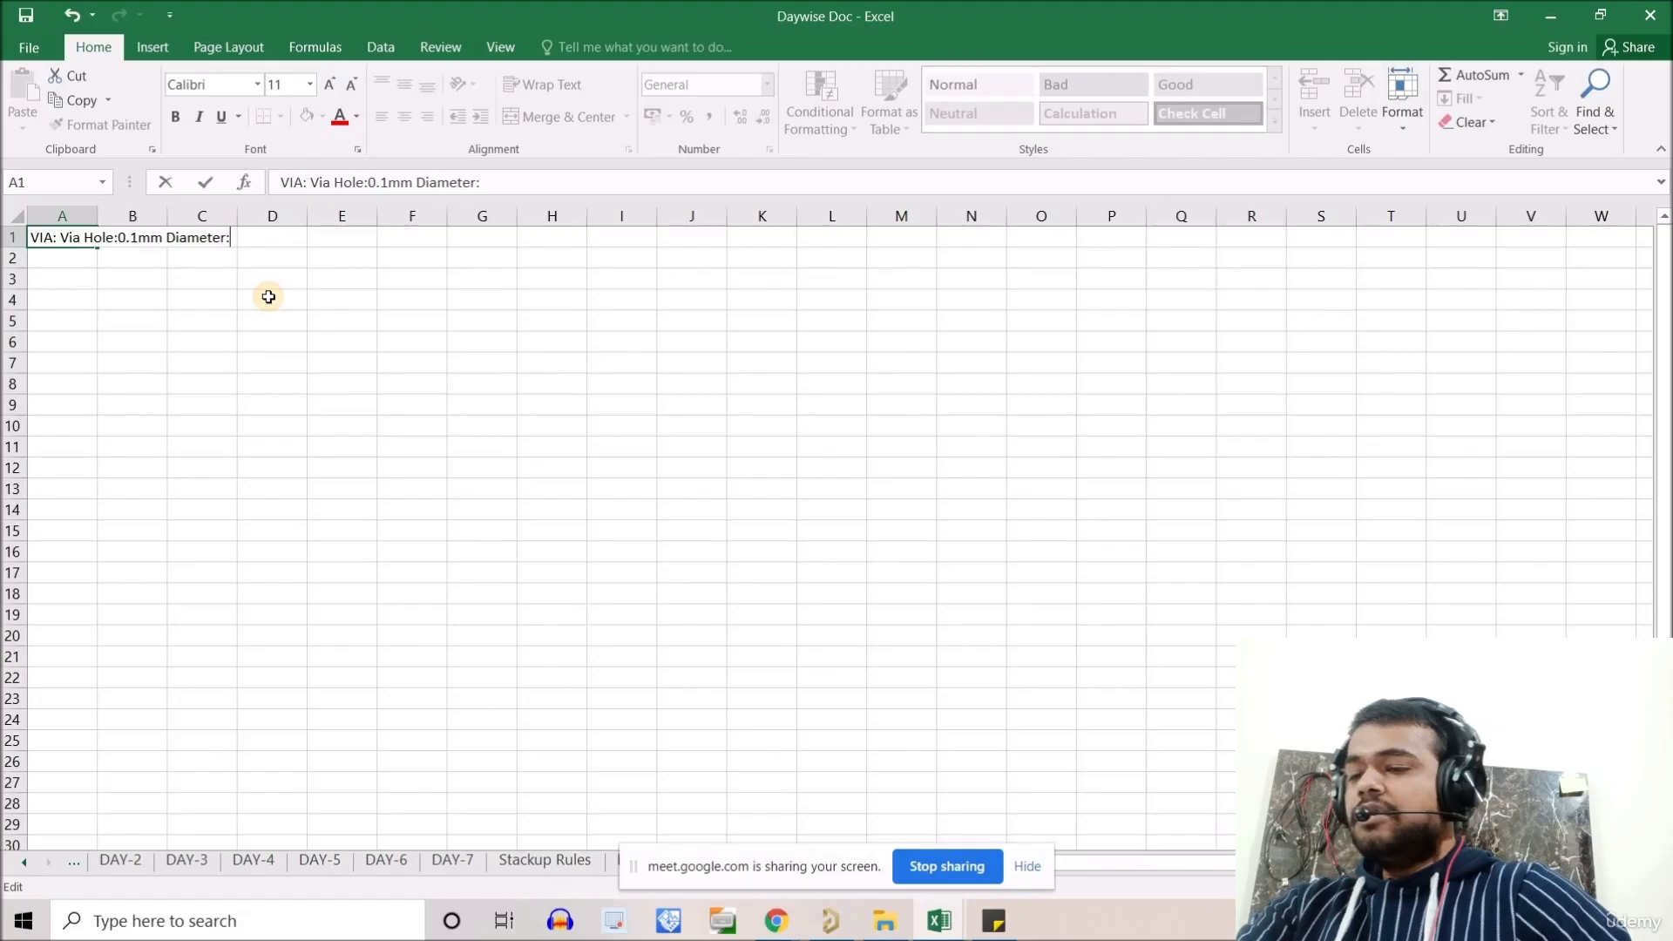
pyautogui.write('p0.27')
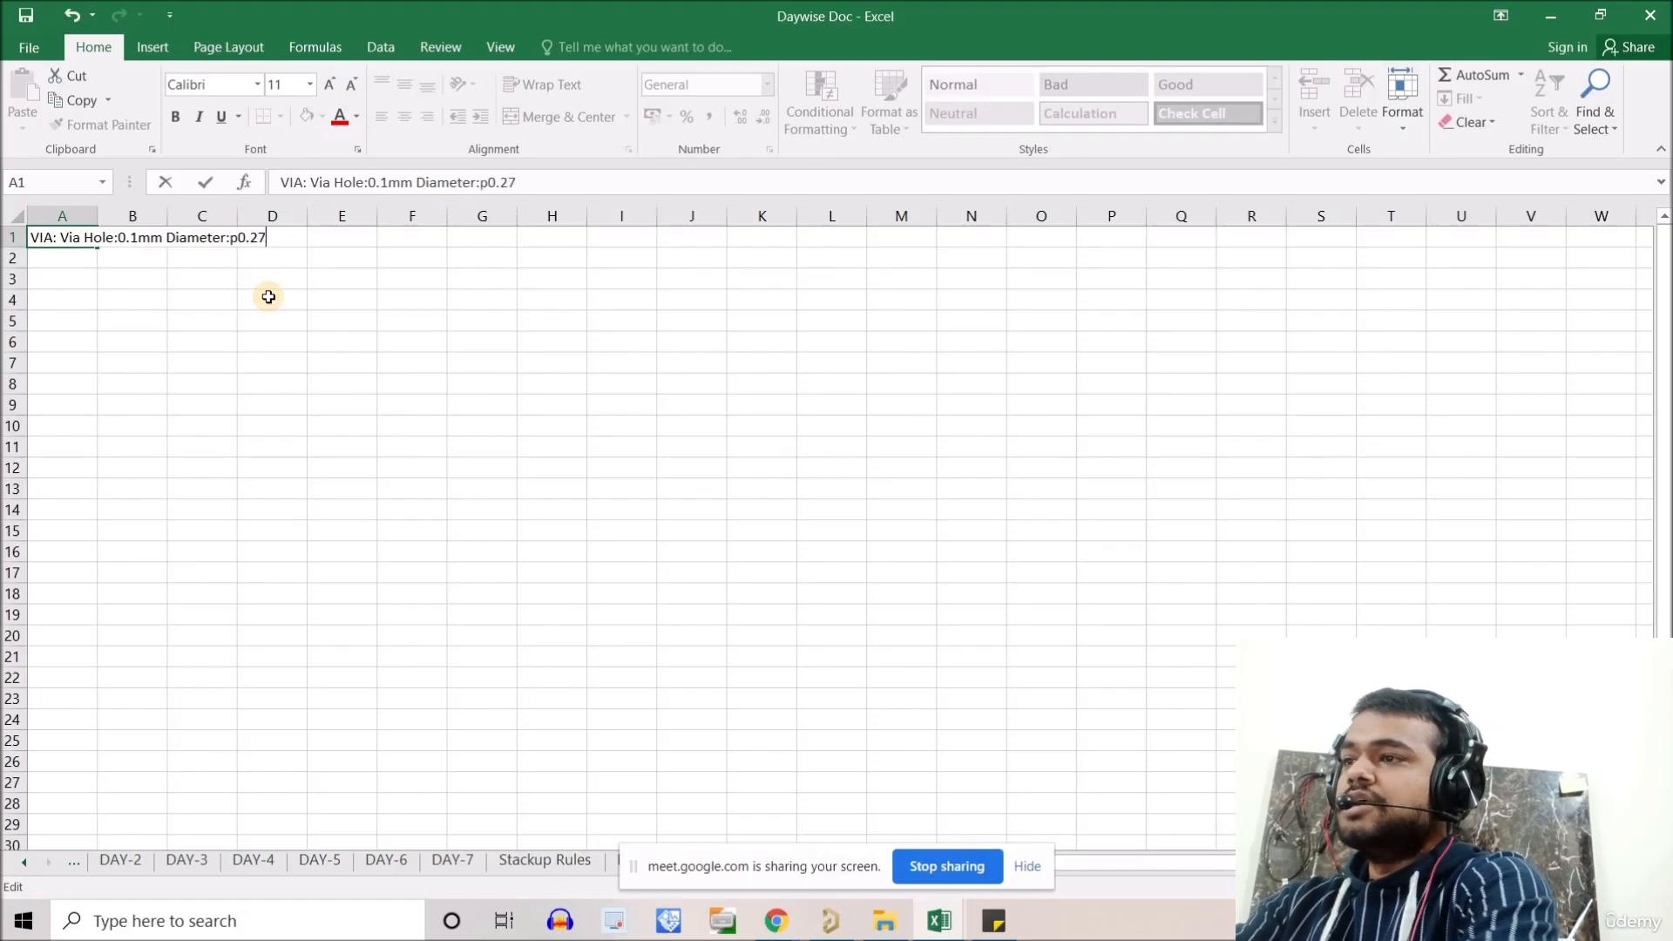
pyautogui.write('mm')
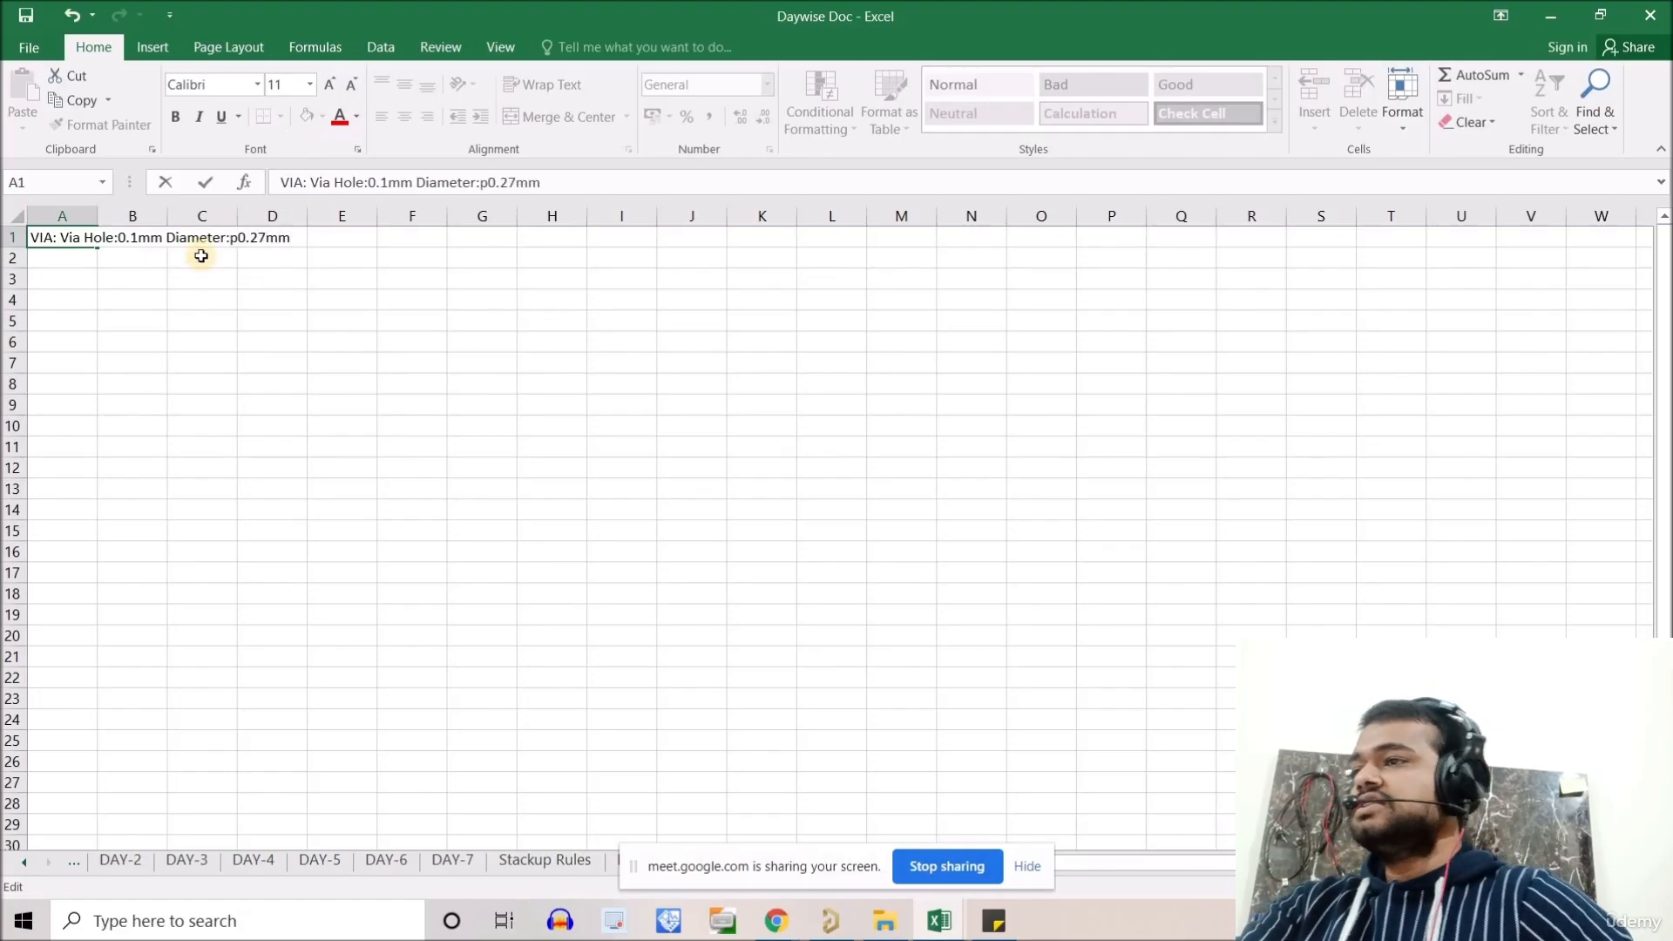
pyautogui.click(238, 238)
pyautogui.press('BackSpace')
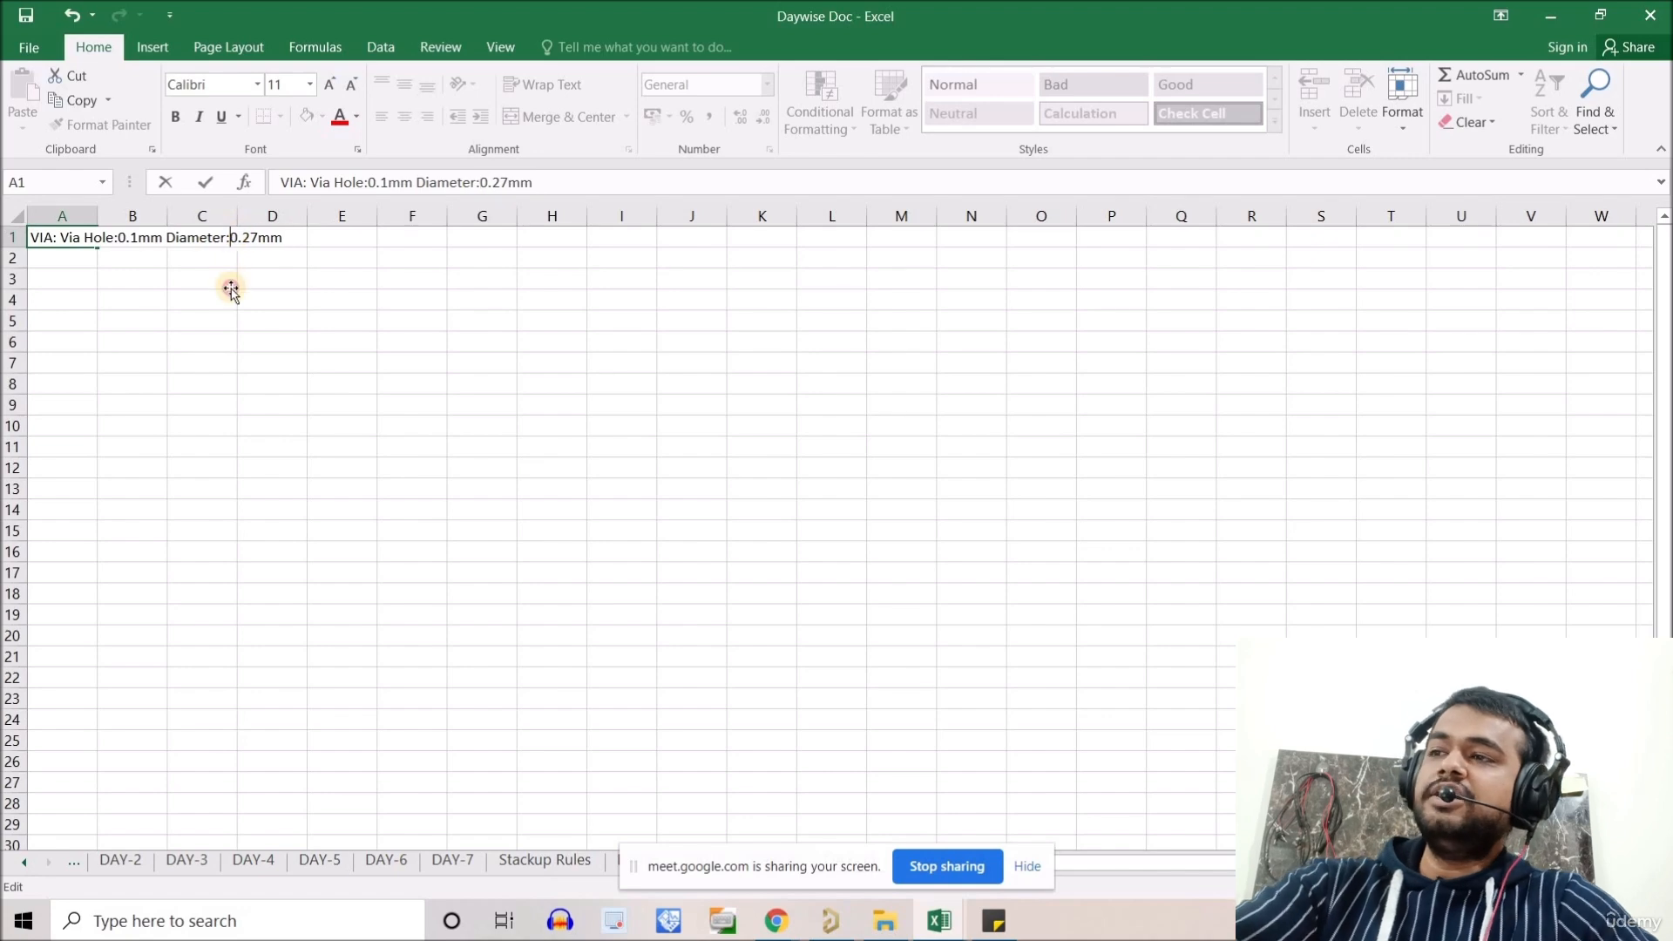
pyautogui.click(209, 280)
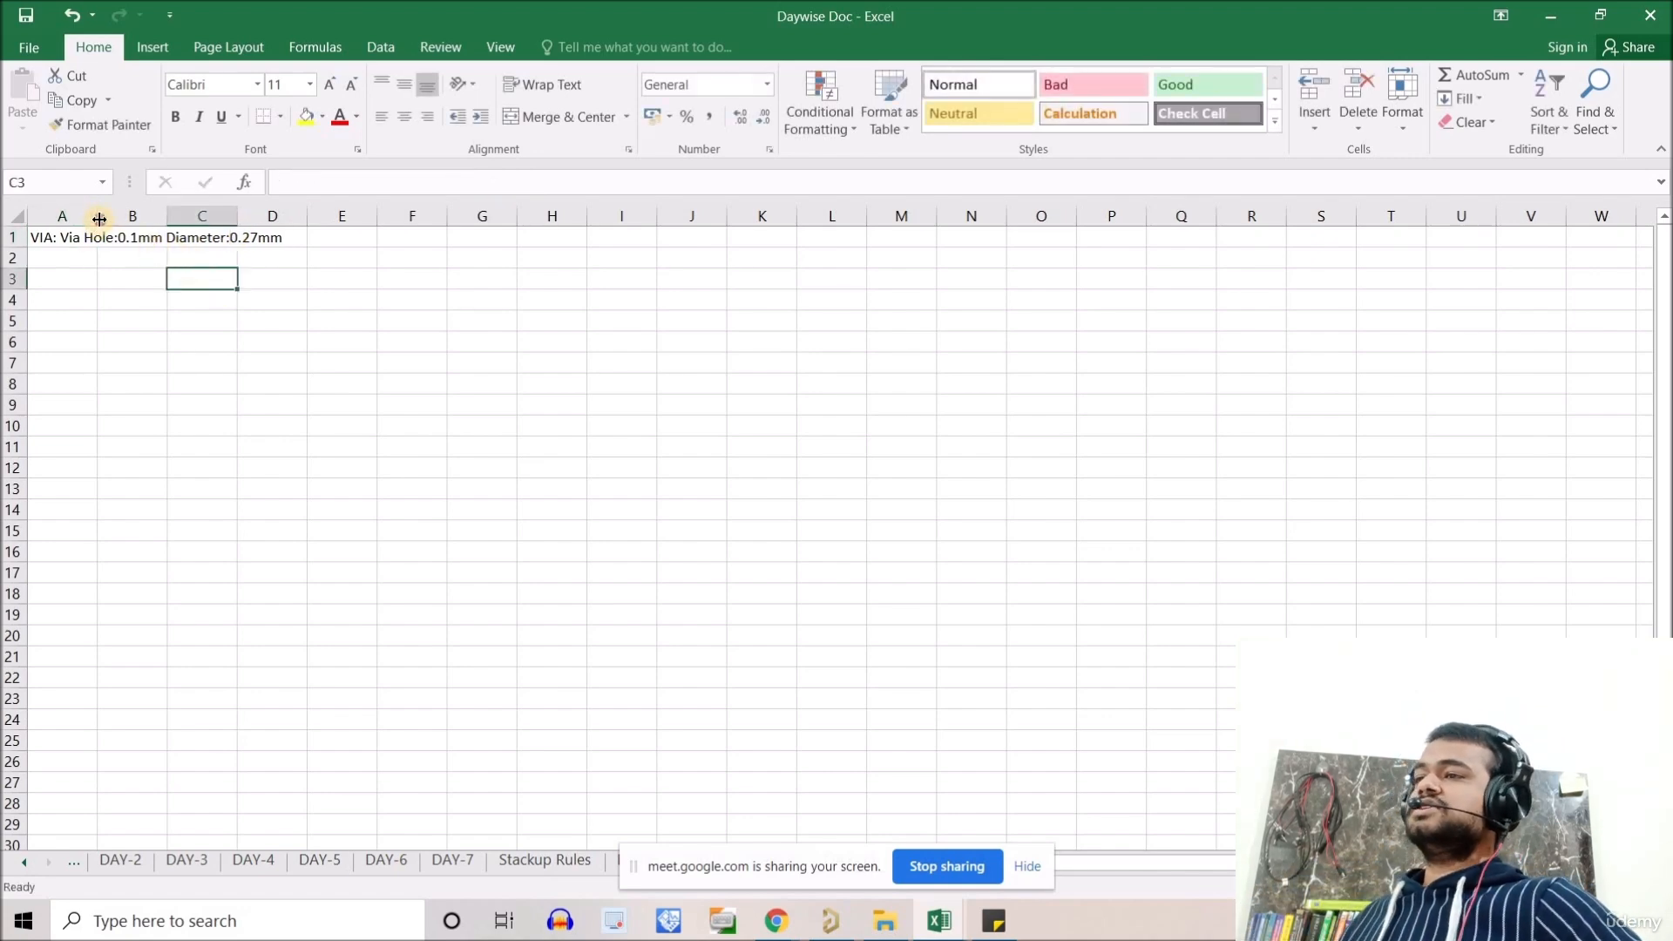
pyautogui.moveTo(99, 218); pyautogui.dragTo(100, 219)
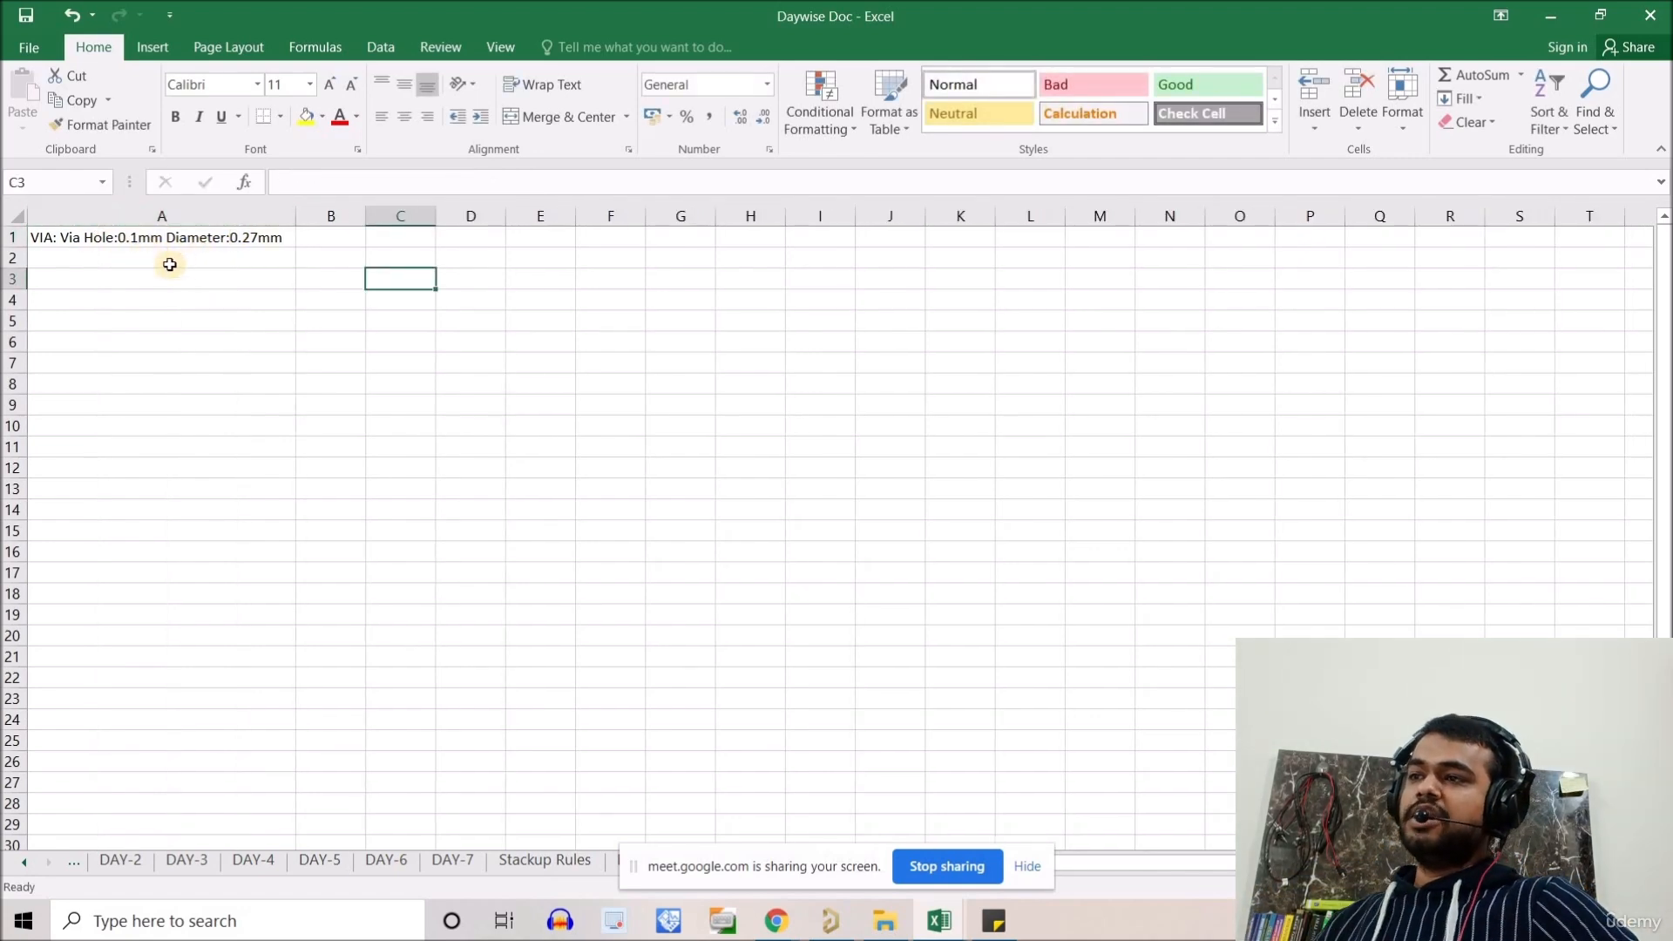
# Enter "1- Aspect ration as per manufacturer" in cell A2.
pyautogui.click(169, 261)
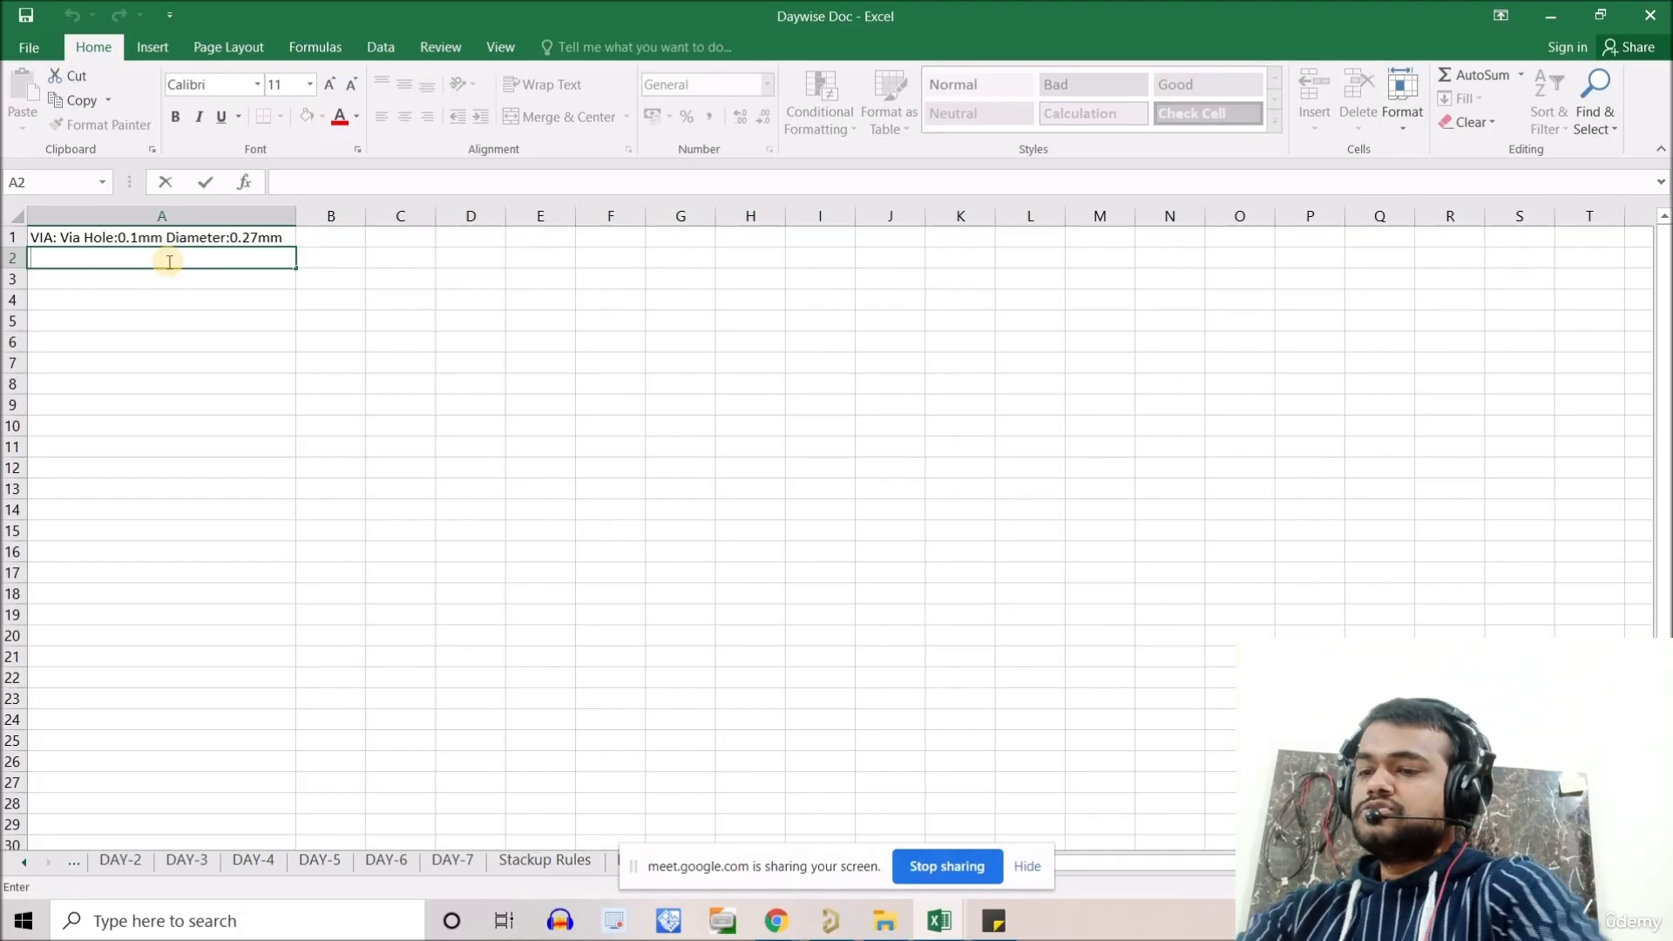
pyautogui.write('1- A')
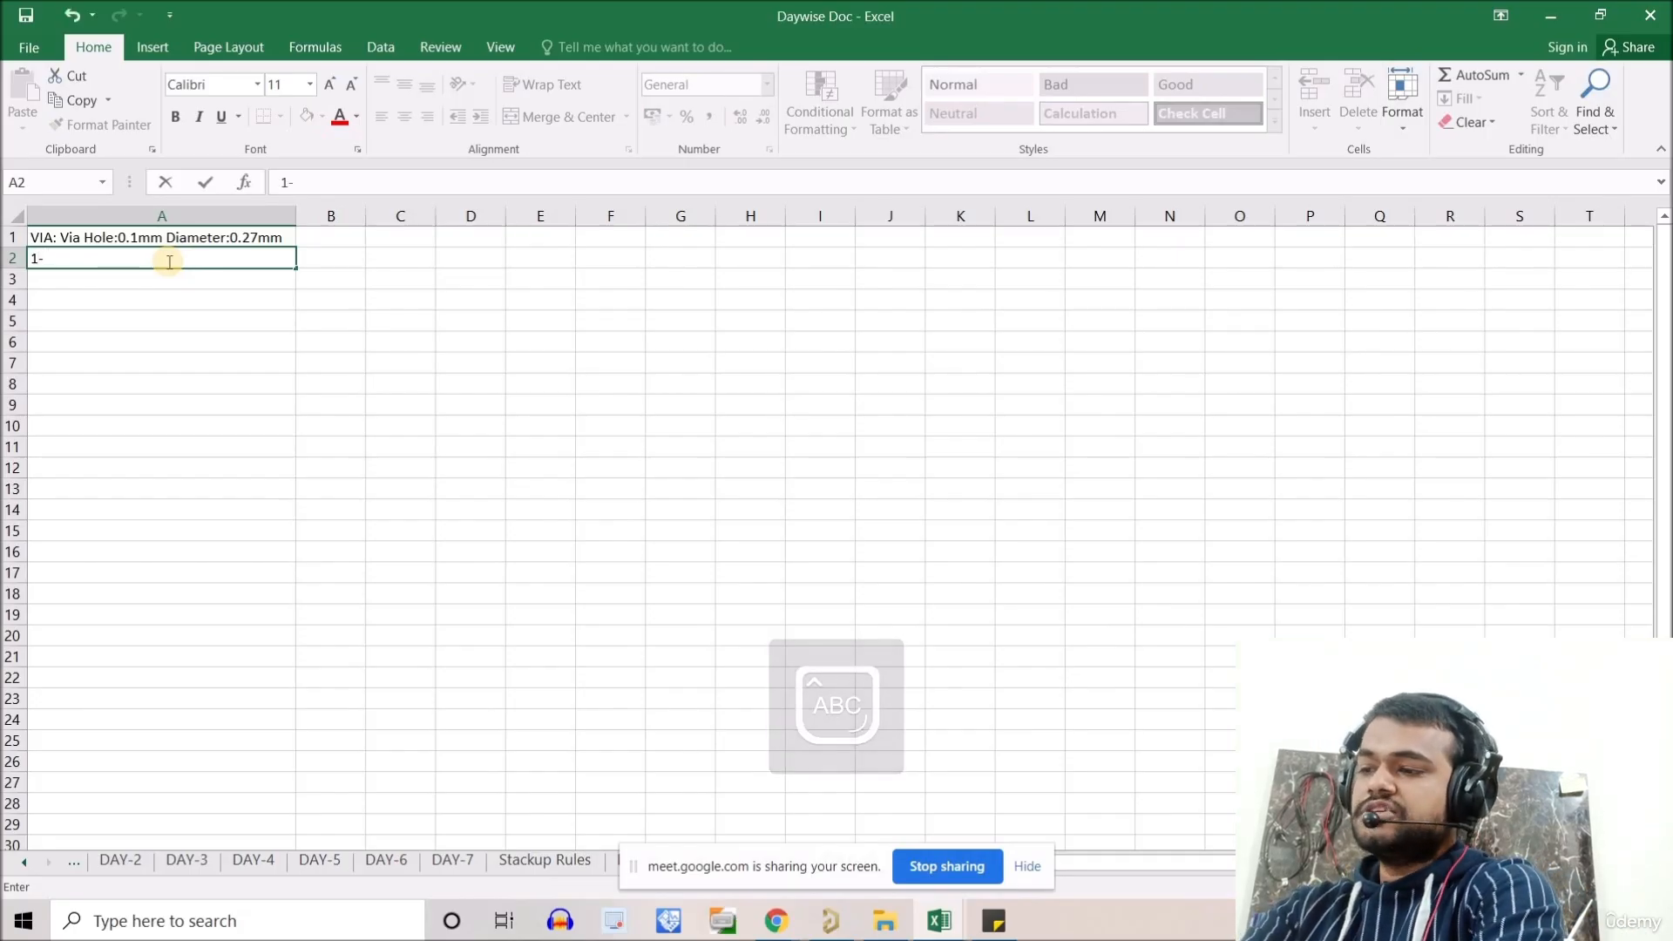
pyautogui.press('capslock')
pyautogui.write('spect ')
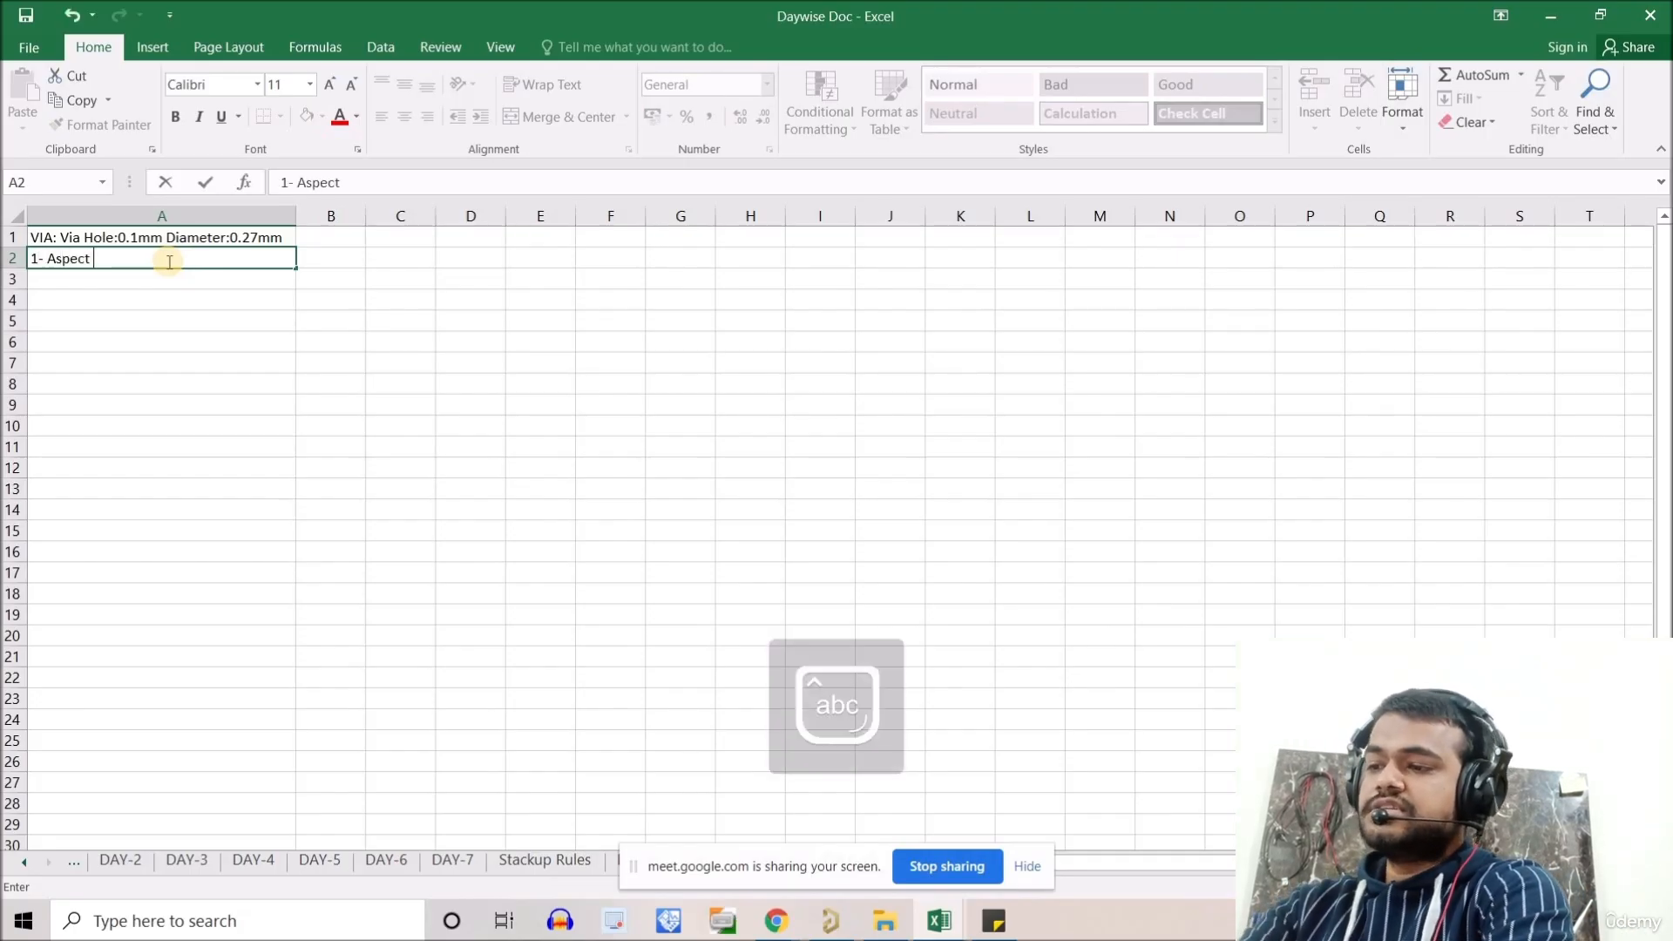
pyautogui.write('ration as per')
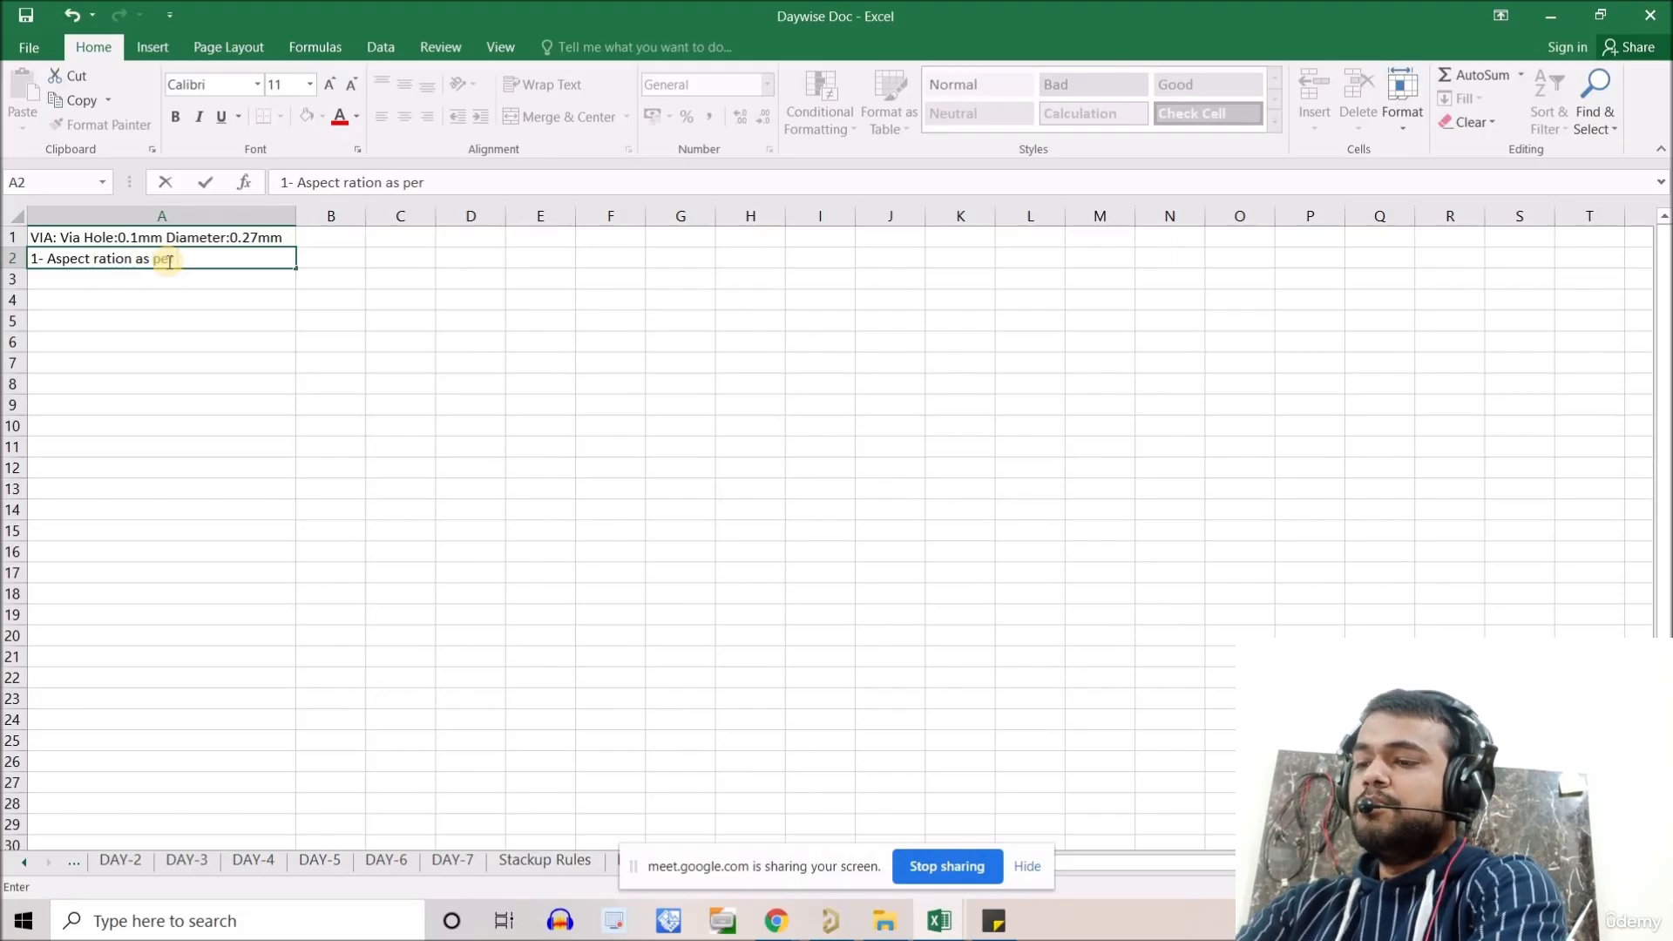
pyautogui.write(' manufact')
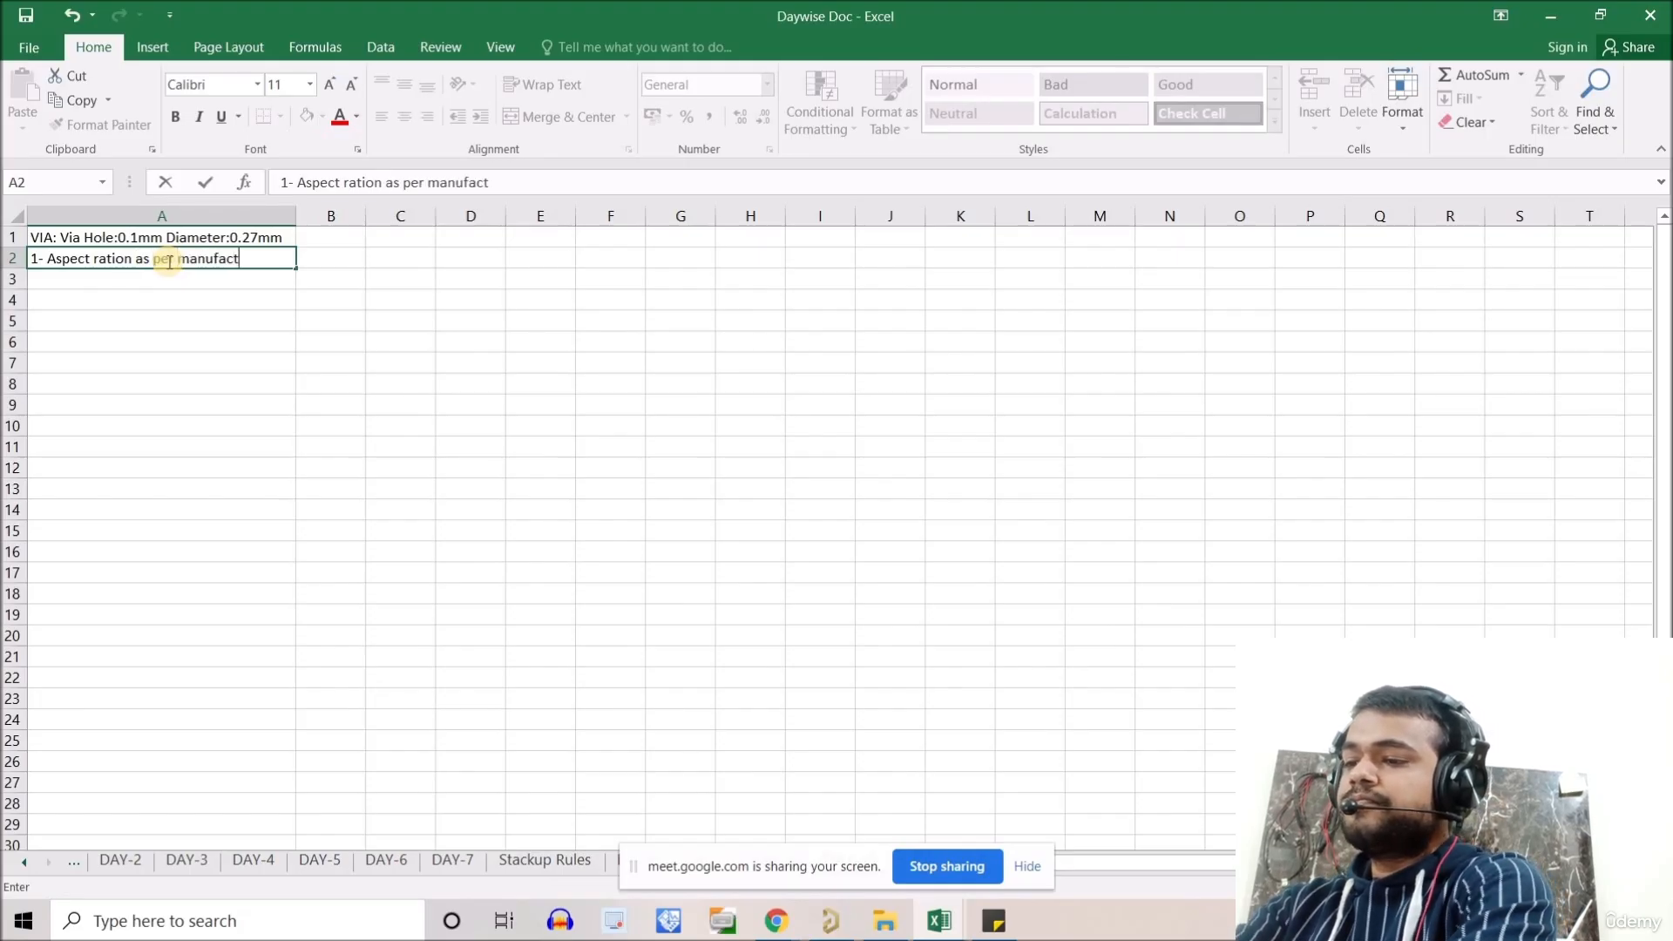
pyautogui.write('urer')
pyautogui.press('Return')
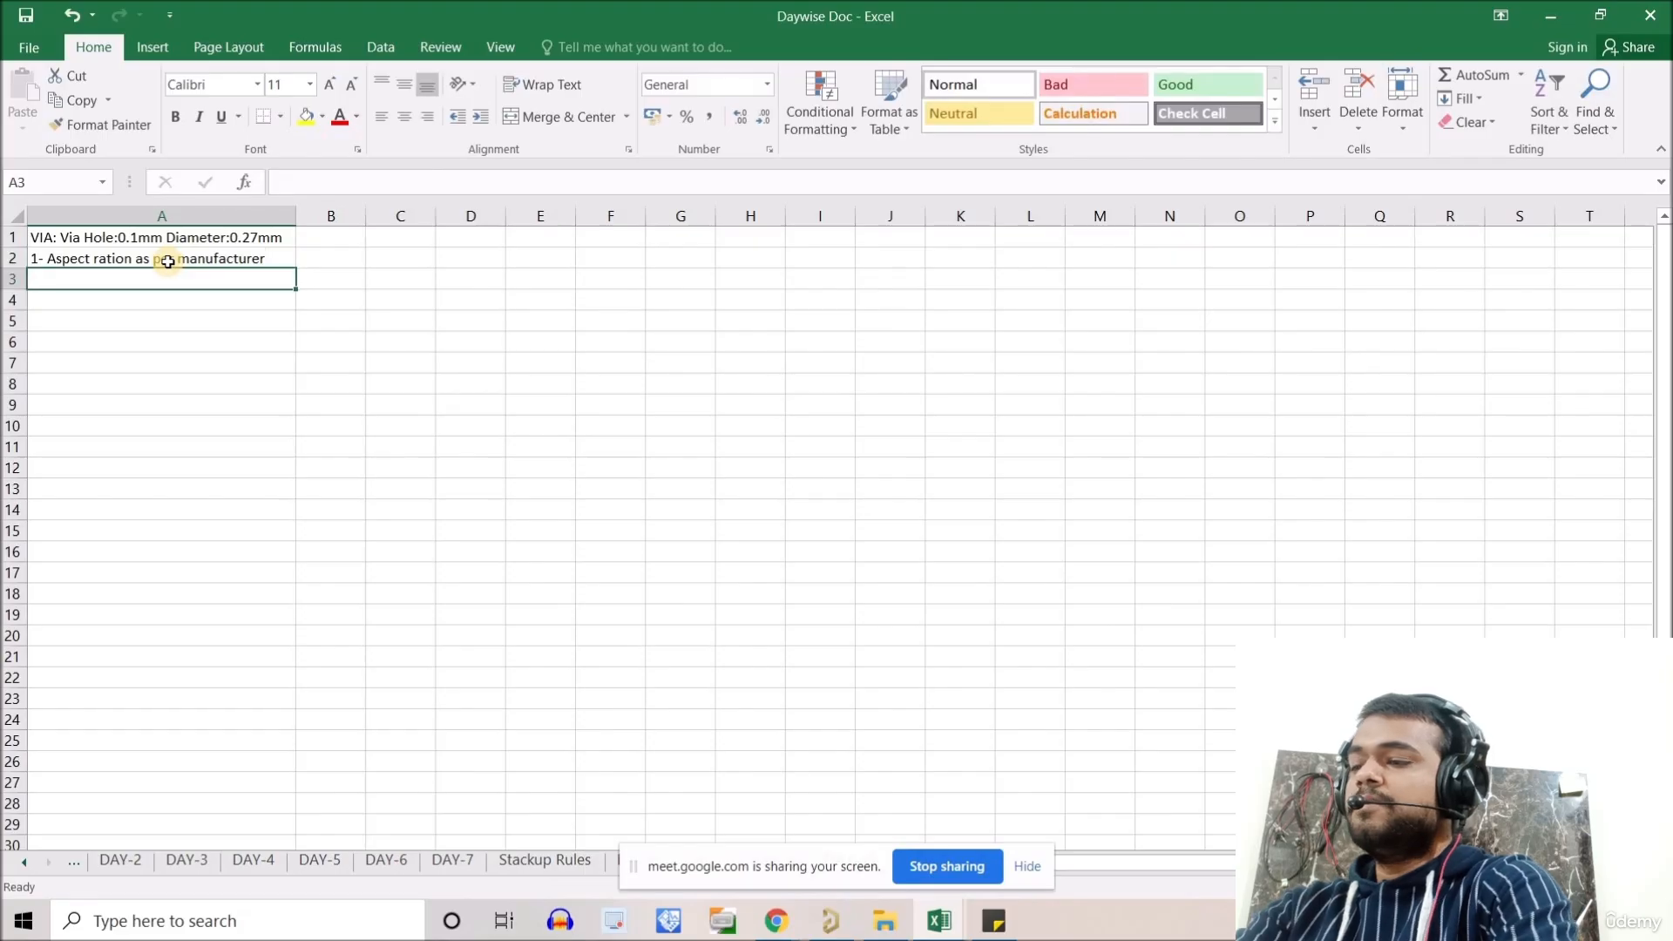
# Enter "2- Either Via are manufacturable or not" in cell A3.
pyautogui.write('2-')
pyautogui.press('capslock')
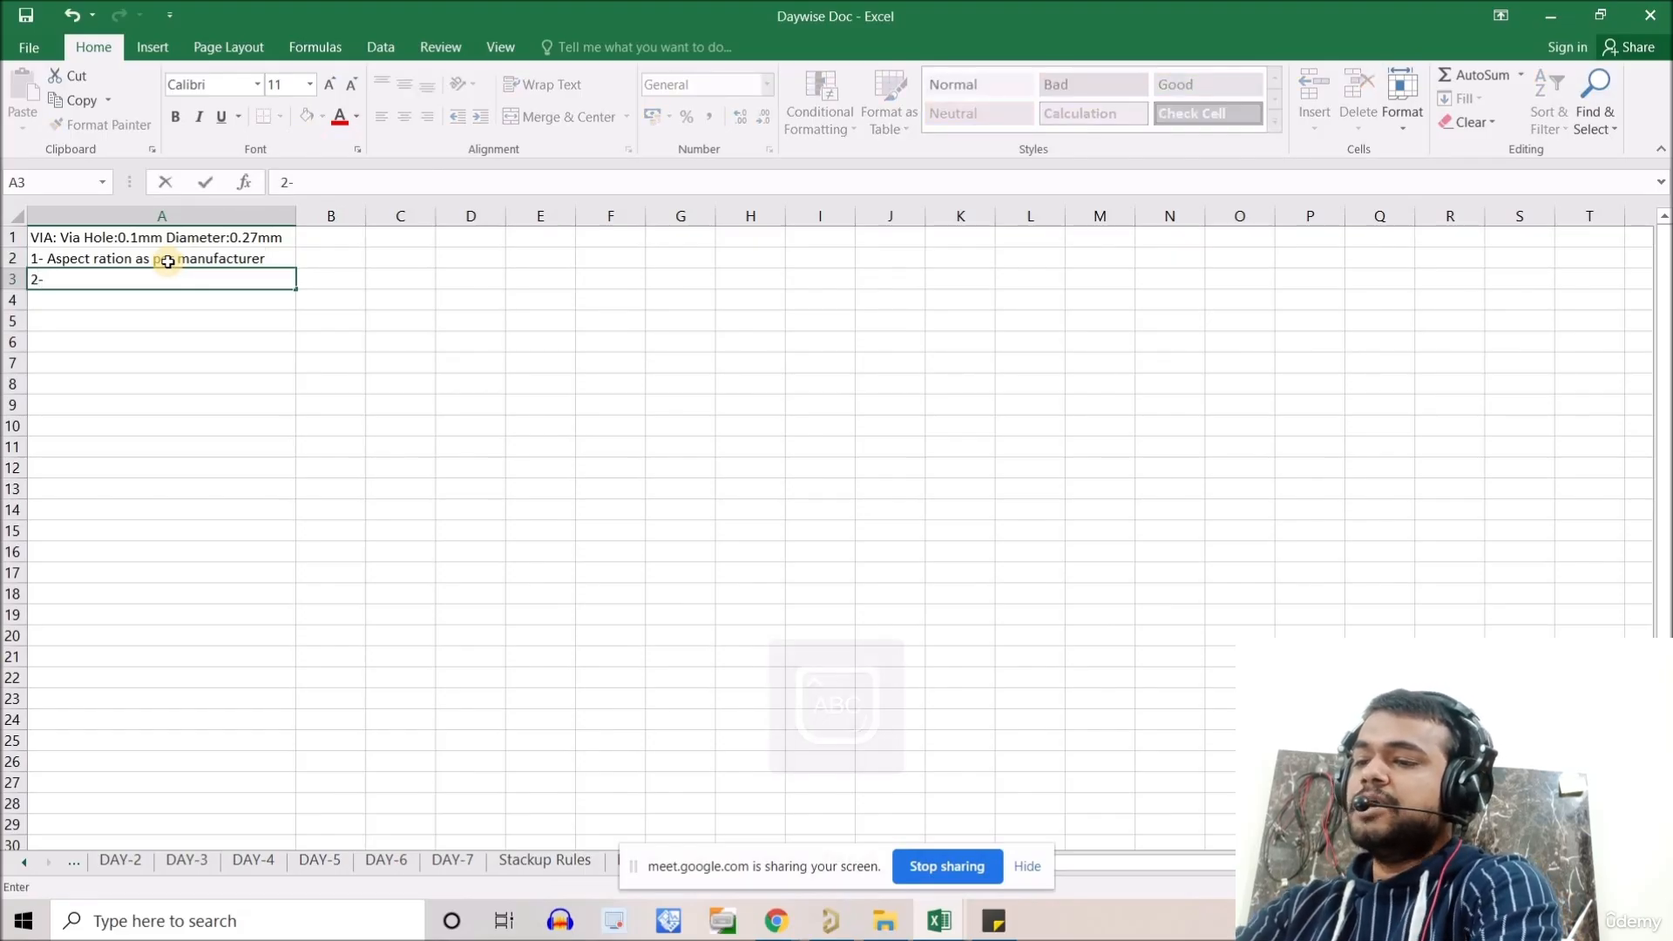
pyautogui.write('E')
pyautogui.press('capslock')
pyautogui.write('ithe')
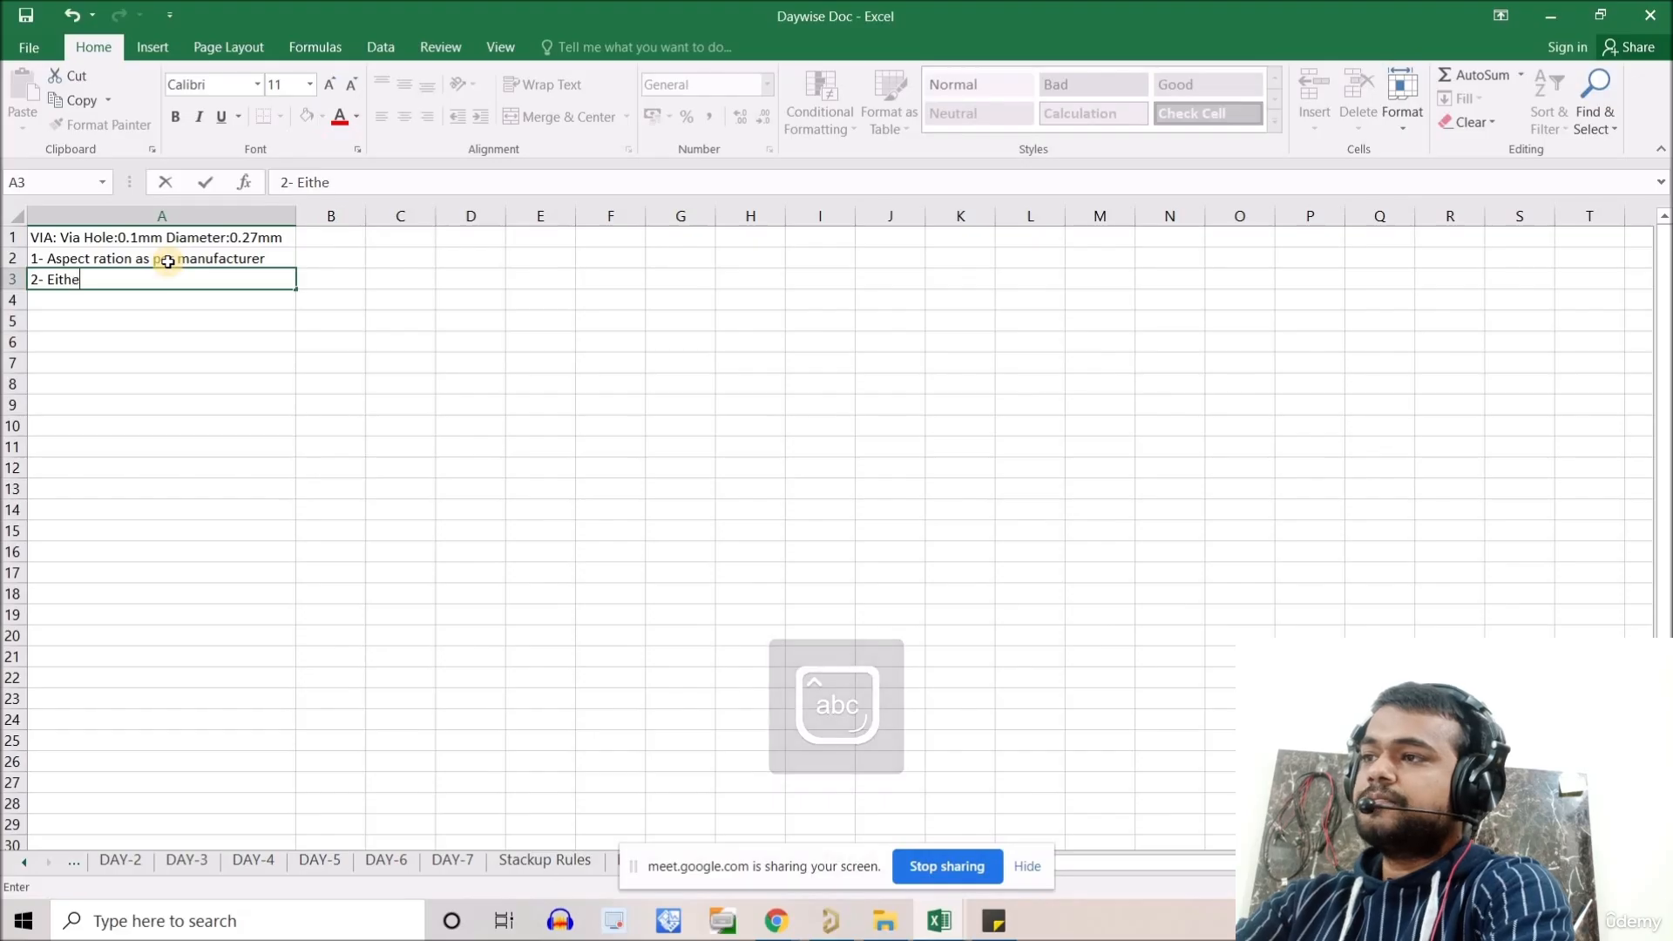
pyautogui.write('r Via')
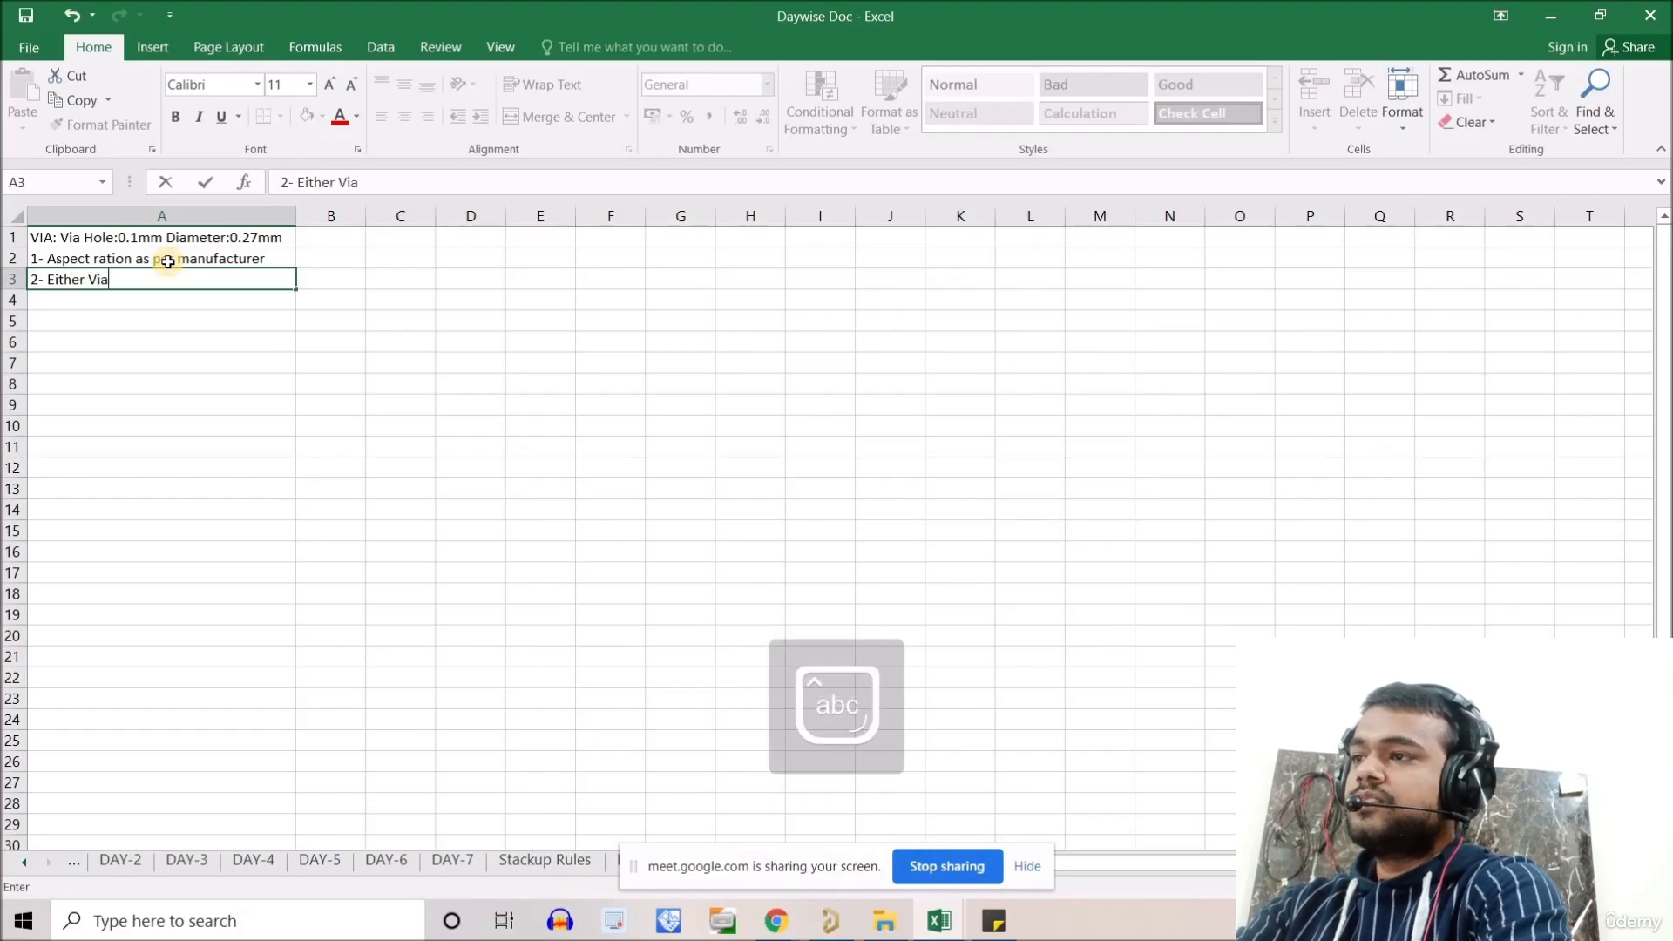
pyautogui.write(' are manufacturable or not')
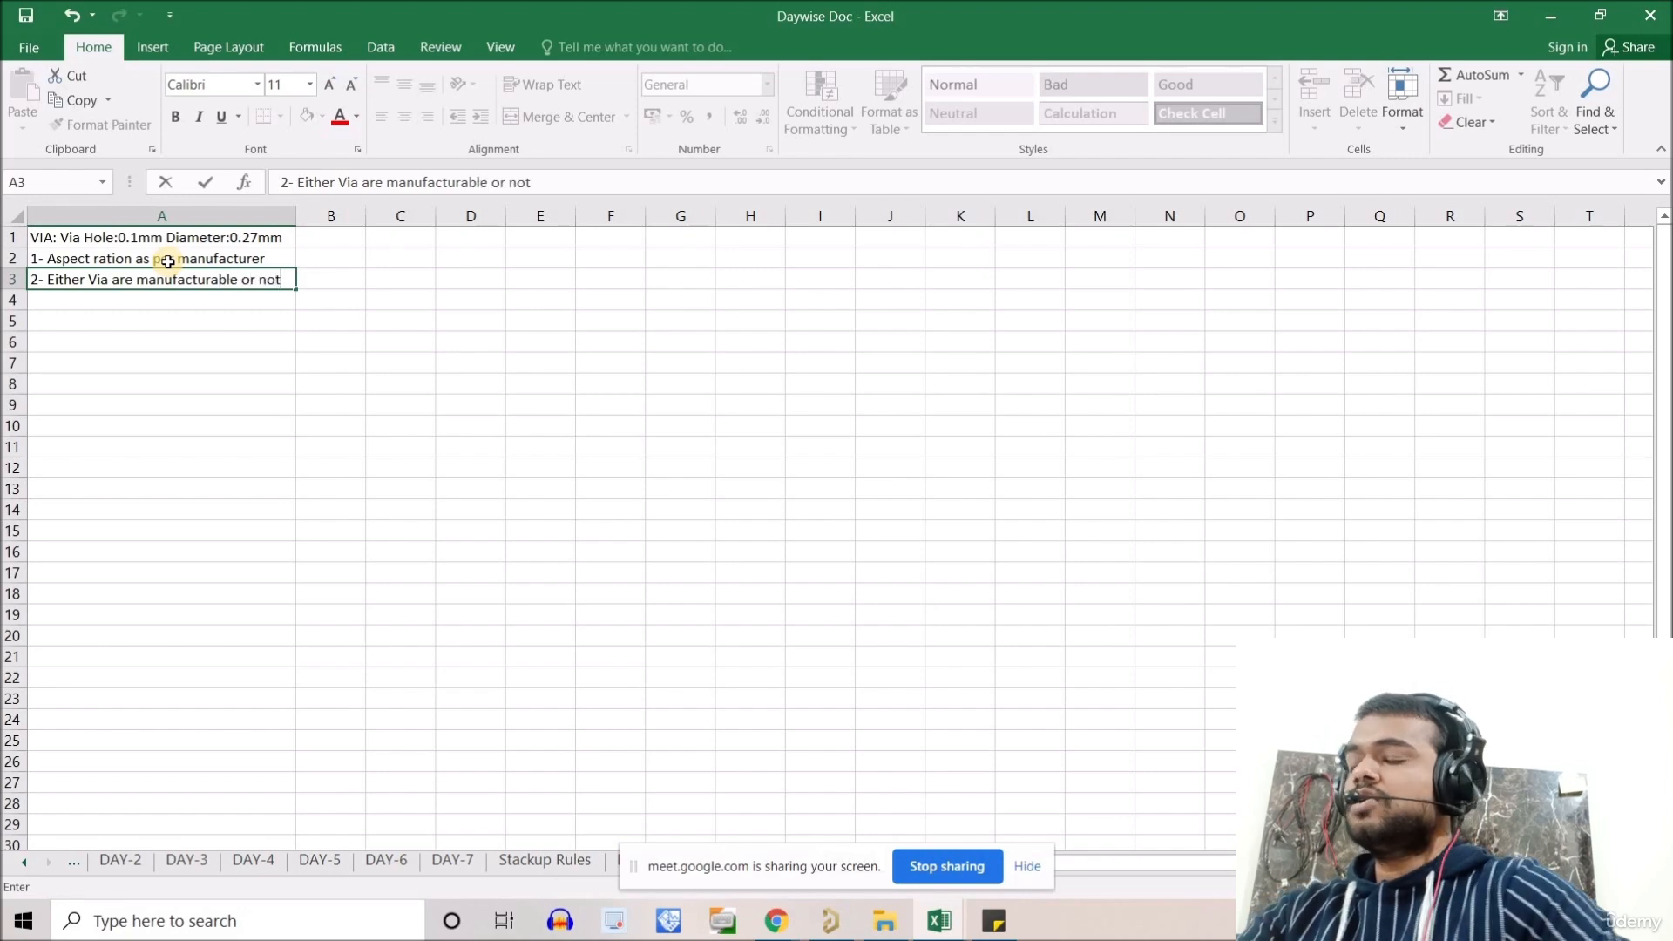
pyautogui.click(174, 444)
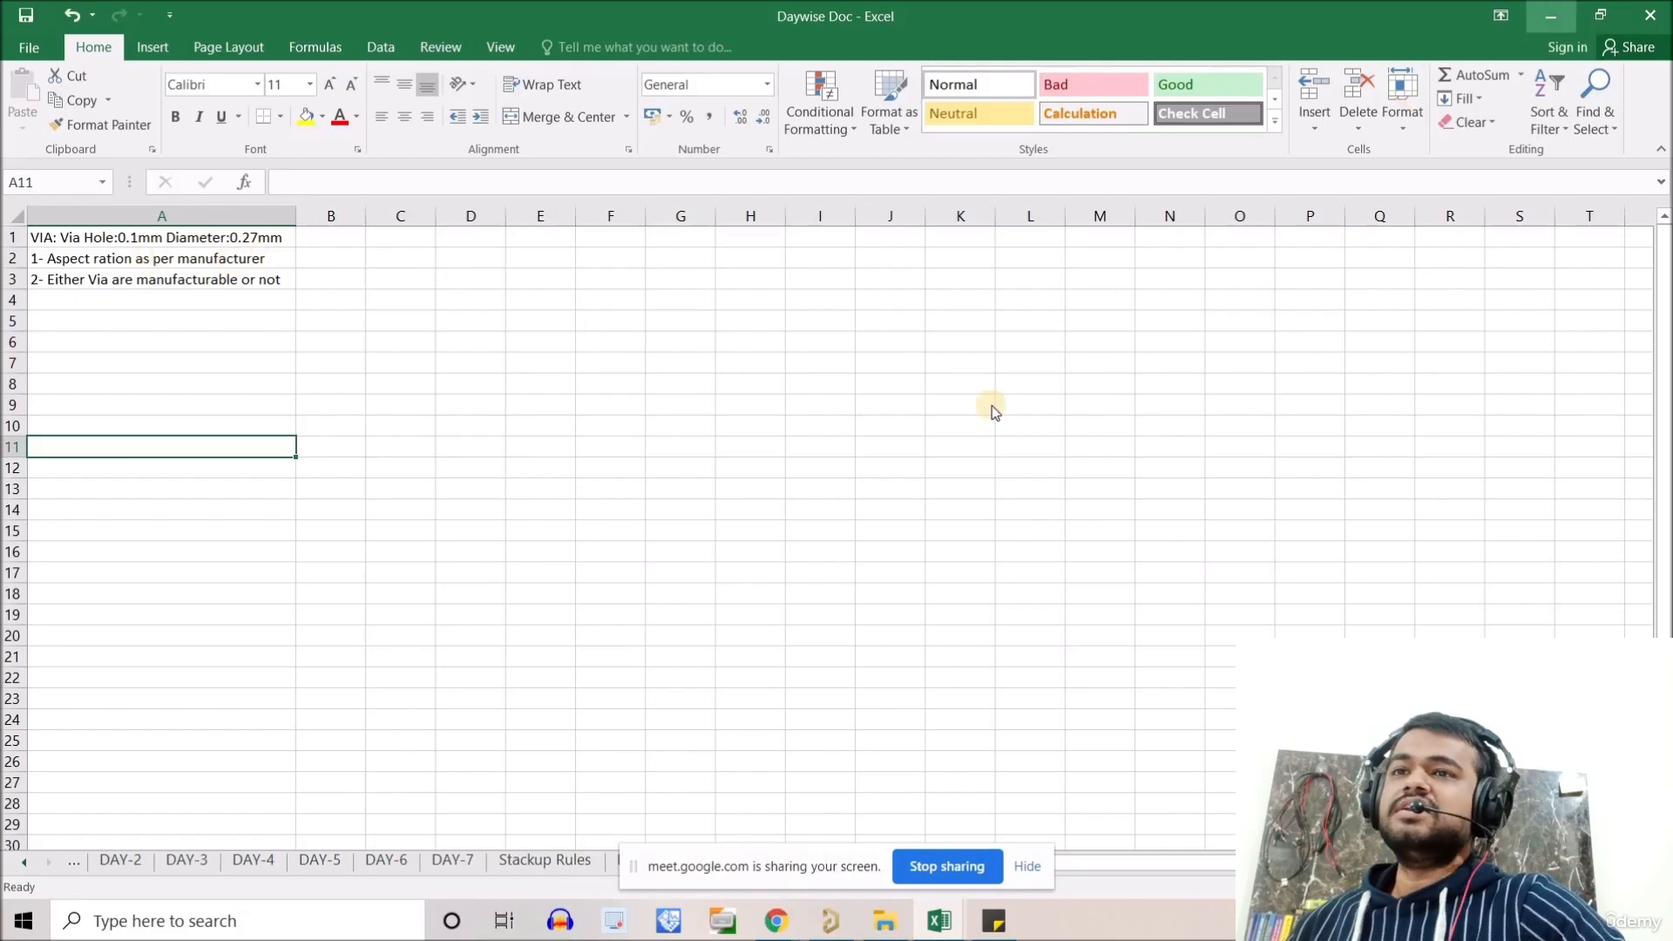
# Return to the PCB layout in Altium Designer and measure the centre-to-centre distance between processor BGA pads V5 and U5.
pyautogui.click(1556, 15)
pyautogui.keyDown('ctrl'); pyautogui.scroll(5, 637, 387); pyautogui.keyUp('ctrl')
pyautogui.keyDown('ctrl'); pyautogui.scroll(8, 699, 526); pyautogui.keyUp('ctrl')
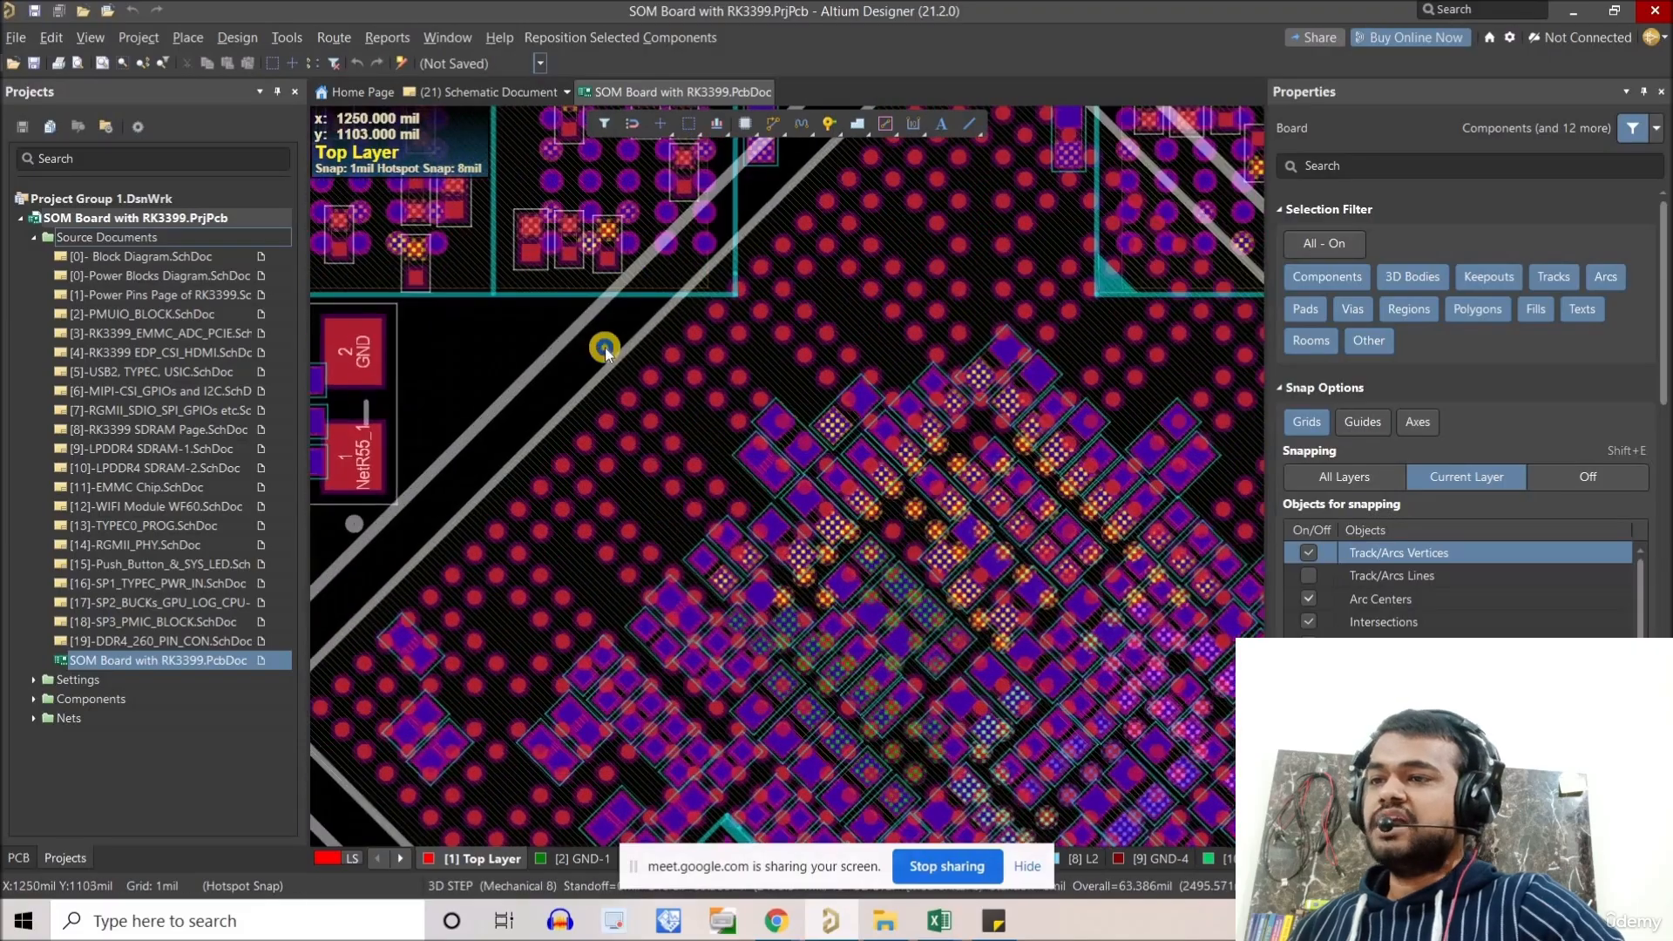
pyautogui.keyDown('ctrl'); pyautogui.scroll(3, 744, 338); pyautogui.keyUp('ctrl')
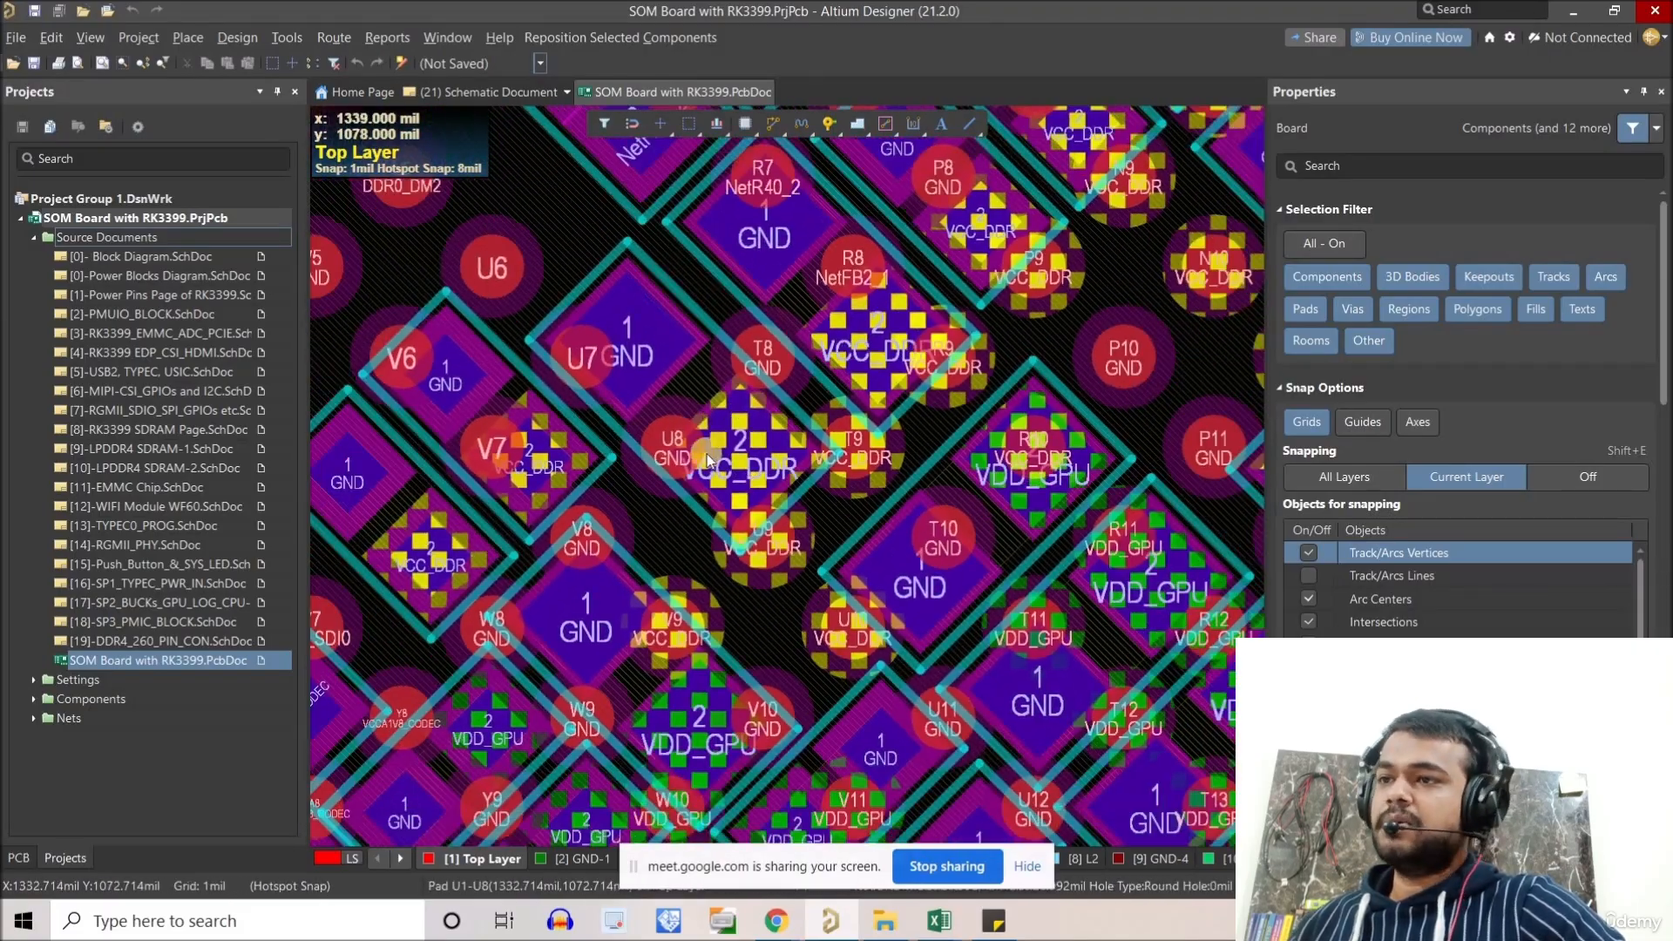
pyautogui.moveTo(562, 178); pyautogui.dragTo(747, 526, button='right')
pyautogui.moveTo(545, 599); pyautogui.dragTo(714, 584, button='right')
pyautogui.keyDown('ctrl'); pyautogui.scroll(1, 714, 583); pyautogui.keyUp('ctrl')
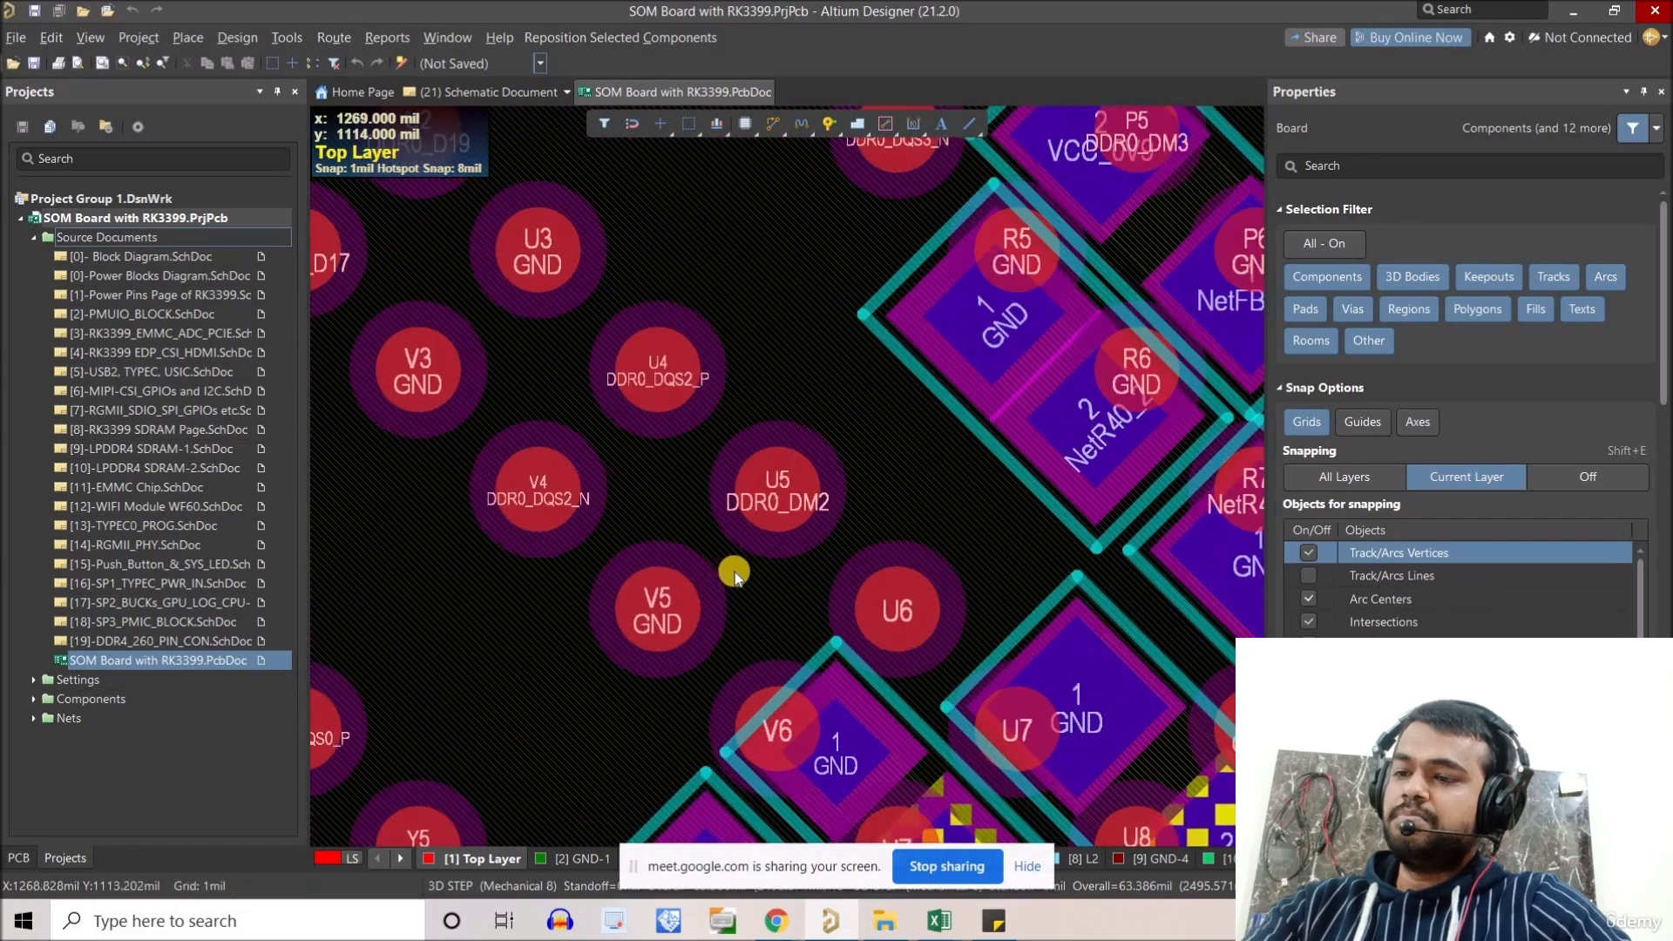
pyautogui.hotkey('ctrl', 'm')
pyautogui.keyDown('ctrl'); pyautogui.scroll(2, 692, 585); pyautogui.keyUp('ctrl')
pyautogui.click(640, 621)
pyautogui.click(850, 442)
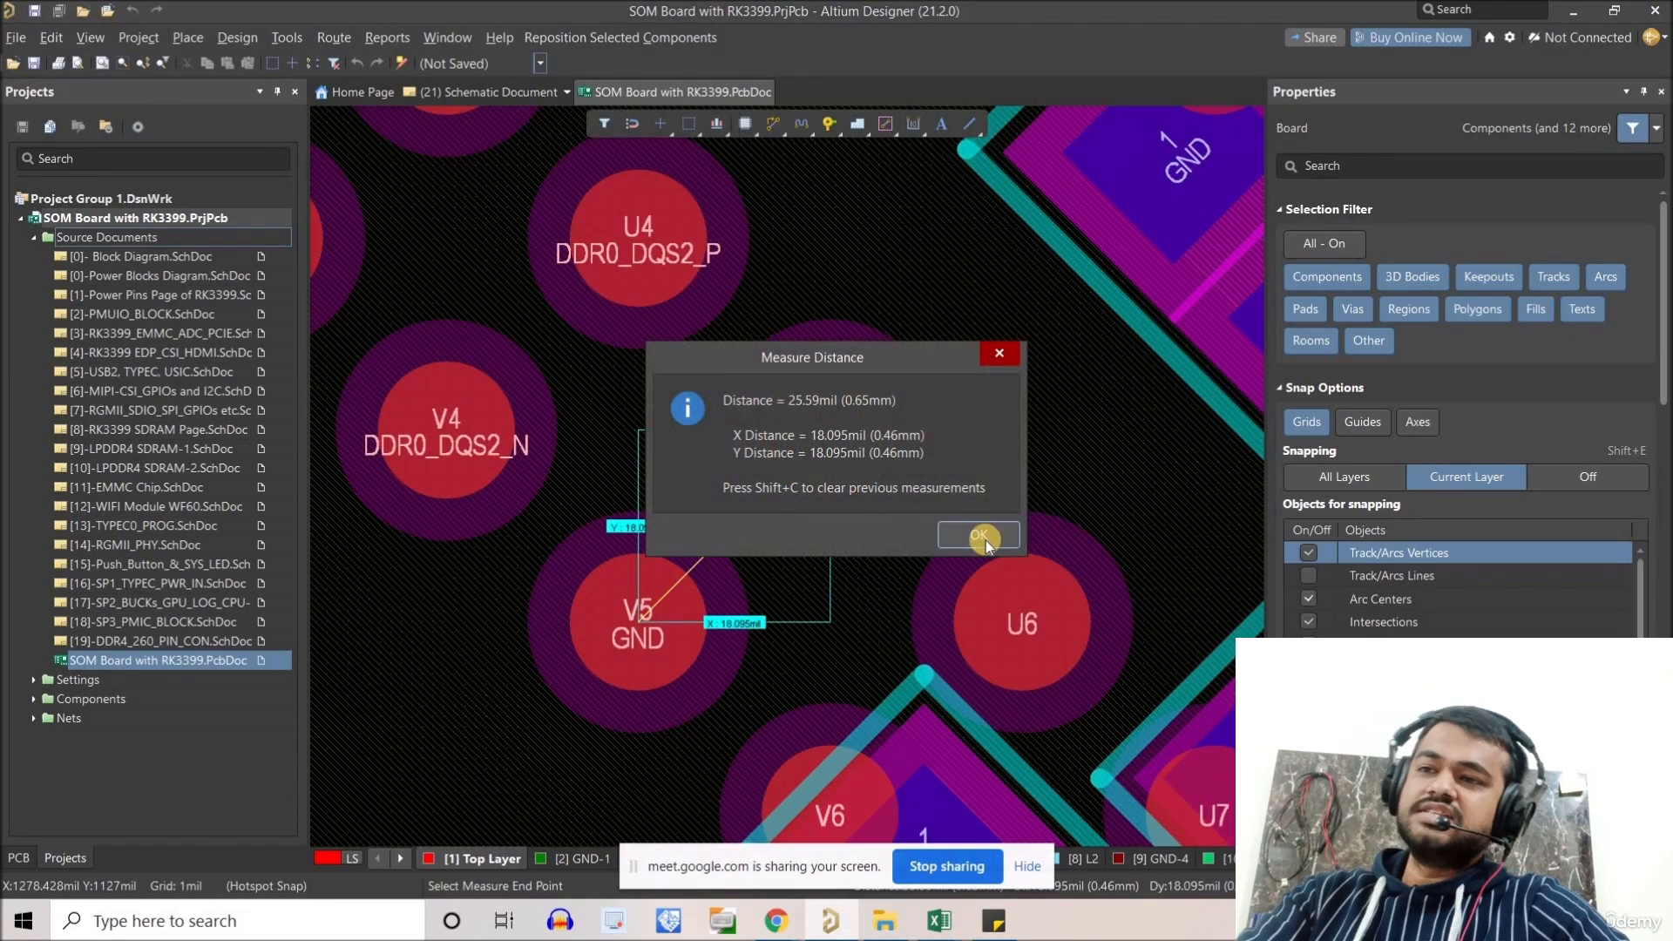
pyautogui.click(979, 535)
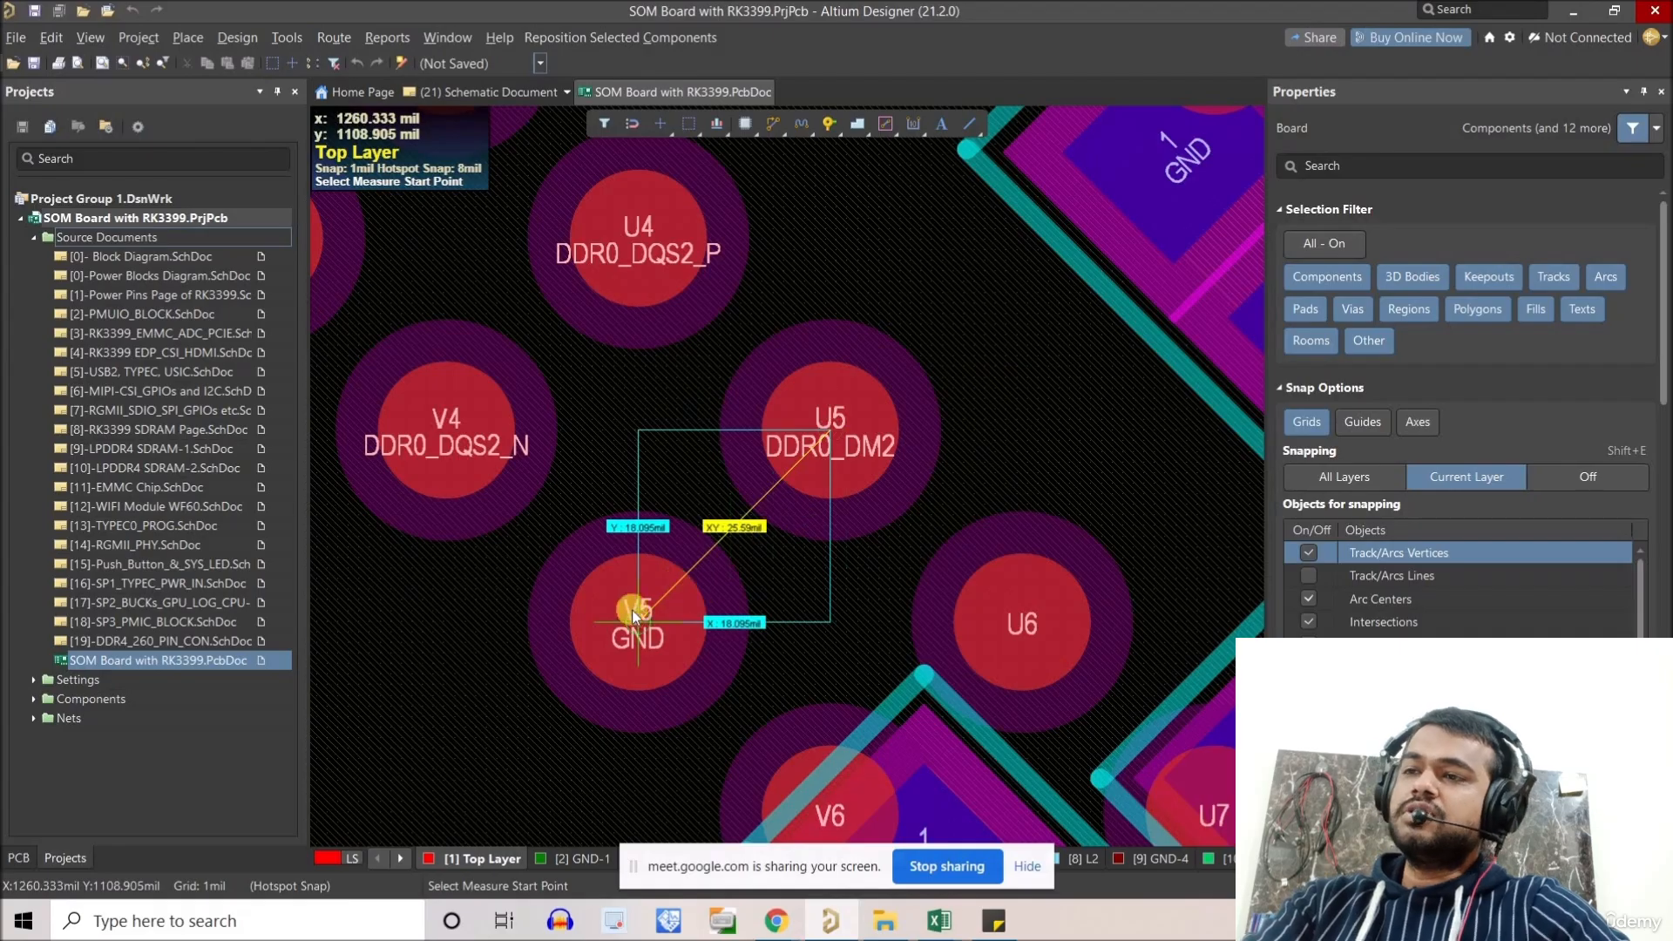
pyautogui.keyDown('ctrl'); pyautogui.scroll(-1, 757, 504); pyautogui.keyUp('ctrl')
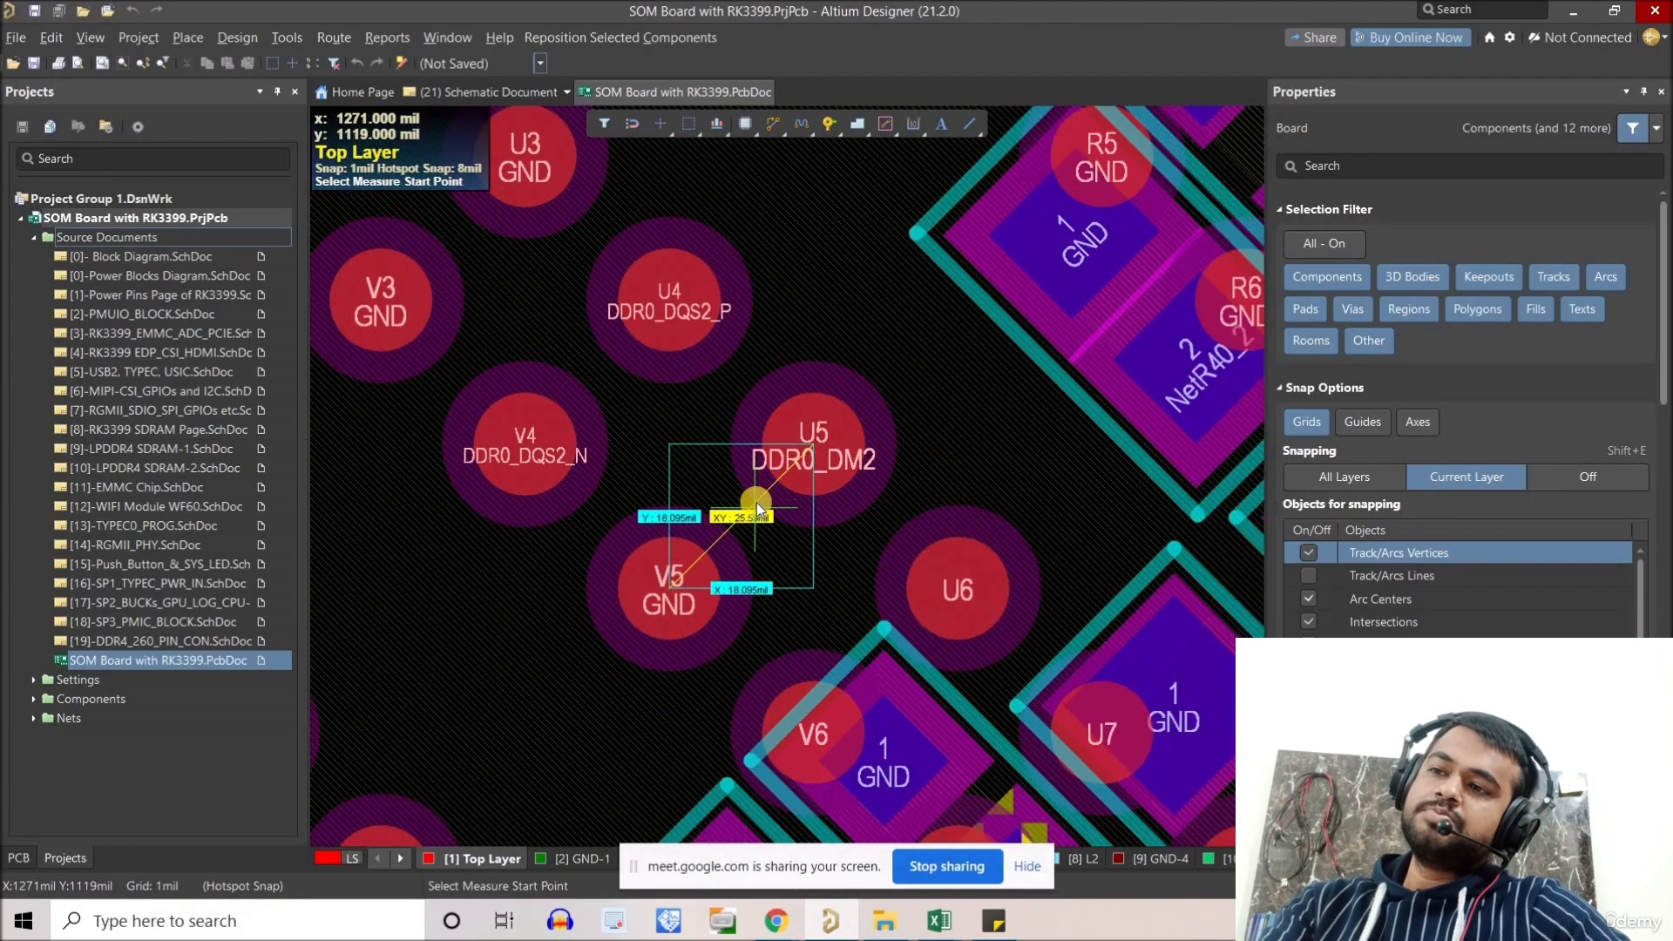
# Measure the centre-to-centre distance between processor BGA pads V5 and U6.
pyautogui.rightClick(758, 504)
pyautogui.keyDown('ctrl'); pyautogui.scroll(-2, 760, 514); pyautogui.keyUp('ctrl')
pyautogui.keyDown('ctrl'); pyautogui.scroll(3, 729, 594); pyautogui.keyUp('ctrl')
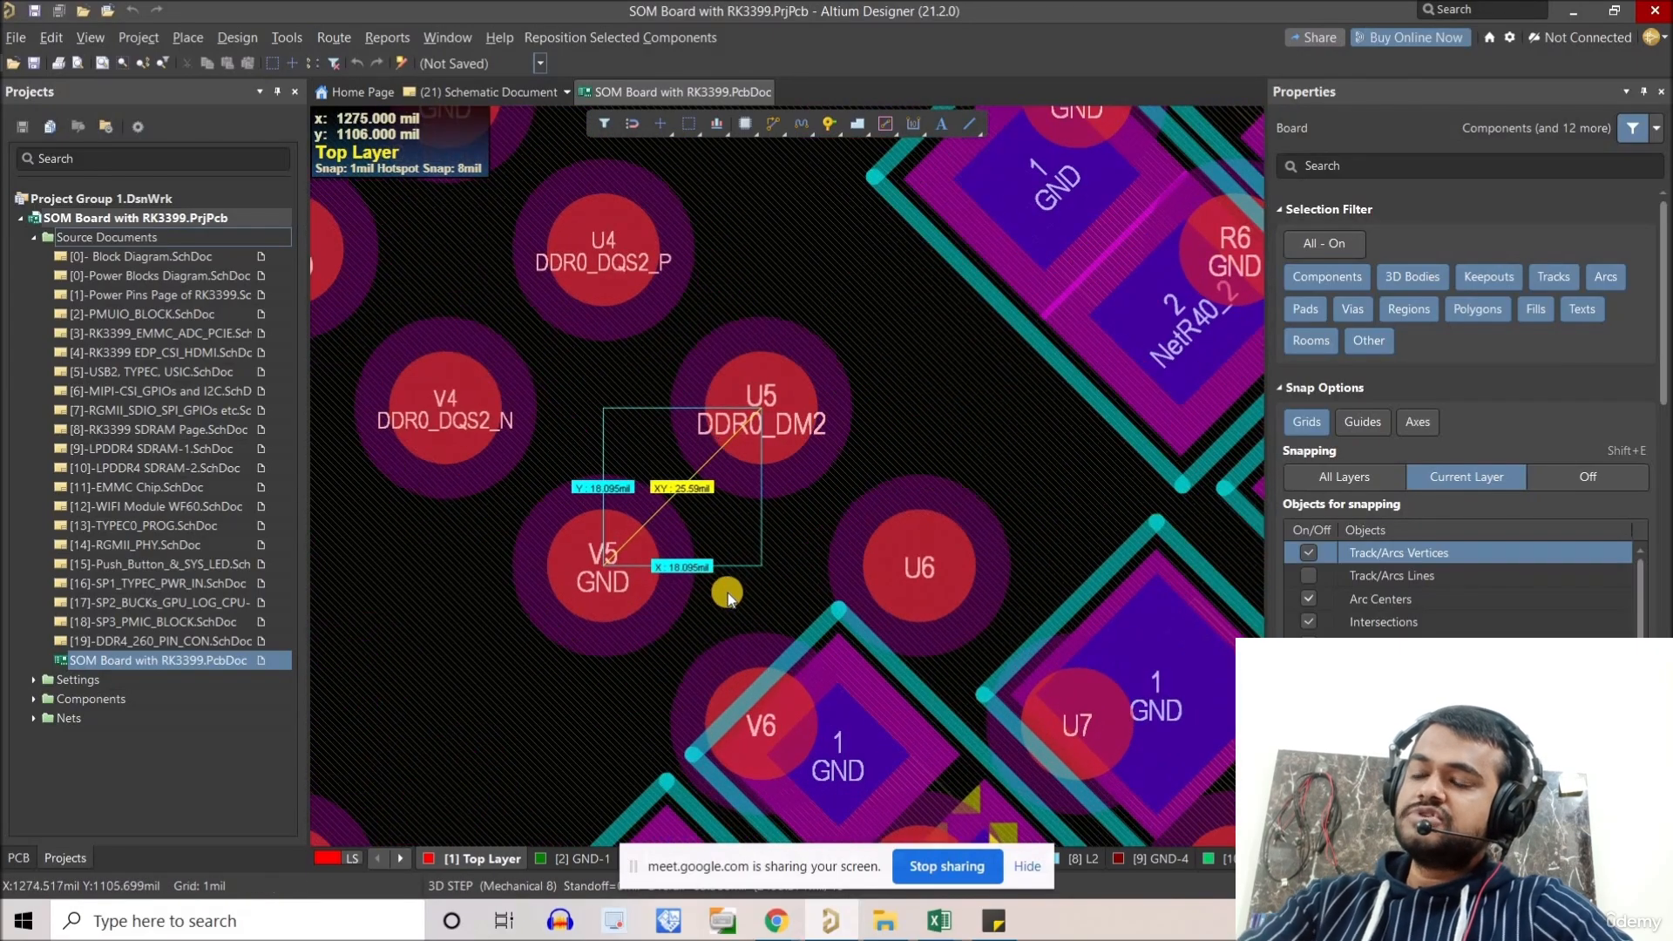
pyautogui.hotkey('ctrl', 'm')
pyautogui.keyDown('ctrl'); pyautogui.scroll(1, 728, 594); pyautogui.keyUp('ctrl')
pyautogui.rightClick(798, 511)
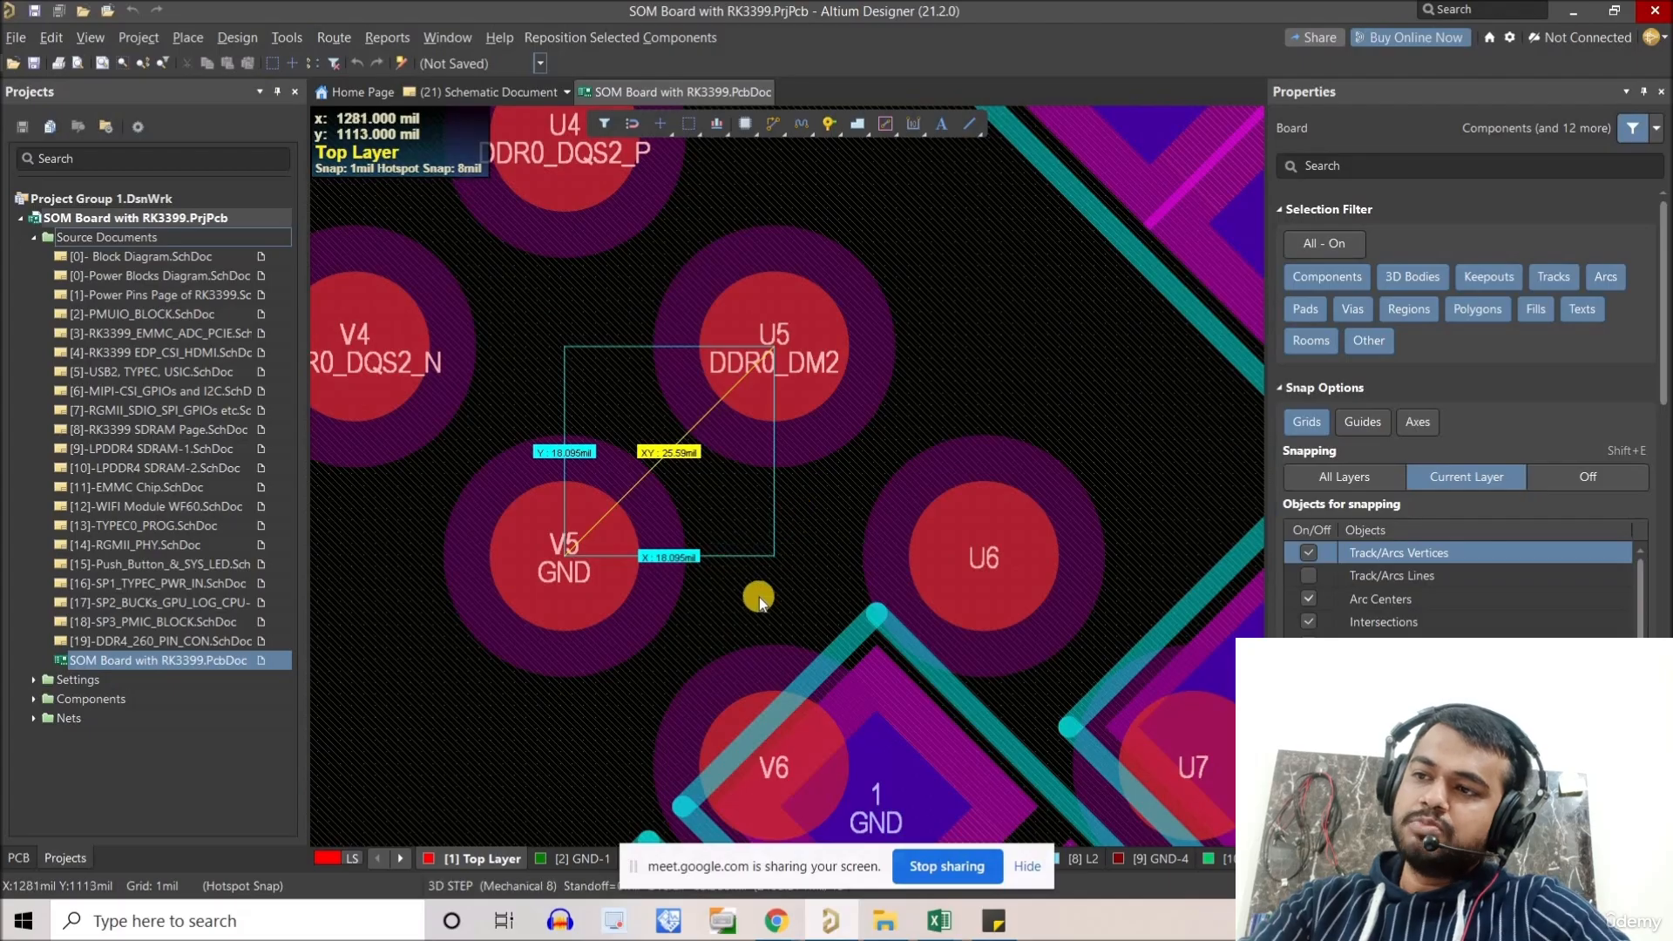
pyautogui.hotkey('ctrl', 'm')
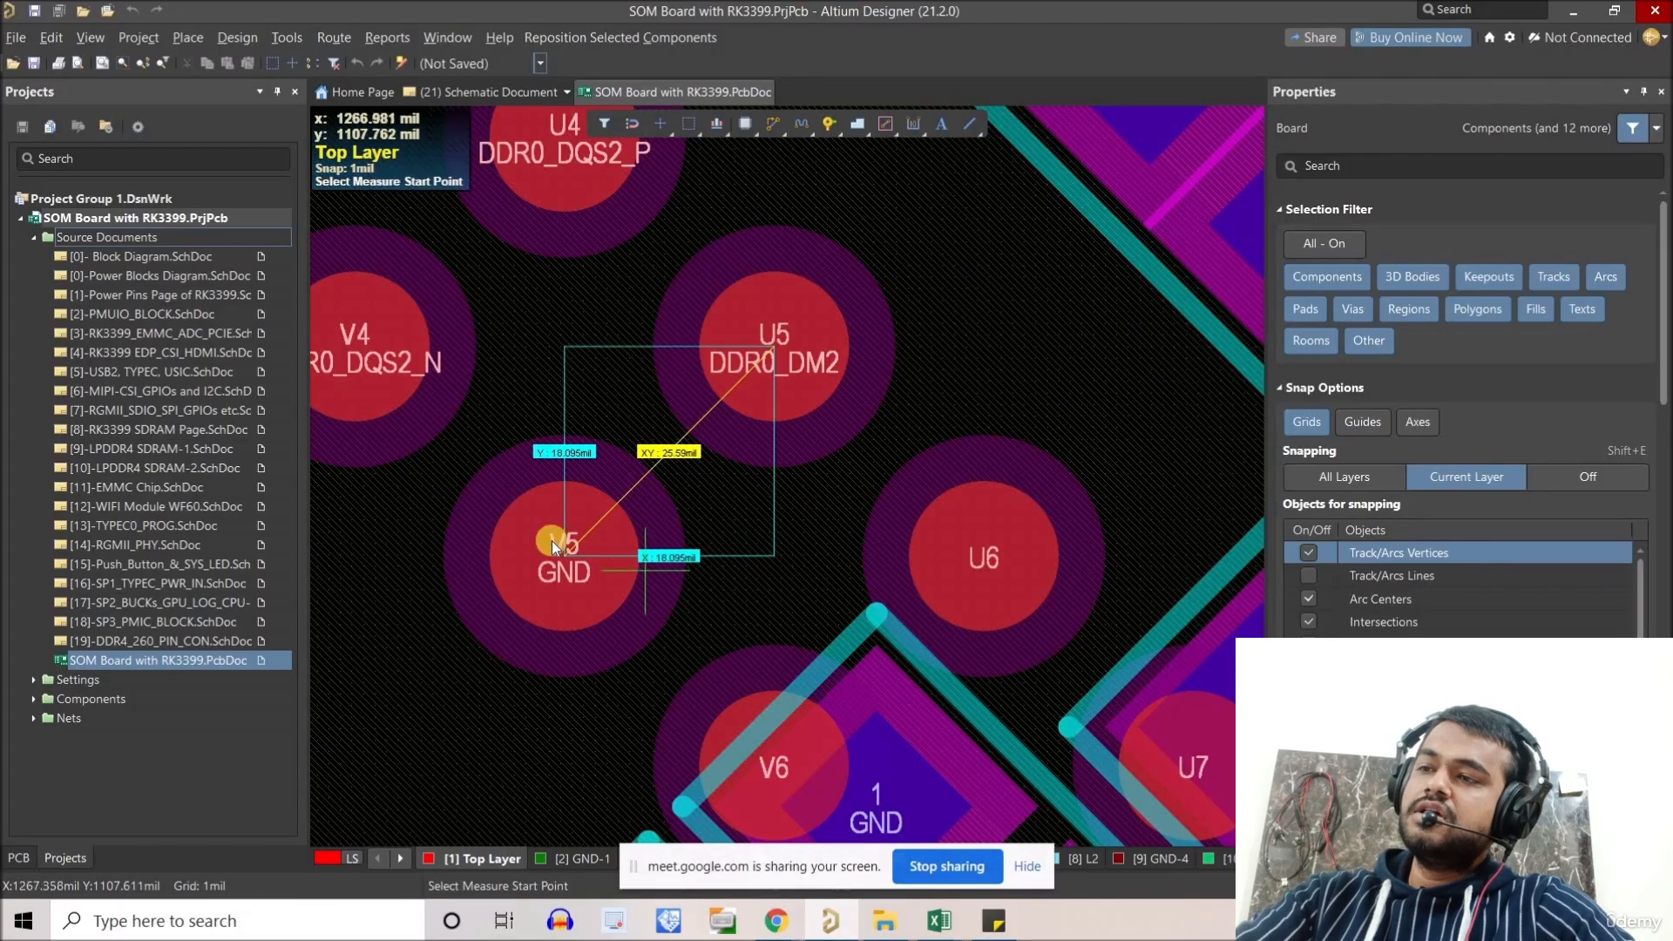
pyautogui.click(558, 565)
pyautogui.click(848, 538)
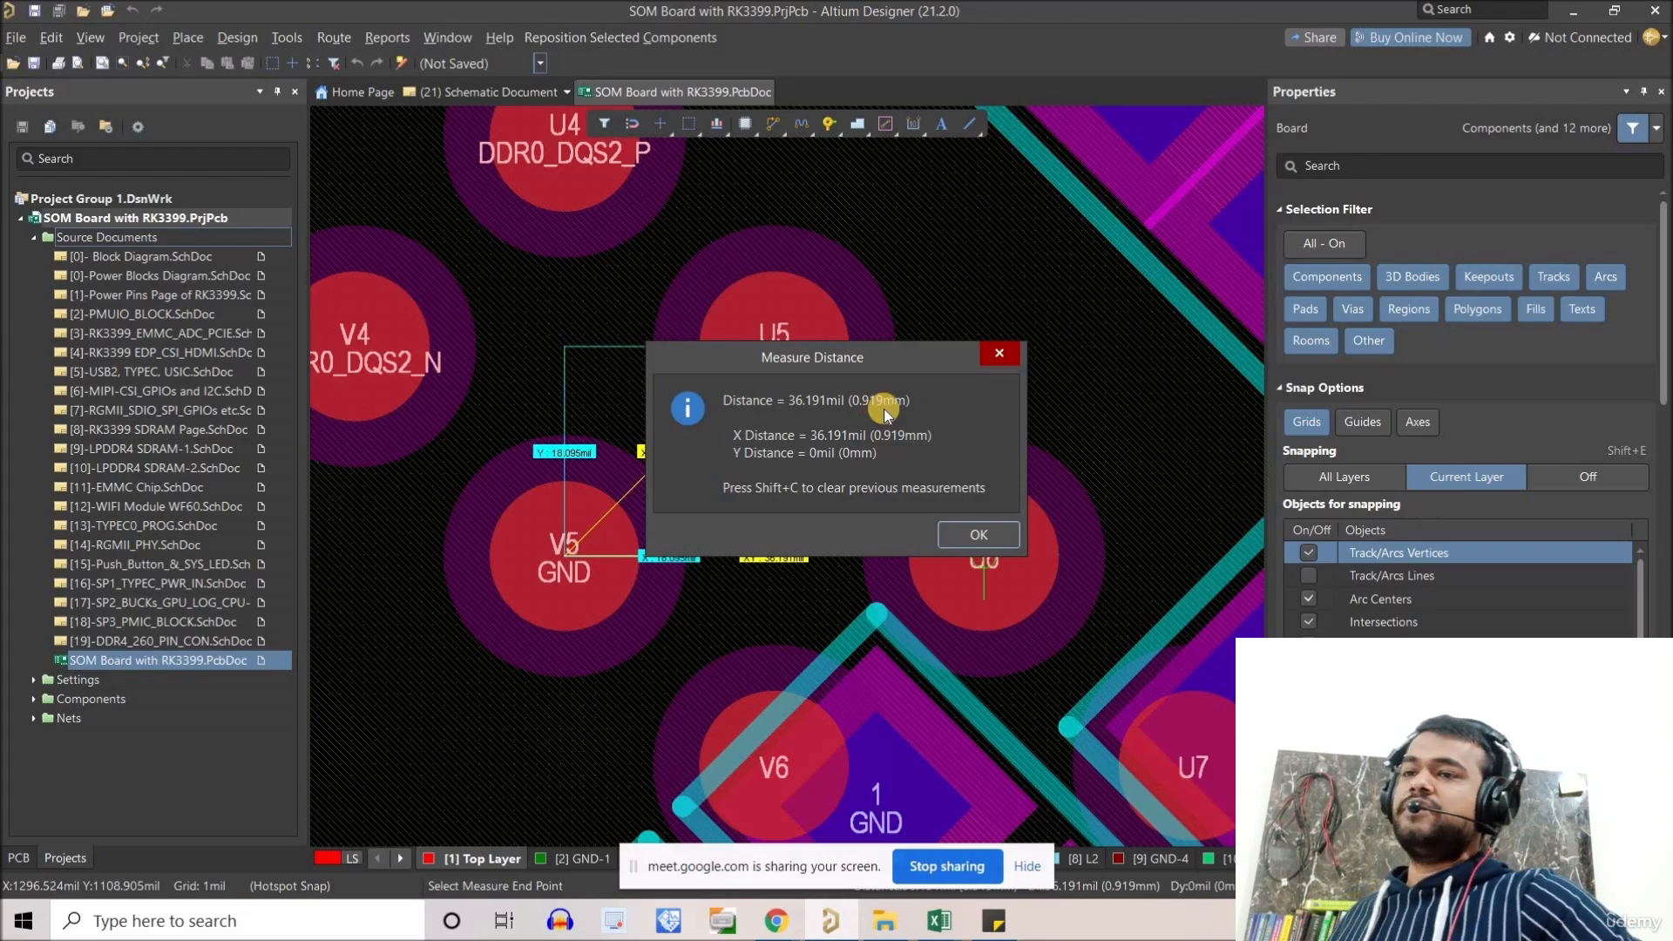
pyautogui.click(943, 537)
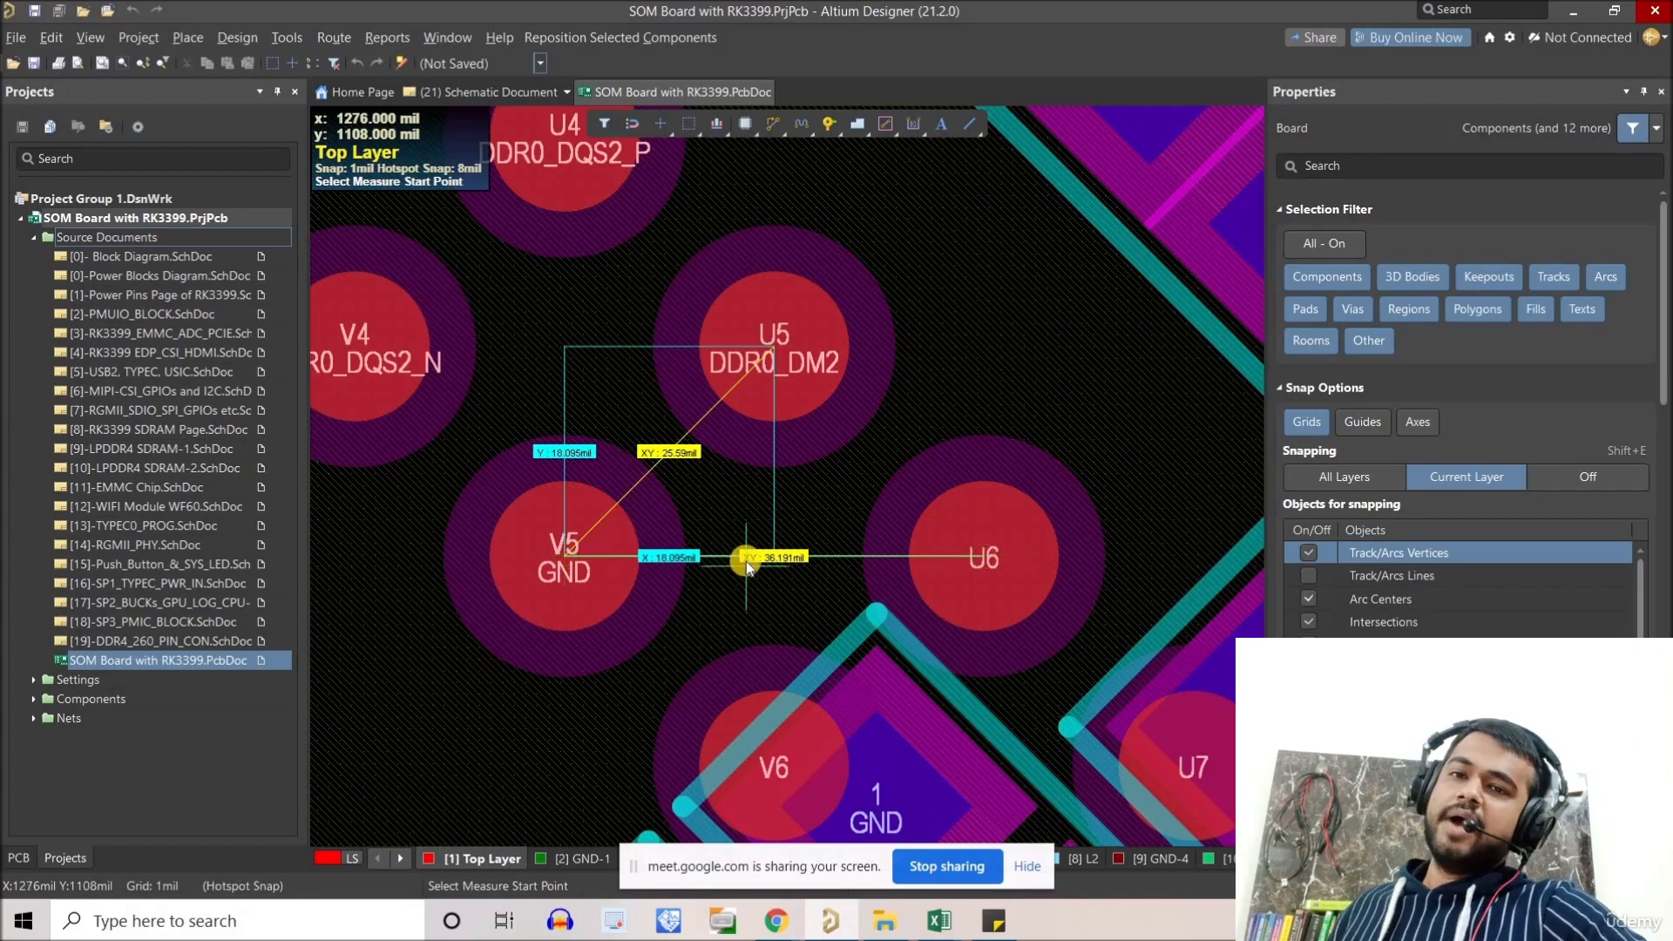
pyautogui.keyDown('ctrl'); pyautogui.scroll(-1, 746, 561); pyautogui.keyUp('ctrl')
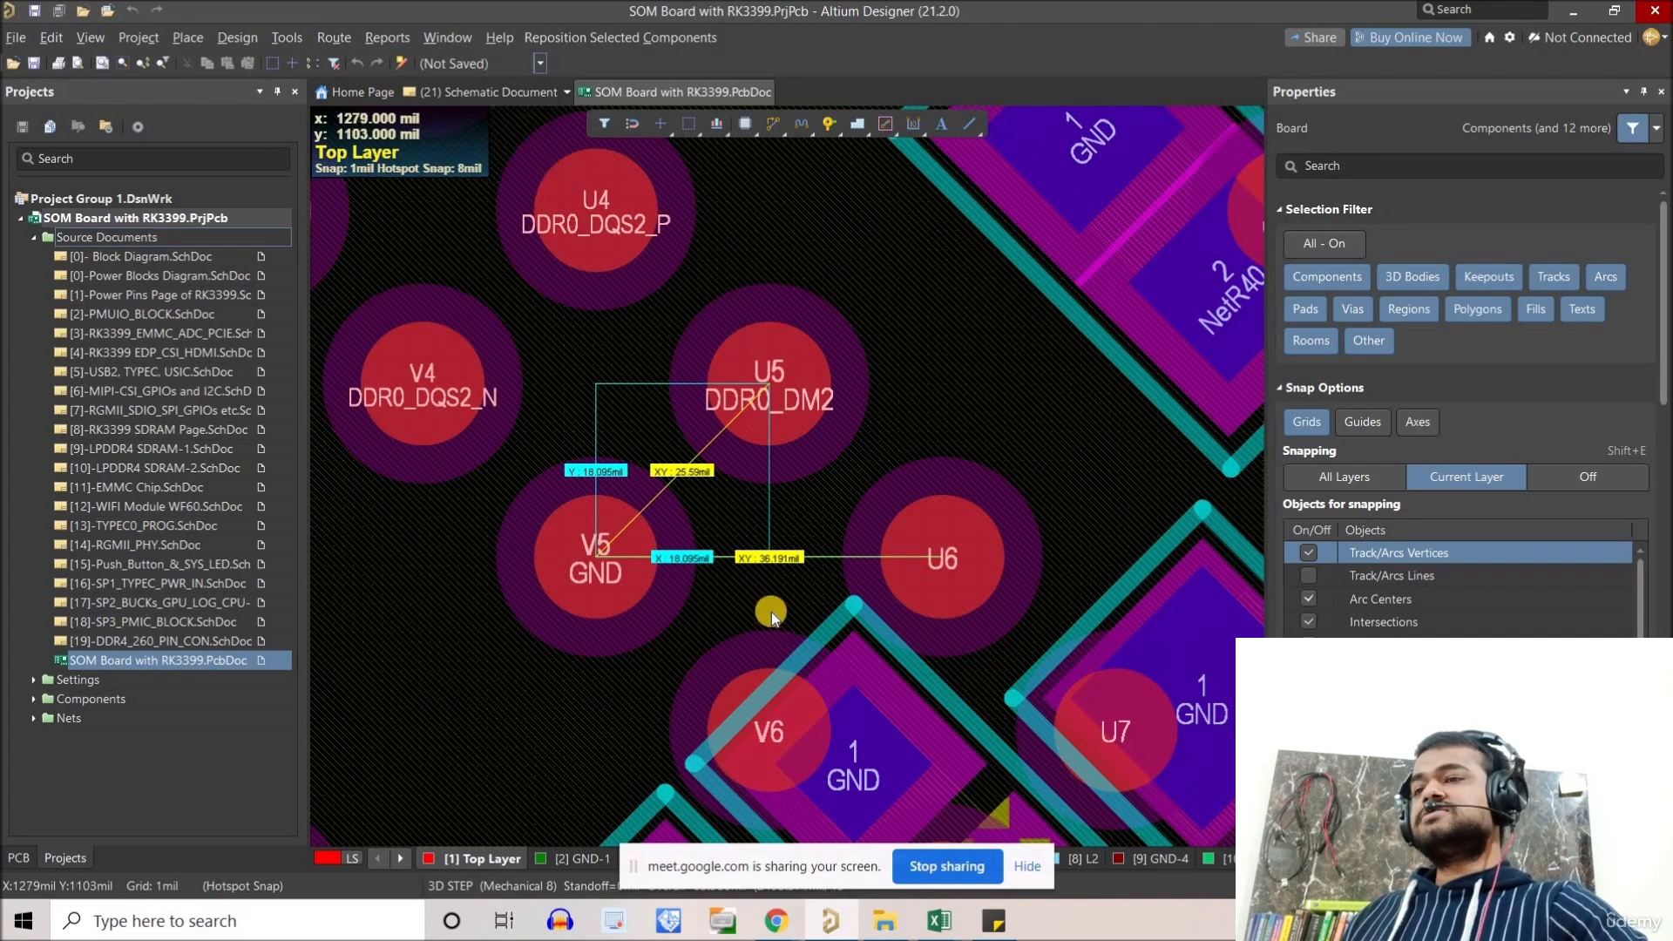
# Inspect the processor's BGA pads and the capacitors placed beneath them, from the V5 area across to pads V16 and U17.
pyautogui.click(994, 919)
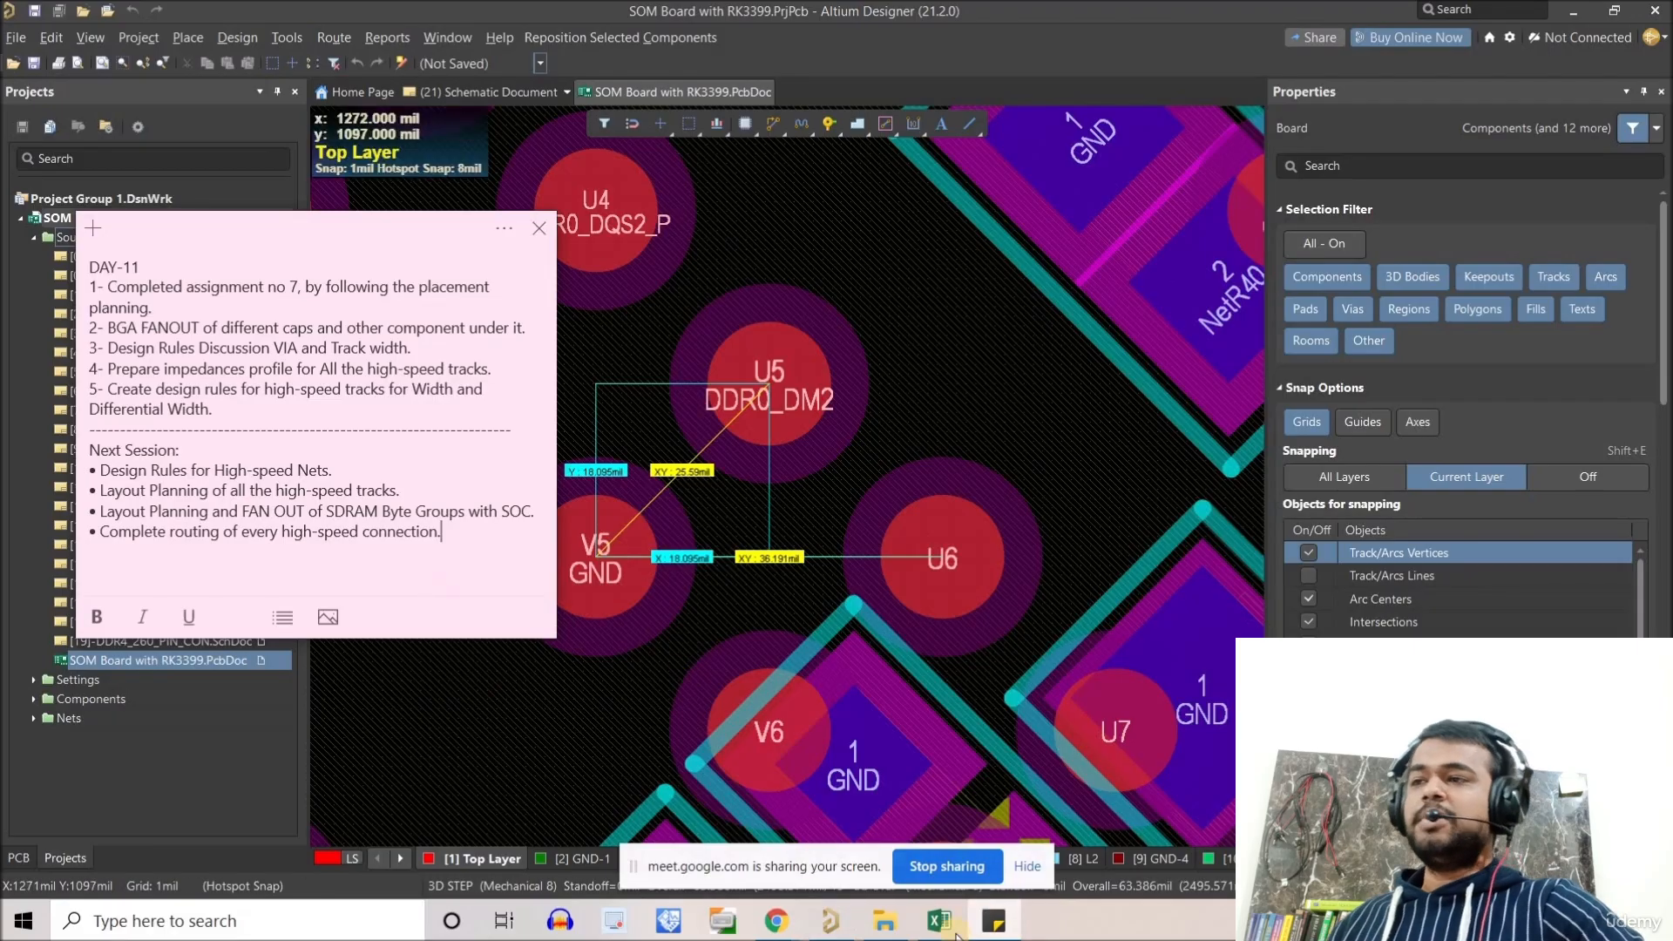
pyautogui.click(645, 526)
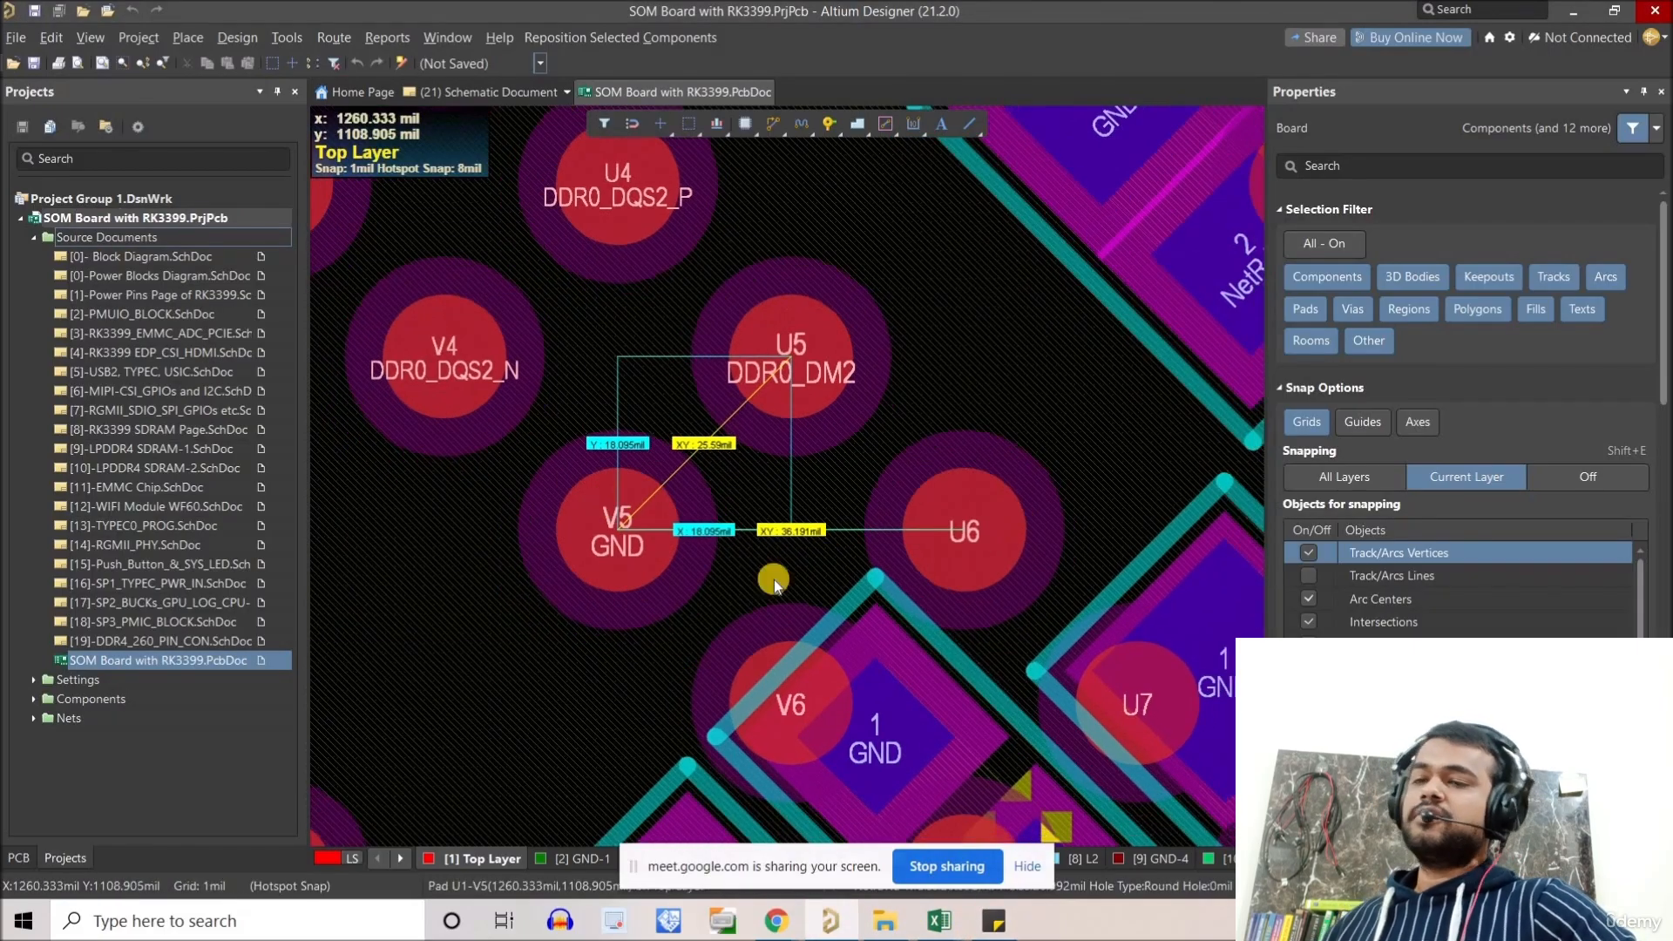
pyautogui.keyDown('ctrl'); pyautogui.scroll(-5, 774, 578); pyautogui.keyUp('ctrl')
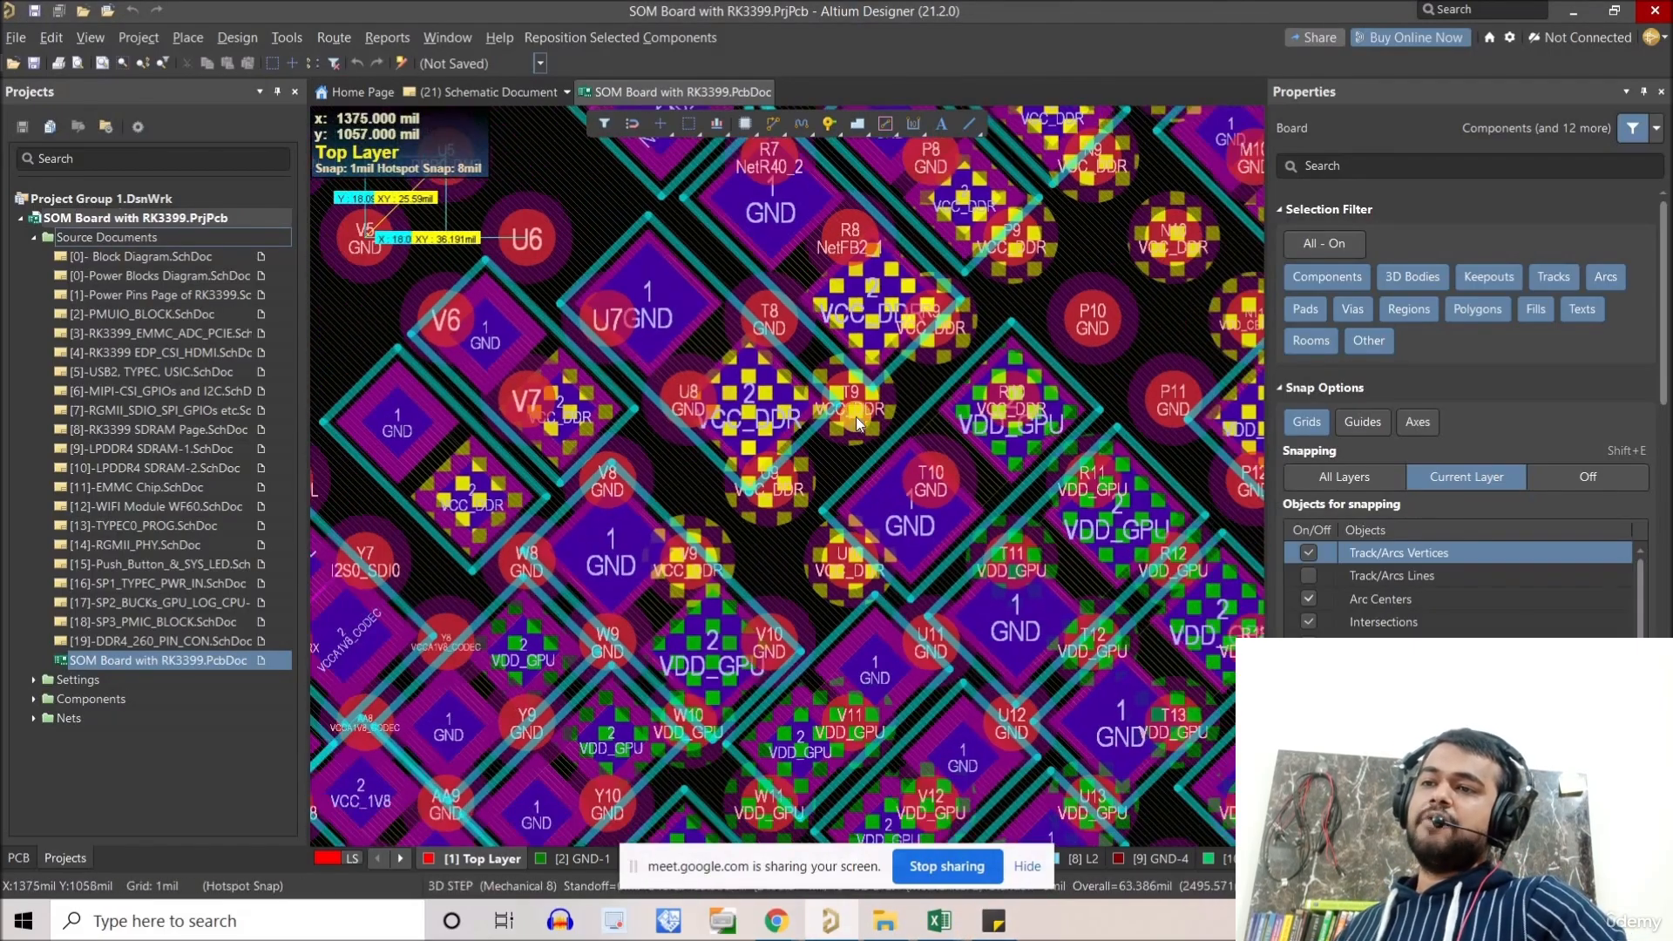
pyautogui.keyDown('ctrl'); pyautogui.scroll(2, 855, 466); pyautogui.keyUp('ctrl')
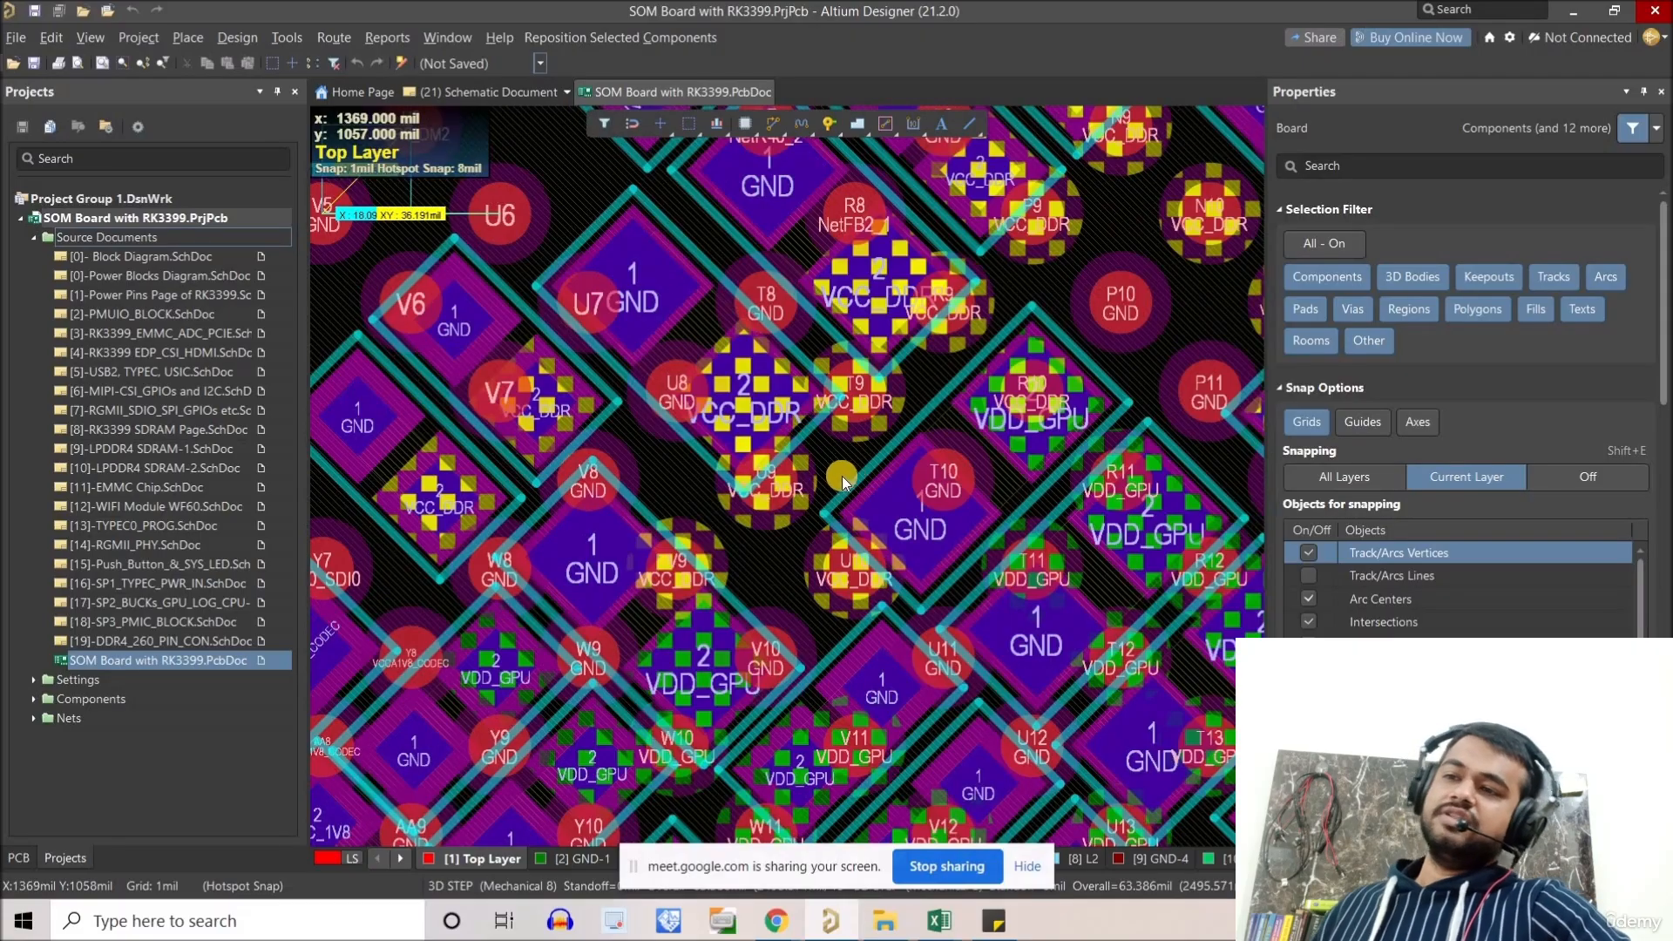
pyautogui.moveTo(585, 359); pyautogui.dragTo(515, 479, button='right')
pyautogui.moveTo(802, 523); pyautogui.dragTo(479, 463, button='right')
pyautogui.keyDown('ctrl'); pyautogui.scroll(-1, 470, 471); pyautogui.keyUp('ctrl')
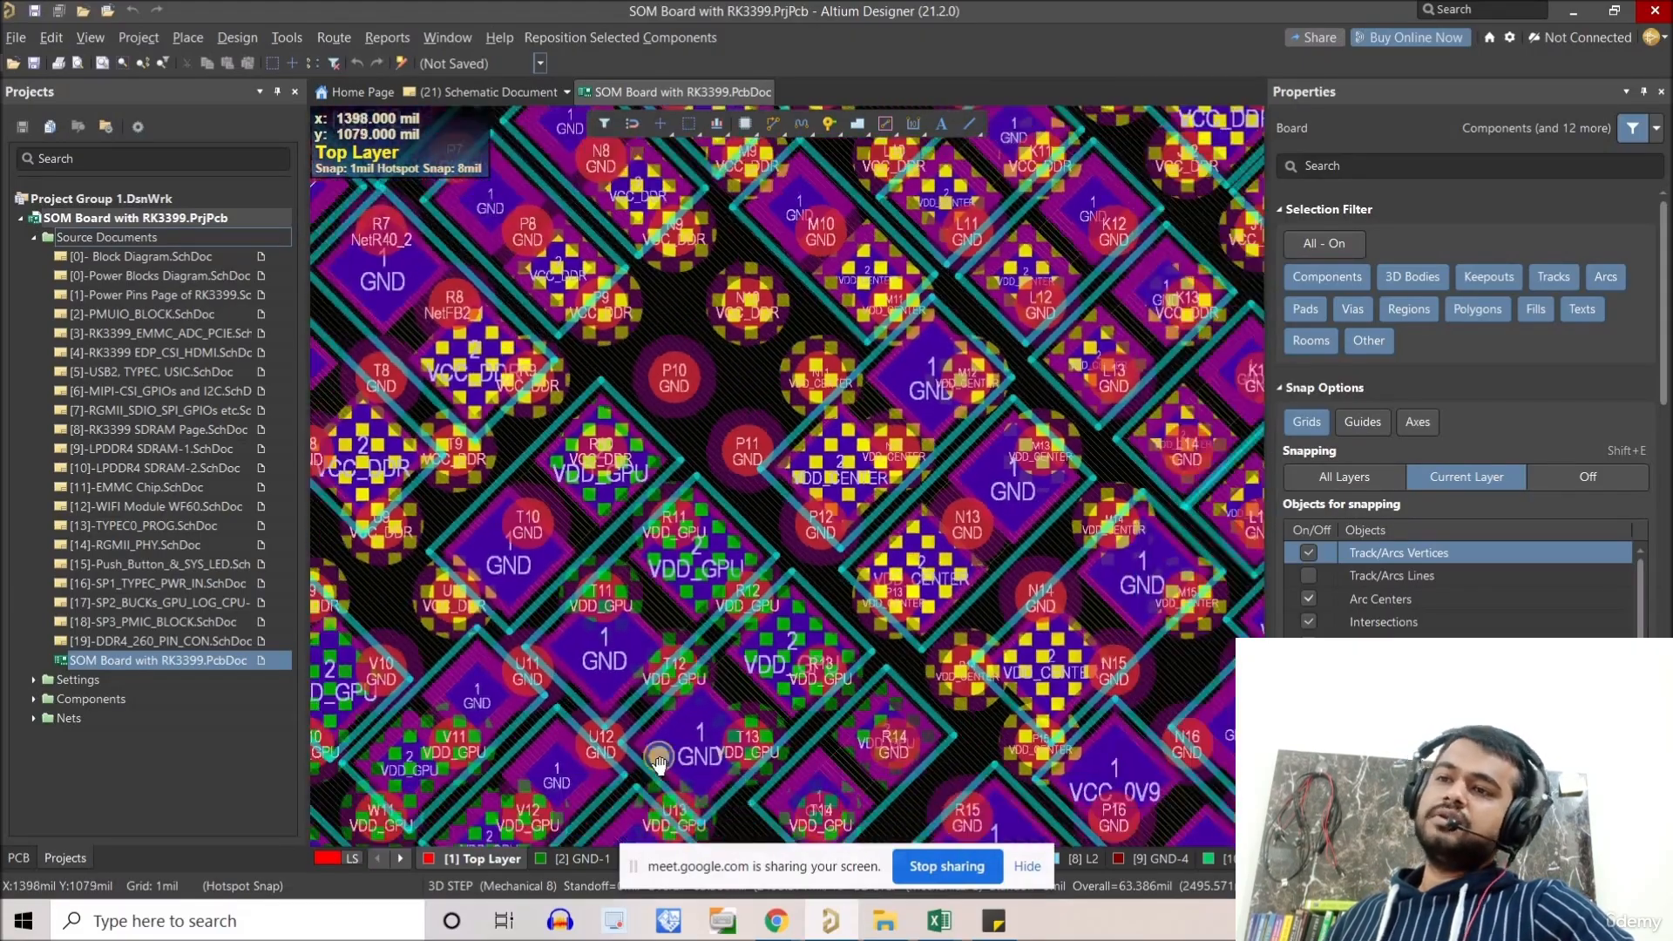
pyautogui.keyDown('ctrl'); pyautogui.scroll(-1, 1027, 344); pyautogui.keyUp('ctrl')
pyautogui.keyDown('ctrl'); pyautogui.scroll(-1, 976, 262); pyautogui.keyUp('ctrl')
pyautogui.moveTo(958, 366); pyautogui.dragTo(915, 82, button='right')
pyautogui.moveTo(897, 558); pyautogui.dragTo(862, 377, button='right')
pyautogui.moveTo(784, 680); pyautogui.dragTo(946, 651, button='right')
pyautogui.keyDown('ctrl'); pyautogui.scroll(4, 766, 389); pyautogui.keyUp('ctrl')
pyautogui.keyDown('ctrl'); pyautogui.scroll(-1, 871, 575); pyautogui.keyUp('ctrl')
pyautogui.moveTo(621, 287); pyautogui.dragTo(975, 648, button='right')
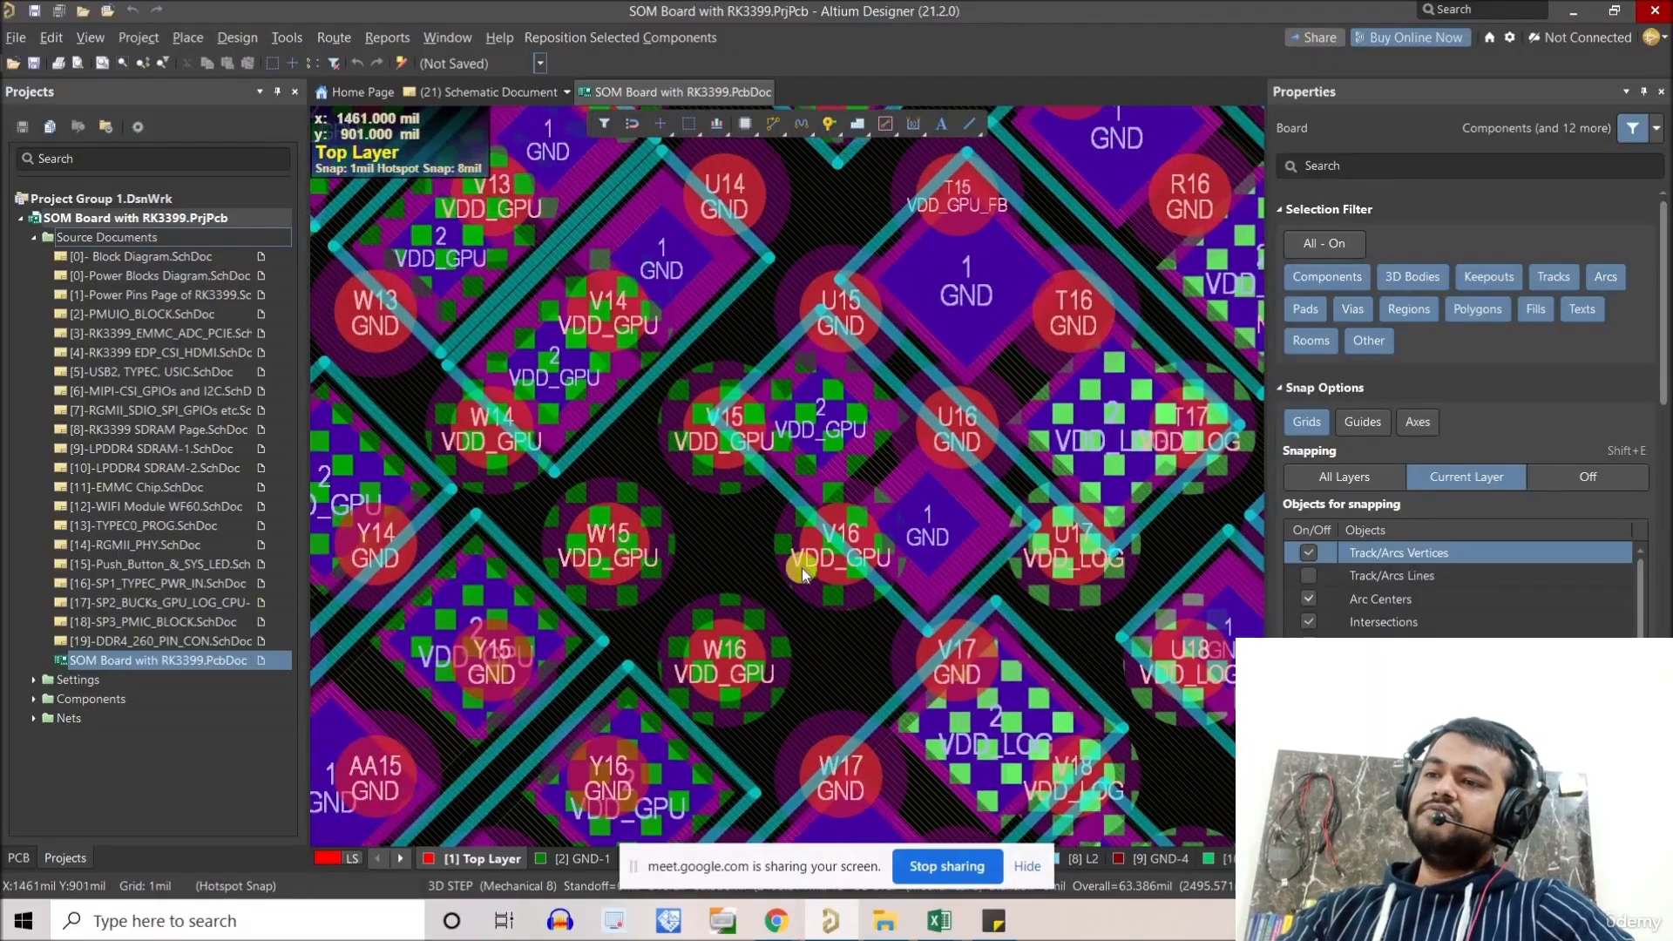
pyautogui.keyDown('ctrl'); pyautogui.scroll(1, 801, 568); pyautogui.keyUp('ctrl')
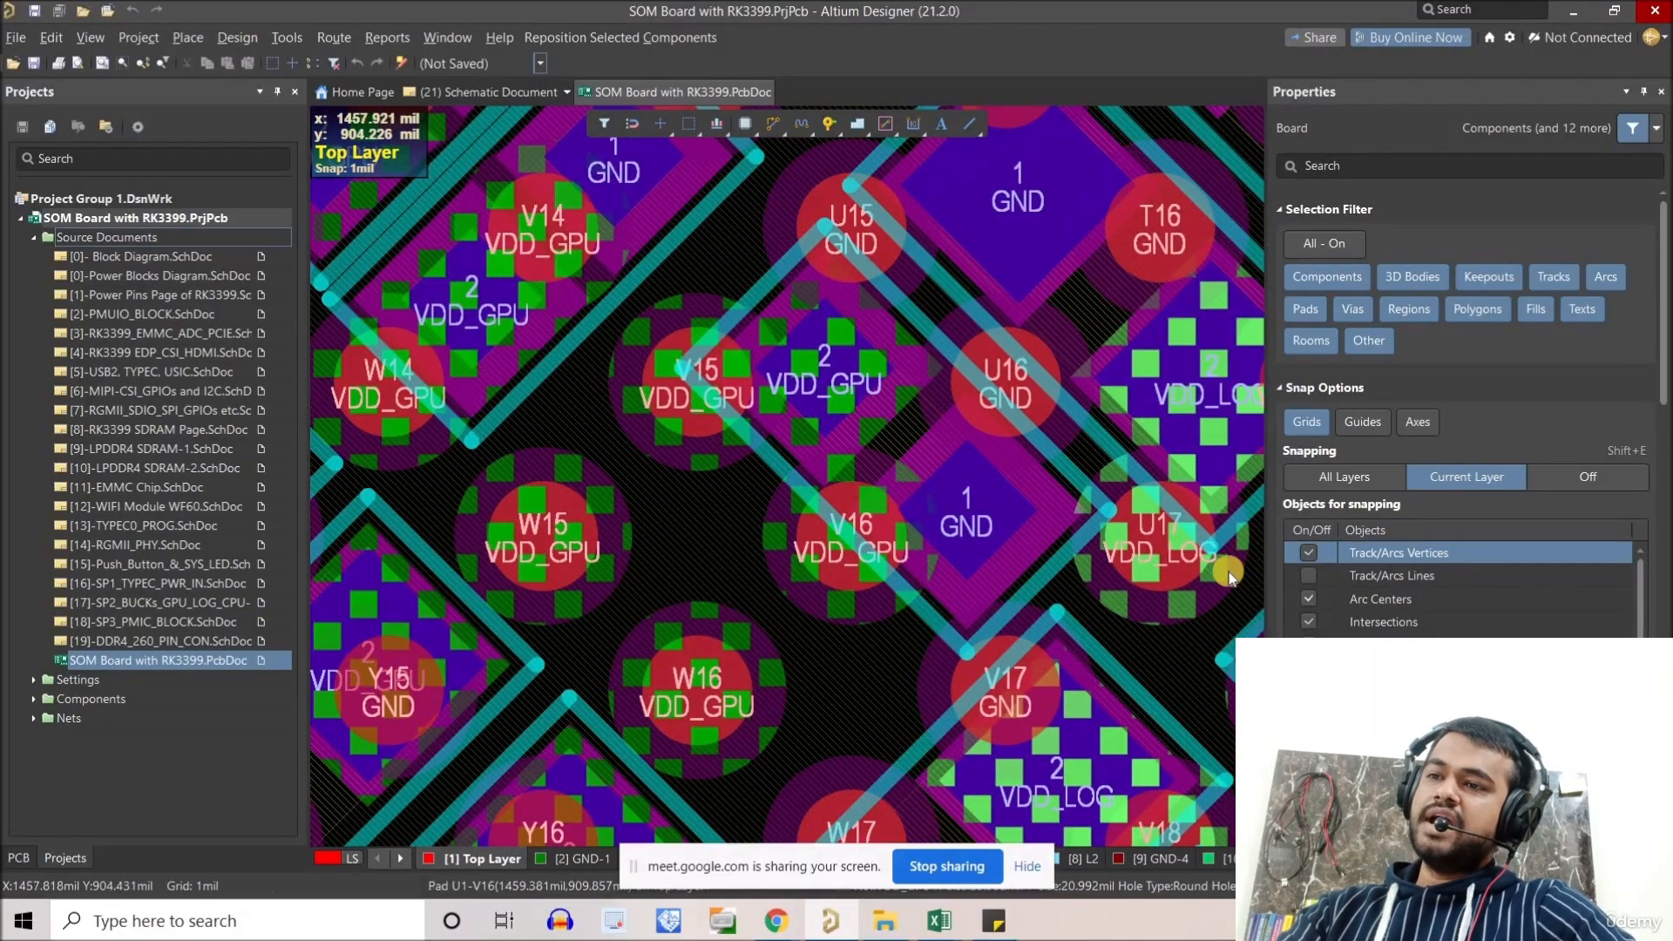
pyautogui.moveTo(955, 536); pyautogui.dragTo(834, 519, button='right')
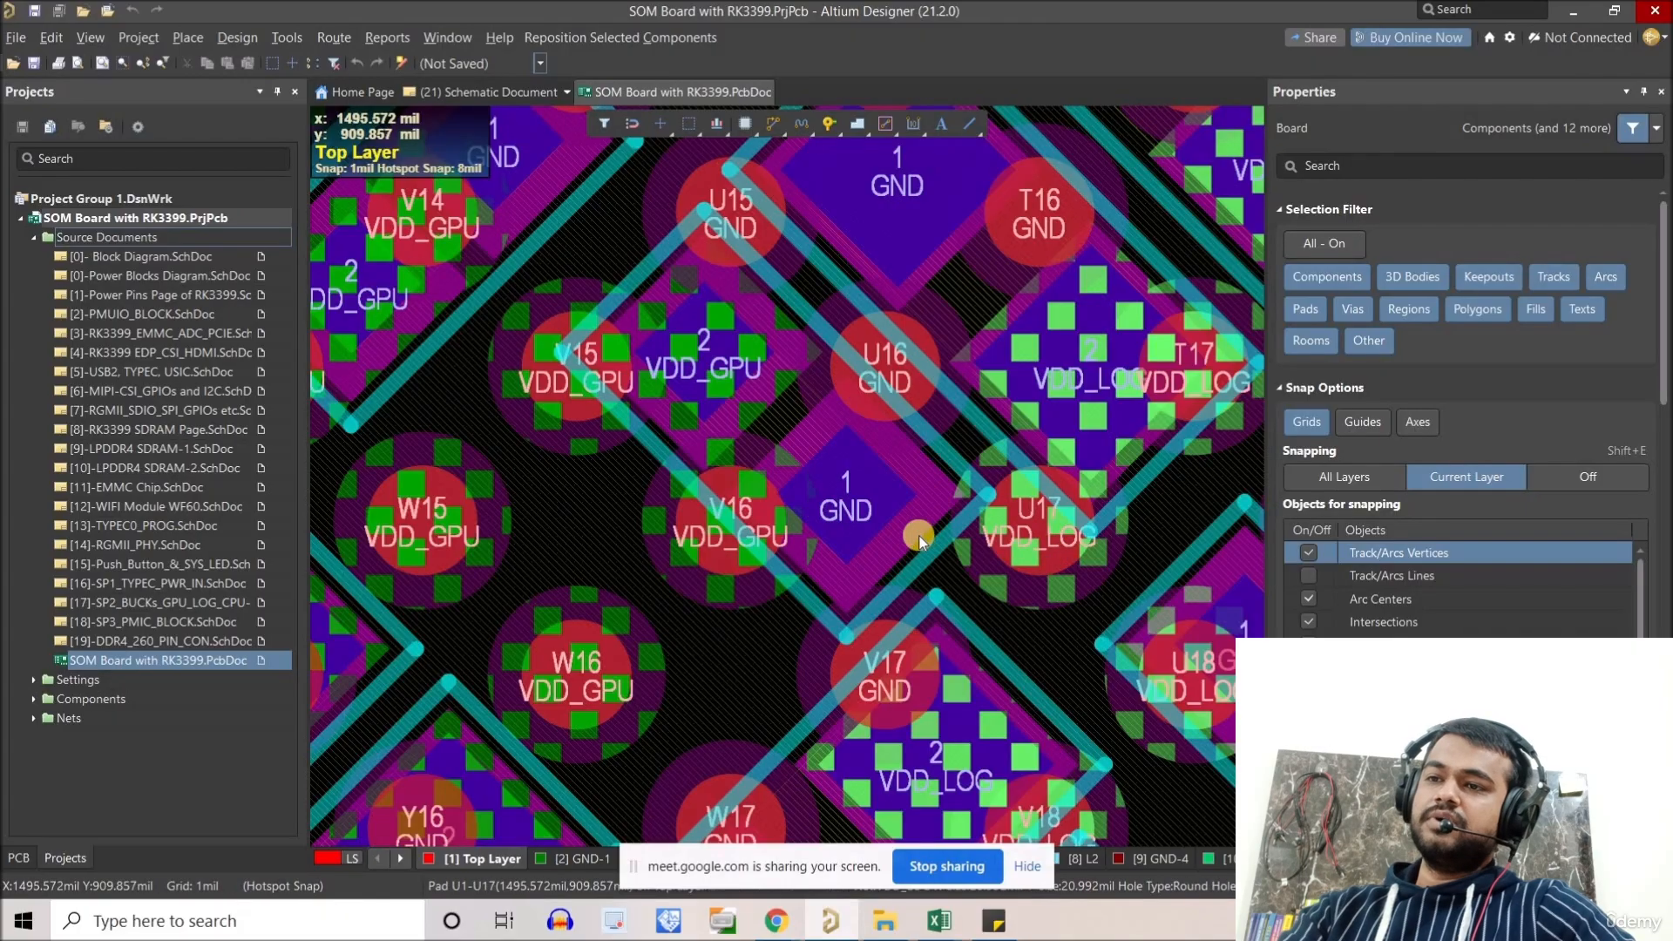
# Examine the space around capacitor C50's GND pad between BGA pads V16, U16, U17 and V17.
pyautogui.keyDown('ctrl'); pyautogui.scroll(1, 919, 536); pyautogui.keyUp('ctrl')
pyautogui.hotkey('ctrl', 'm')
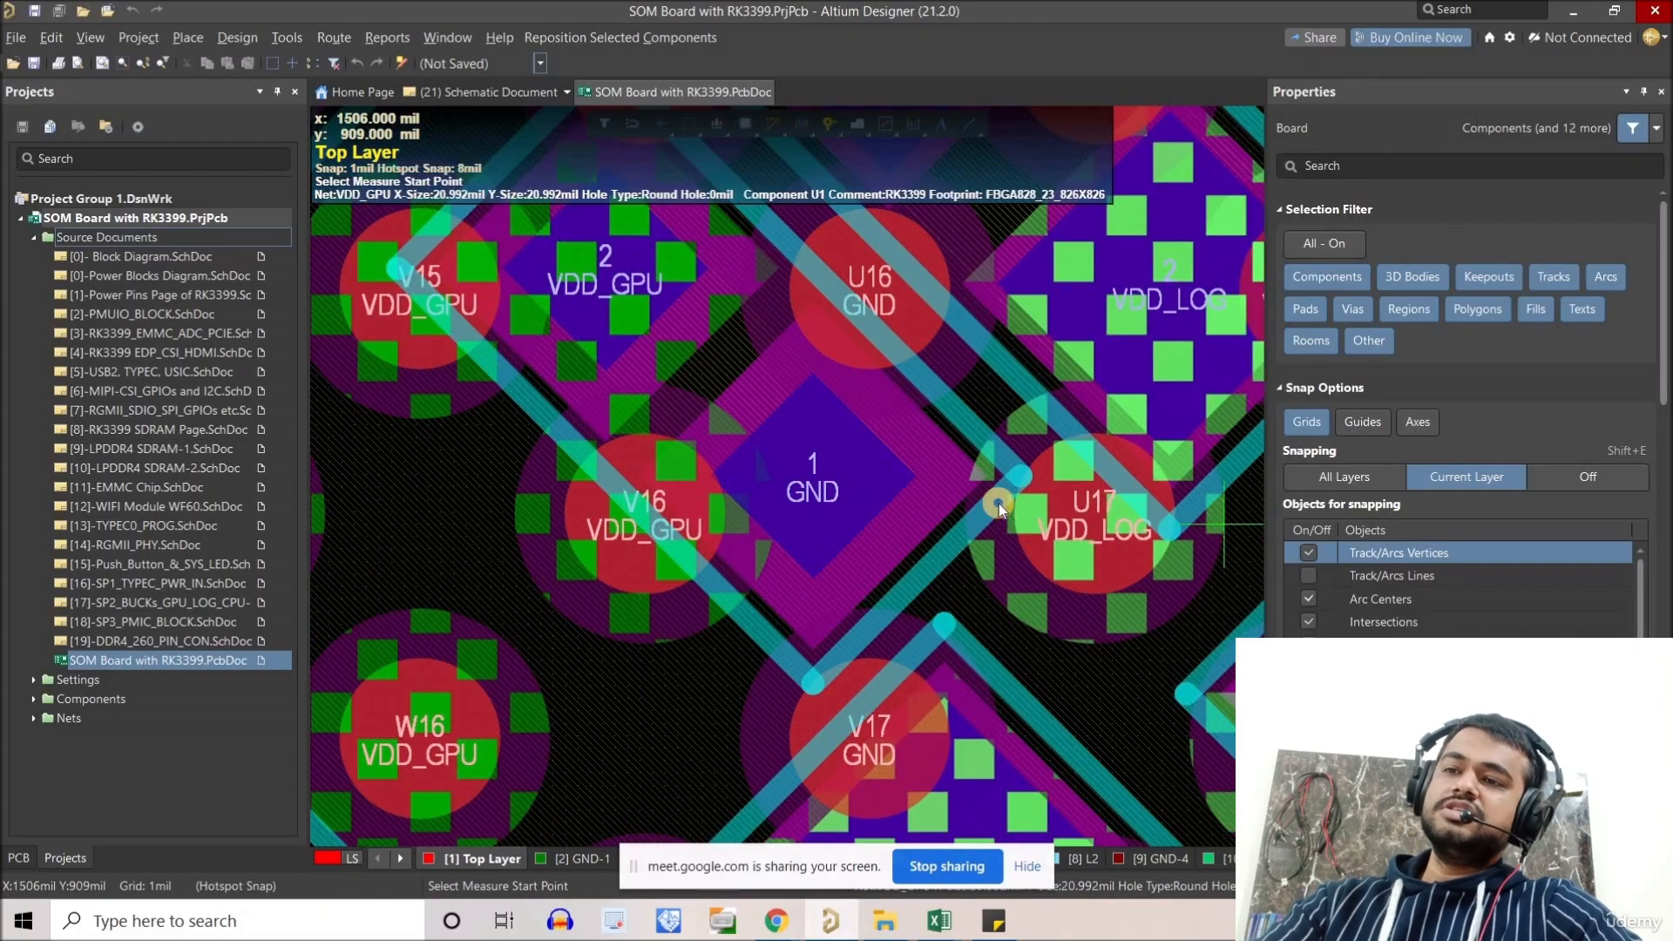
pyautogui.press('Escape')
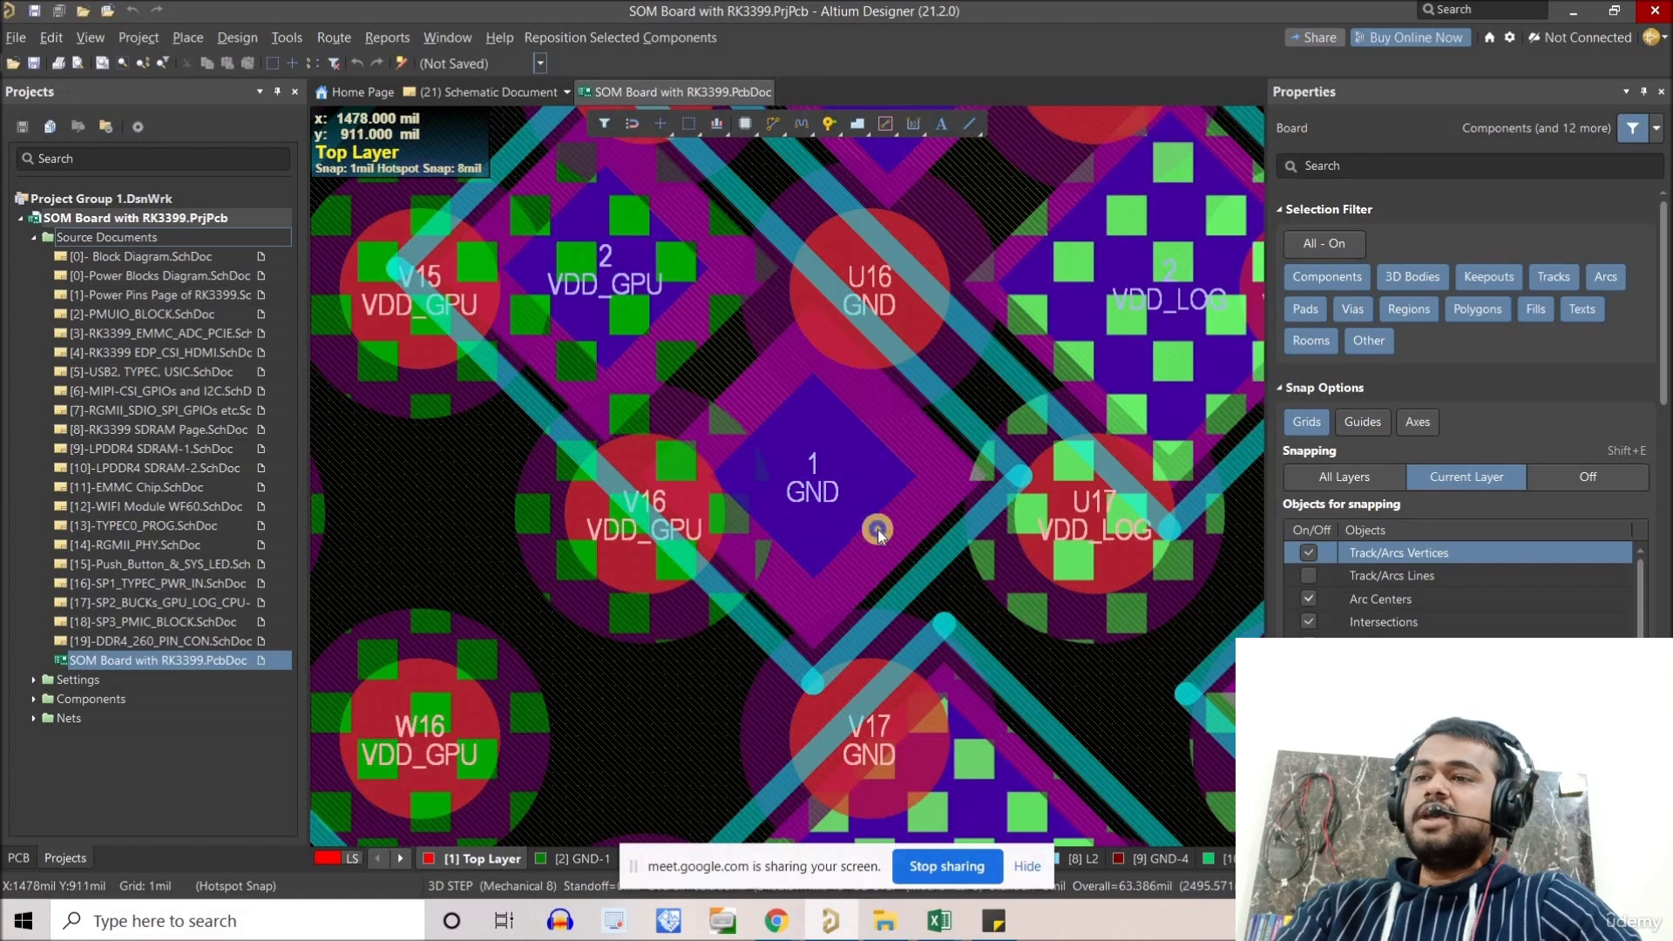
pyautogui.keyDown('ctrl'); pyautogui.scroll(2, 877, 527); pyautogui.keyUp('ctrl')
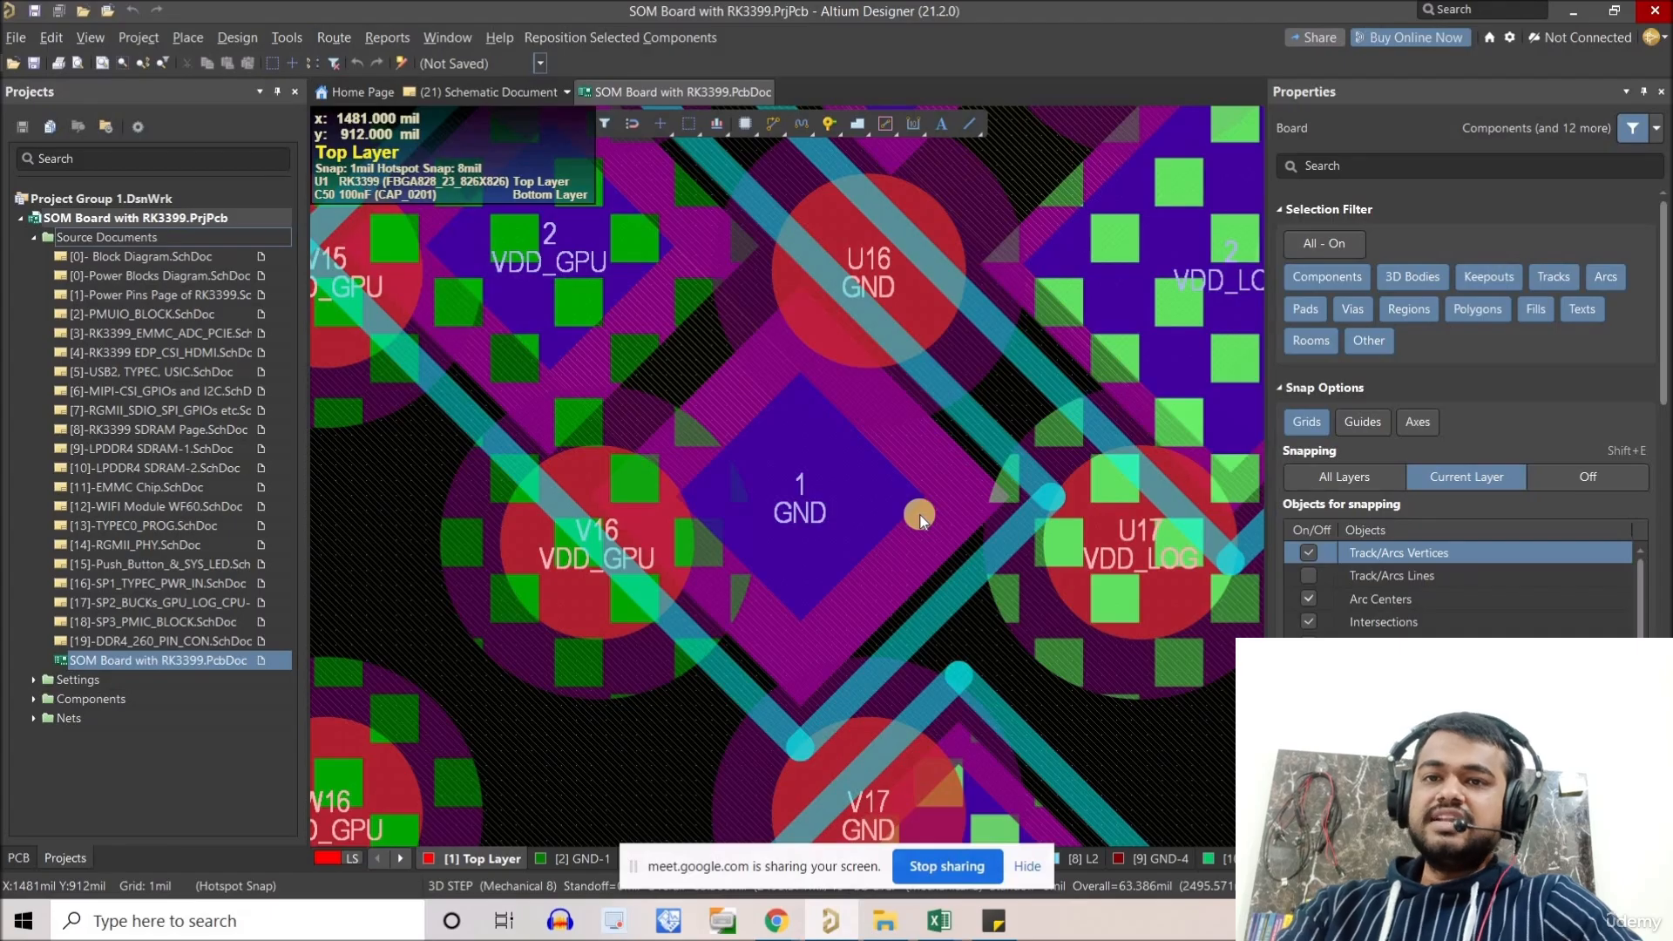
pyautogui.keyDown('ctrl'); pyautogui.scroll(-1, 922, 519); pyautogui.keyUp('ctrl')
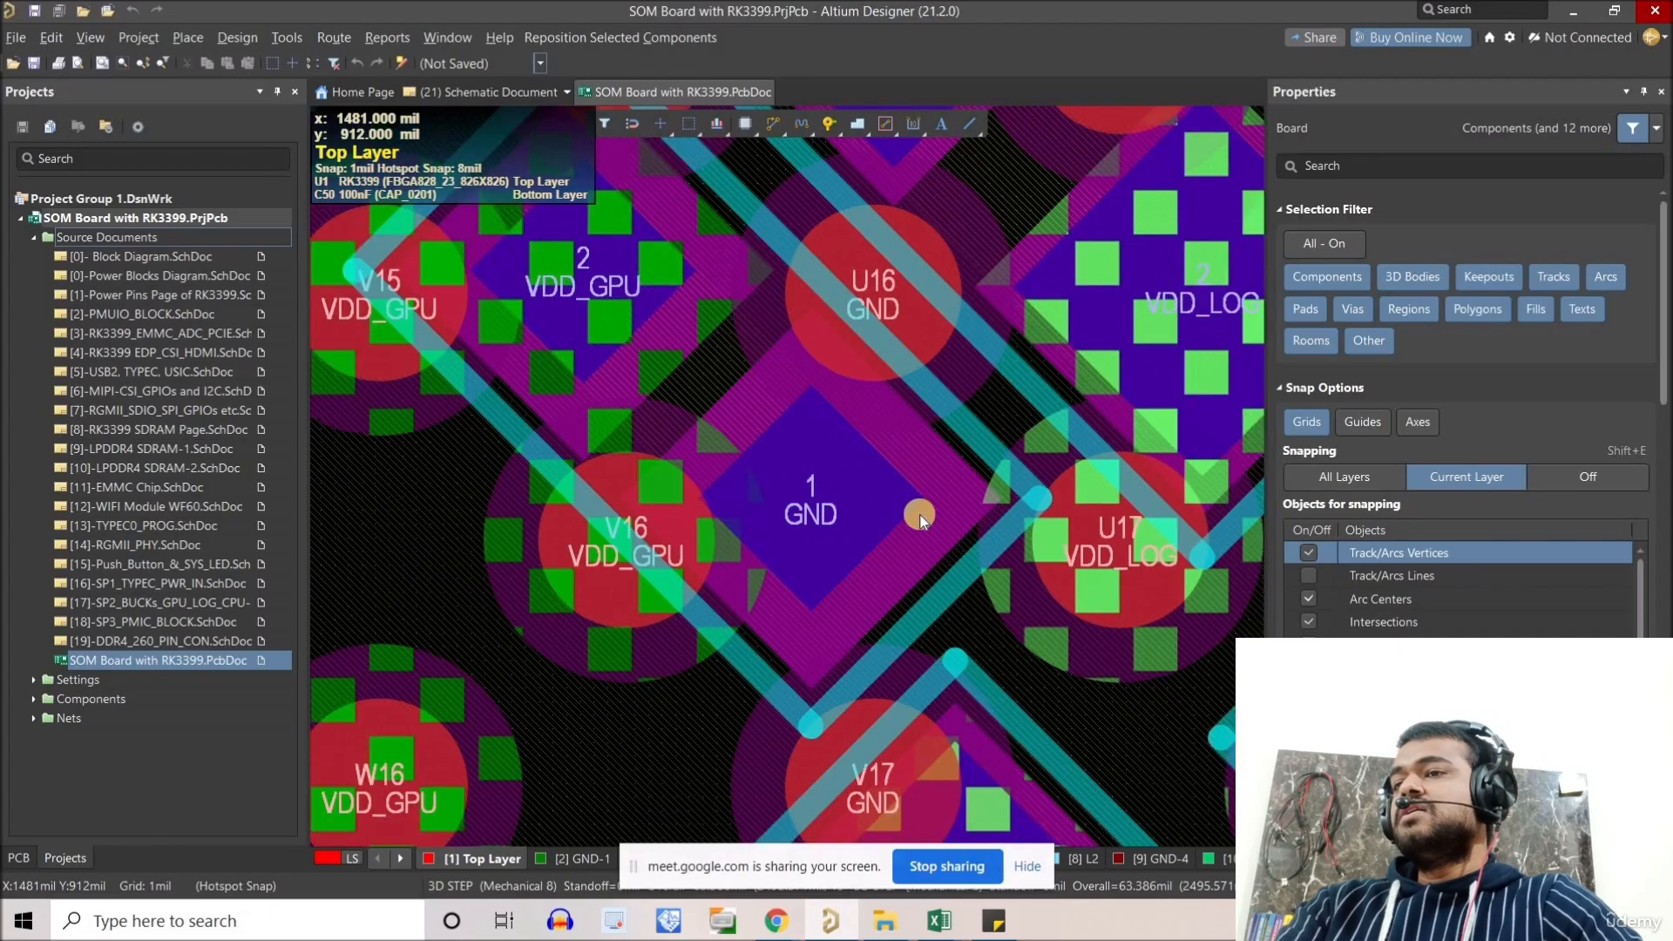
pyautogui.keyDown('ctrl'); pyautogui.scroll(-1, 921, 520); pyautogui.keyUp('ctrl')
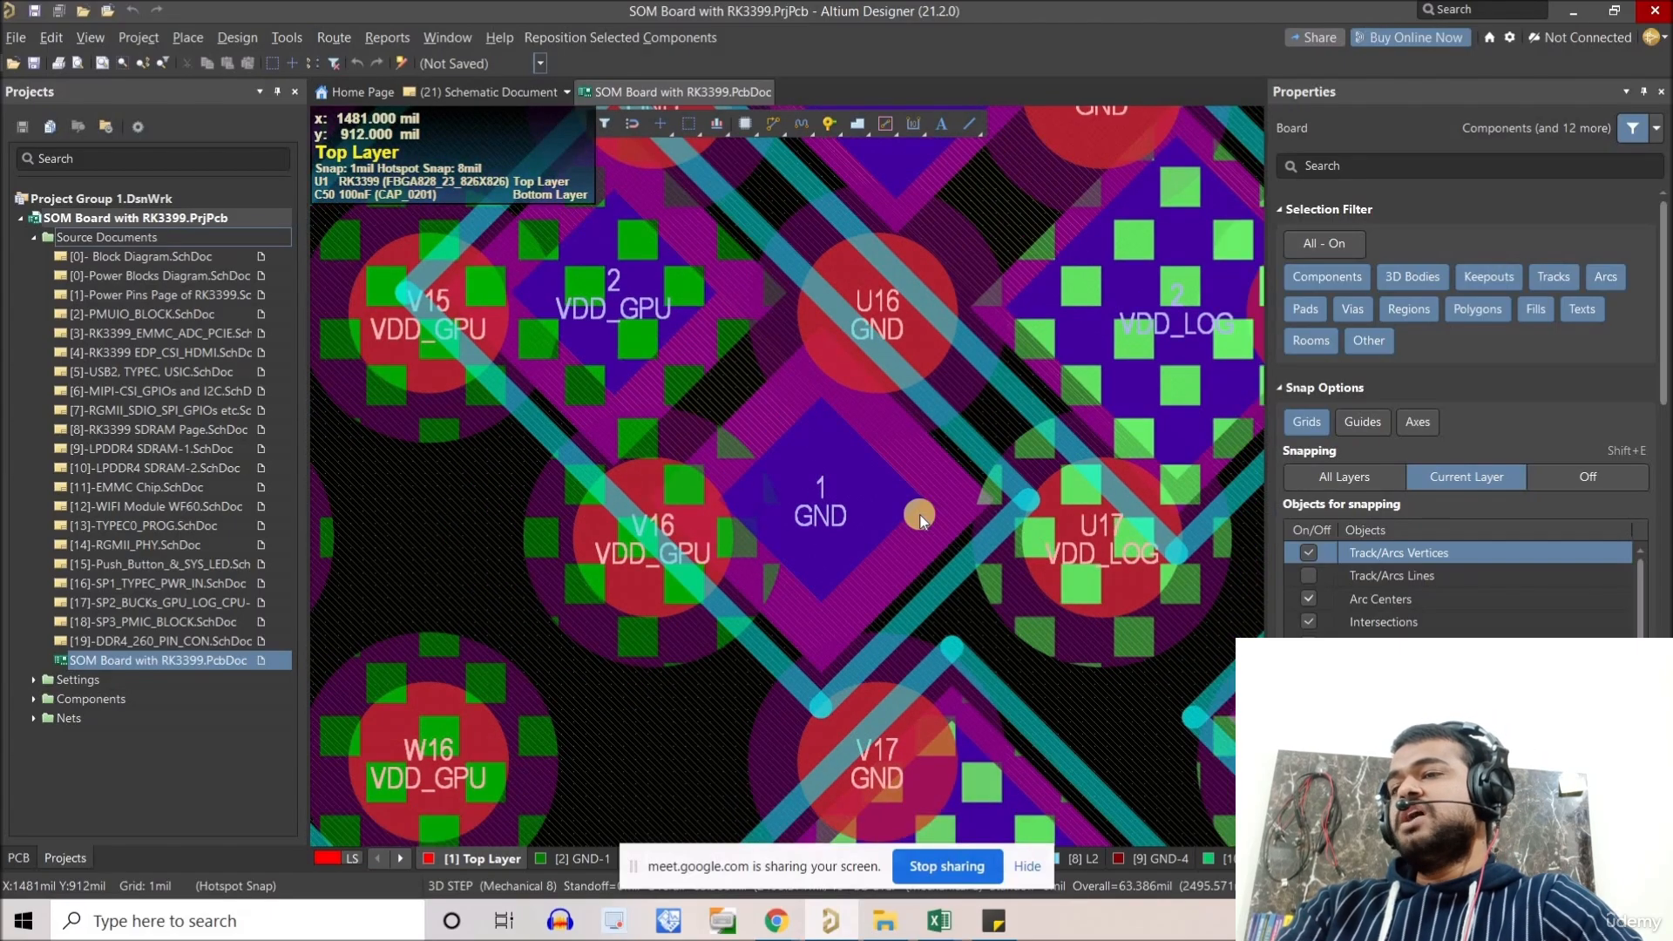
pyautogui.keyDown('ctrl'); pyautogui.scroll(-1, 921, 520); pyautogui.keyUp('ctrl')
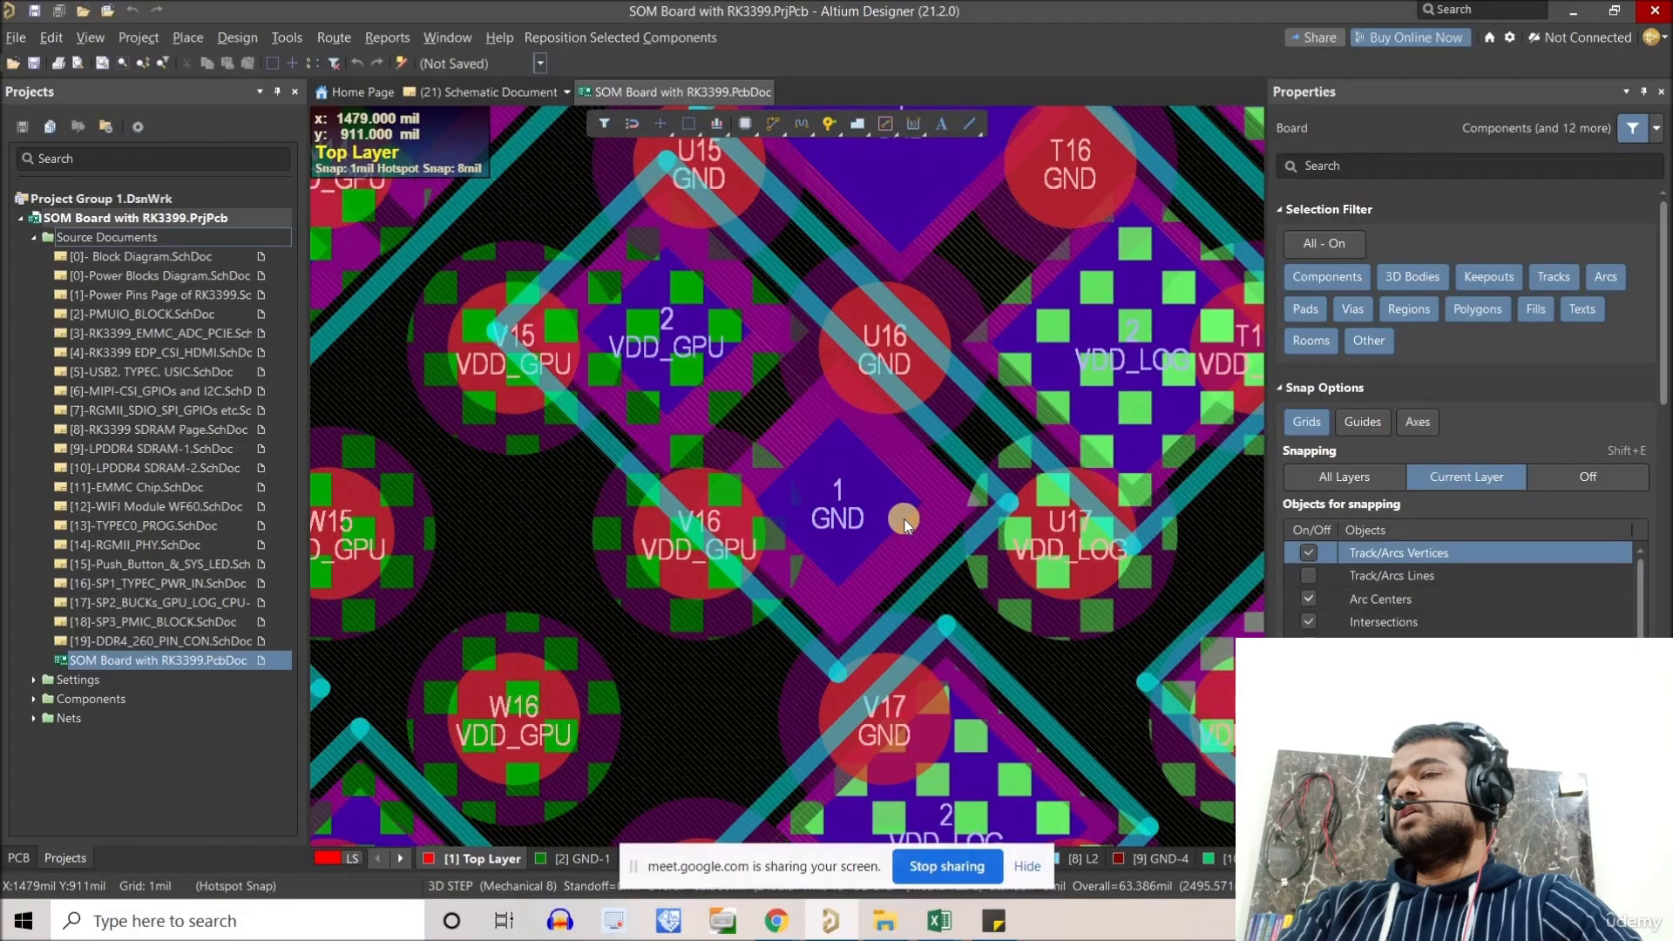
pyautogui.keyDown('ctrl'); pyautogui.scroll(-1, 910, 527); pyautogui.keyUp('ctrl')
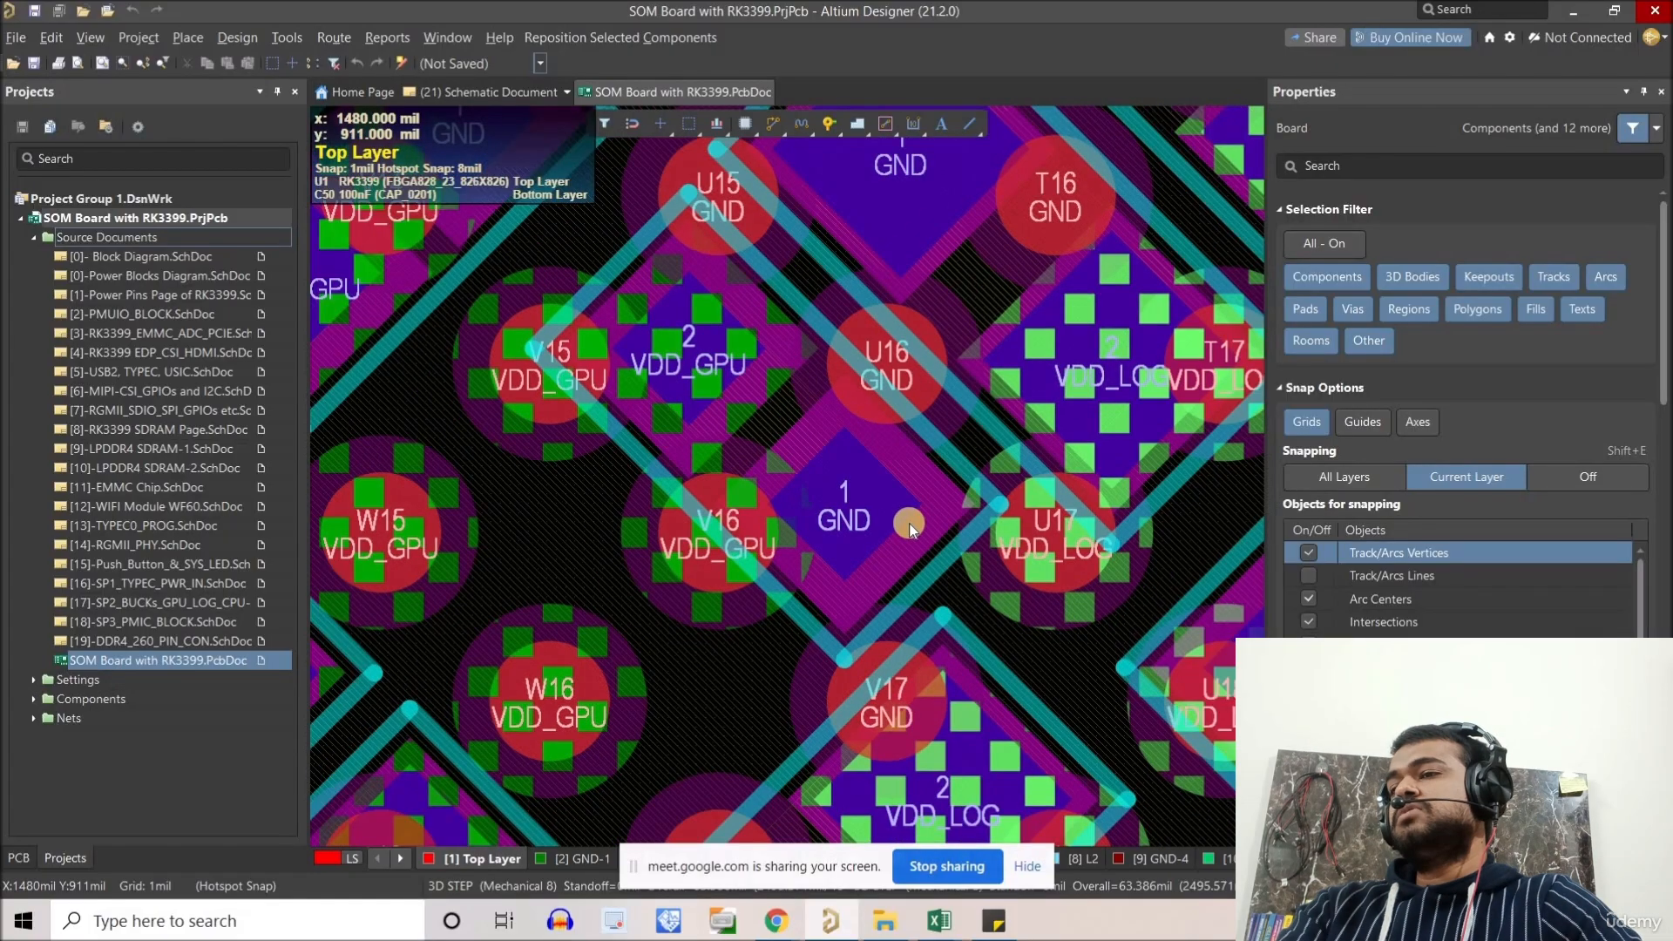
pyautogui.keyDown('ctrl'); pyautogui.scroll(-1, 910, 527); pyautogui.keyUp('ctrl')
pyautogui.keyDown('ctrl'); pyautogui.scroll(-2, 909, 526); pyautogui.keyUp('ctrl')
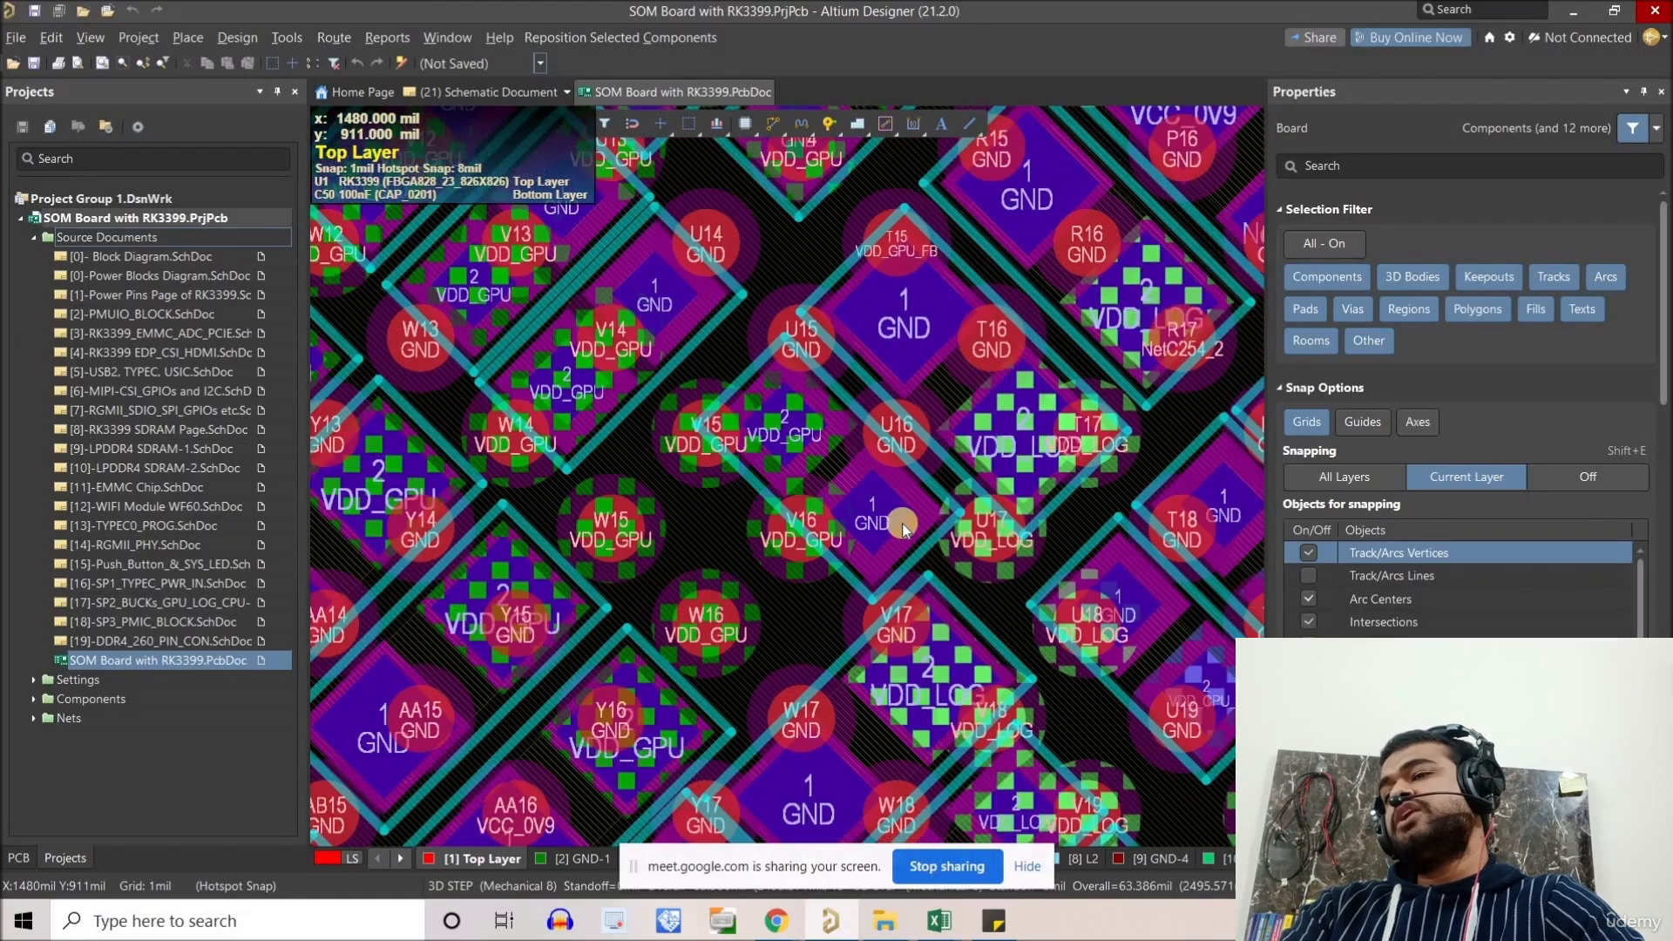
pyautogui.keyDown('ctrl'); pyautogui.scroll(3, 896, 532); pyautogui.keyUp('ctrl')
pyautogui.keyDown('ctrl'); pyautogui.scroll(1, 902, 529); pyautogui.keyUp('ctrl')
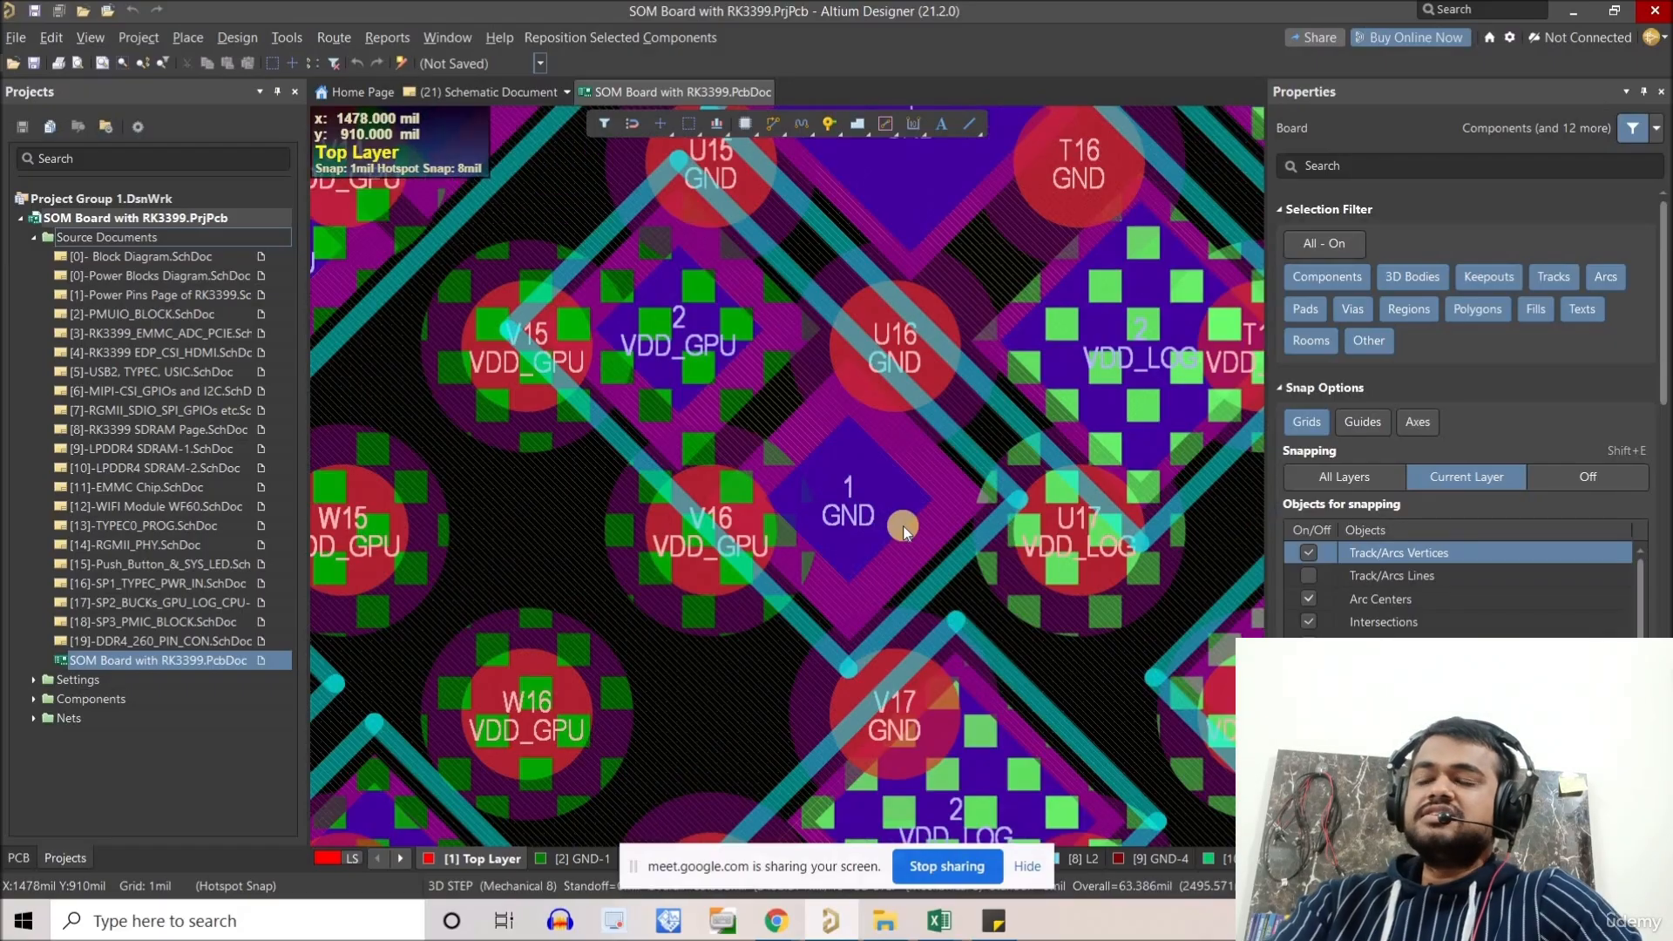
pyautogui.keyDown('ctrl'); pyautogui.scroll(-1, 927, 539); pyautogui.keyUp('ctrl')
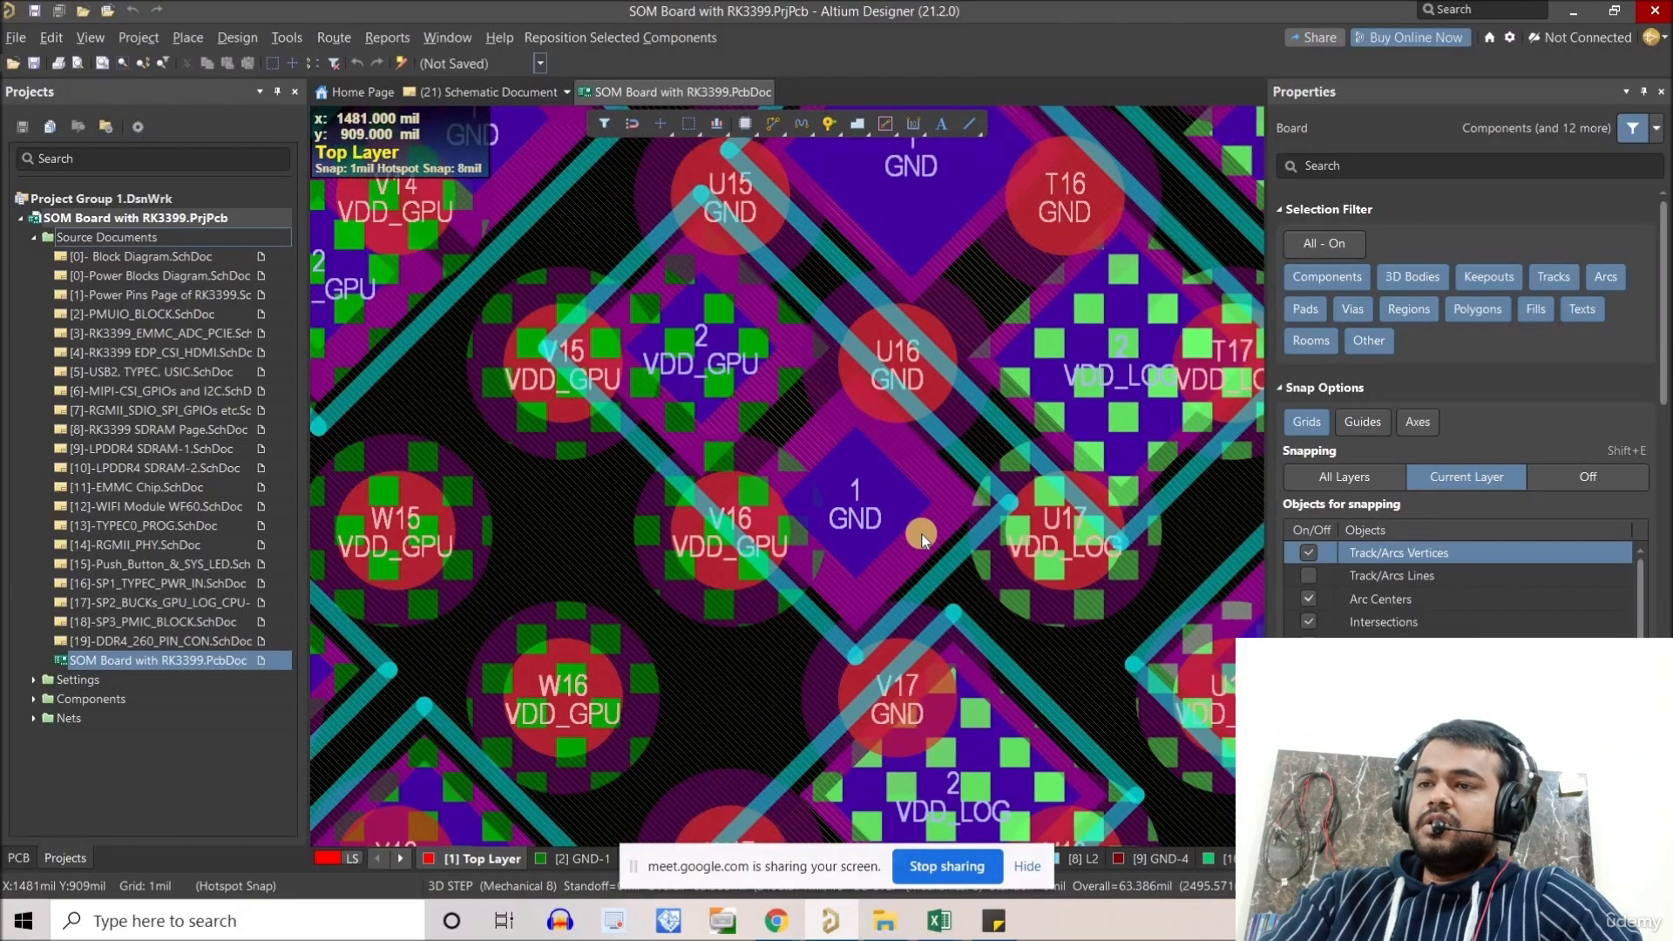
pyautogui.keyDown('ctrl'); pyautogui.scroll(-1, 906, 549); pyautogui.keyUp('ctrl')
pyautogui.moveTo(910, 559); pyautogui.dragTo(903, 549, button='right')
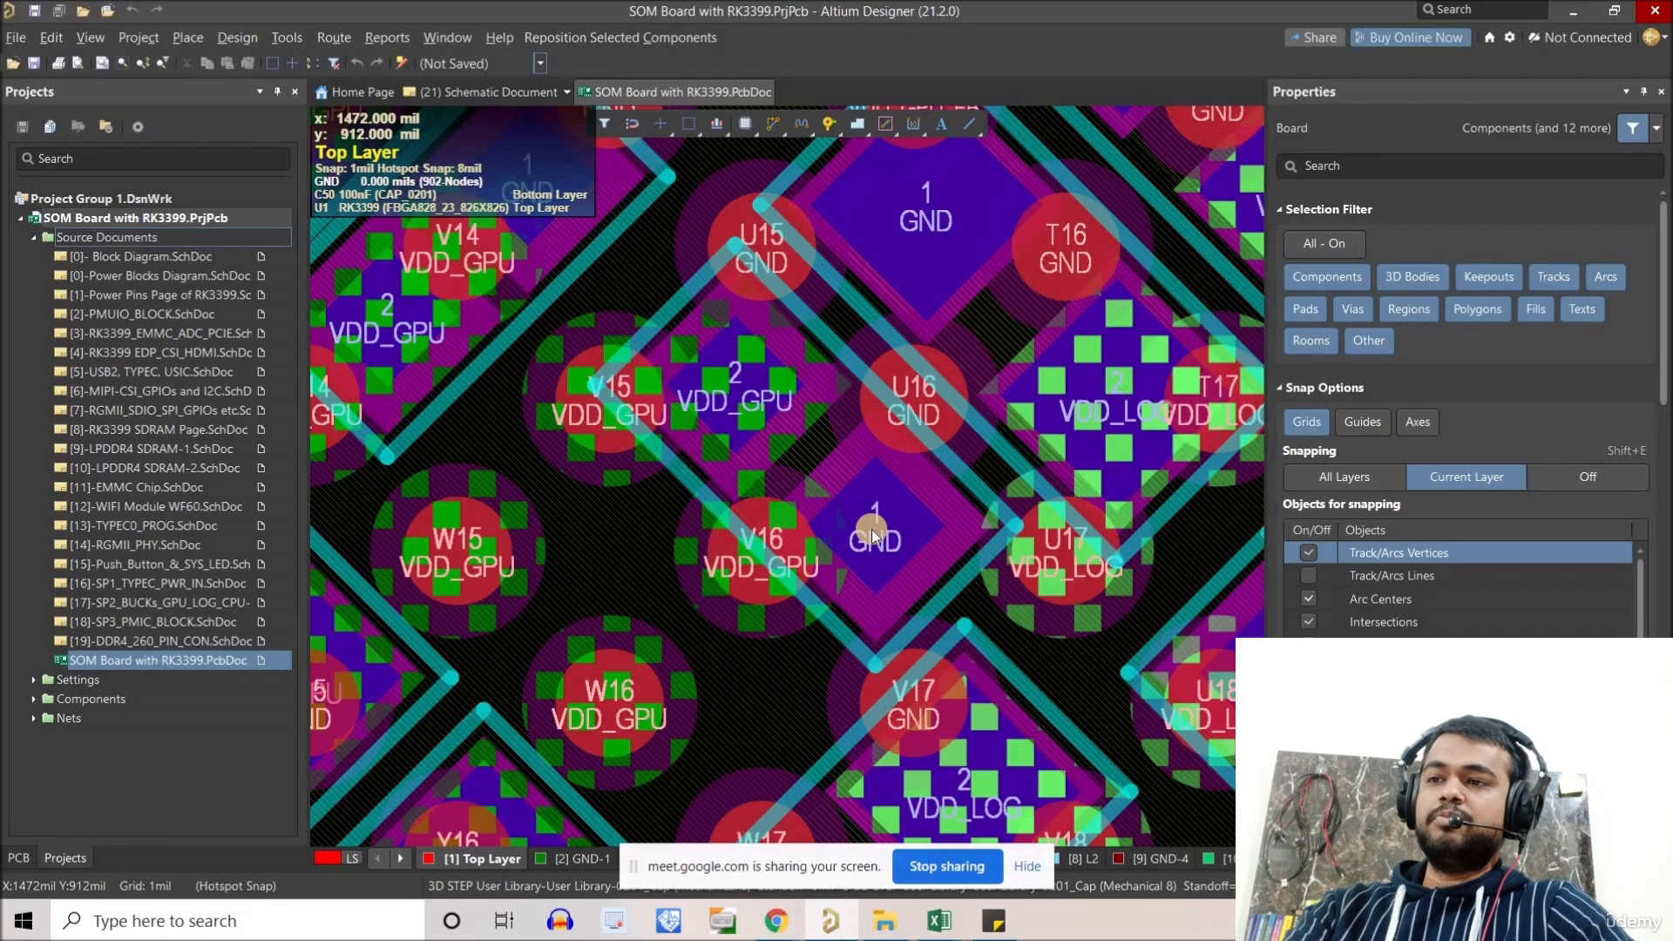
pyautogui.click(944, 924)
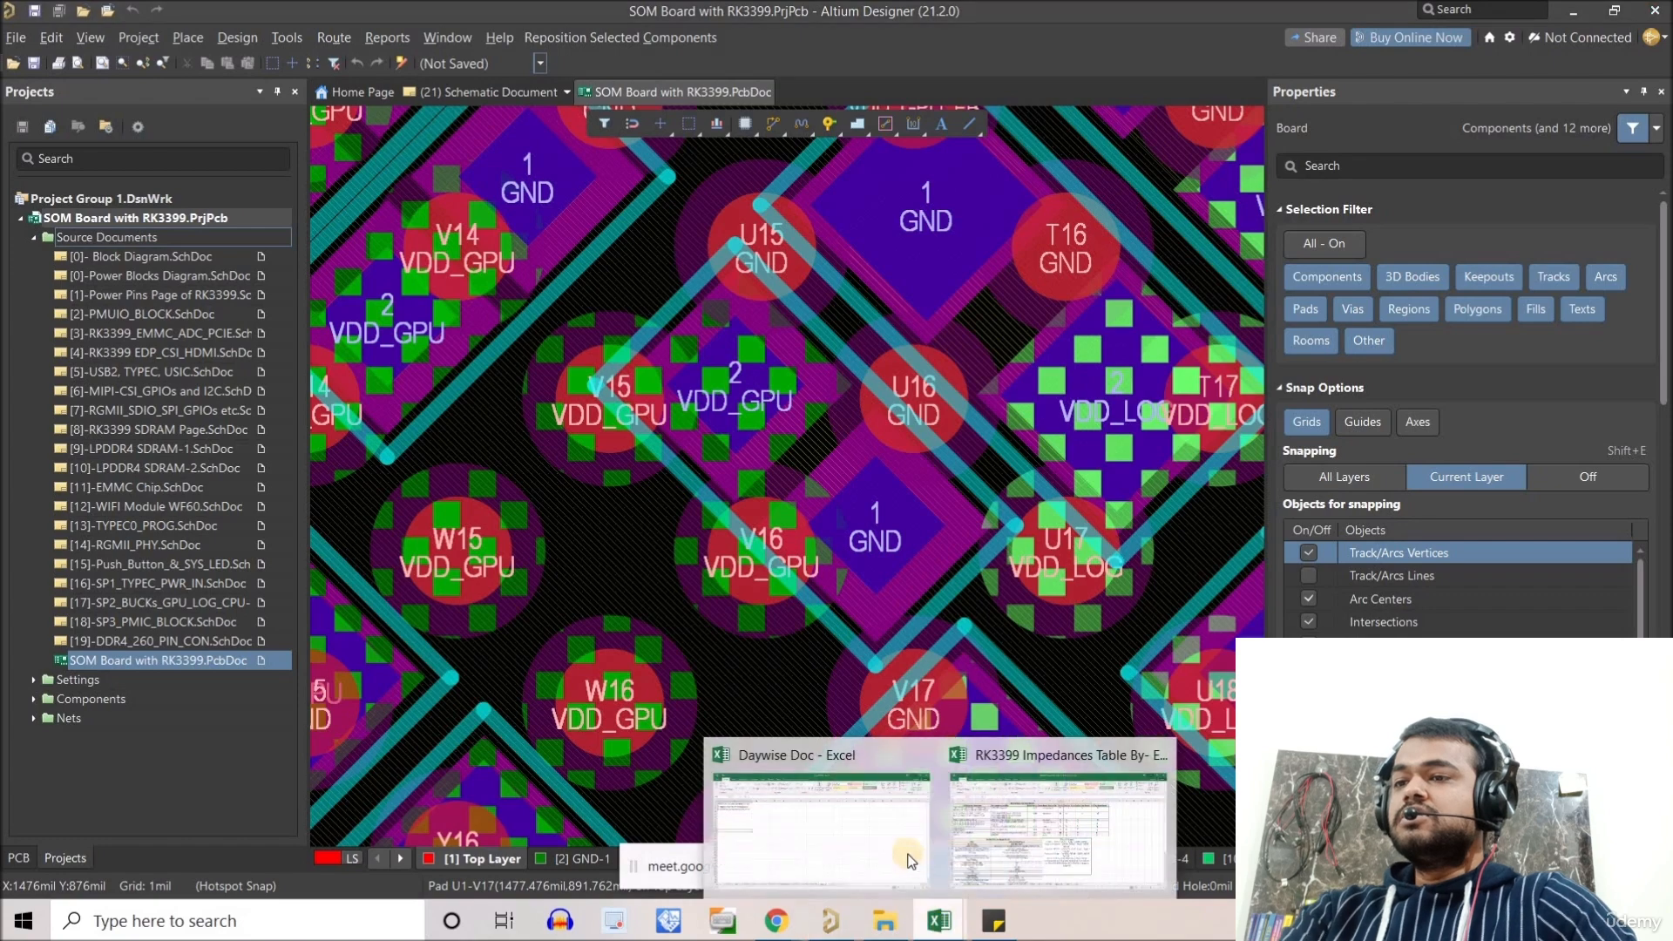
pyautogui.click(330, 474)
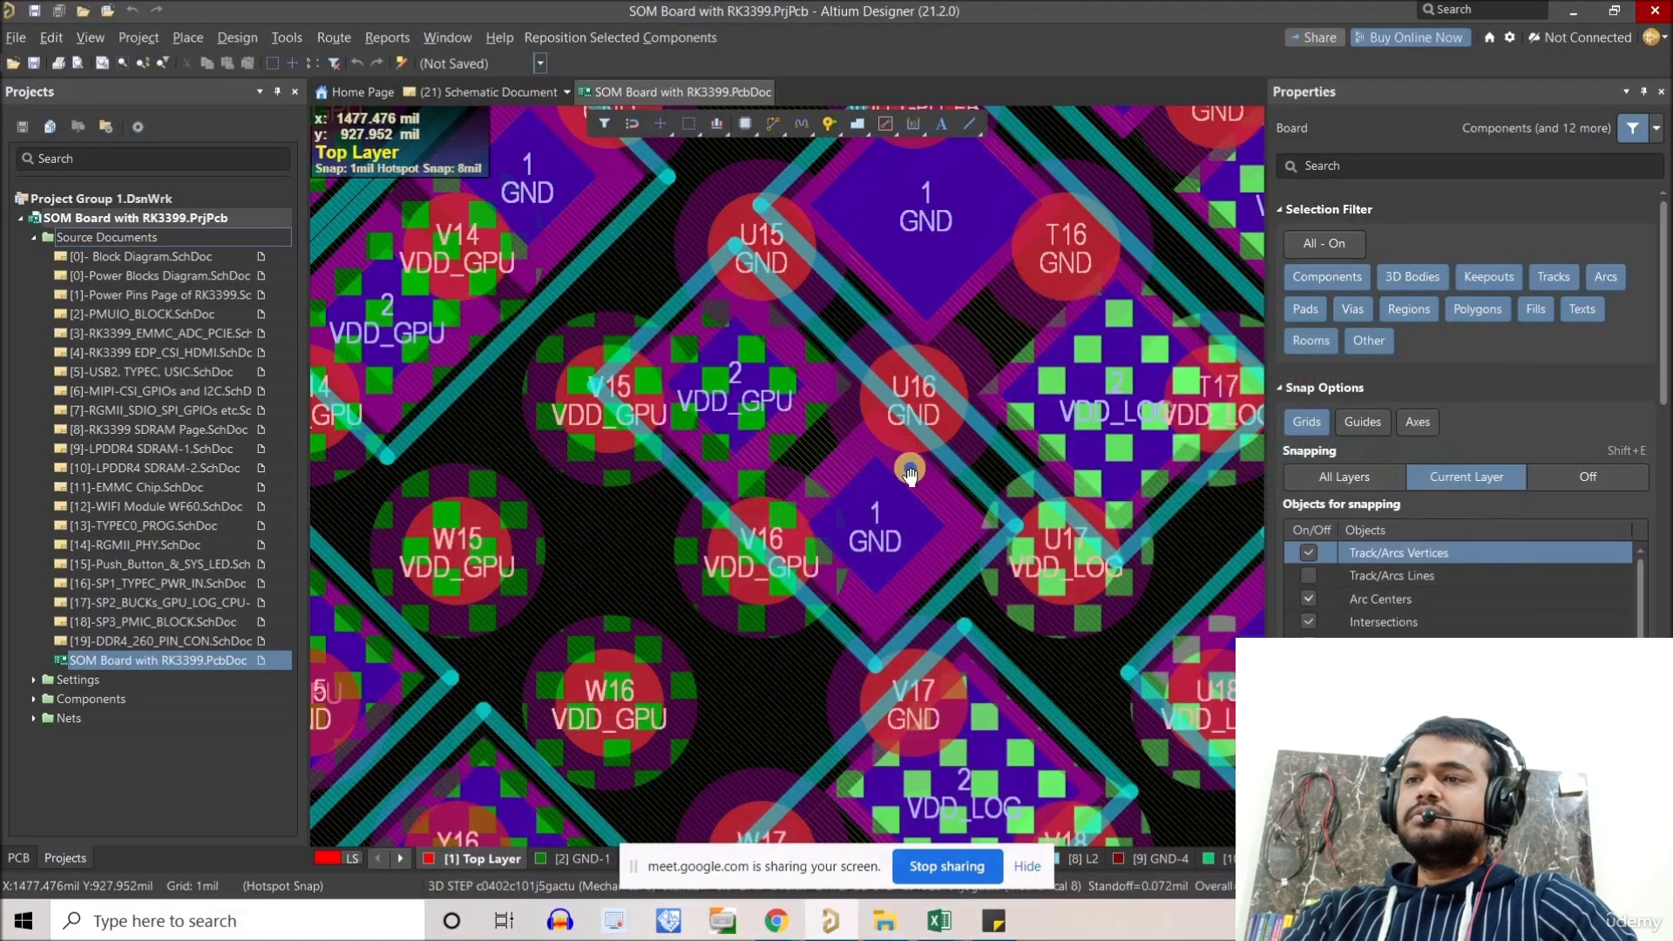
pyautogui.moveTo(909, 472); pyautogui.dragTo(883, 483, button='right')
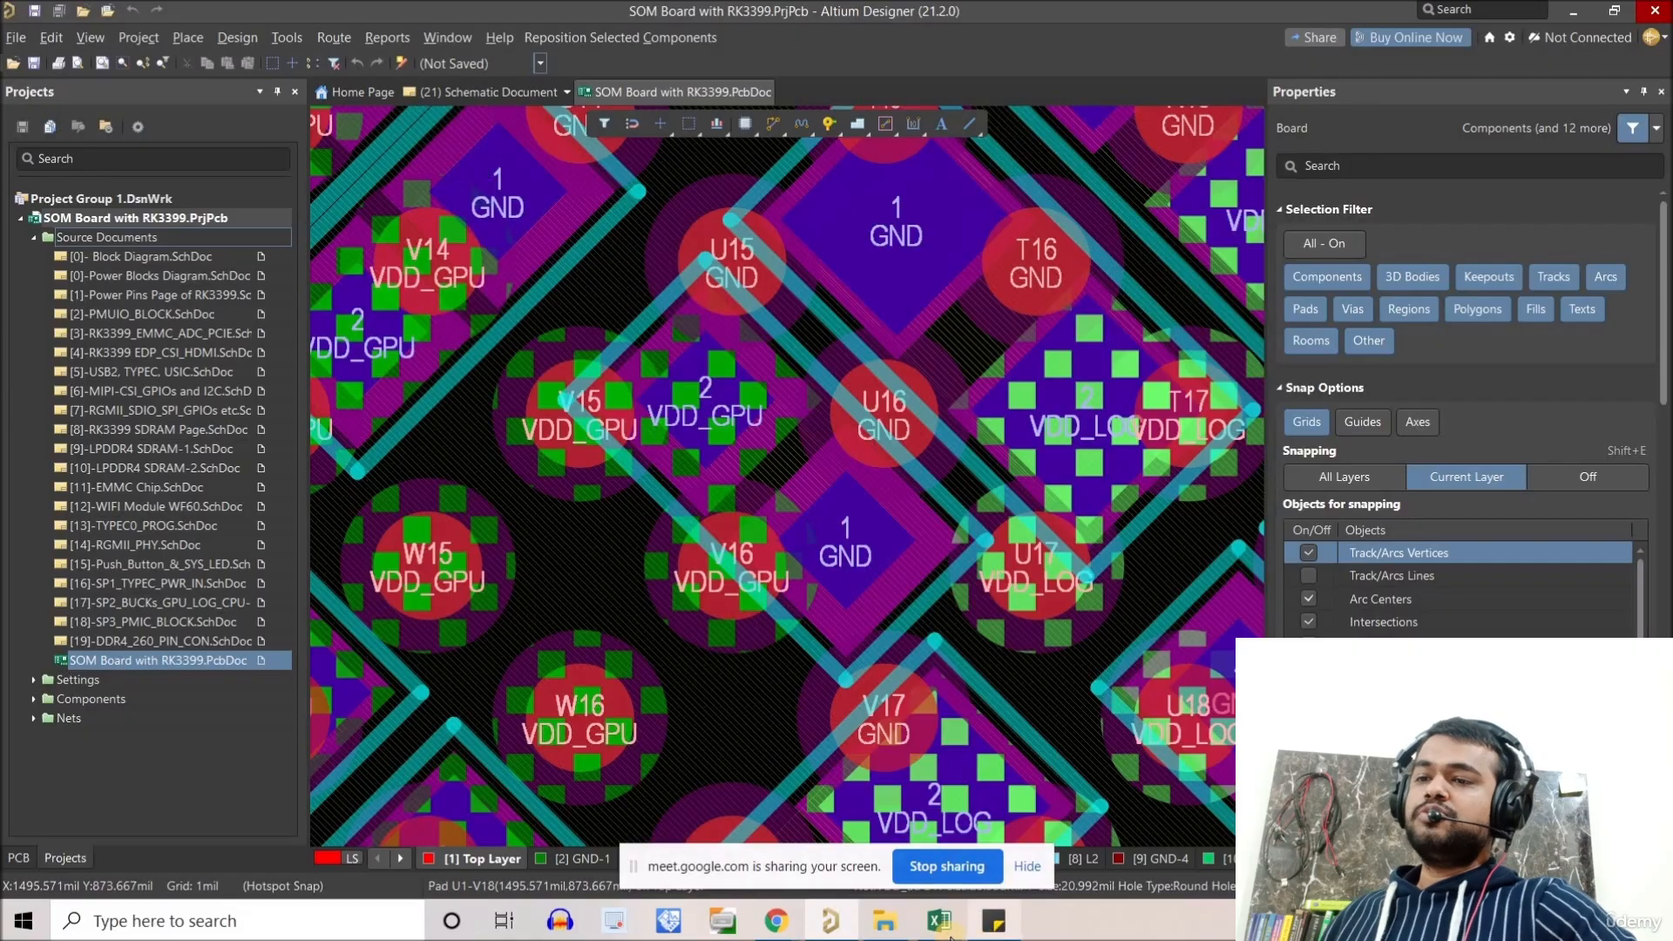
# Switch to the Daywise Doc workbook in Excel and enter the note "Clearance 0.1mm b/w VIA ans The Pad" in cell A4.
pyautogui.moveTo(940, 921)
pyautogui.click(827, 823)
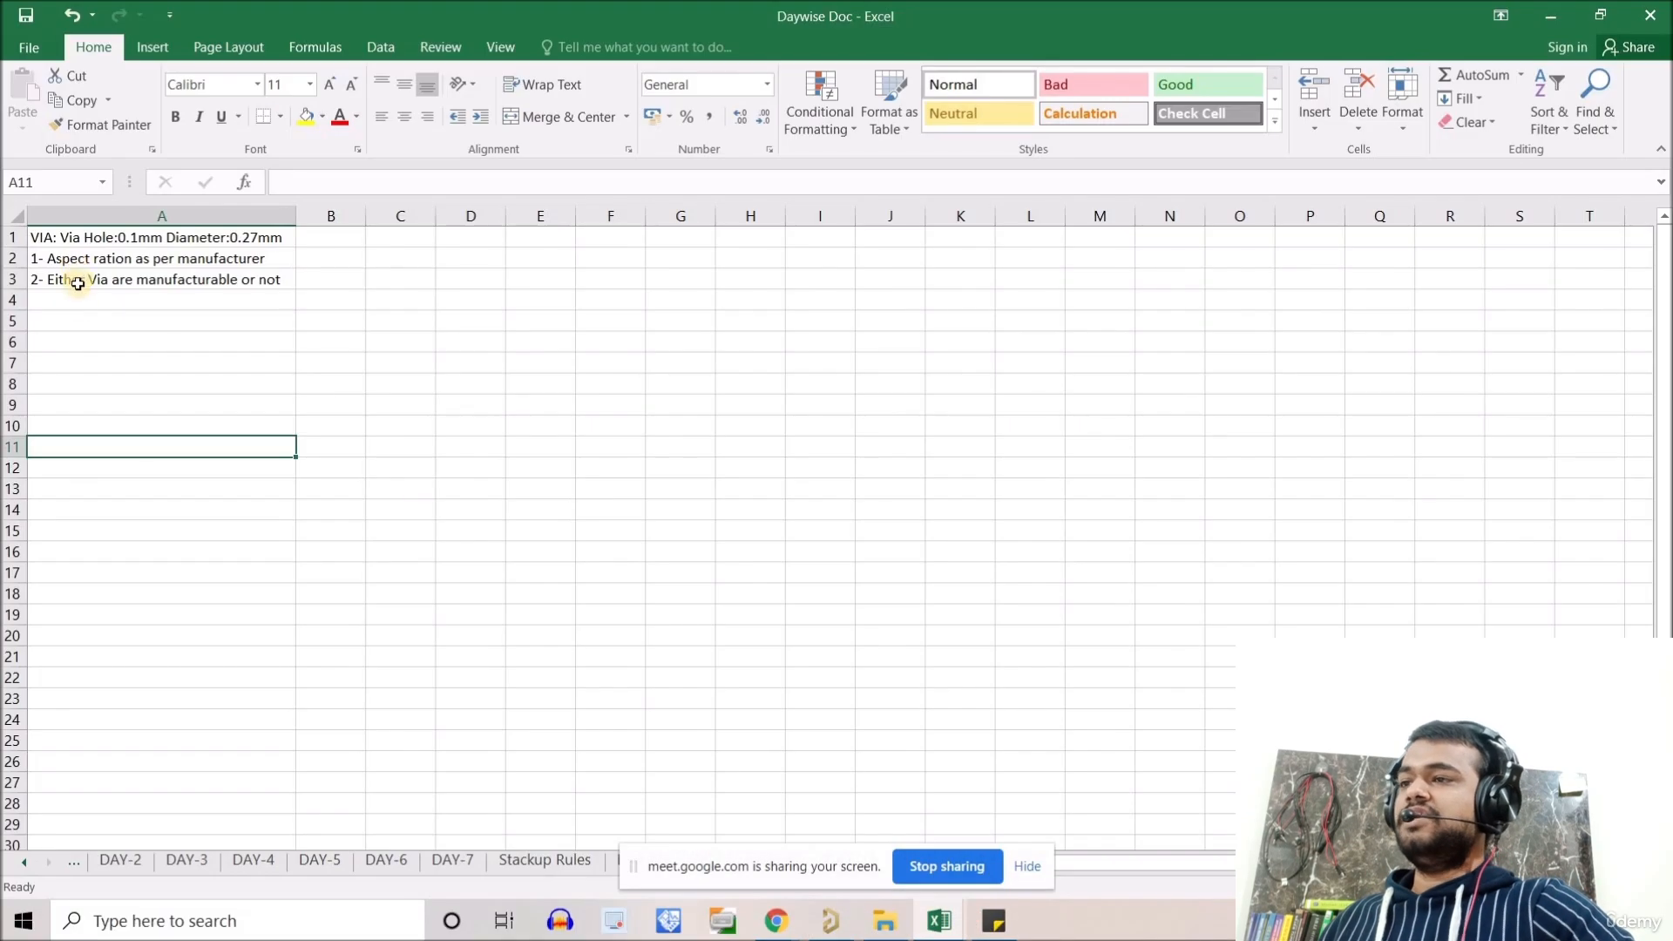
pyautogui.click(83, 297)
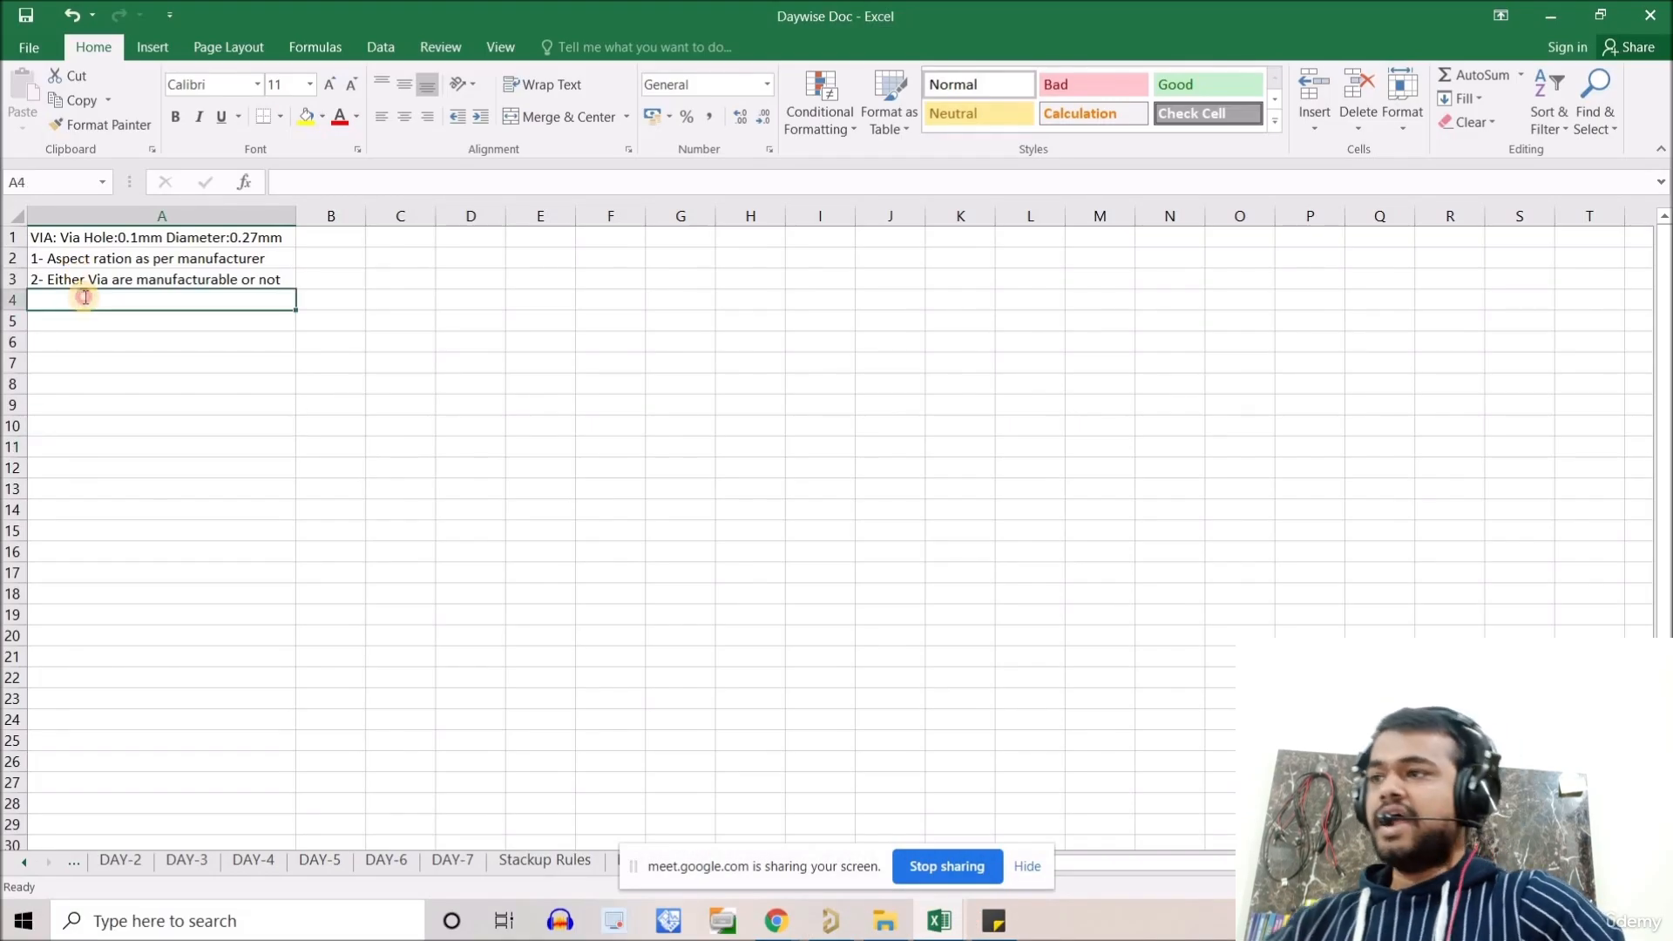
pyautogui.press('capslock')
pyautogui.write('Cl')
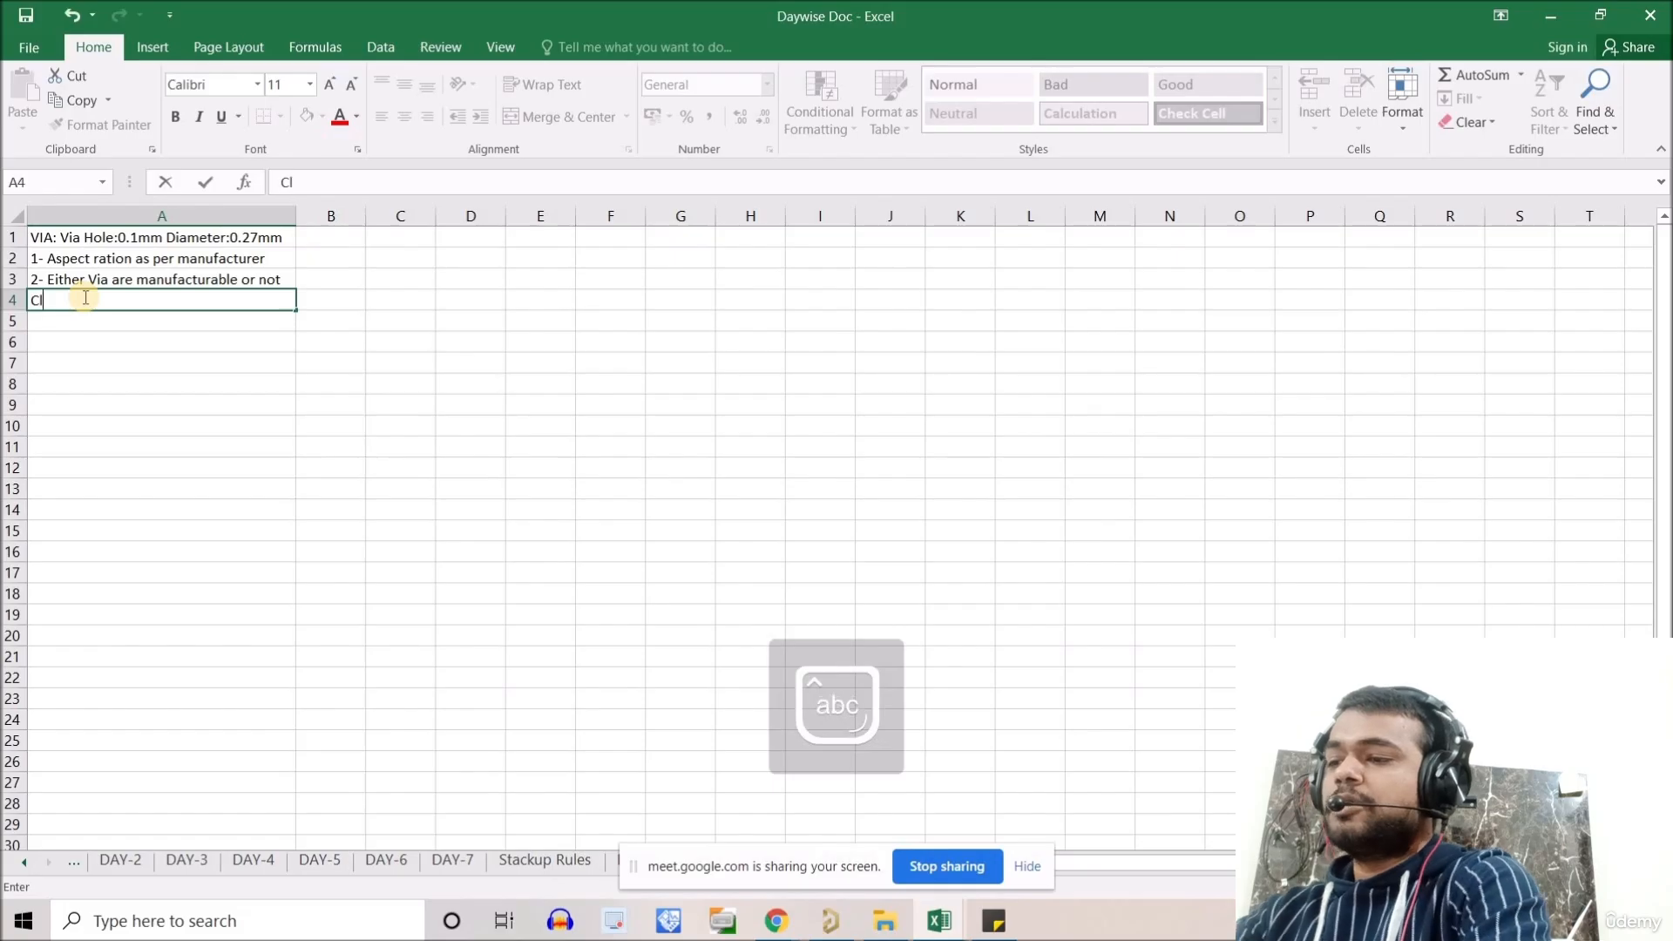
pyautogui.write('earance')
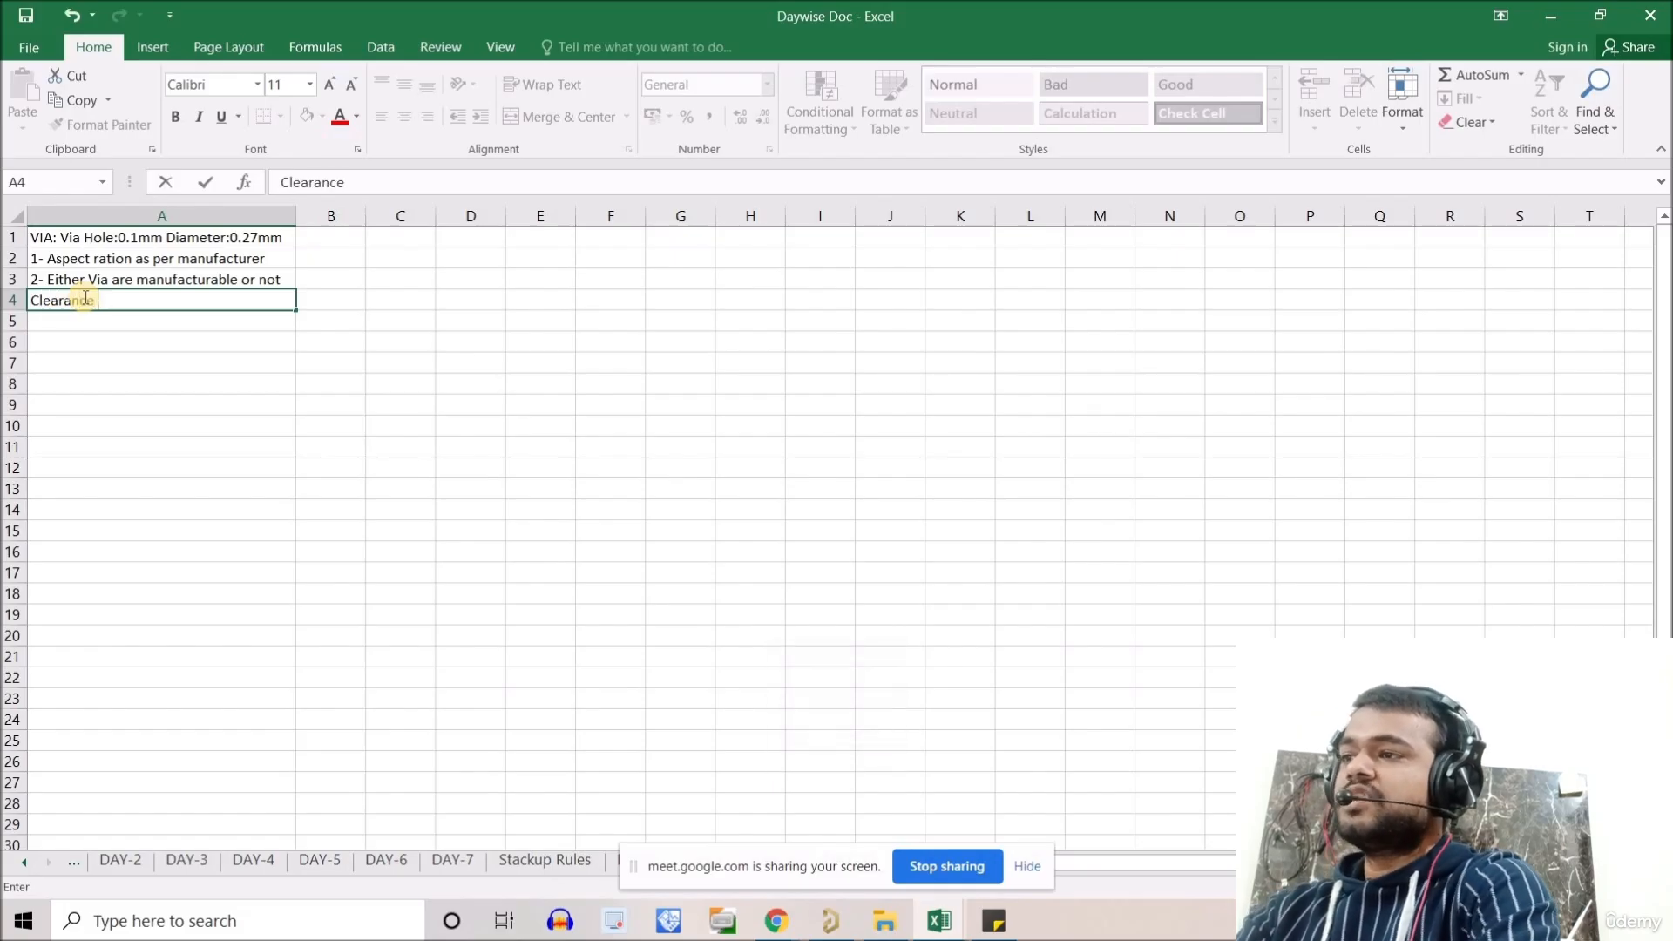
pyautogui.press('capslock')
pyautogui.press('capslock')
pyautogui.write('0.1mm b/w')
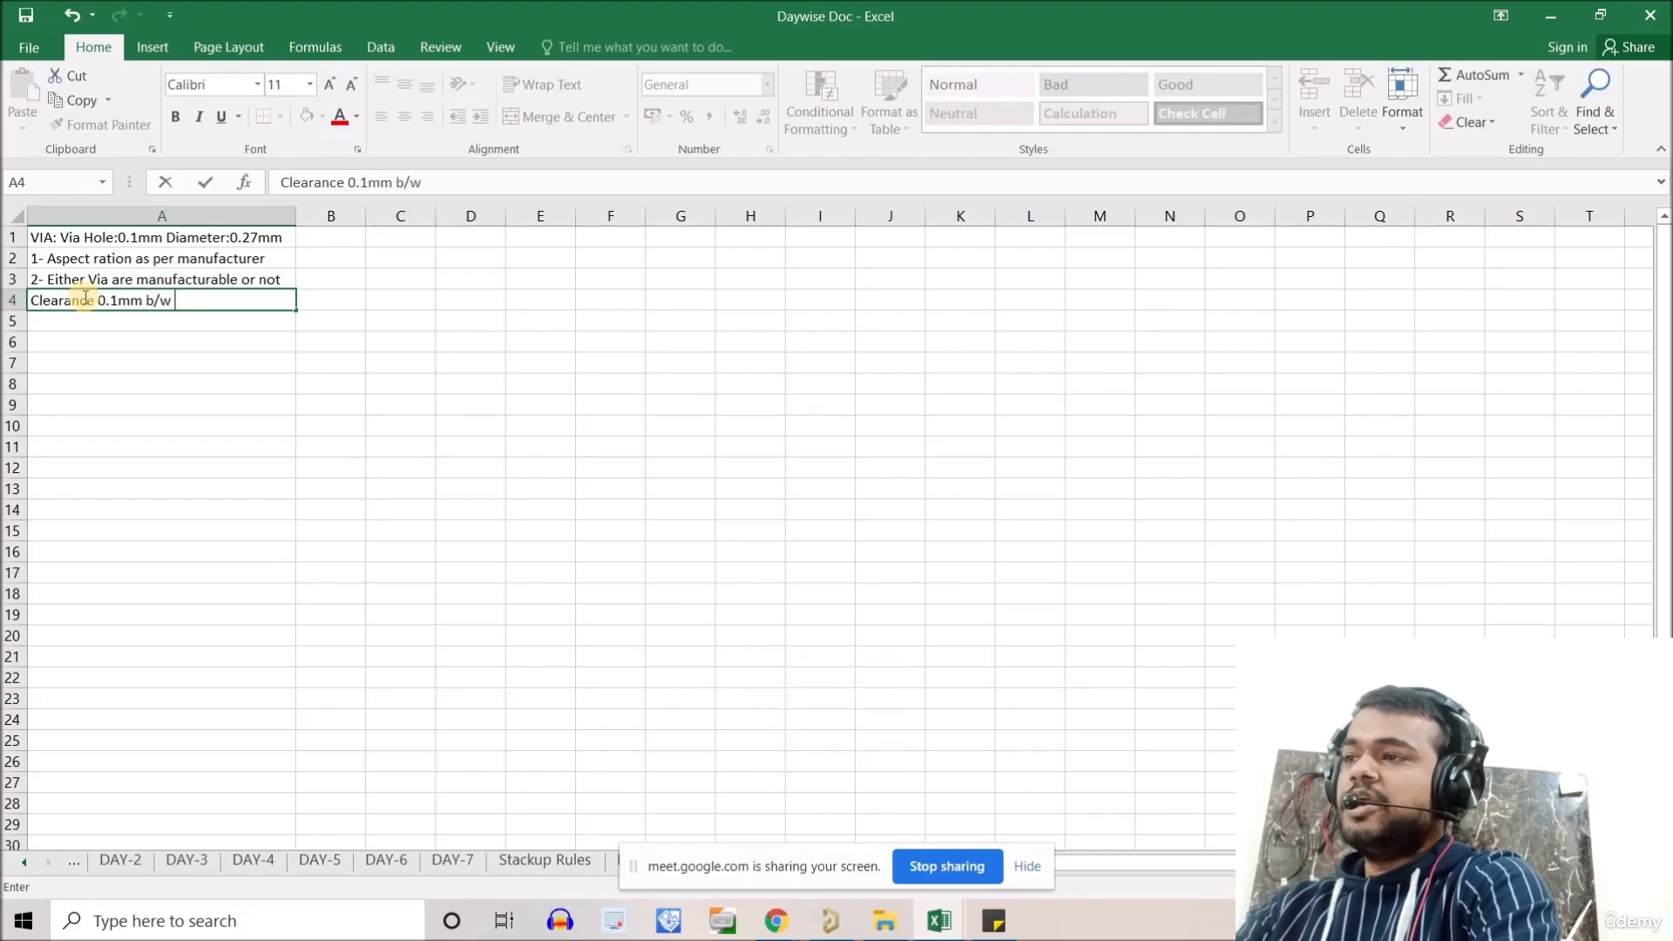
pyautogui.press('capslock')
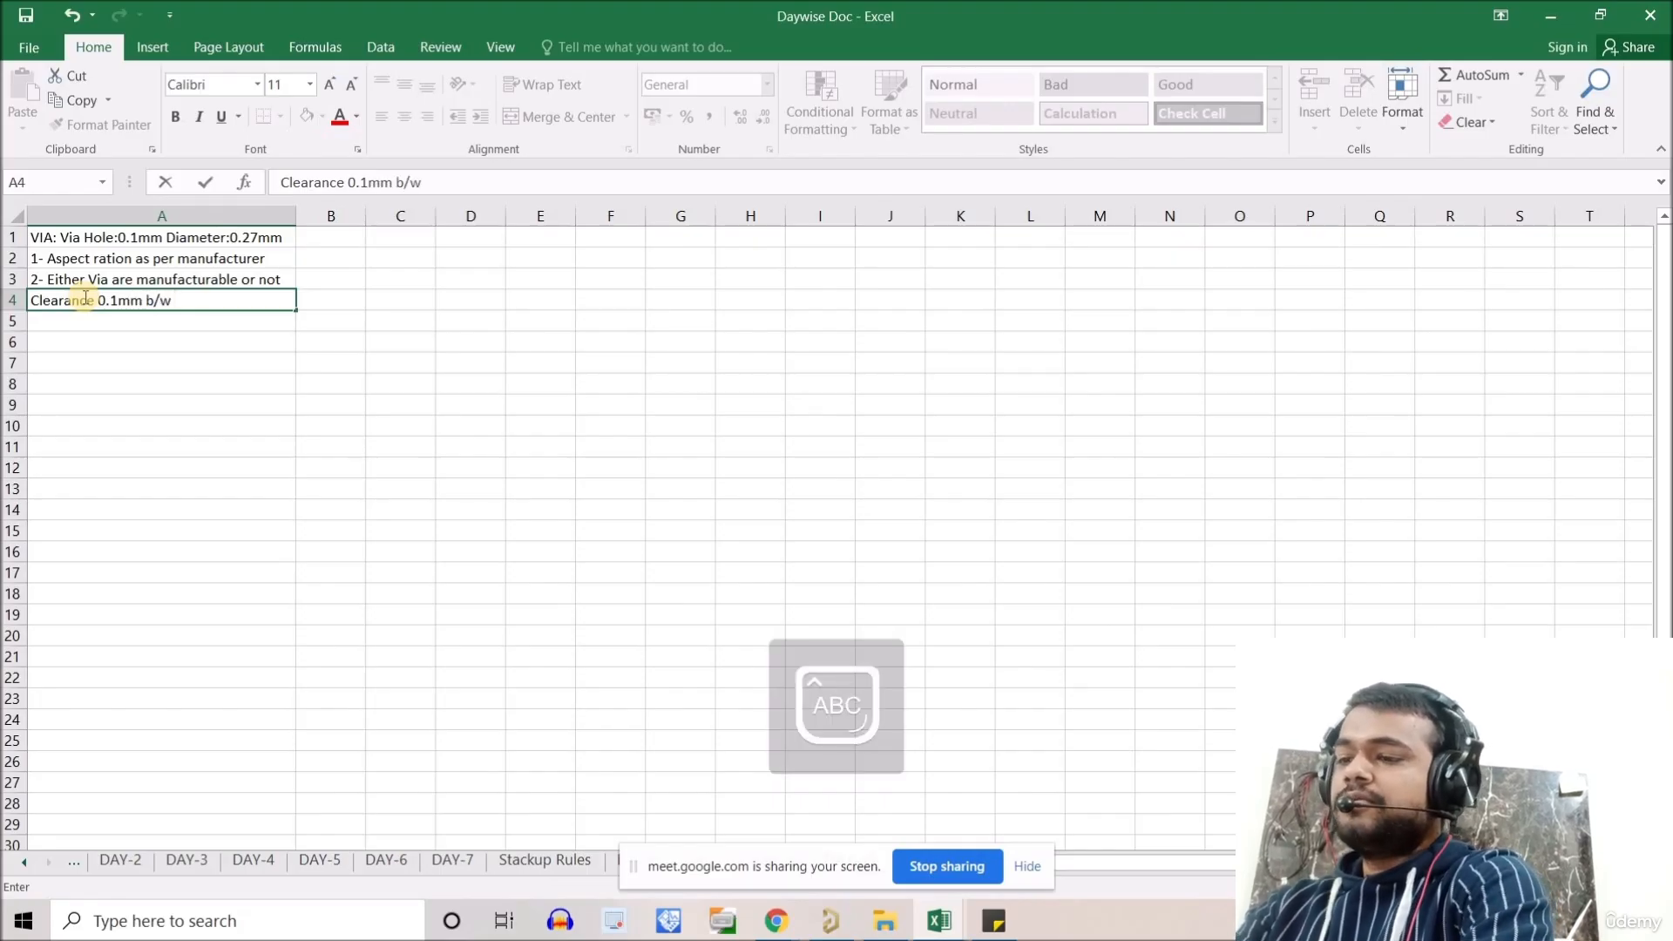
pyautogui.write('IA')
pyautogui.press('capslock')
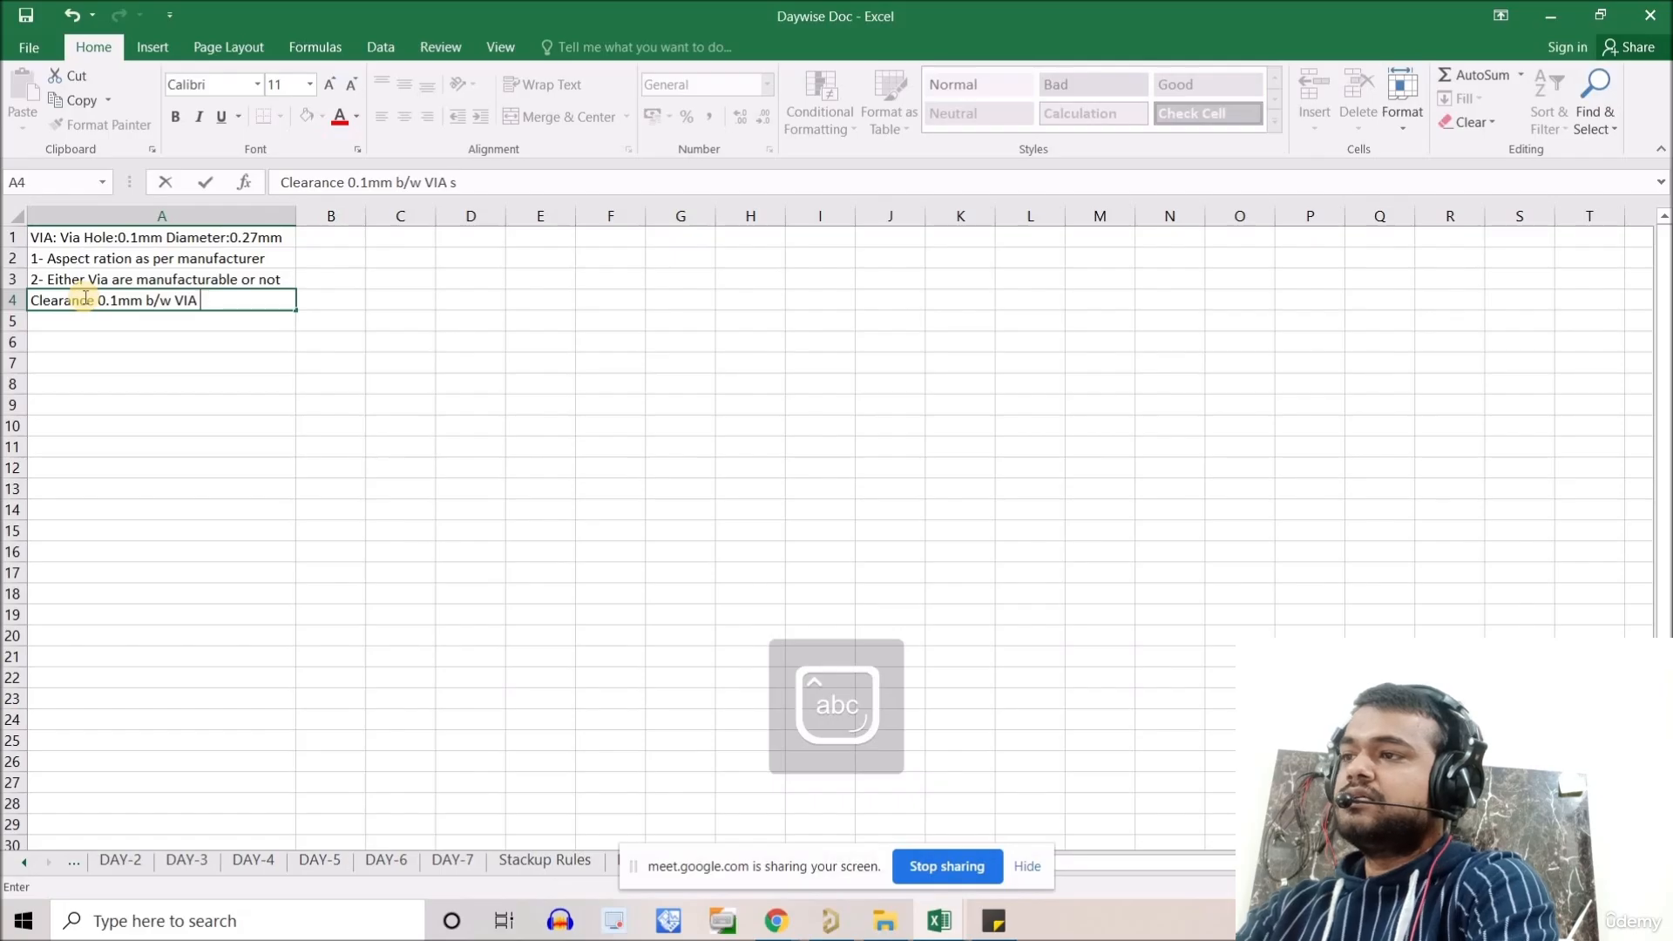
pyautogui.write('ans The')
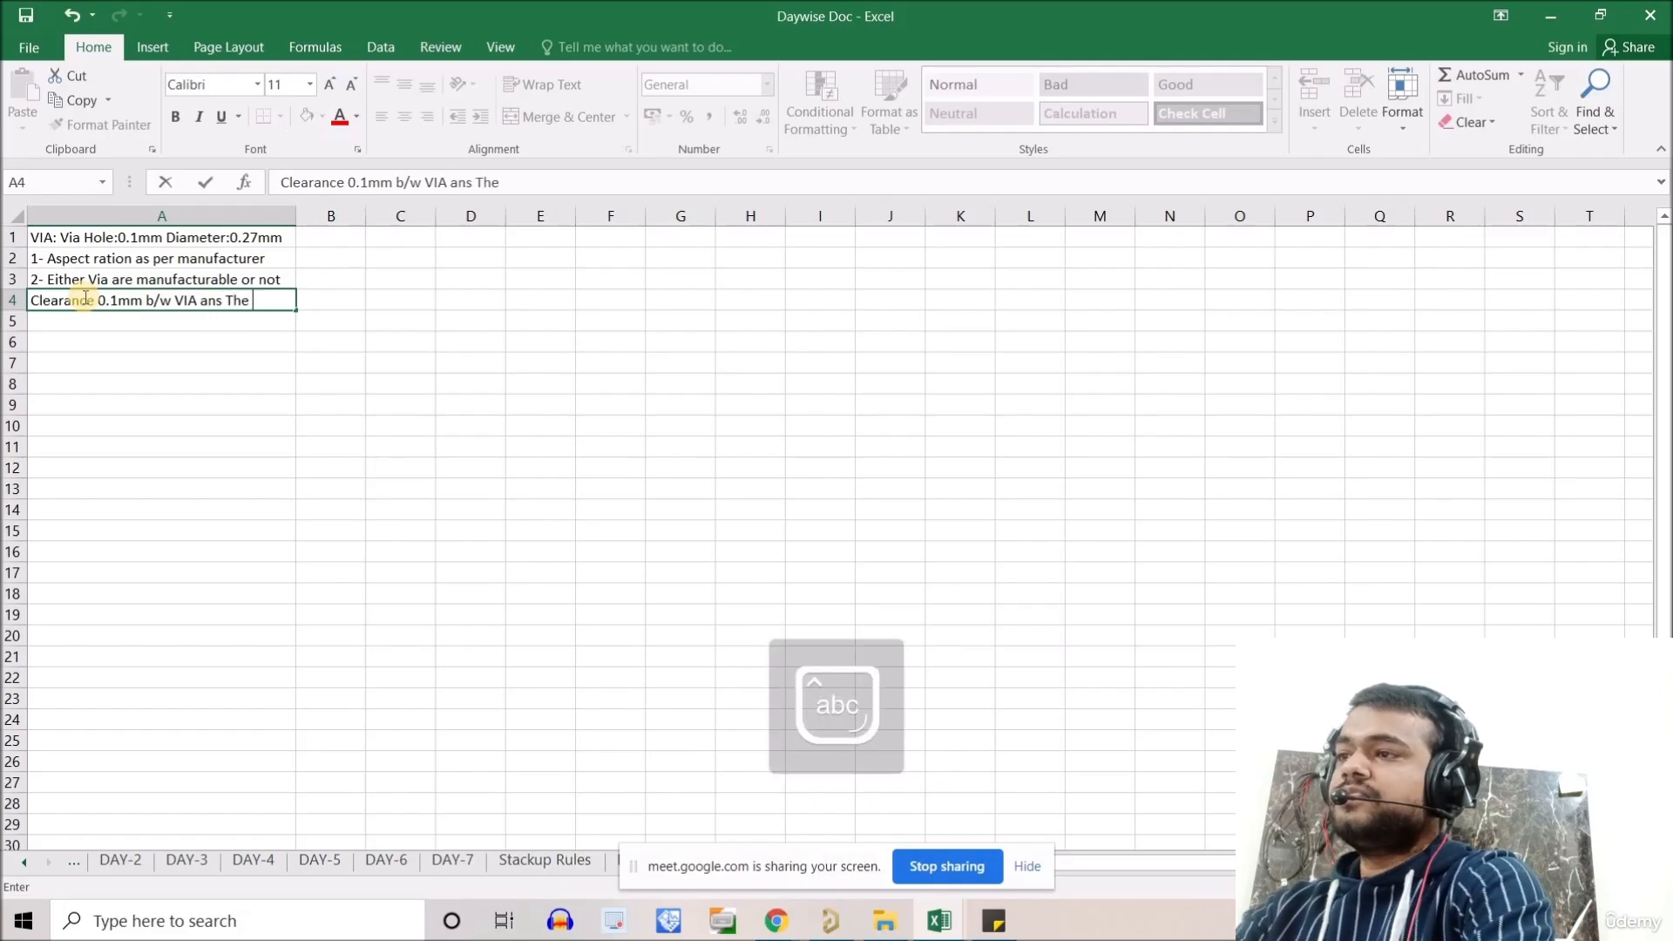
pyautogui.write(' P')
pyautogui.press('capslock')
pyautogui.write('ad')
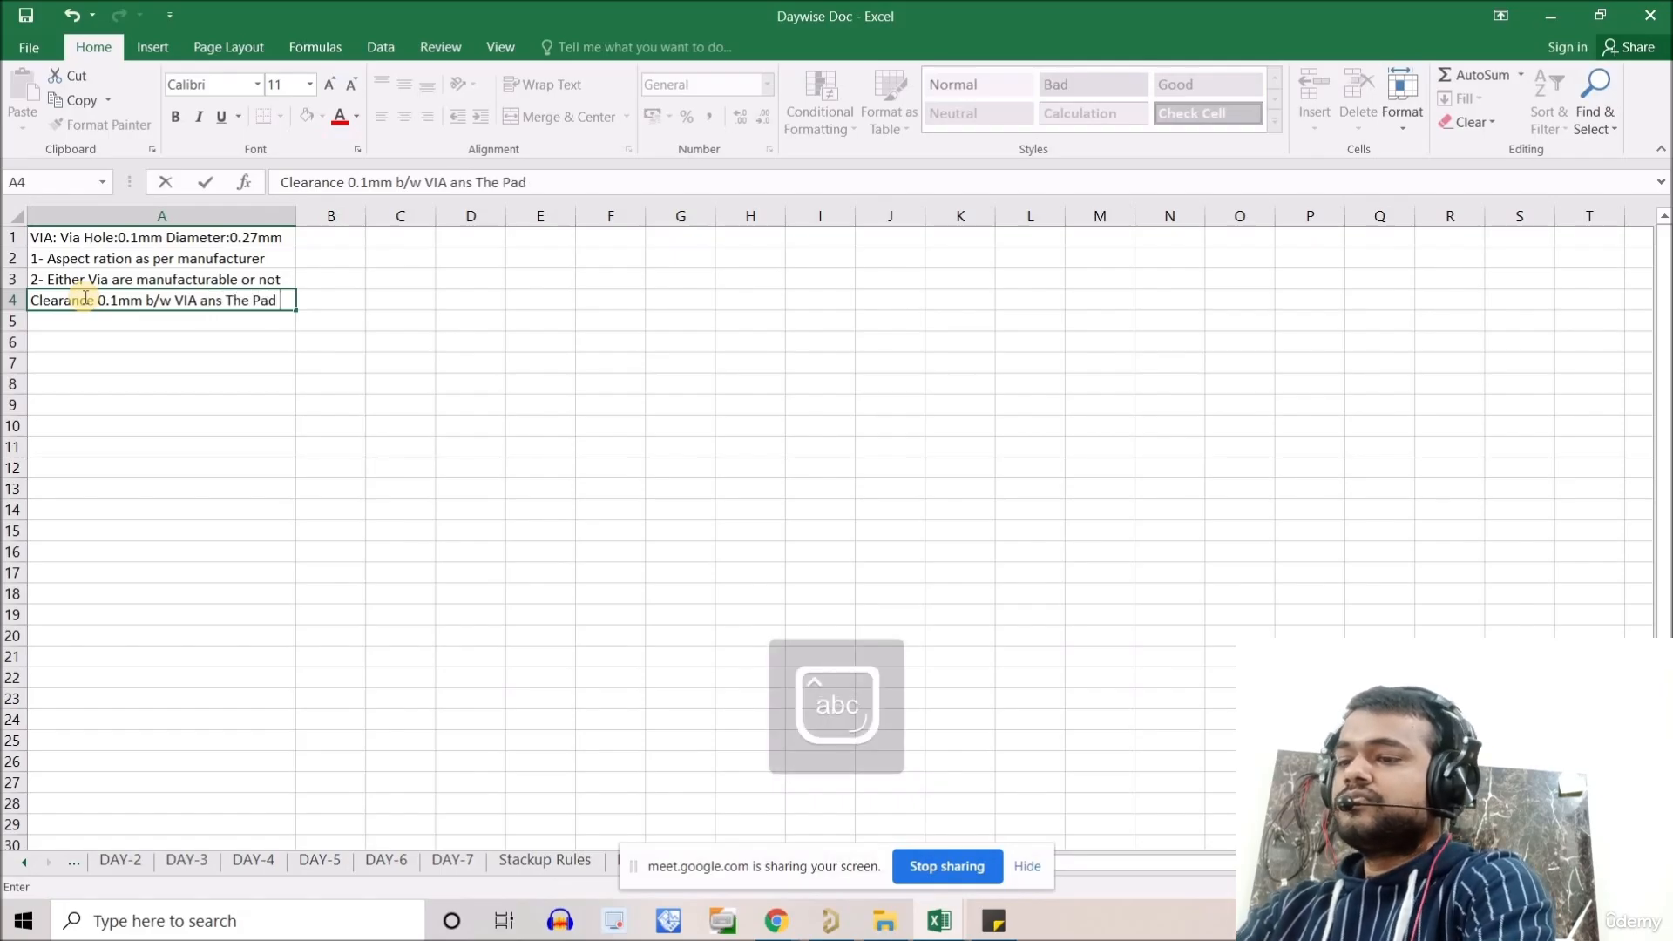
pyautogui.click(116, 362)
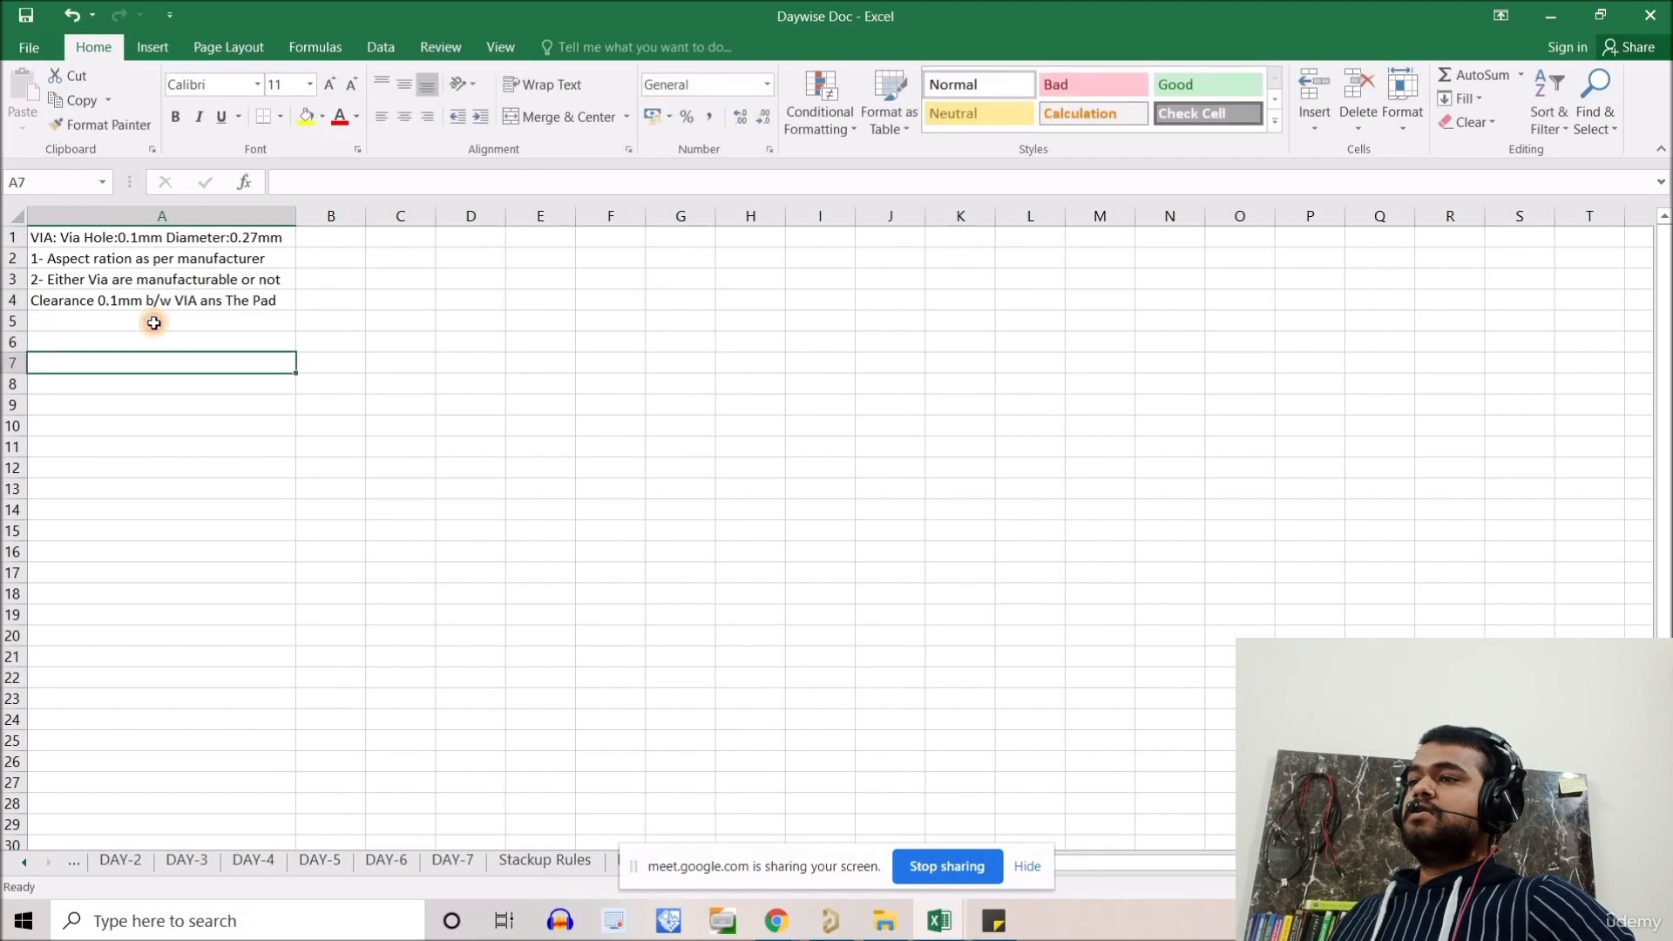
pyautogui.click(153, 323)
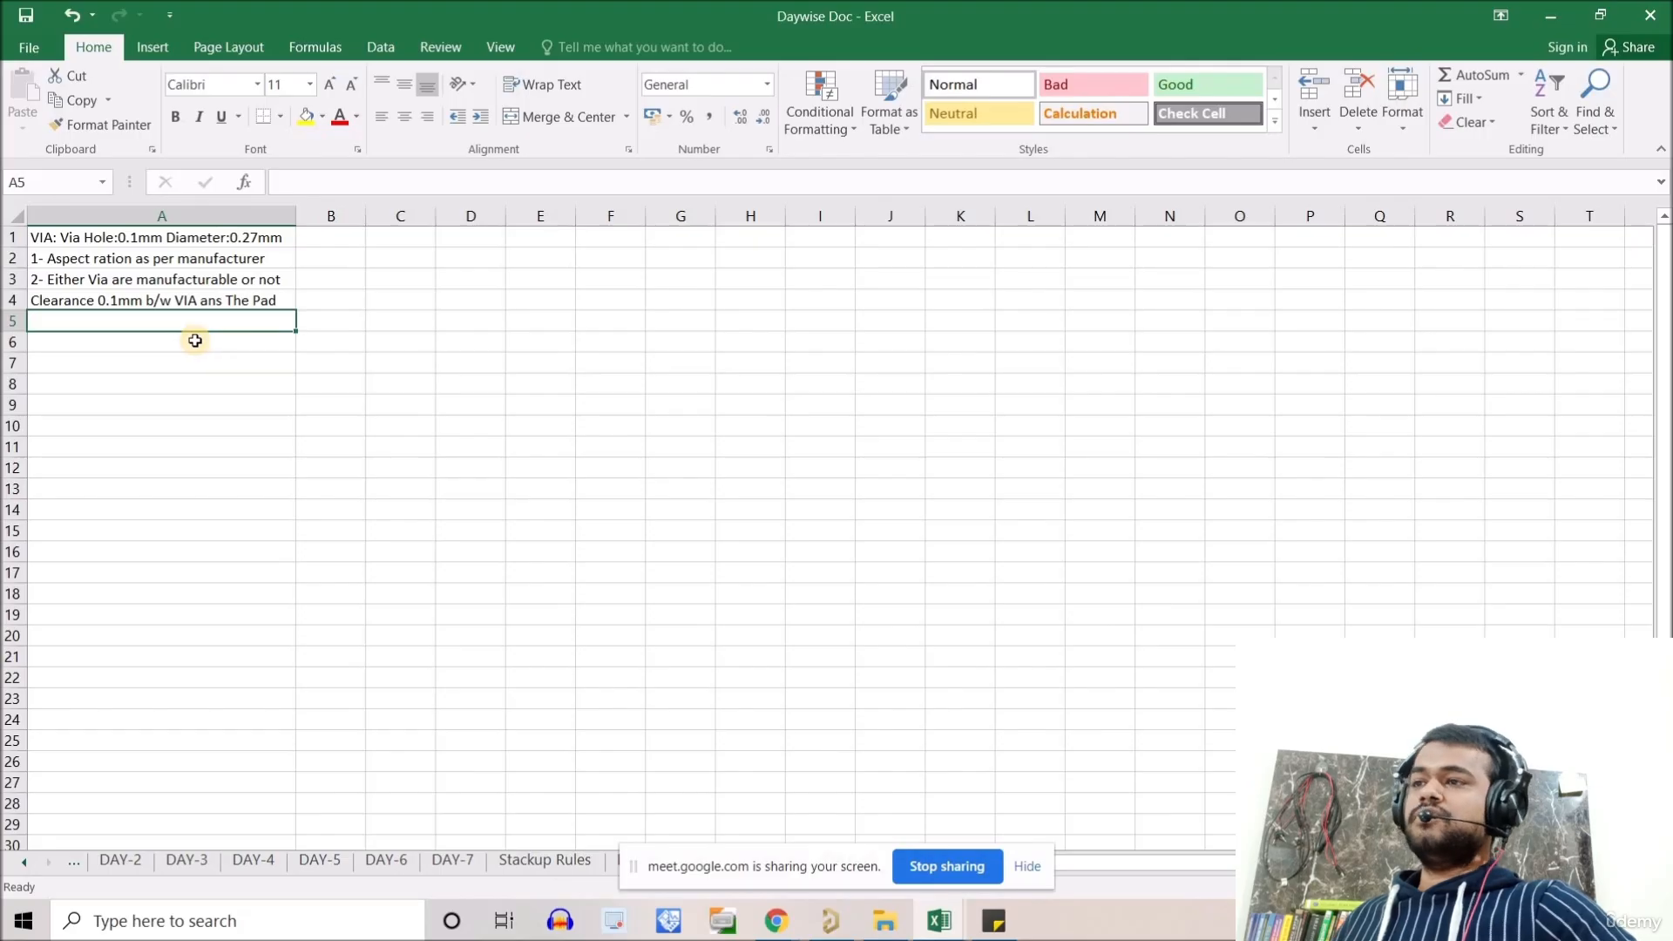
# Return to the PCB layout in Altium Designer and examine the processor's BGA pads around W15 and the space between them.
pyautogui.click(1559, 13)
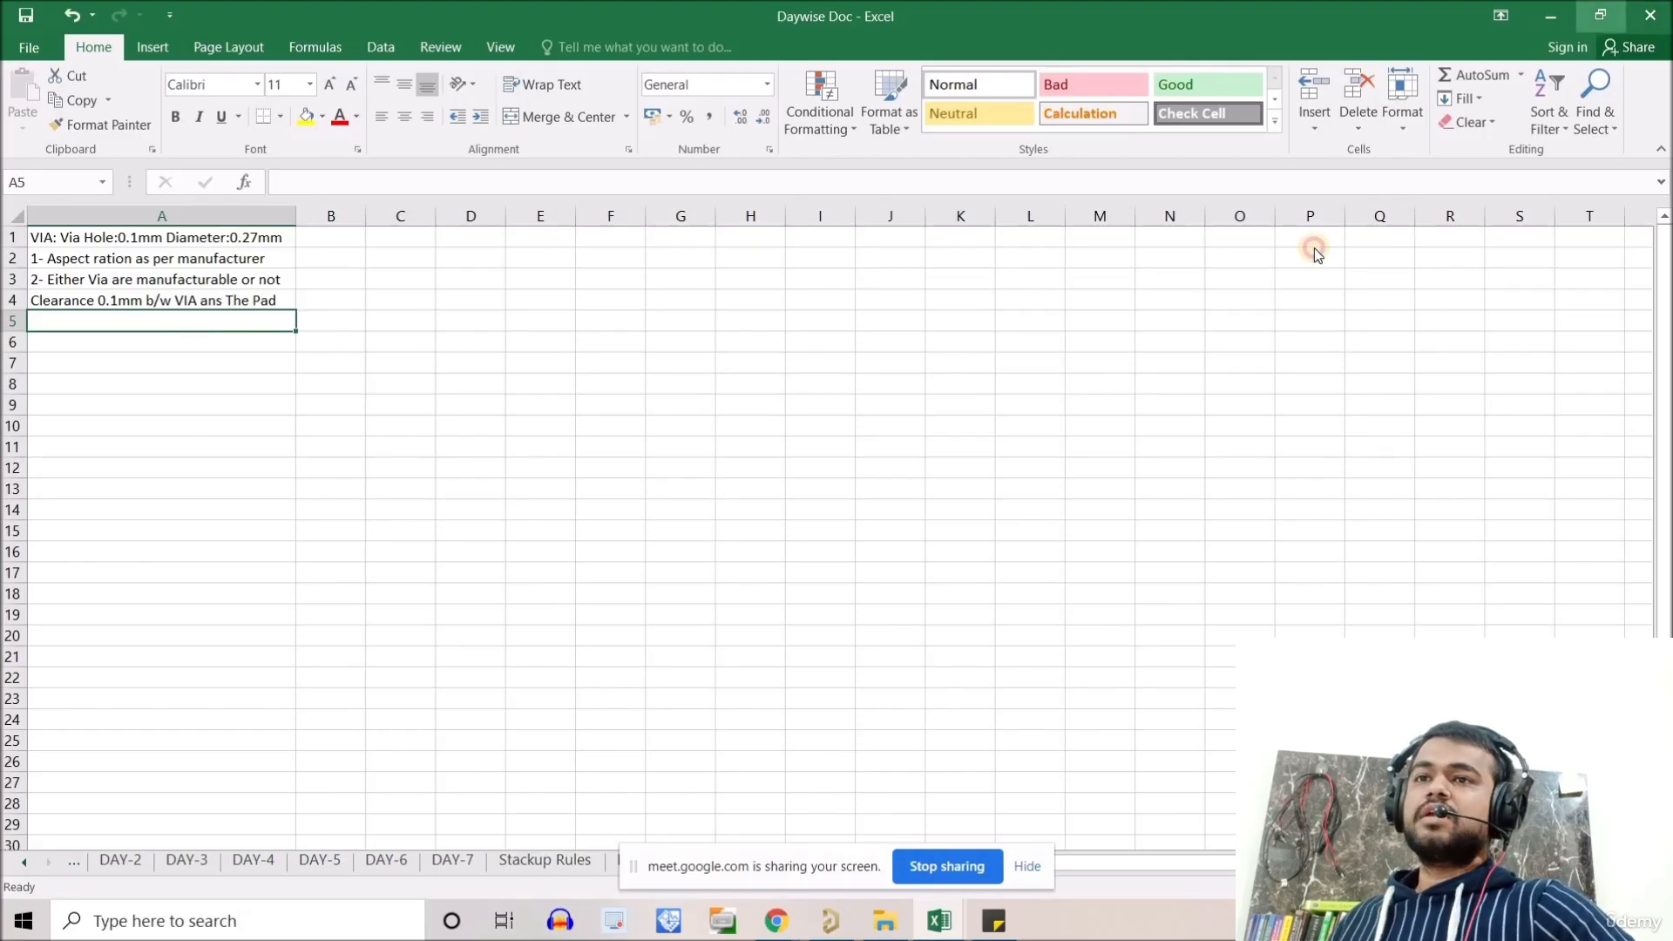
pyautogui.keyDown('ctrl'); pyautogui.scroll(-1, 871, 520); pyautogui.keyUp('ctrl')
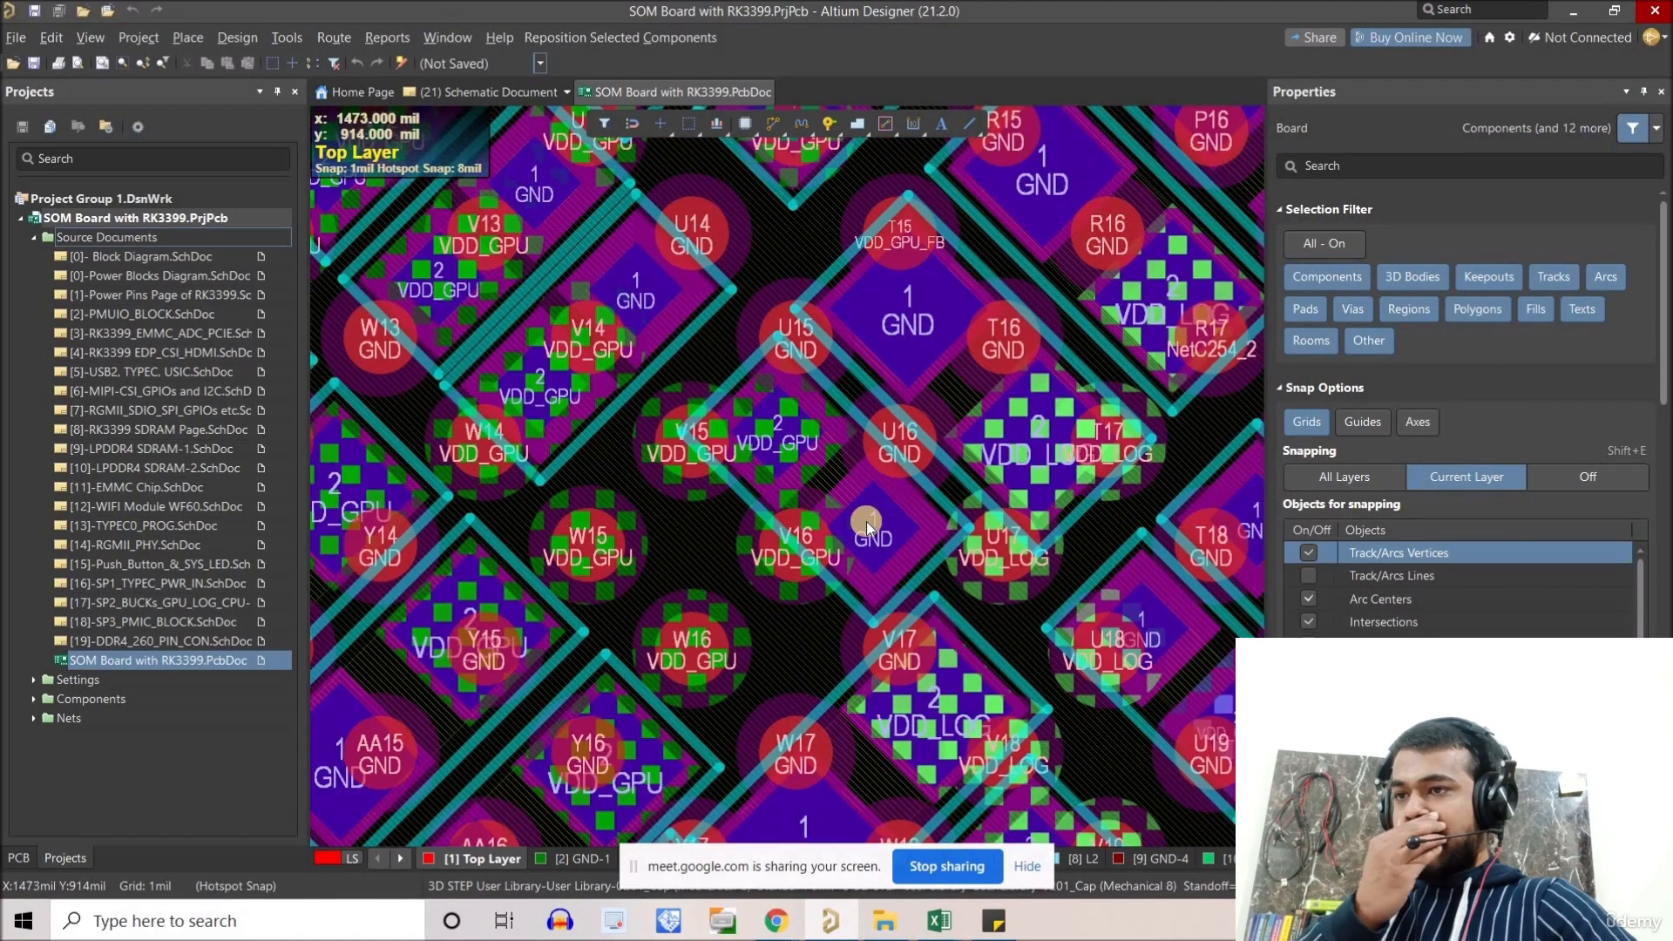
pyautogui.keyDown('ctrl'); pyautogui.scroll(-2, 861, 532); pyautogui.keyUp('ctrl')
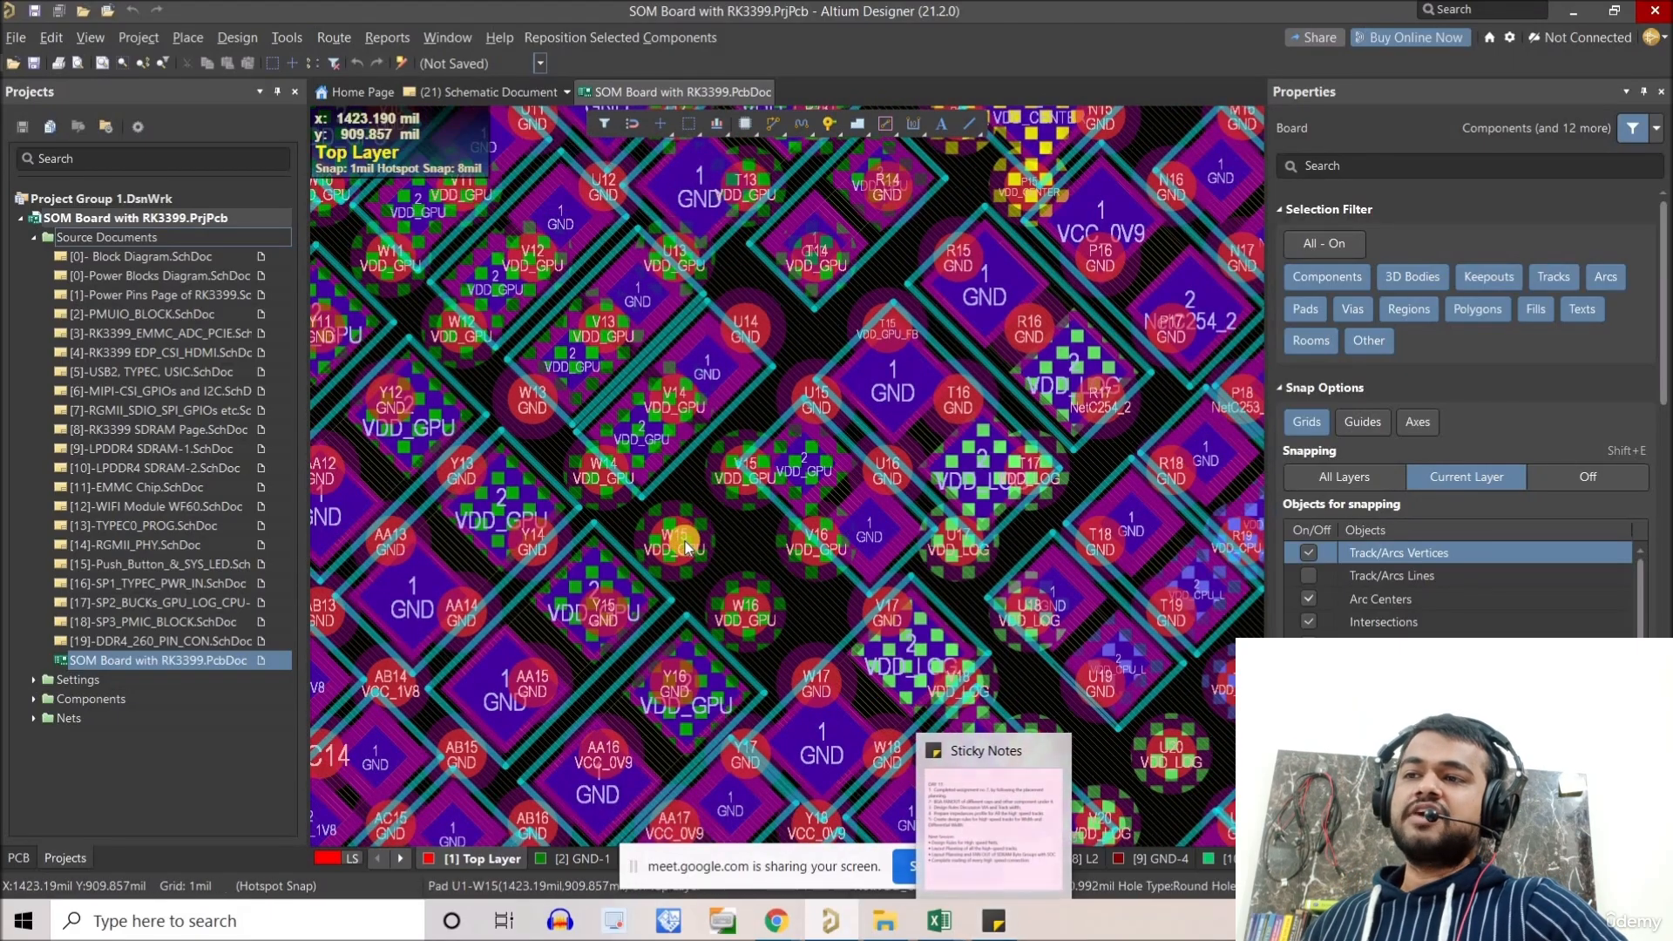
pyautogui.keyDown('ctrl'); pyautogui.scroll(1, 686, 547); pyautogui.keyUp('ctrl')
pyautogui.keyDown('ctrl'); pyautogui.scroll(2, 686, 547); pyautogui.keyUp('ctrl')
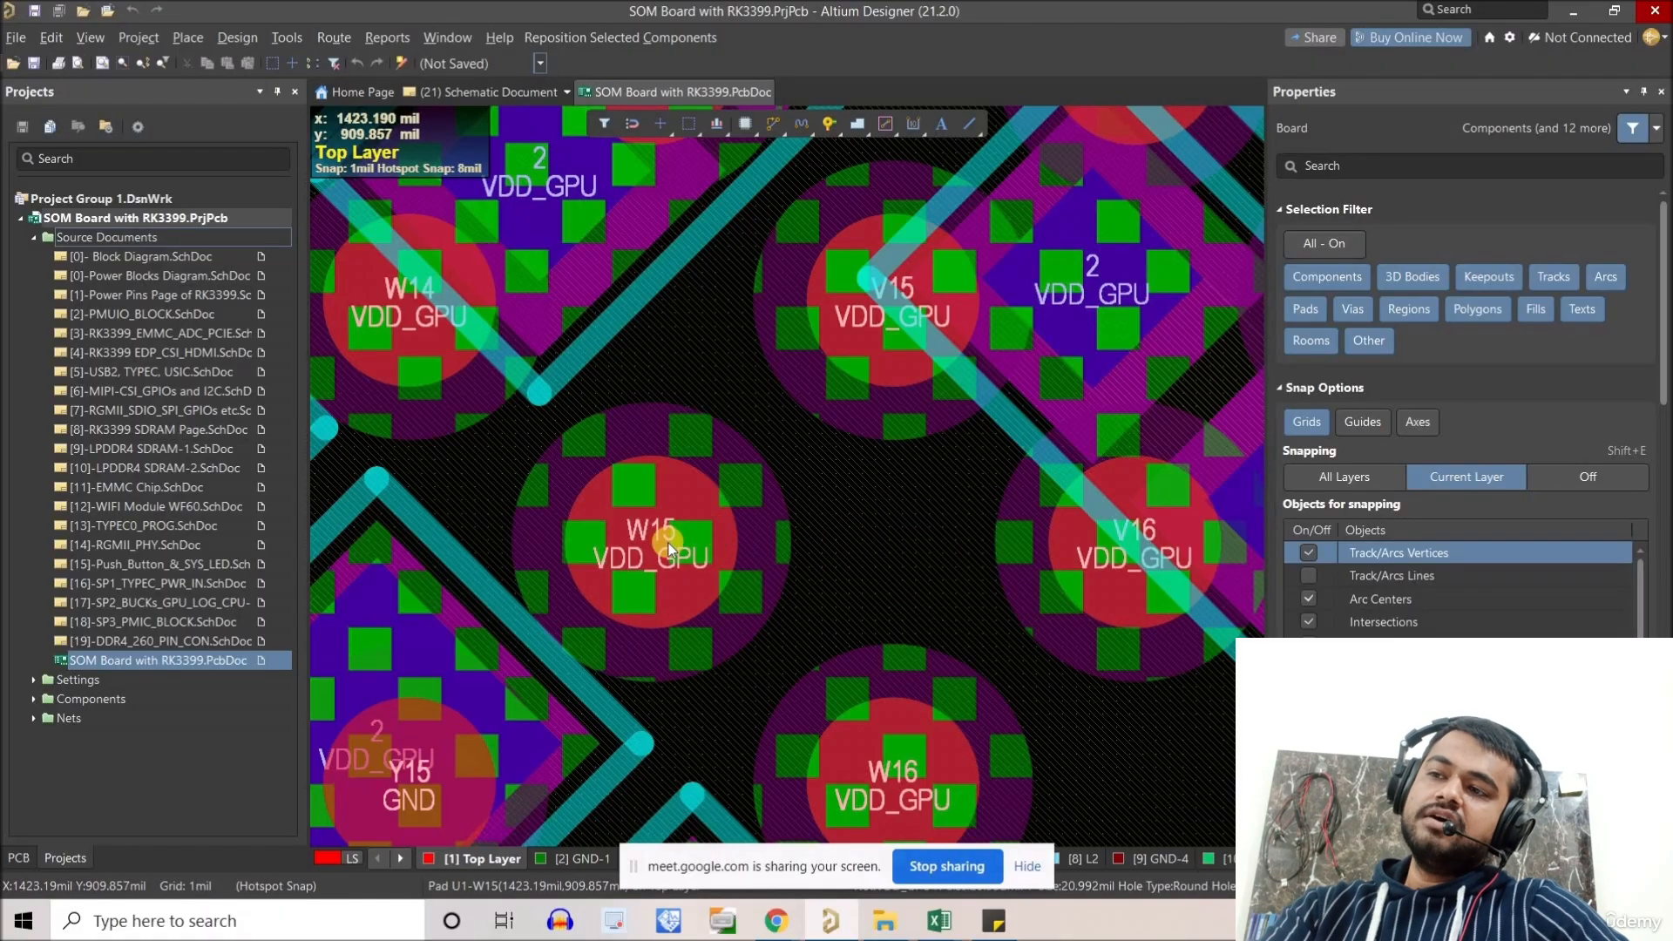
pyautogui.keyDown('ctrl'); pyautogui.scroll(3, 667, 542); pyautogui.keyUp('ctrl')
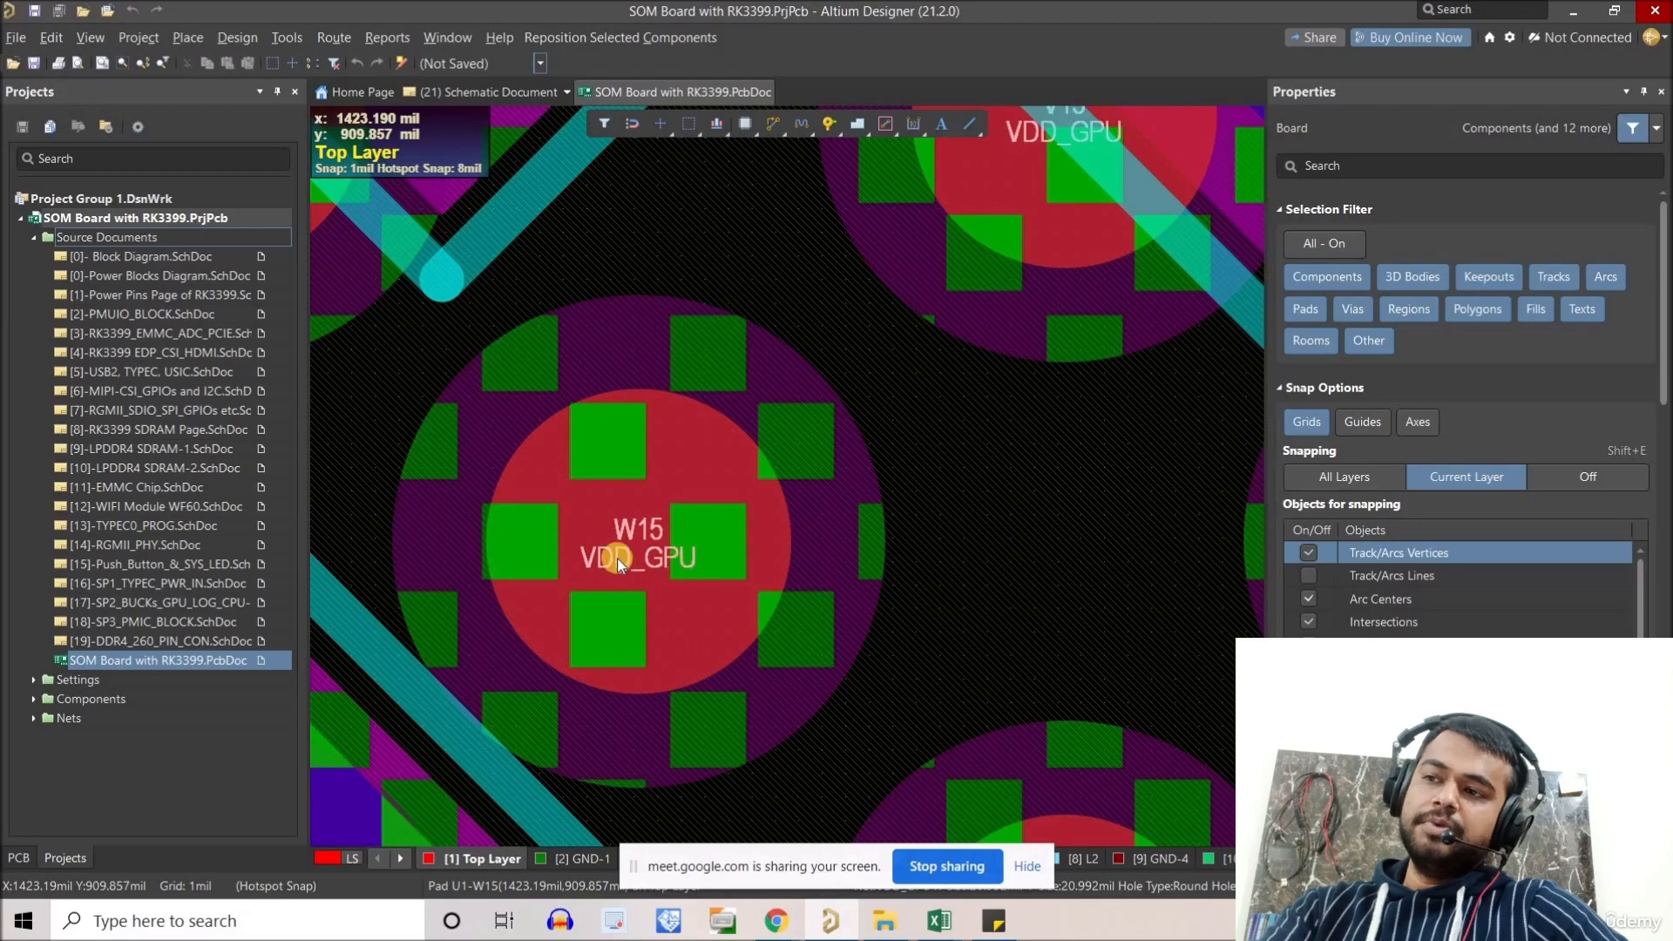
pyautogui.keyDown('ctrl'); pyautogui.scroll(-3, 617, 558); pyautogui.keyUp('ctrl')
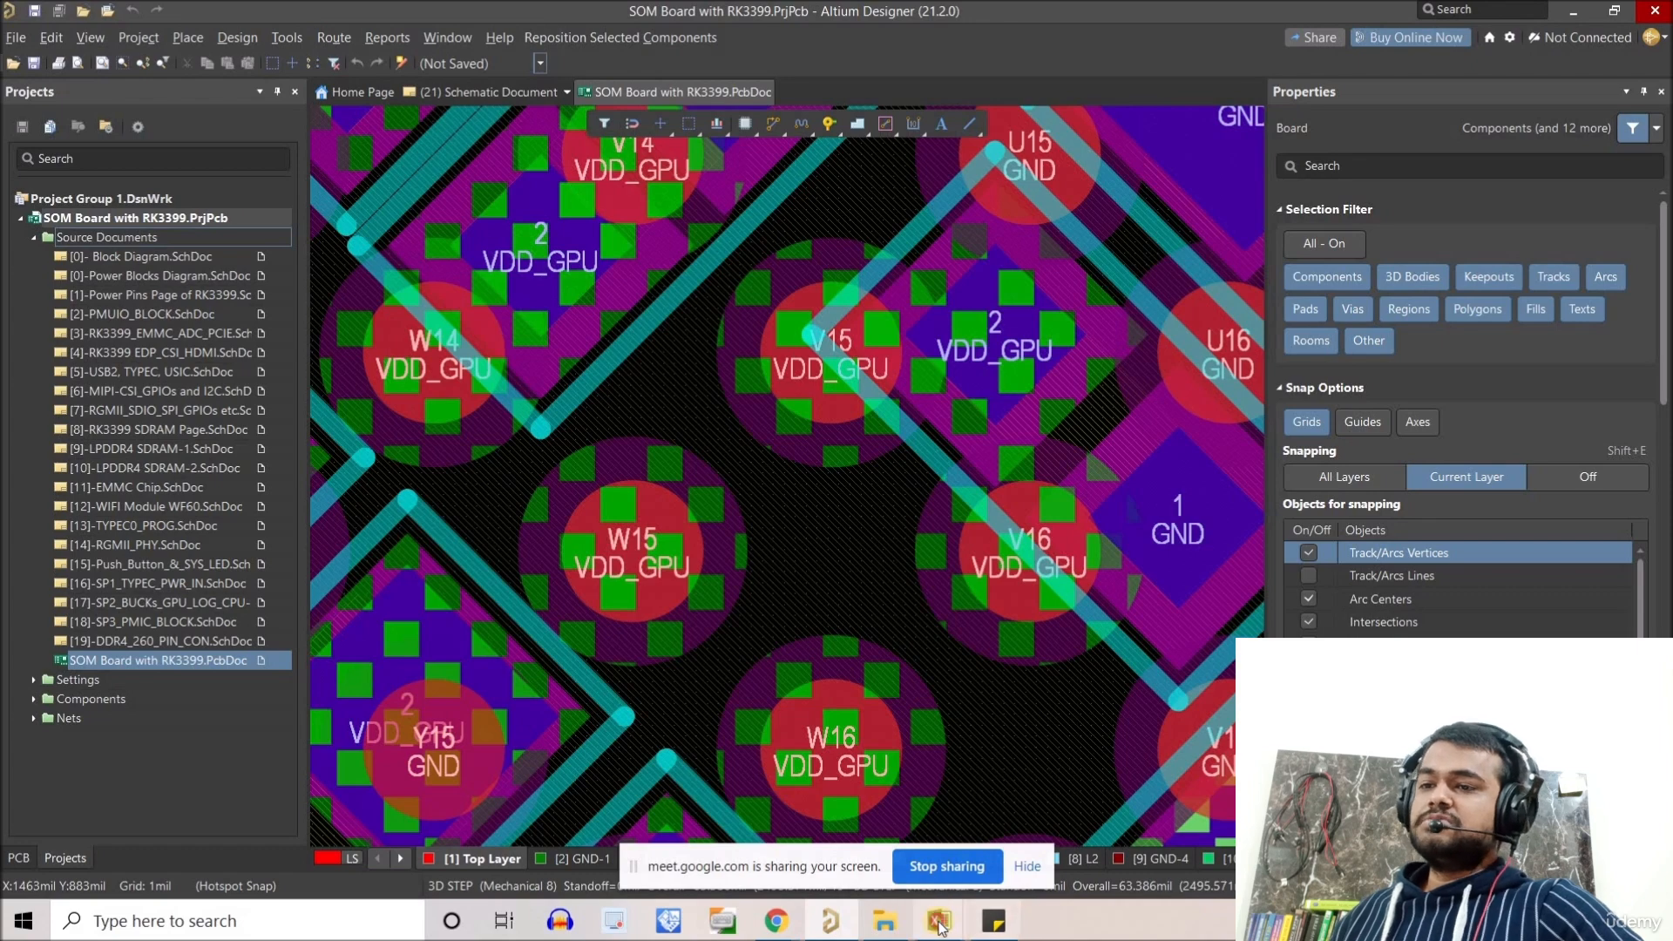
# Review the via and clearance notes in the Daywise Doc workbook, and return to the PCB layout around pads W15 and W16.
pyautogui.click(811, 824)
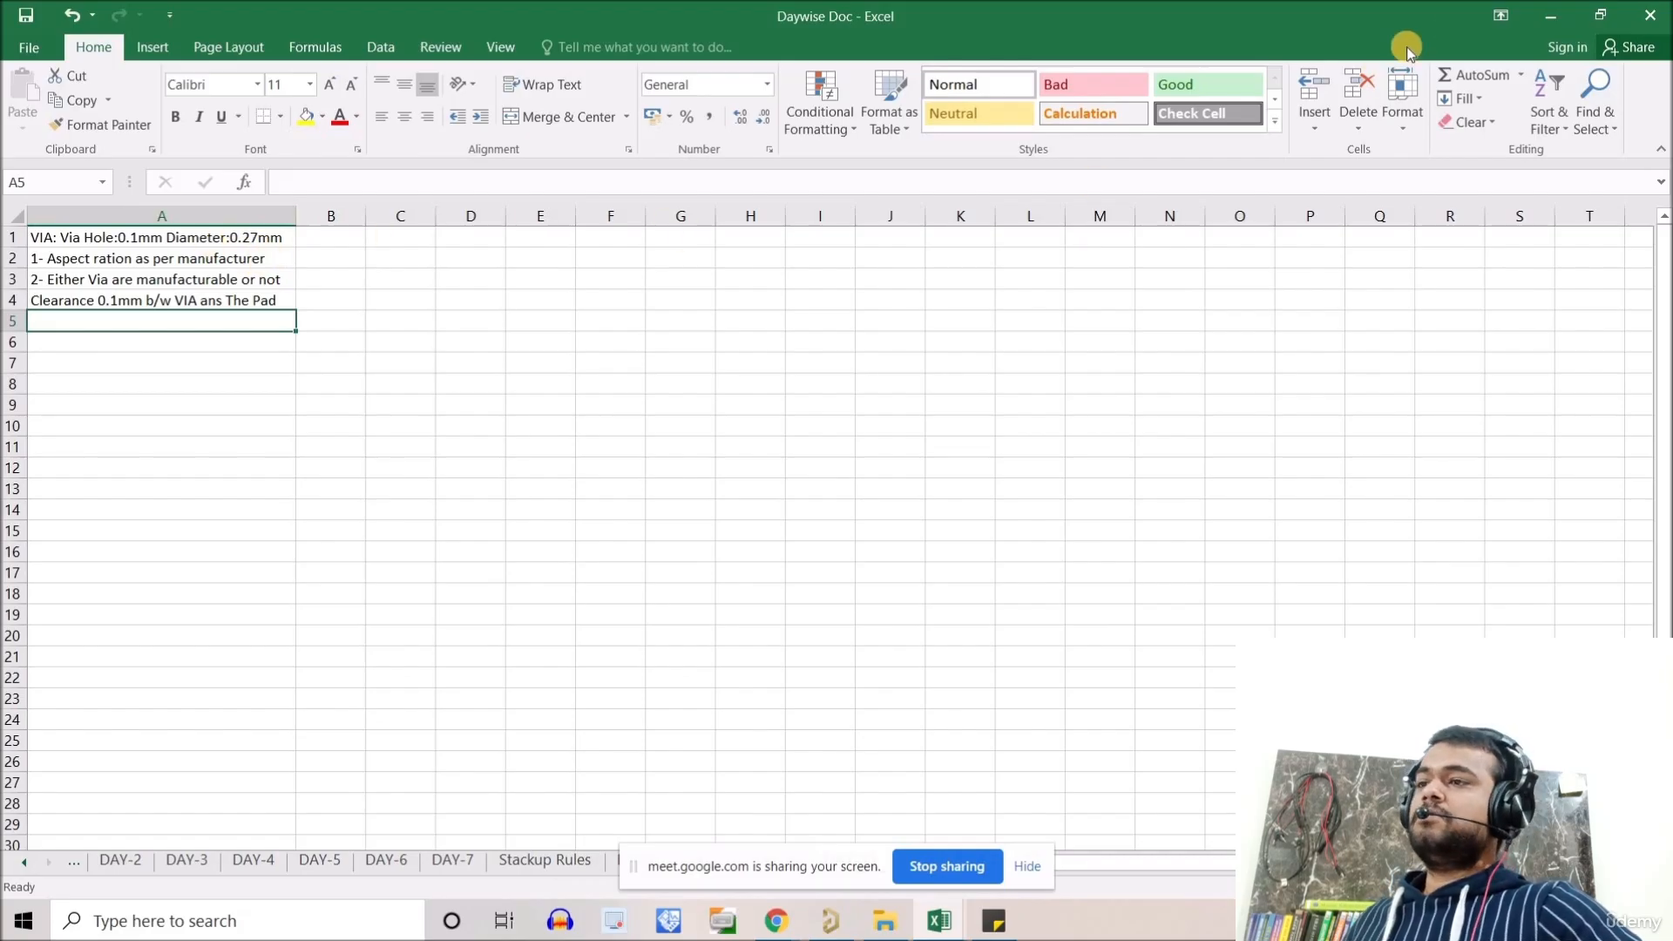
pyautogui.hotkey('alt', 'Tab')
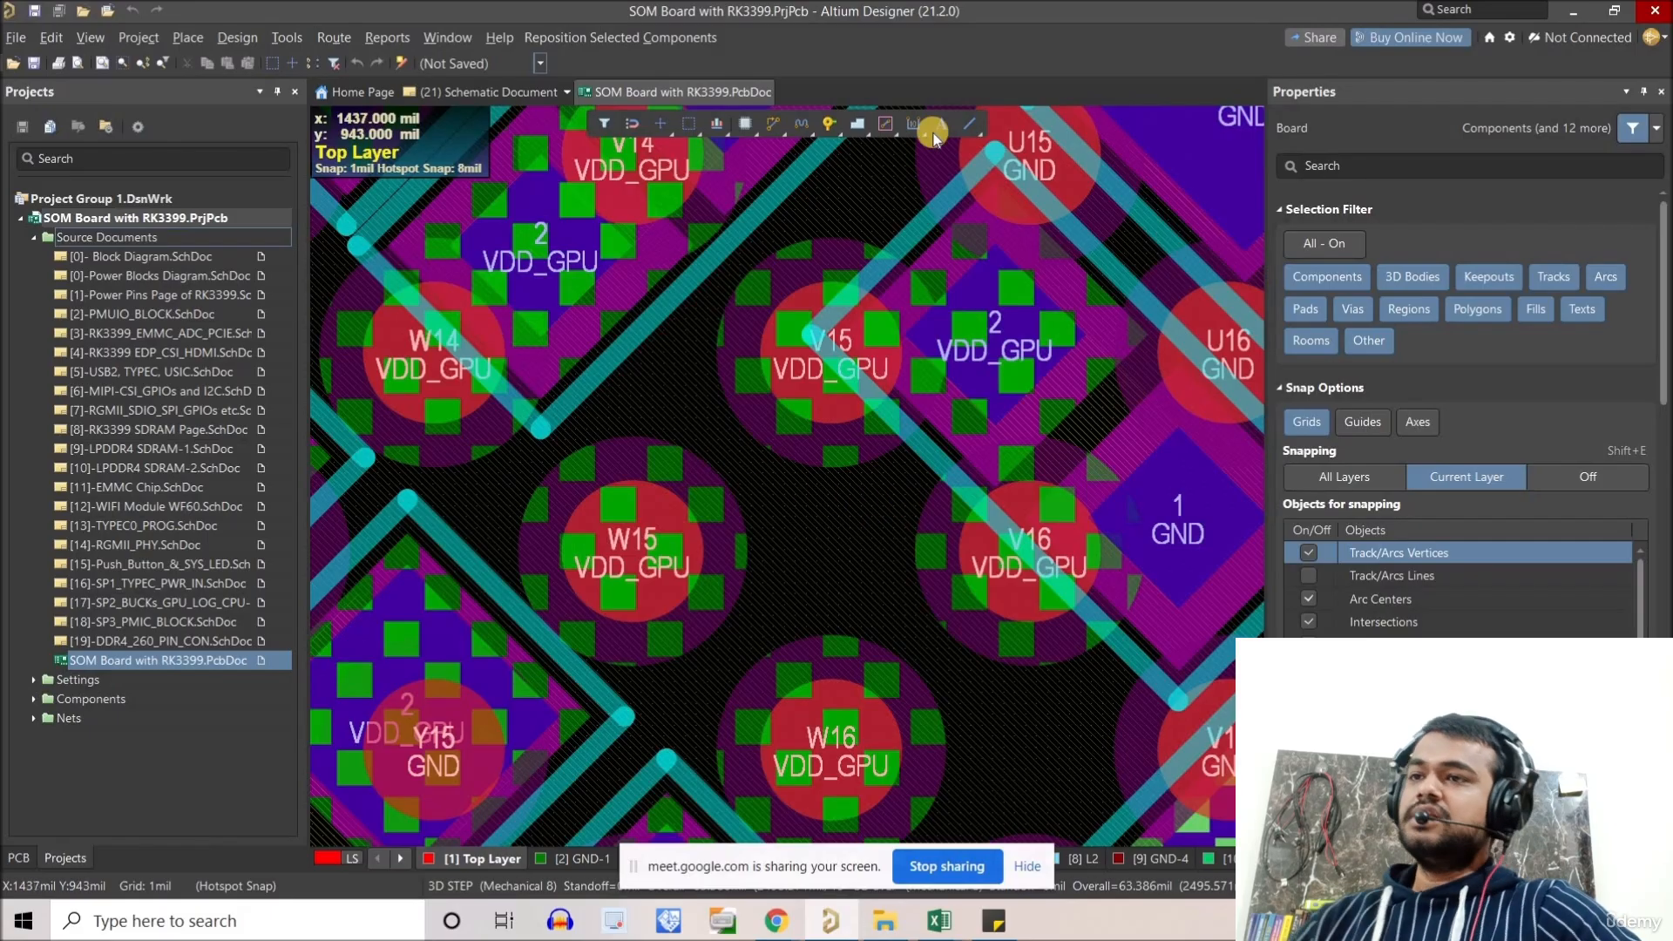
pyautogui.click(778, 126)
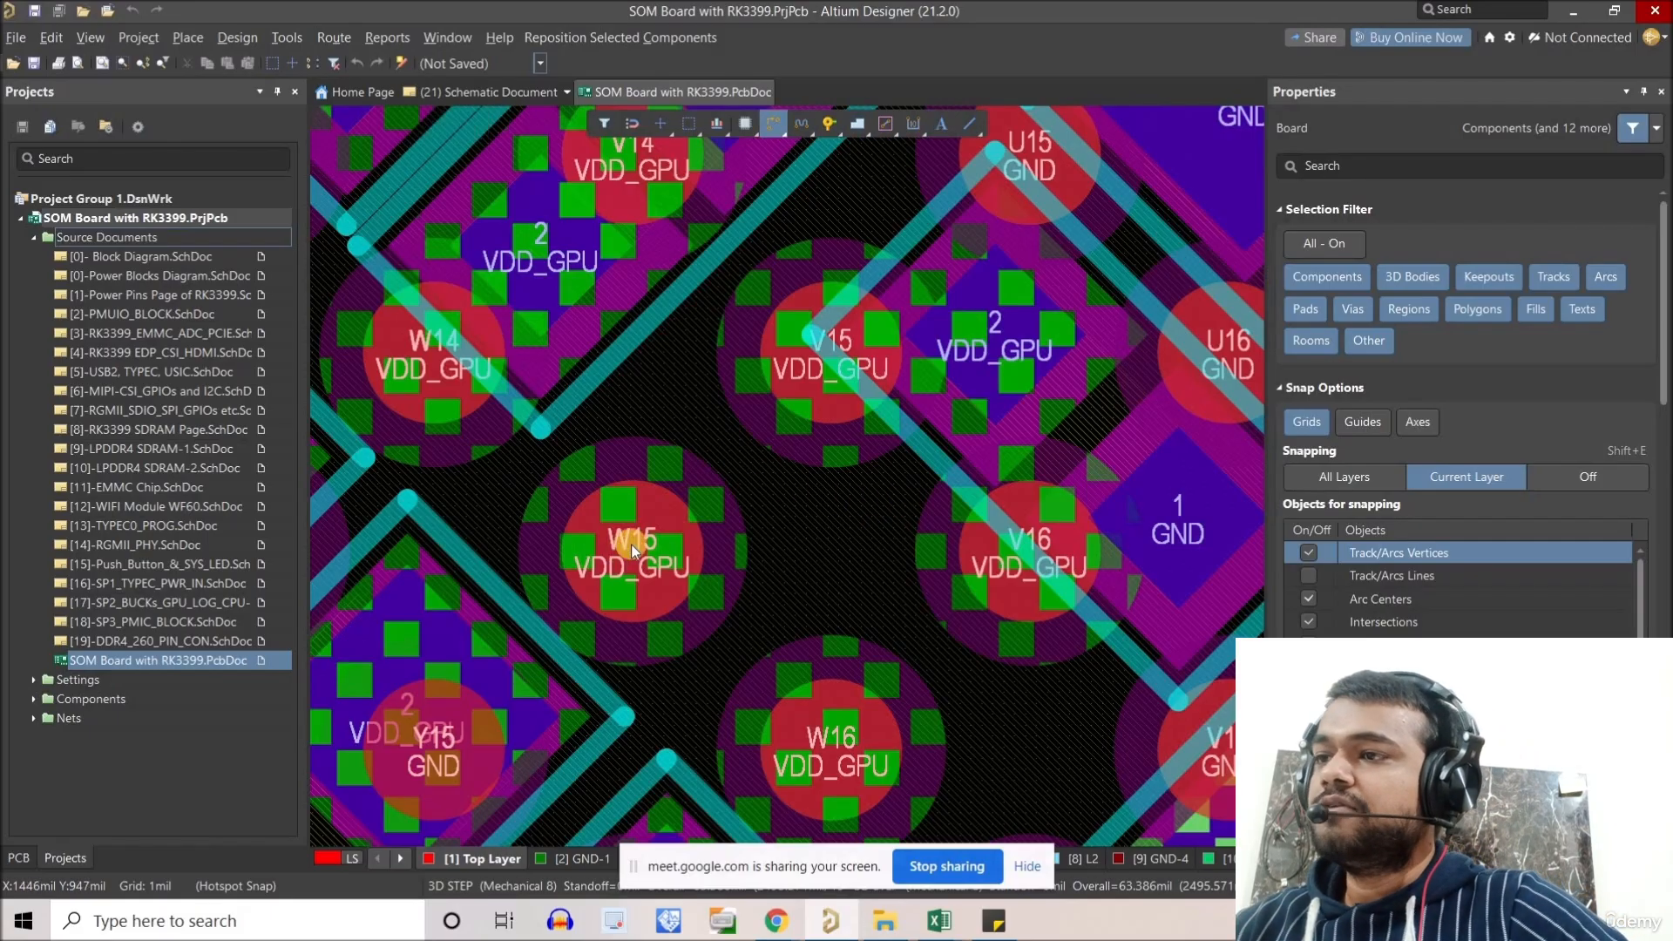
pyautogui.click(828, 125)
pyautogui.keyDown('ctrl'); pyautogui.scroll(-1, 760, 563); pyautogui.keyUp('ctrl')
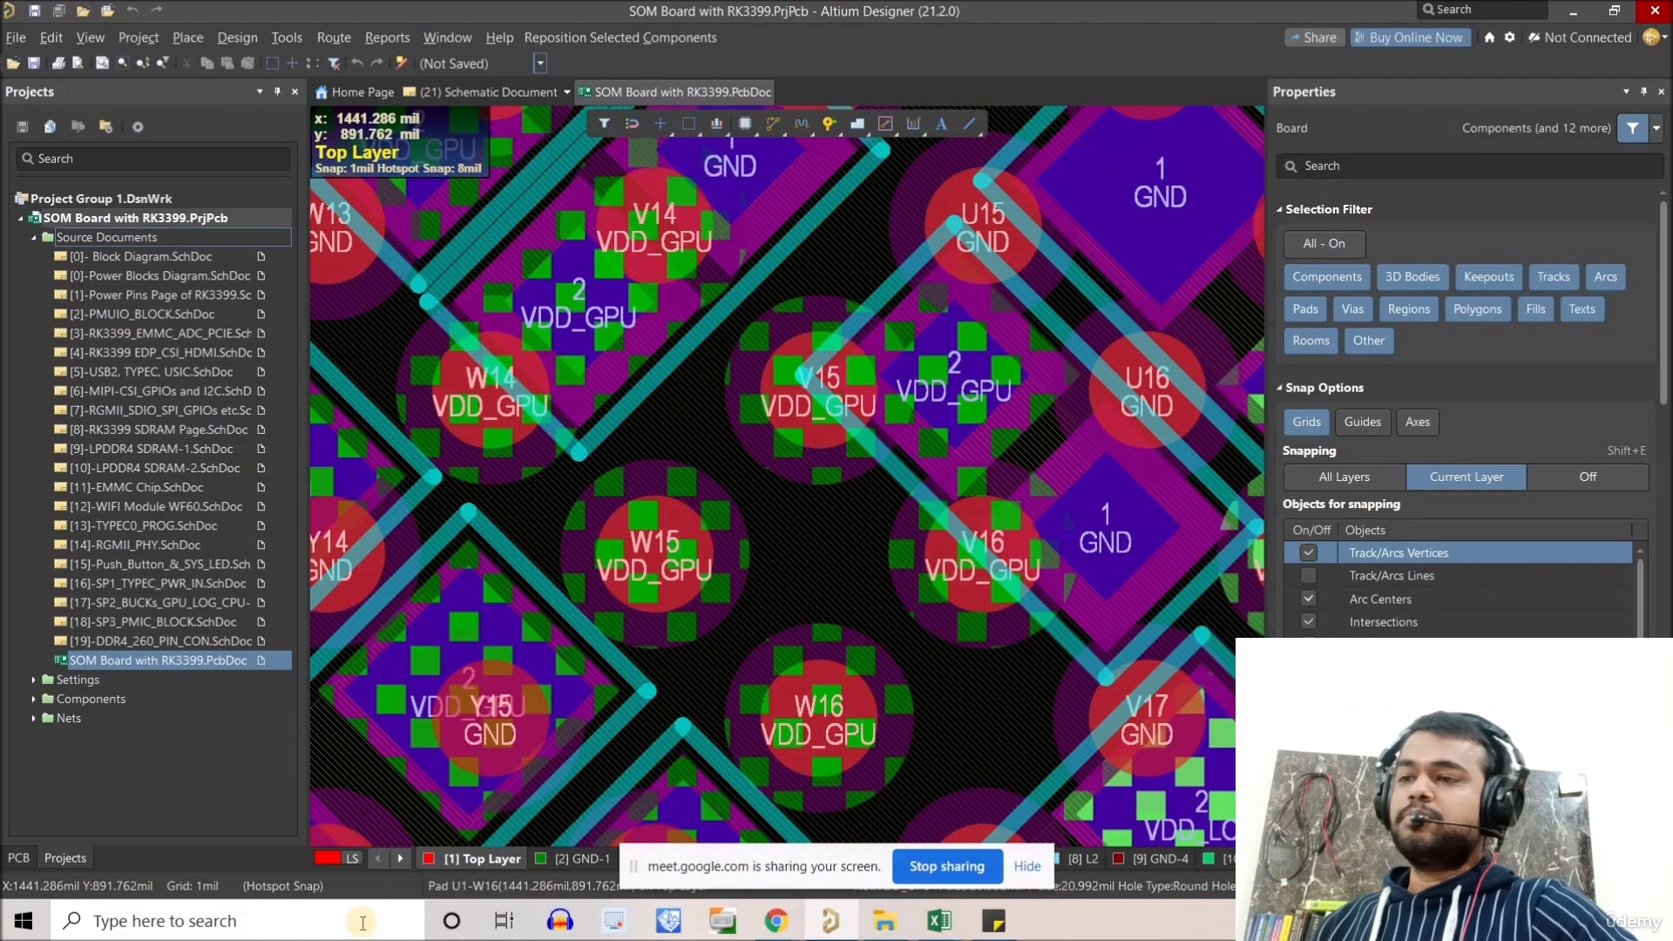
# Open Paint and draw three pad ovals about 65 to 84 px wide, two stacked vertically and one to the right of the upper one.
pyautogui.click(332, 930)
pyautogui.write('paint')
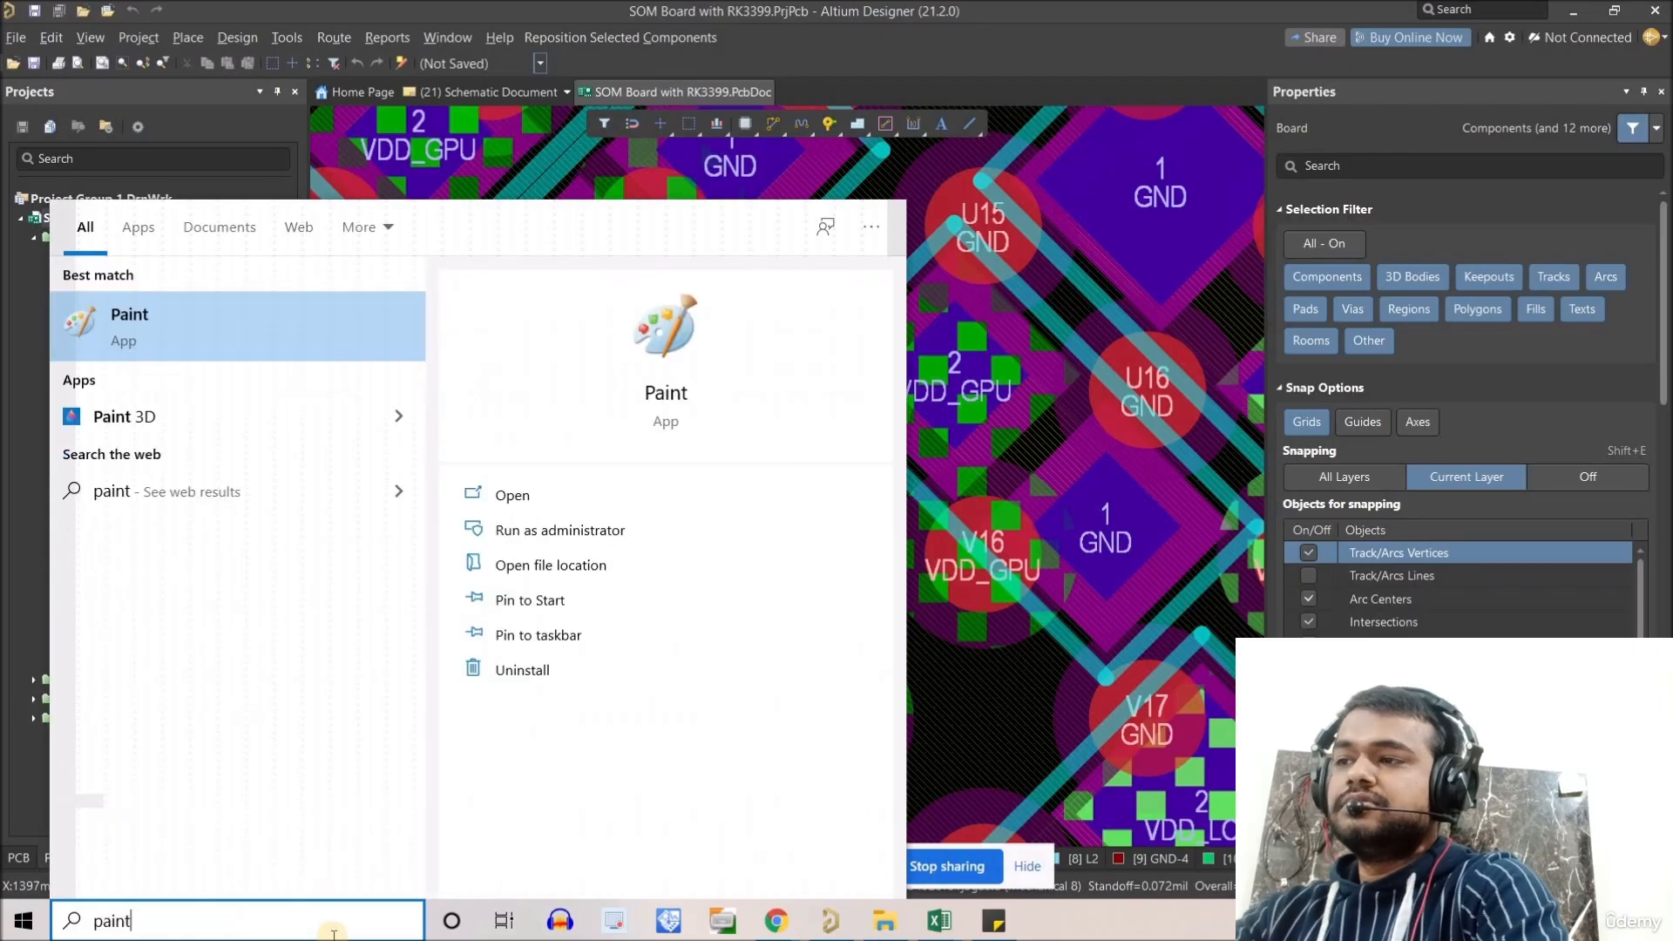
pyautogui.press('Return')
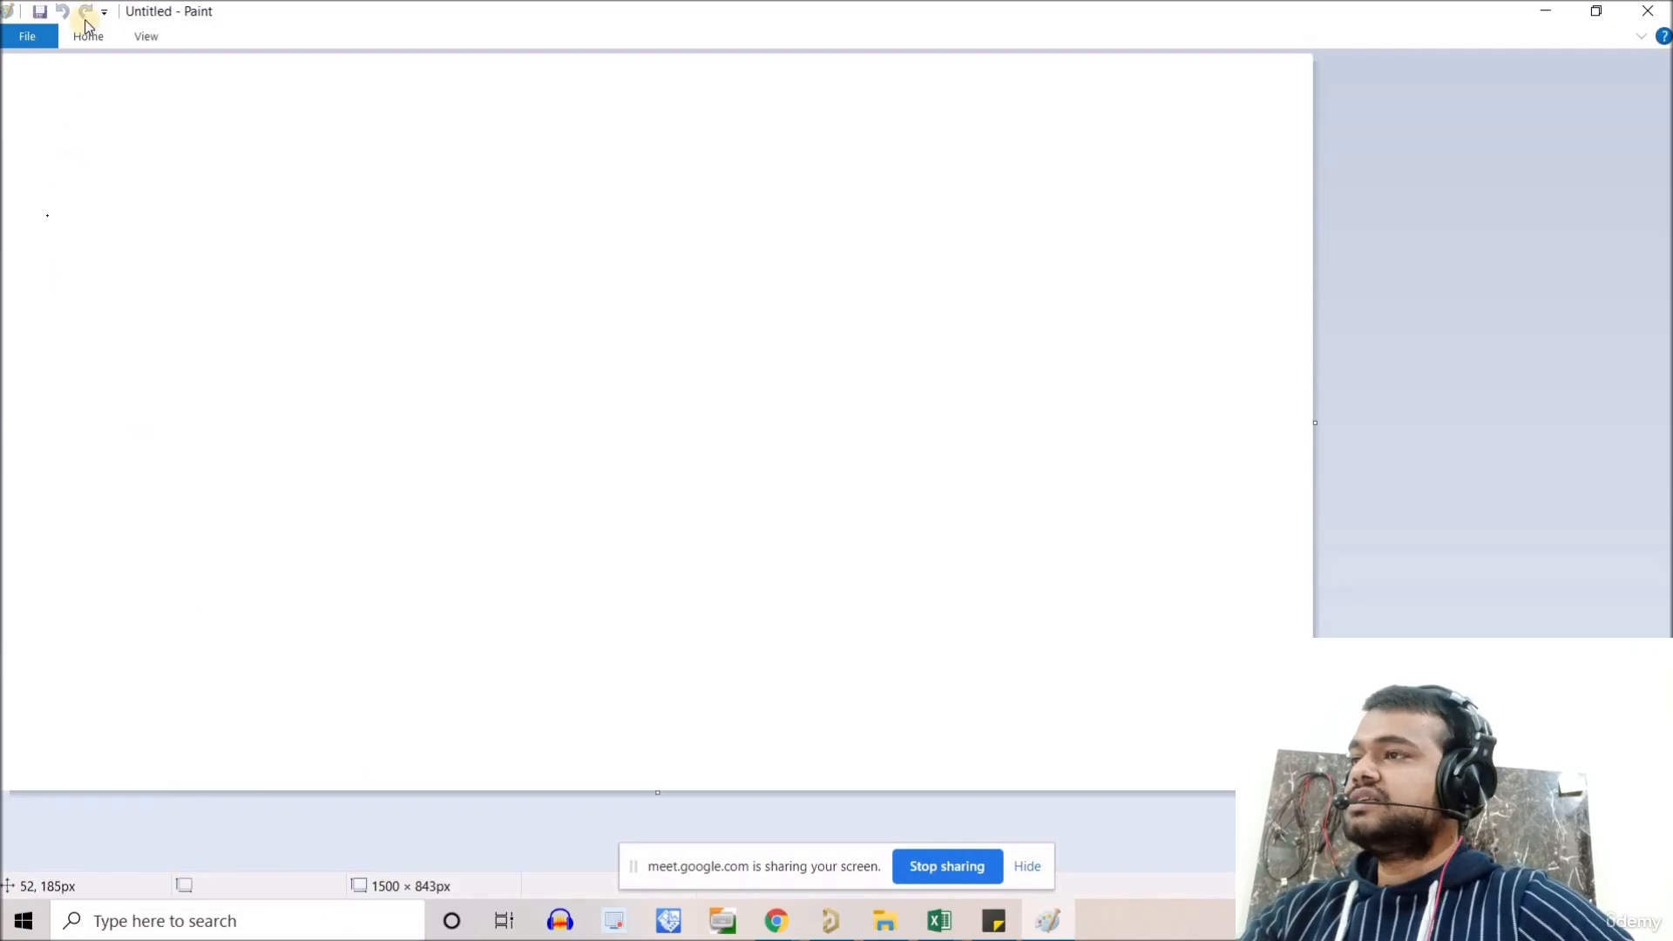
pyautogui.click(89, 38)
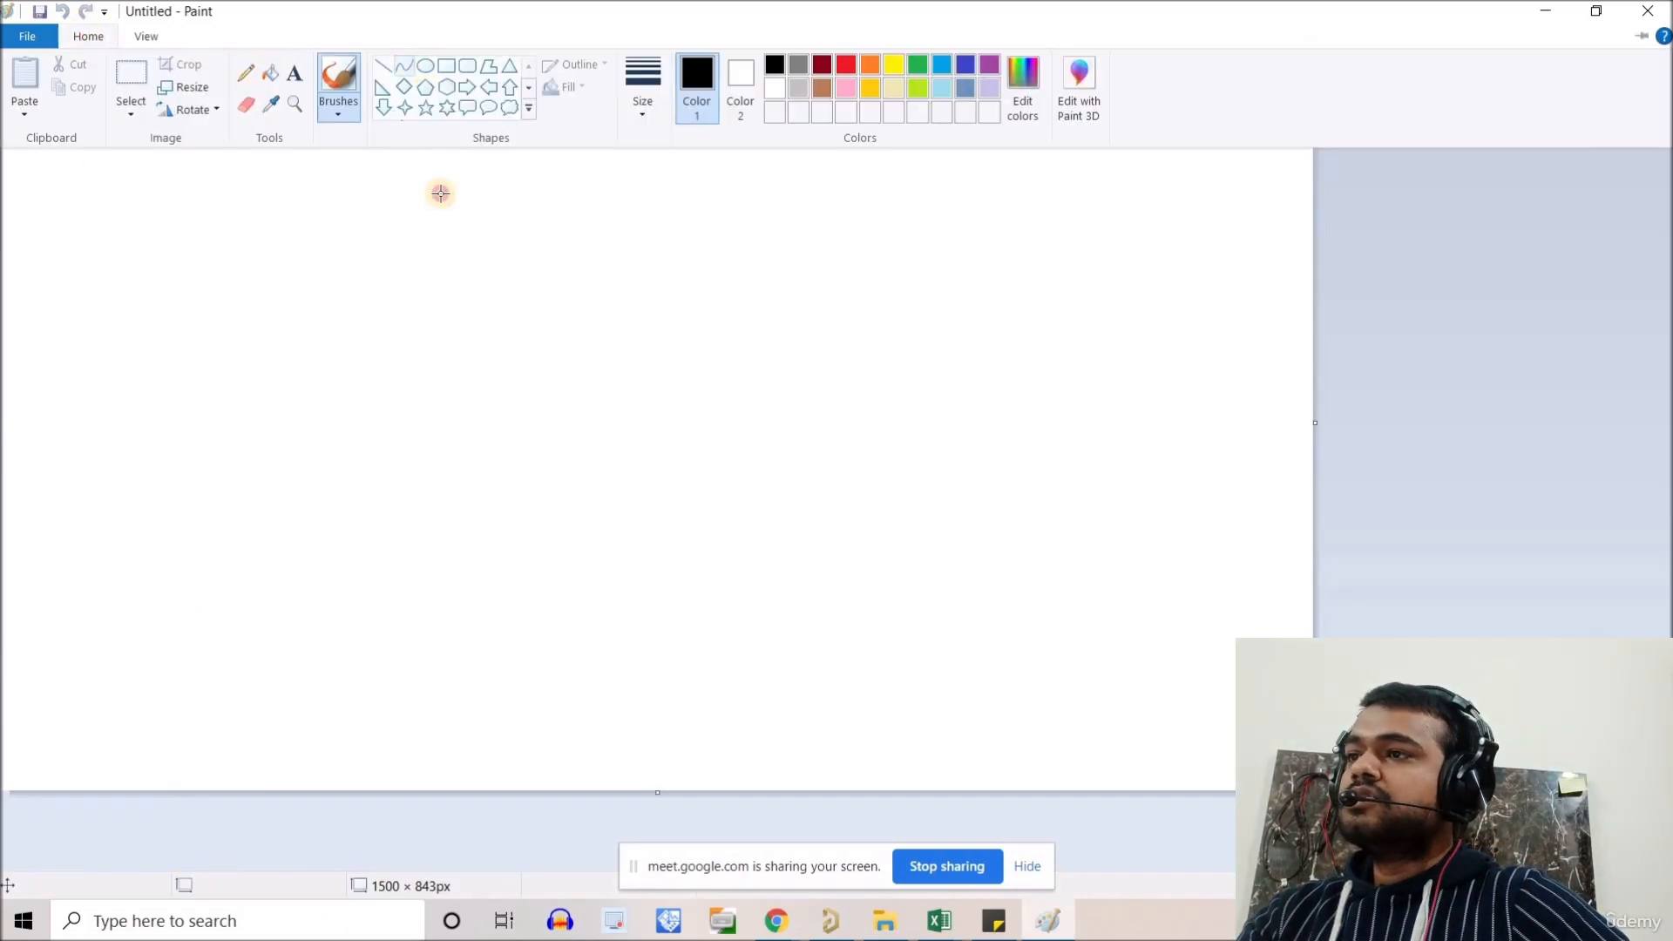
pyautogui.moveTo(416, 292); pyautogui.dragTo(475, 352)
pyautogui.moveTo(410, 181)
pyautogui.mouseDown()
pyautogui.moveTo(479, 264)
pyautogui.moveTo(483, 240)
pyautogui.moveTo(497, 250)
pyautogui.mouseUp()
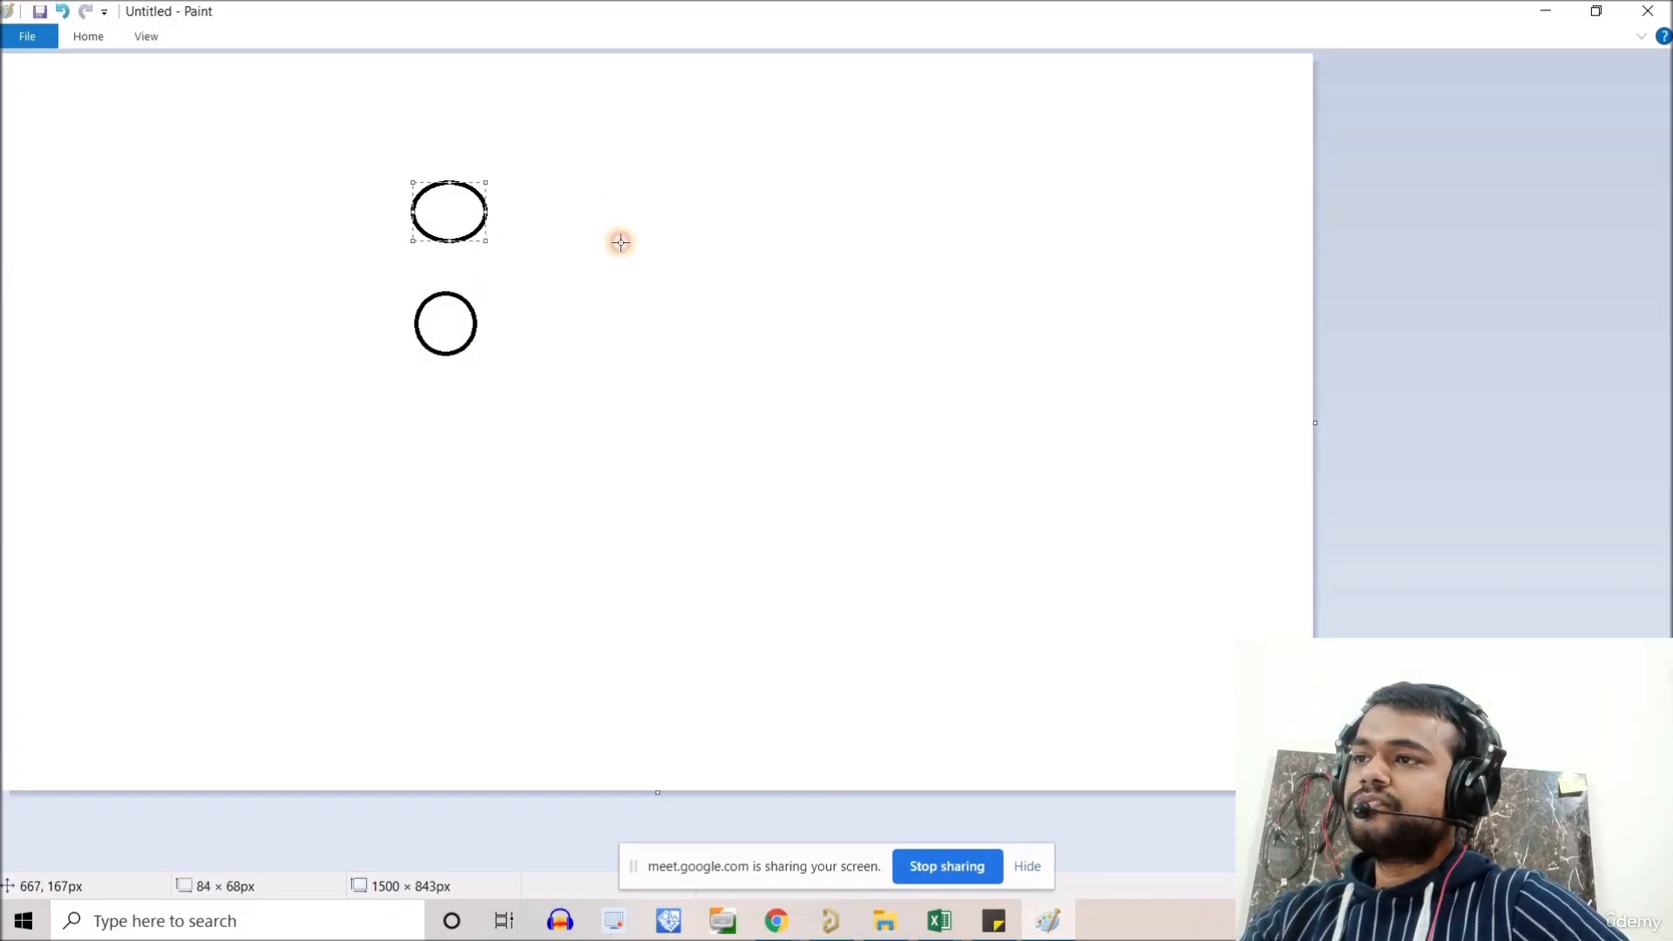
pyautogui.moveTo(581, 199)
pyautogui.mouseDown()
pyautogui.moveTo(623, 244)
pyautogui.moveTo(654, 247)
pyautogui.moveTo(637, 260)
pyautogui.mouseUp()
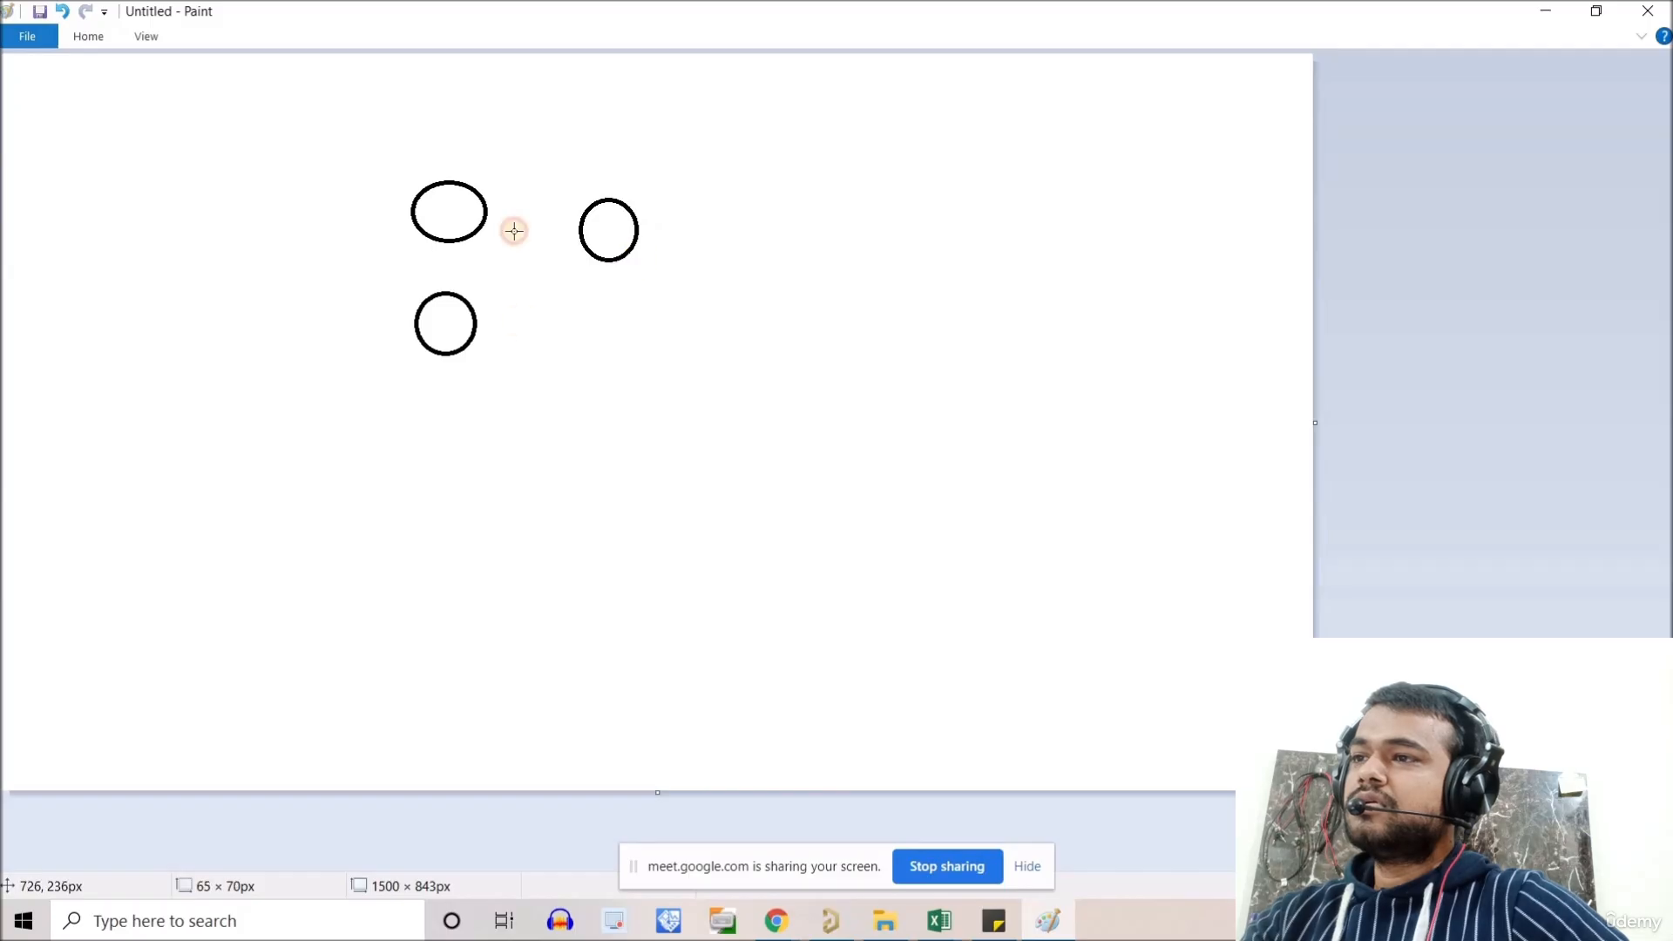
# Draw a smaller oval of about 61 × 54 px in the space between the three pad ovals.
pyautogui.click(69, 35)
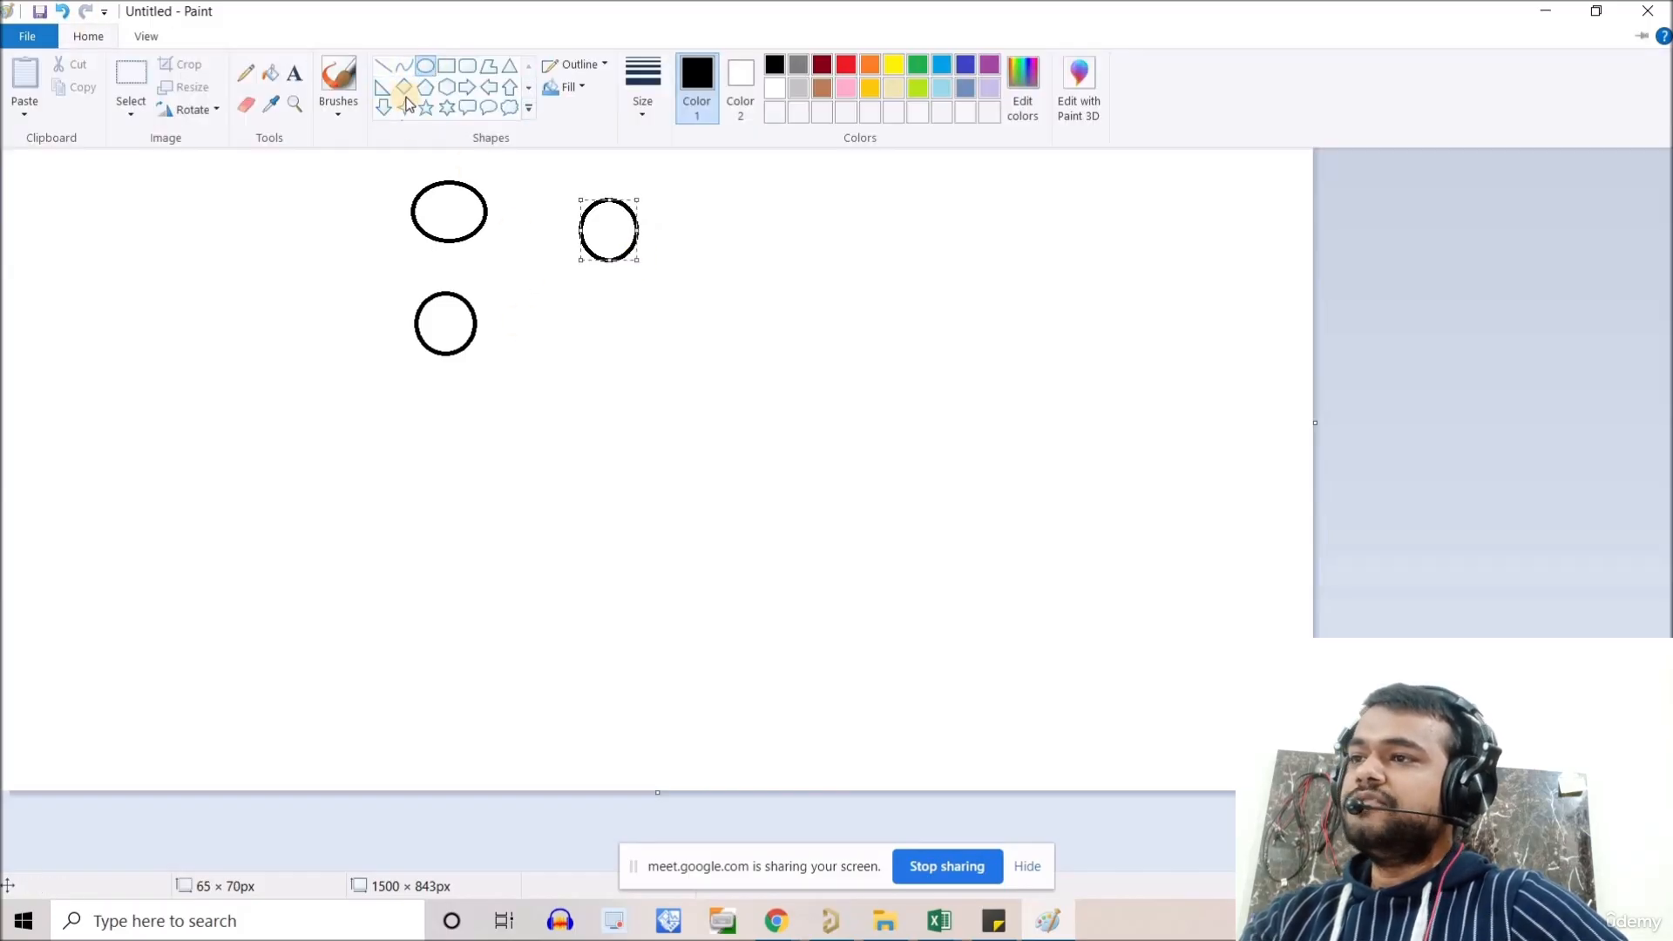
pyautogui.click(428, 69)
pyautogui.moveTo(505, 254); pyautogui.dragTo(558, 301)
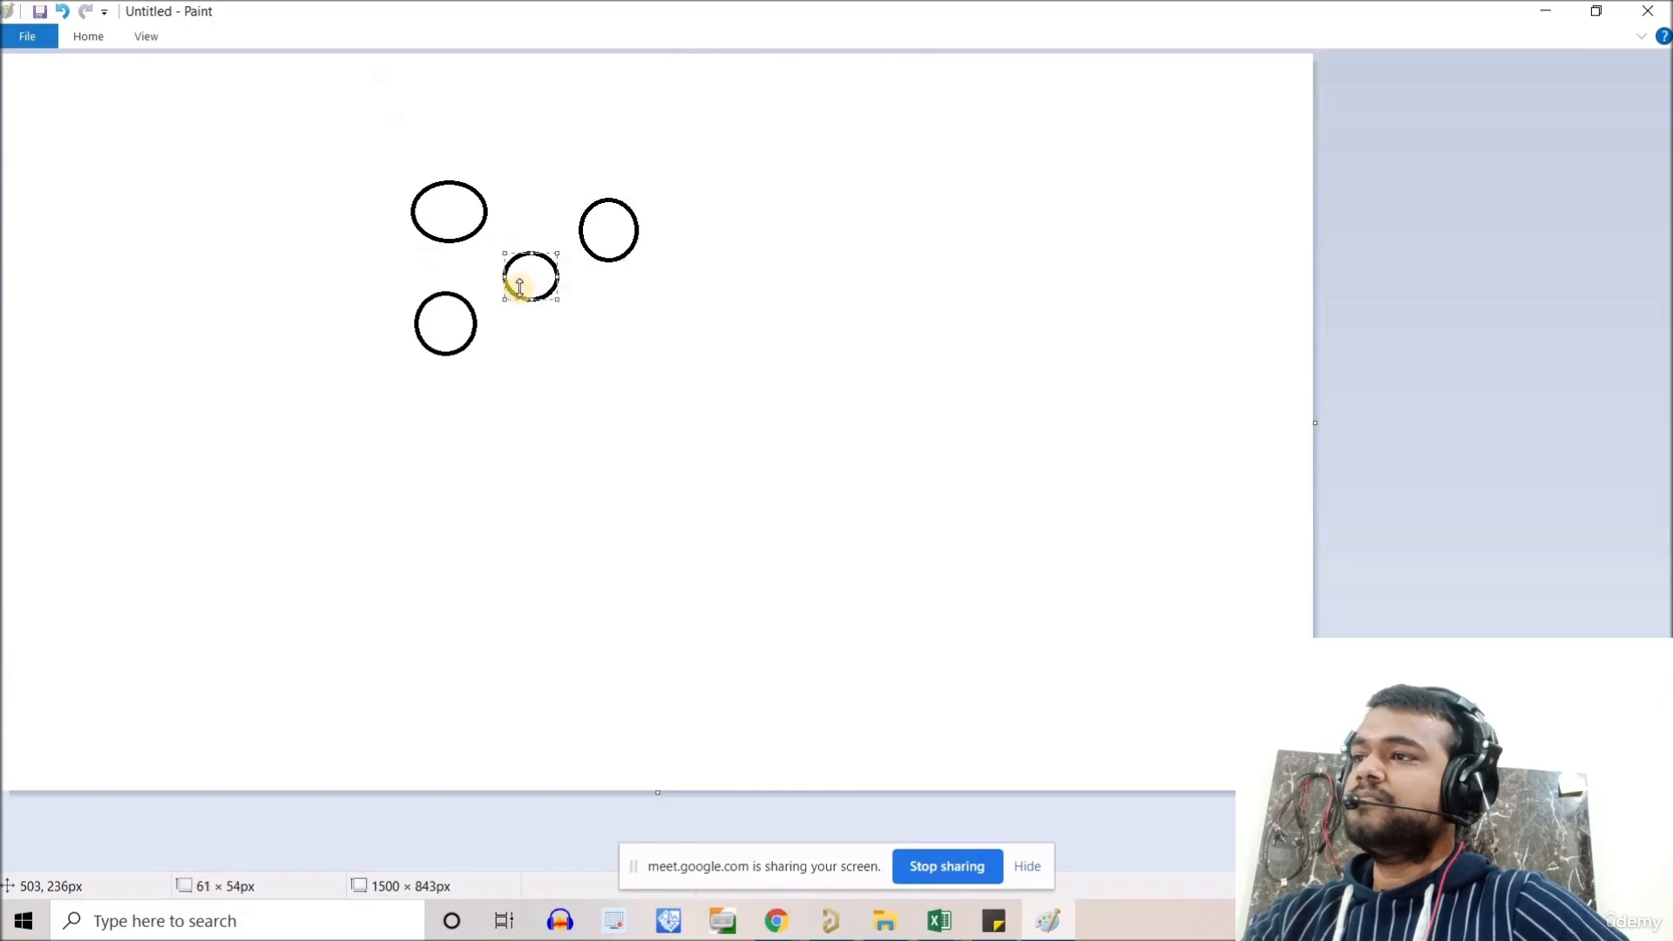
pyautogui.click(88, 36)
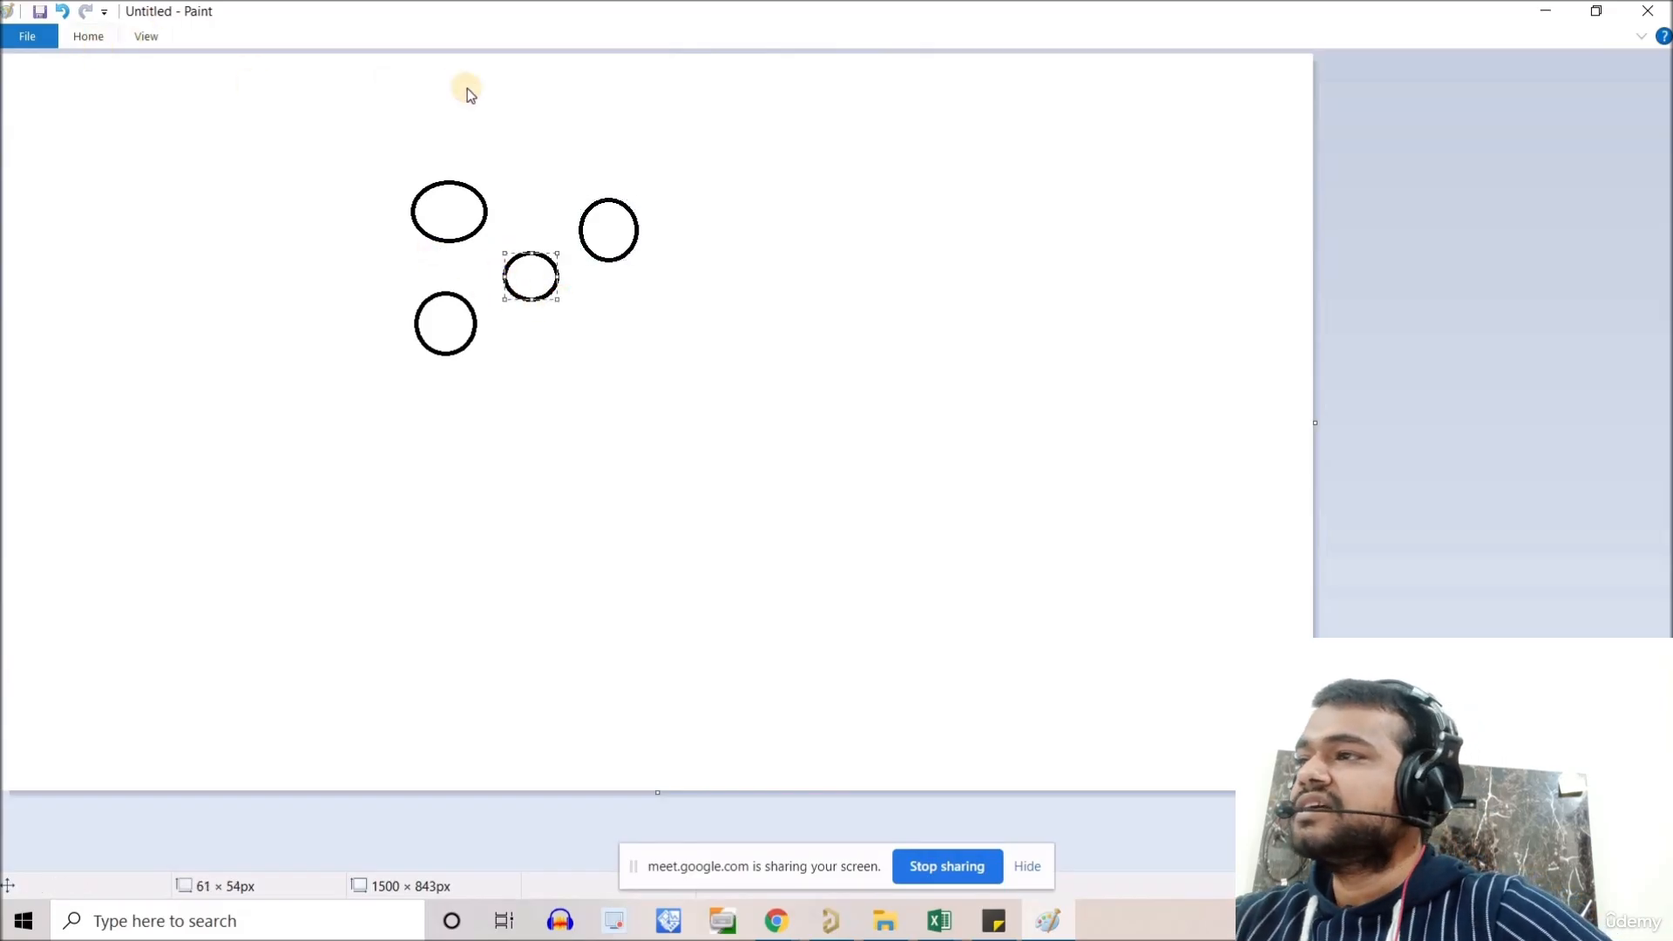
pyautogui.click(457, 269)
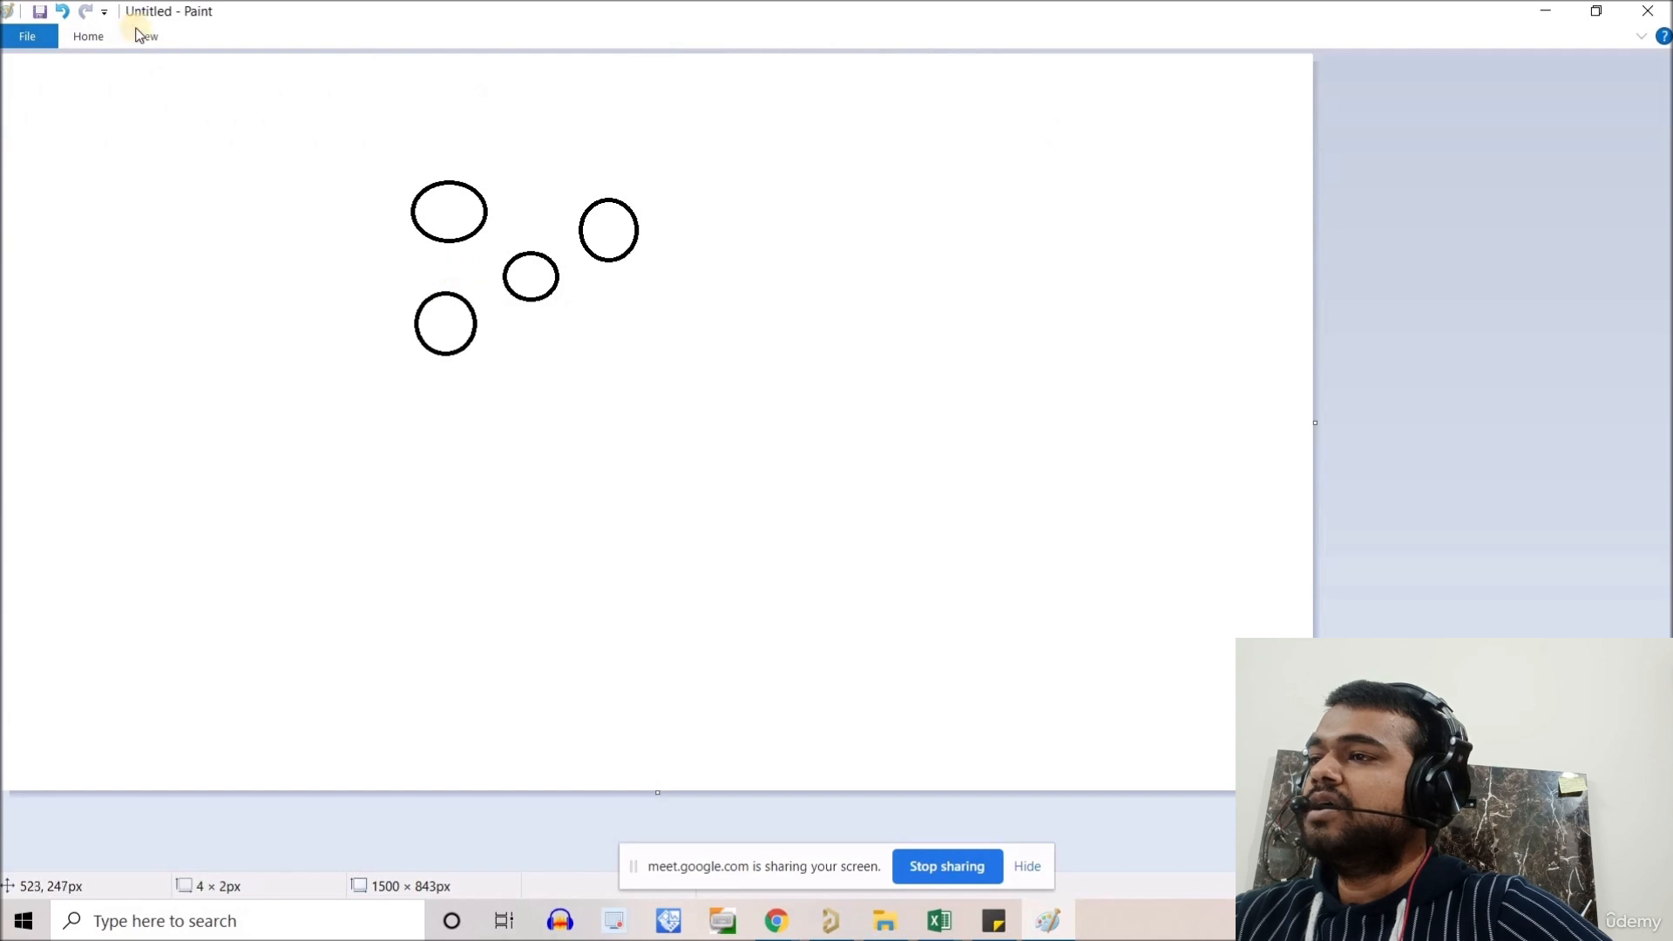
# Draw a thin freehand outline with the Pencil tool joining the lower pad oval and the small middle oval.
pyautogui.click(103, 39)
pyautogui.click(246, 69)
pyautogui.click(408, 297)
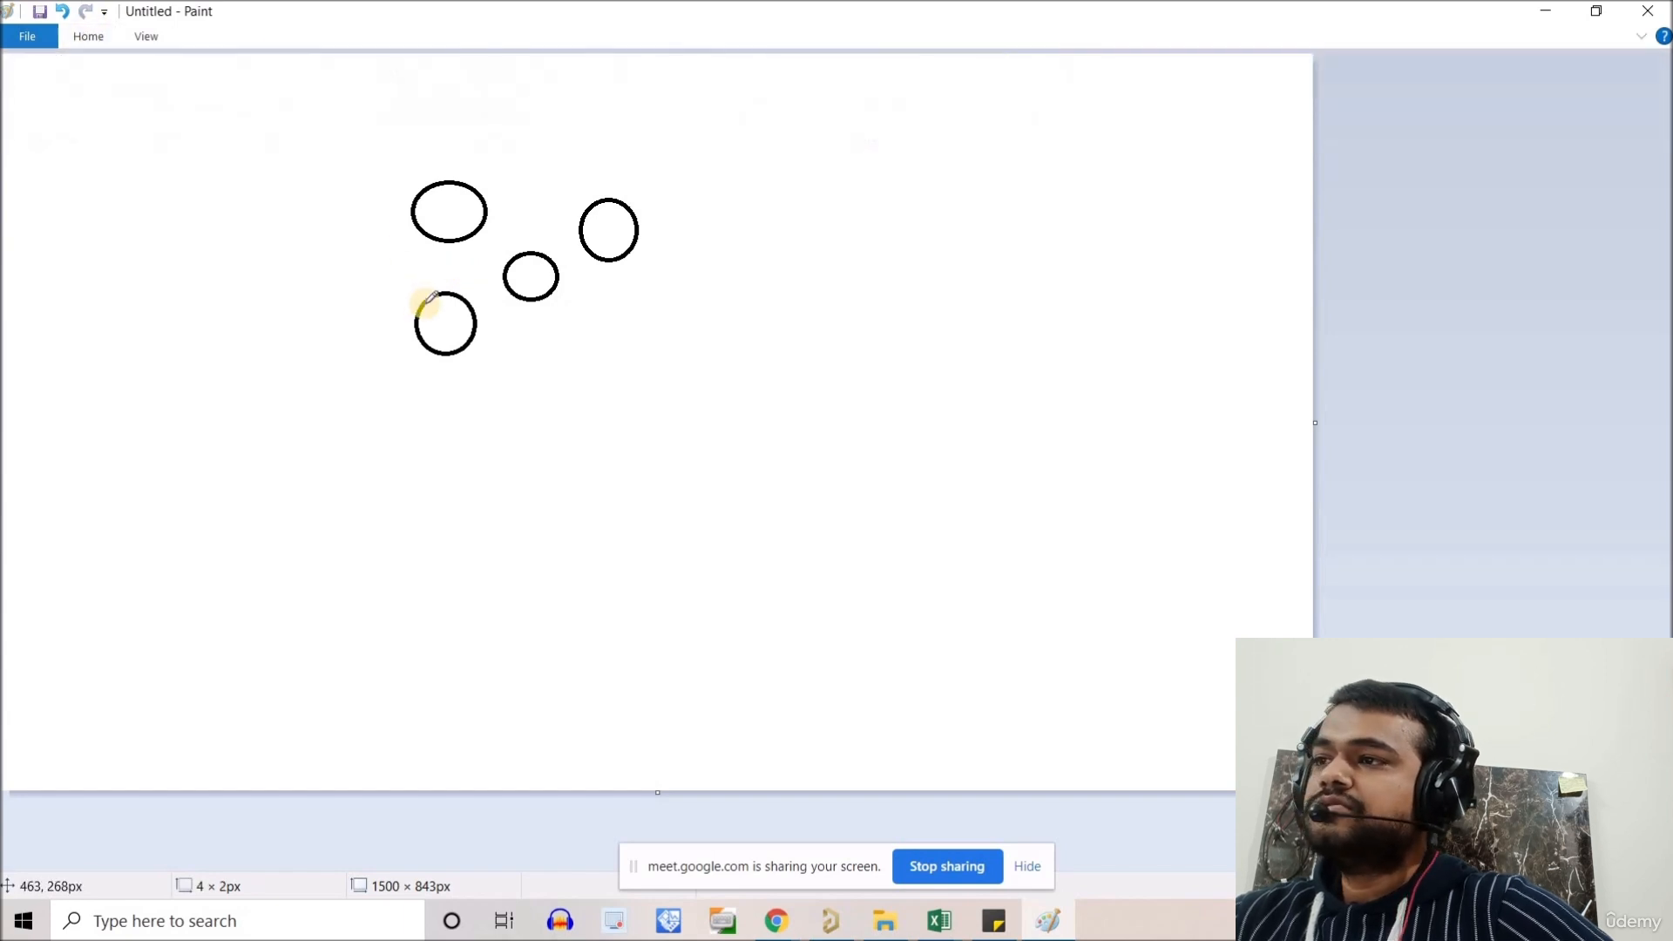
pyautogui.moveTo(447, 289)
pyautogui.mouseDown()
pyautogui.moveTo(549, 245)
pyautogui.moveTo(559, 266)
pyautogui.moveTo(557, 290)
pyautogui.moveTo(460, 337)
pyautogui.moveTo(436, 332)
pyautogui.moveTo(439, 293)
pyautogui.mouseUp()
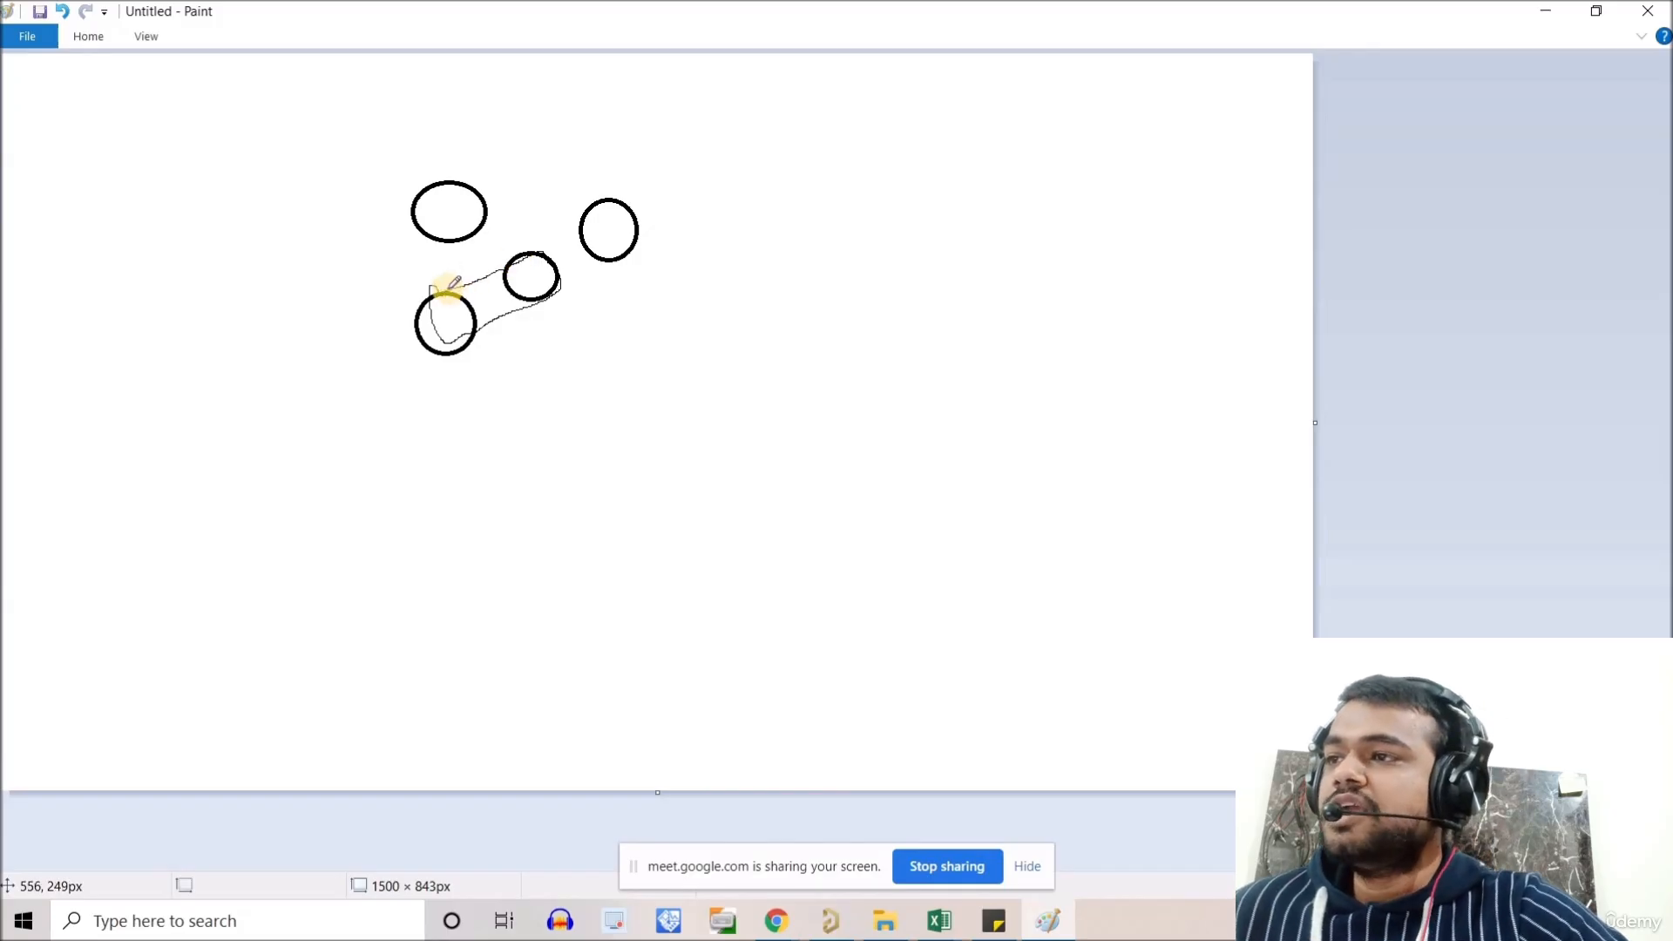
# Pencil a clearance outline around the pad-to-via trace with marks toward the two upper pads, and close Paint without saving.
pyautogui.moveTo(425, 278)
pyautogui.mouseDown()
pyautogui.moveTo(531, 234)
pyautogui.moveTo(560, 279)
pyautogui.moveTo(445, 361)
pyautogui.mouseUp()
pyautogui.moveTo(467, 233)
pyautogui.mouseDown()
pyautogui.moveTo(494, 265)
pyautogui.moveTo(475, 241)
pyautogui.moveTo(503, 257)
pyautogui.moveTo(591, 234)
pyautogui.moveTo(576, 261)
pyautogui.mouseUp()
pyautogui.click(559, 244)
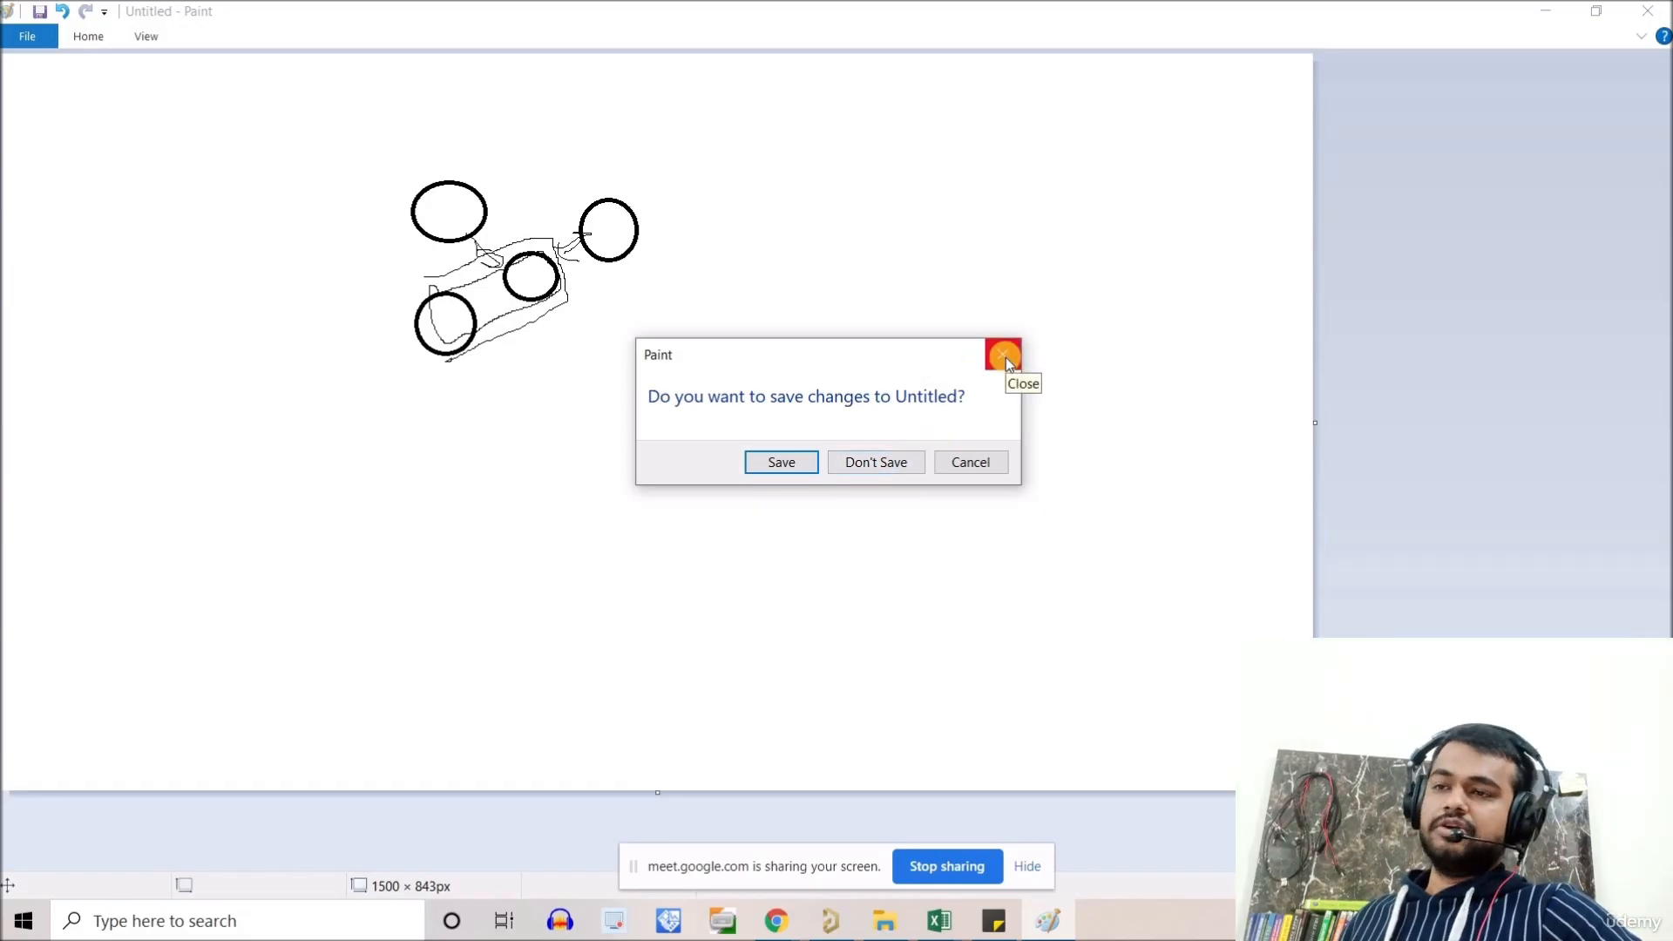
pyautogui.click(898, 466)
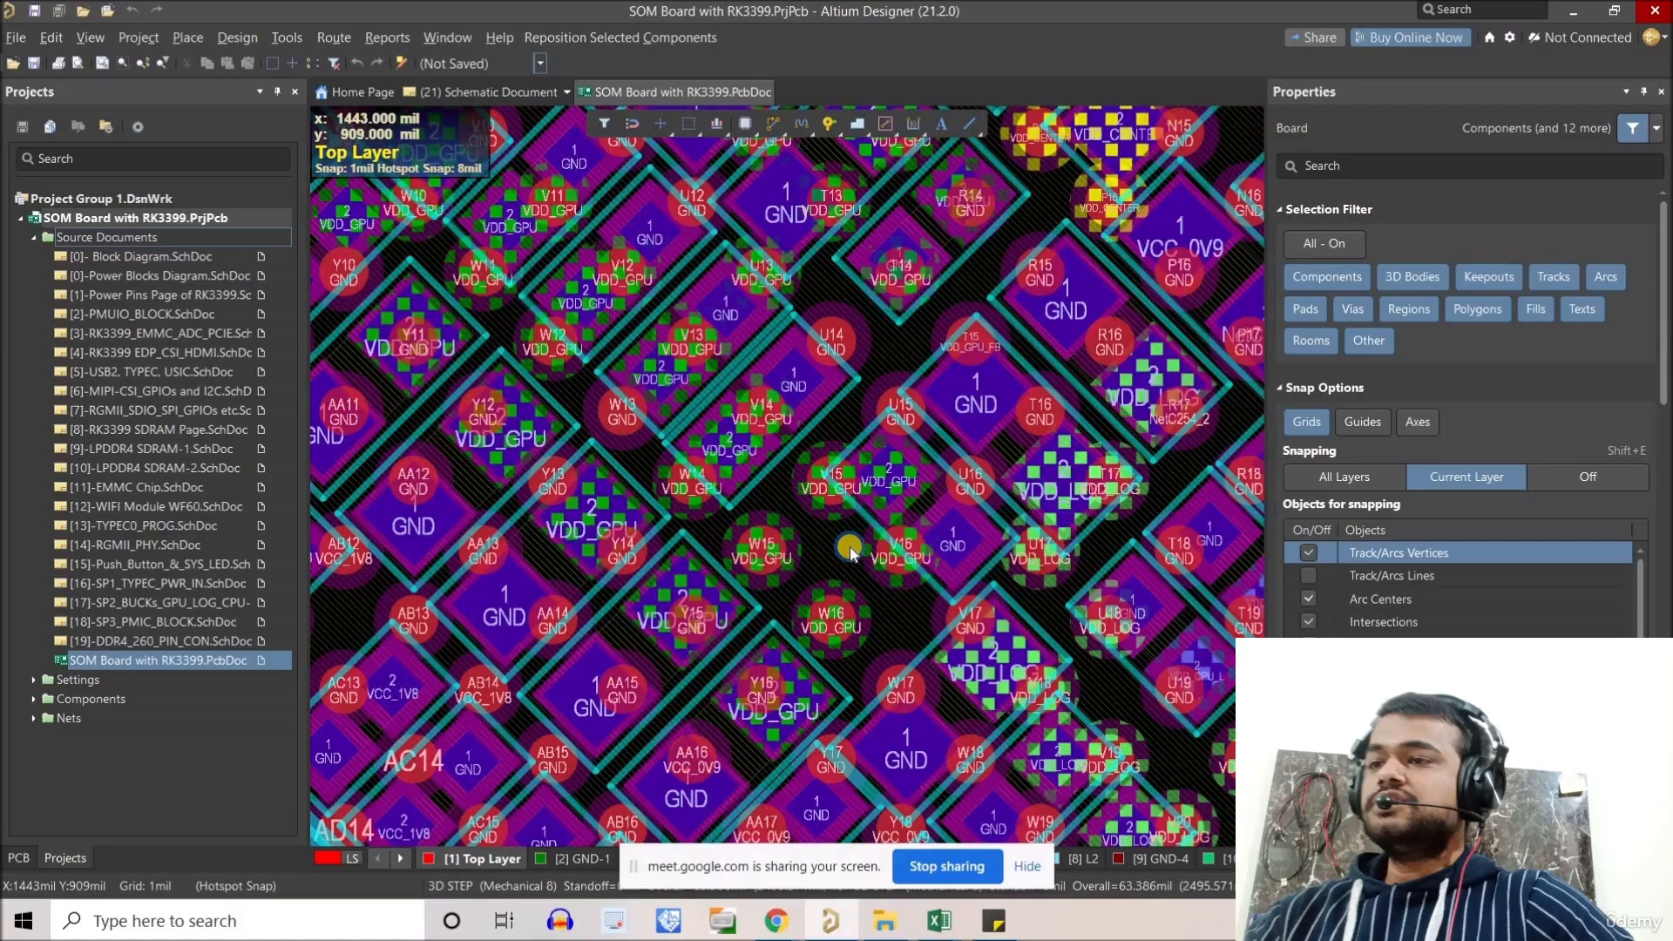
# Open the PCB design rules at the RoutingVias rule.
pyautogui.moveTo(842, 553); pyautogui.dragTo(850, 547, button='right')
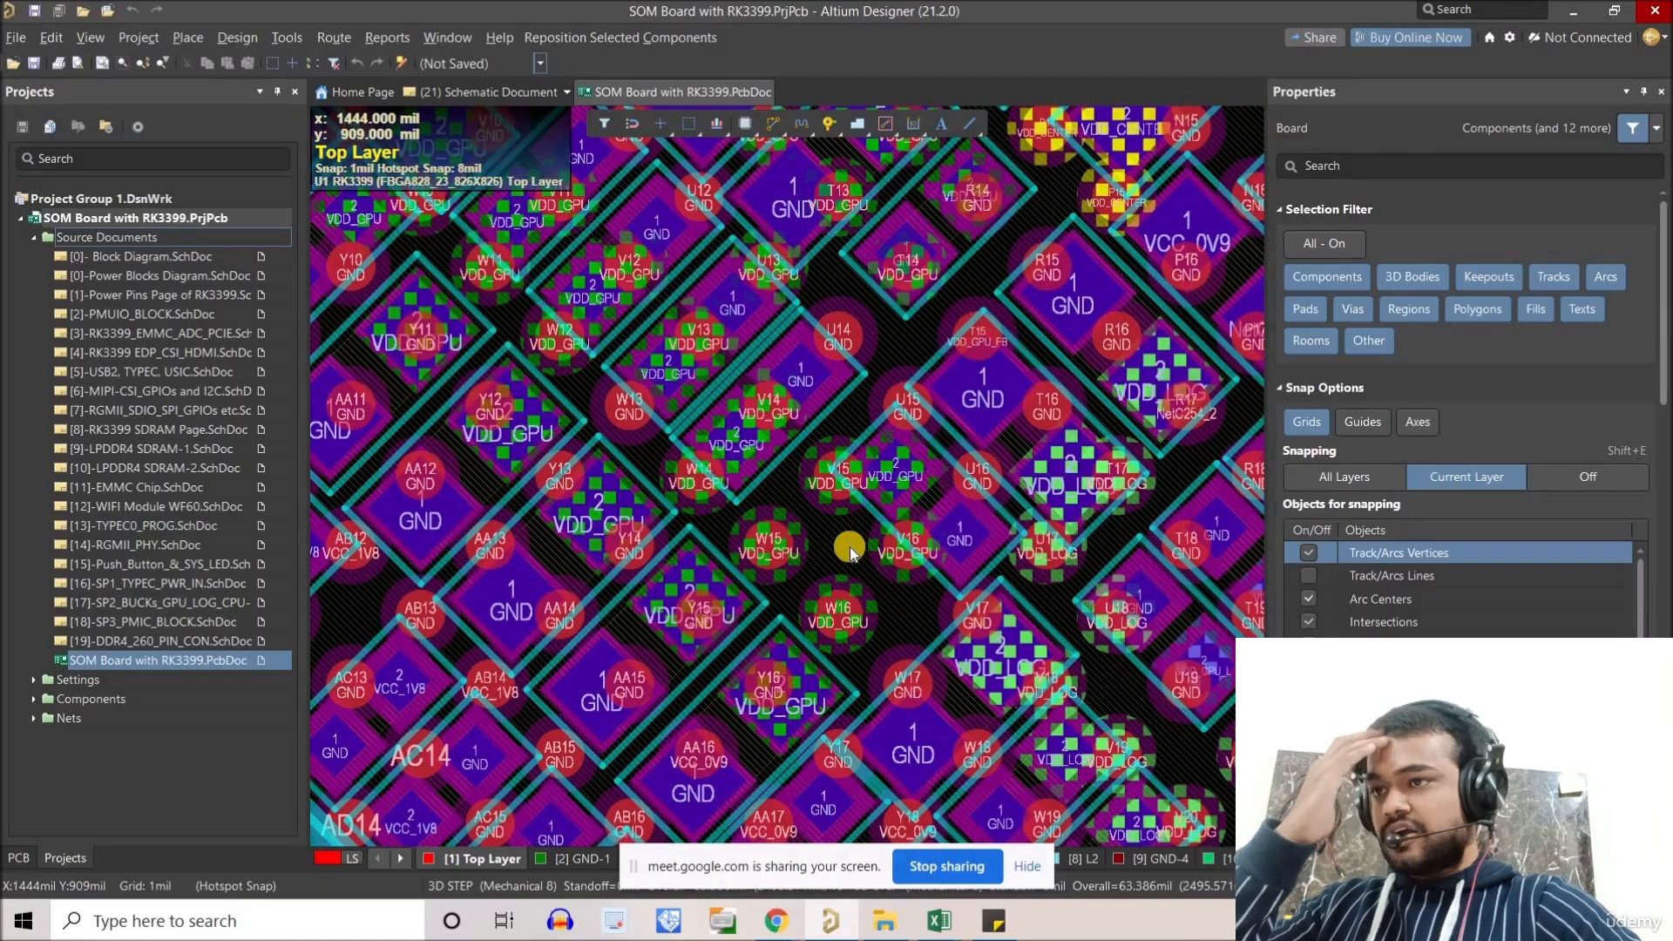
pyautogui.keyDown('ctrl'); pyautogui.scroll(-4, 841, 549); pyautogui.keyUp('ctrl')
pyautogui.keyDown('ctrl'); pyautogui.scroll(-5, 804, 549); pyautogui.keyUp('ctrl')
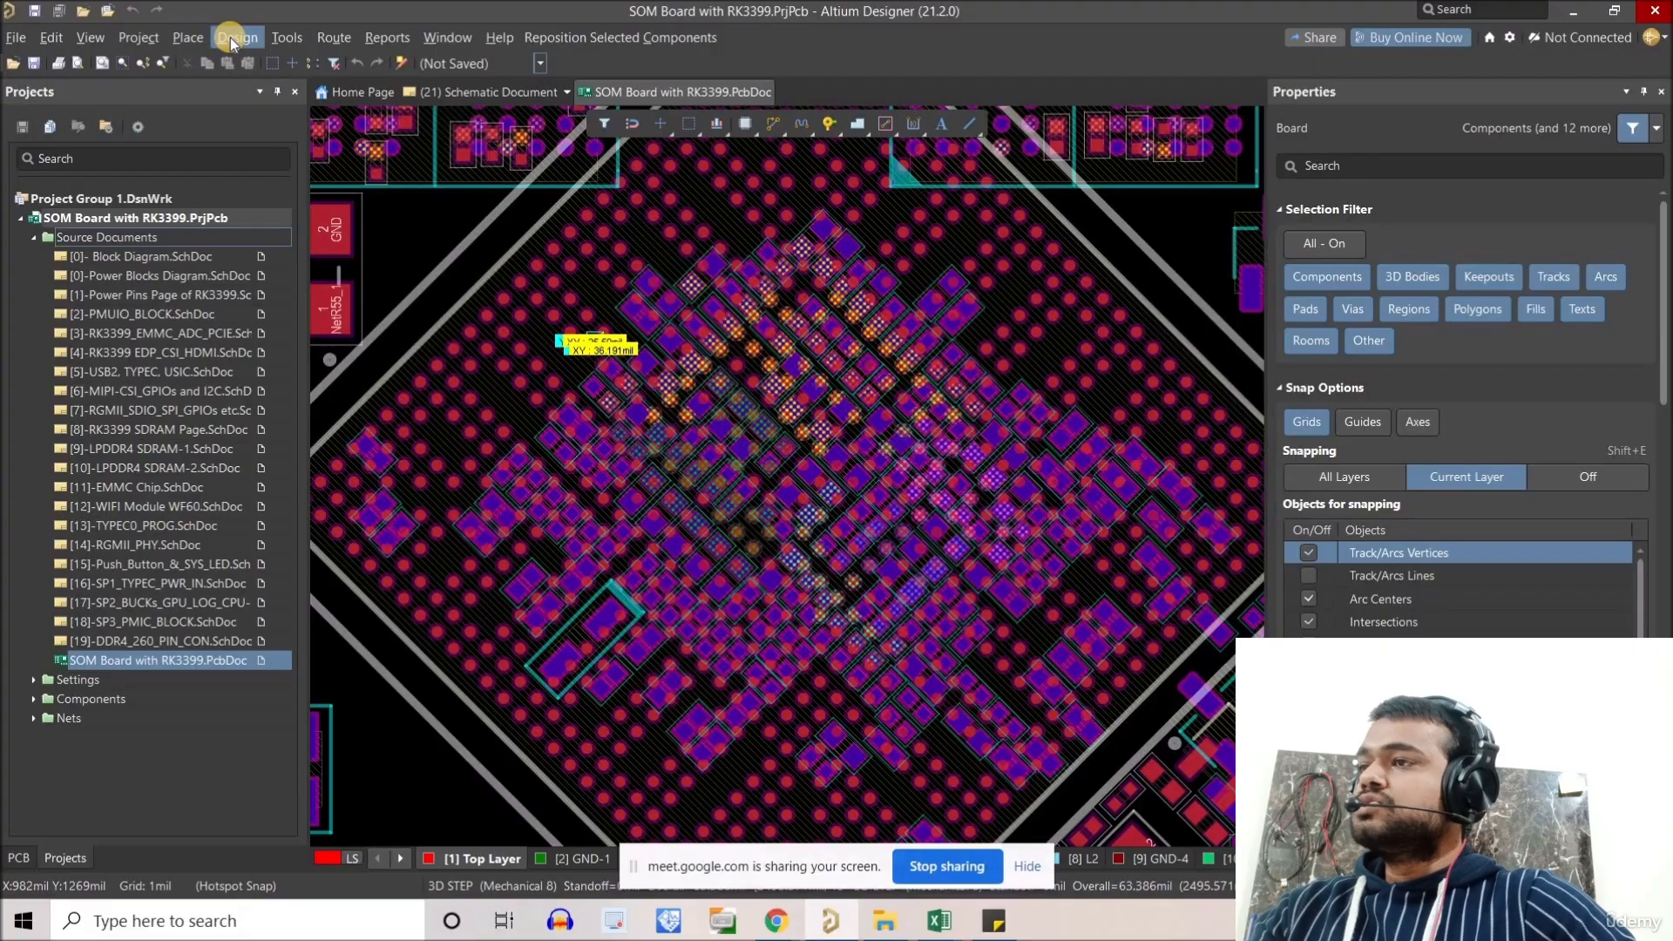
pyautogui.click(231, 39)
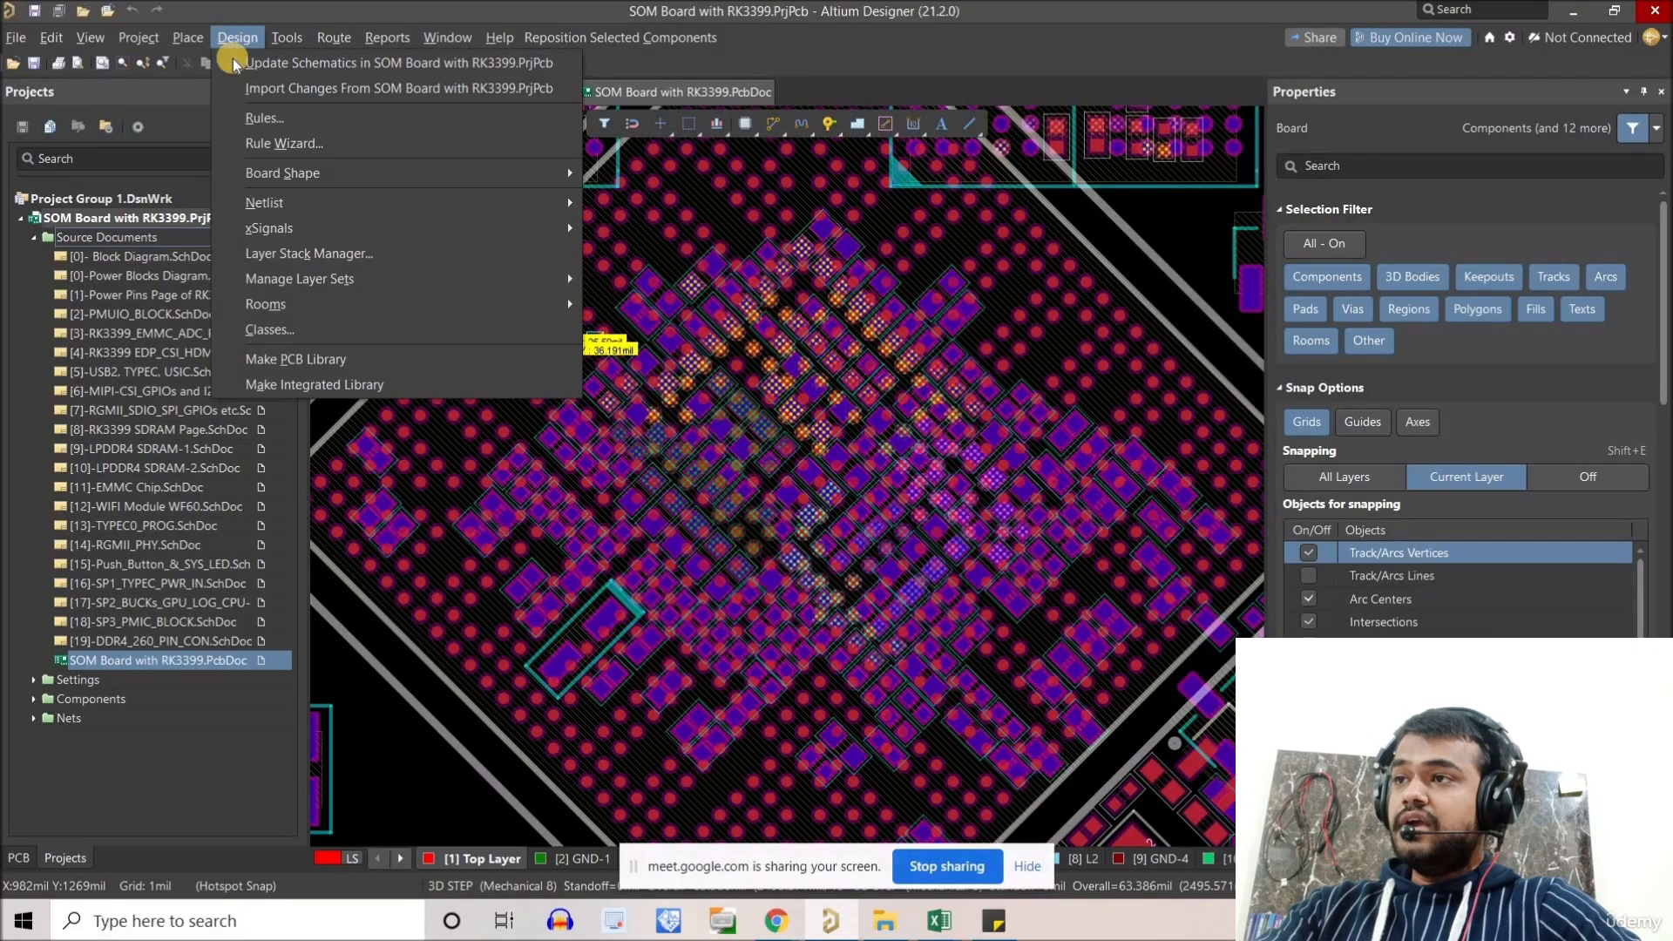
pyautogui.click(266, 122)
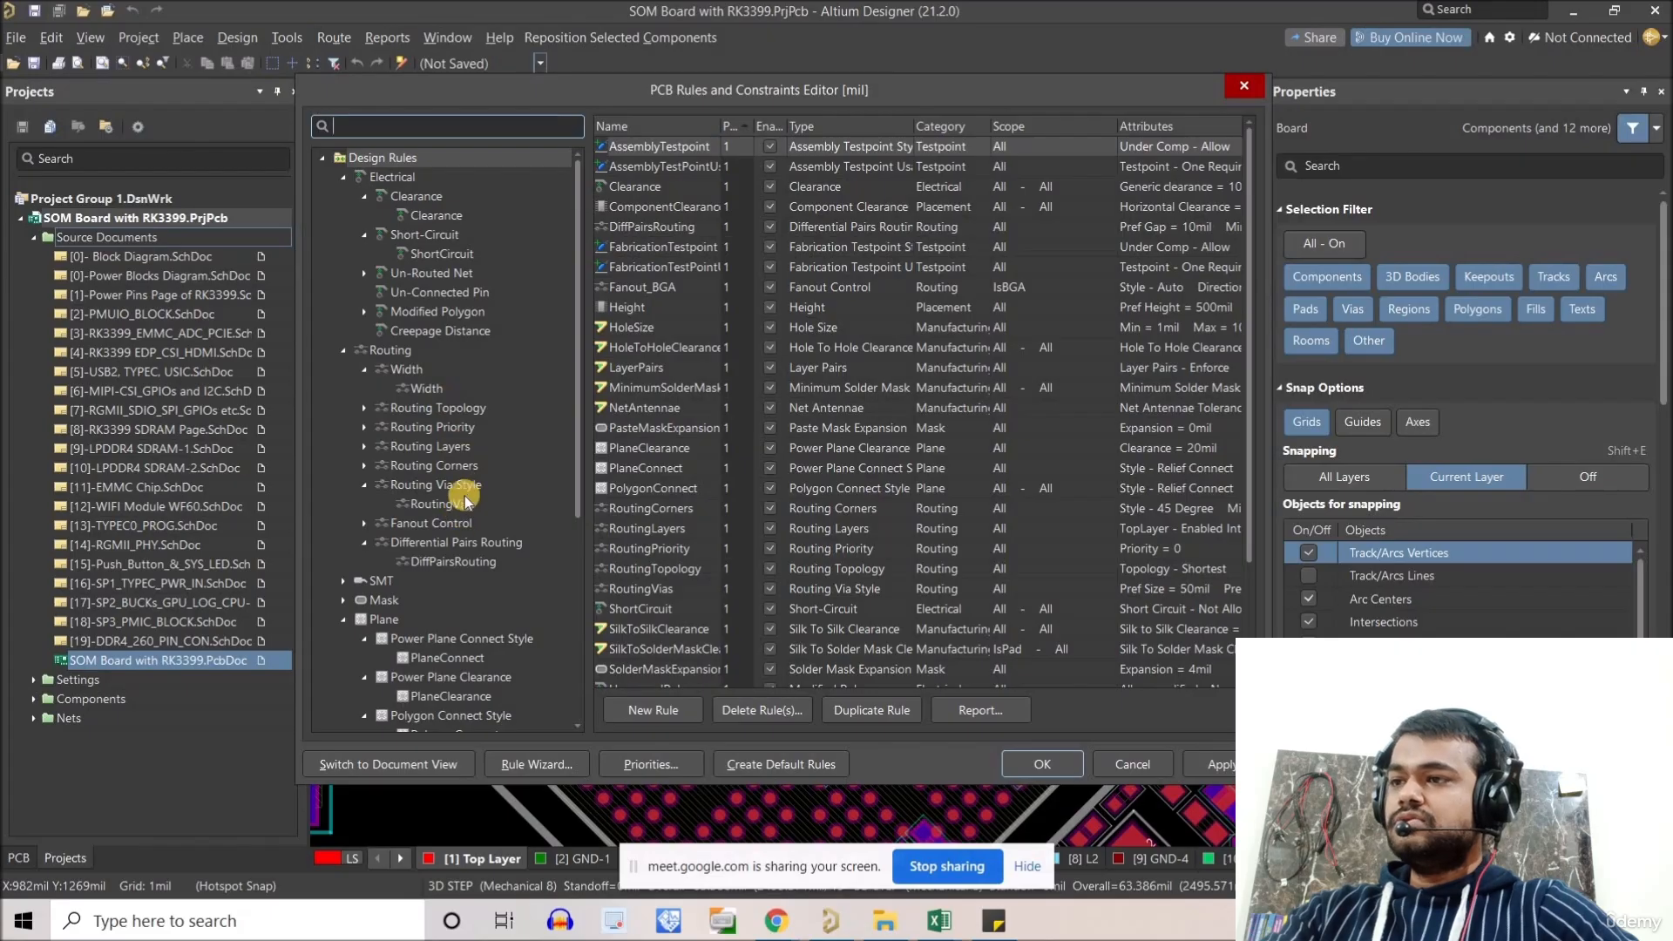
pyautogui.click(443, 506)
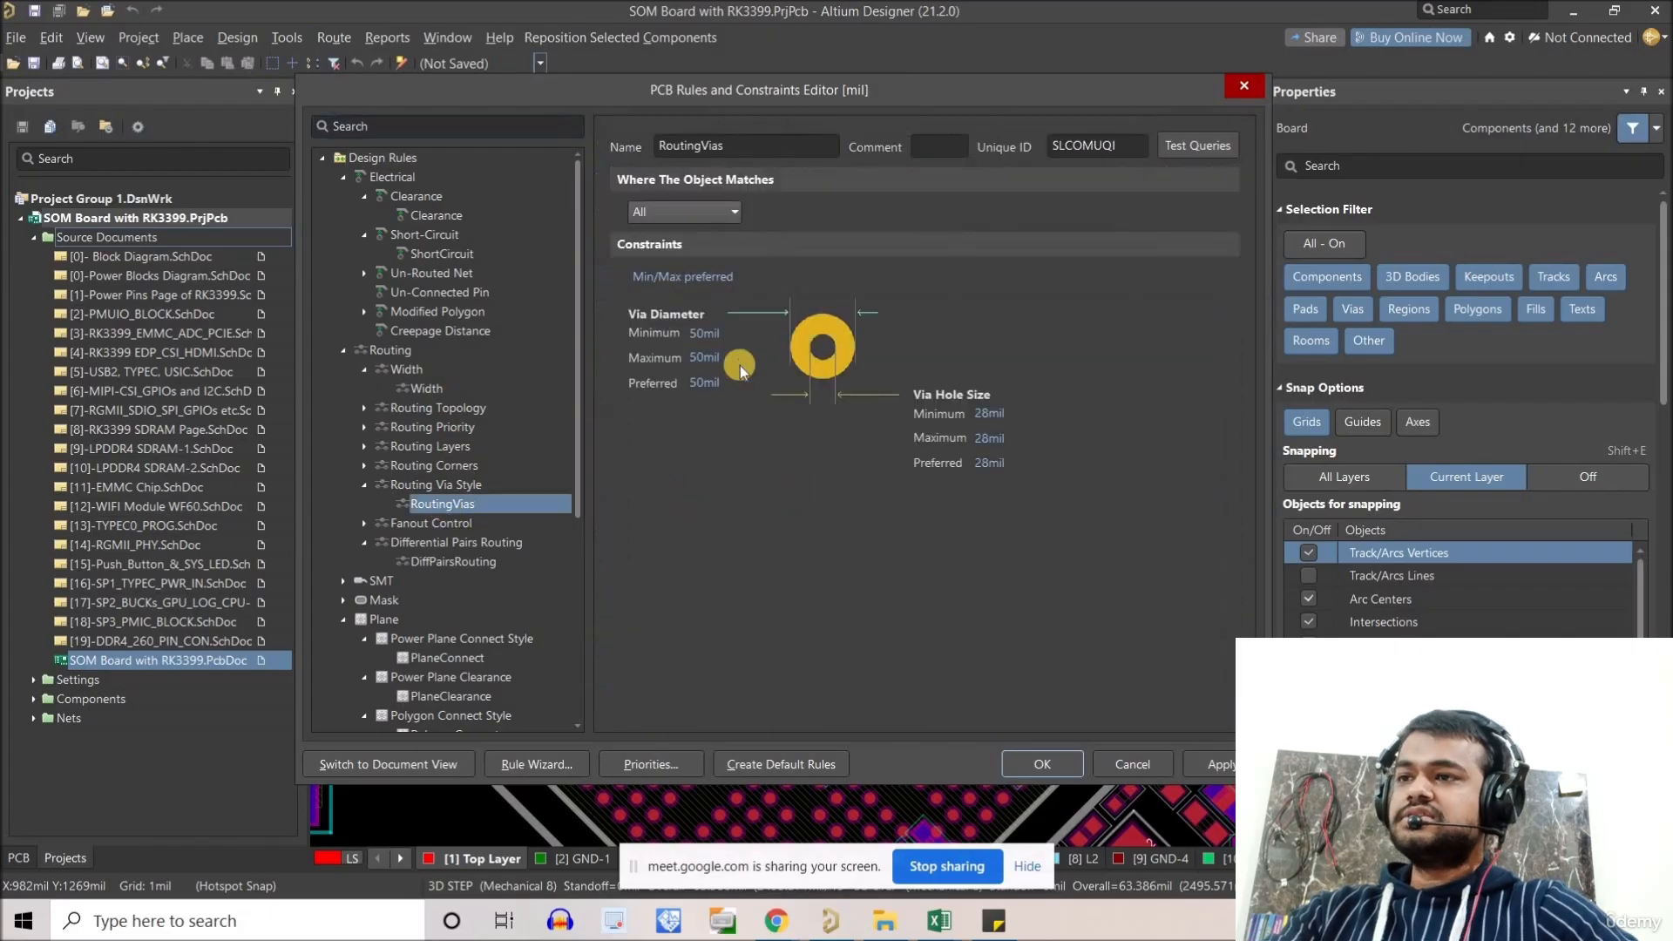
# Set the RoutingVias via diameter to 0.2mm minimum, 0.8mm maximum and 0.27mm preferred.
pyautogui.click(704, 383)
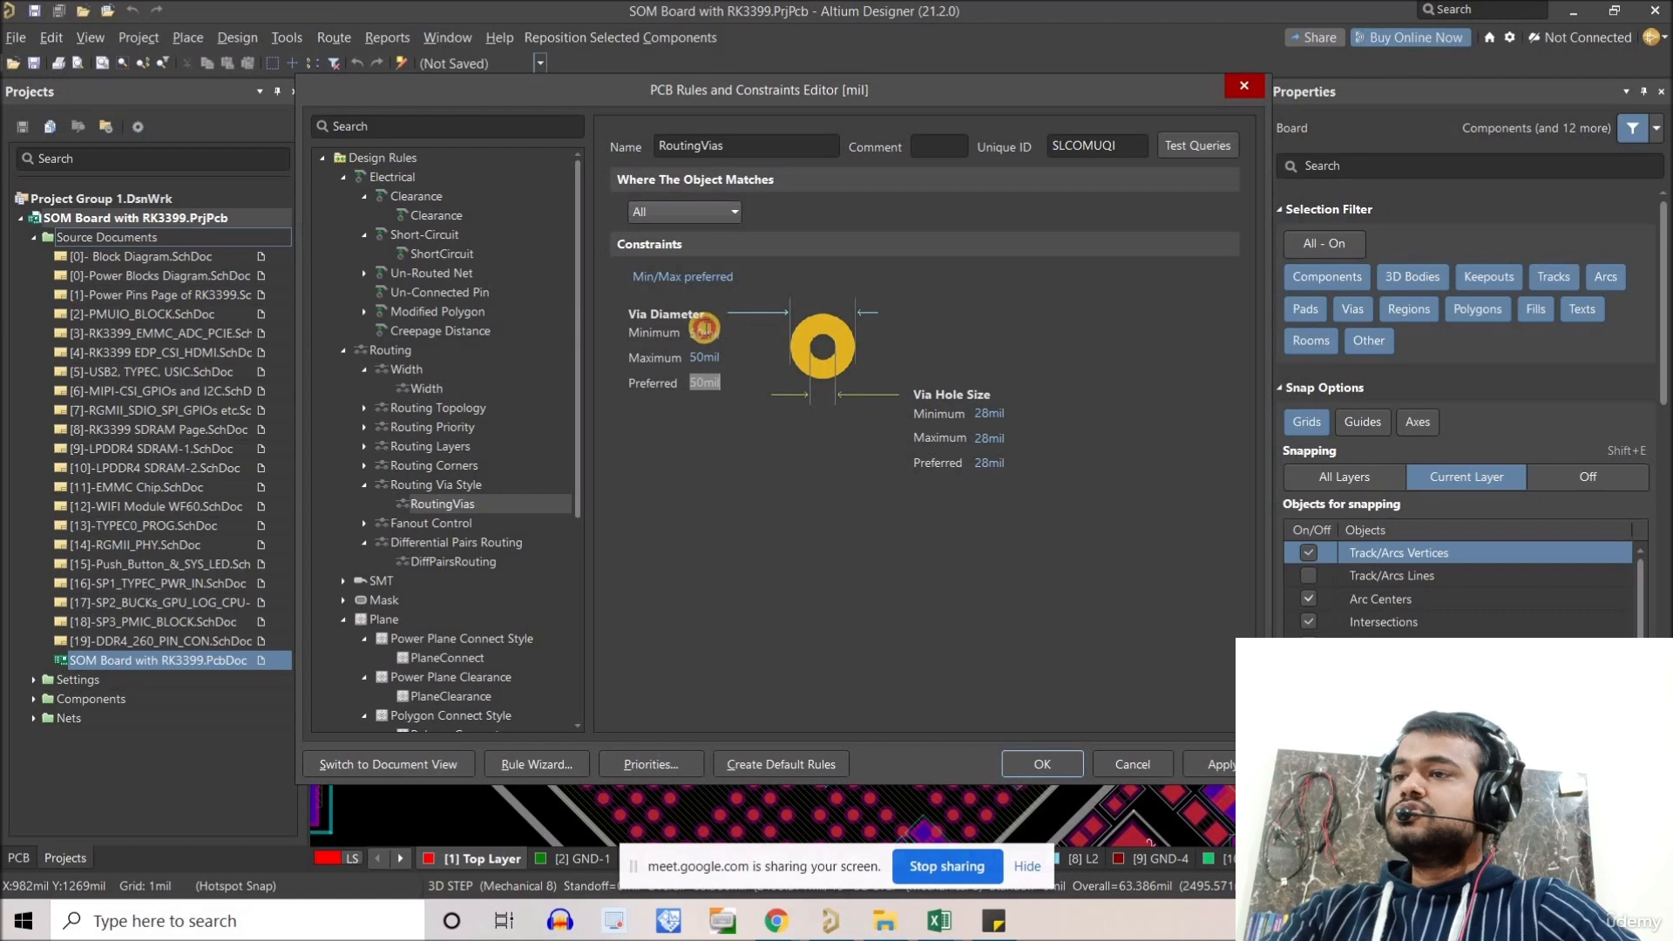
pyautogui.click(705, 332)
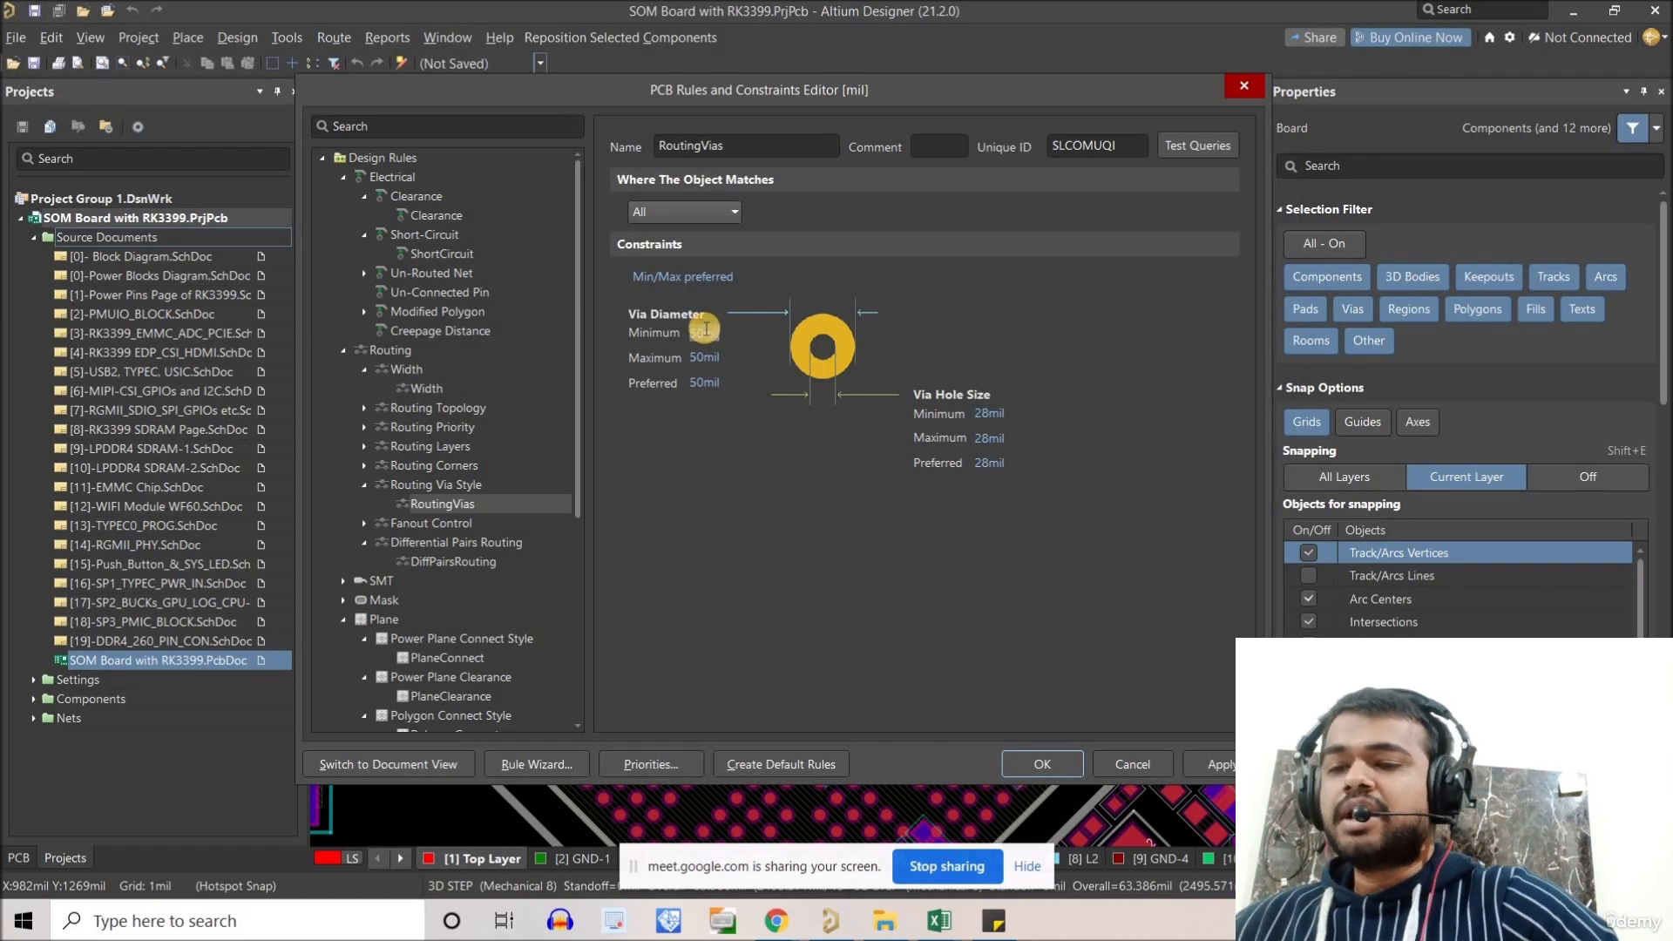
pyautogui.write('0.')
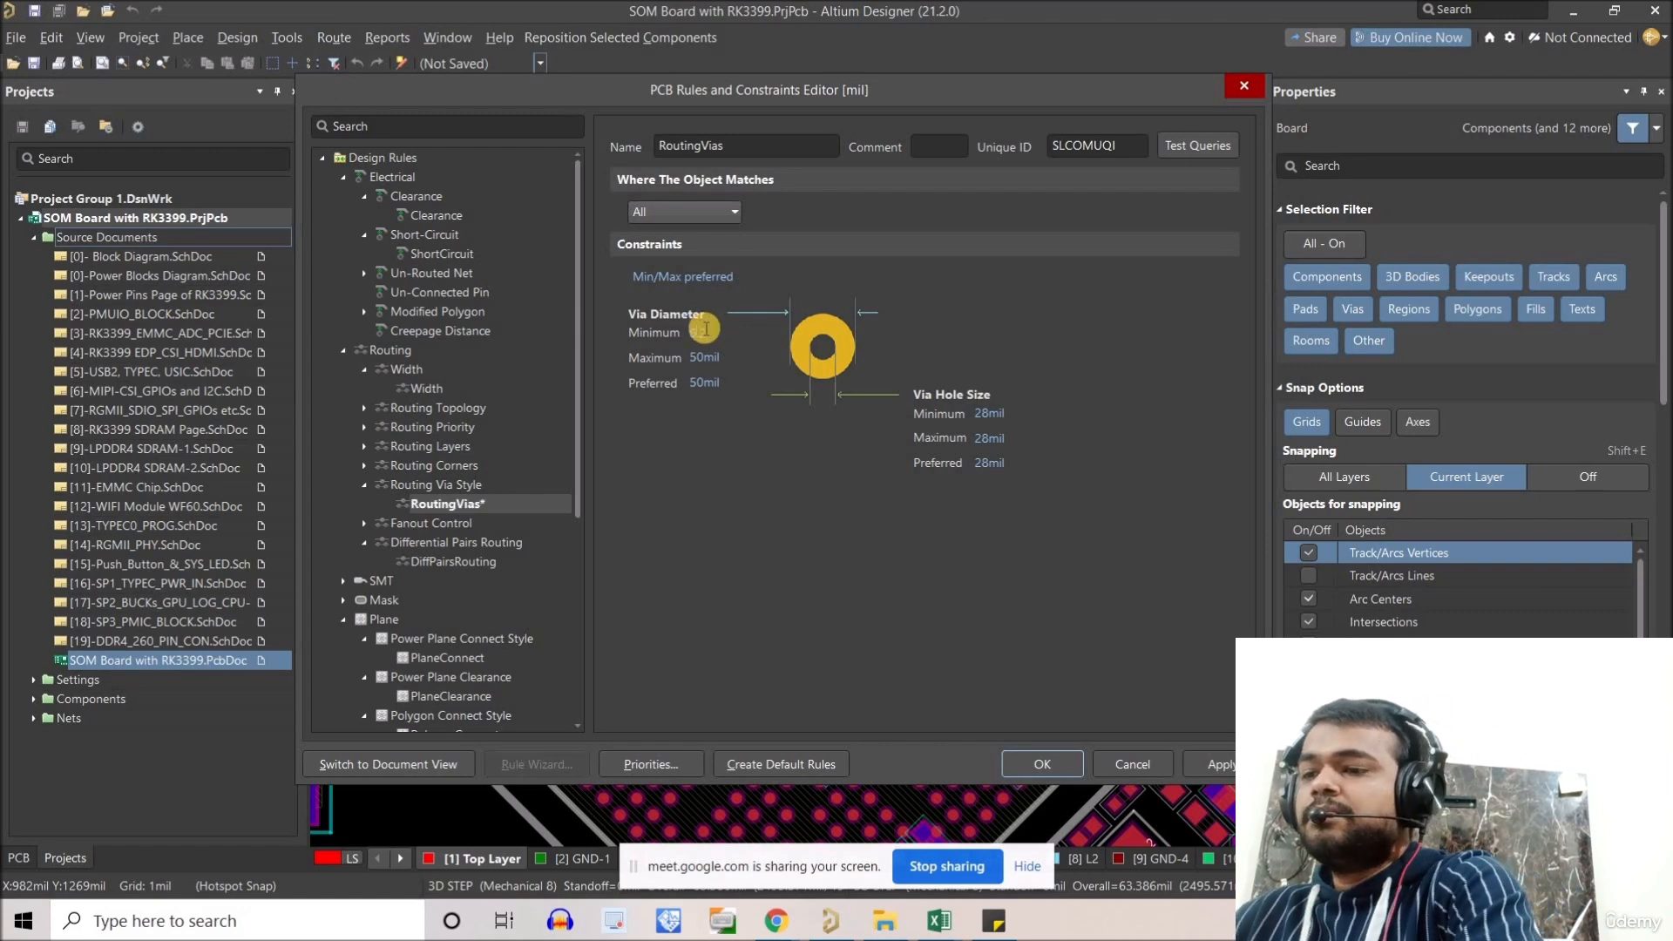
pyautogui.write('2mm')
pyautogui.click(705, 357)
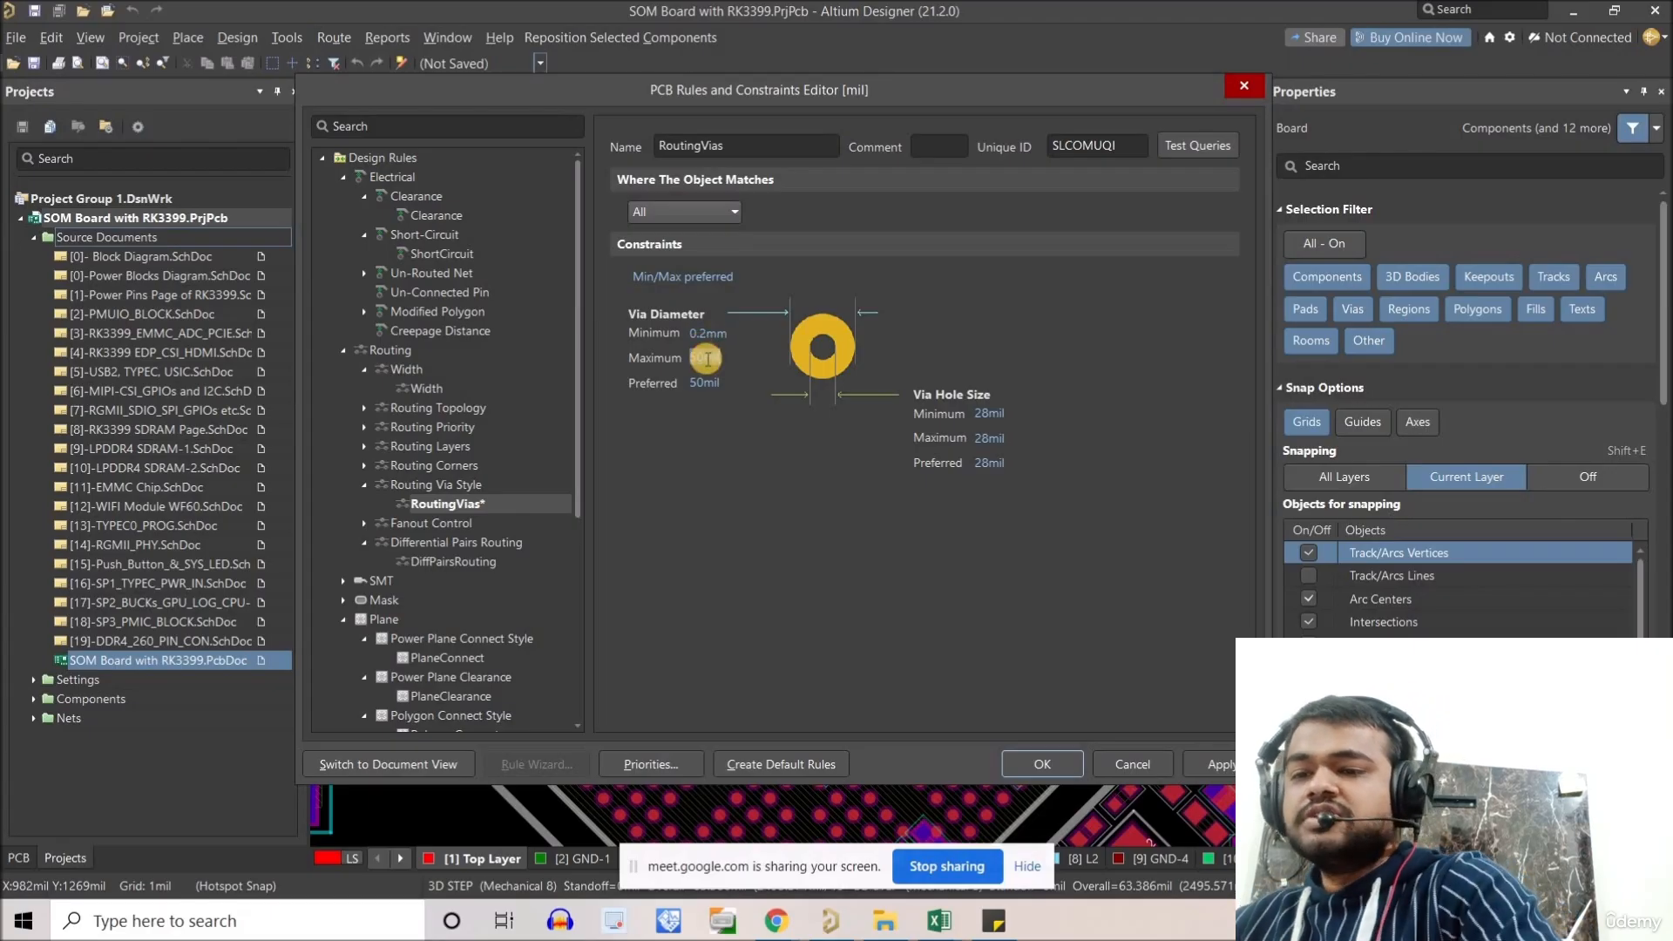
pyautogui.write('0.8mm')
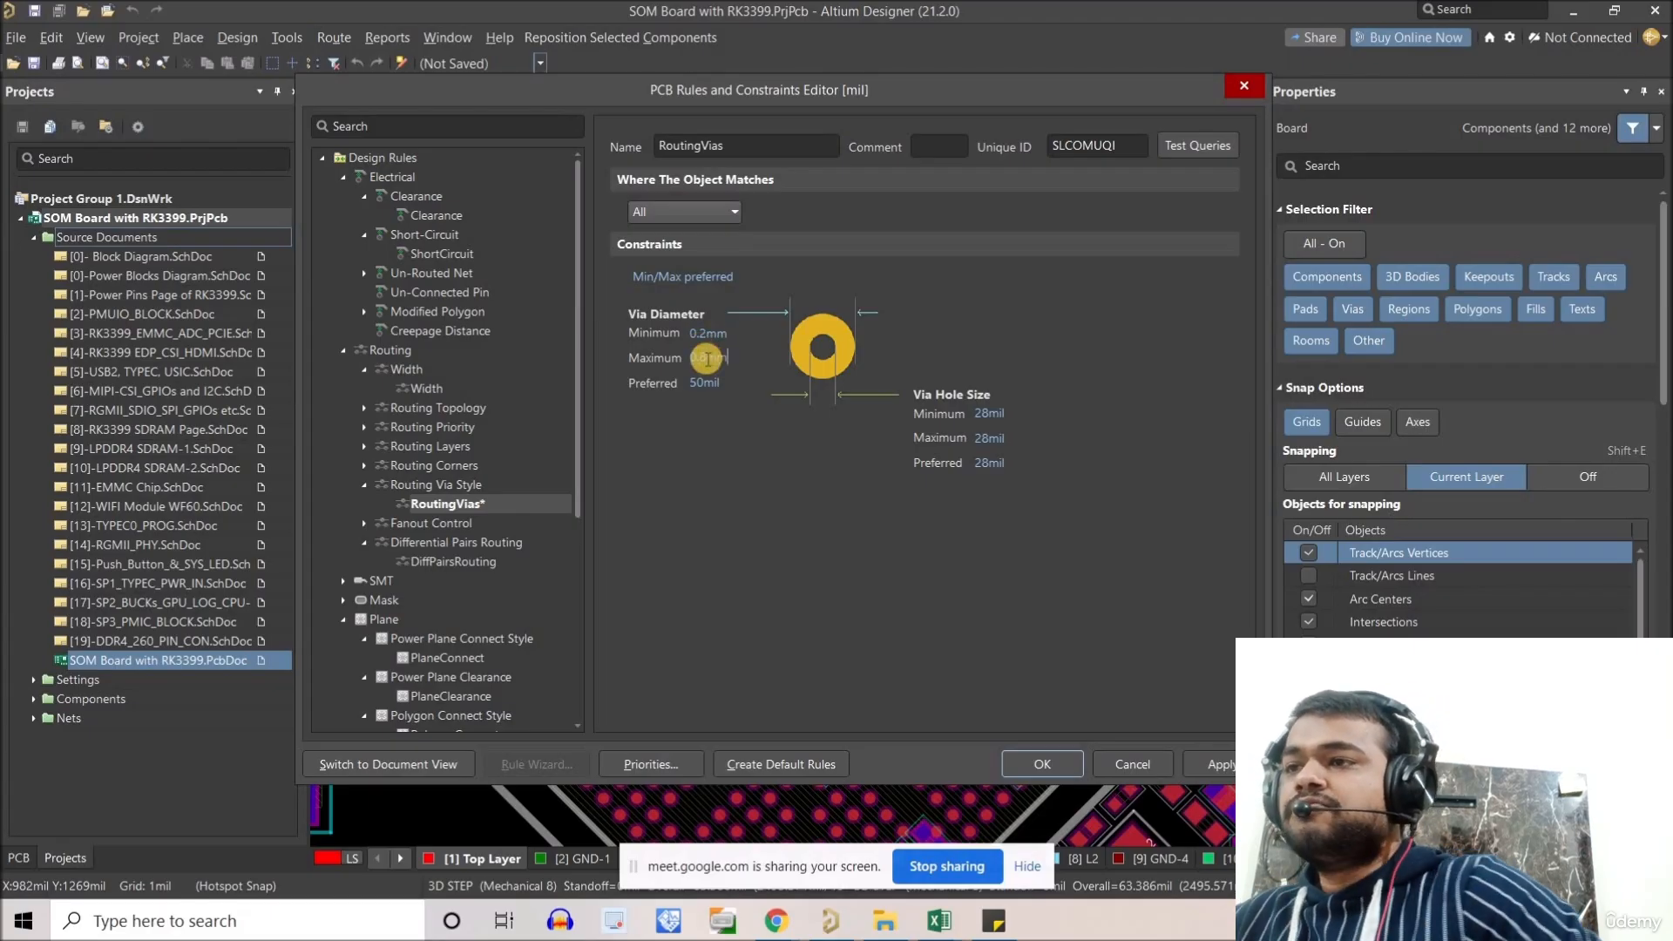
pyautogui.click(709, 375)
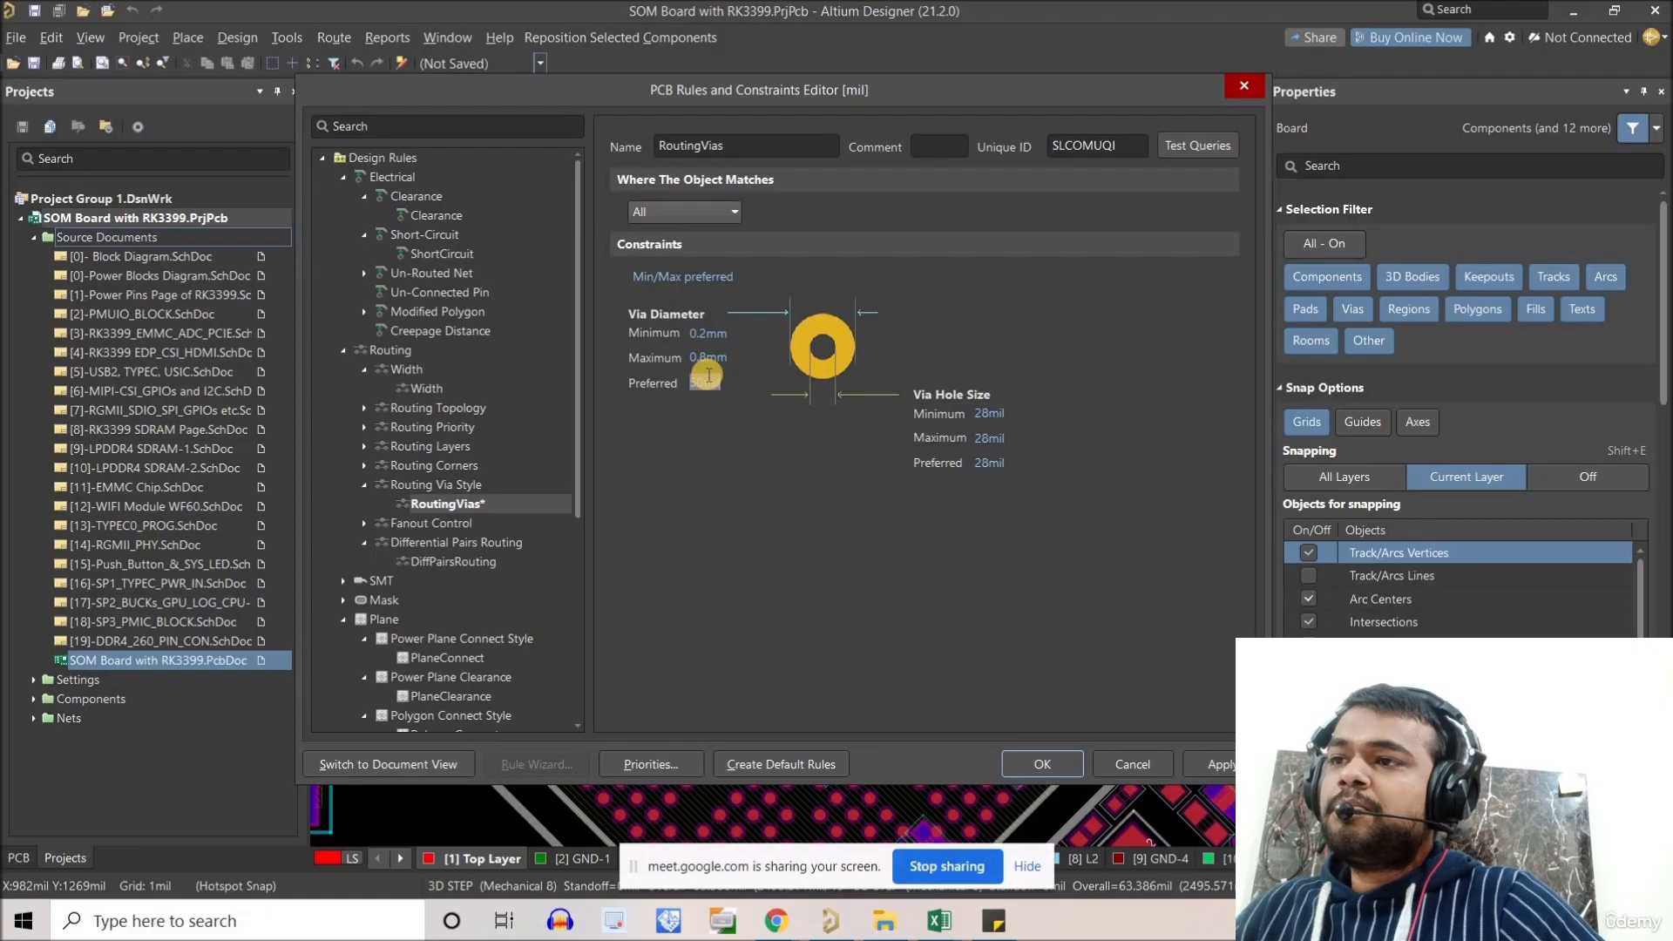
pyautogui.press('BackSpace')
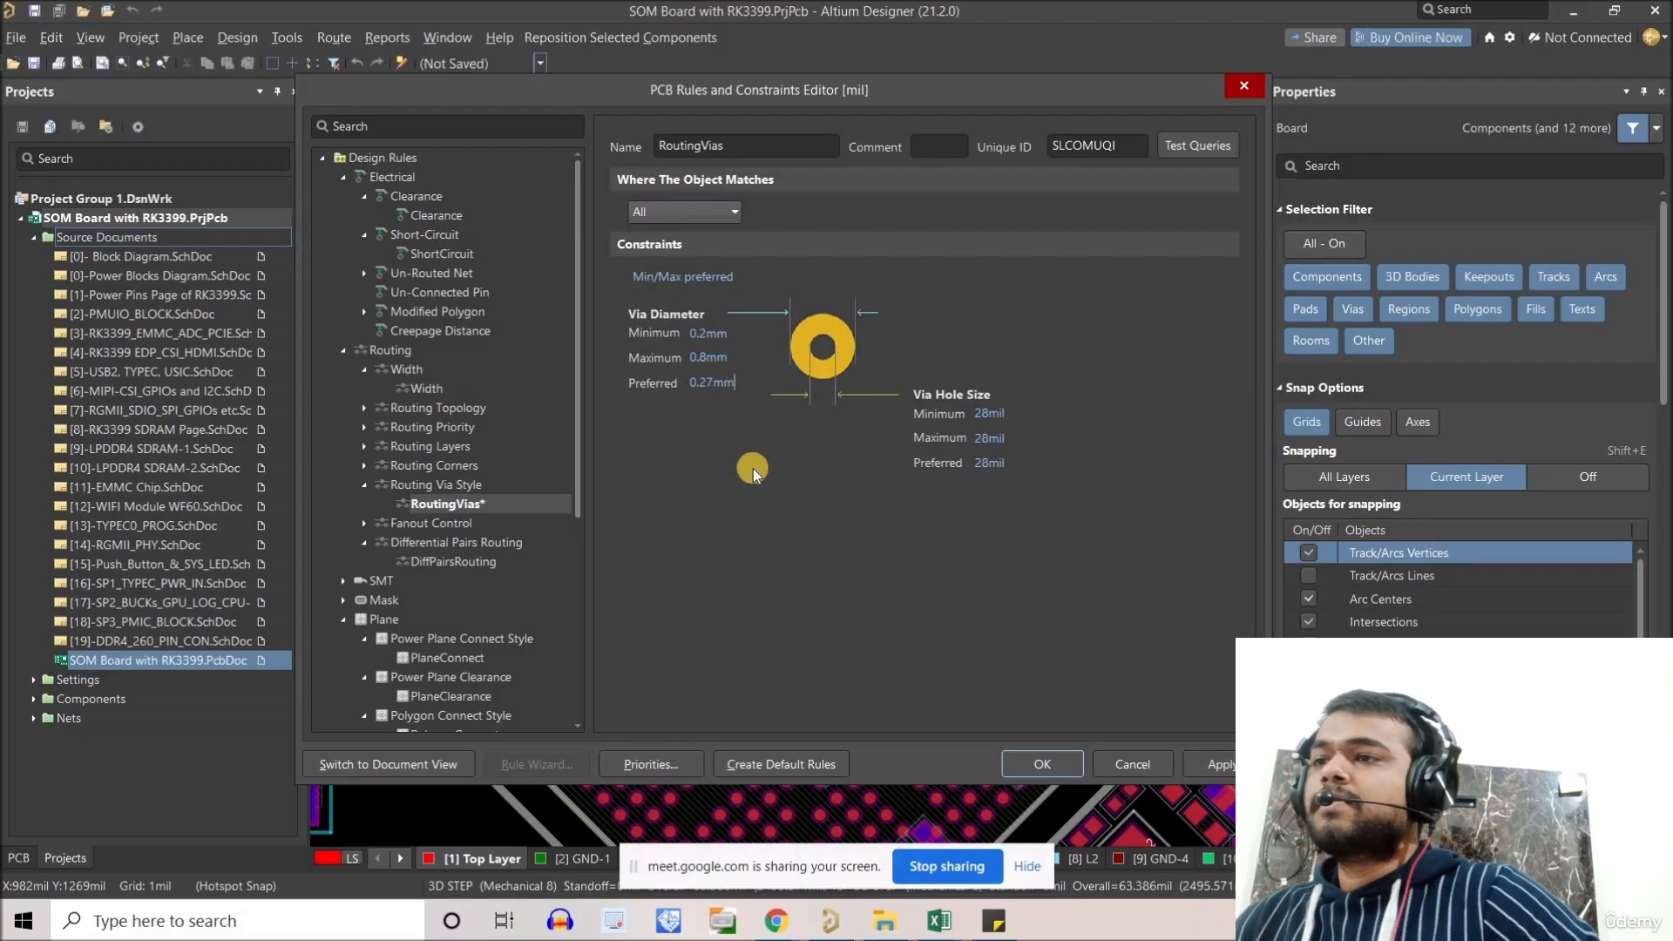
# Set the RoutingVias hole size to 0.1mm minimum, 0.4mm maximum and 0.1mm preferred, and apply the rule.
pyautogui.click(991, 418)
pyautogui.moveTo(1008, 416); pyautogui.dragTo(940, 408)
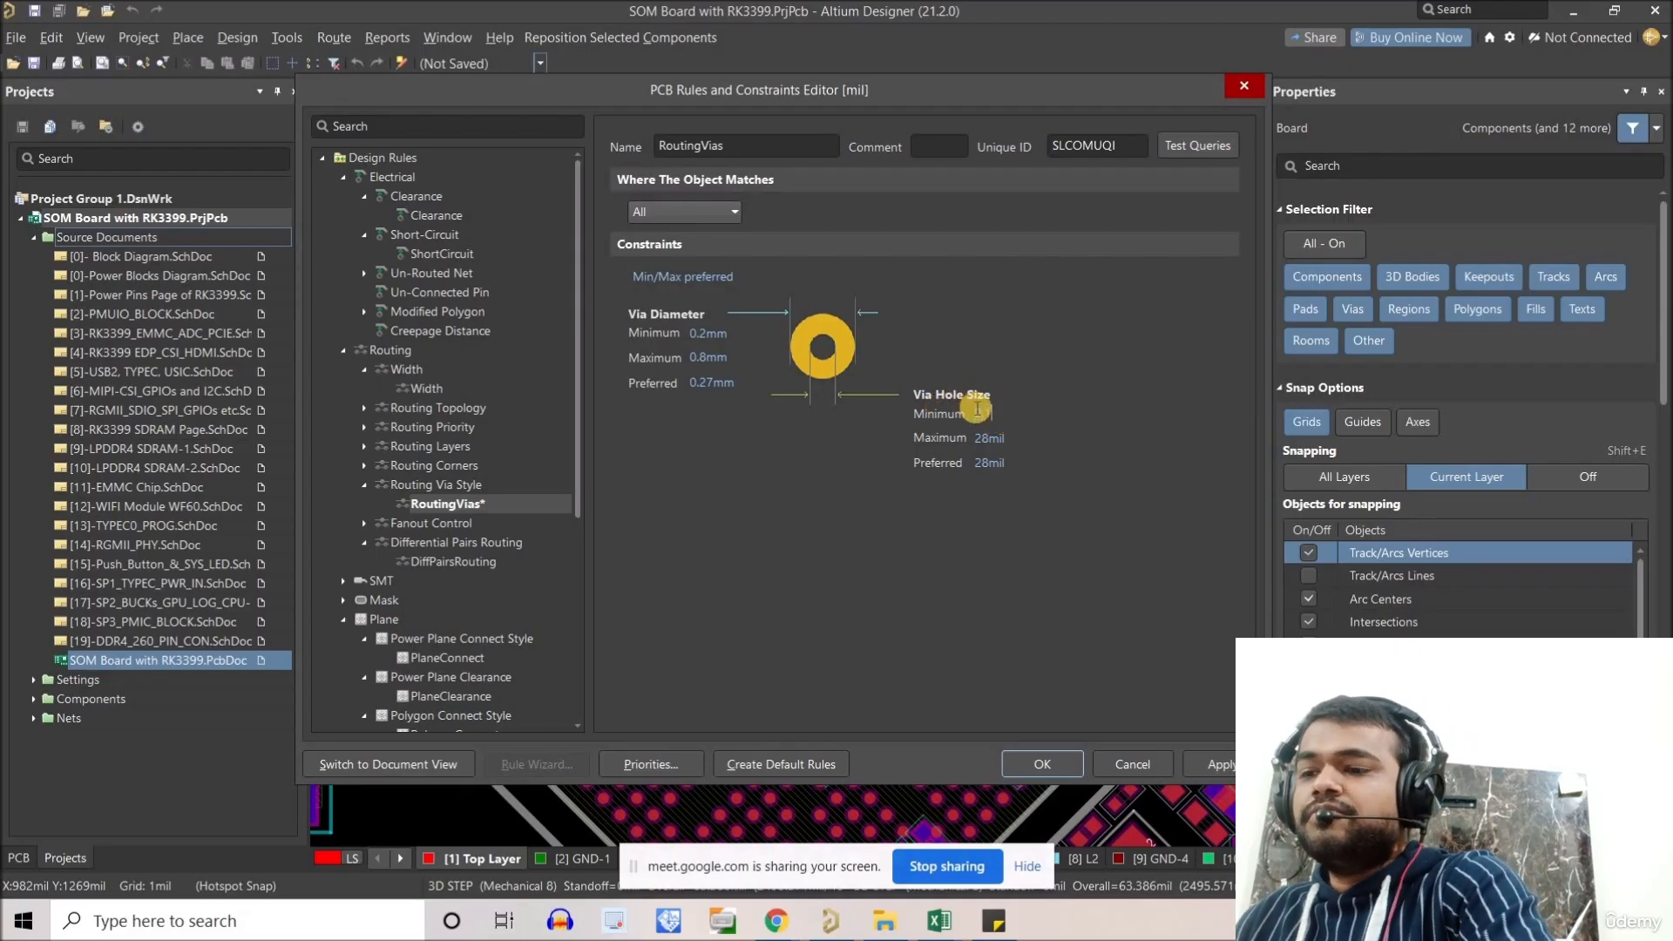
pyautogui.moveTo(982, 441); pyautogui.dragTo(1003, 438)
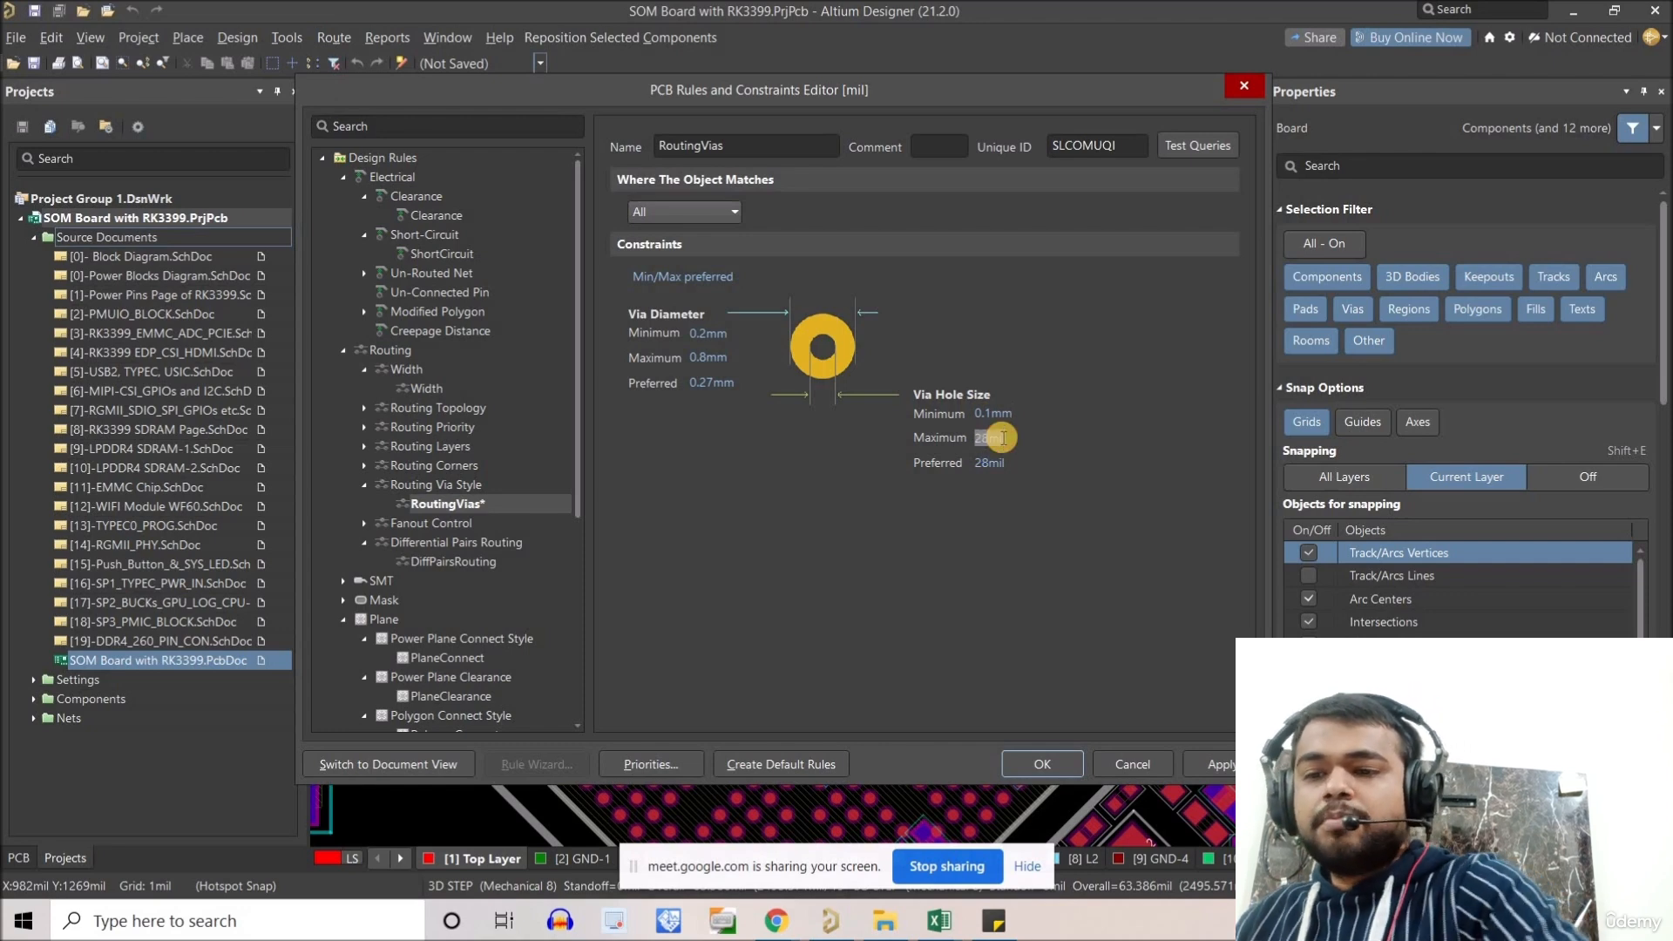
pyautogui.write('0.4mm')
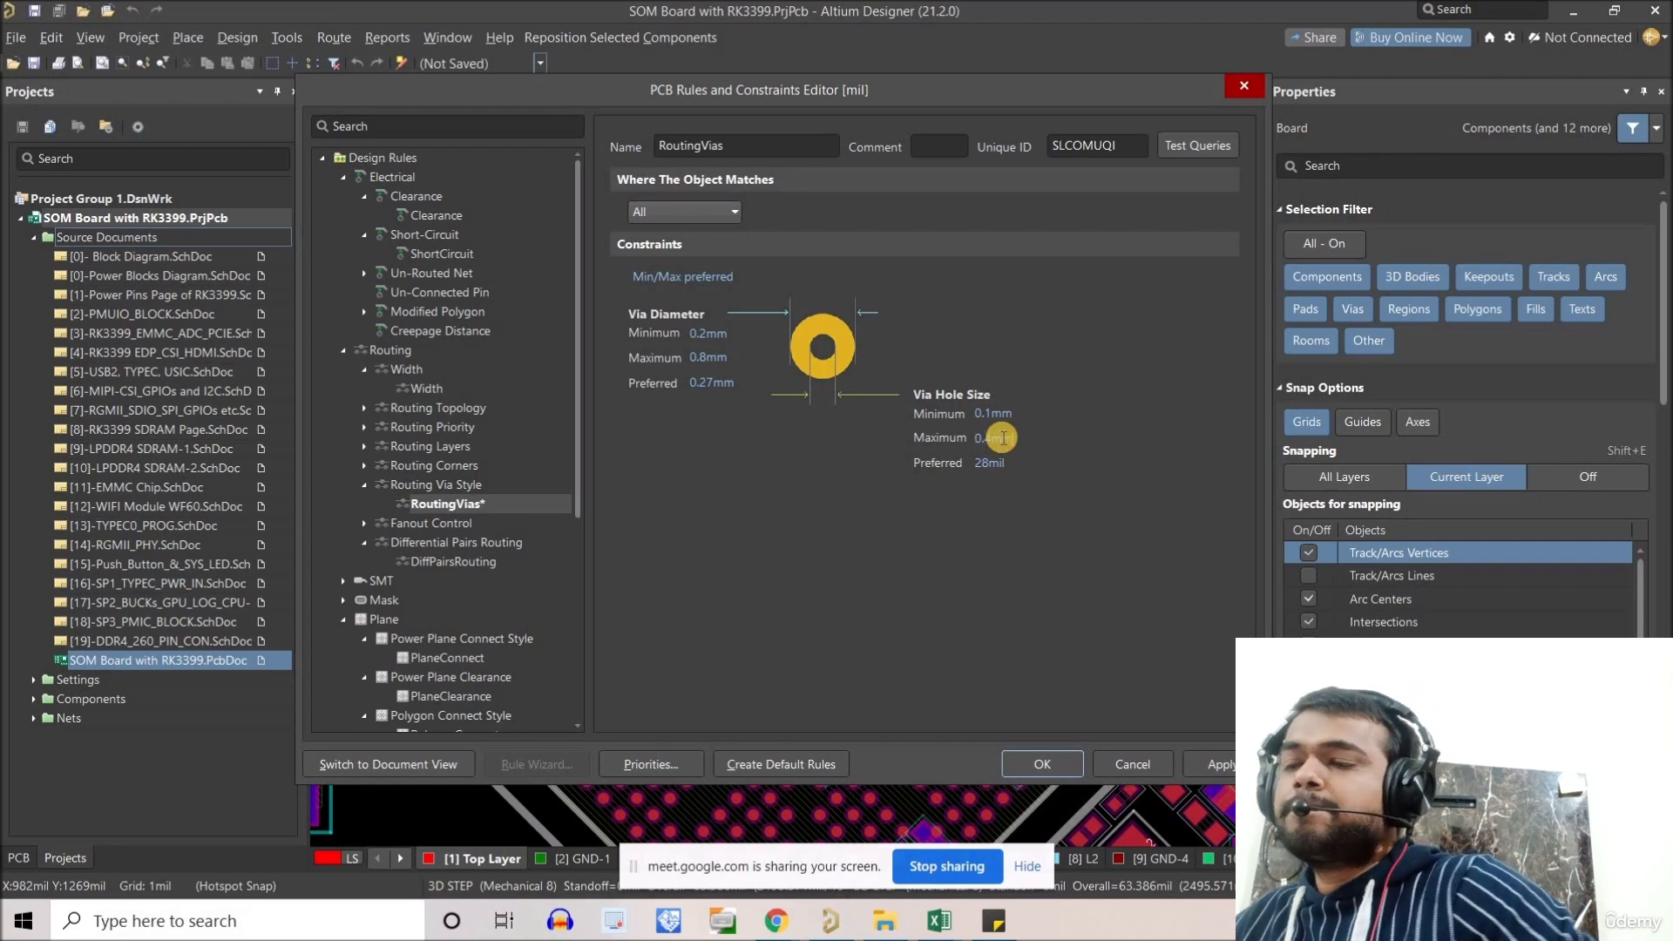
pyautogui.click(985, 463)
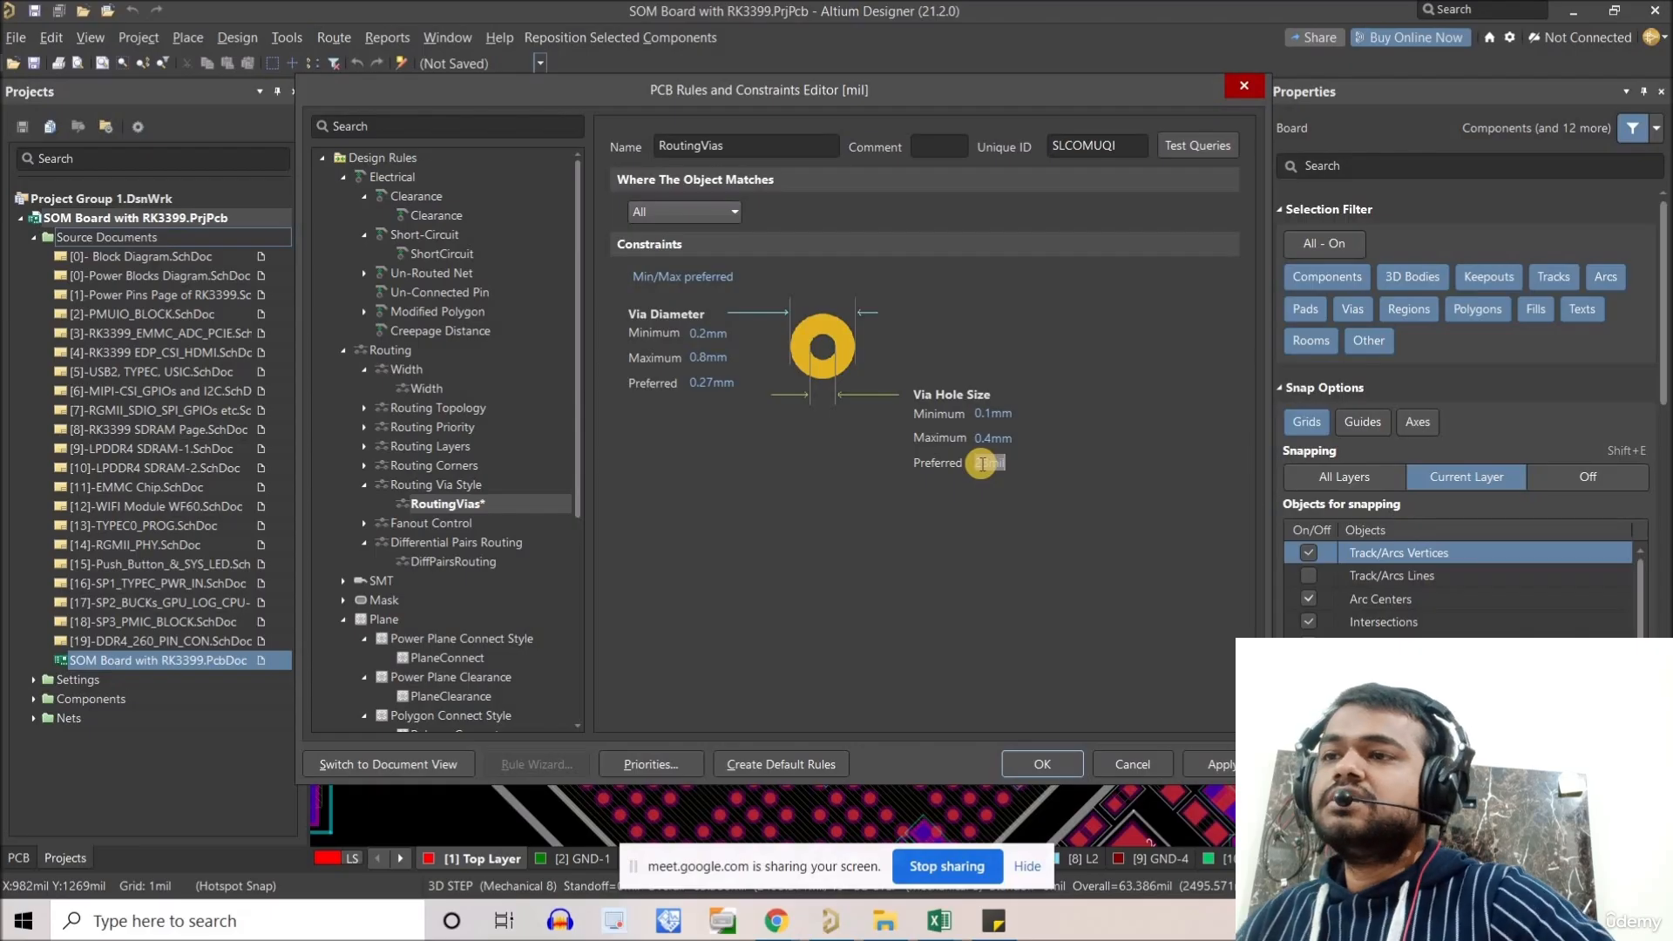
pyautogui.press('BackSpace')
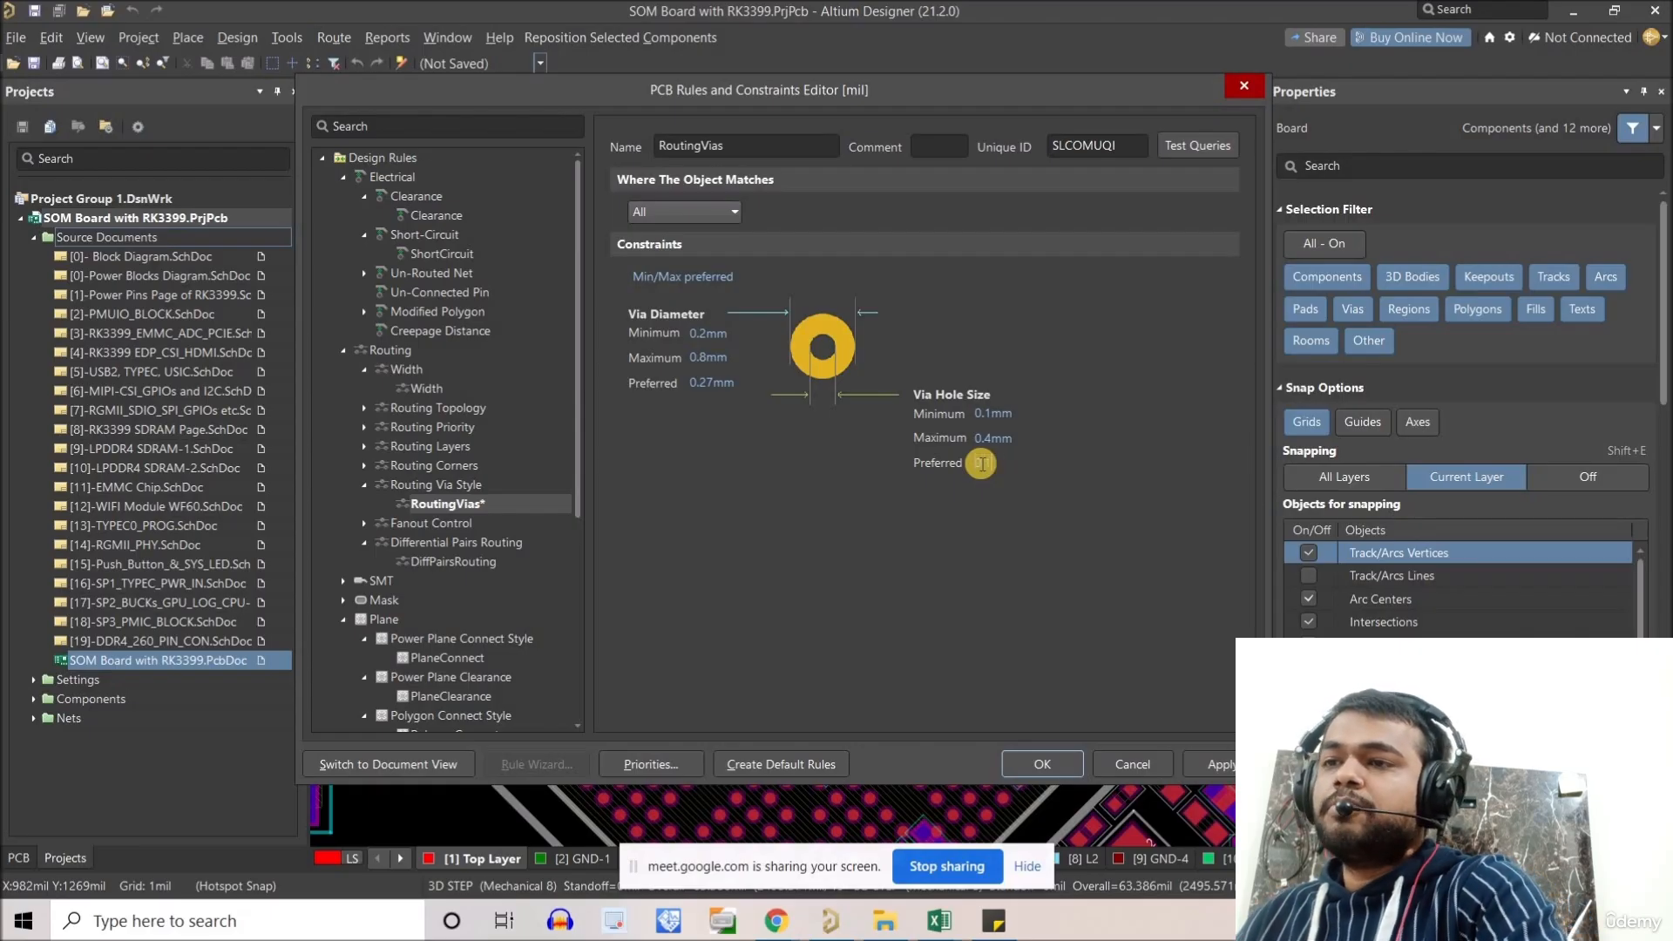
pyautogui.write('0.1mm')
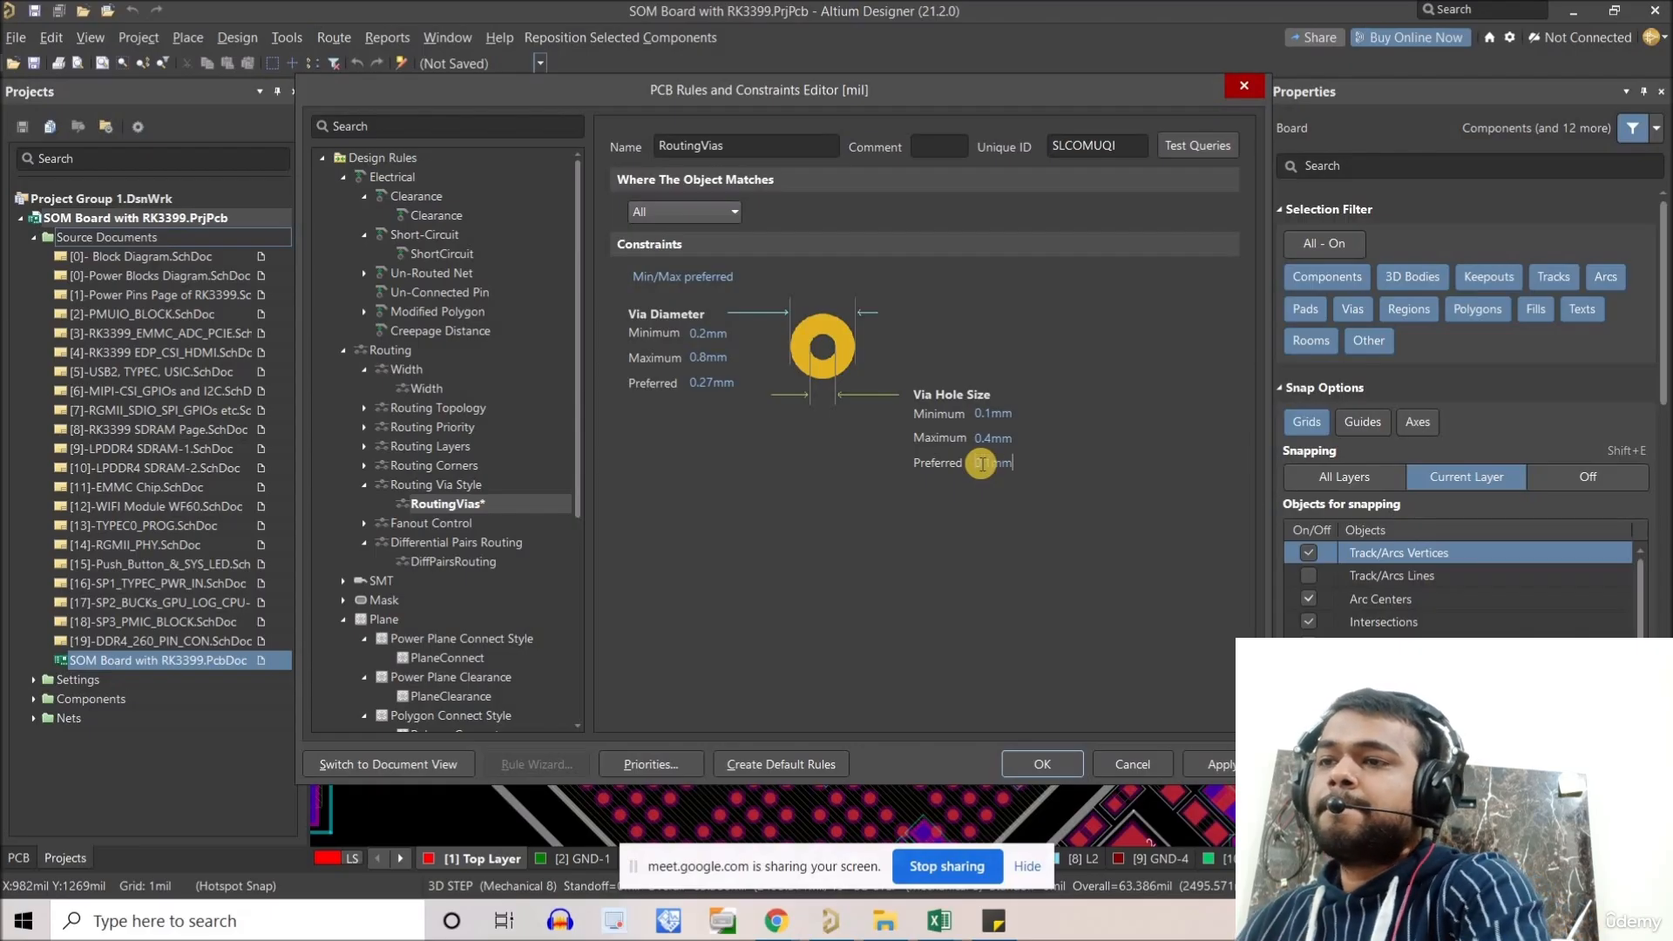
pyautogui.click(1206, 760)
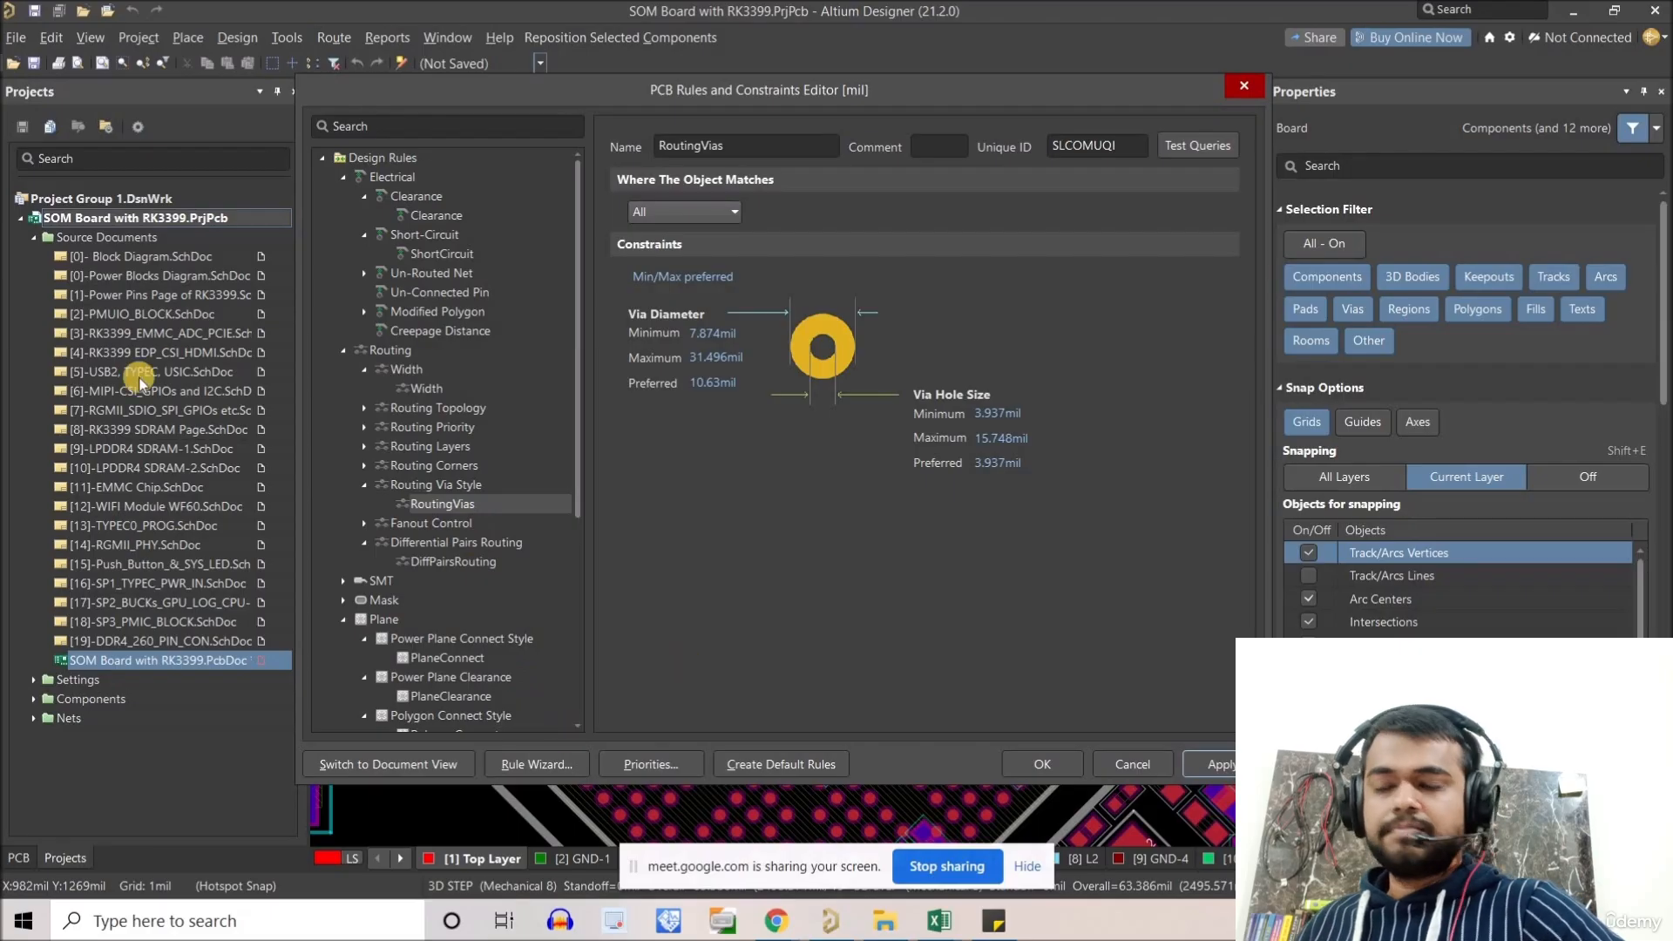
# Set the routing Width rule to 3mil minimum and 39.37mil maximum, change the preferred width, and apply and close the design rules.
pyautogui.click(427, 389)
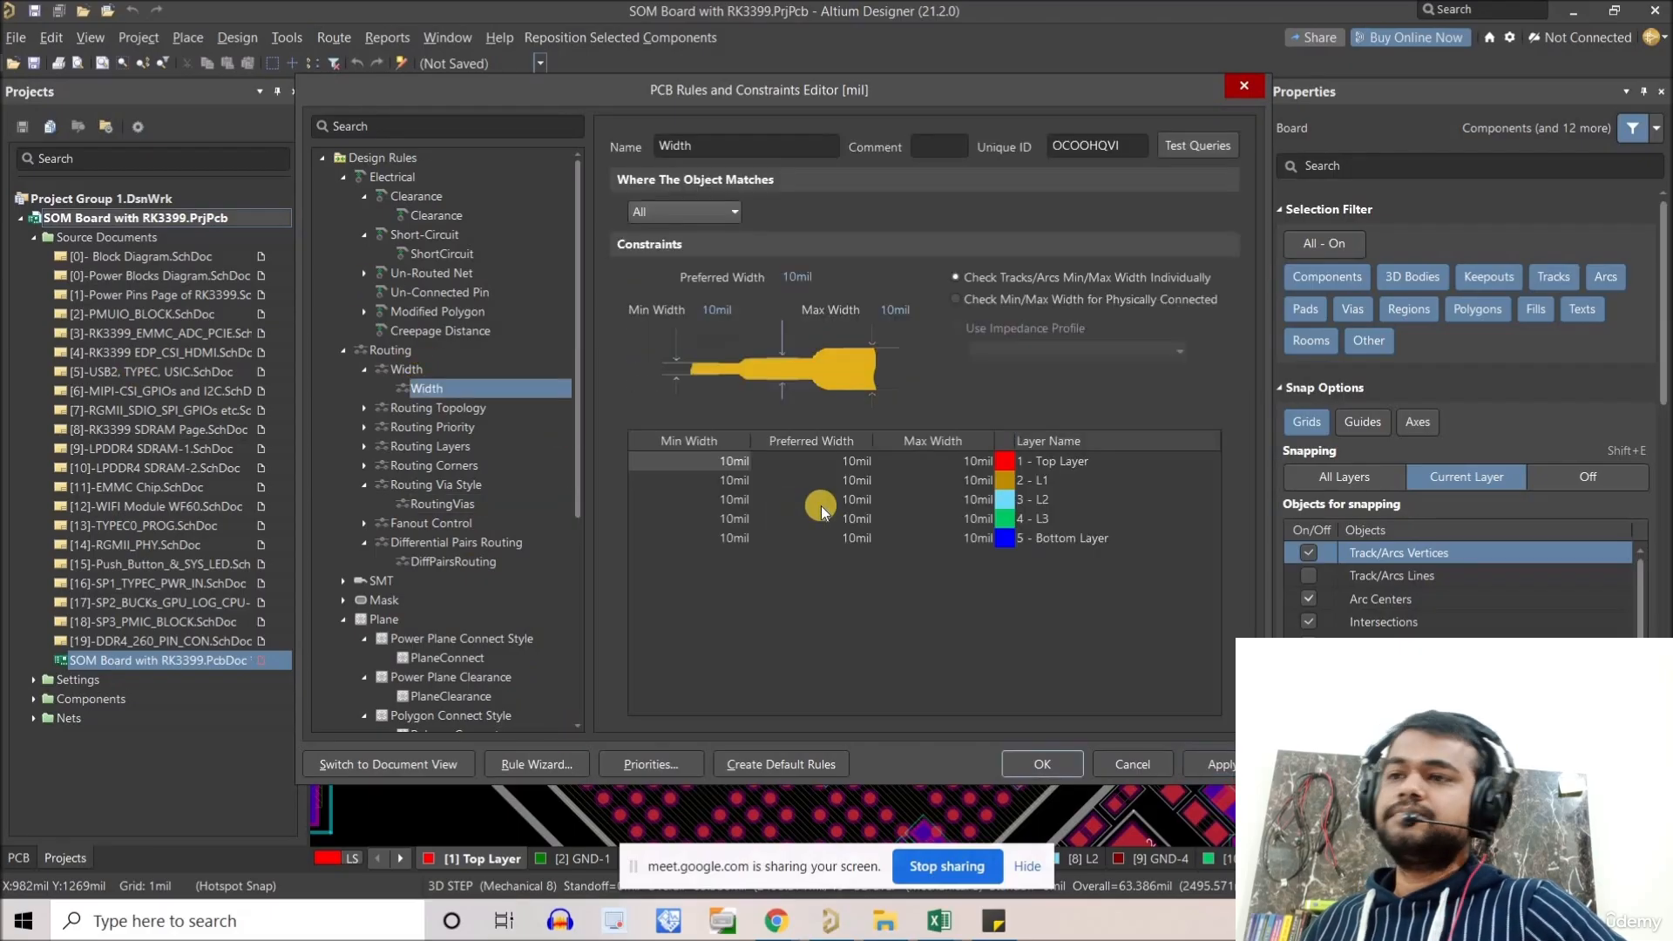
pyautogui.click(718, 312)
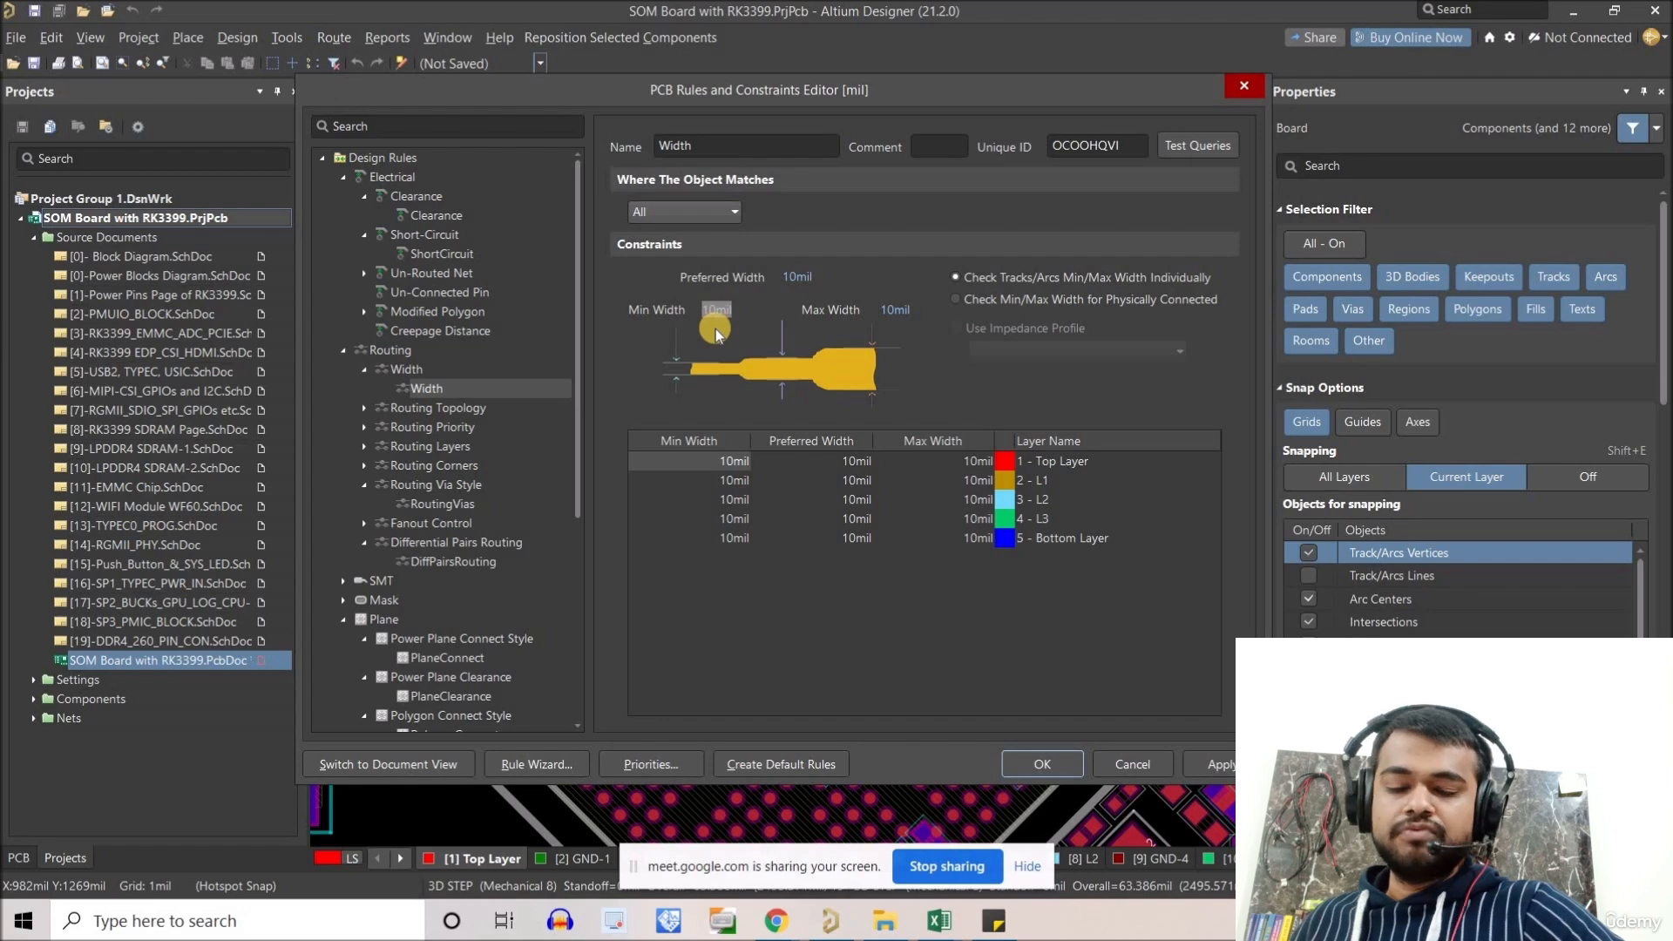
pyautogui.write('3mil')
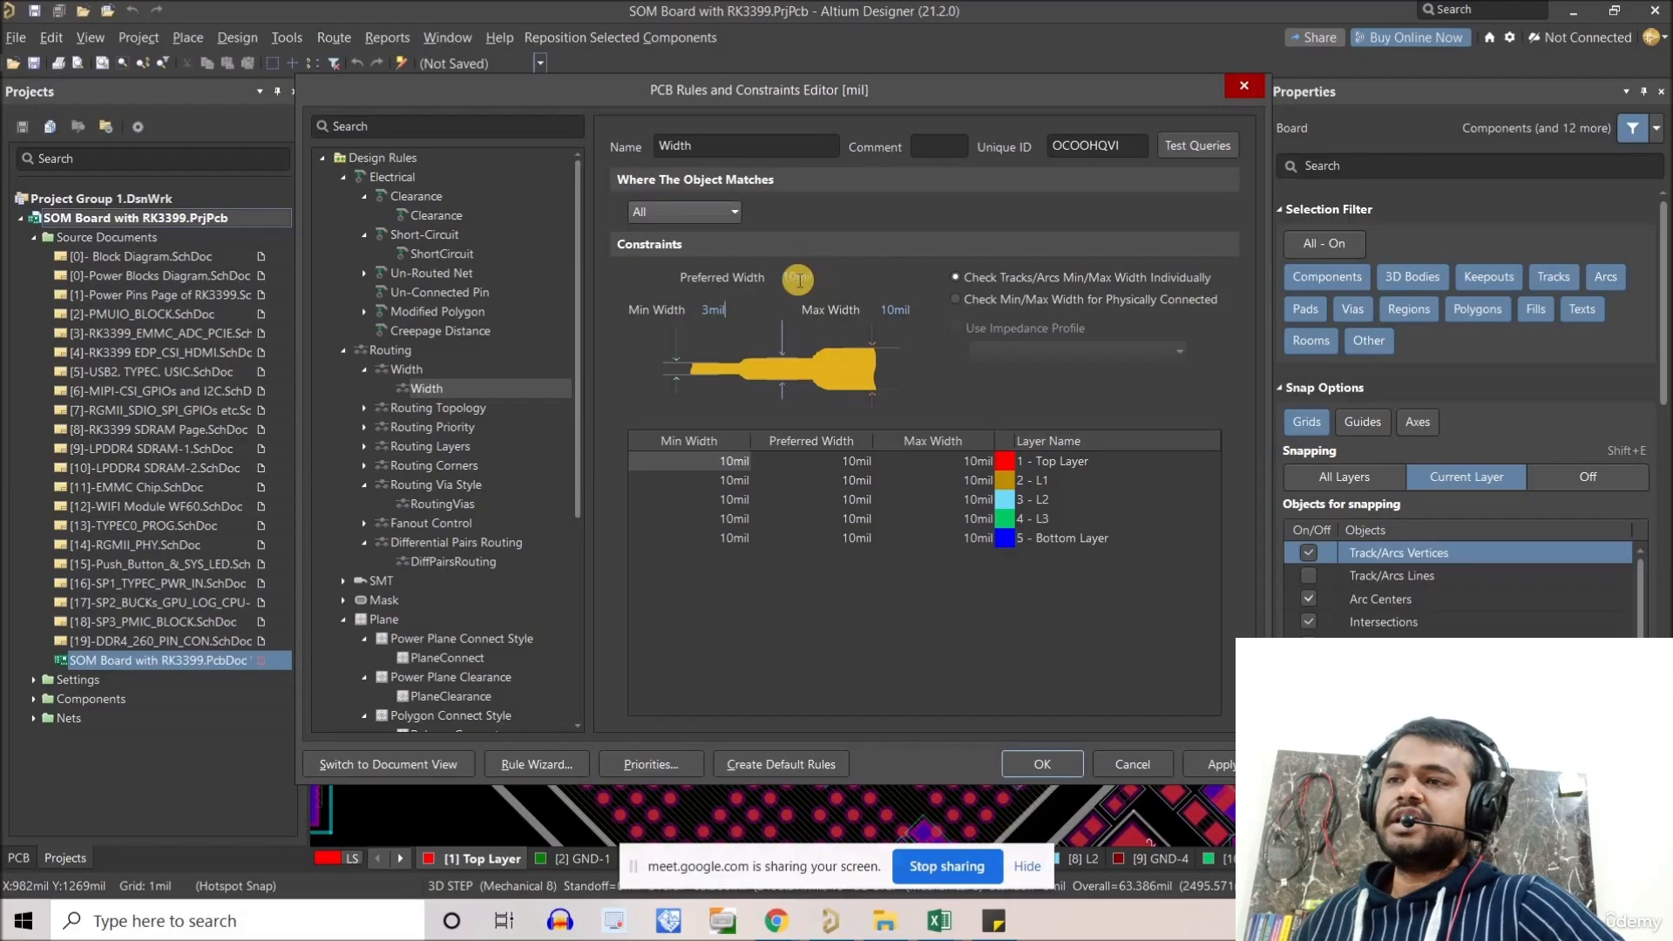
pyautogui.click(904, 310)
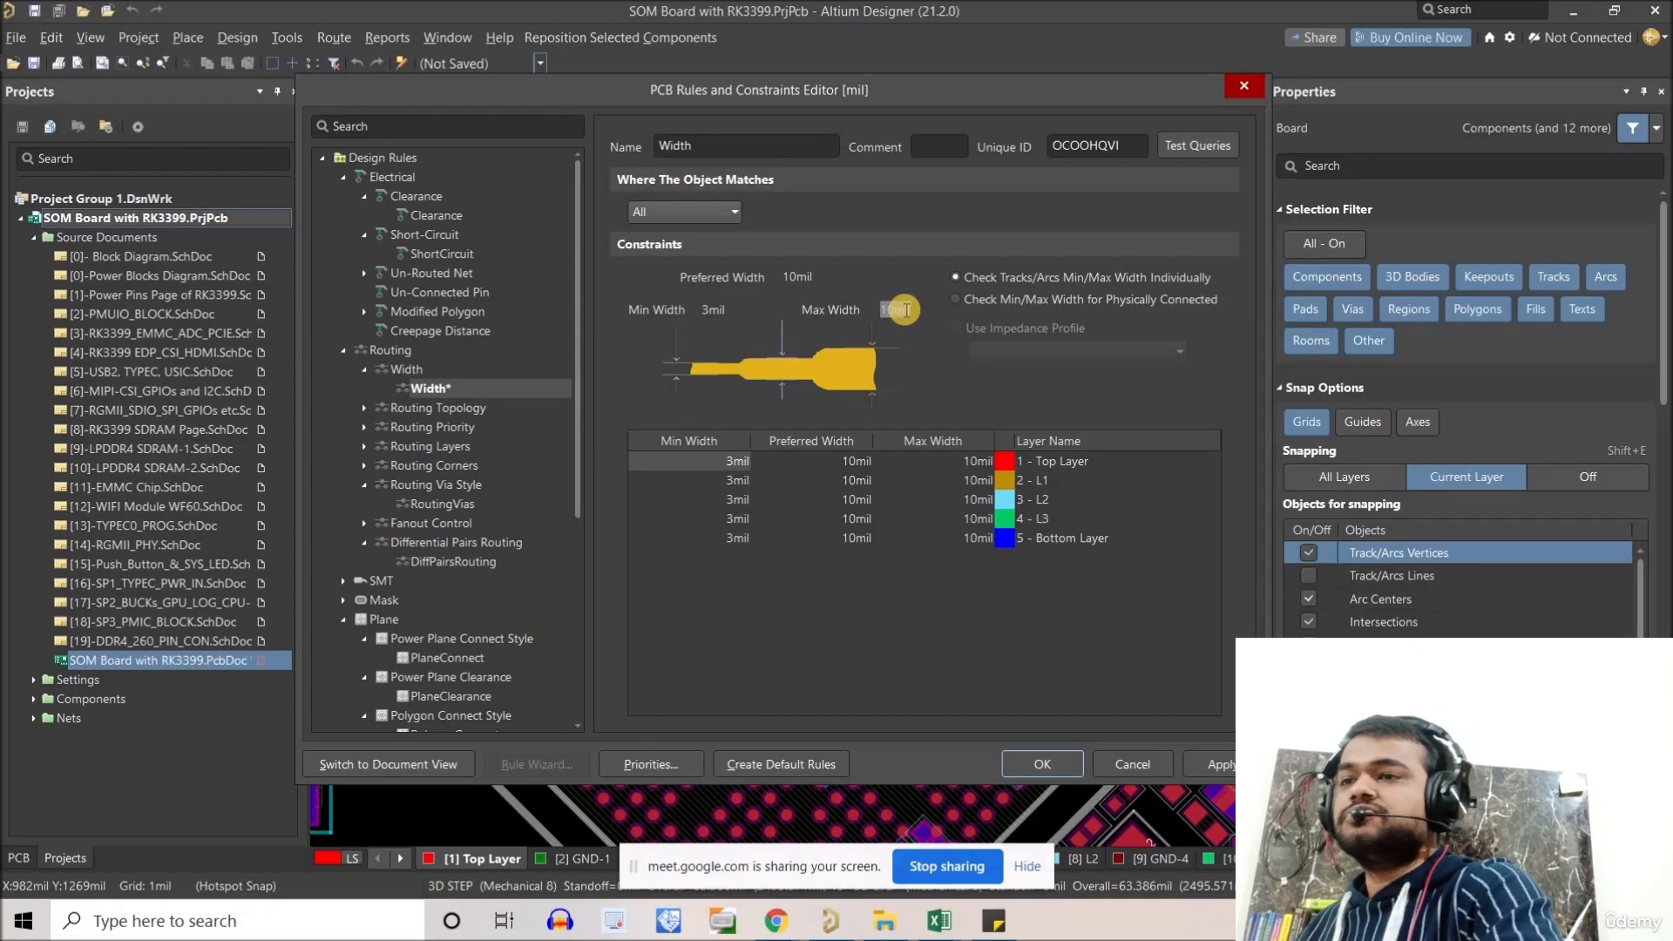
pyautogui.click(796, 279)
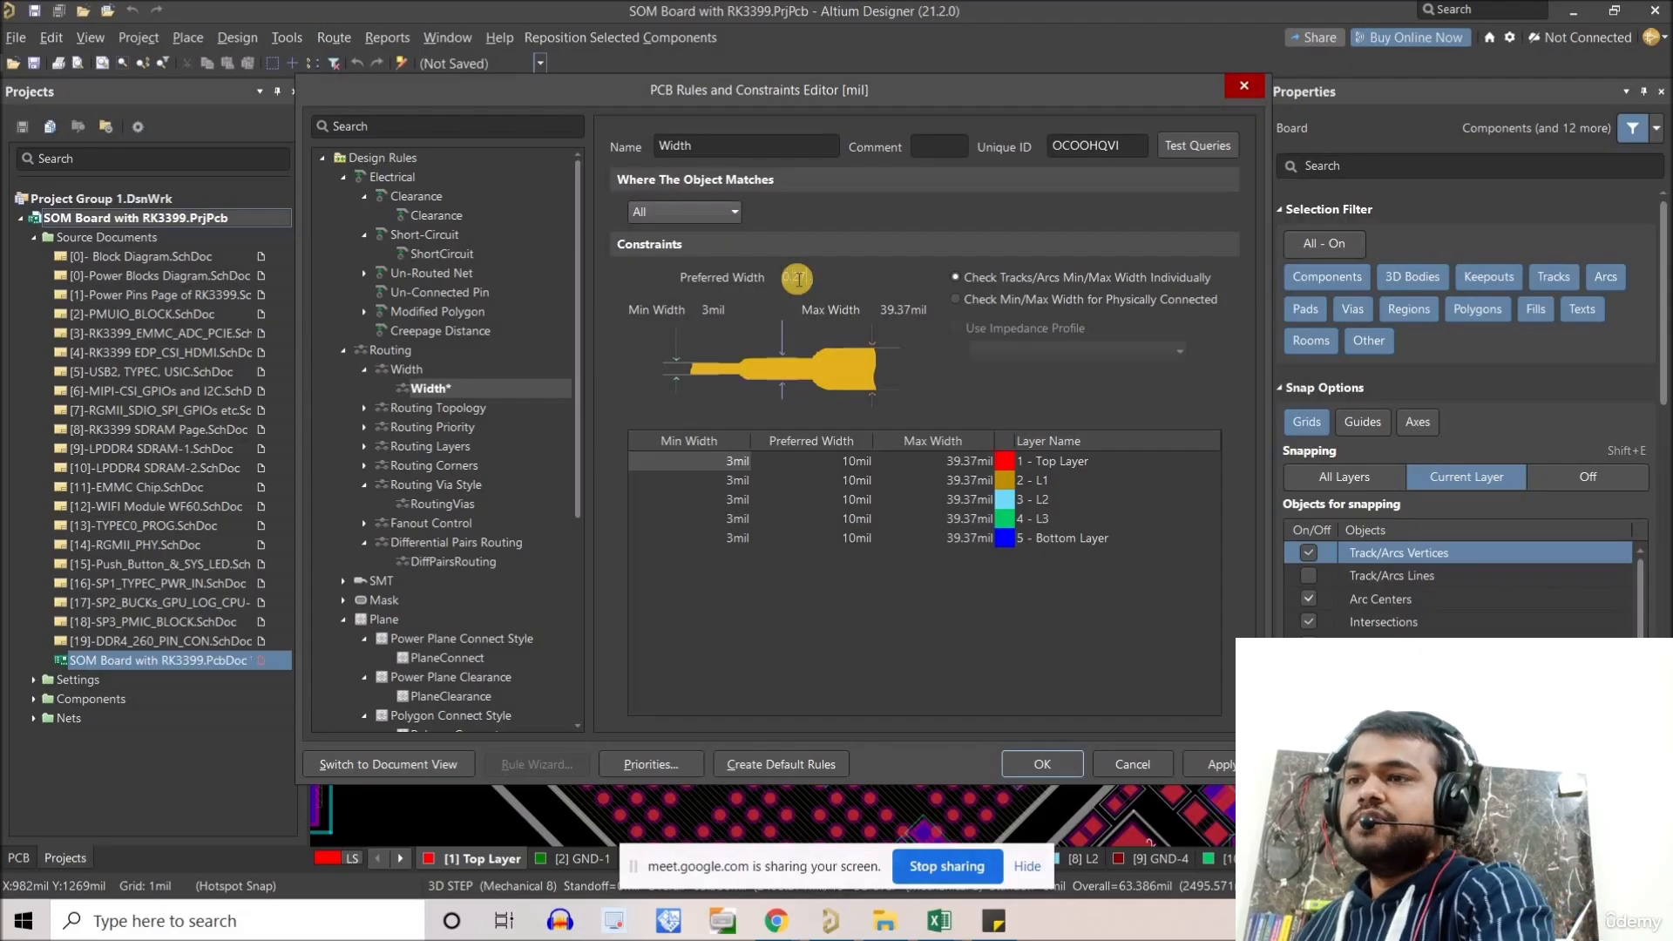
pyautogui.click(1224, 764)
pyautogui.click(1057, 762)
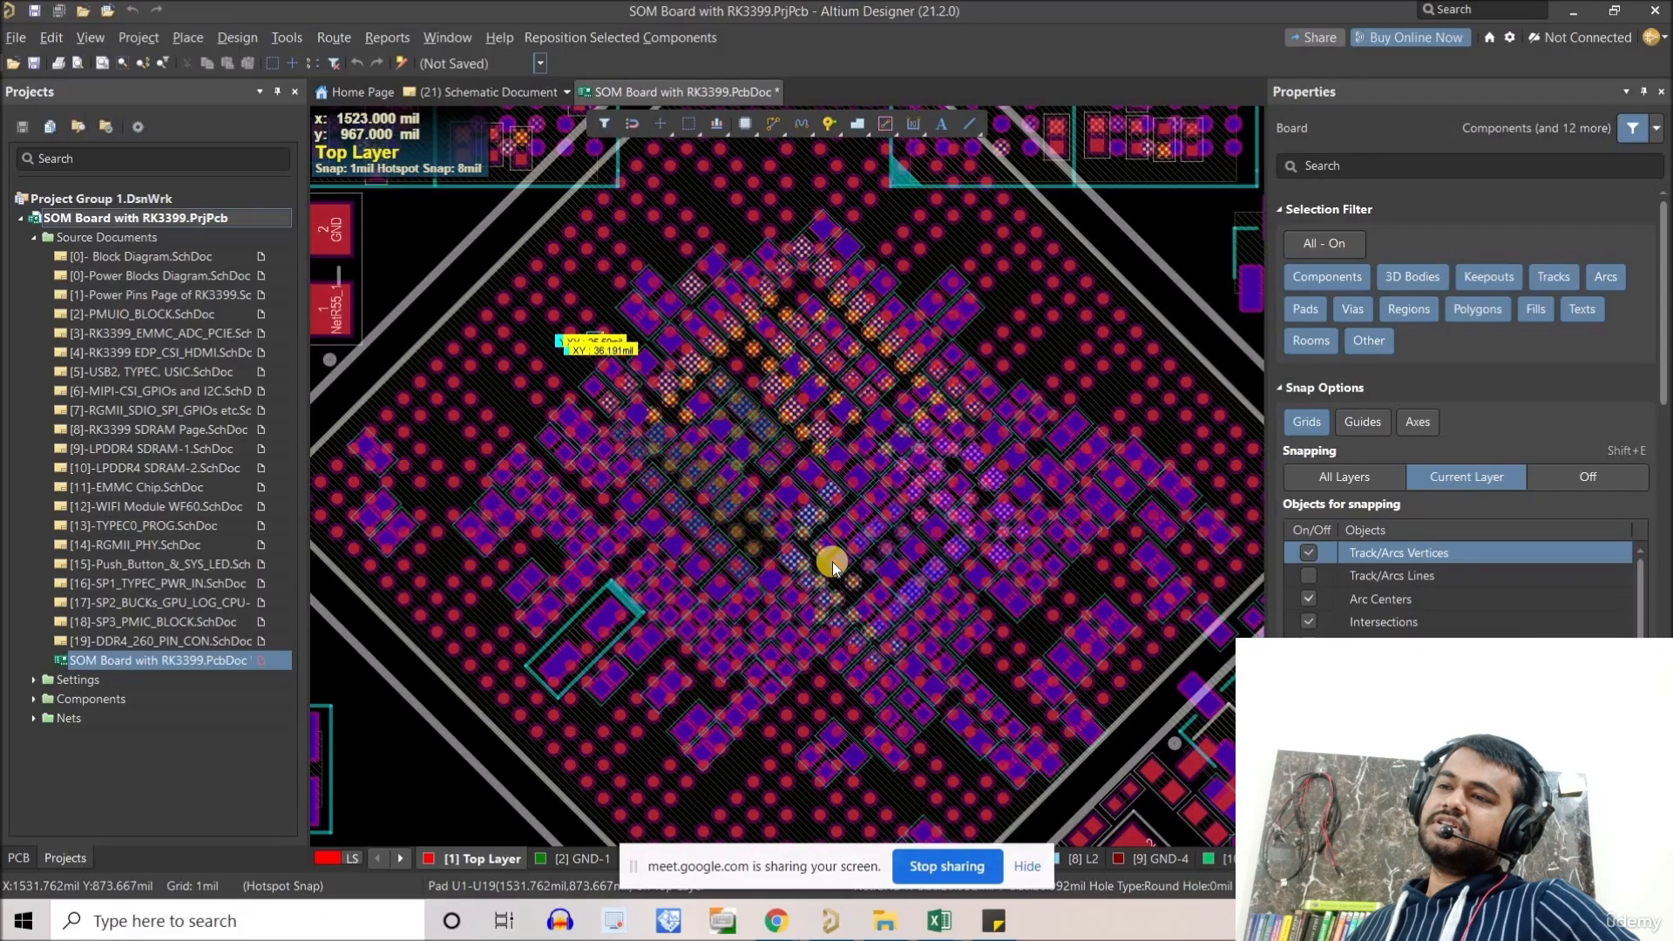
# Examine the RK3399 BGA pad field and the capacitors placed within it on the PCB layout.
pyautogui.keyDown('ctrl'); pyautogui.scroll(3, 710, 358); pyautogui.keyUp('ctrl')
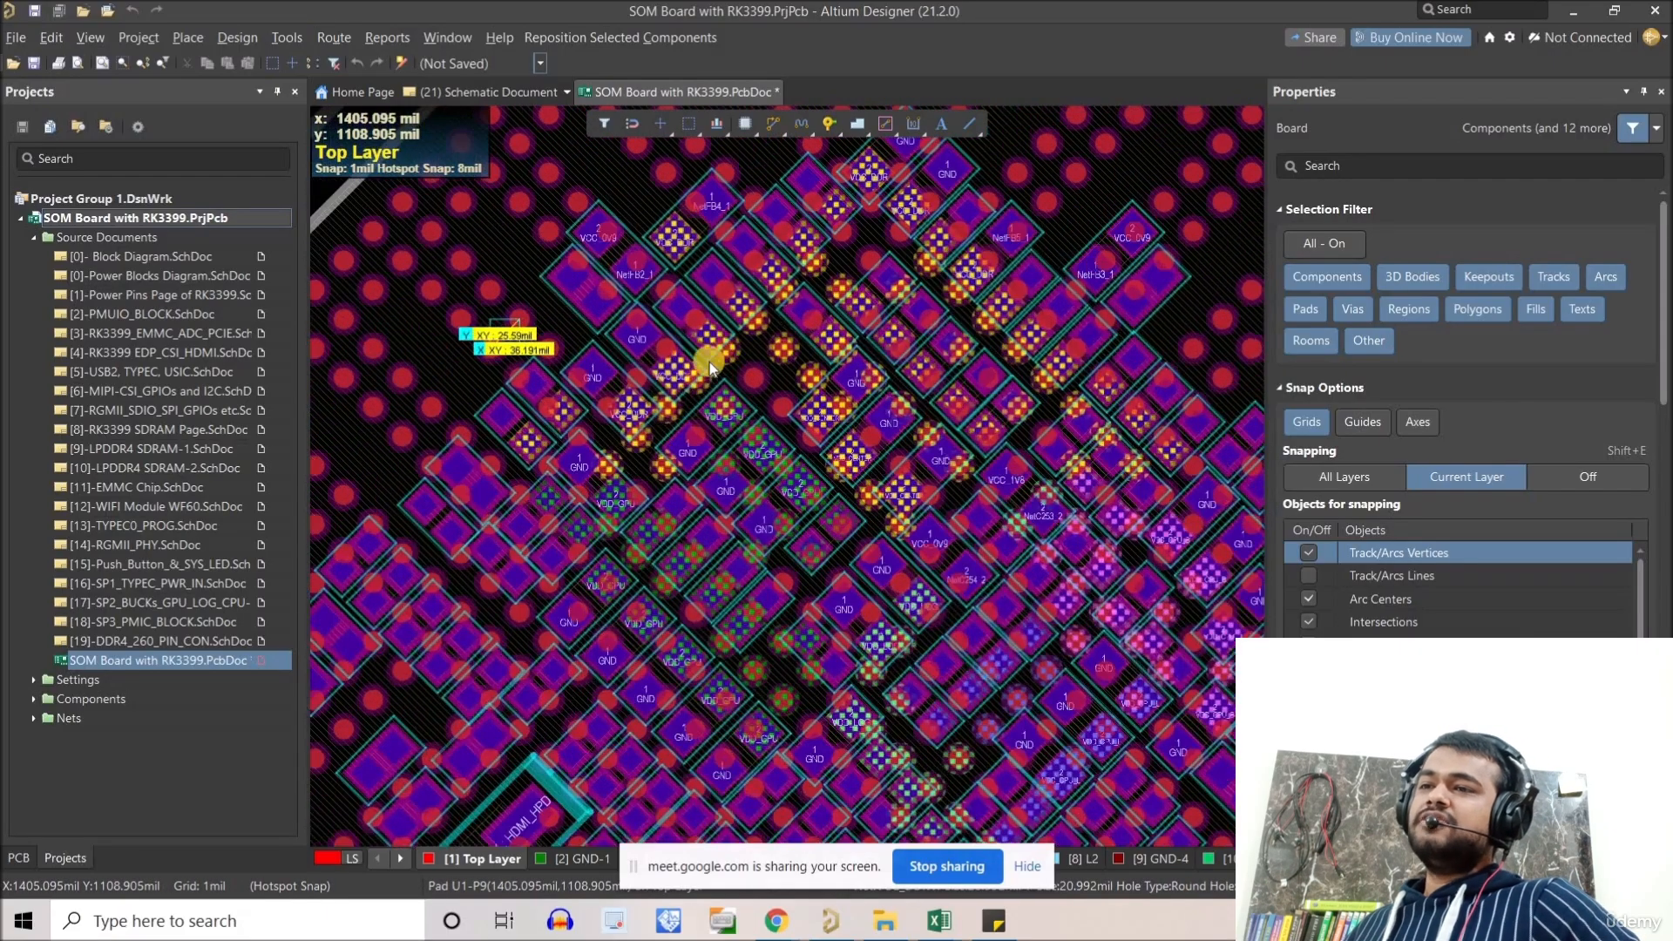
pyautogui.keyDown('ctrl'); pyautogui.scroll(-1, 542, 442); pyautogui.keyUp('ctrl')
pyautogui.moveTo(594, 482); pyautogui.dragTo(537, 617, button='right')
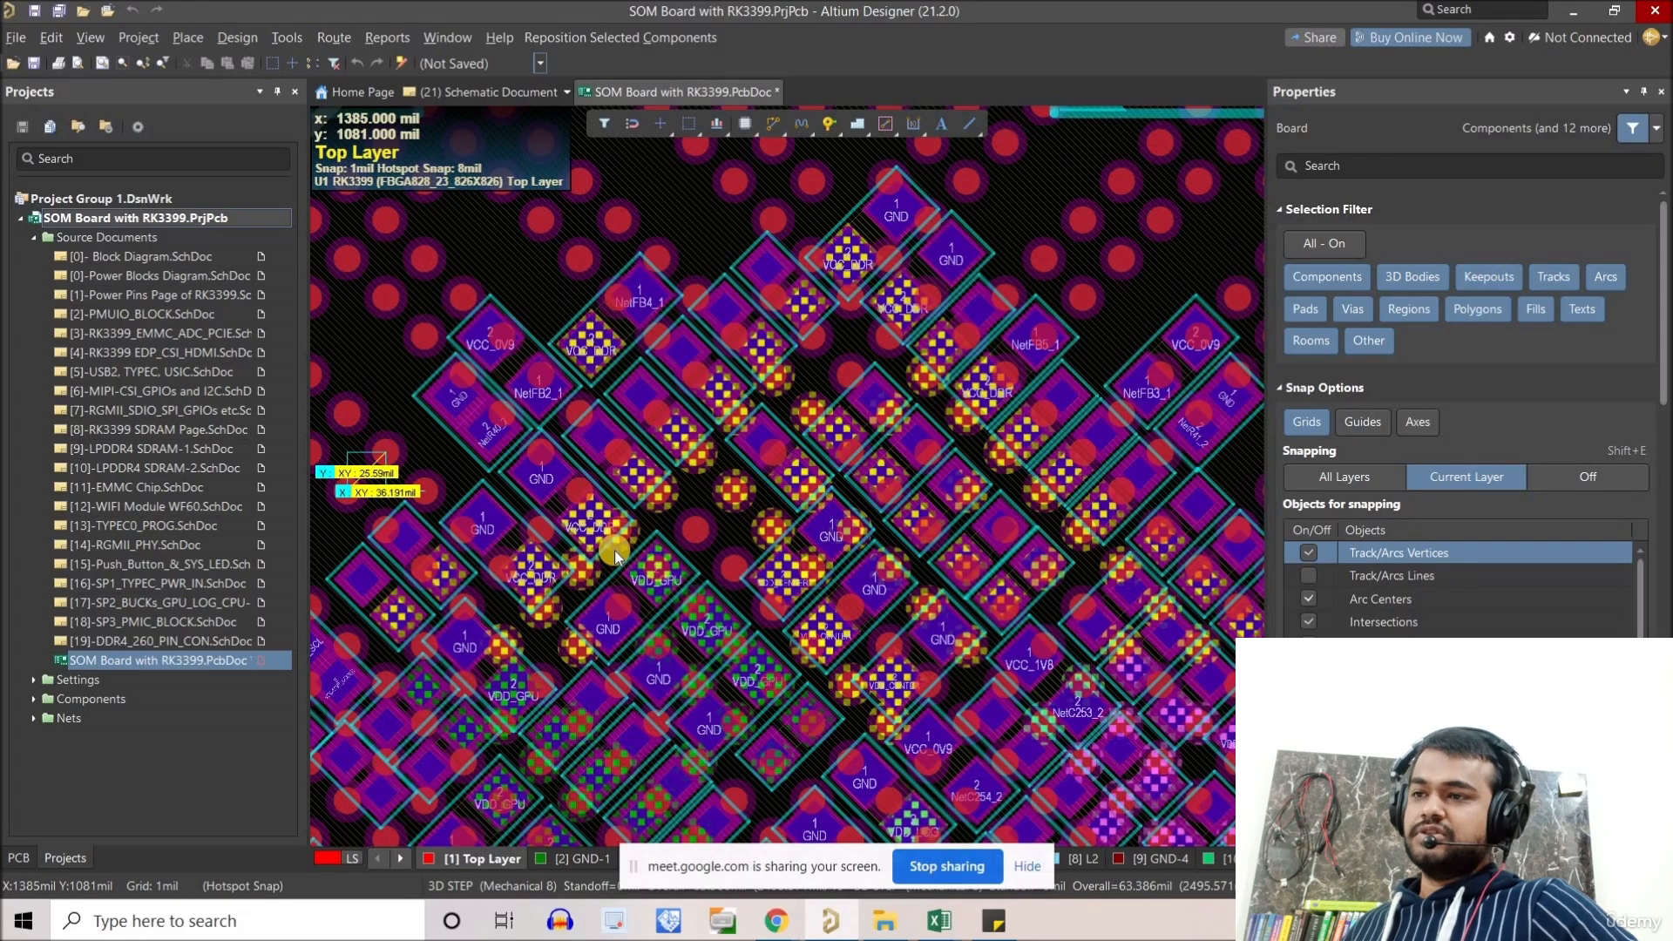
pyautogui.moveTo(614, 551); pyautogui.dragTo(679, 351, button='right')
pyautogui.moveTo(780, 699); pyautogui.dragTo(726, 606, button='right')
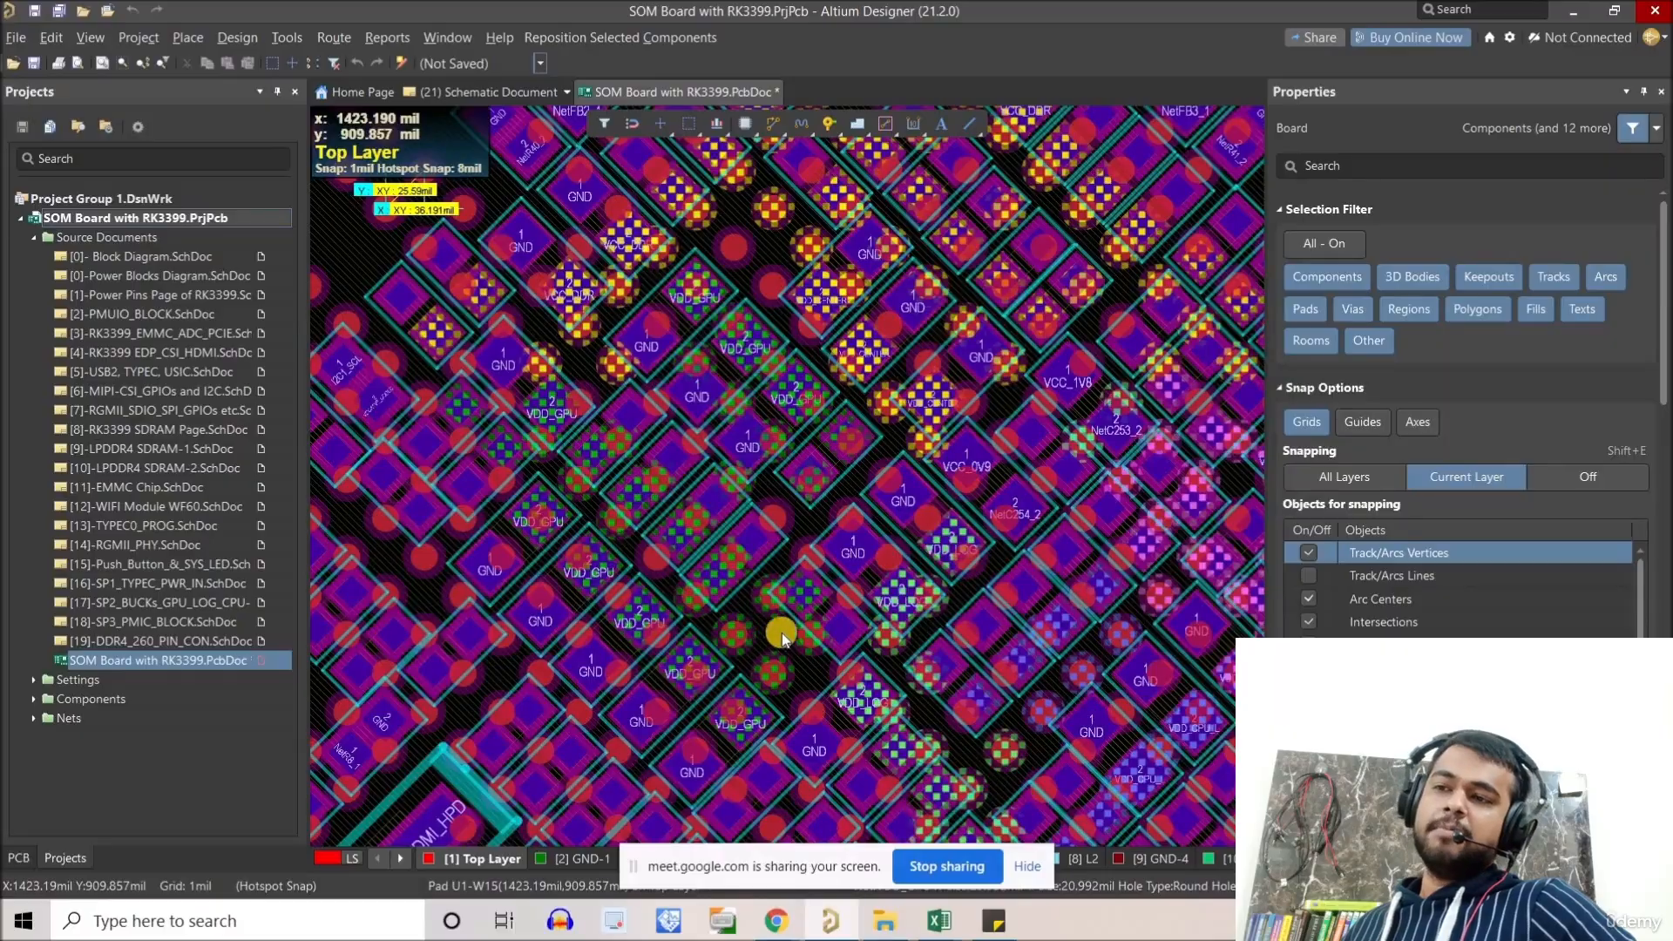
pyautogui.keyDown('ctrl'); pyautogui.scroll(-2, 765, 641); pyautogui.keyUp('ctrl')
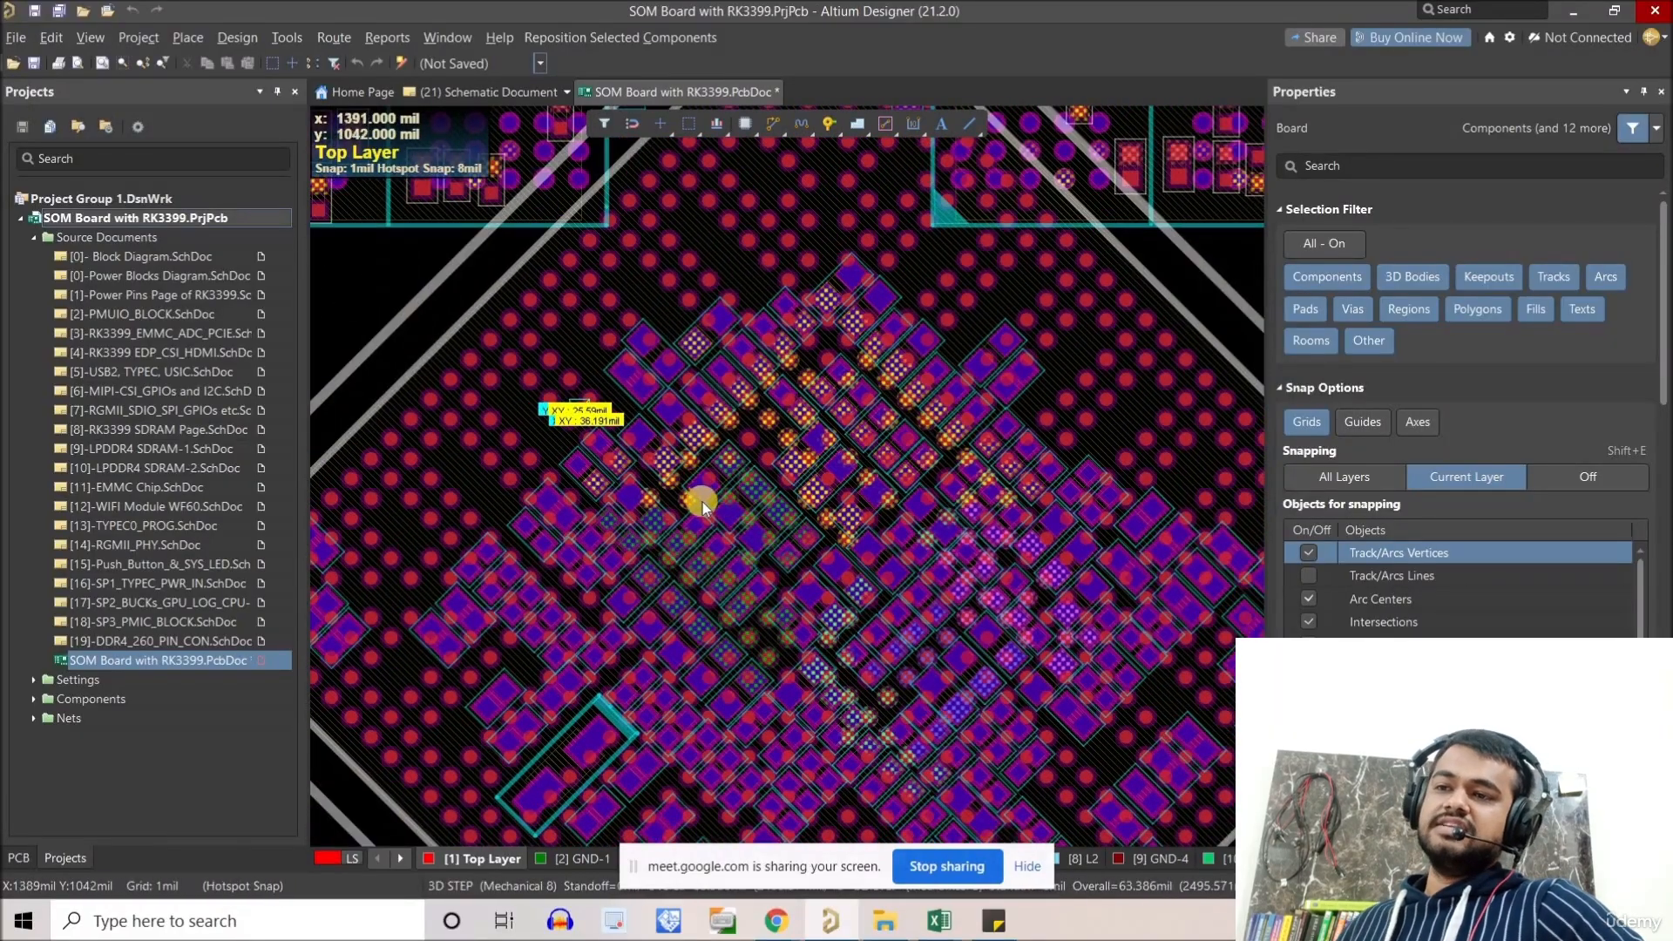
pyautogui.keyDown('ctrl'); pyautogui.scroll(-2, 702, 502); pyautogui.keyUp('ctrl')
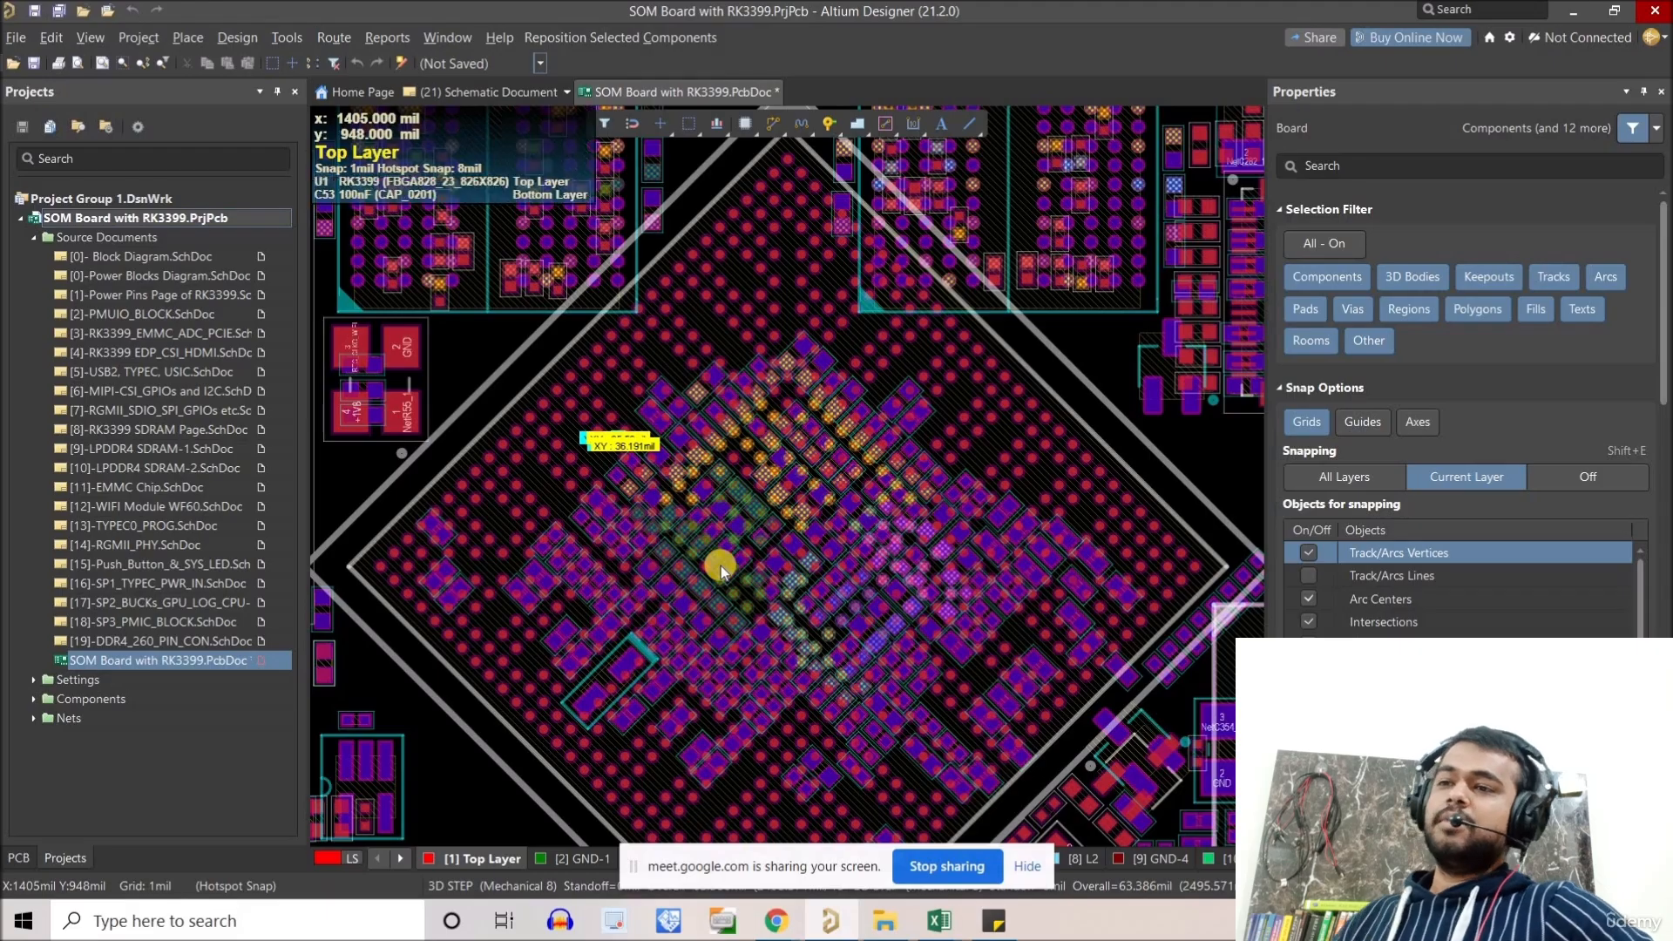
pyautogui.keyDown('ctrl'); pyautogui.scroll(2, 741, 594); pyautogui.keyUp('ctrl')
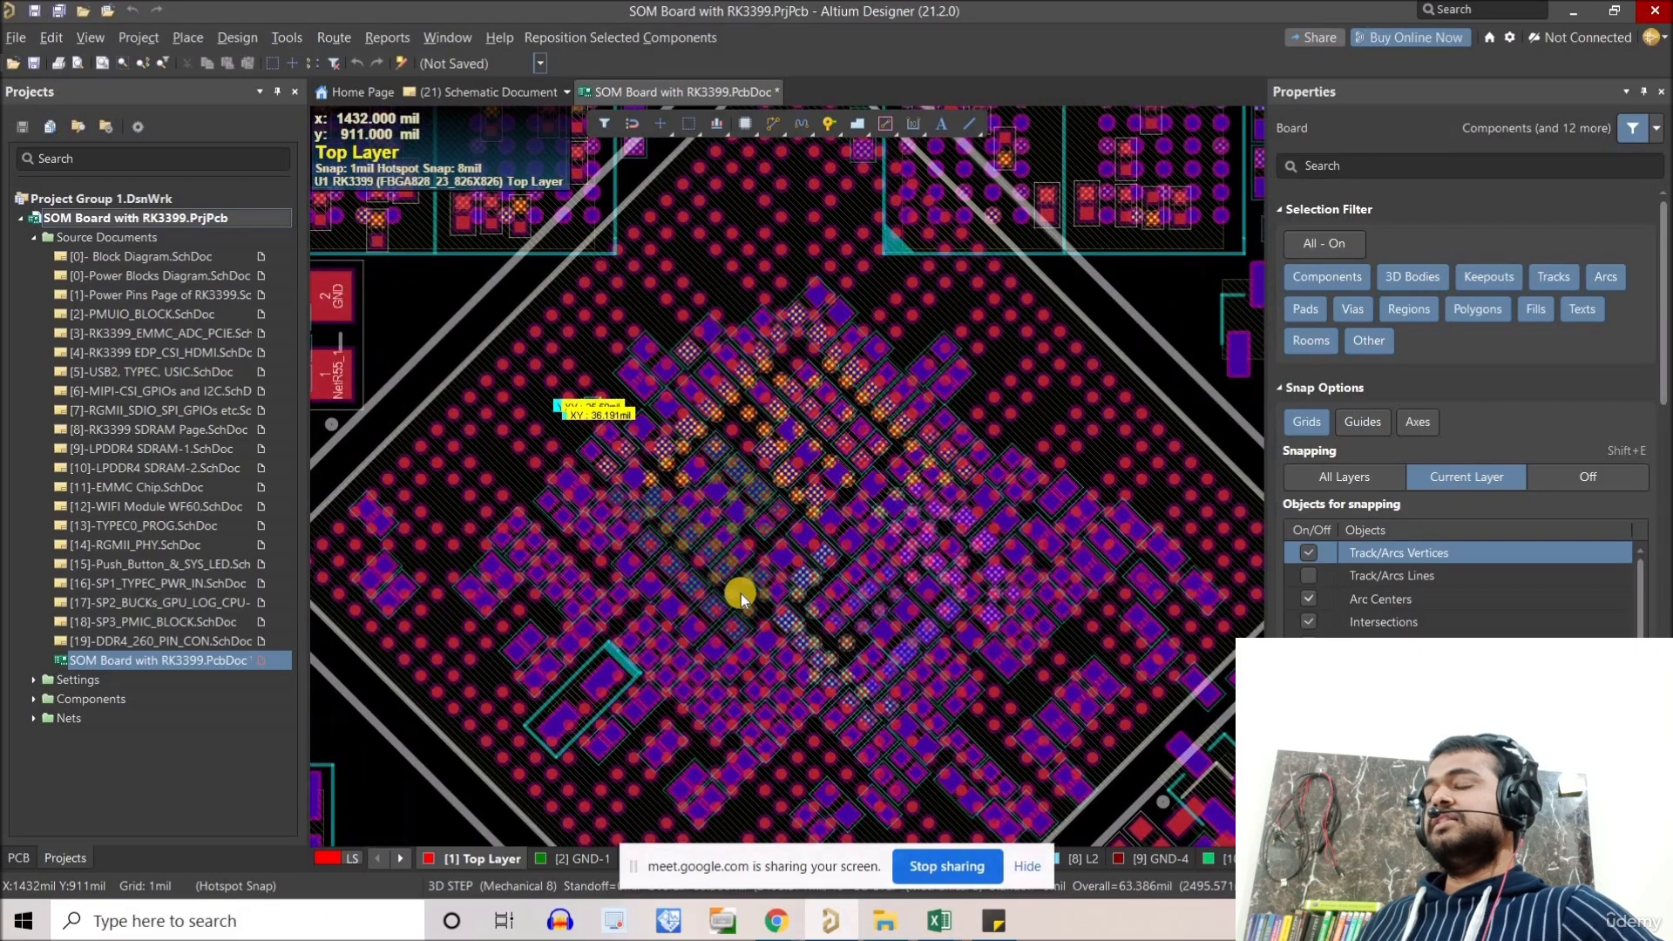
pyautogui.keyDown('ctrl'); pyautogui.scroll(-2, 740, 594); pyautogui.keyUp('ctrl')
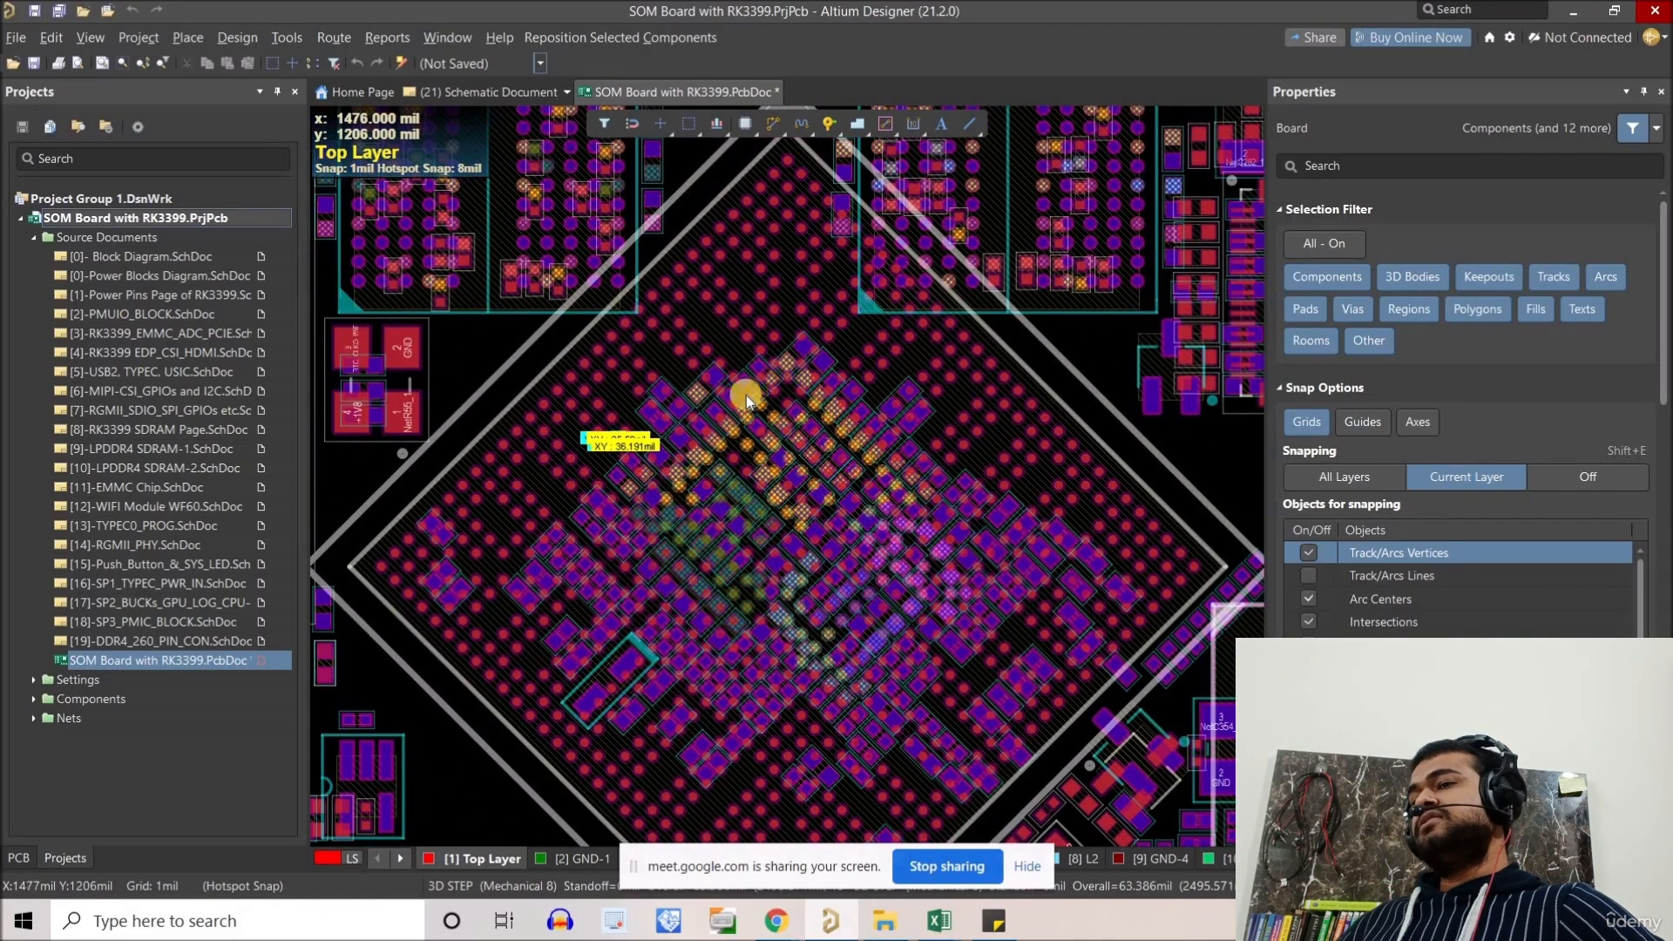
pyautogui.moveTo(711, 420); pyautogui.dragTo(695, 364, button='right')
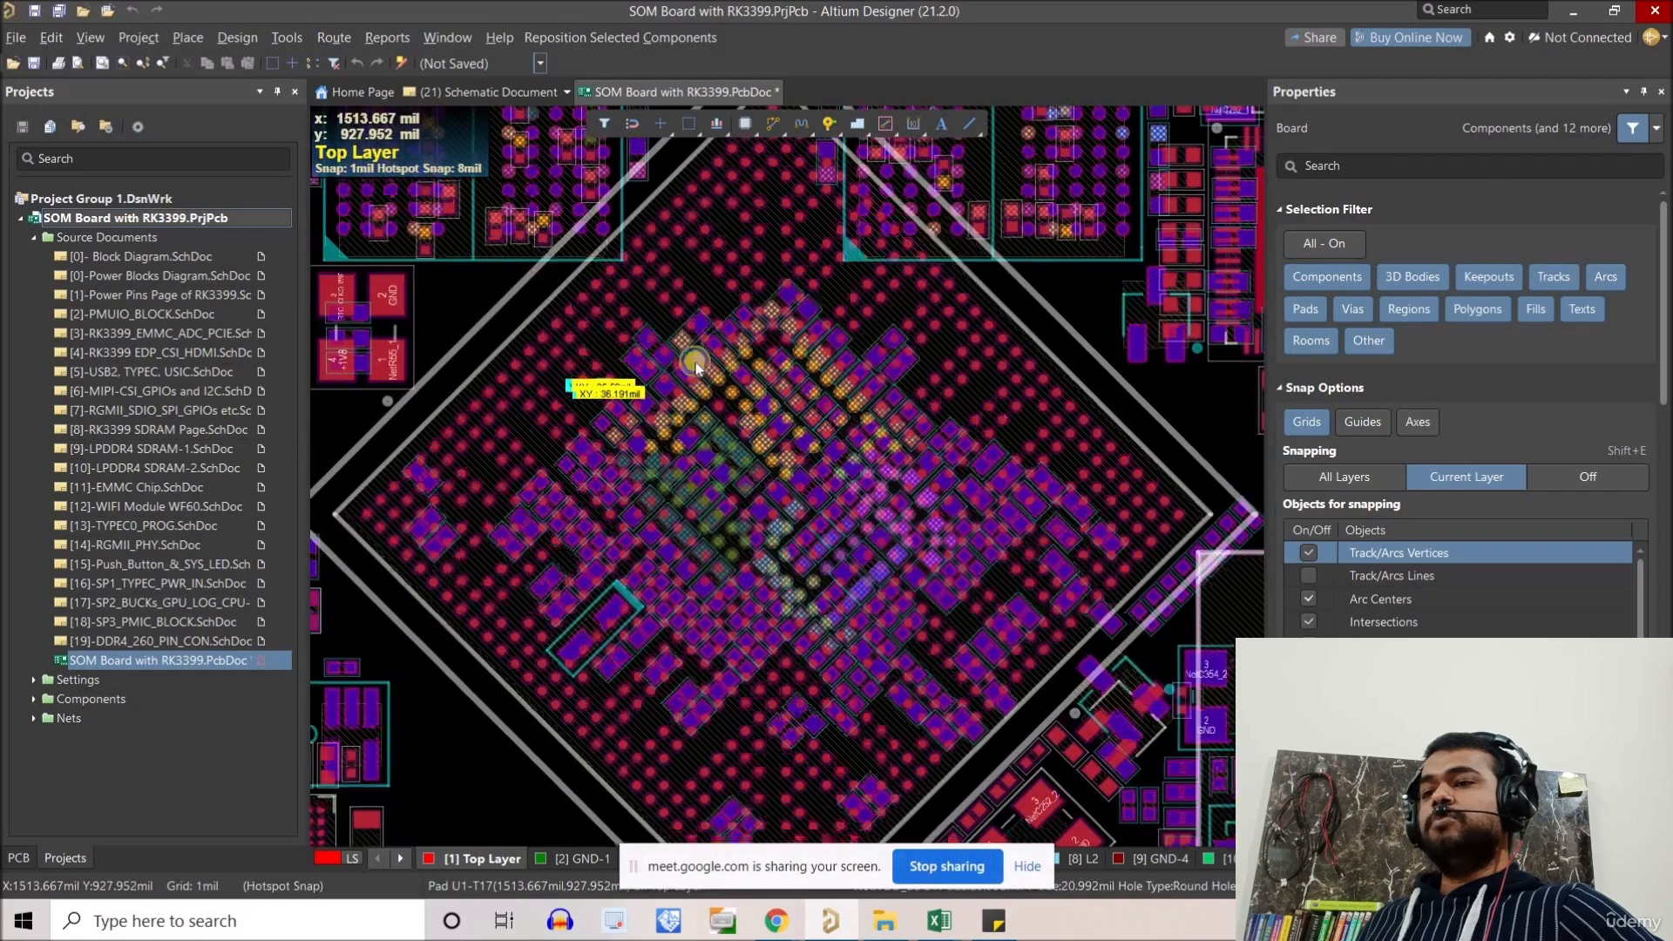
# Examine the VCC_DDR and GND balls and the decoupling capacitors around them in the upper part of the RK3399 BGA.
pyautogui.keyDown('ctrl'); pyautogui.scroll(5, 695, 363); pyautogui.keyUp('ctrl')
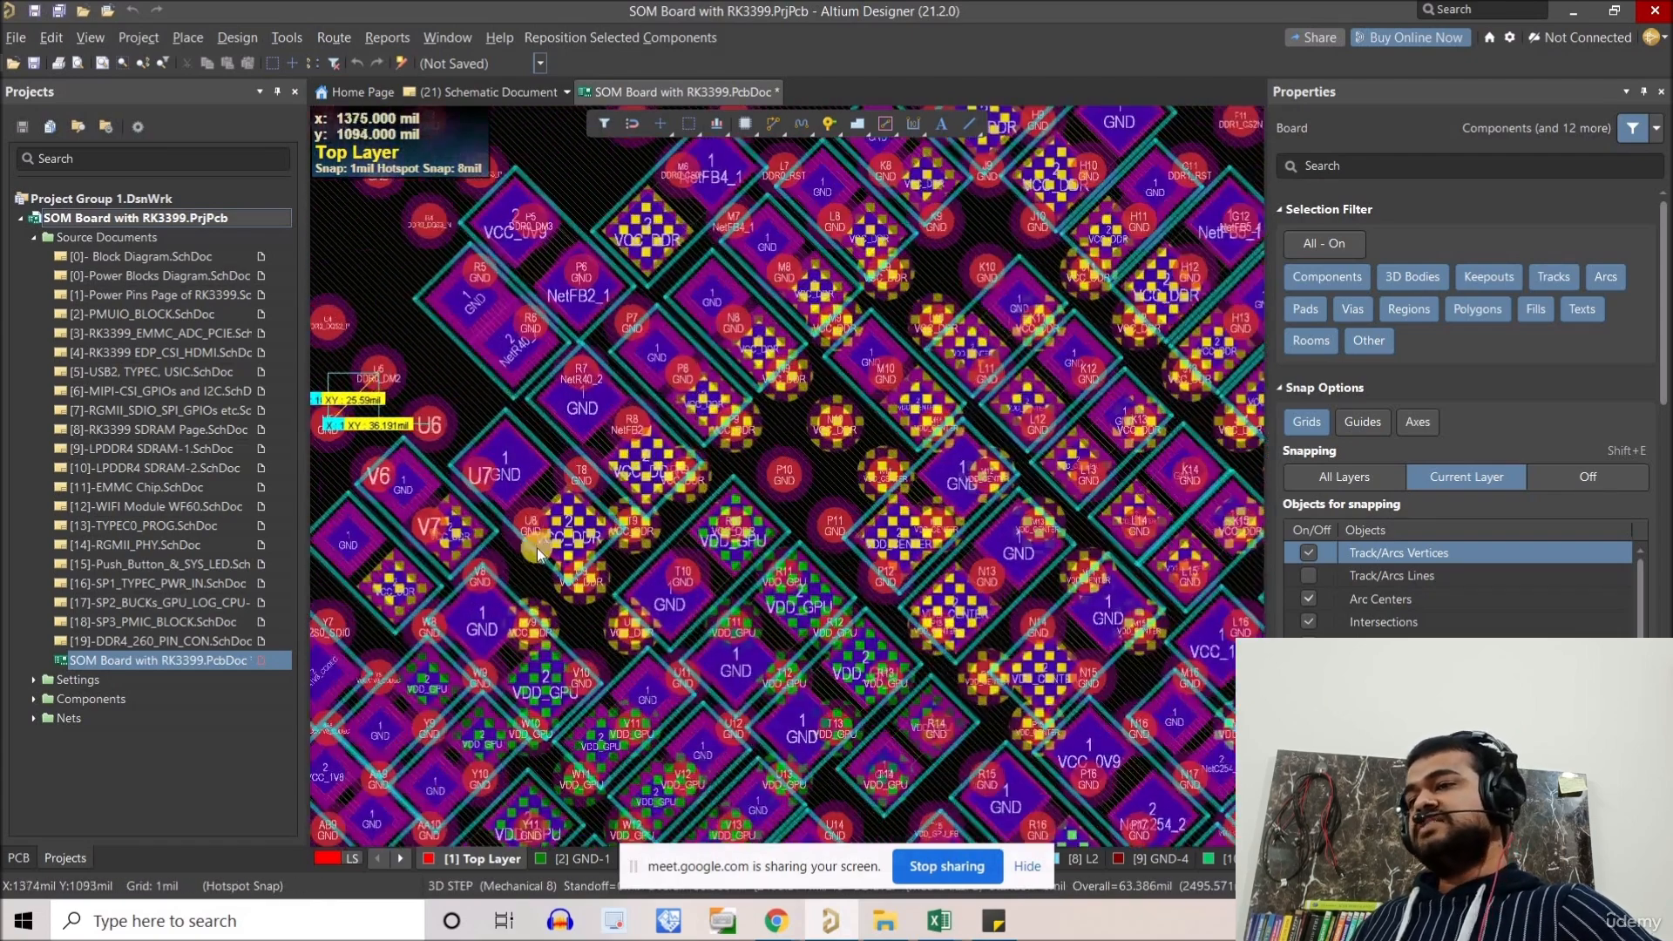
pyautogui.keyDown('ctrl'); pyautogui.scroll(-3, 552, 565); pyautogui.keyUp('ctrl')
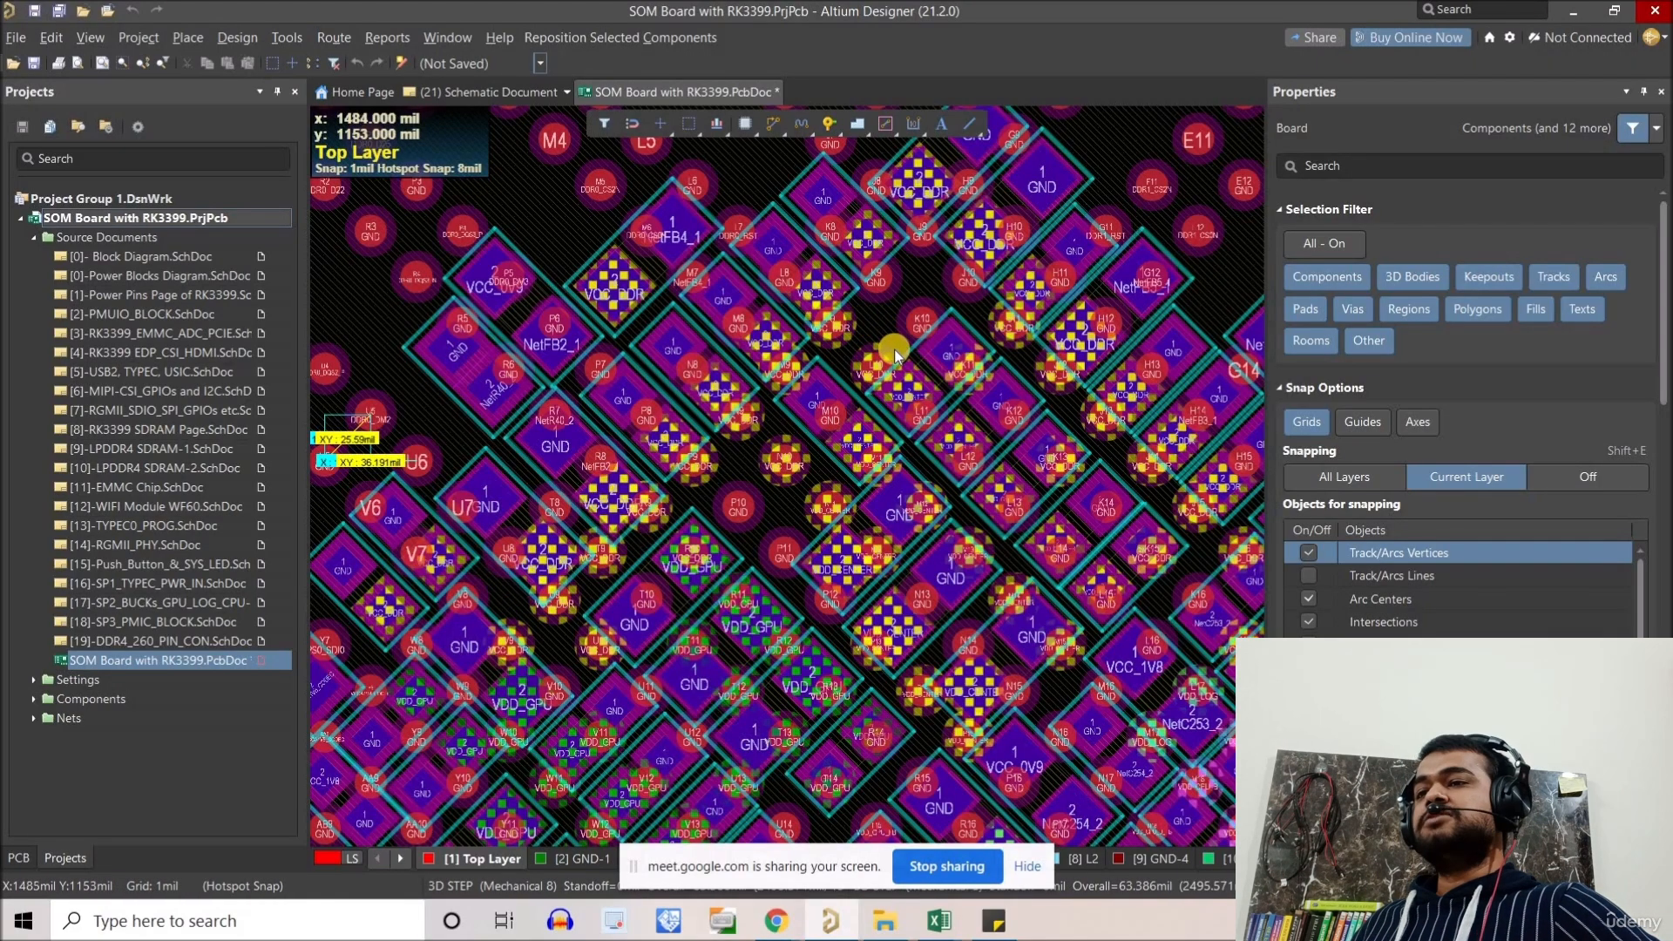
pyautogui.moveTo(655, 534); pyautogui.dragTo(685, 495, button='right')
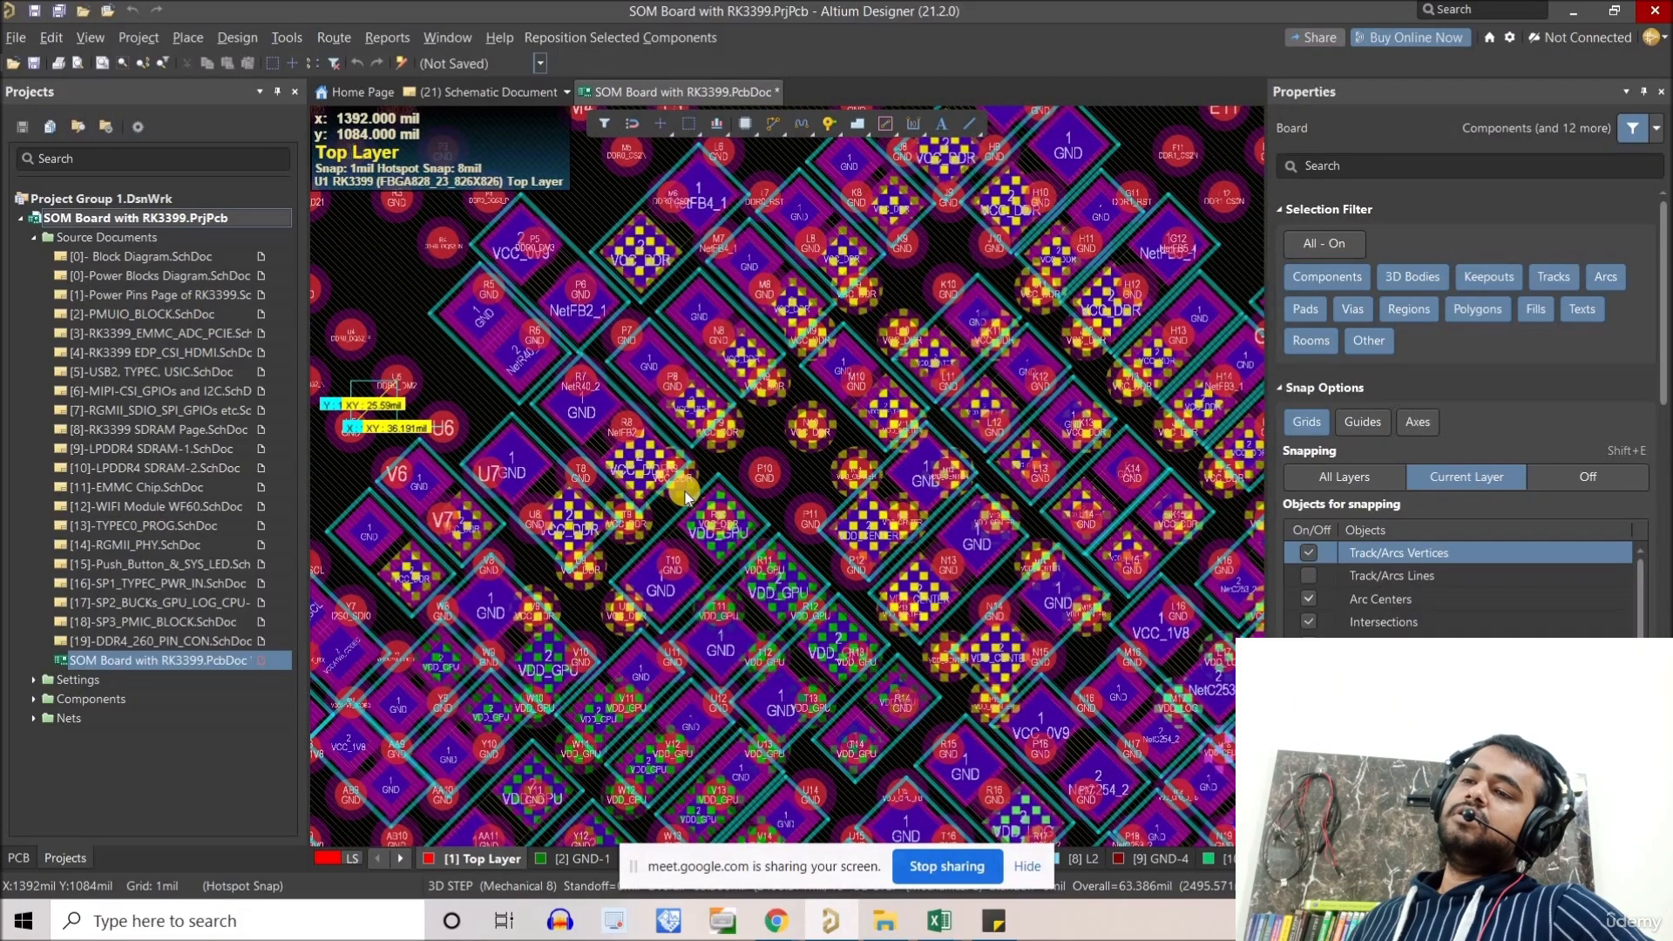
pyautogui.keyDown('ctrl'); pyautogui.scroll(-1, 685, 495); pyautogui.keyUp('ctrl')
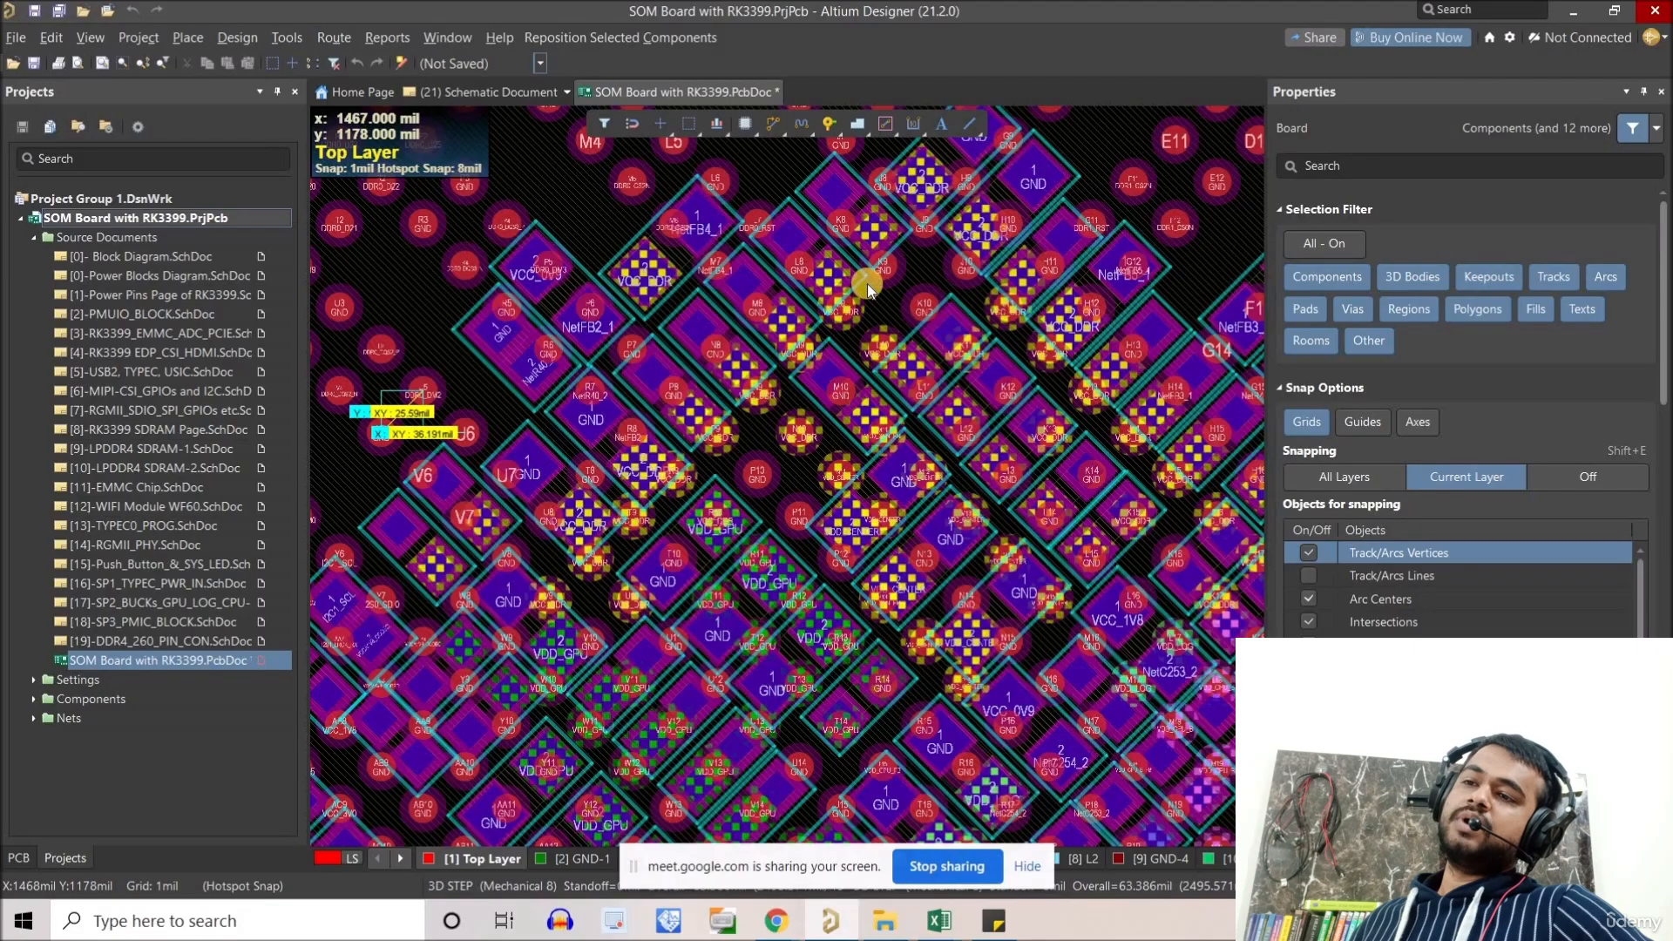
pyautogui.moveTo(875, 297); pyautogui.dragTo(832, 336, button='right')
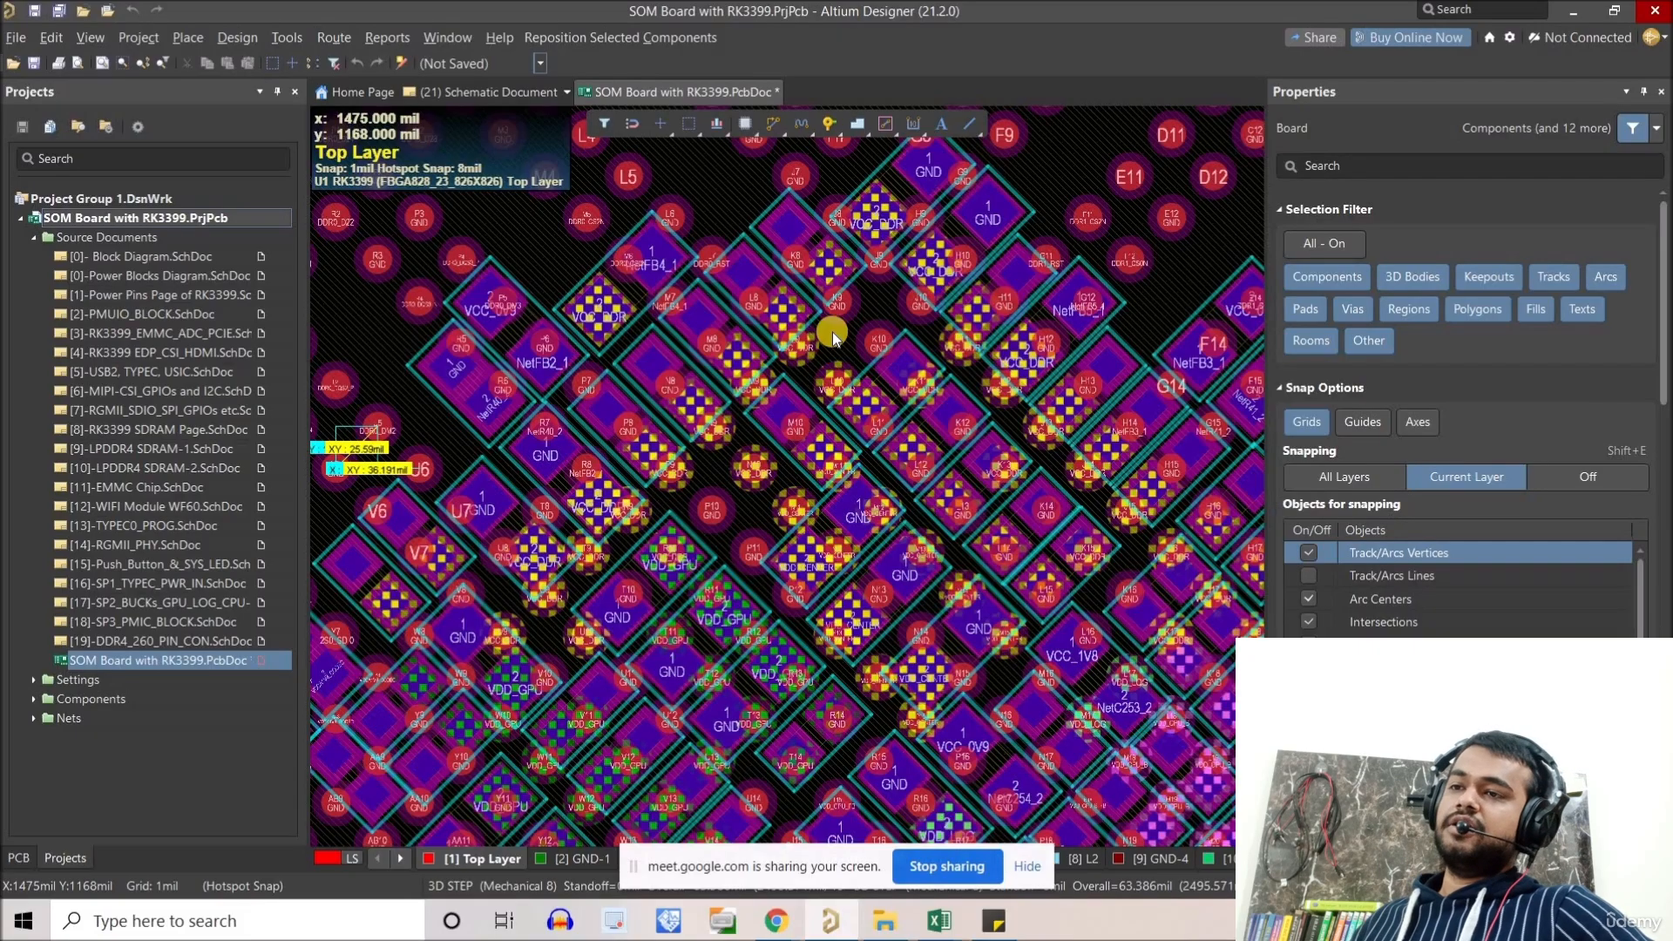
pyautogui.keyDown('ctrl'); pyautogui.scroll(-2, 833, 337); pyautogui.keyUp('ctrl')
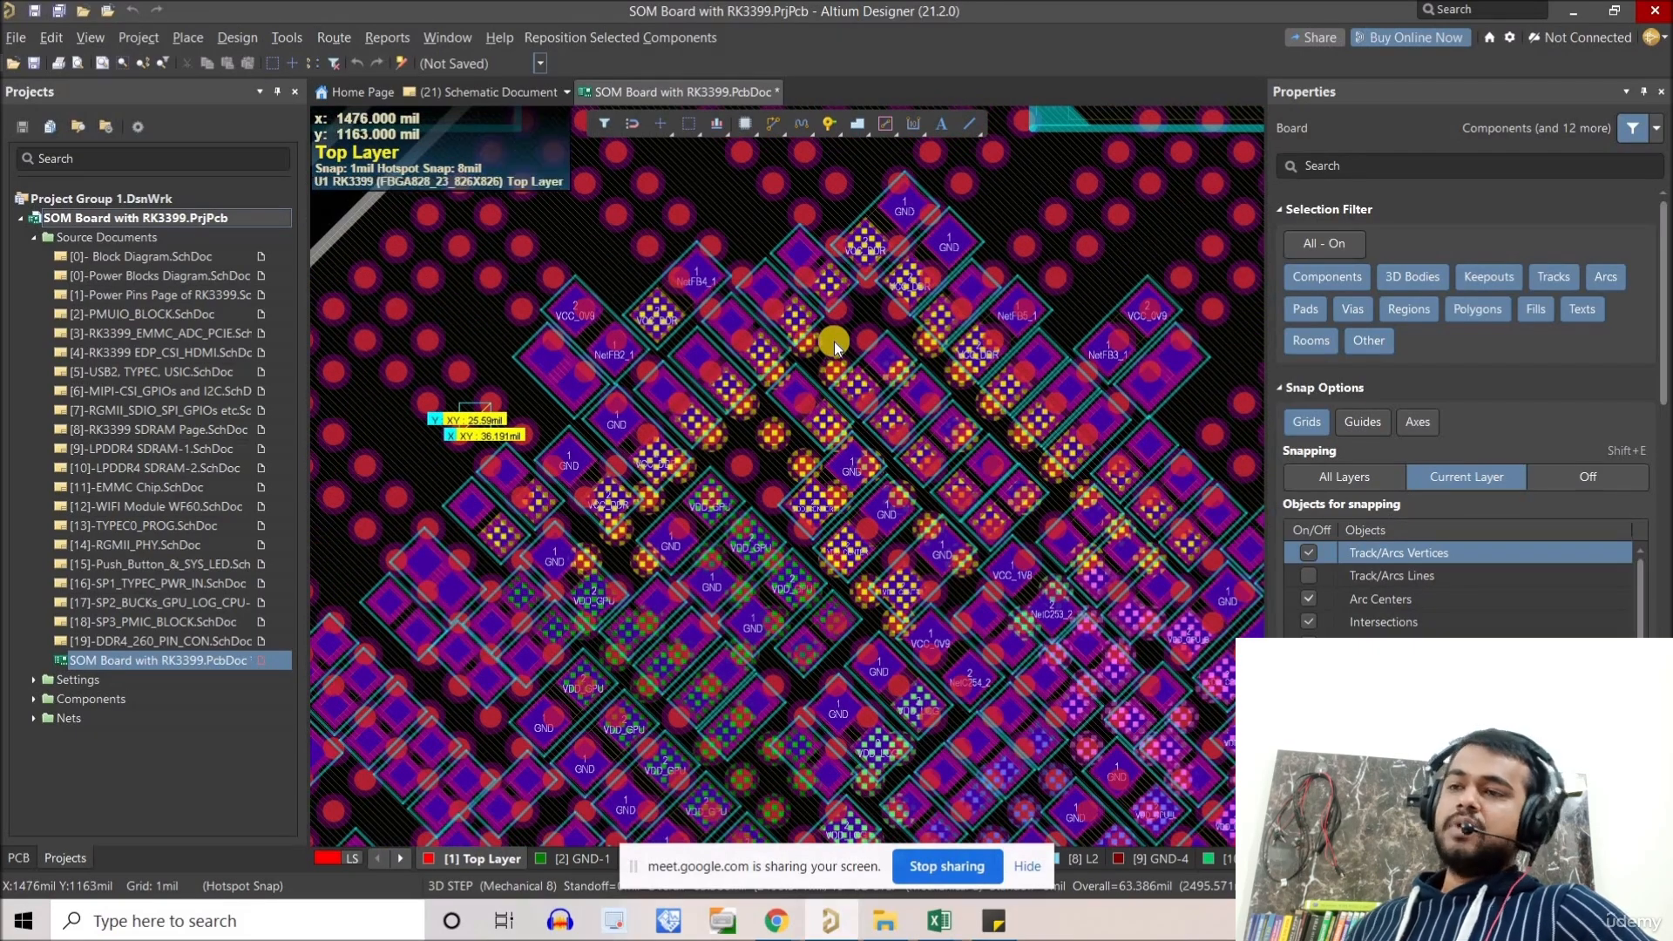
pyautogui.scroll(-3, 778, 610)
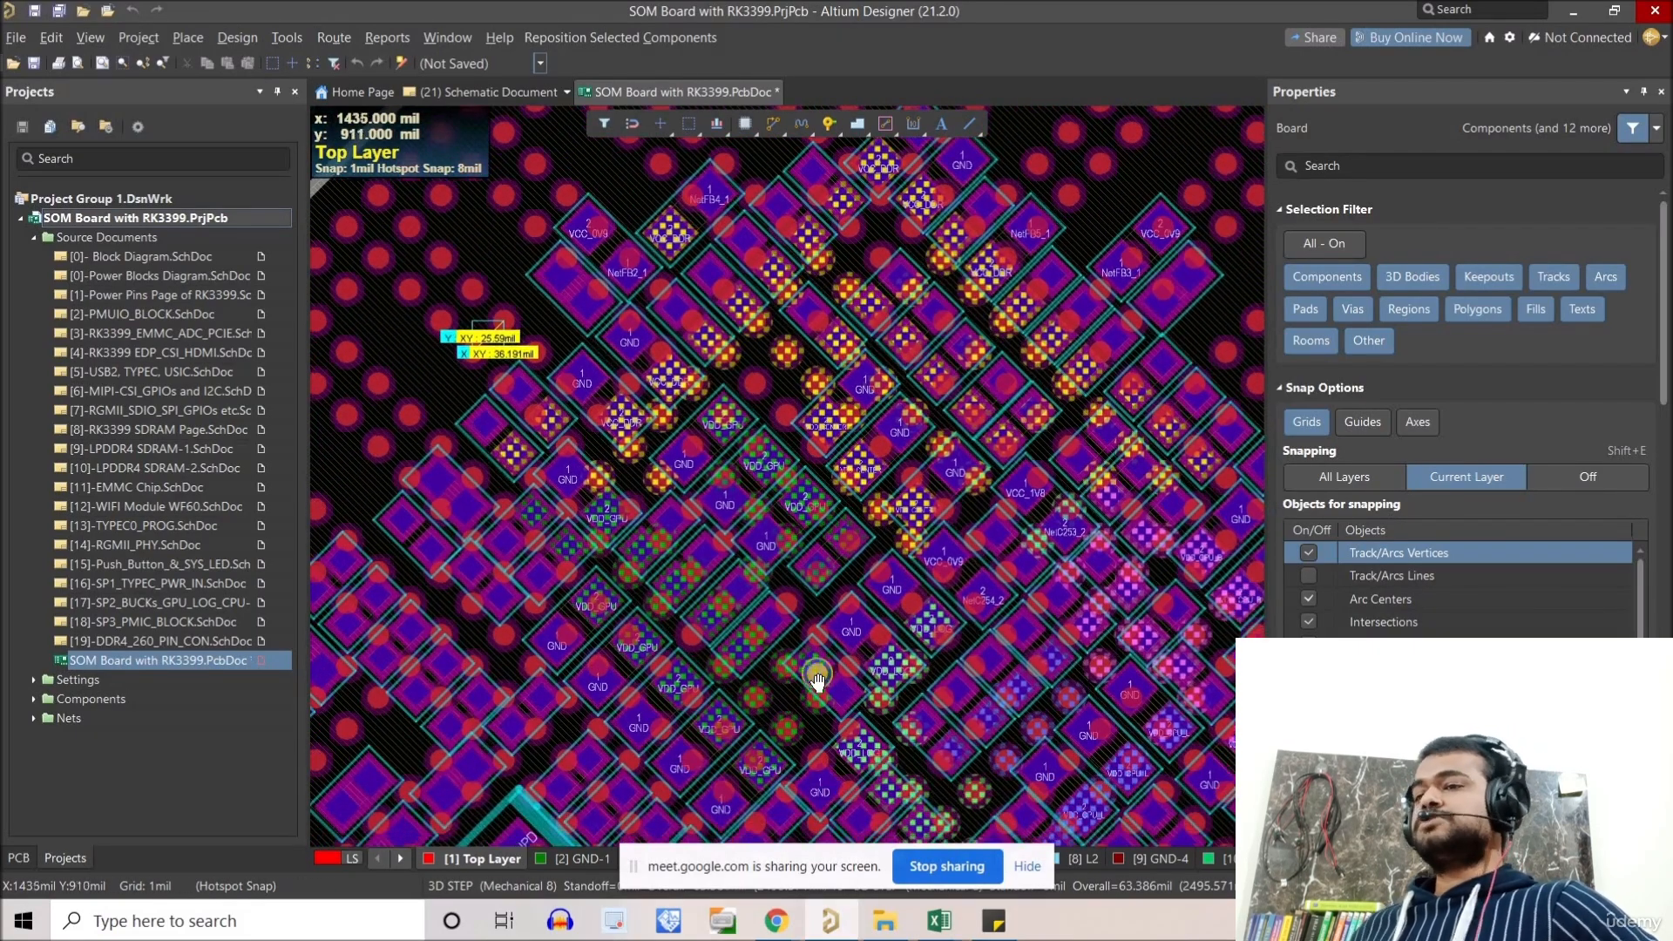
pyautogui.keyDown('ctrl'); pyautogui.scroll(-2, 798, 579); pyautogui.keyUp('ctrl')
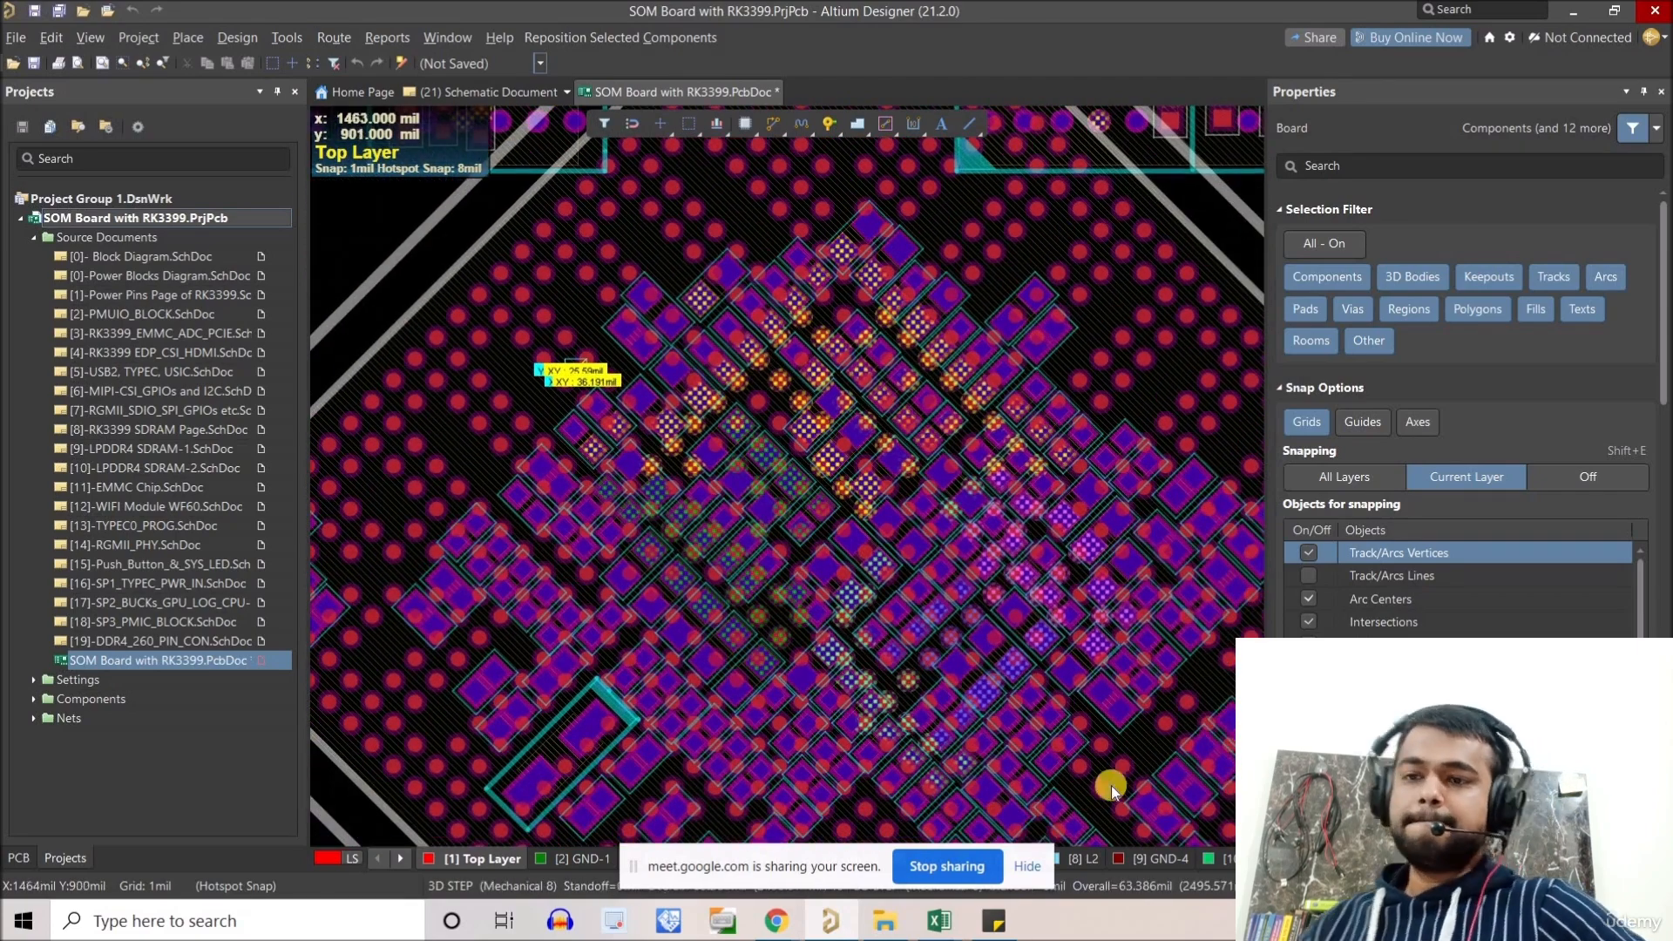
# Inspect the VDD_GPU capacitor area beneath the RK3399 and the chip's surroundings on the whole board.
pyautogui.keyDown('ctrl'); pyautogui.scroll(5, 754, 567); pyautogui.keyUp('ctrl')
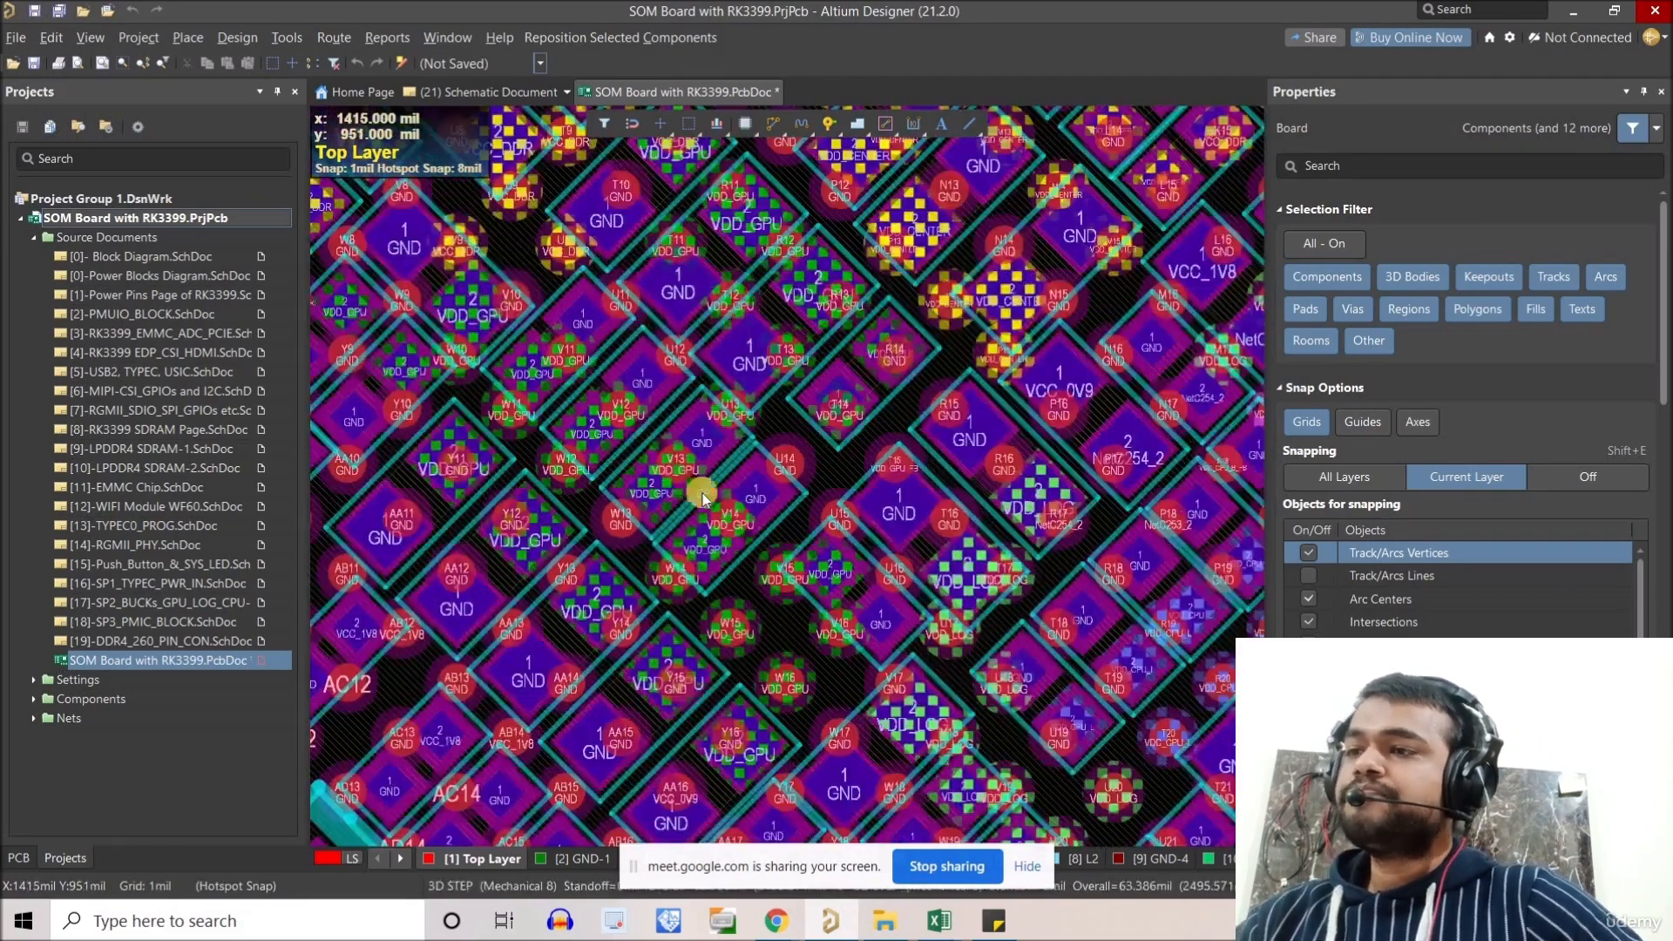
pyautogui.keyDown('ctrl'); pyautogui.scroll(-5, 697, 489); pyautogui.keyUp('ctrl')
pyautogui.keyDown('ctrl'); pyautogui.scroll(2, 697, 490); pyautogui.keyUp('ctrl')
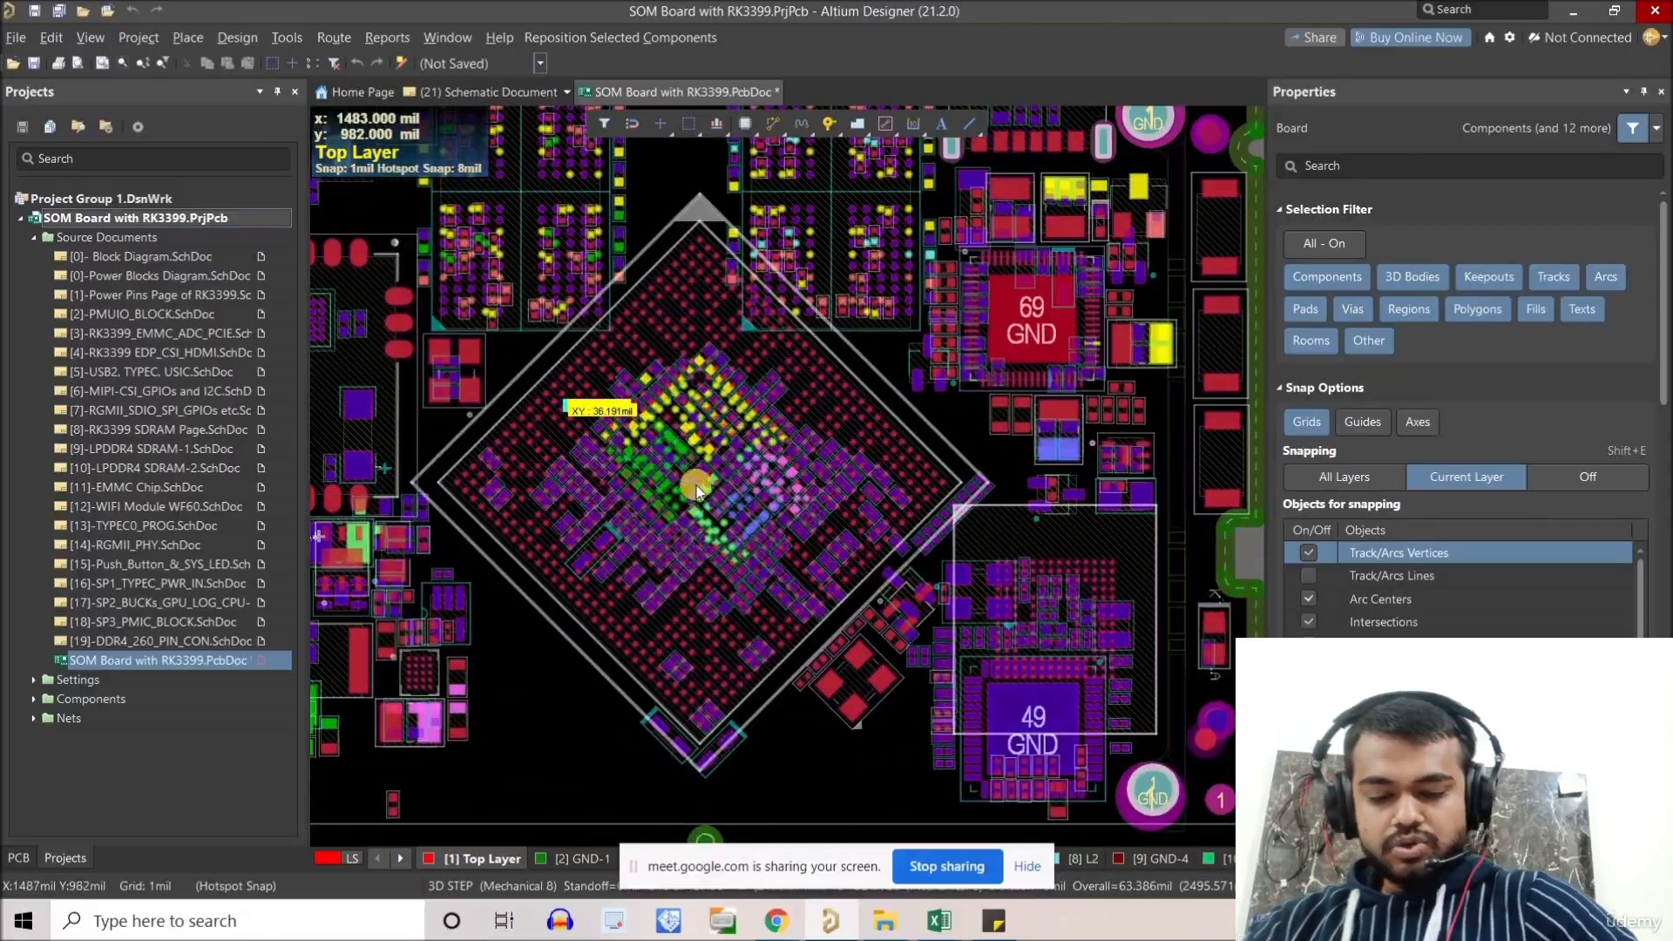
pyautogui.keyDown('ctrl'); pyautogui.scroll(3, 685, 487); pyautogui.keyUp('ctrl')
pyautogui.keyDown('ctrl'); pyautogui.scroll(1, 739, 652); pyautogui.keyUp('ctrl')
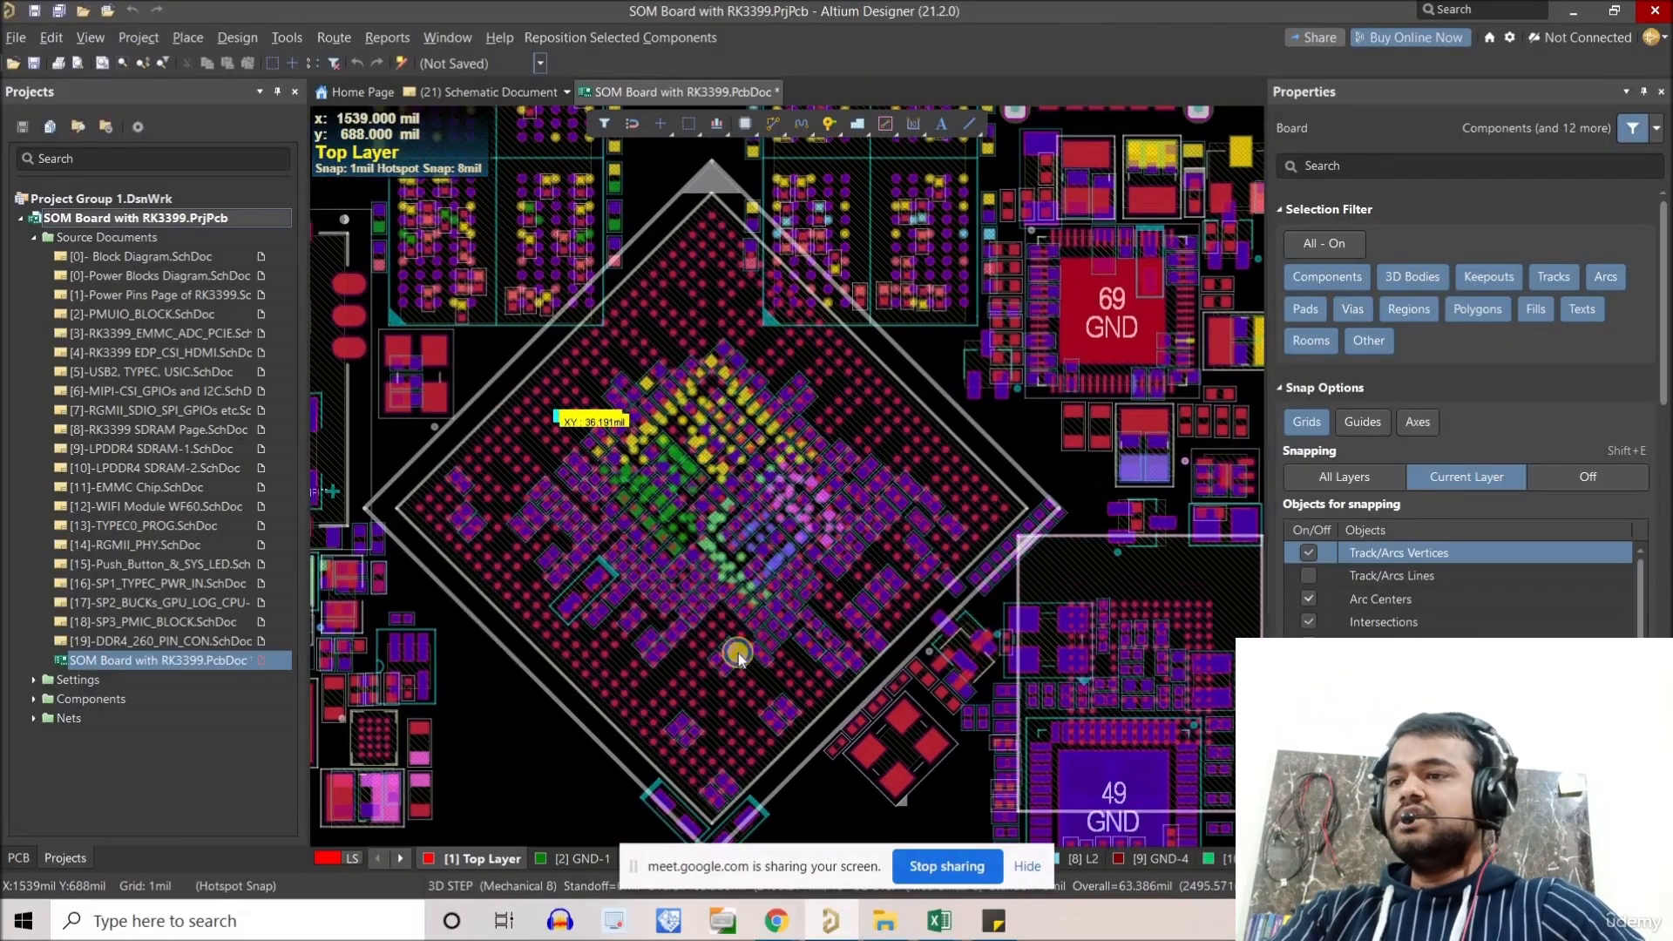
pyautogui.keyDown('ctrl'); pyautogui.scroll(-1, 739, 652); pyautogui.keyUp('ctrl')
pyautogui.keyDown('ctrl'); pyautogui.scroll(-1, 658, 501); pyautogui.keyUp('ctrl')
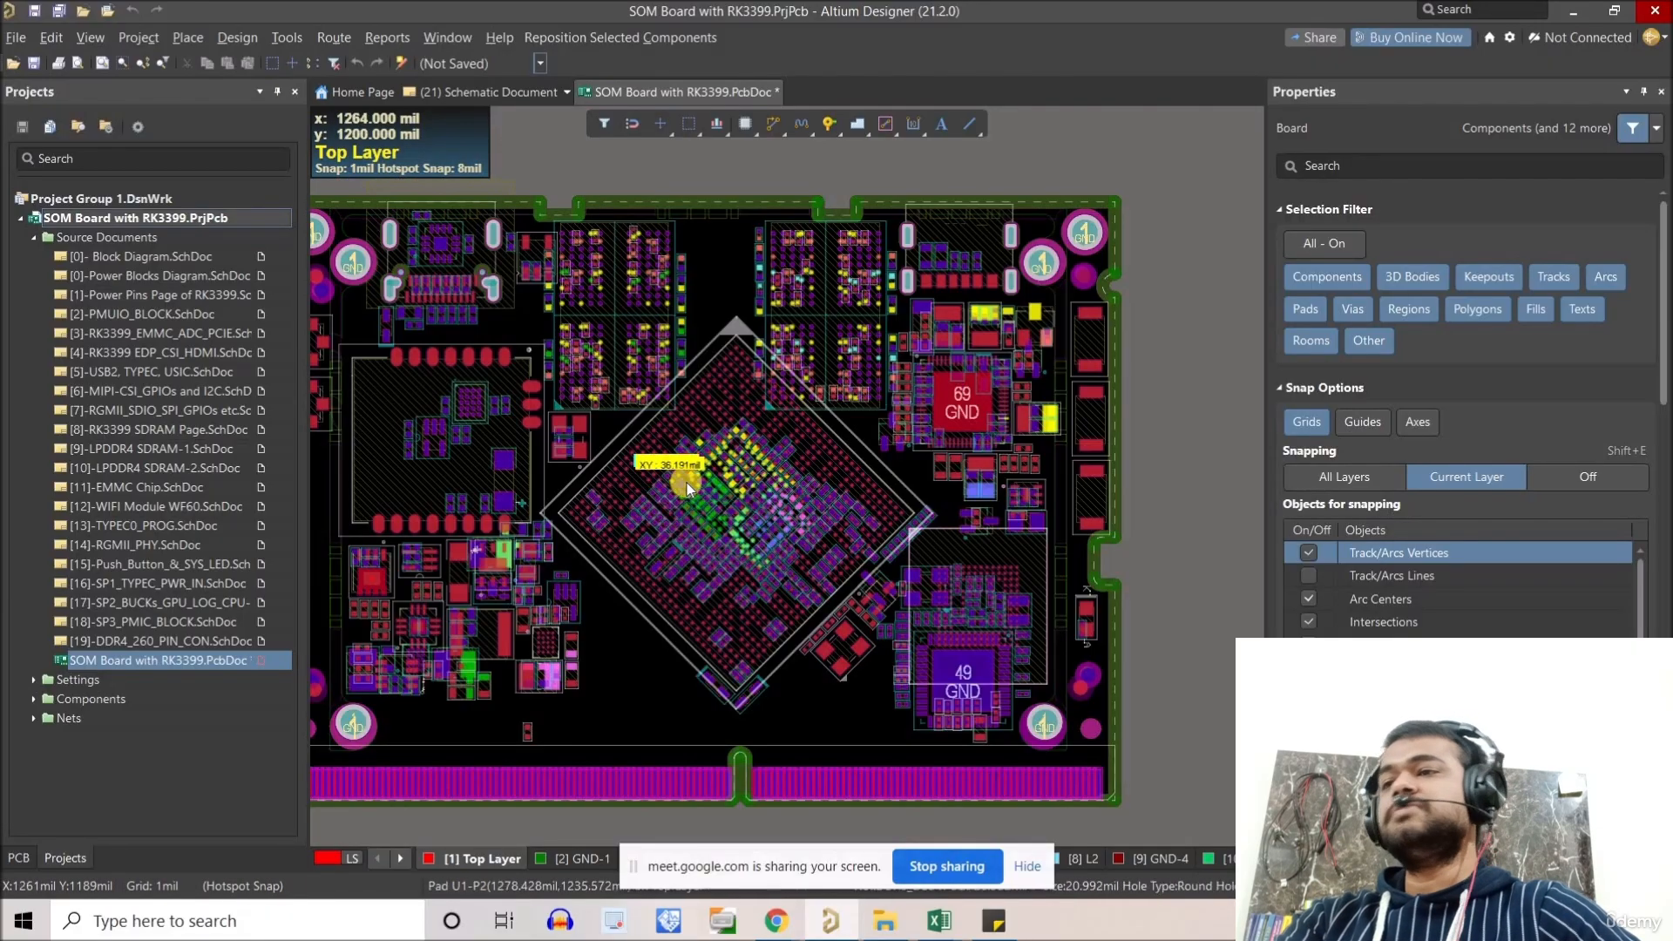
pyautogui.keyDown('ctrl'); pyautogui.scroll(1, 686, 483); pyautogui.keyUp('ctrl')
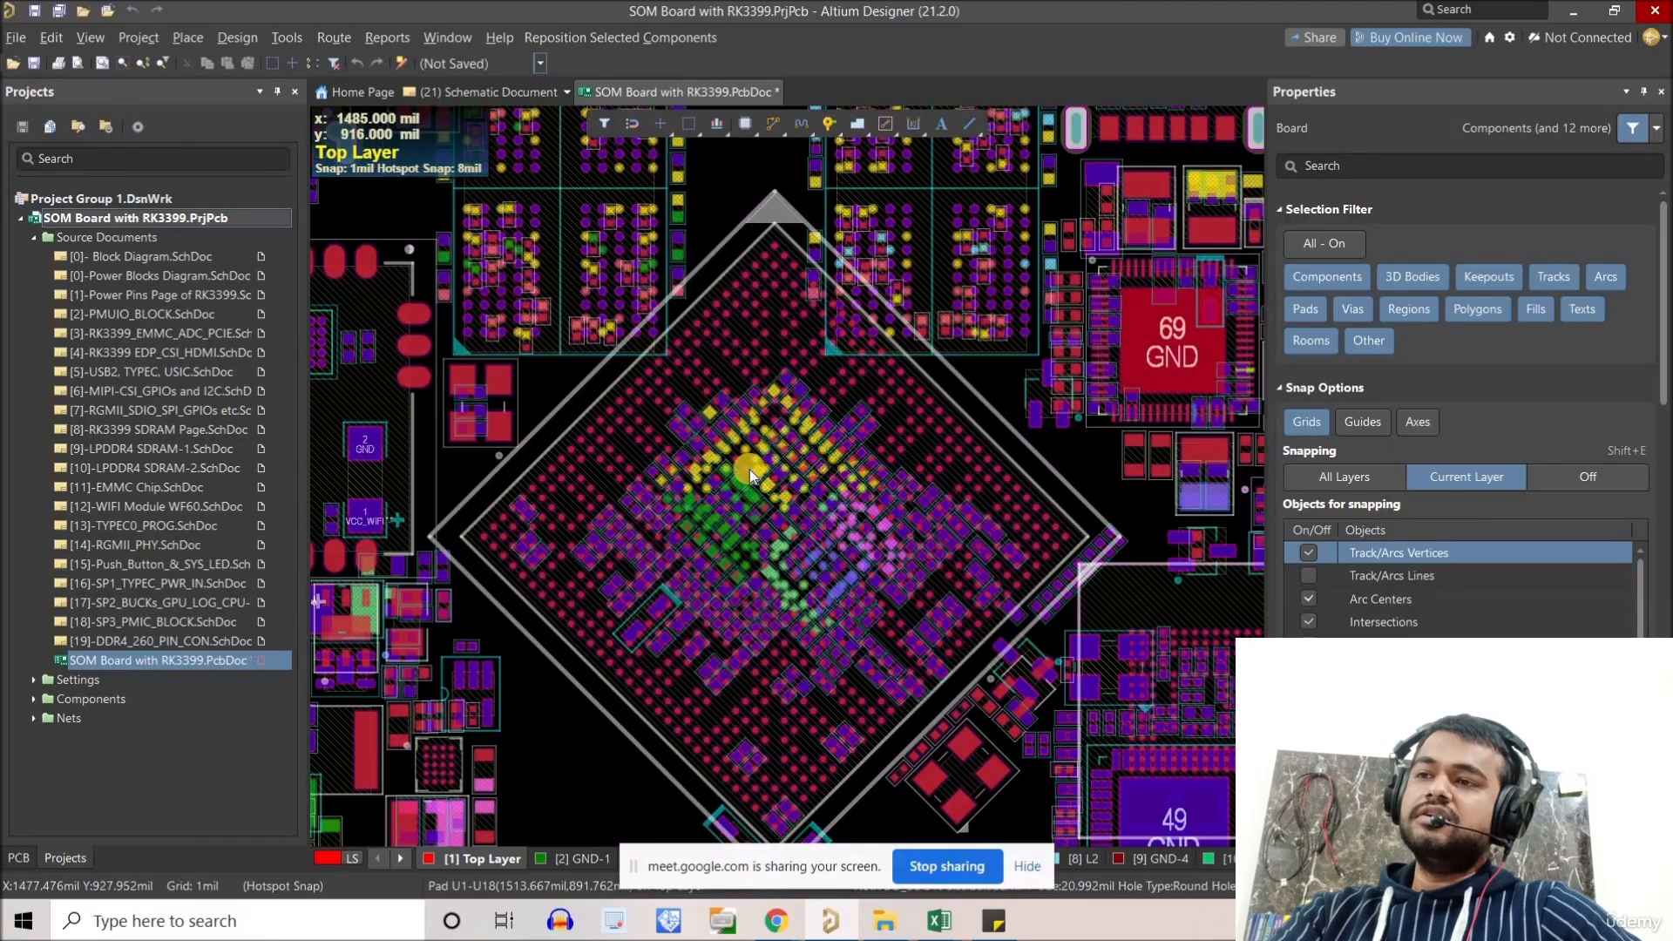
# Check how the capacitor pads overlap the BGA balls around R8, P9 and T8, and compare with the rest of the array.
pyautogui.keyDown('ctrl'); pyautogui.scroll(5, 749, 469); pyautogui.keyUp('ctrl')
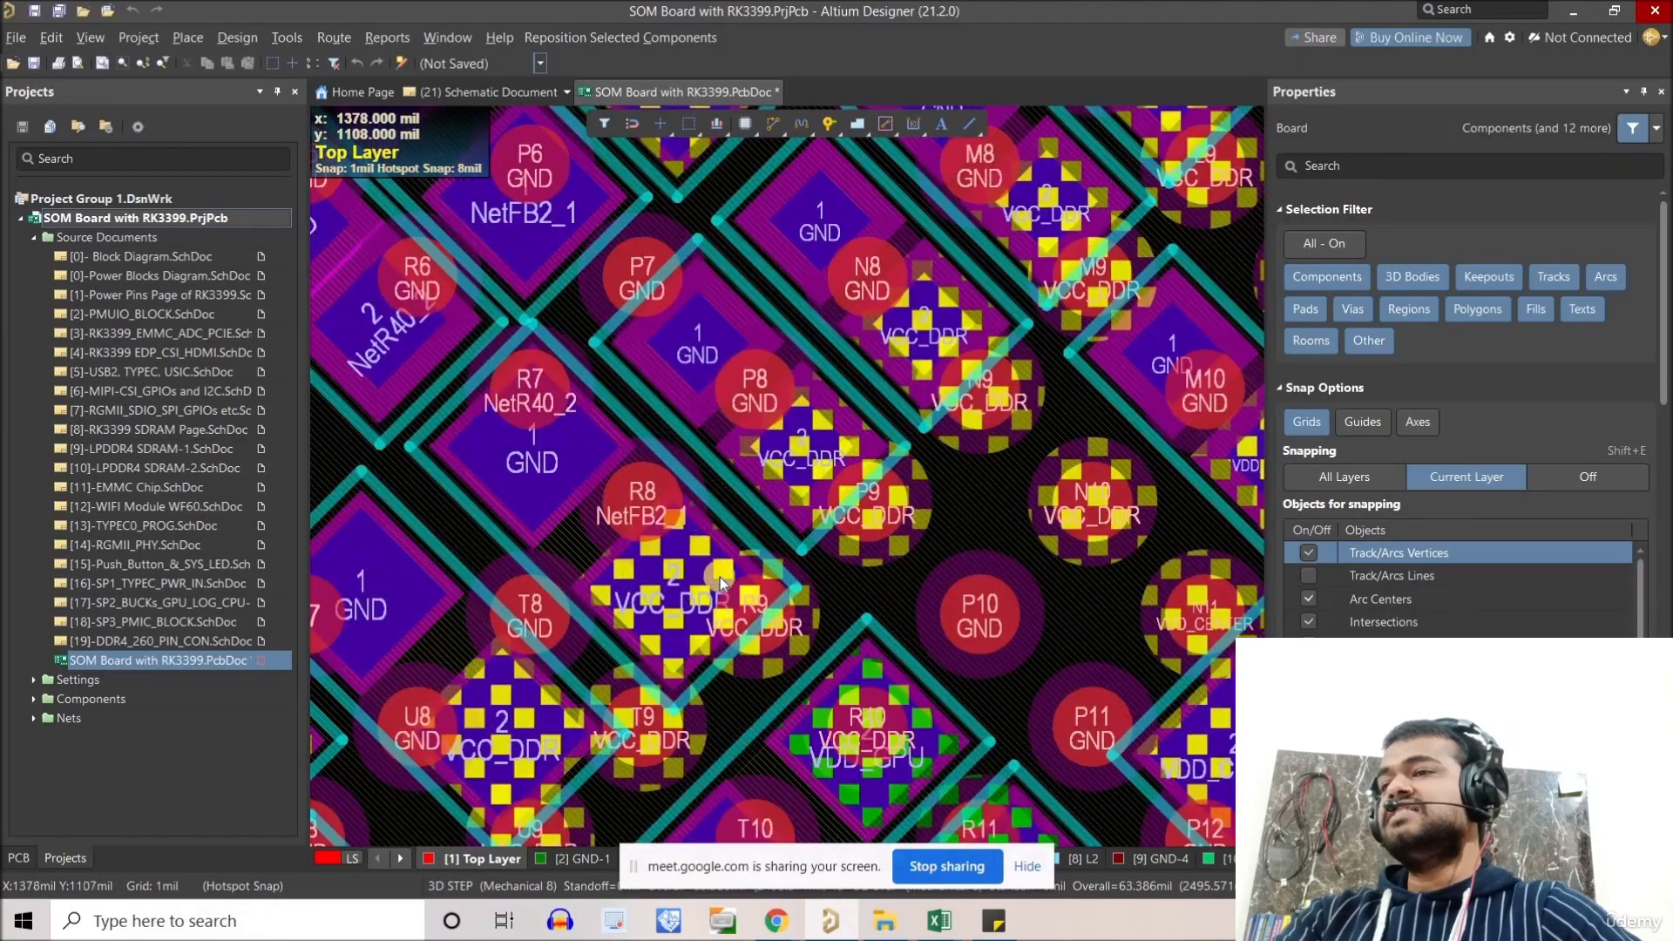
pyautogui.keyDown('ctrl'); pyautogui.scroll(-1, 704, 591); pyautogui.keyUp('ctrl')
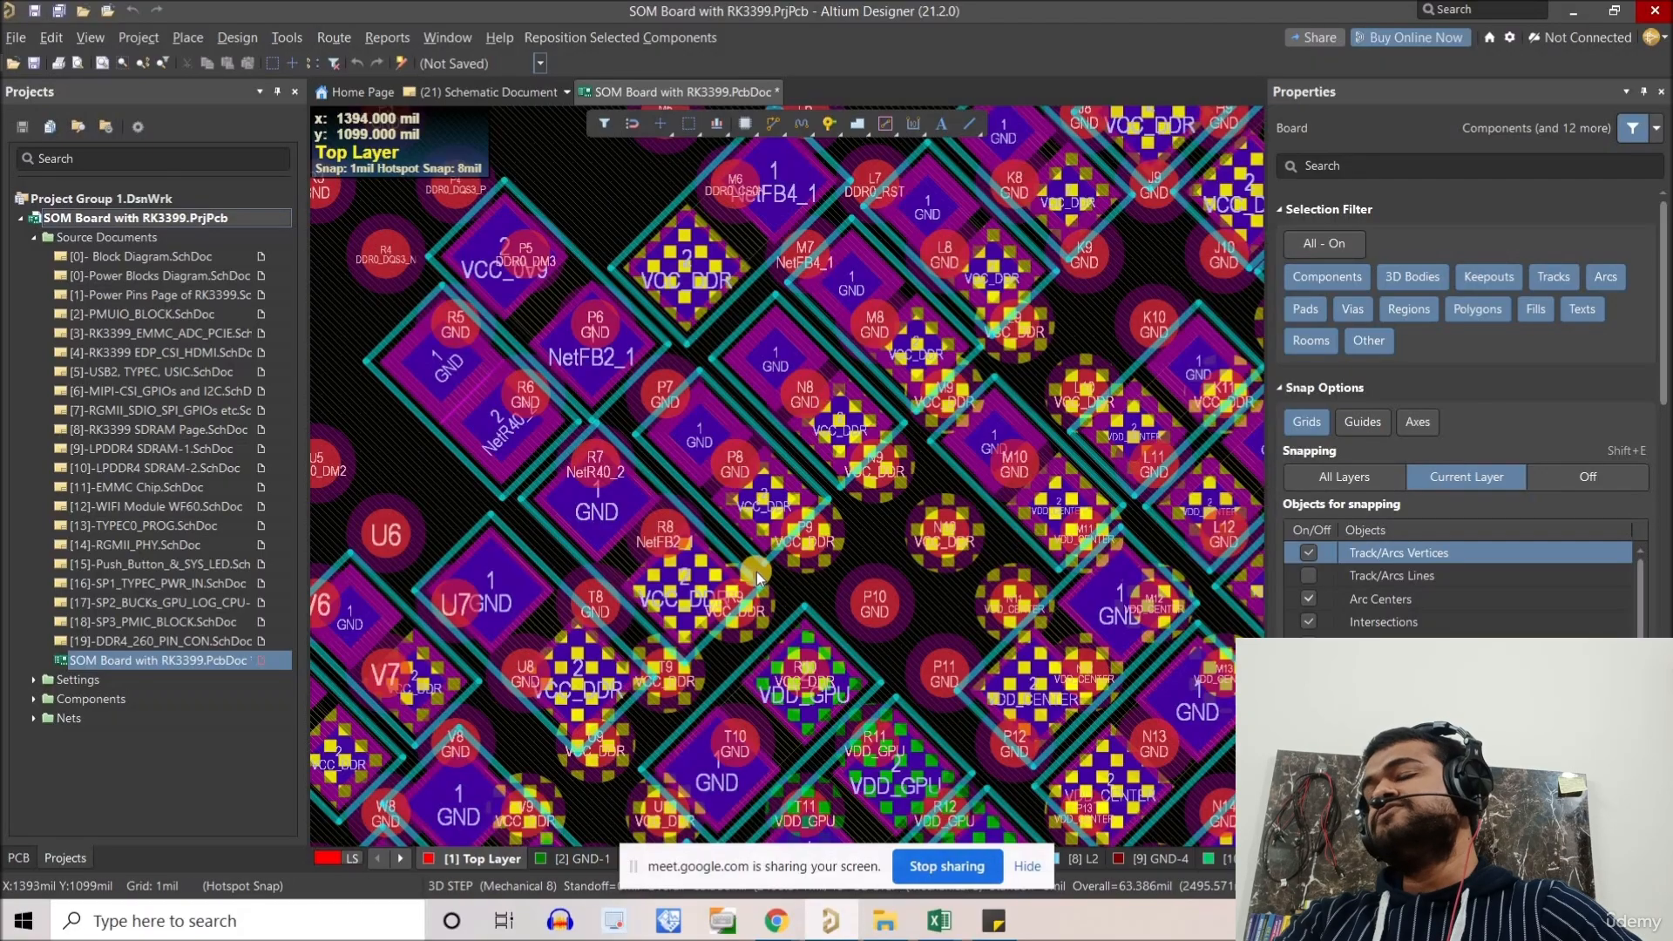
pyautogui.keyDown('ctrl'); pyautogui.scroll(-1, 765, 544); pyautogui.keyUp('ctrl')
pyautogui.keyDown('ctrl'); pyautogui.scroll(-2, 698, 455); pyautogui.keyUp('ctrl')
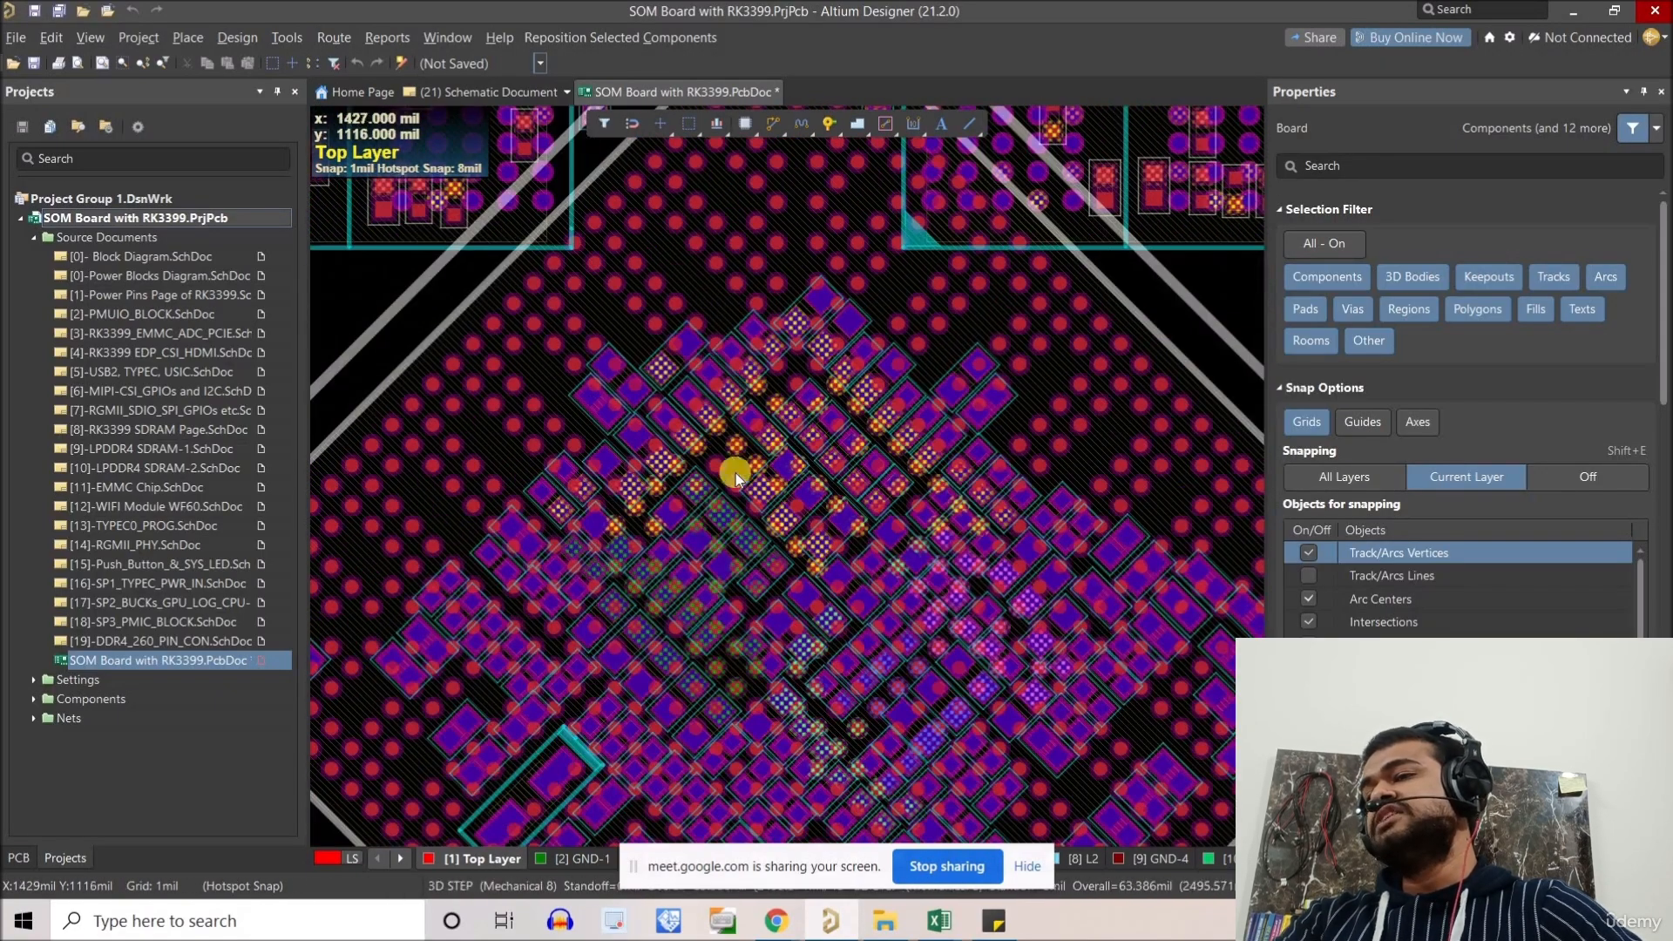
pyautogui.keyDown('ctrl'); pyautogui.scroll(-1, 723, 537); pyautogui.keyUp('ctrl')
pyautogui.keyDown('ctrl'); pyautogui.scroll(6, 728, 542); pyautogui.keyUp('ctrl')
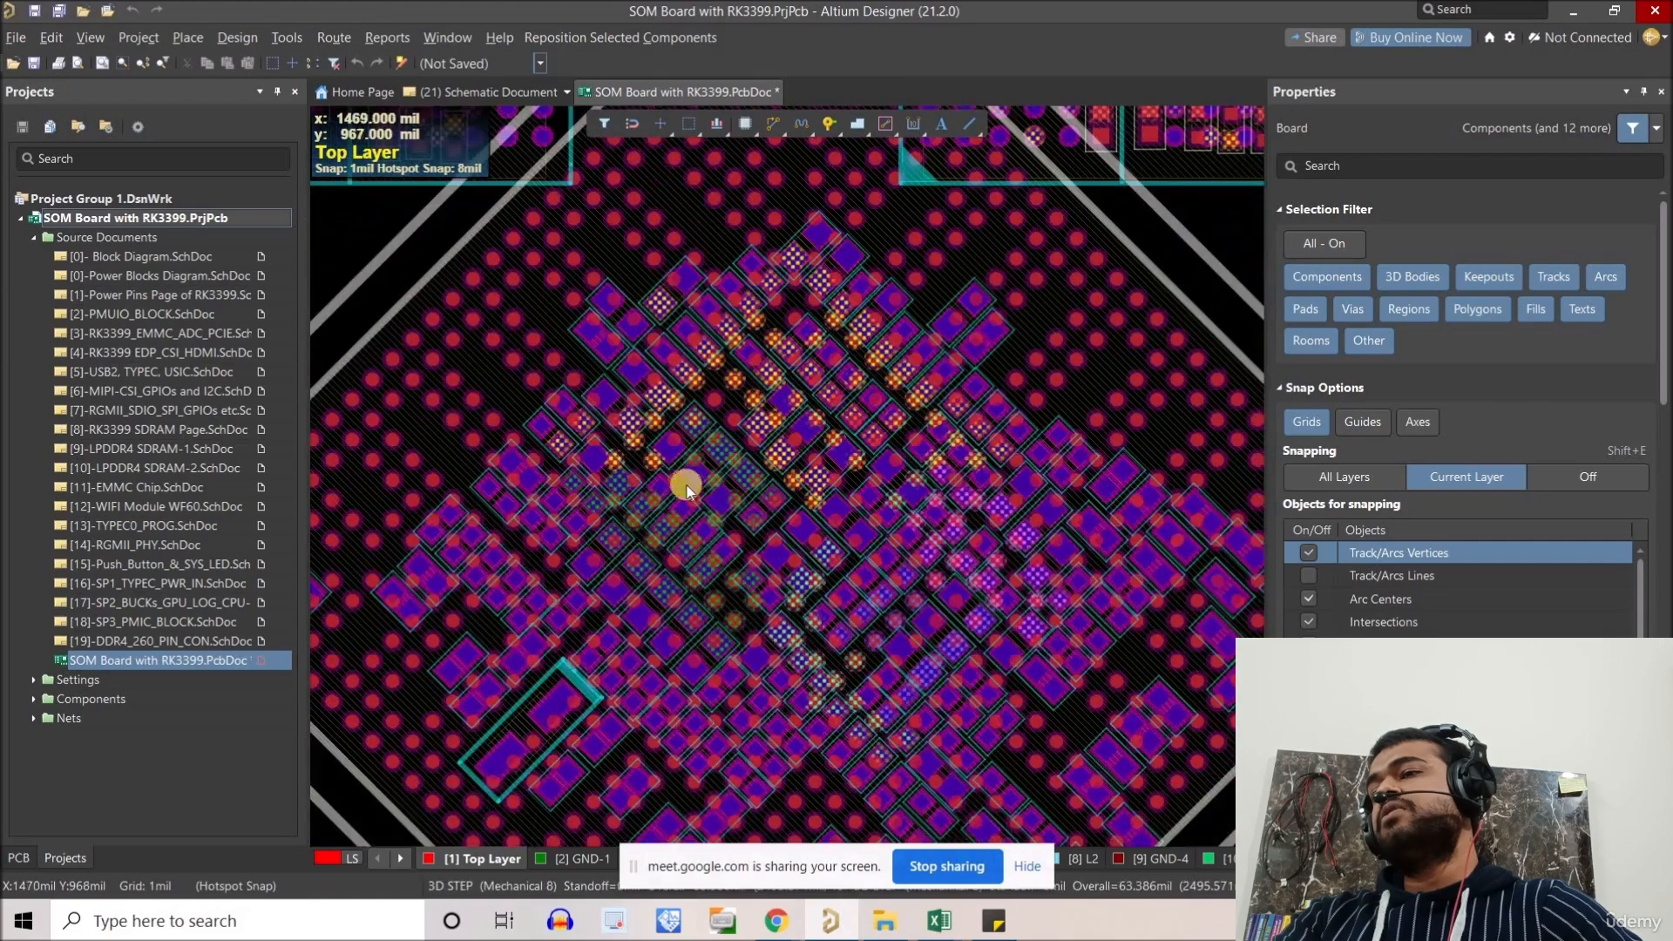
pyautogui.keyDown('ctrl'); pyautogui.scroll(-4, 721, 540); pyautogui.keyUp('ctrl')
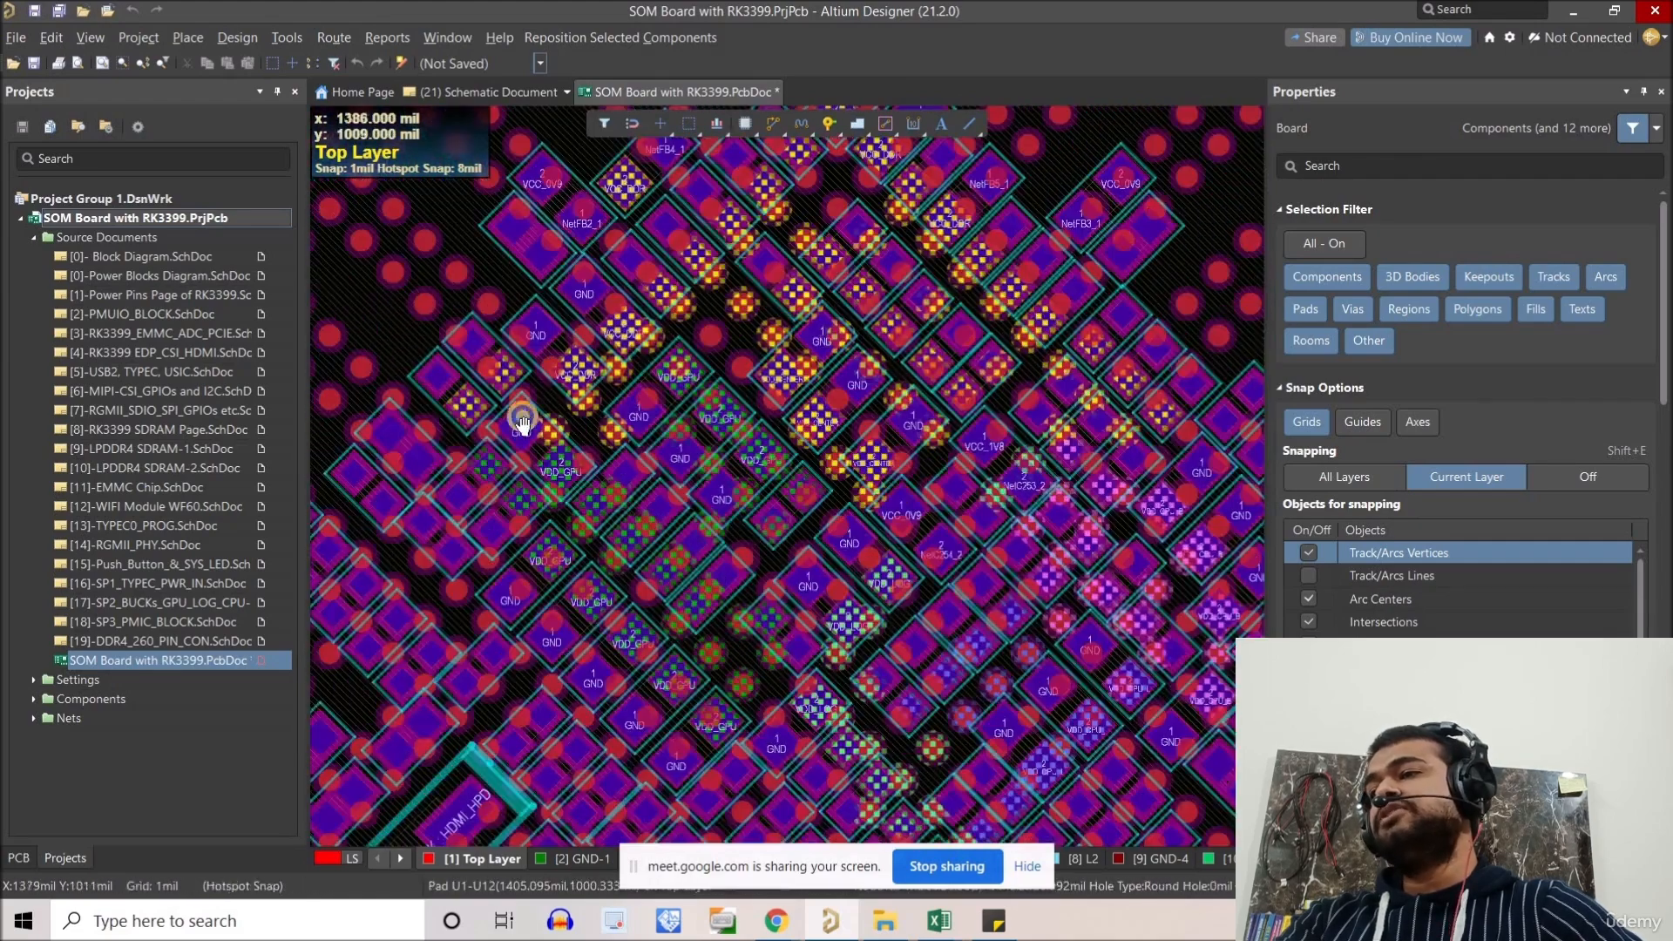
pyautogui.keyDown('ctrl'); pyautogui.scroll(2, 658, 427); pyautogui.keyUp('ctrl')
pyautogui.keyDown('ctrl'); pyautogui.scroll(-1, 680, 456); pyautogui.keyUp('ctrl')
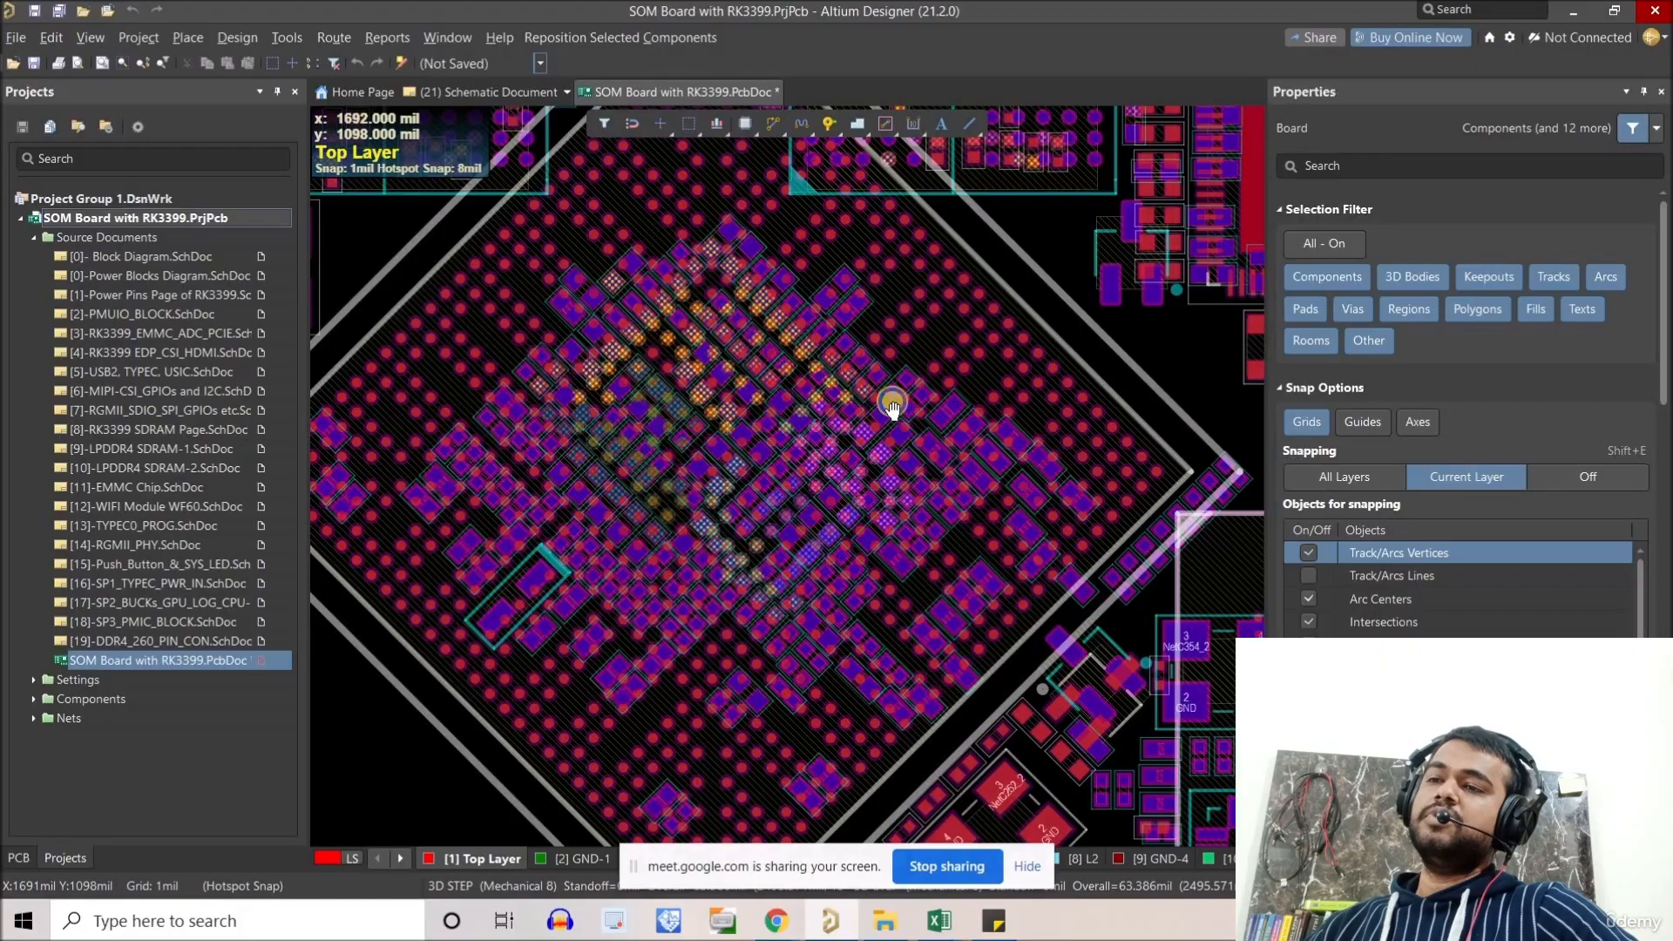
# Look over the lower part of the RK3399 and the components along its lower edges.
pyautogui.keyDown('ctrl'); pyautogui.scroll(2, 897, 388); pyautogui.keyUp('ctrl')
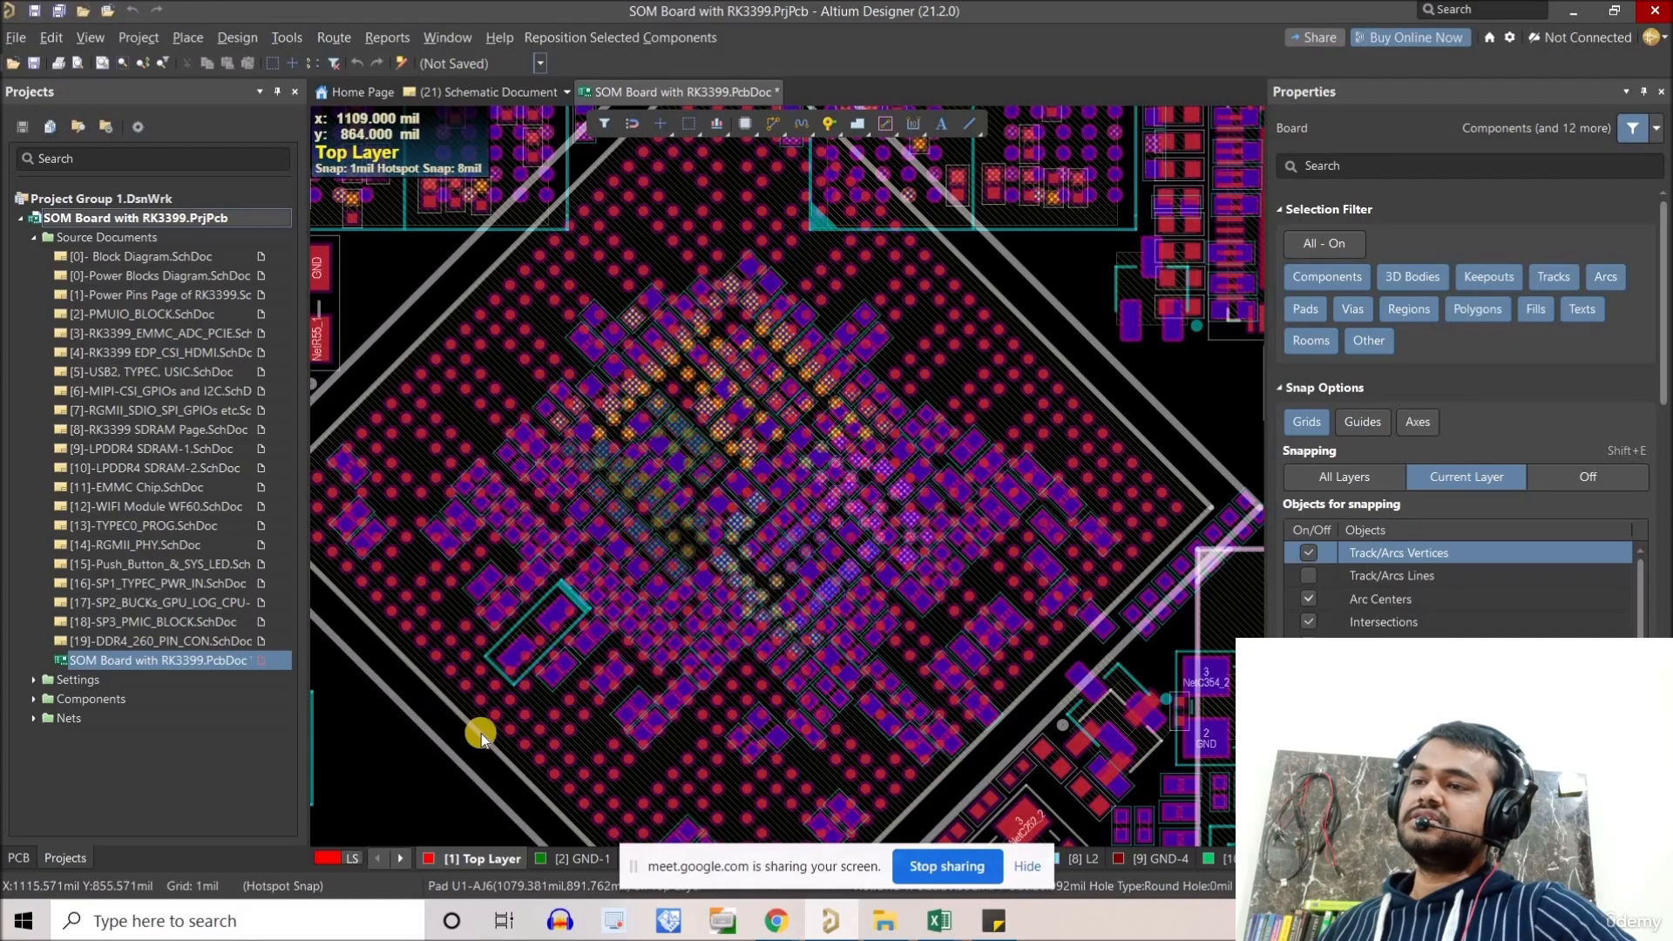
pyautogui.moveTo(622, 821); pyautogui.dragTo(579, 666, button='right')
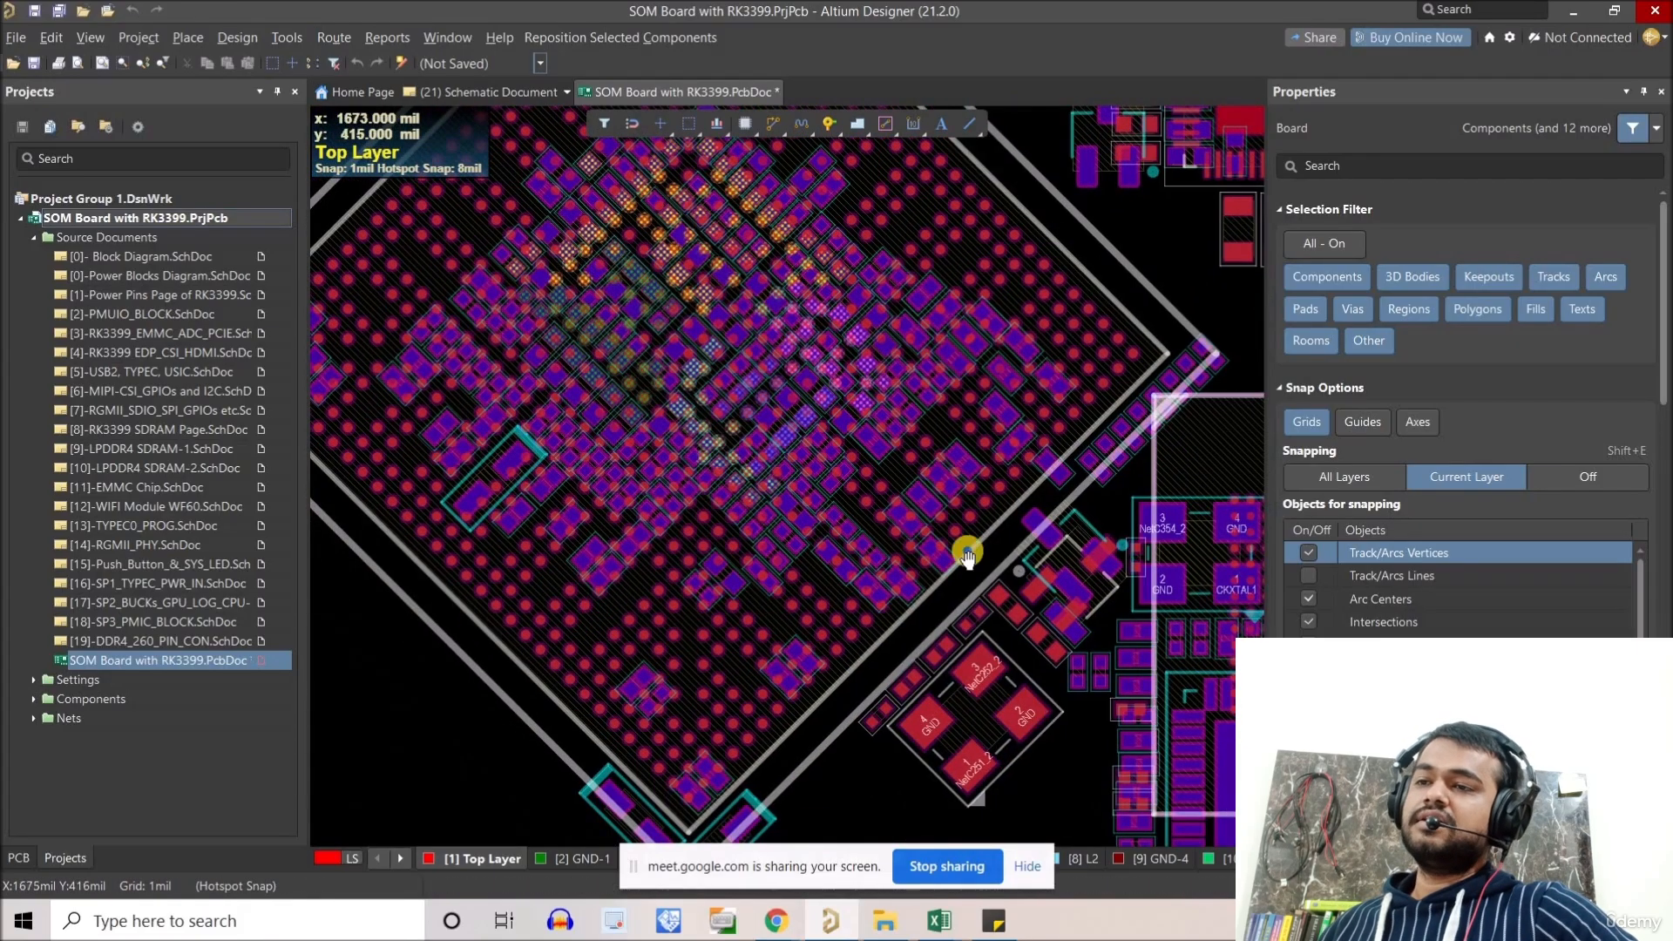
pyautogui.moveTo(653, 385); pyautogui.dragTo(602, 488, button='right')
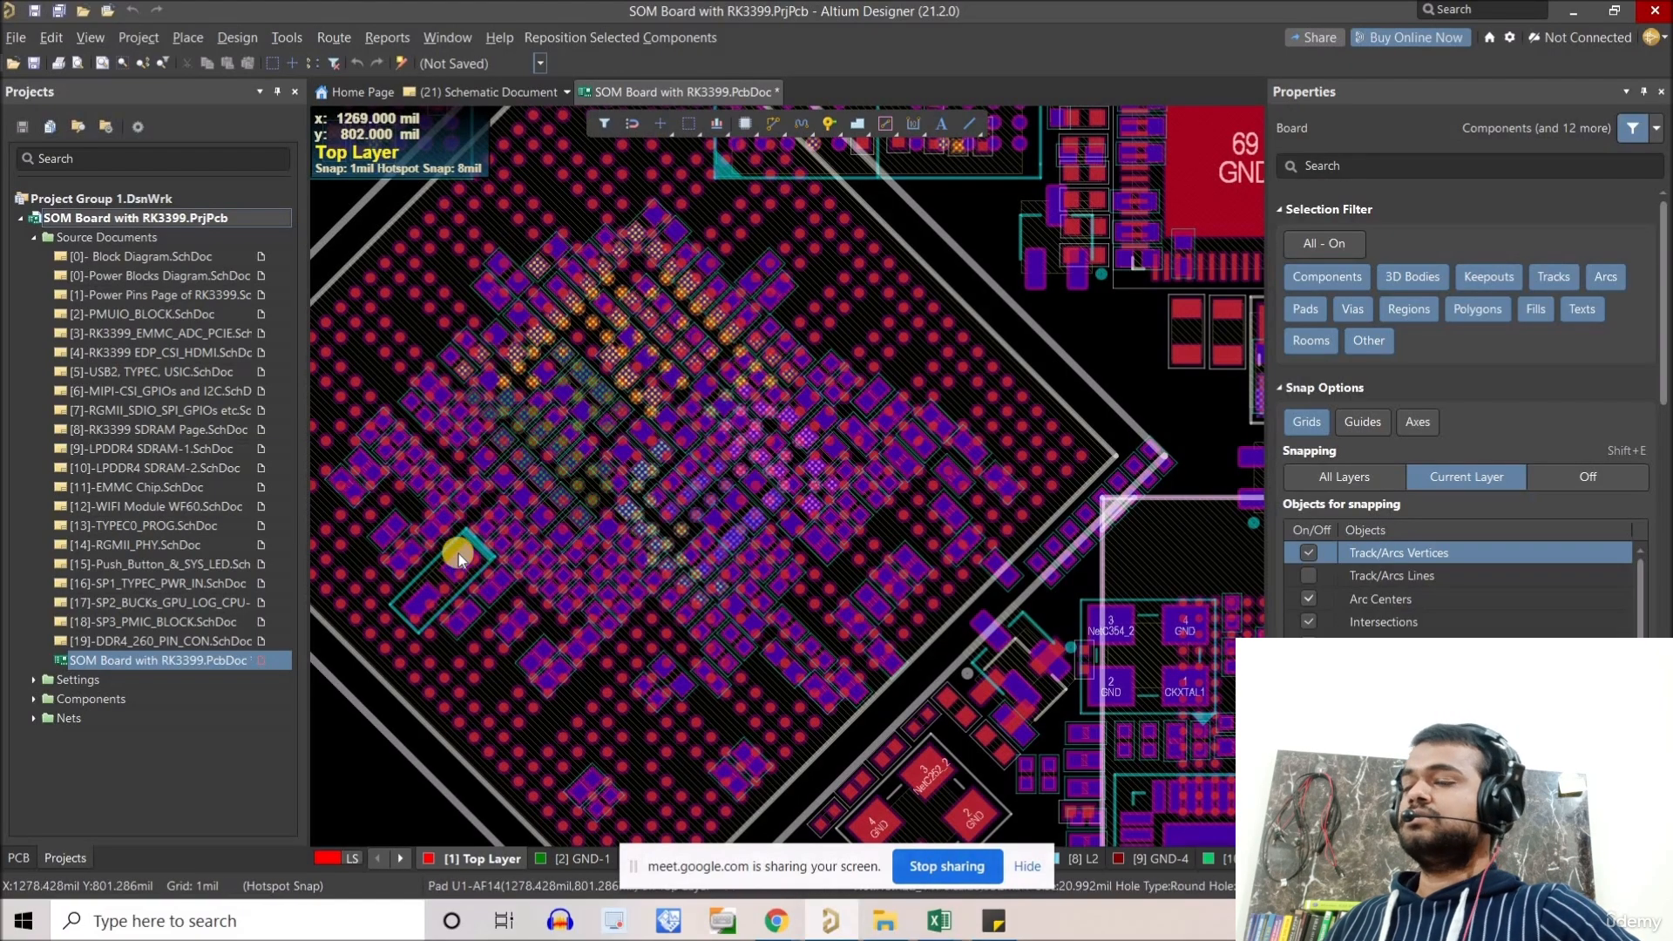
pyautogui.keyDown('ctrl'); pyautogui.scroll(-3, 852, 519); pyautogui.keyUp('ctrl')
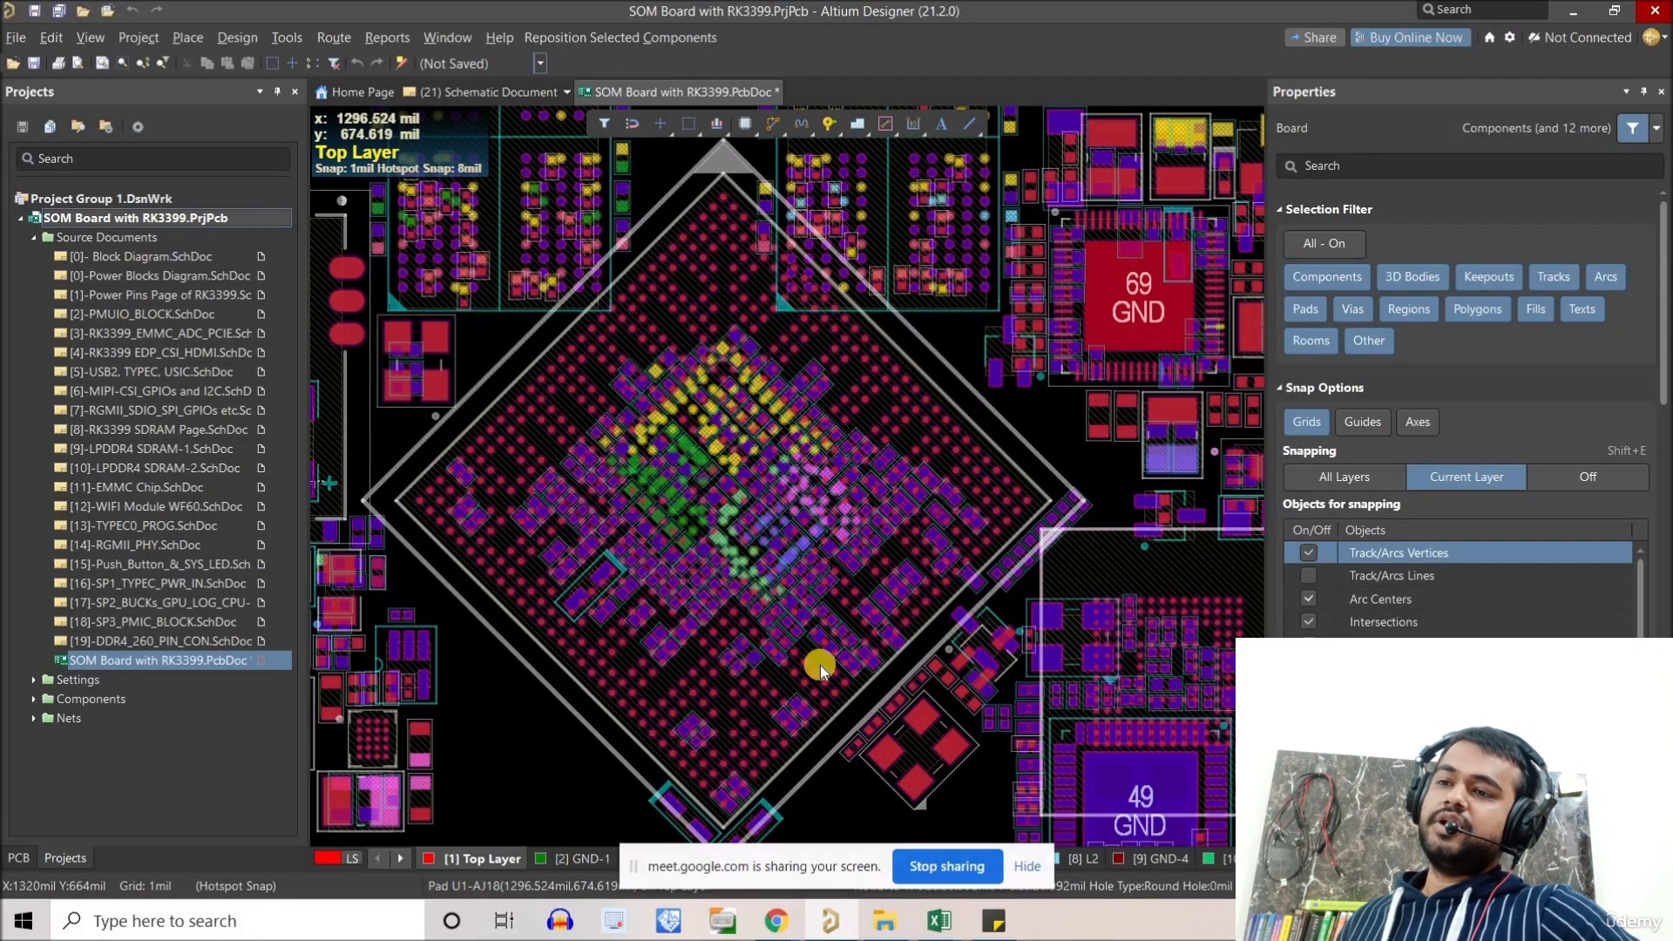
pyautogui.keyDown('ctrl'); pyautogui.scroll(-1, 821, 666); pyautogui.keyUp('ctrl')
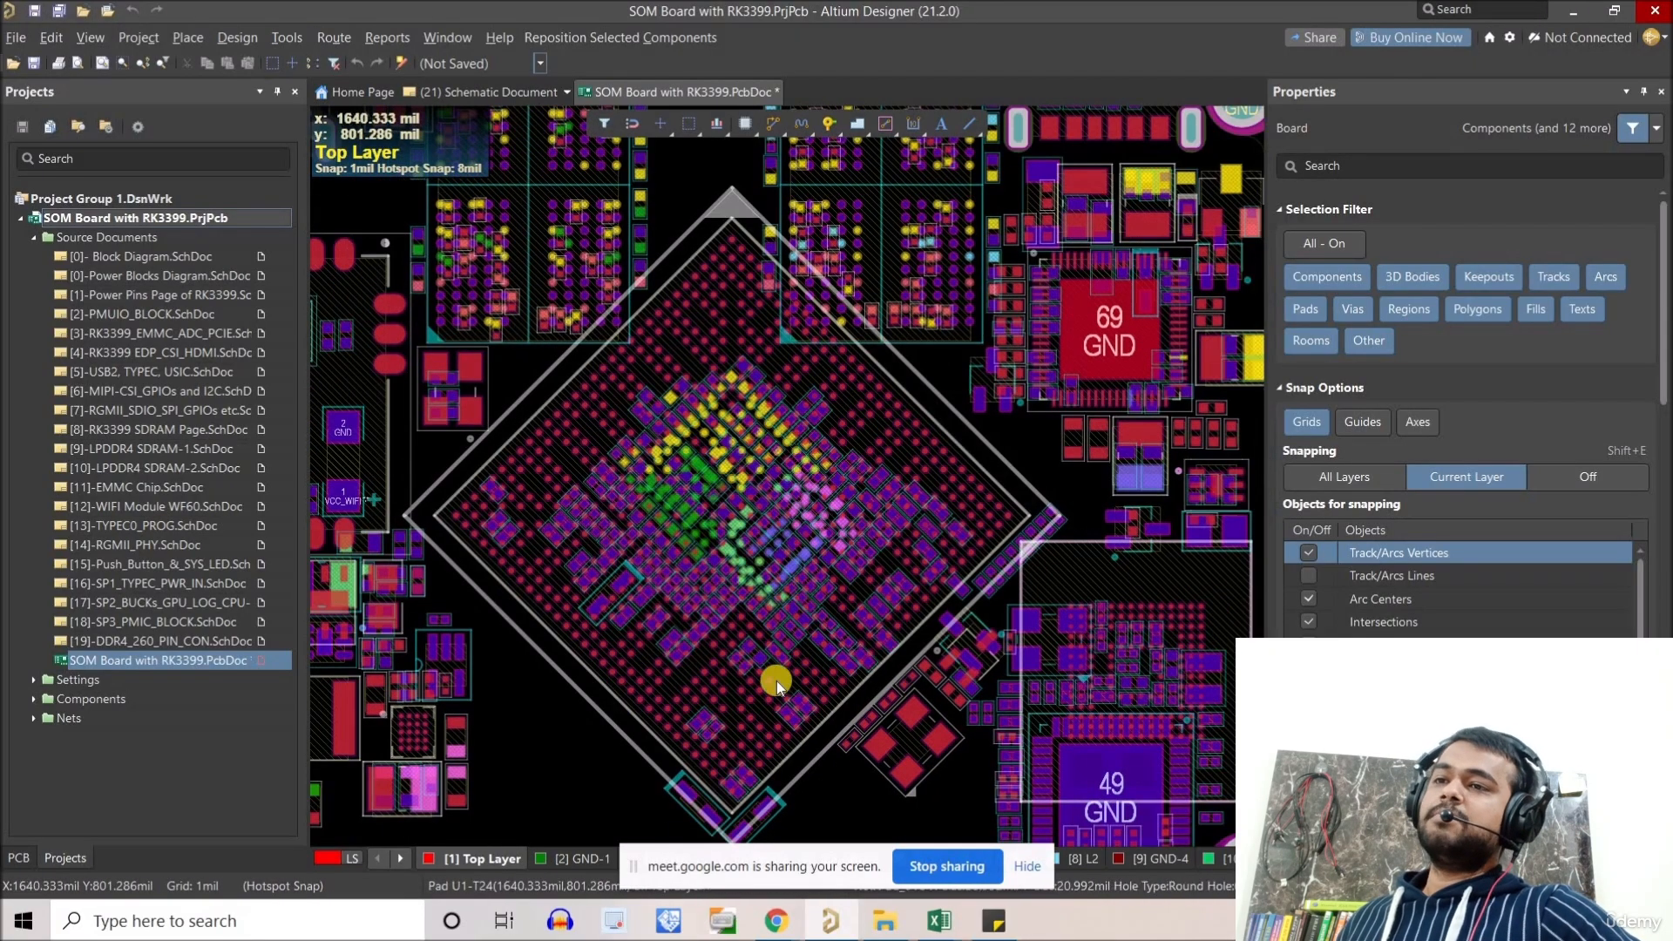
pyautogui.keyDown('ctrl'); pyautogui.scroll(-2, 774, 675); pyautogui.keyUp('ctrl')
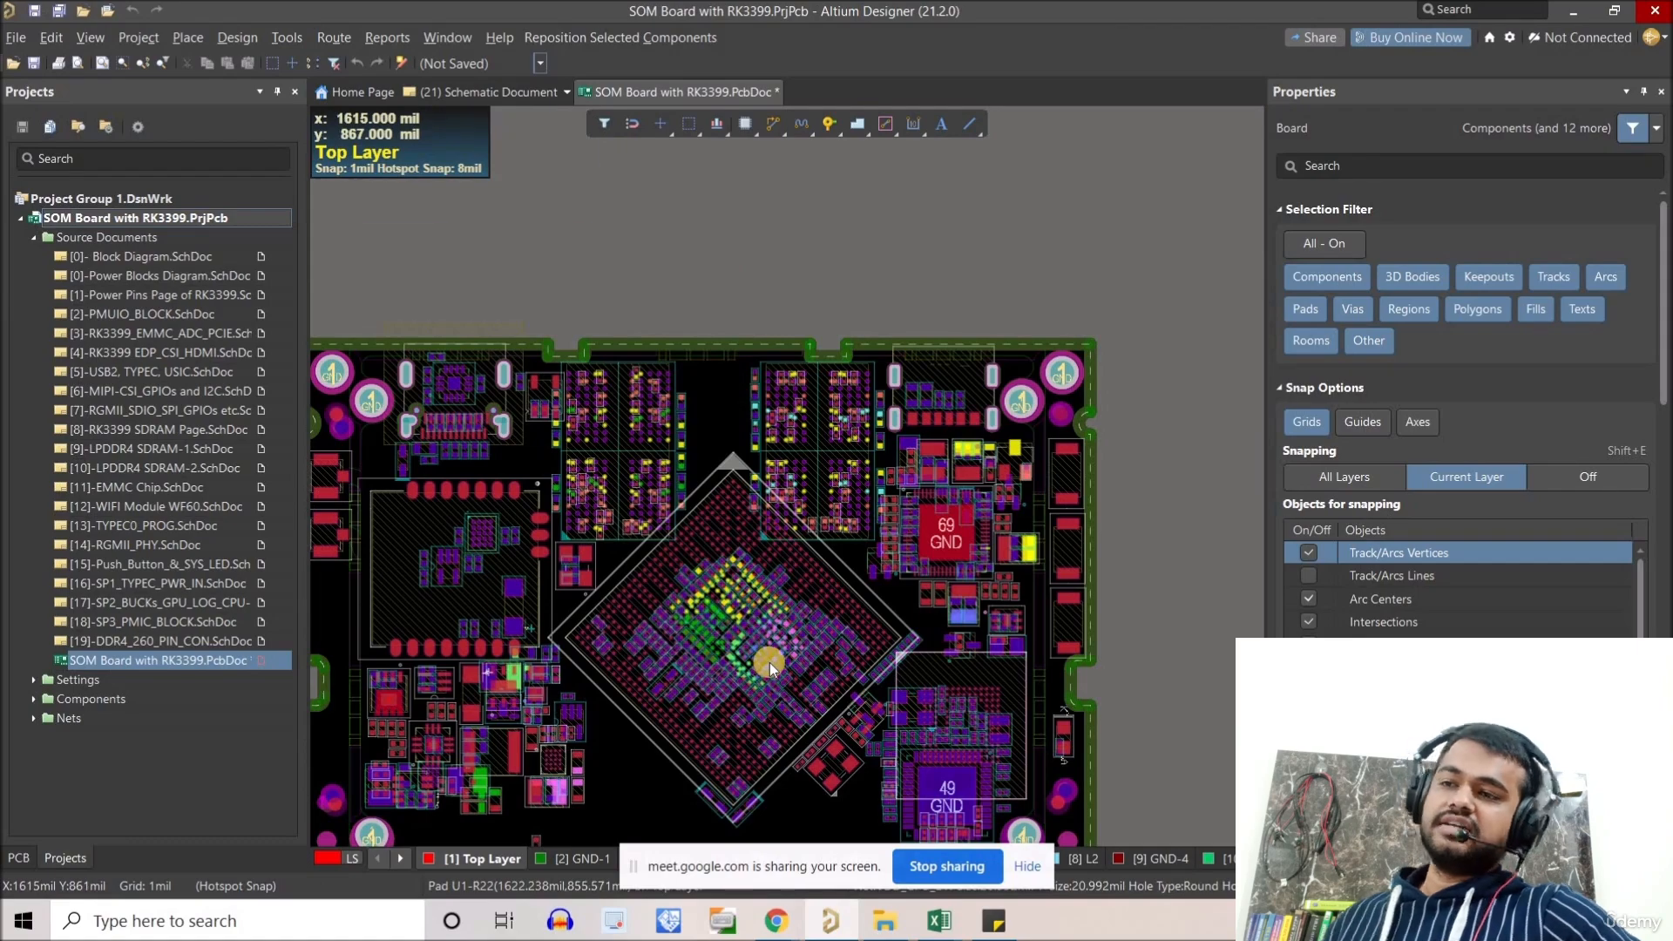
pyautogui.keyDown('ctrl'); pyautogui.scroll(3, 770, 662); pyautogui.keyUp('ctrl')
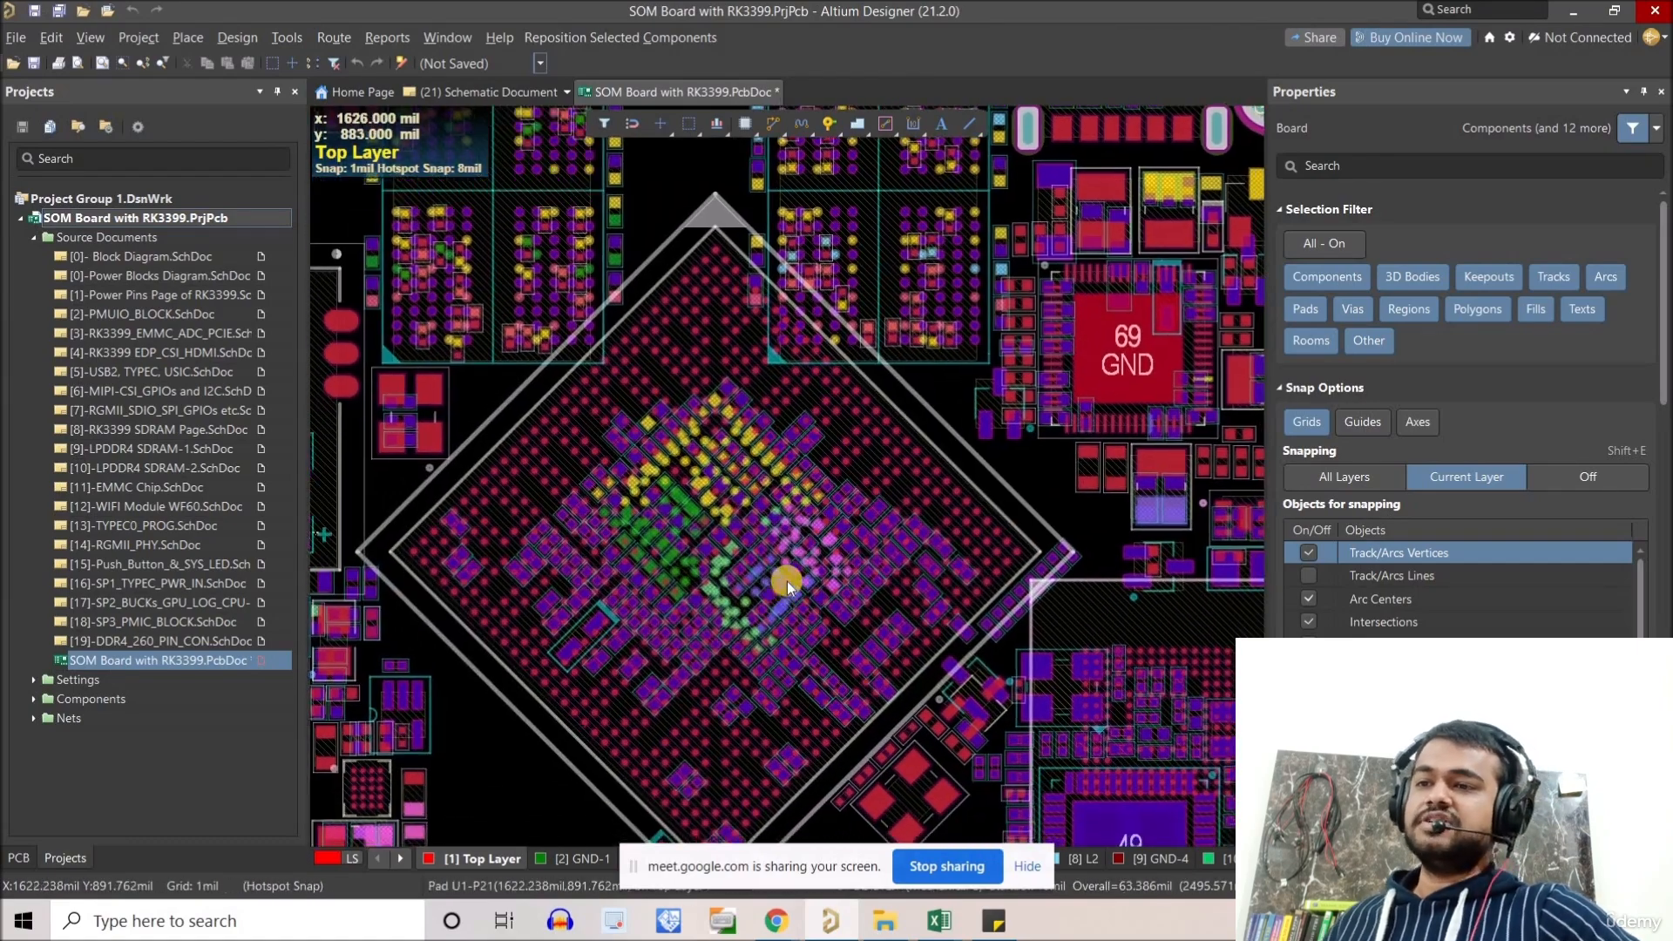
pyautogui.moveTo(798, 573); pyautogui.dragTo(808, 542, button='right')
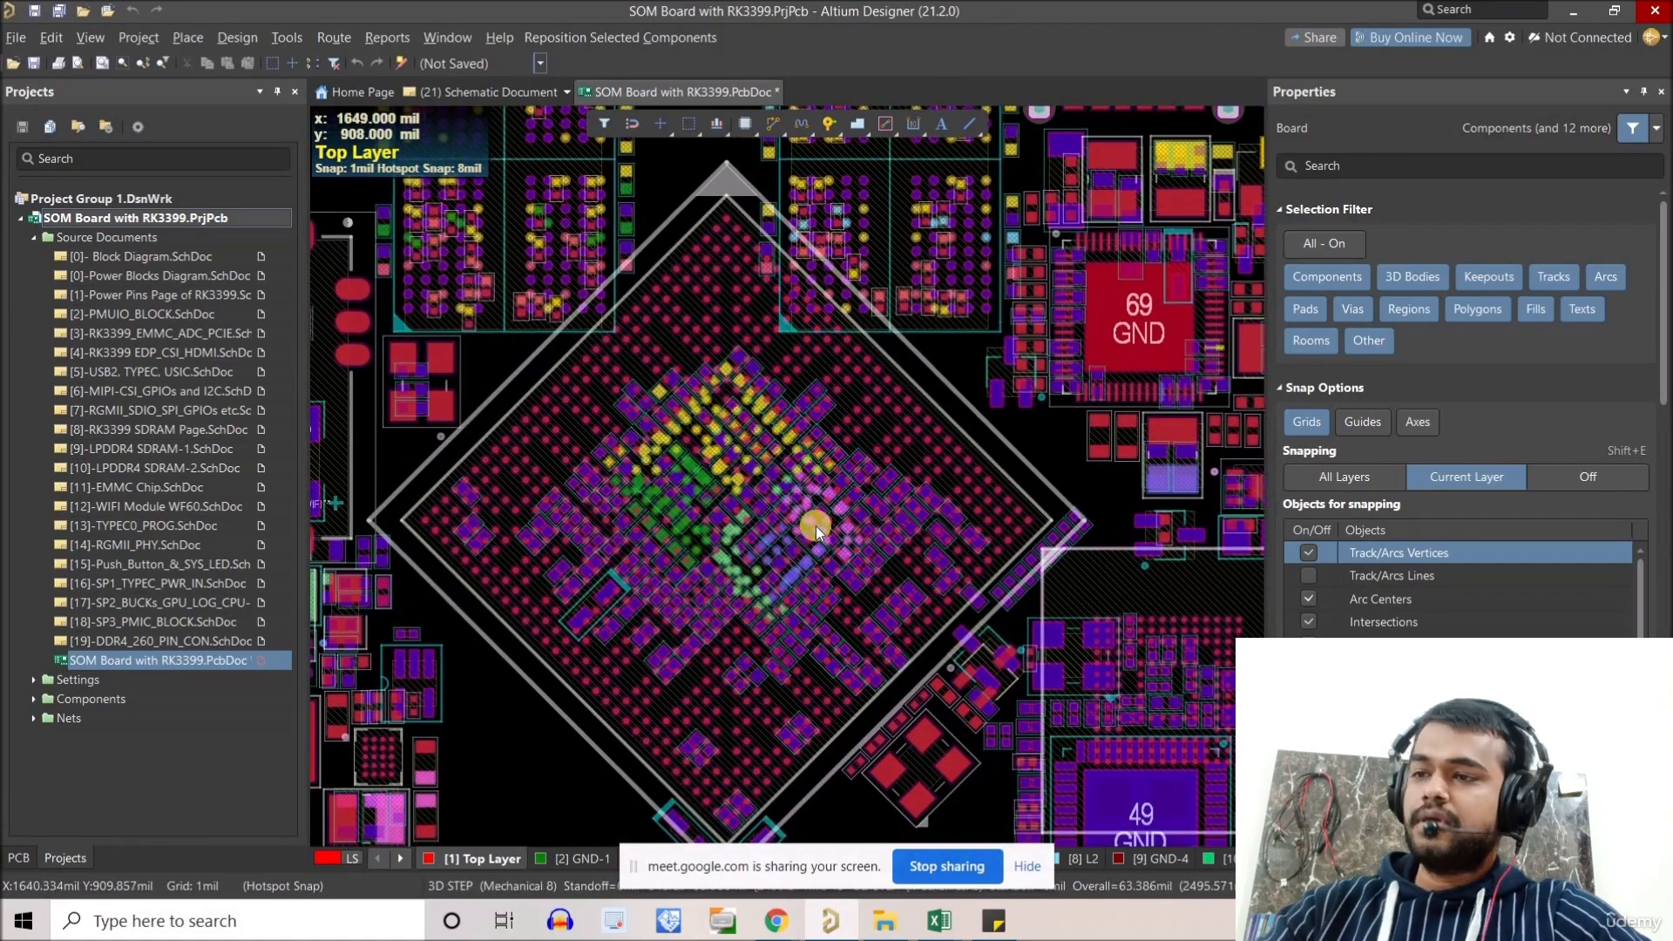
pyautogui.keyDown('ctrl'); pyautogui.scroll(-3, 807, 547); pyautogui.keyUp('ctrl')
pyautogui.keyDown('ctrl'); pyautogui.scroll(3, 807, 547); pyautogui.keyUp('ctrl')
# Turn on single-layer display and make the Bottom Layer the active layer.
pyautogui.hotkey('shift', 's')
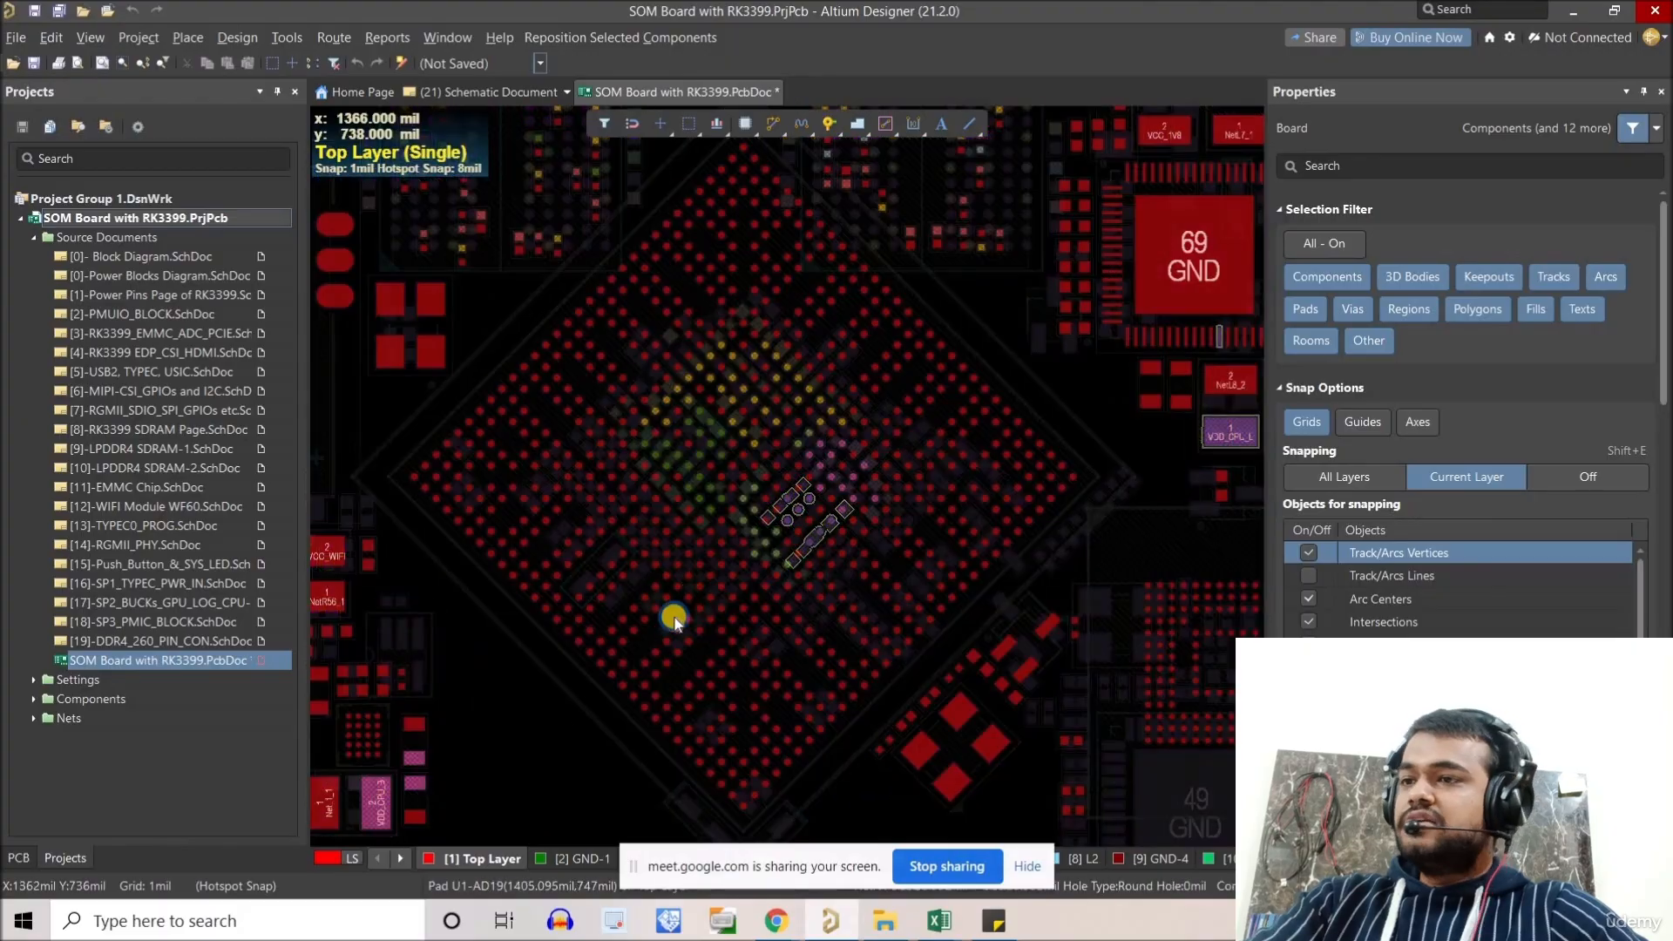
pyautogui.moveTo(674, 617); pyautogui.dragTo(706, 601, button='right')
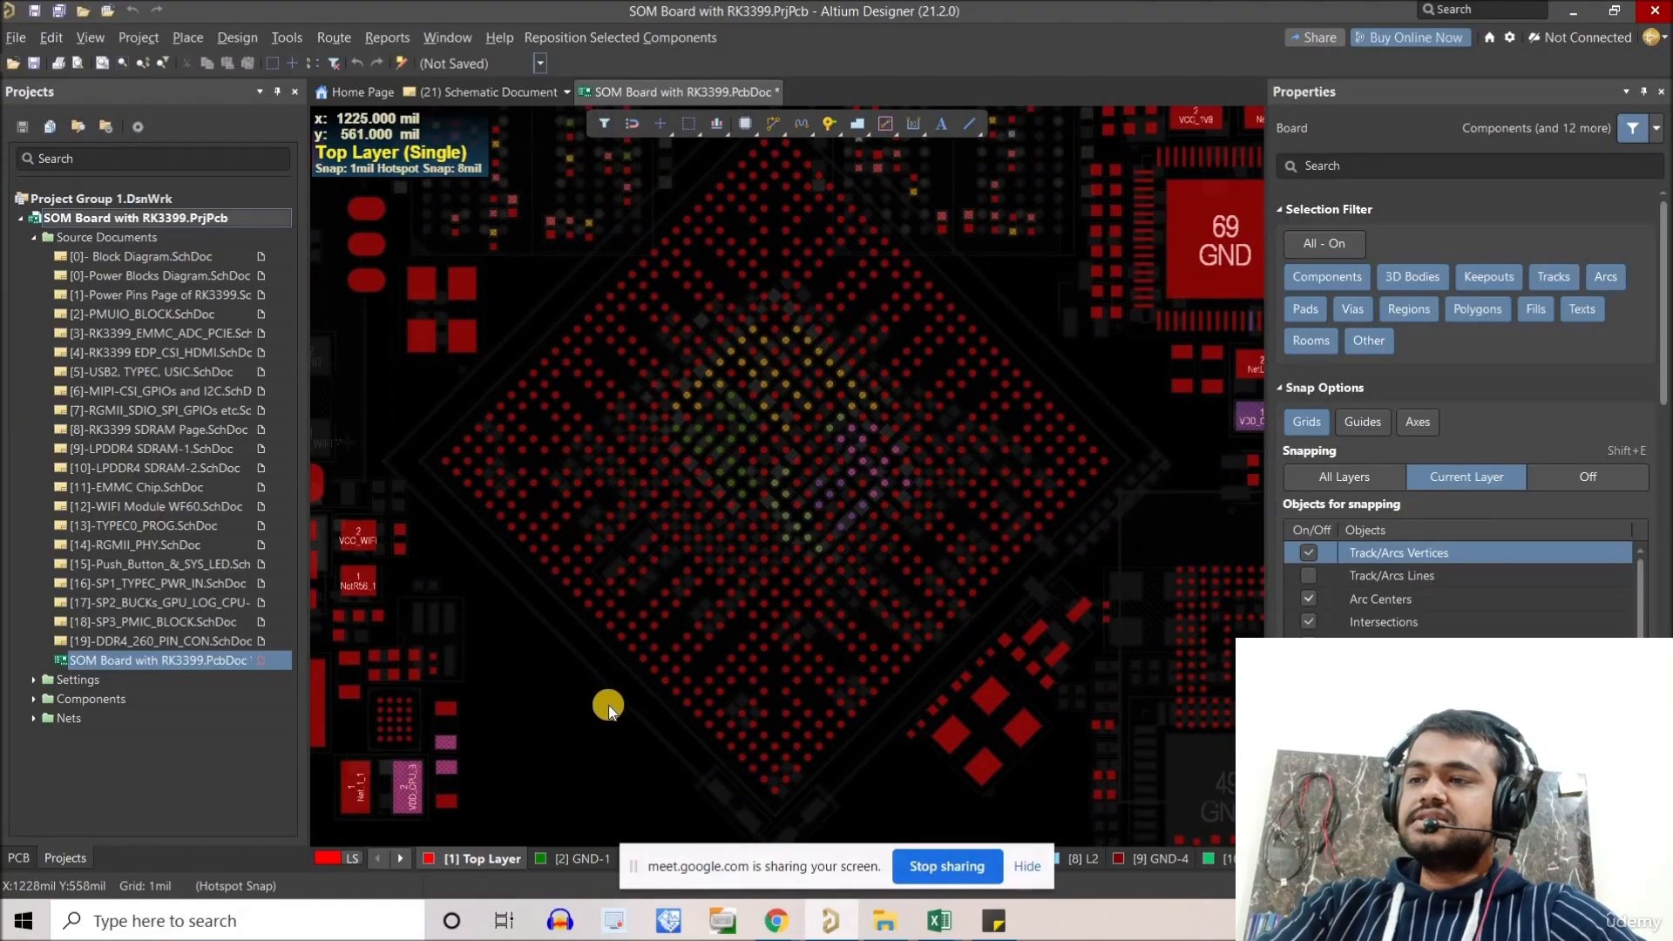
pyautogui.moveTo(701, 866); pyautogui.dragTo(296, 798)
pyautogui.click(404, 860)
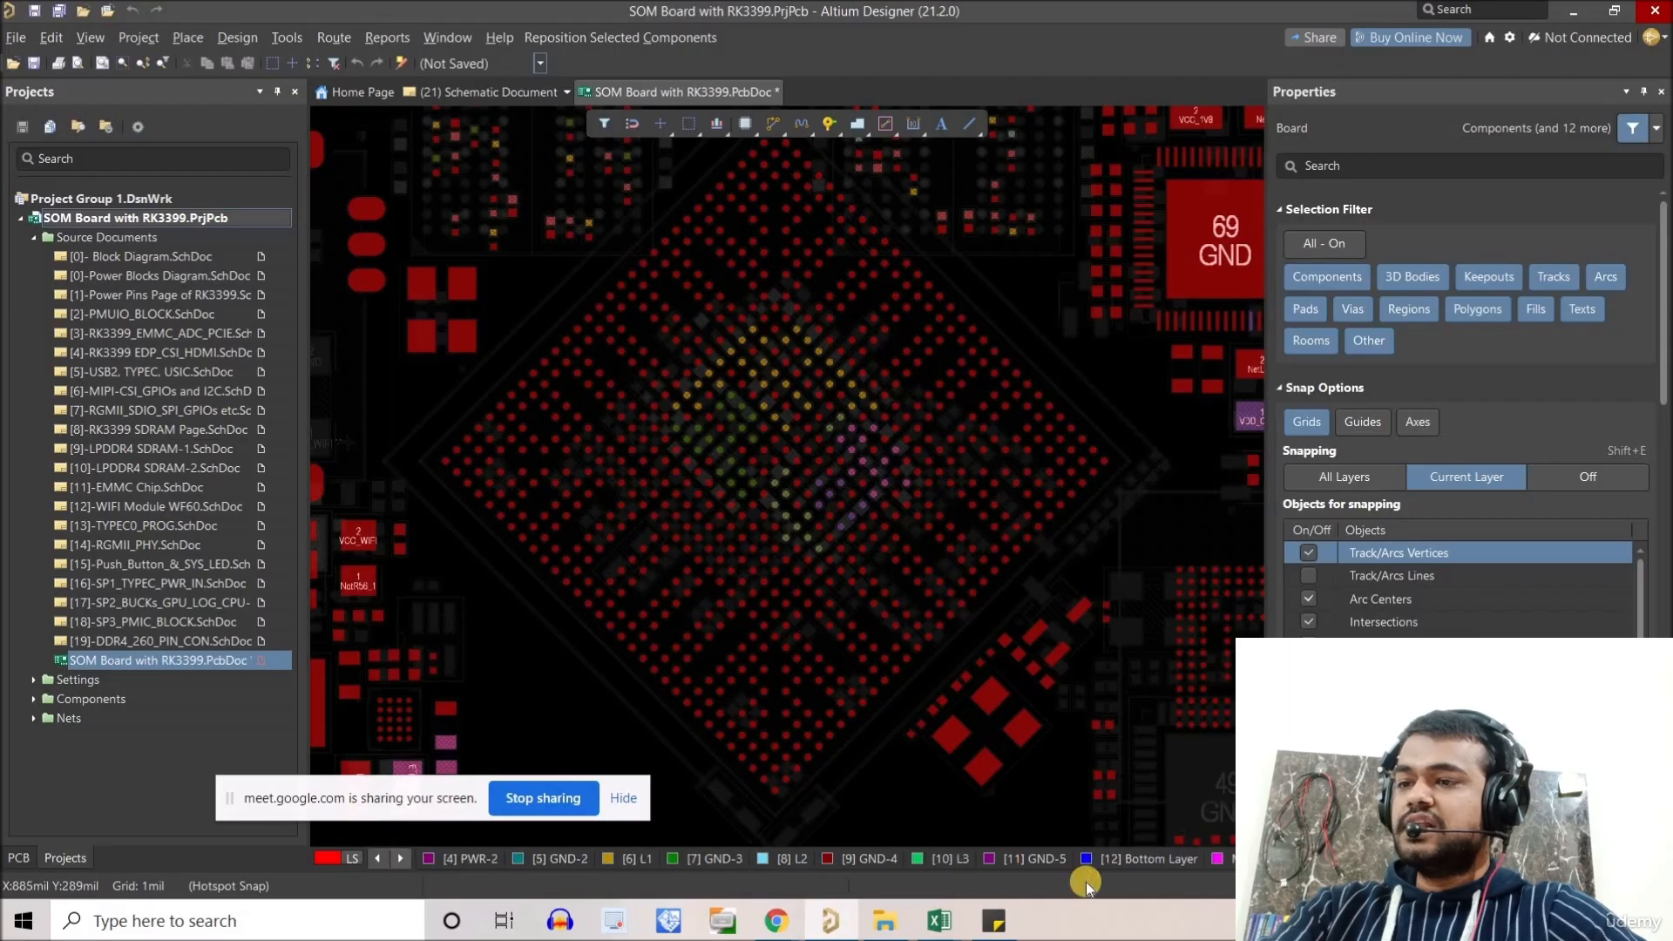
pyautogui.click(1093, 852)
# Select the capacitors beneath the RK3399 on the Bottom Layer, adding the separate groups at its left and lower corners.
pyautogui.keyDown('ctrl'); pyautogui.scroll(3, 951, 578); pyautogui.keyUp('ctrl')
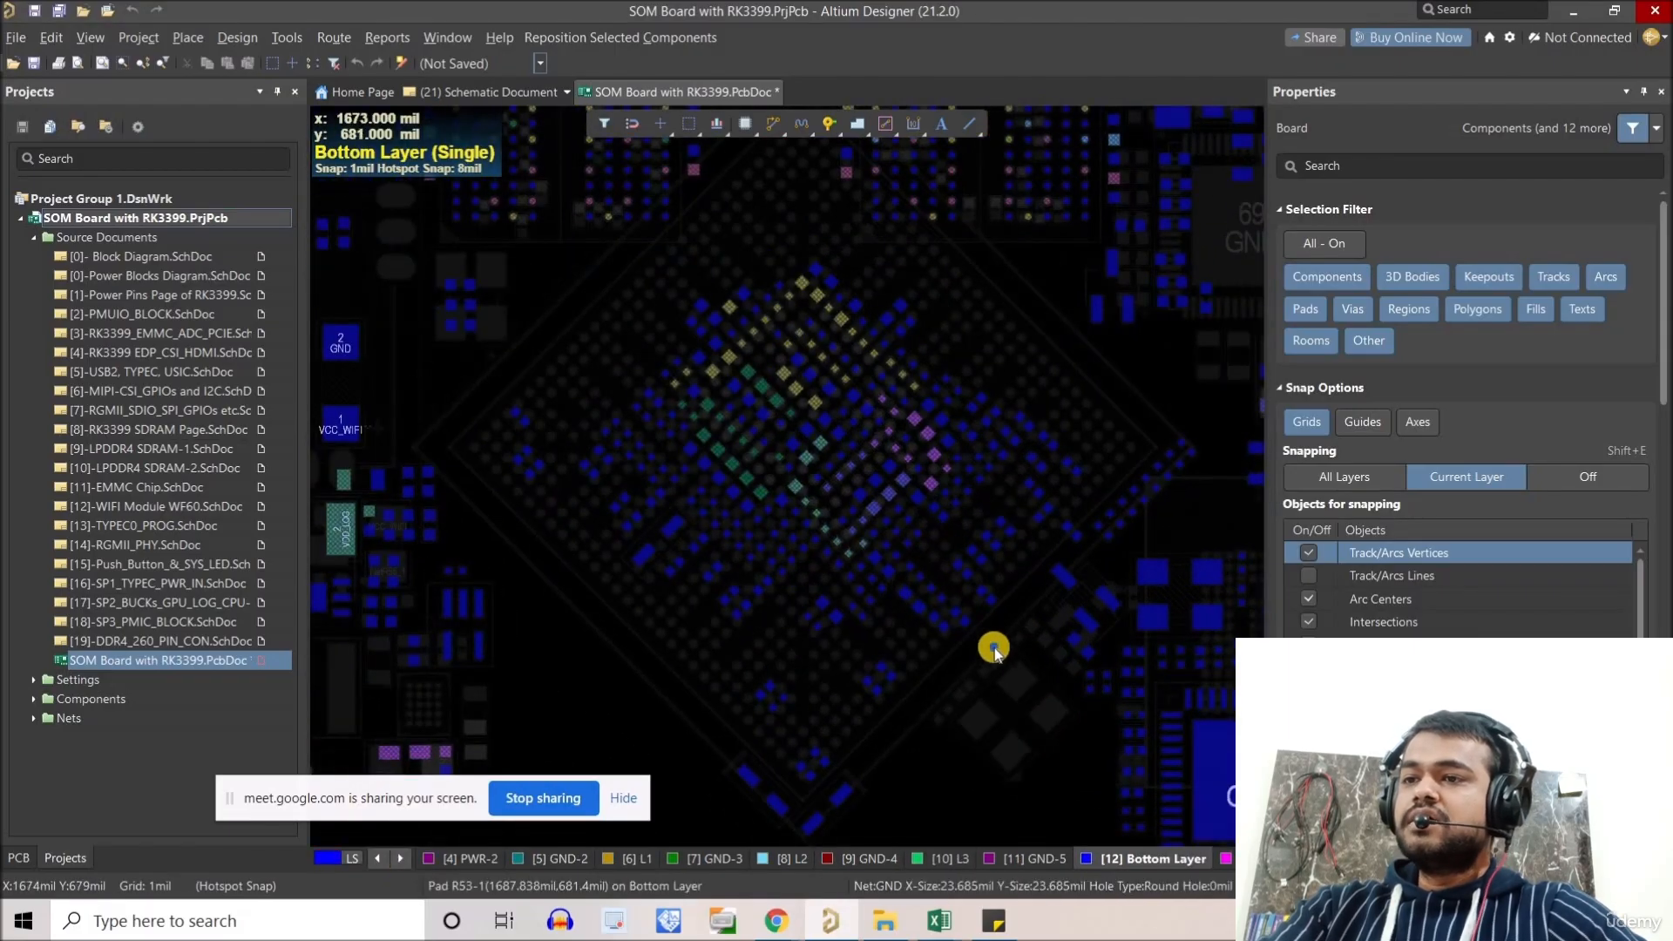
pyautogui.moveTo(1097, 715); pyautogui.dragTo(647, 334)
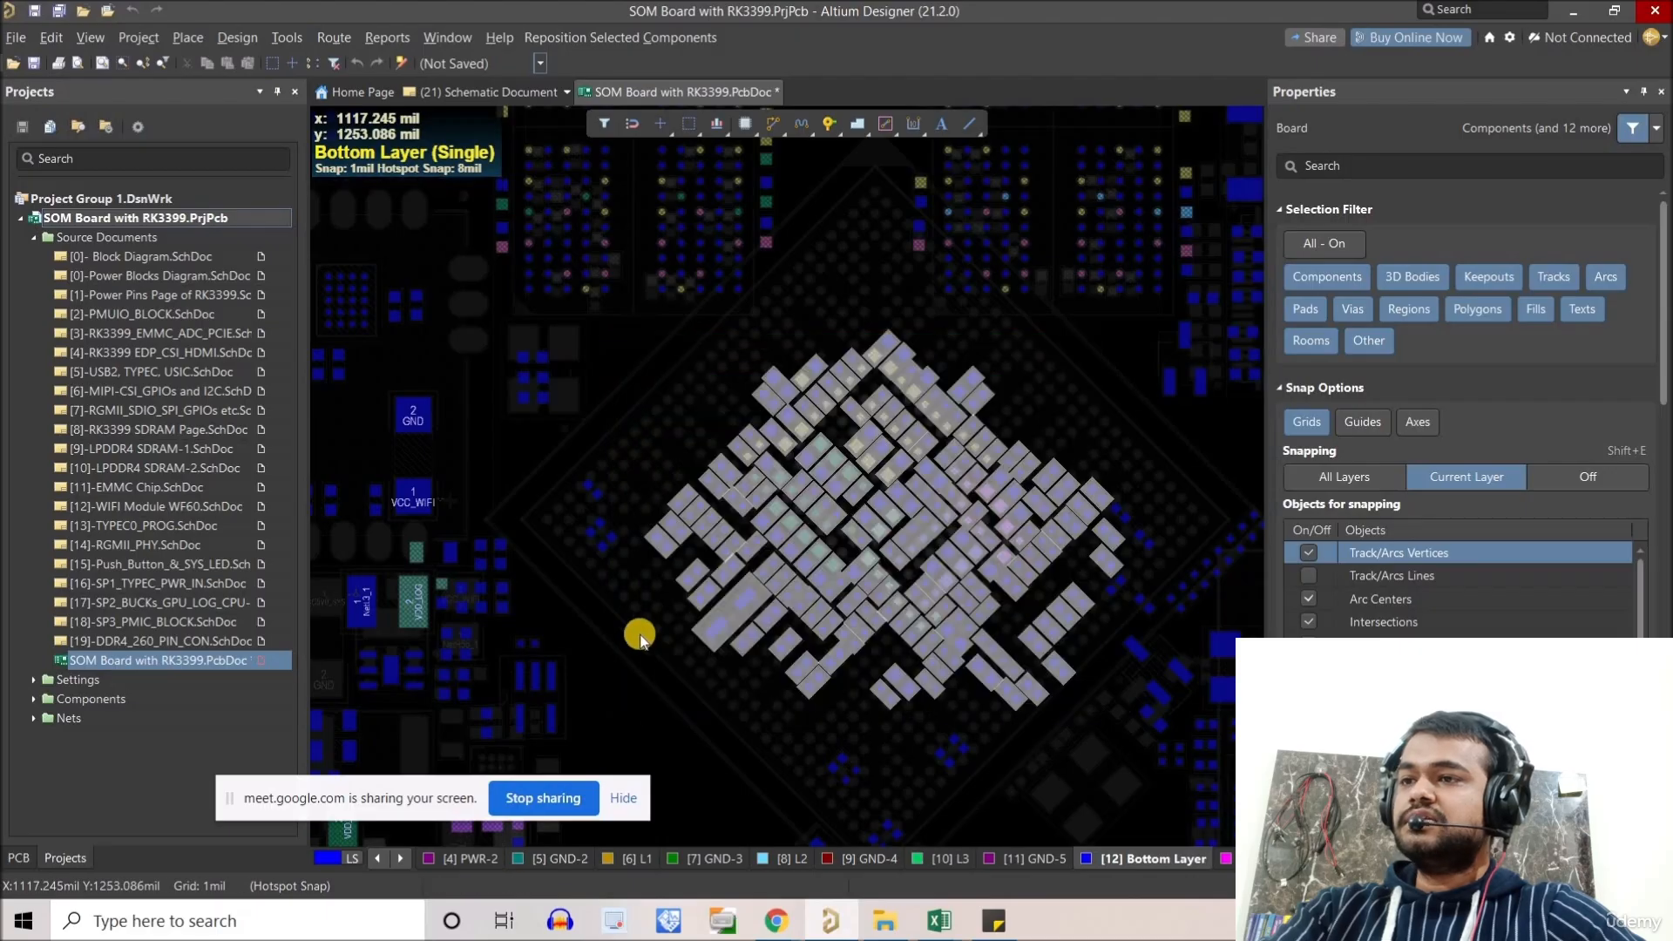
pyautogui.keyDown('ctrl'); pyautogui.scroll(2, 637, 582); pyautogui.keyUp('ctrl')
pyautogui.keyDown('shift'); pyautogui.moveTo(636, 582); pyautogui.dragTo(525, 409); pyautogui.keyUp('shift')
pyautogui.keyDown('ctrl'); pyautogui.scroll(-3, 525, 410); pyautogui.keyUp('ctrl')
pyautogui.keyDown('ctrl'); pyautogui.scroll(2, 855, 710); pyautogui.keyUp('ctrl')
pyautogui.scroll(-2, 925, 675)
pyautogui.keyDown('shift'); pyautogui.moveTo(926, 668); pyautogui.dragTo(648, 399); pyautogui.keyUp('shift')
# Add the diagonal capacitor row beyond the RK3399's right corner and the small capacitor group inside that corner to the selection.
pyautogui.moveTo(712, 498); pyautogui.dragTo(720, 536, button='right')
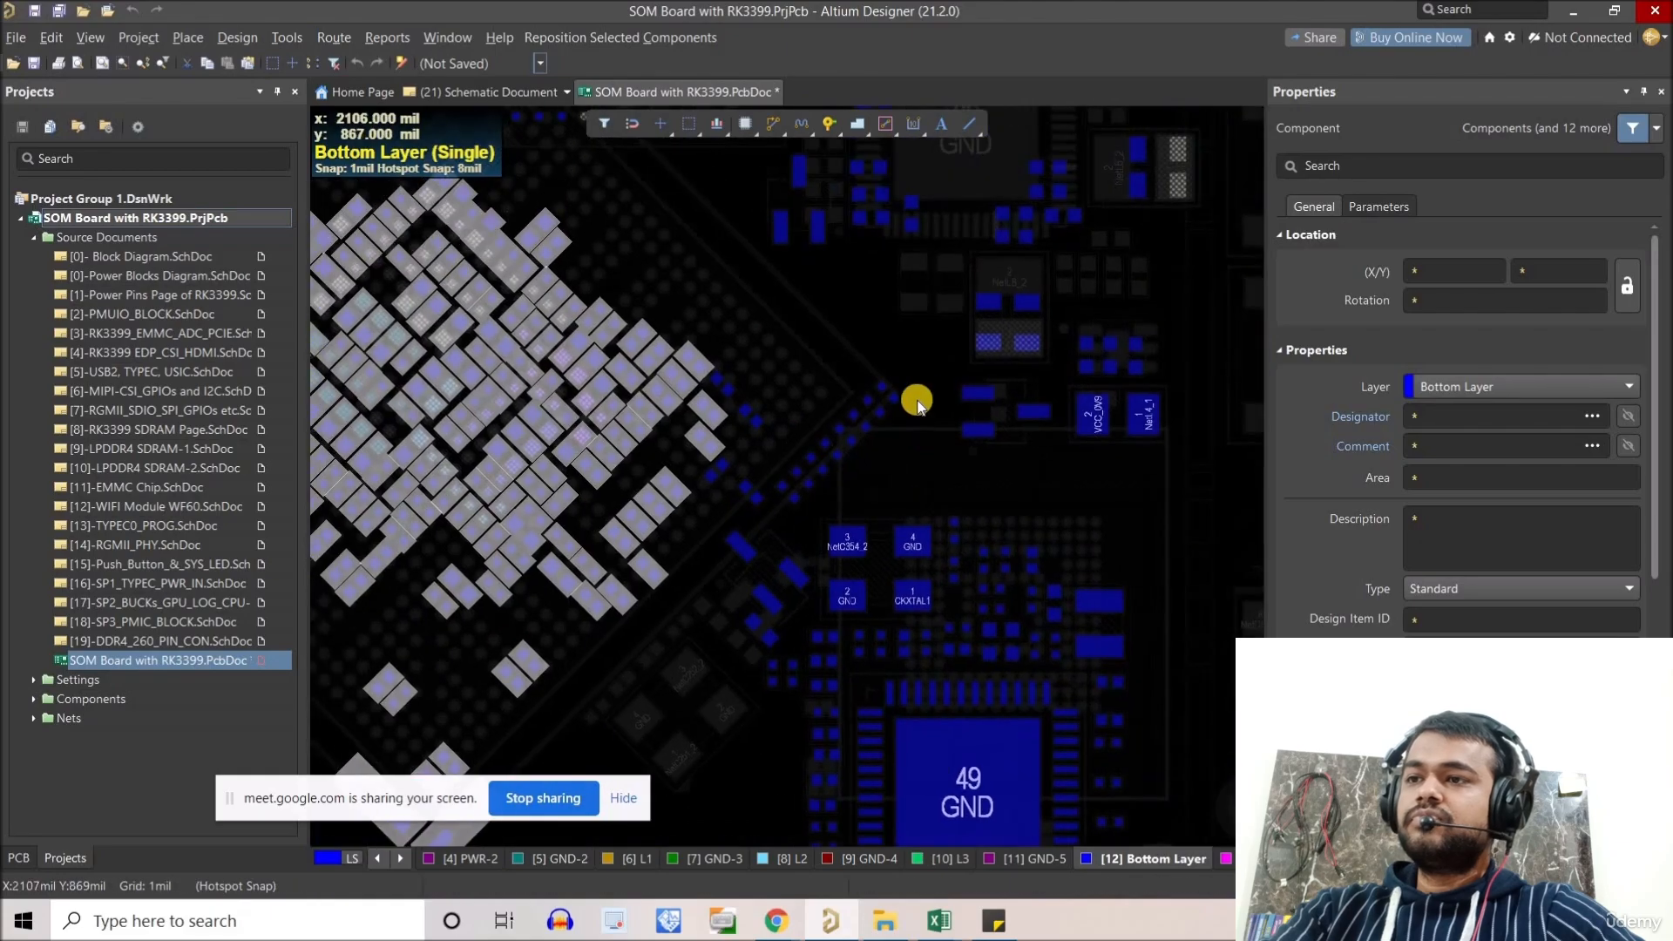
pyautogui.keyDown('shift'); pyautogui.moveTo(922, 390); pyautogui.dragTo(770, 497); pyautogui.keyUp('shift')
pyautogui.click(747, 456)
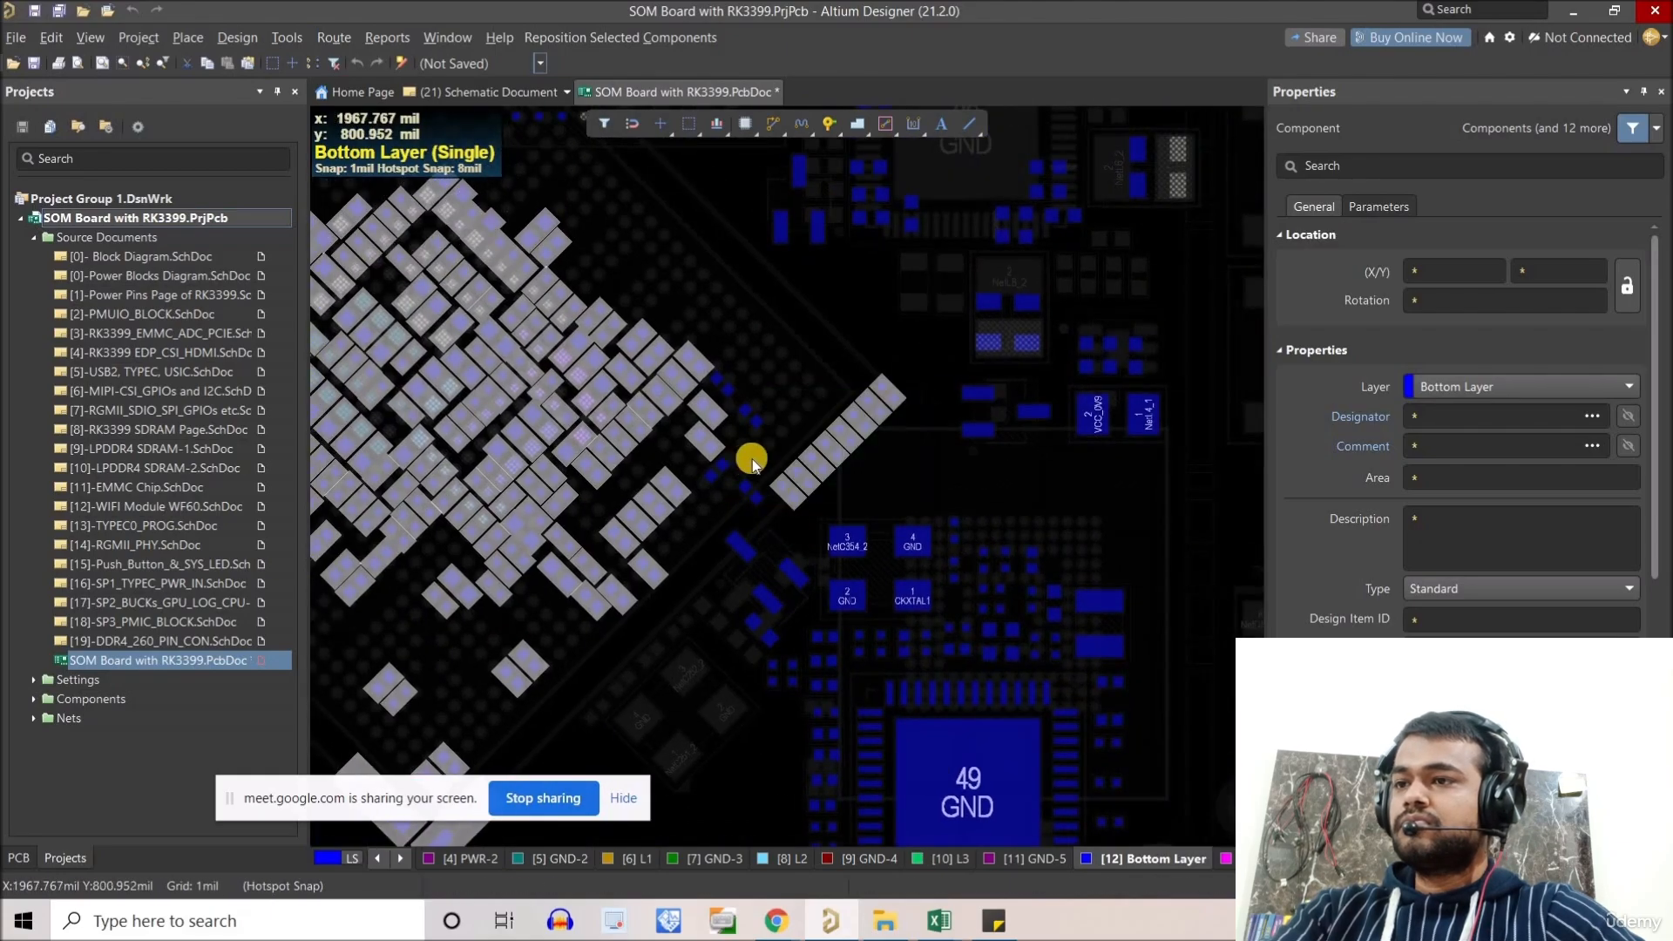
pyautogui.keyDown('ctrl'); pyautogui.scroll(2, 747, 456); pyautogui.keyUp('ctrl')
pyautogui.click(654, 287)
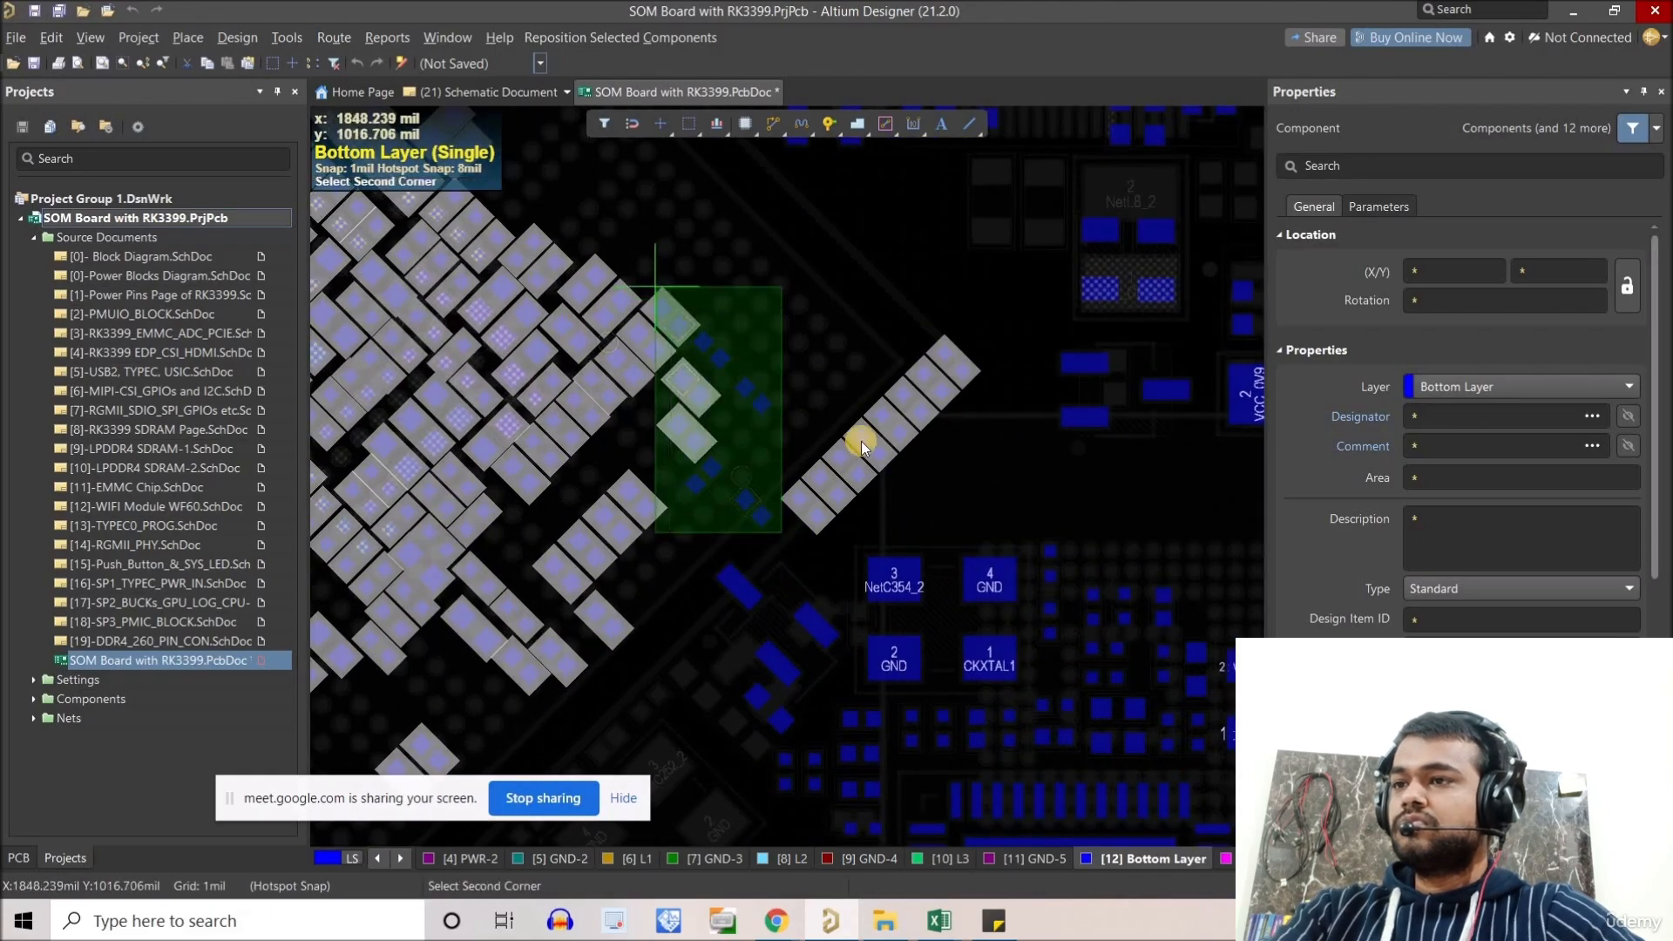
pyautogui.click(902, 433)
# Move the selected capacitors off the board above its upper edge, and turn off single-layer display.
pyautogui.keyDown('ctrl'); pyautogui.scroll(-3, 687, 495); pyautogui.keyUp('ctrl')
pyautogui.keyDown('ctrl'); pyautogui.scroll(-1, 693, 541); pyautogui.keyUp('ctrl')
pyautogui.scroll(4, 717, 566)
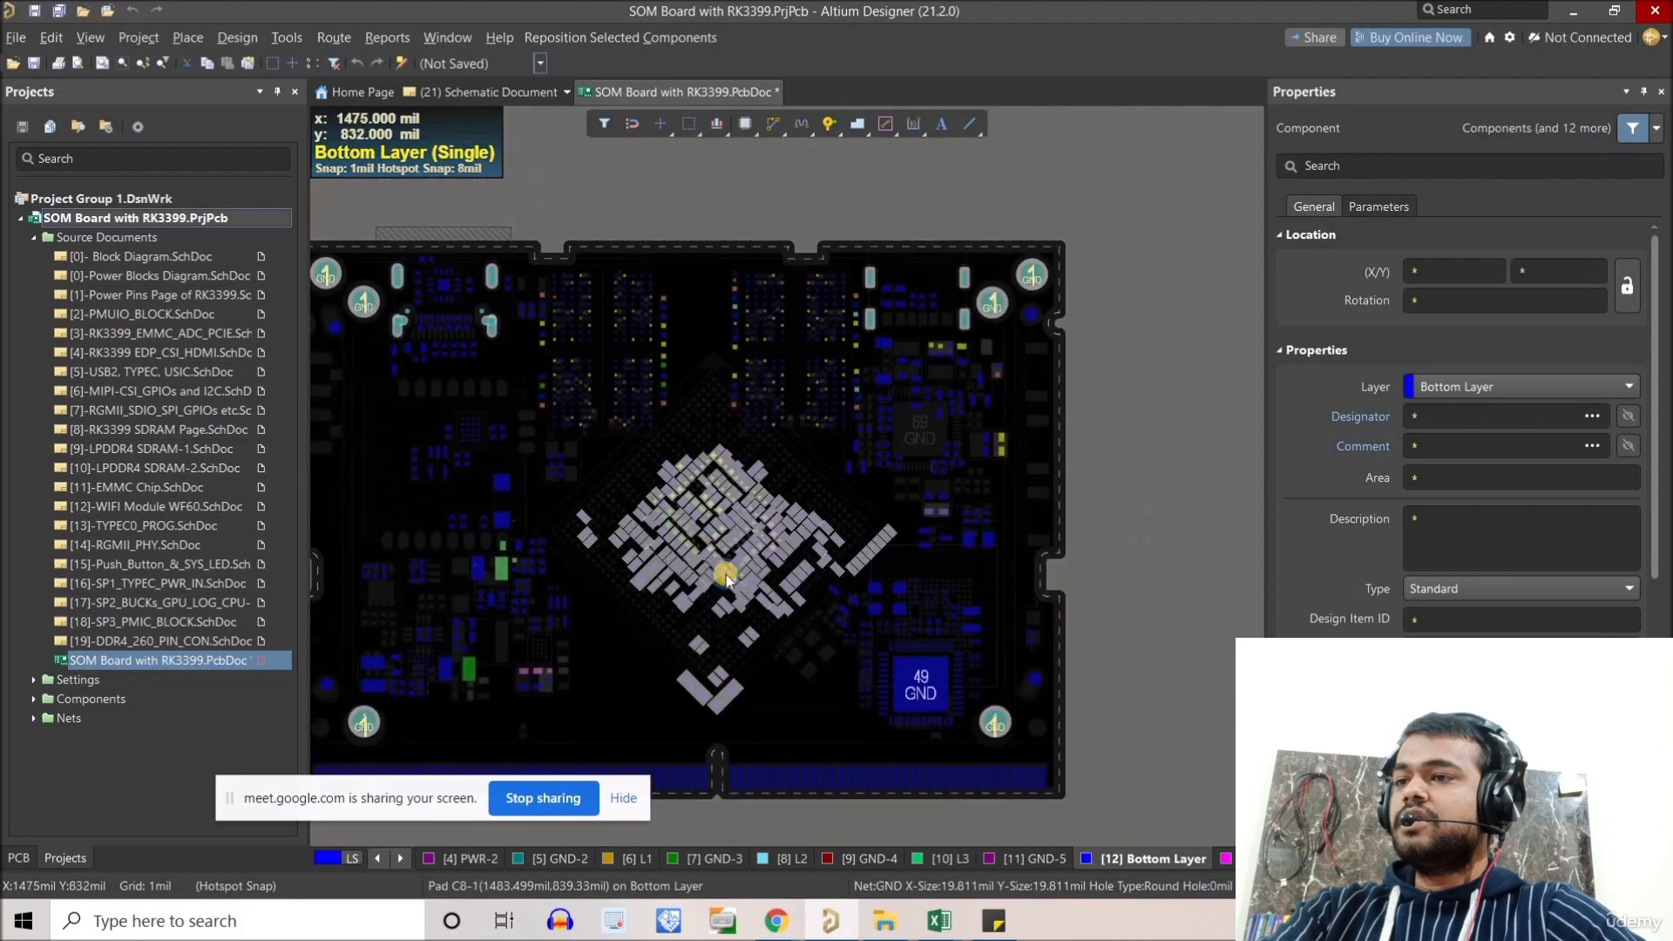
pyautogui.click(697, 377)
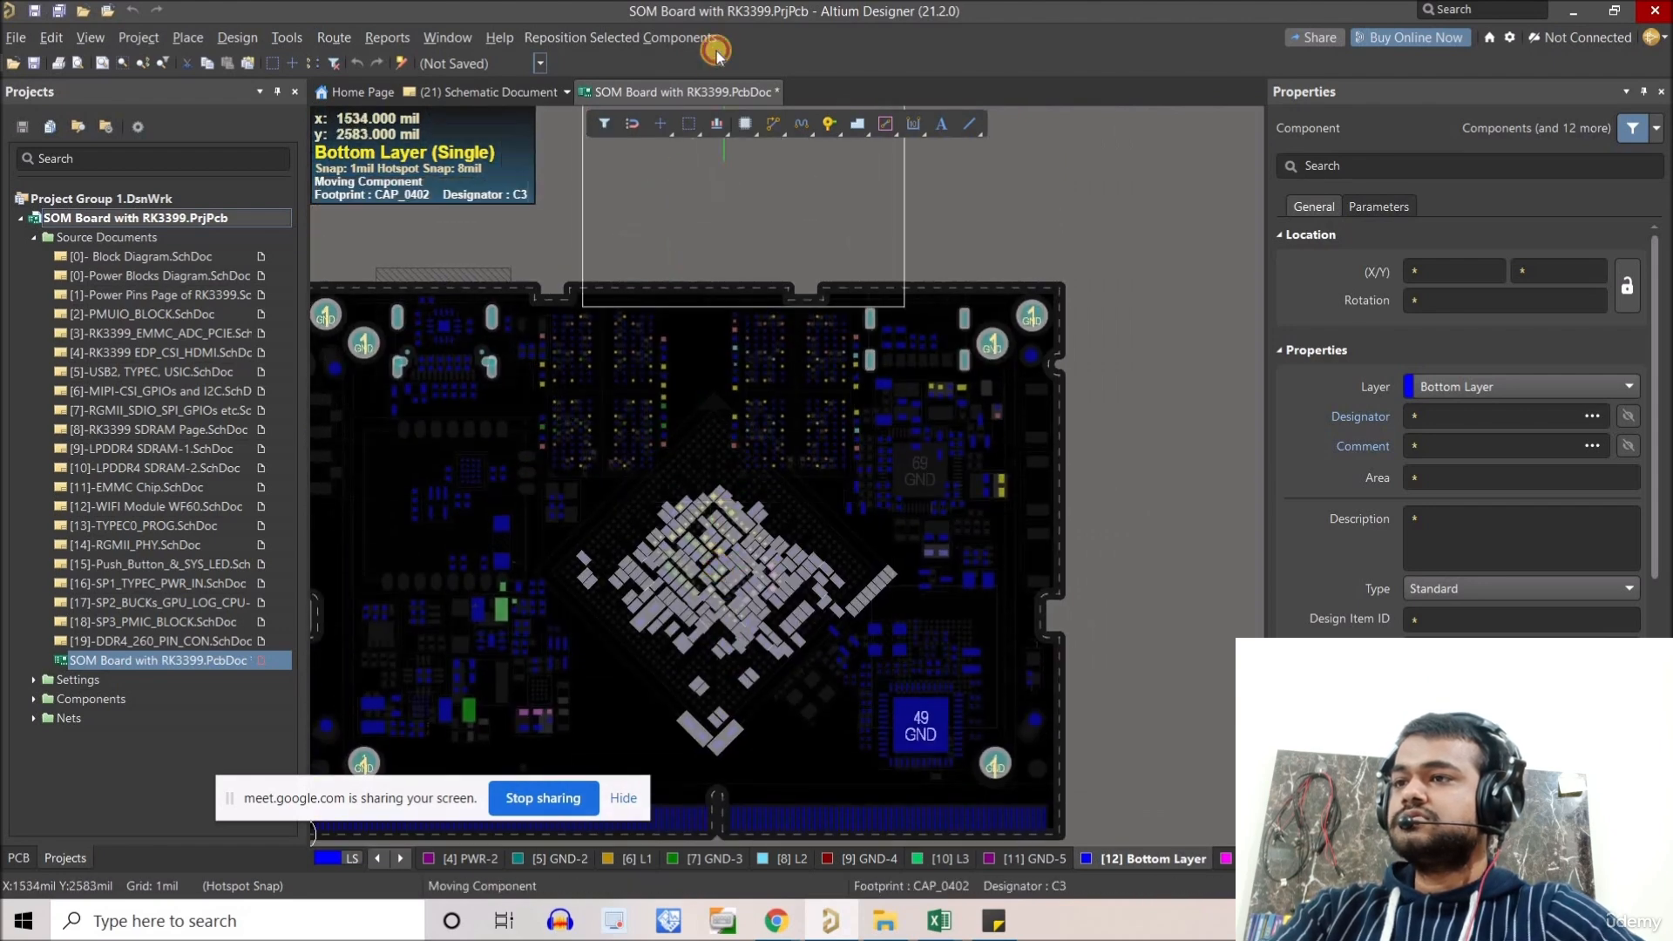
pyautogui.rightClick(824, 286)
pyautogui.click(824, 286)
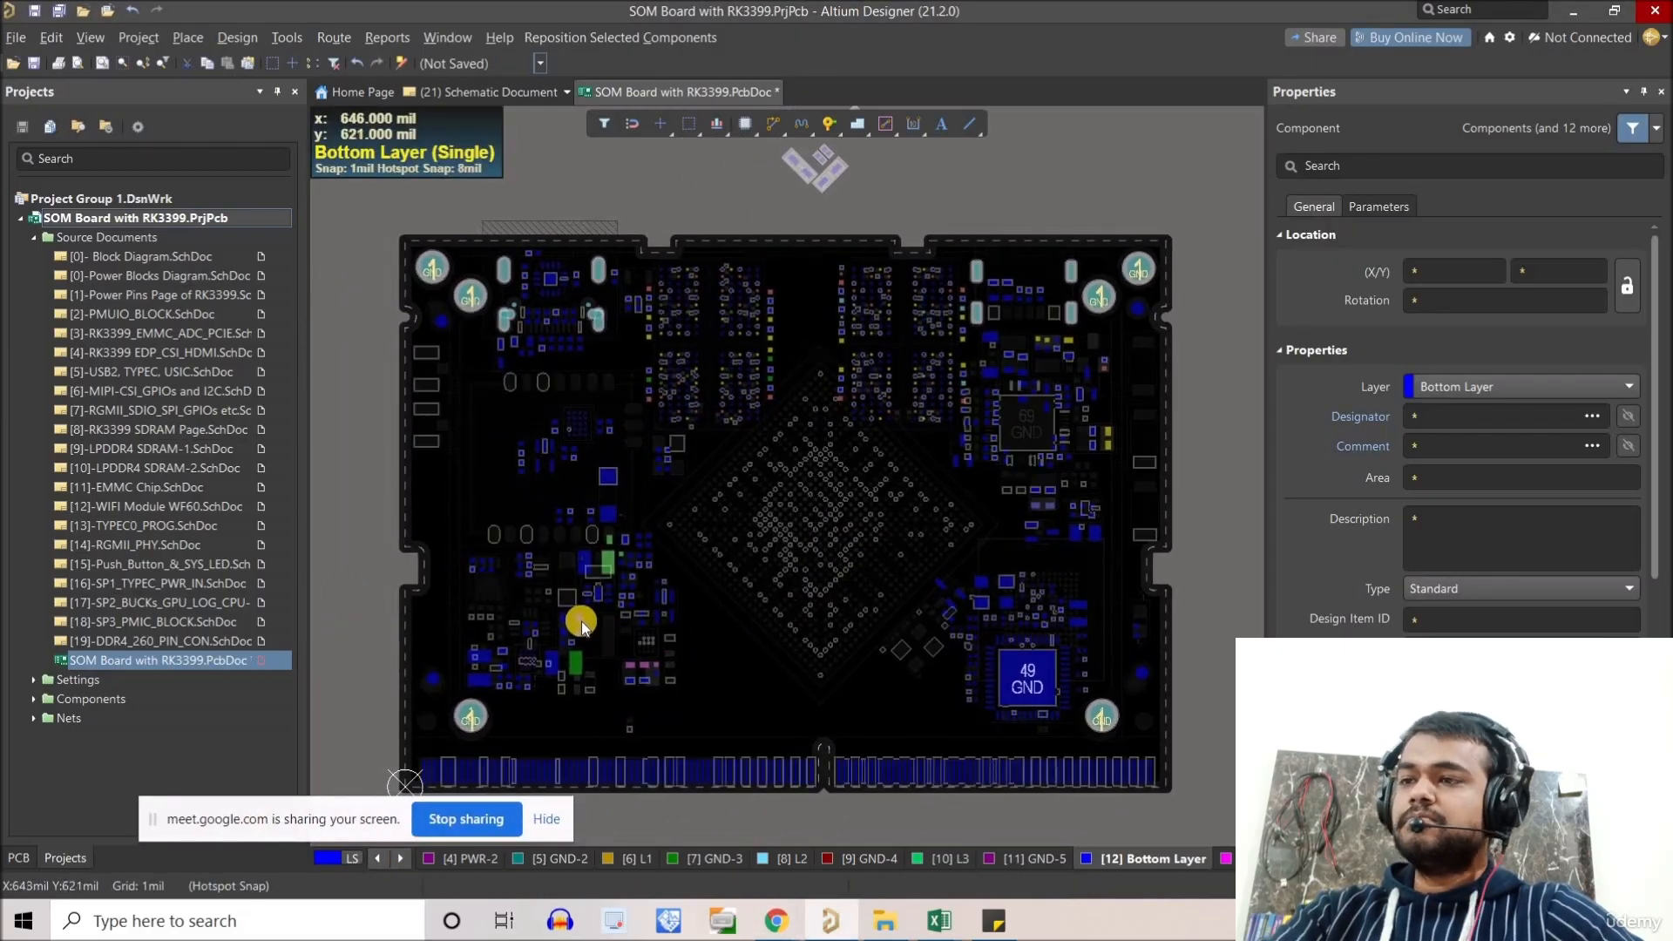
pyautogui.hotkey('shift', 's')
# Examine the uncovered RK3399 ball array around the VDD_GPU balls W10, V11 and W11 and the neighbouring GND balls.
pyautogui.keyDown('ctrl'); pyautogui.scroll(3, 780, 529); pyautogui.keyUp('ctrl')
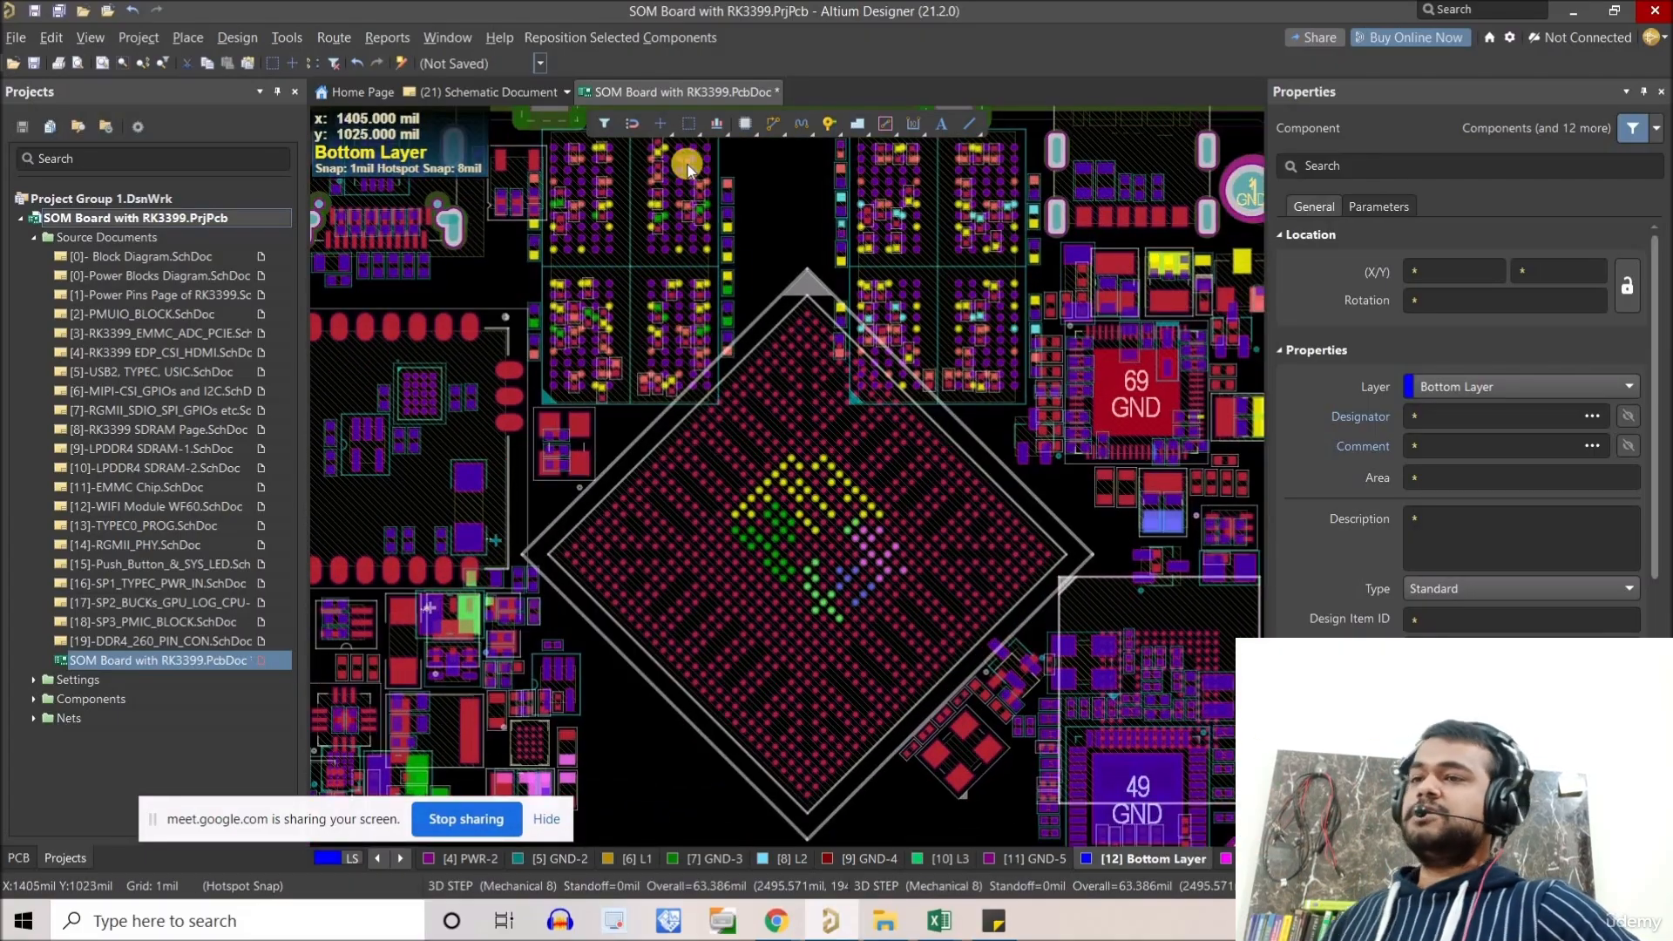
pyautogui.keyDown('ctrl'); pyautogui.scroll(5, 790, 562); pyautogui.keyUp('ctrl')
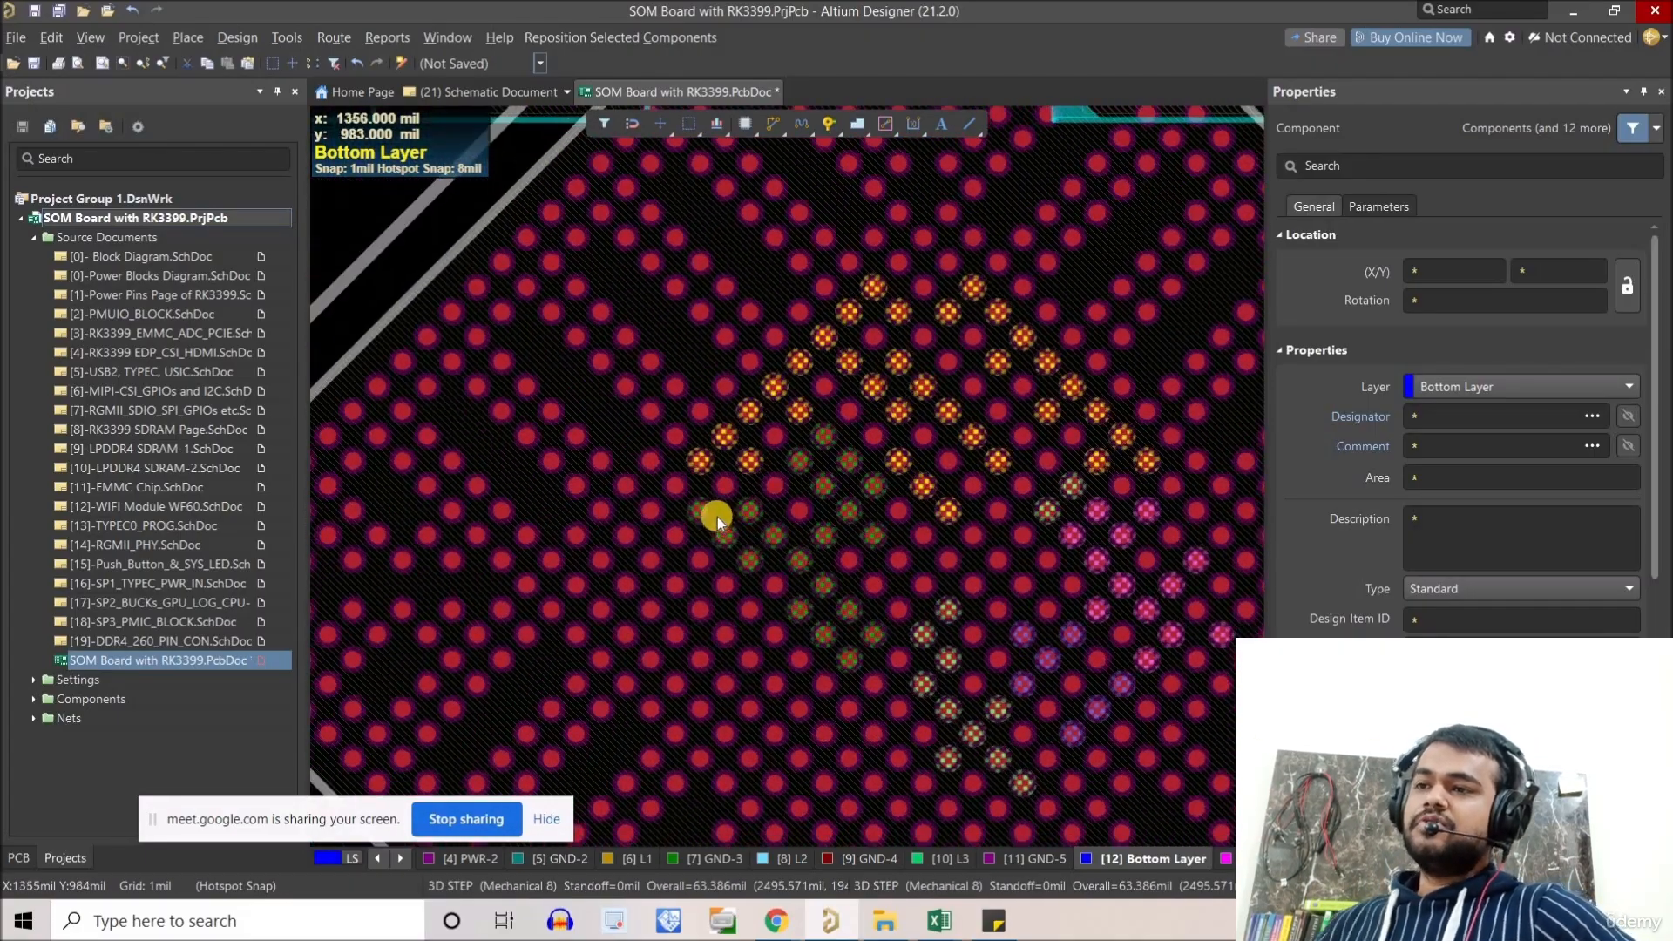
pyautogui.keyDown('ctrl'); pyautogui.scroll(8, 718, 516); pyautogui.keyUp('ctrl')
pyautogui.keyDown('ctrl'); pyautogui.scroll(-6, 668, 479); pyautogui.keyUp('ctrl')
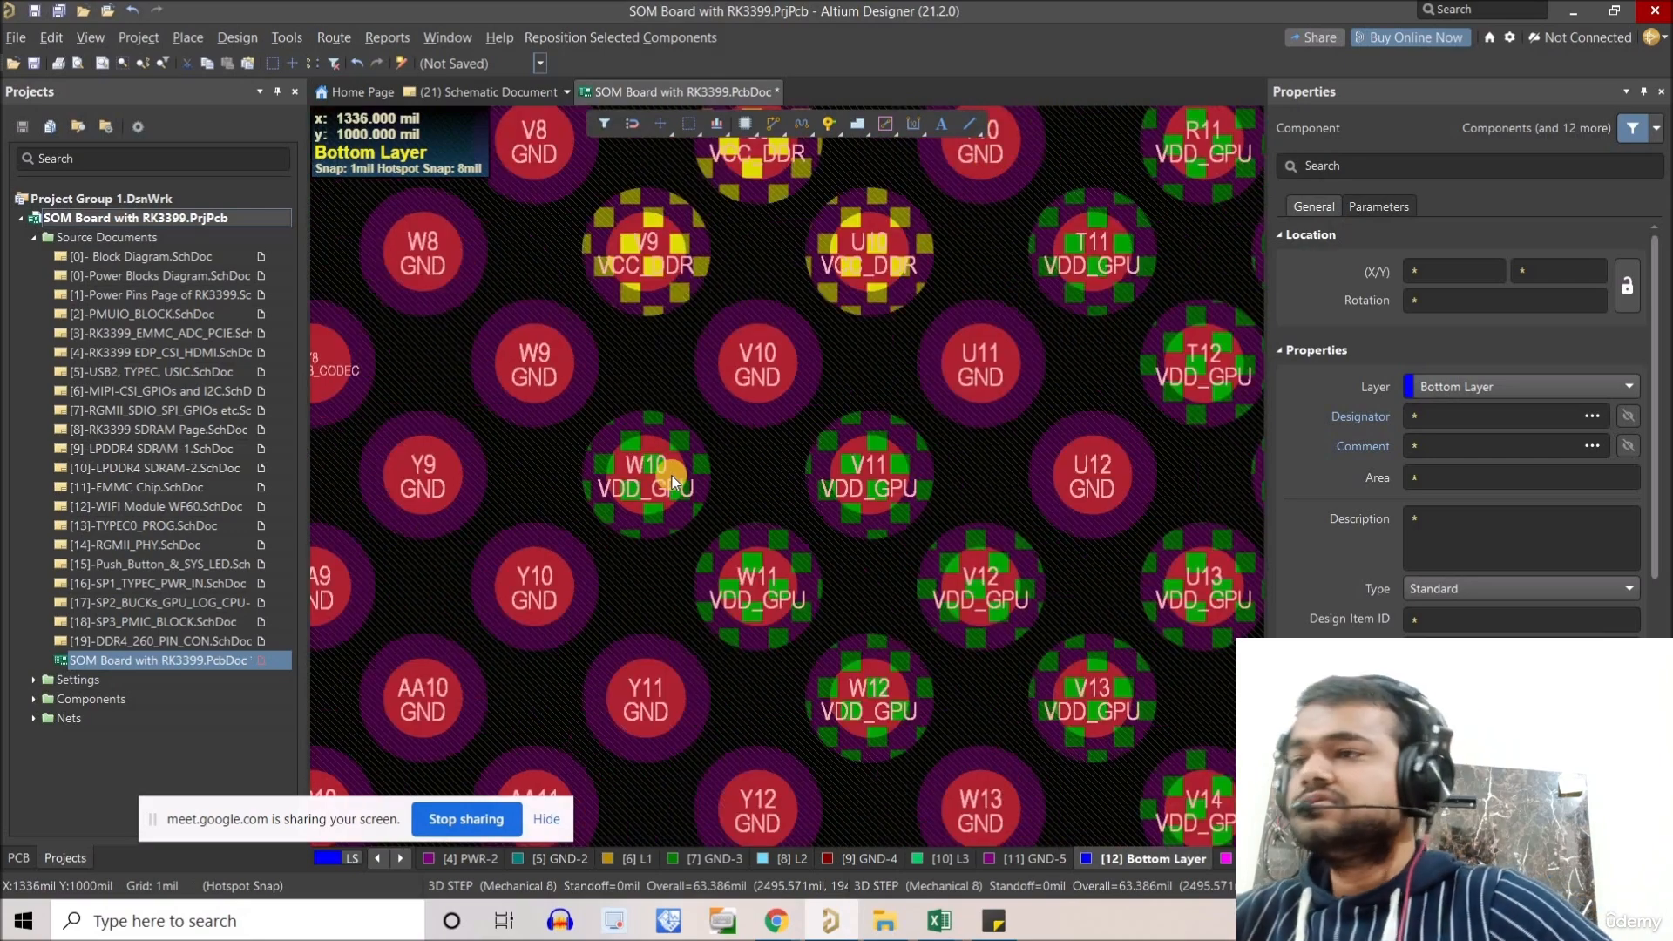
pyautogui.keyDown('ctrl'); pyautogui.scroll(3, 653, 492); pyautogui.keyUp('ctrl')
pyautogui.keyDown('ctrl'); pyautogui.scroll(-2, 650, 509); pyautogui.keyUp('ctrl')
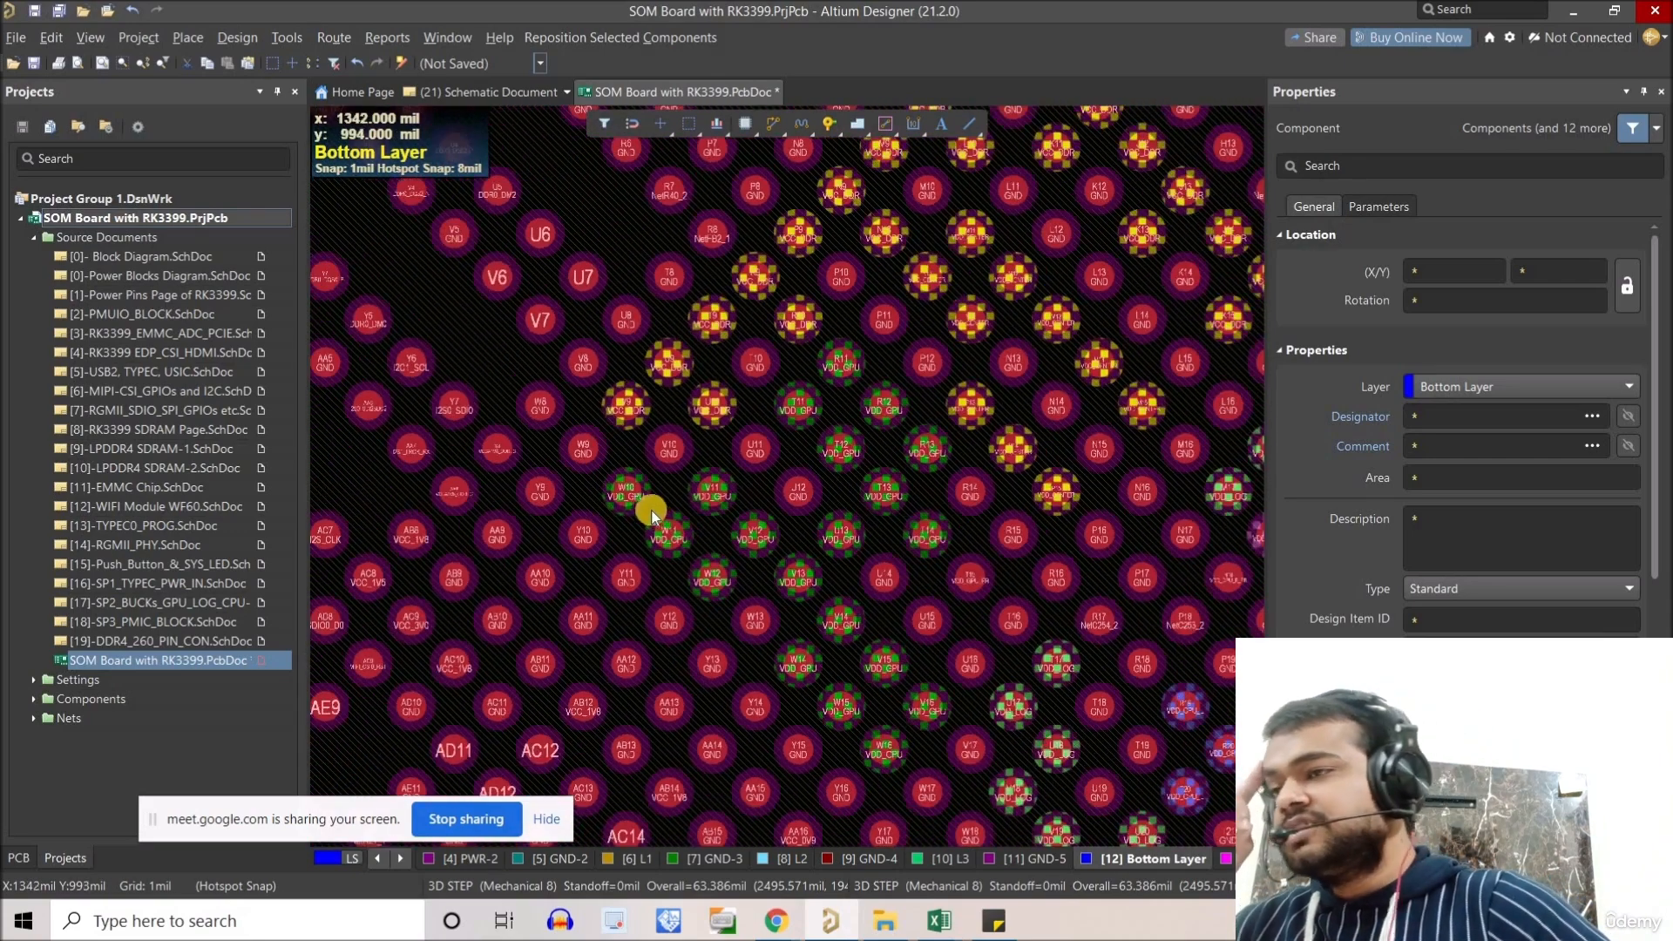
pyautogui.keyDown('ctrl'); pyautogui.scroll(-2, 627, 509); pyautogui.keyUp('ctrl')
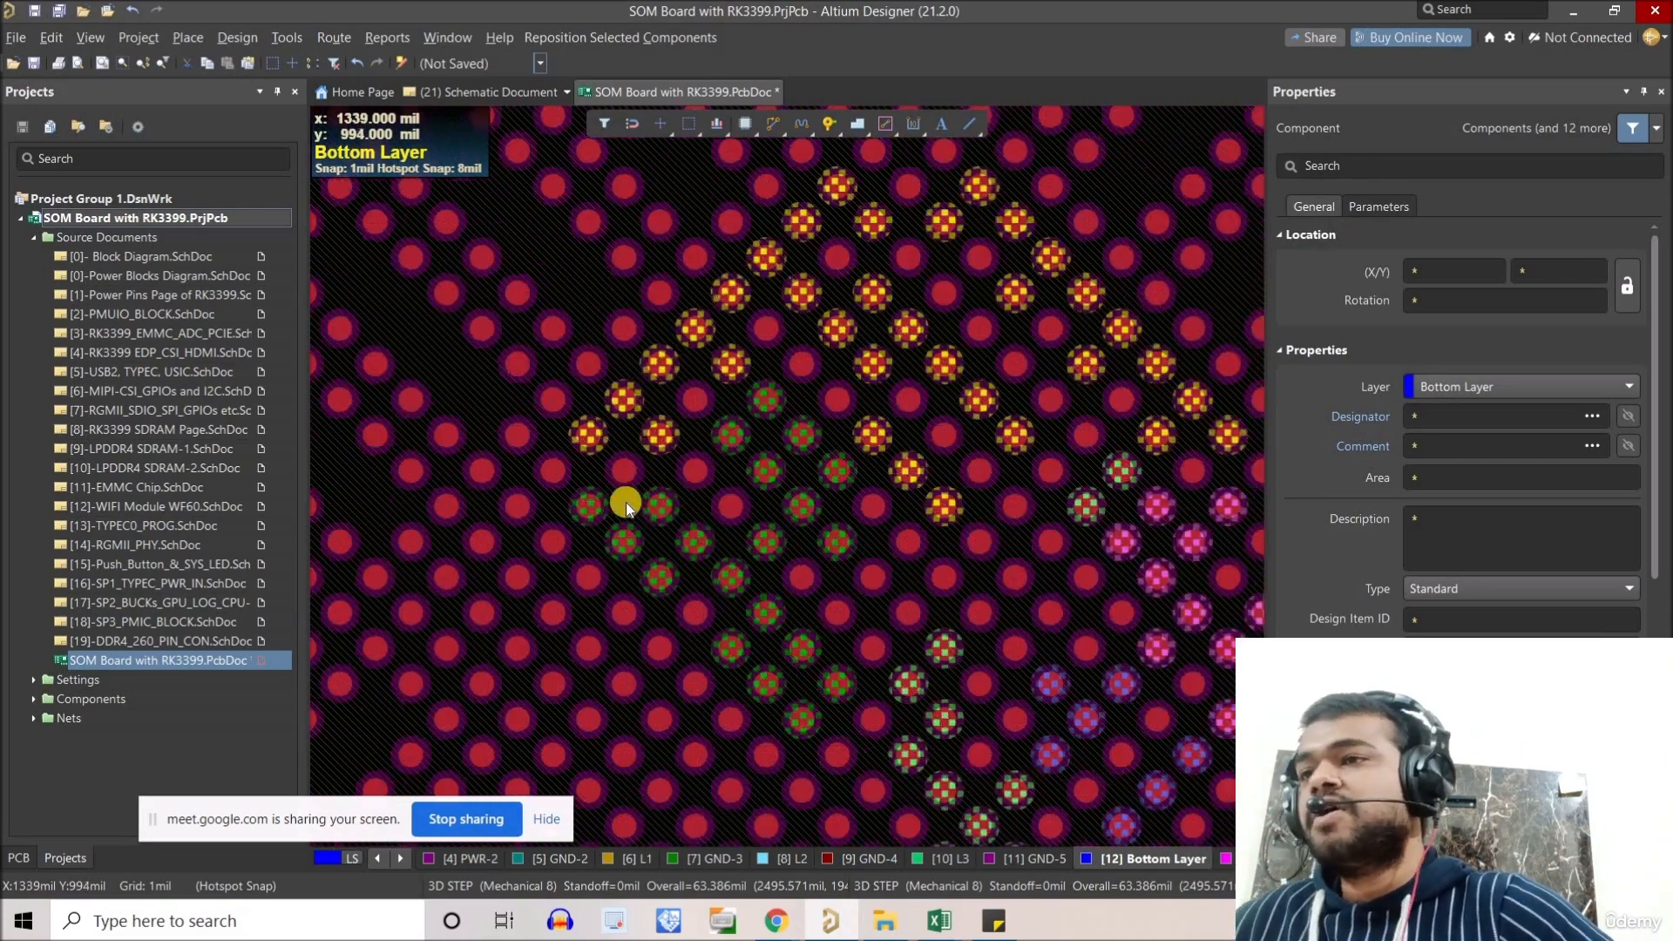
pyautogui.keyDown('ctrl'); pyautogui.scroll(-2, 626, 513); pyautogui.keyUp('ctrl')
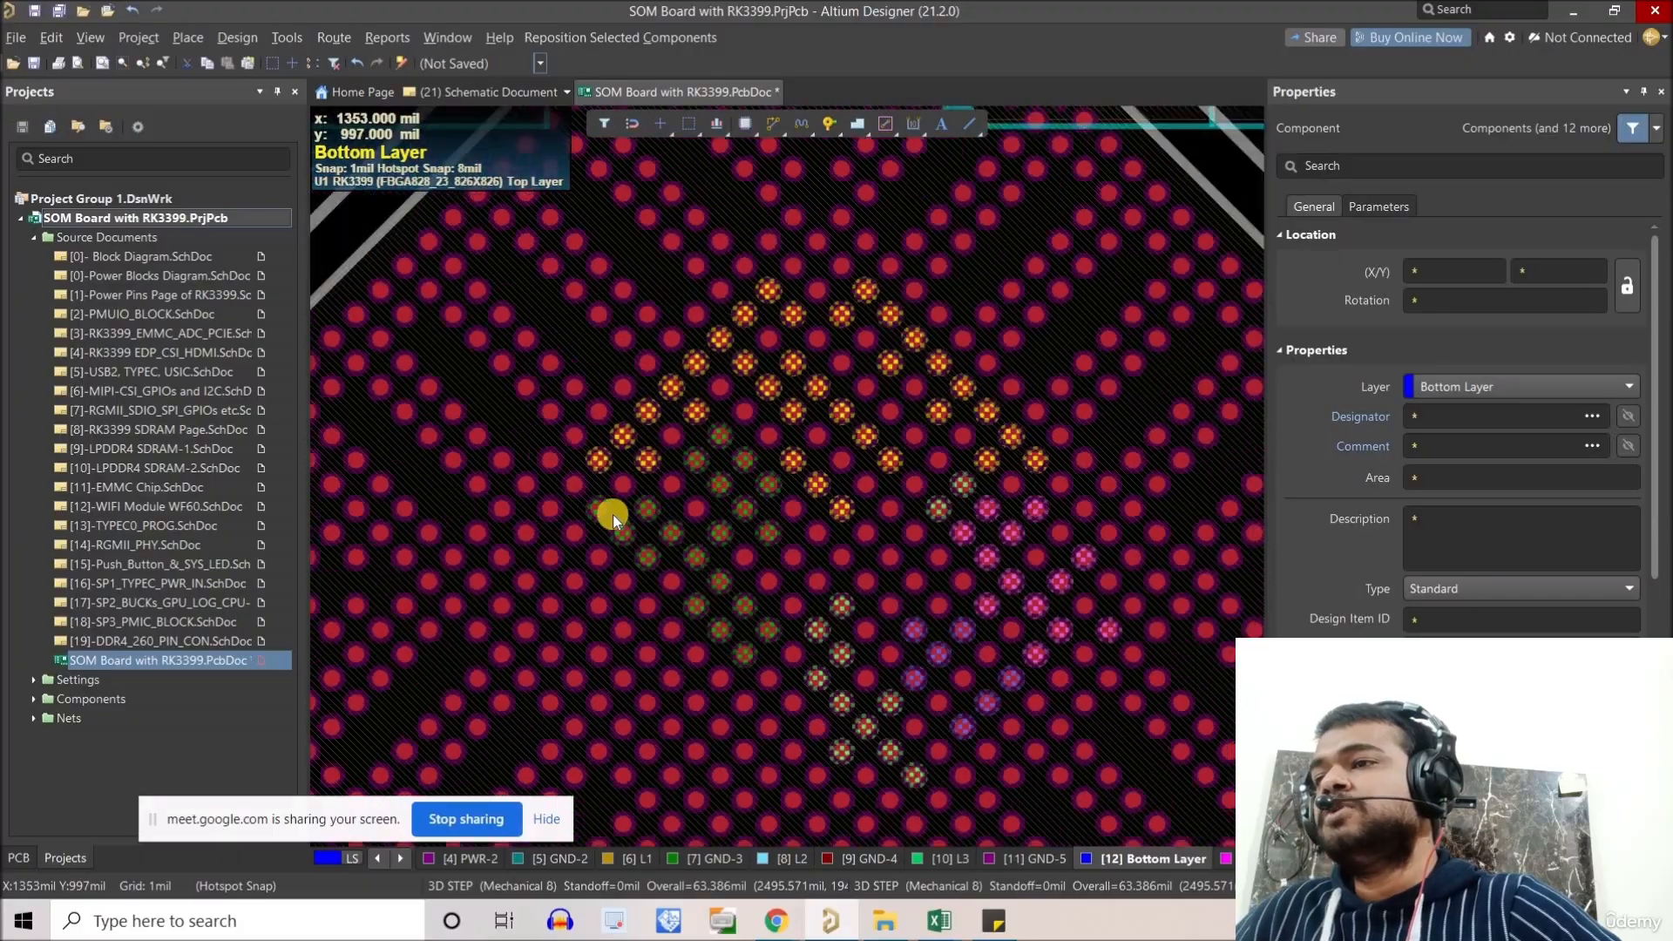
pyautogui.keyDown('ctrl'); pyautogui.scroll(6, 601, 512); pyautogui.keyUp('ctrl')
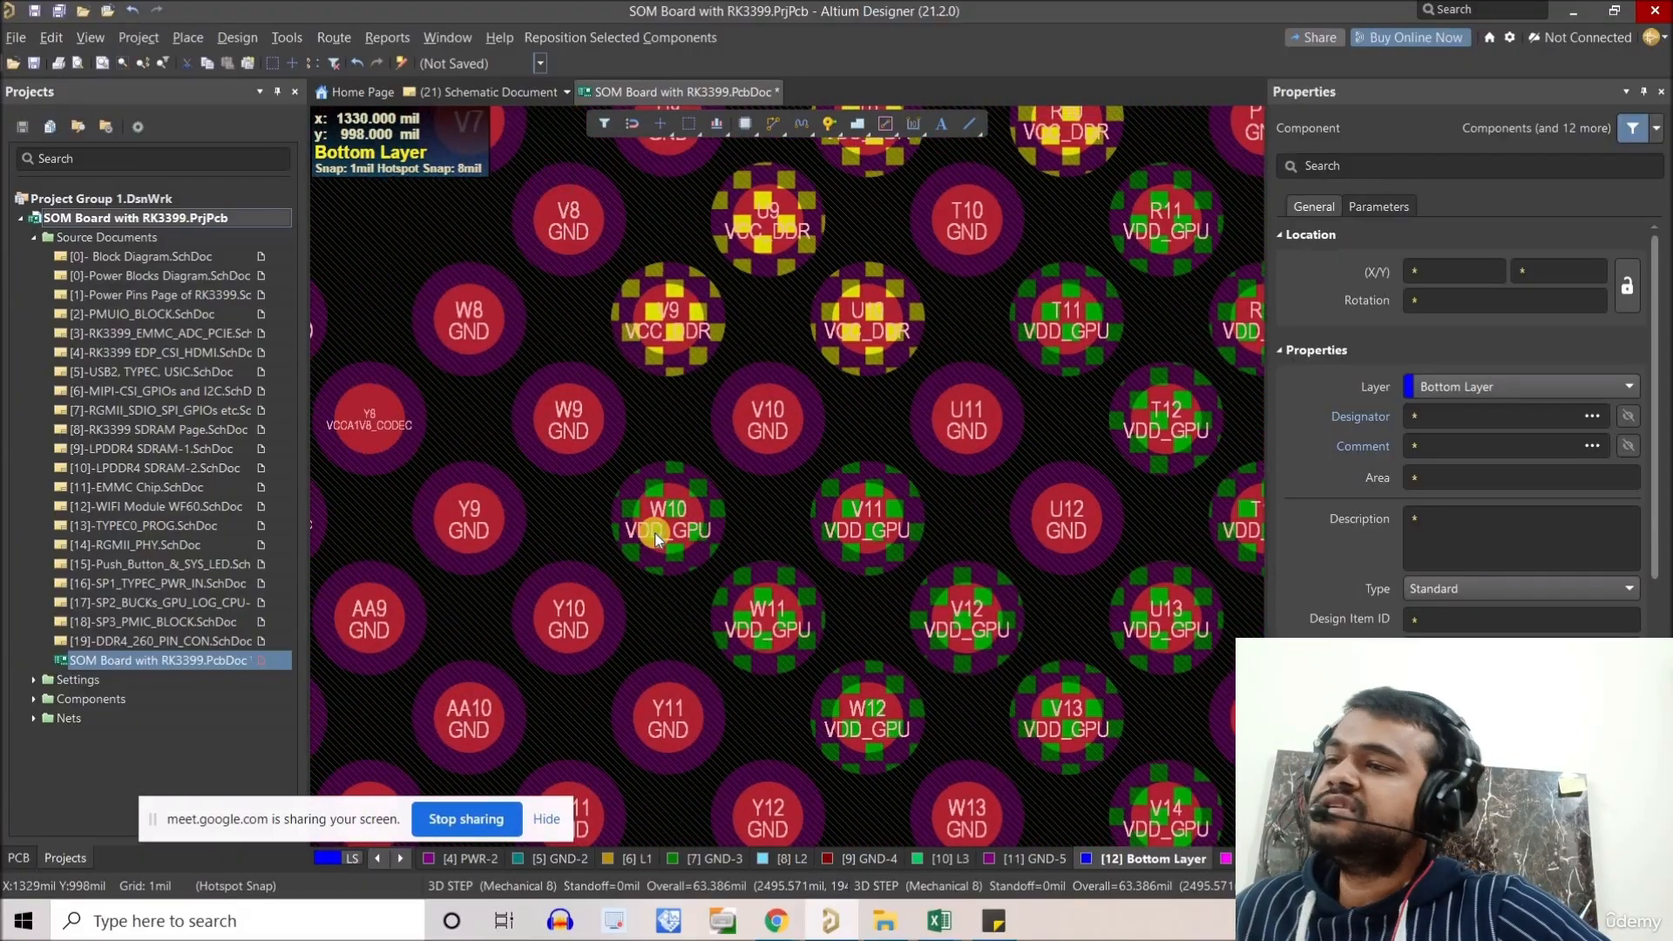
pyautogui.keyDown('ctrl'); pyautogui.scroll(-3, 668, 549); pyautogui.keyUp('ctrl')
pyautogui.keyDown('ctrl'); pyautogui.scroll(5, 657, 552); pyautogui.keyUp('ctrl')
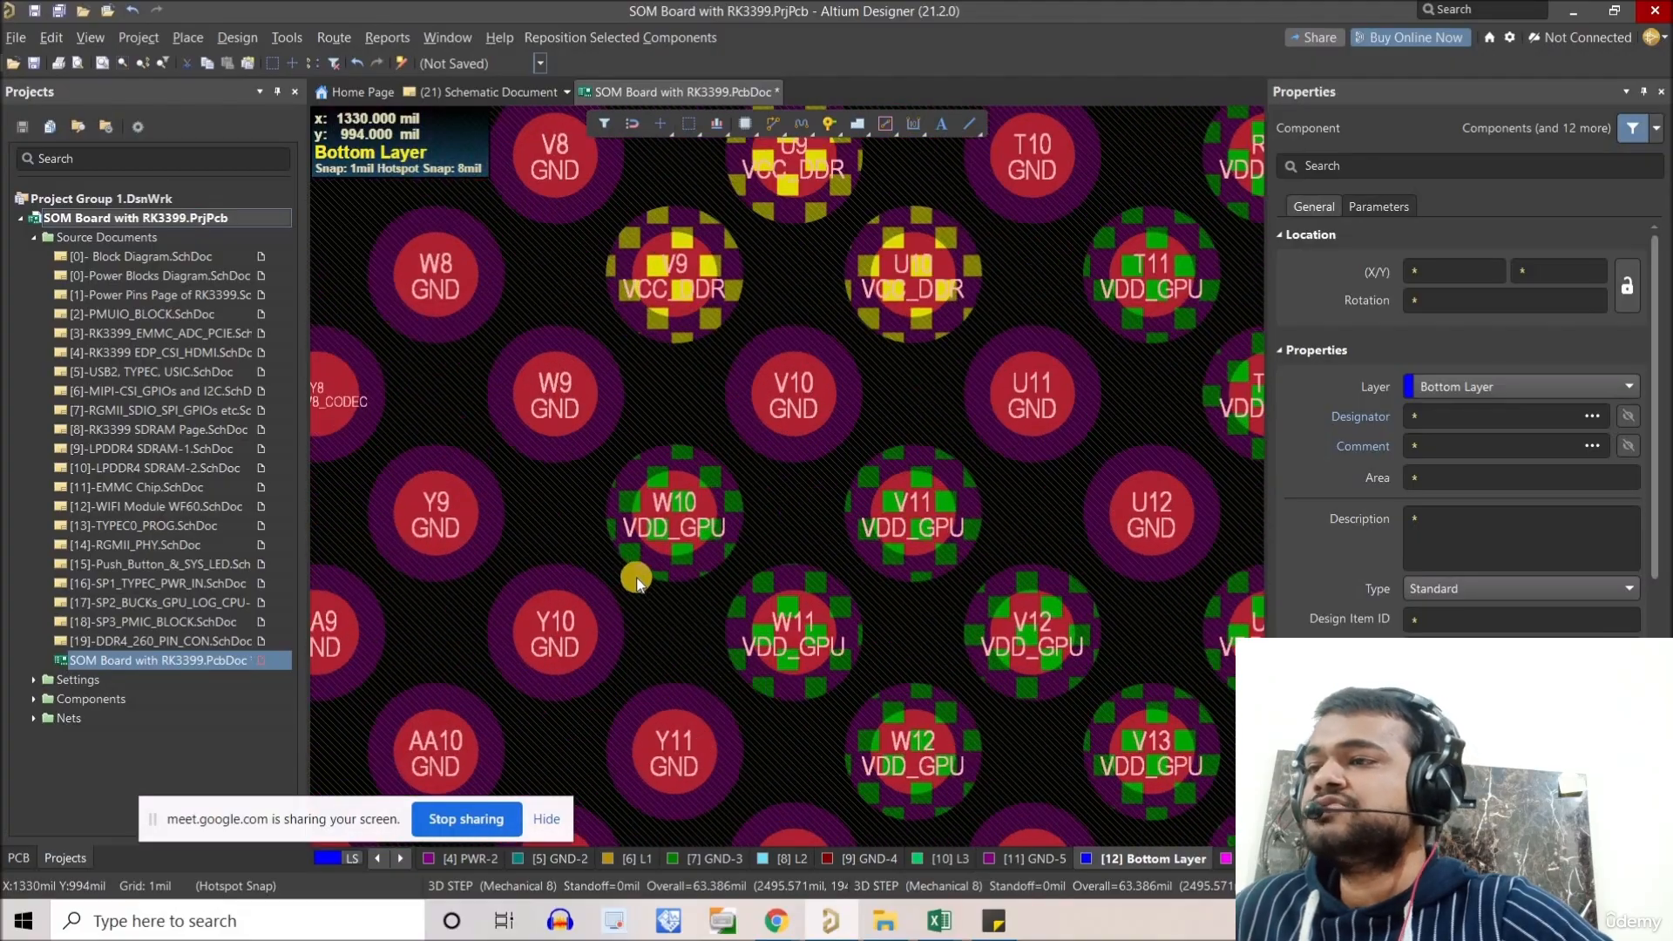
pyautogui.keyDown('ctrl'); pyautogui.scroll(-4, 640, 571); pyautogui.keyUp('ctrl')
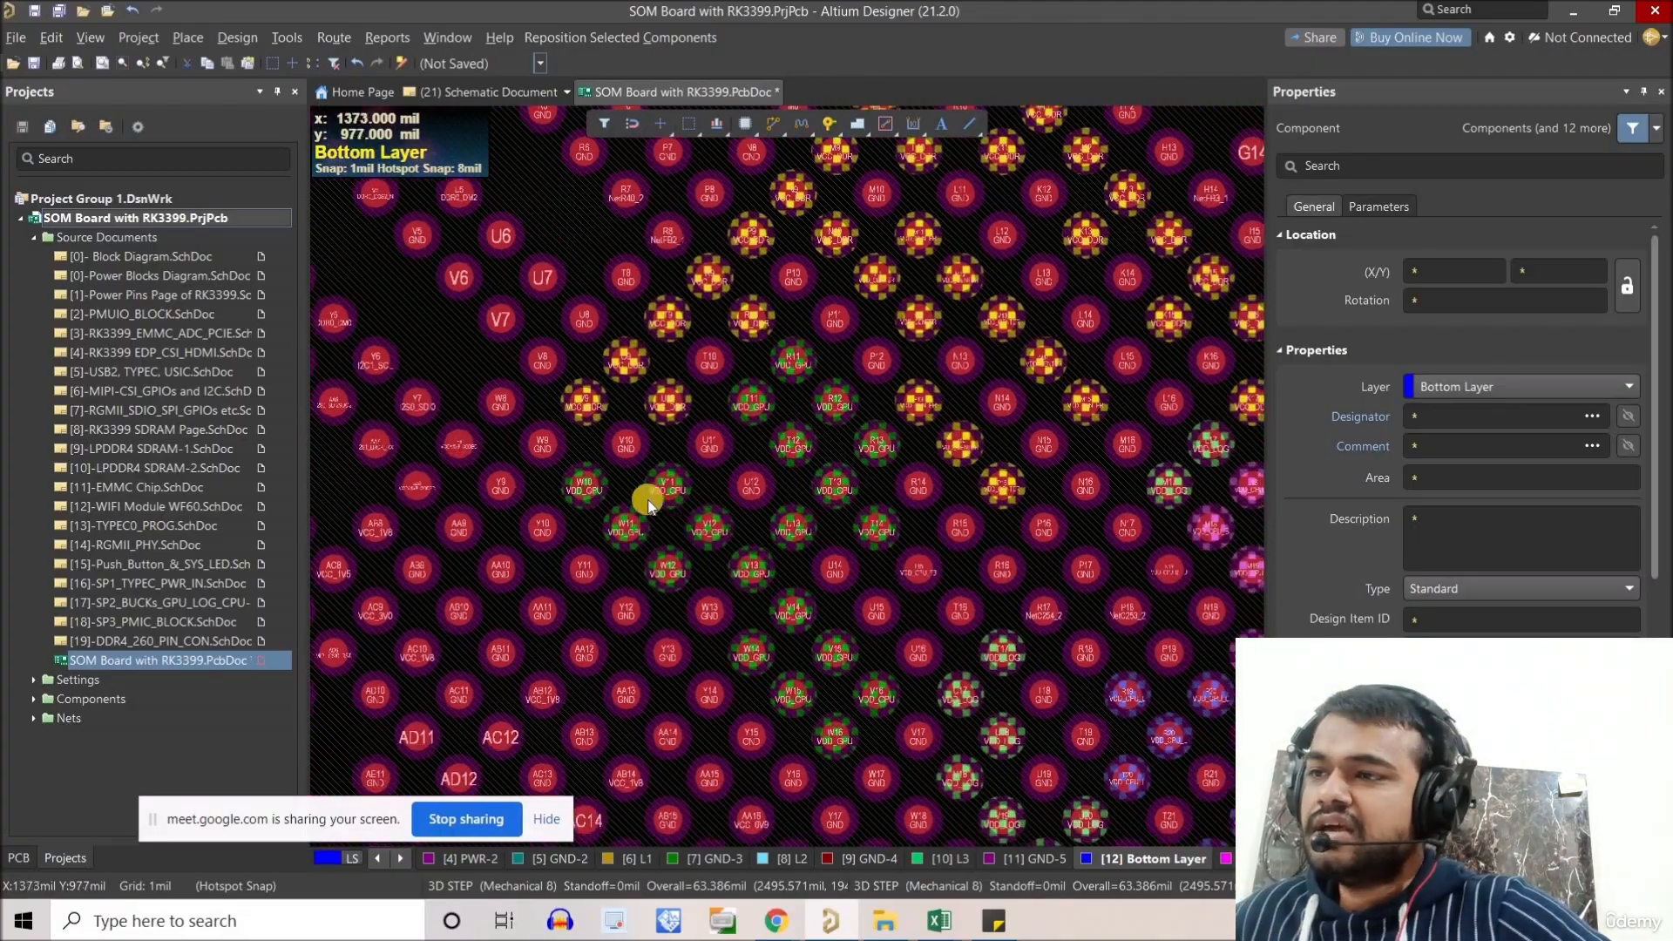
pyautogui.keyDown('ctrl'); pyautogui.scroll(2, 649, 488); pyautogui.keyUp('ctrl')
pyautogui.keyDown('ctrl'); pyautogui.scroll(3, 660, 468); pyautogui.keyUp('ctrl')
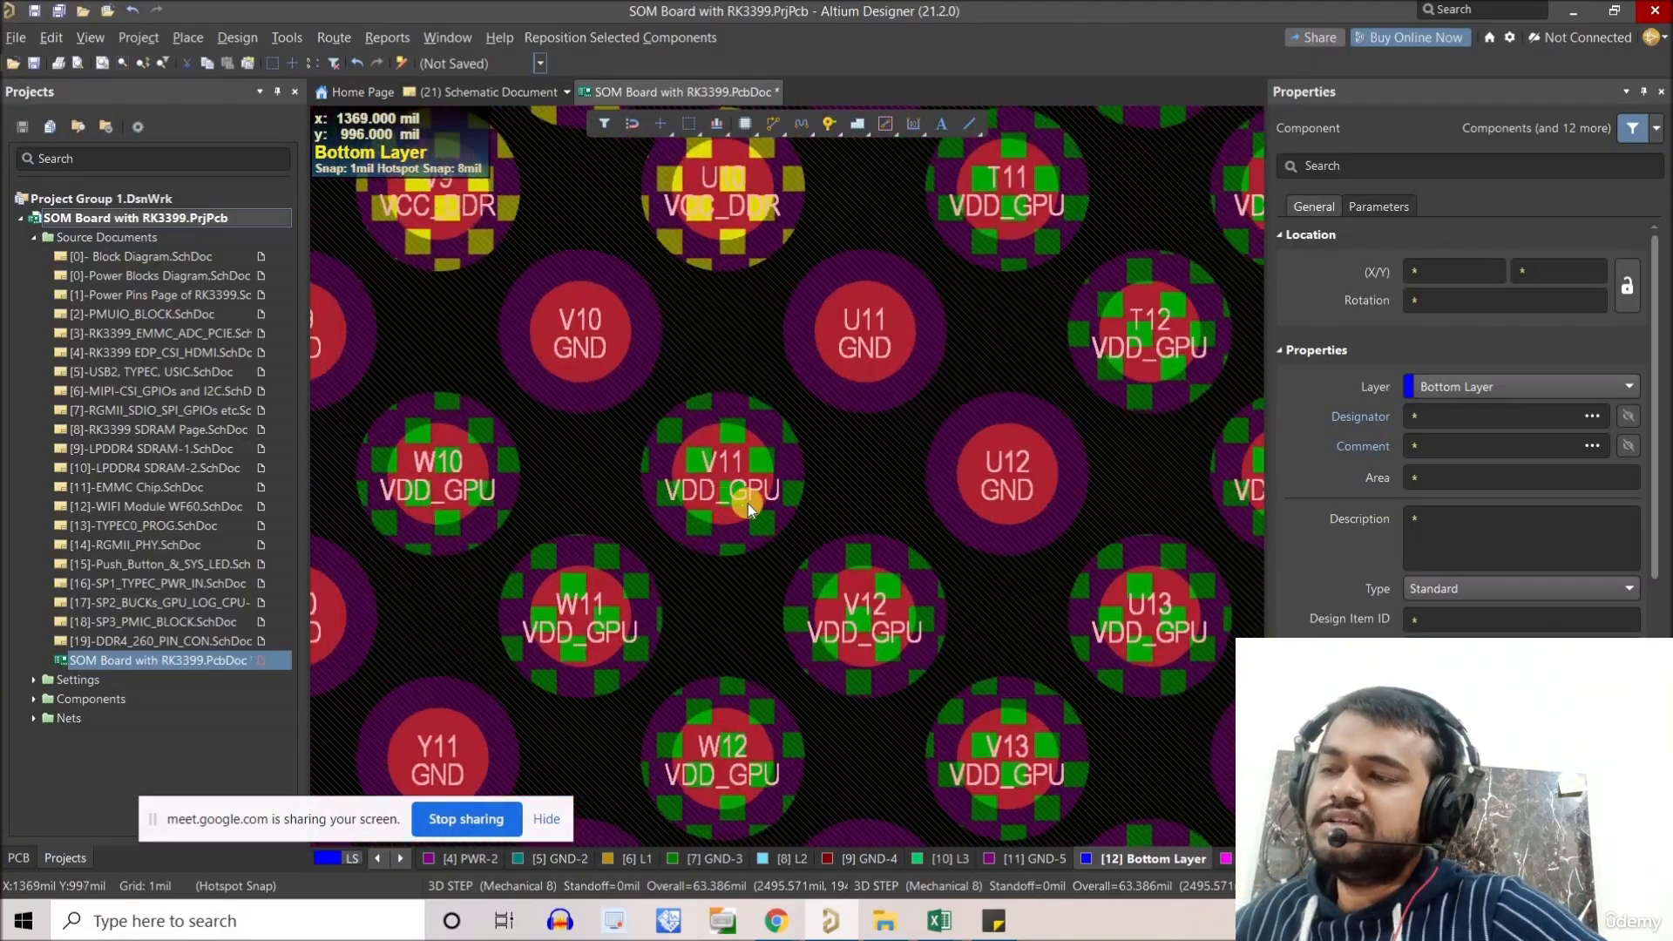
# Compare the arrangement of the VDD_GPU, VCC_DDR, VDD_CENTER and GND balls around T11, R11, U12 and P11.
pyautogui.keyDown('ctrl'); pyautogui.scroll(-2, 746, 516); pyautogui.keyUp('ctrl')
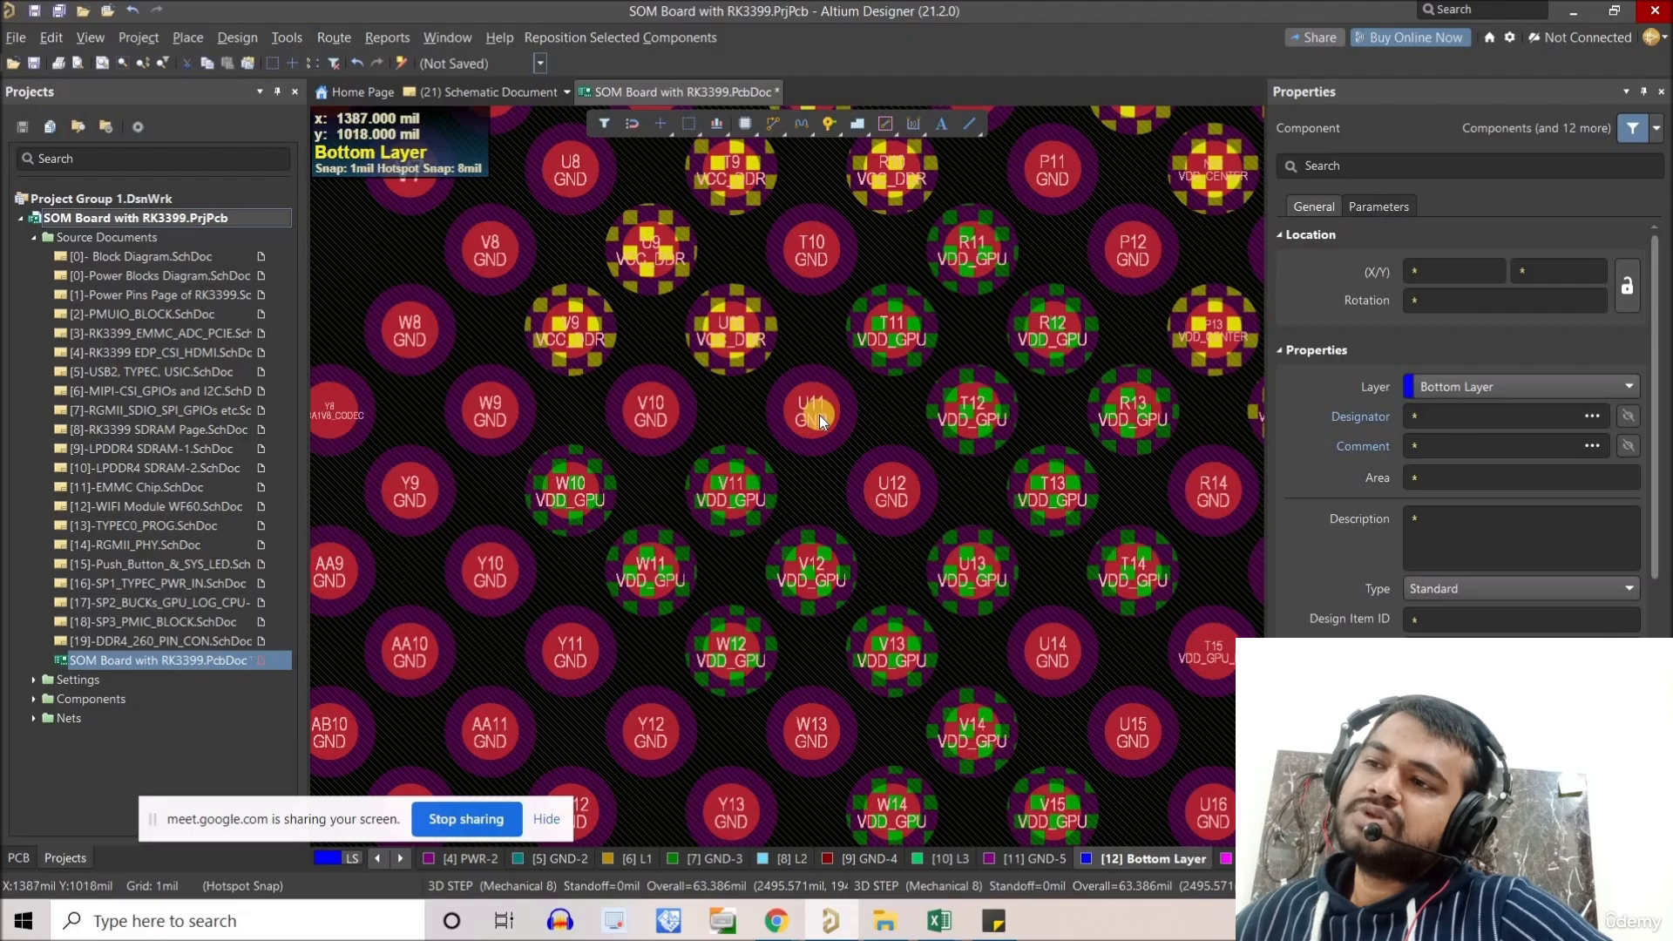
pyautogui.keyDown('ctrl'); pyautogui.scroll(-2, 833, 465); pyautogui.keyUp('ctrl')
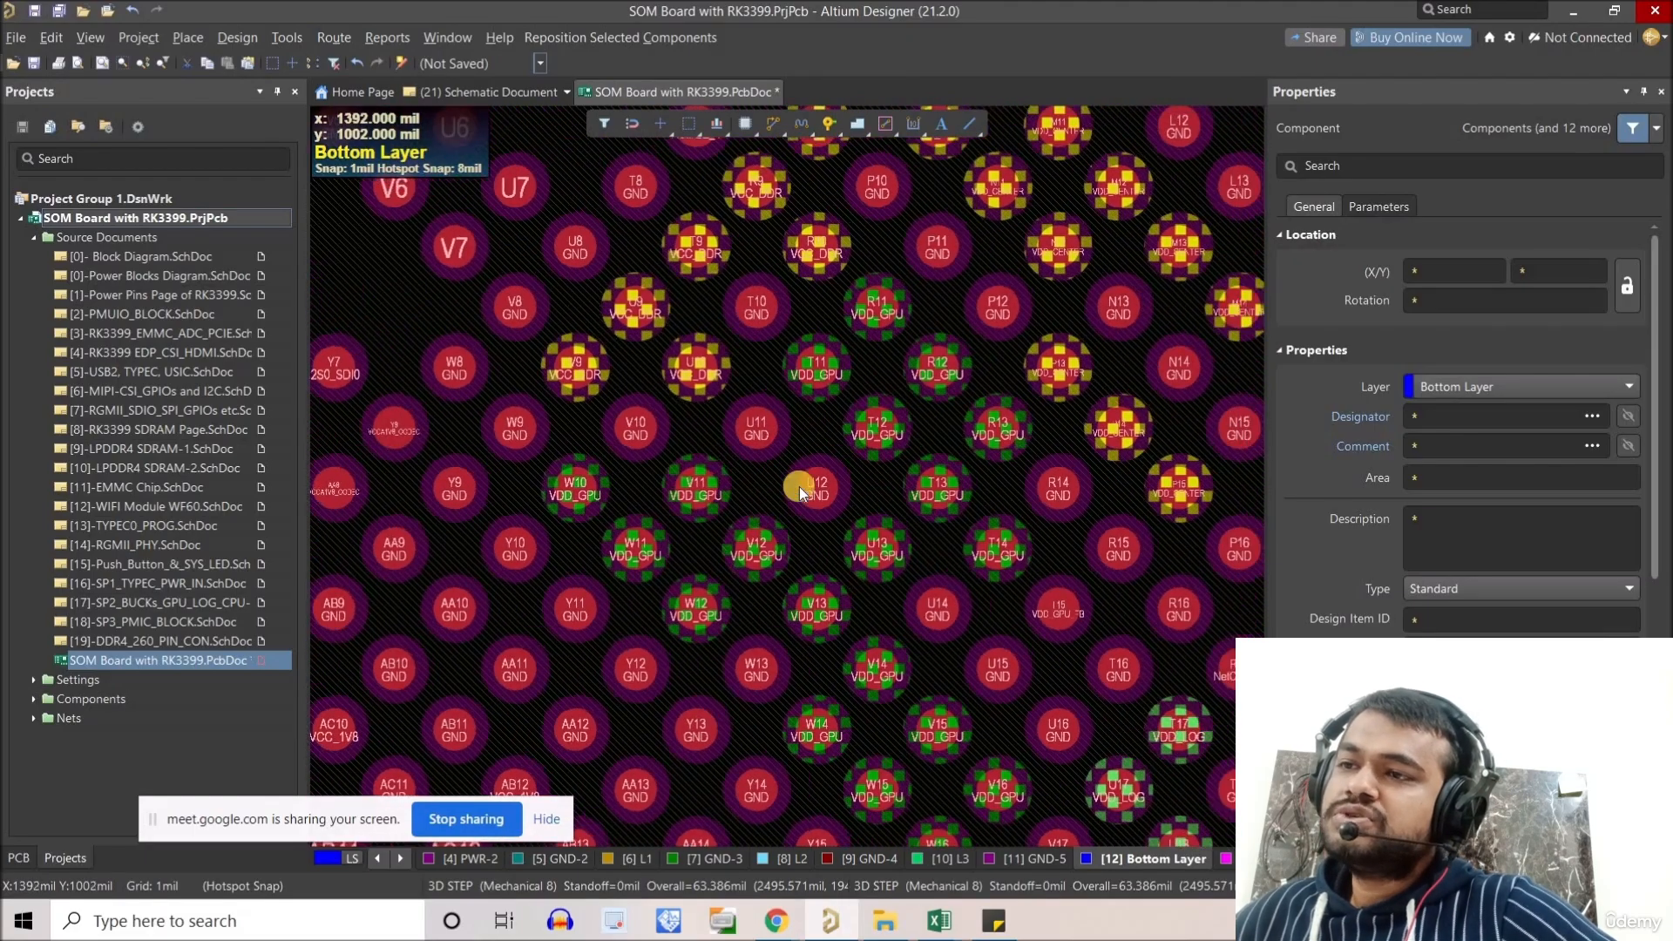
pyautogui.keyDown('ctrl'); pyautogui.scroll(2, 799, 486); pyautogui.keyUp('ctrl')
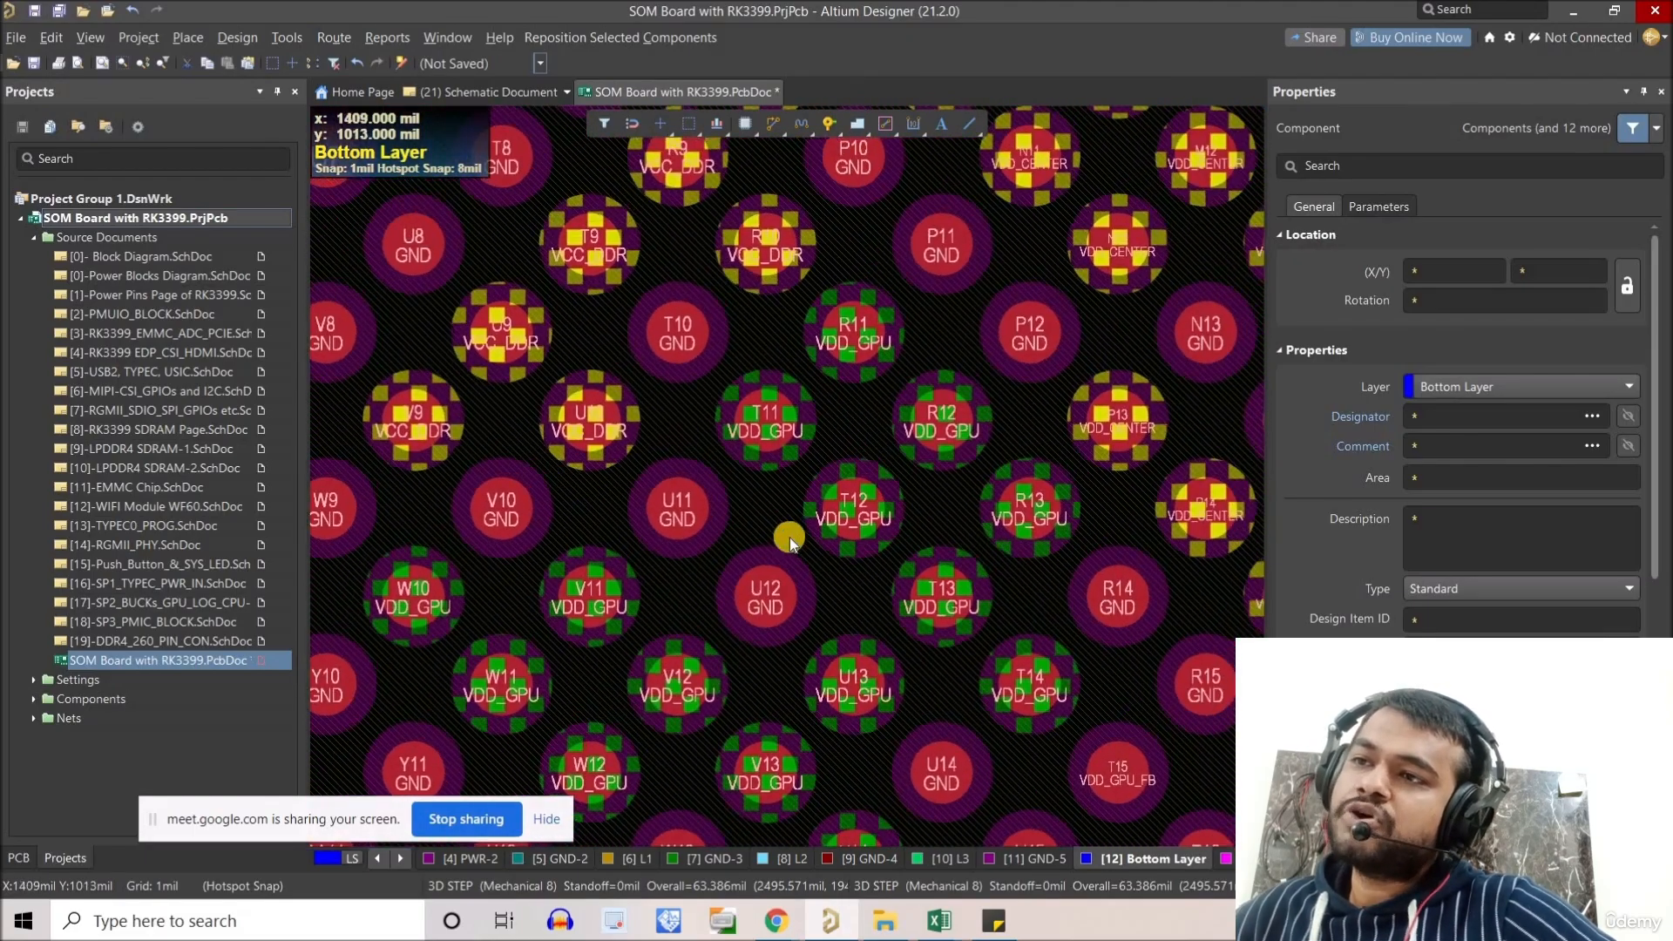
pyautogui.keyDown('ctrl'); pyautogui.scroll(-2, 790, 537); pyautogui.keyUp('ctrl')
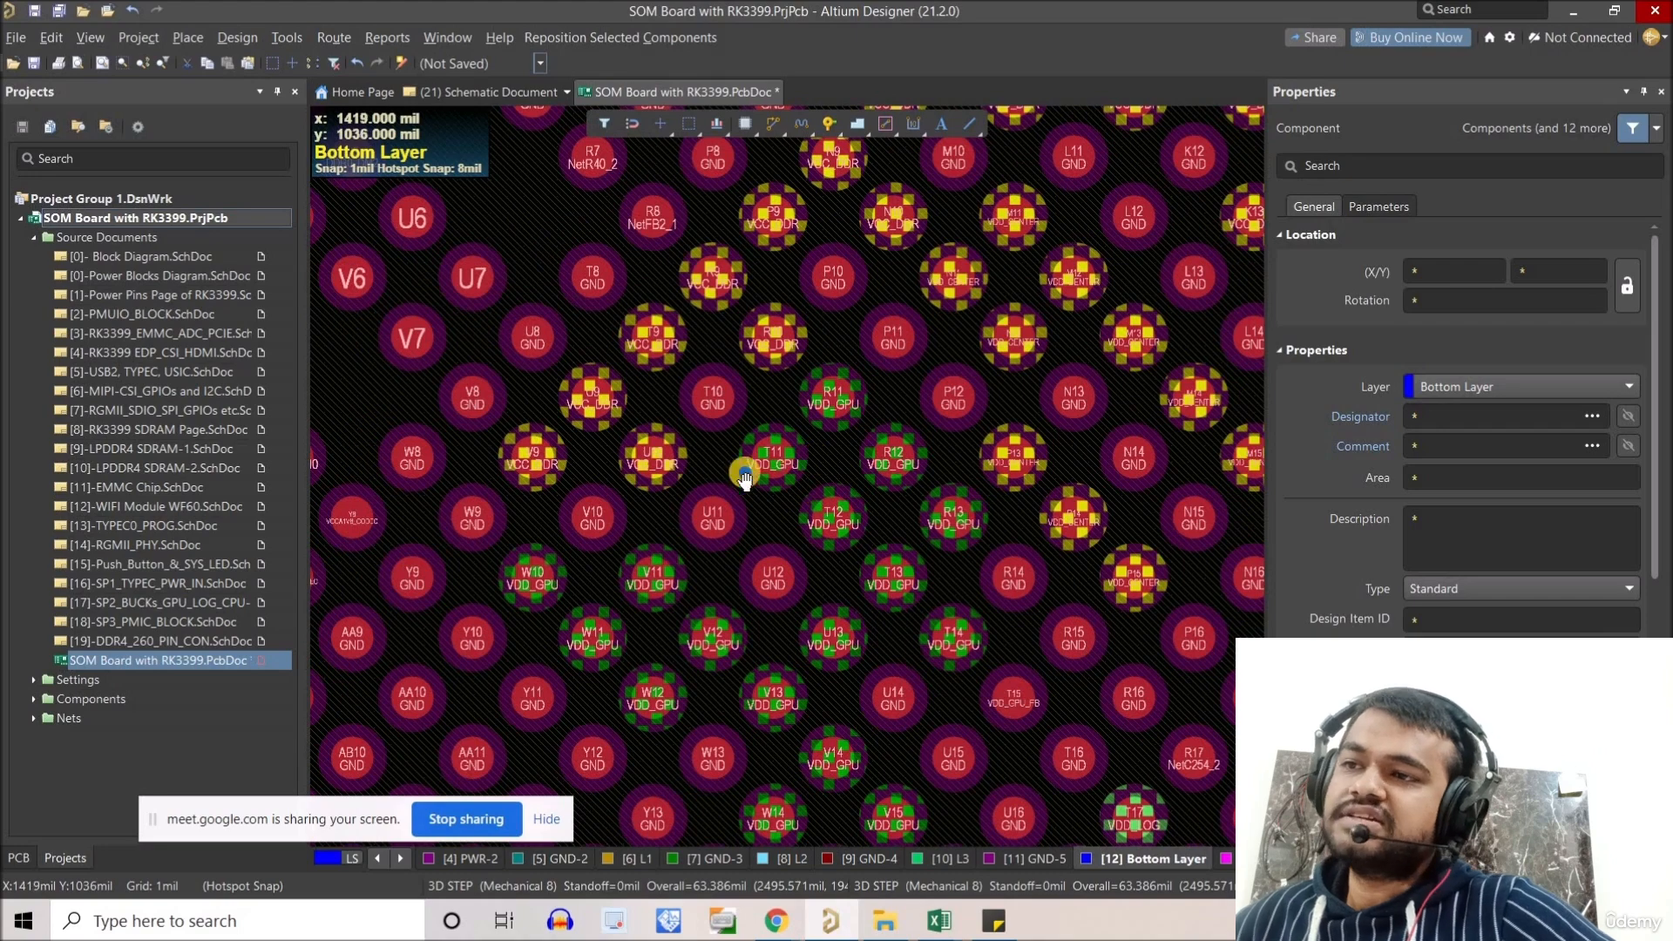
pyautogui.moveTo(745, 475); pyautogui.dragTo(610, 516, button='right')
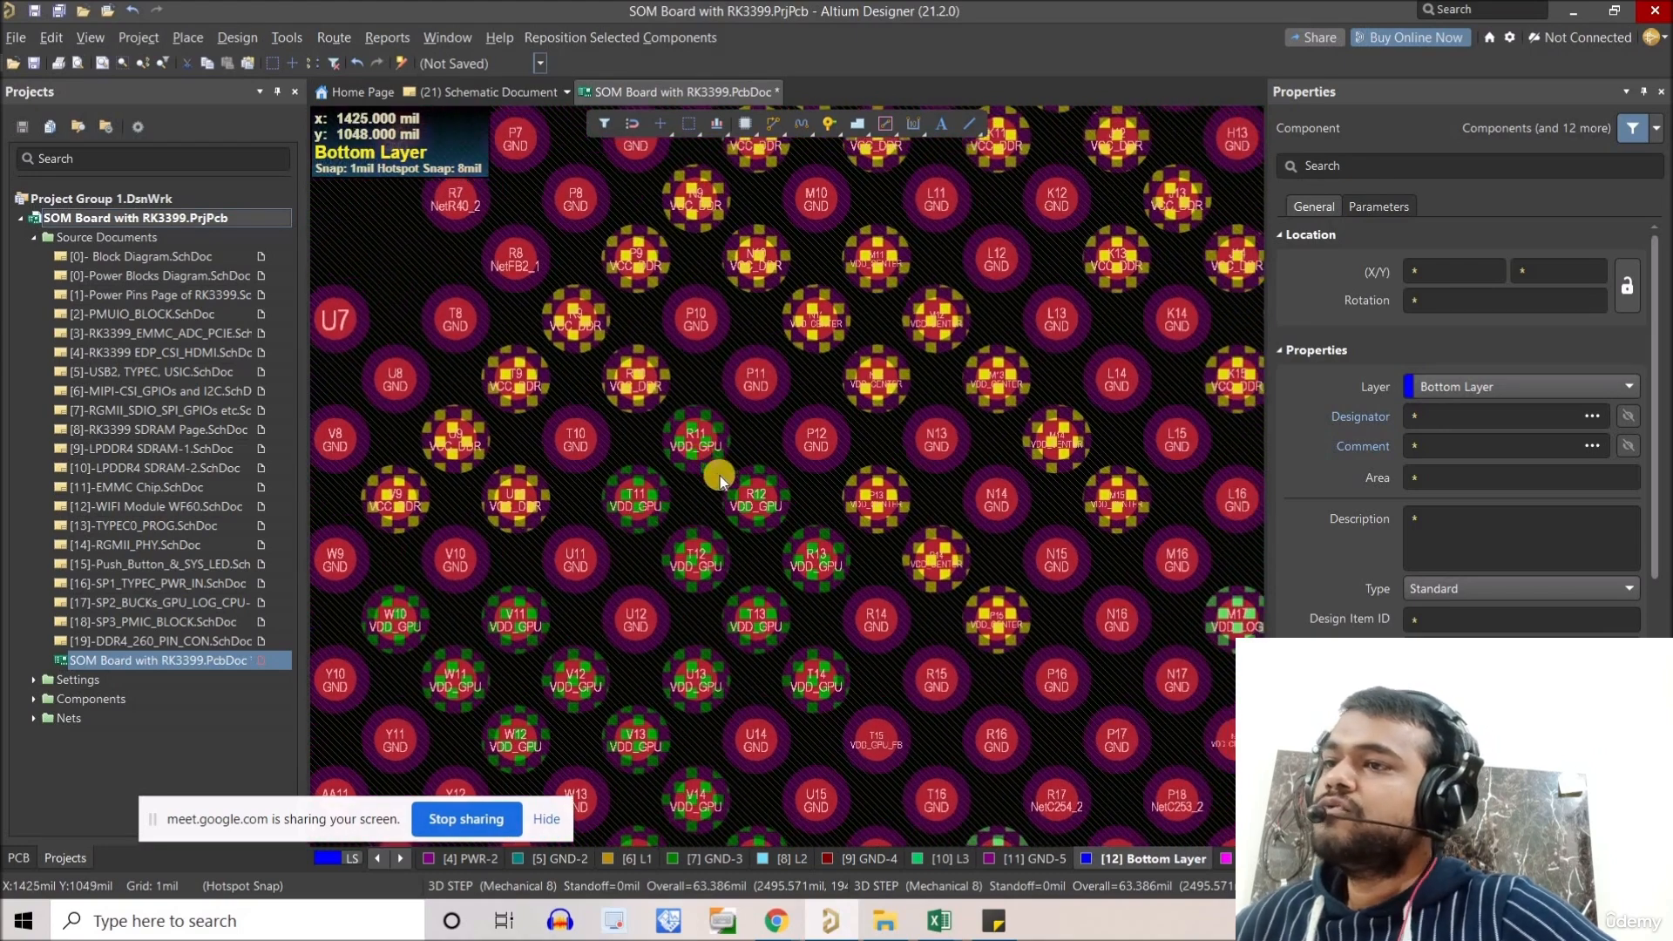
pyautogui.keyDown('ctrl'); pyautogui.scroll(2, 720, 482); pyautogui.keyUp('ctrl')
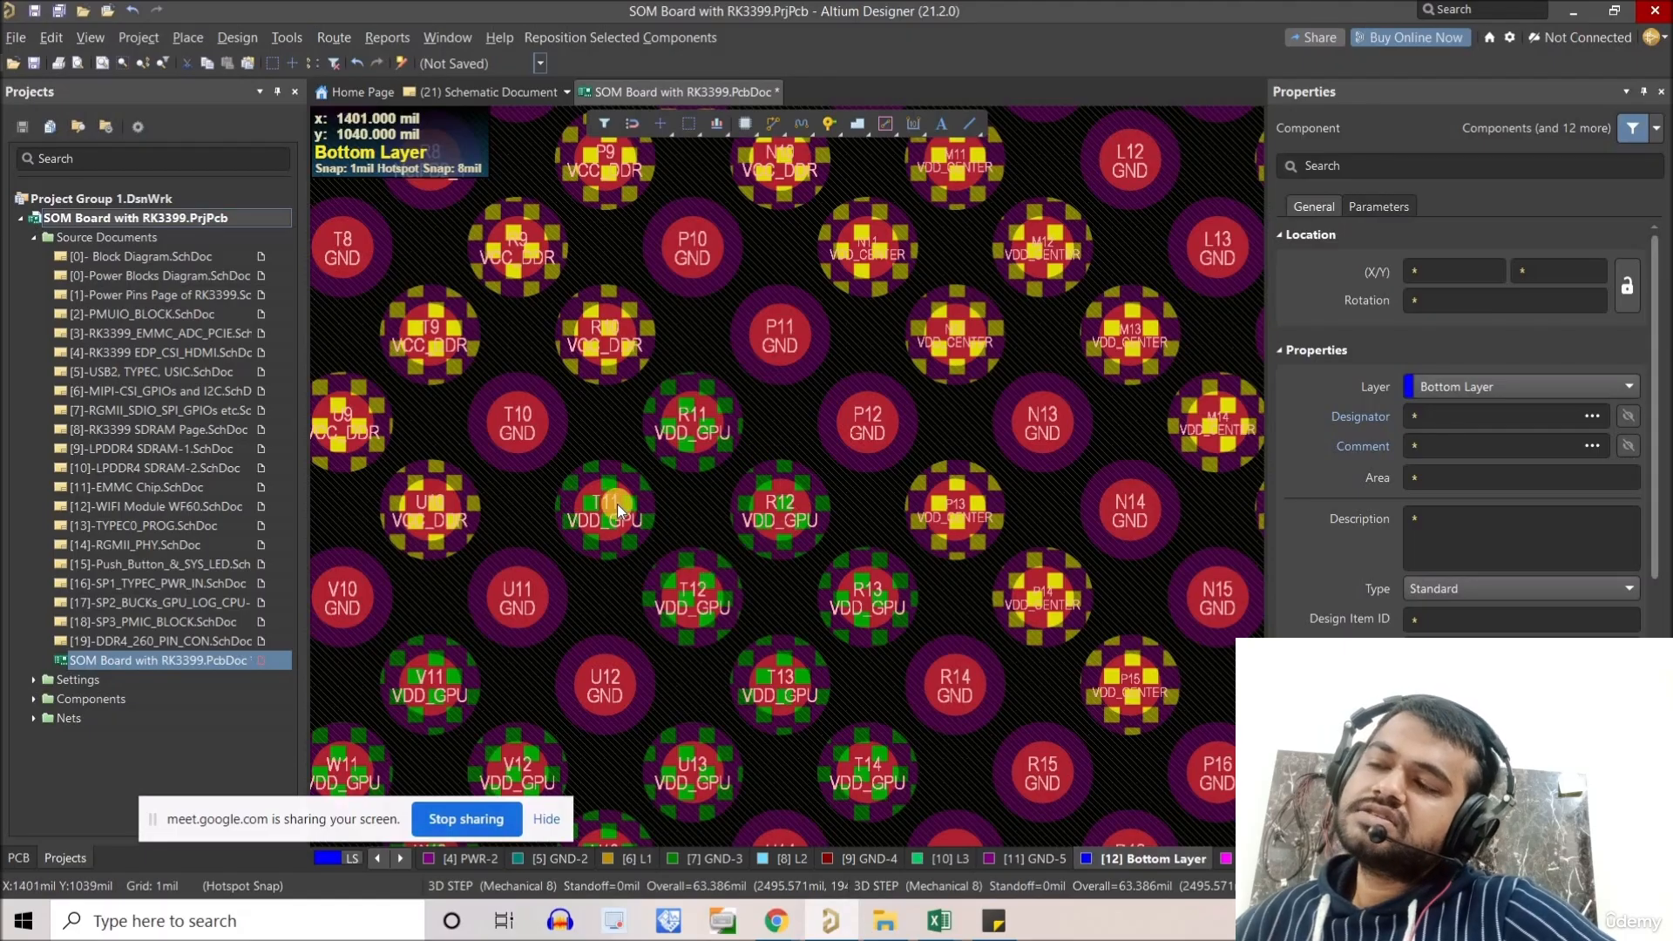
pyautogui.scroll(1, 678, 517)
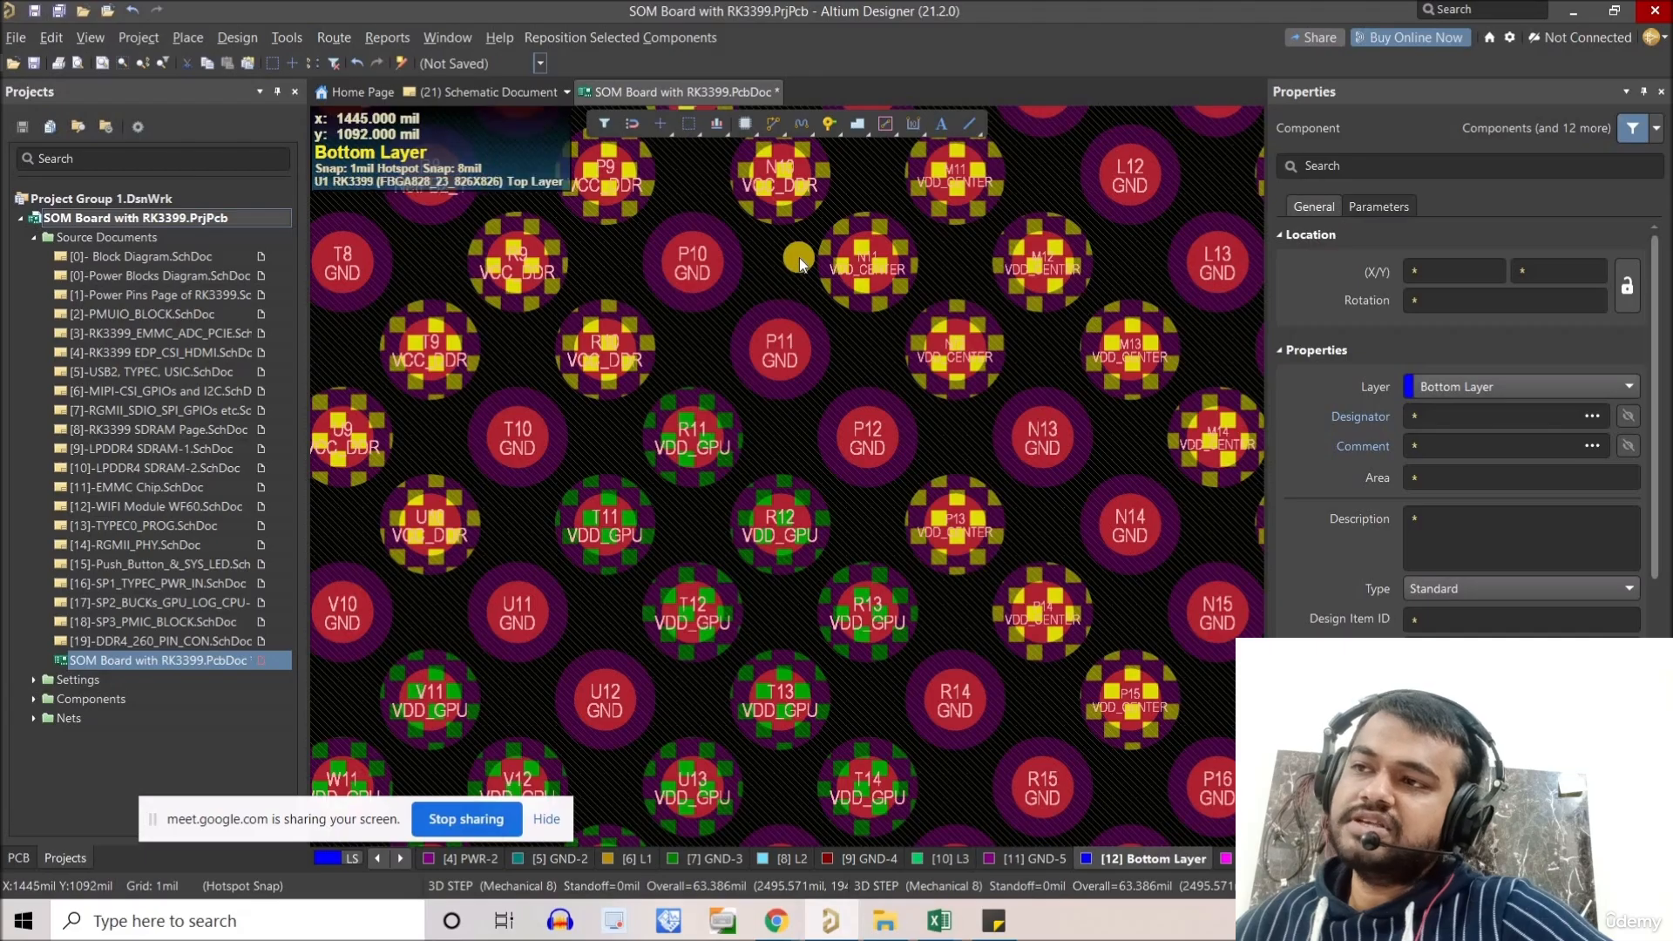
pyautogui.keyDown('ctrl'); pyautogui.scroll(-2, 796, 264); pyautogui.keyUp('ctrl')
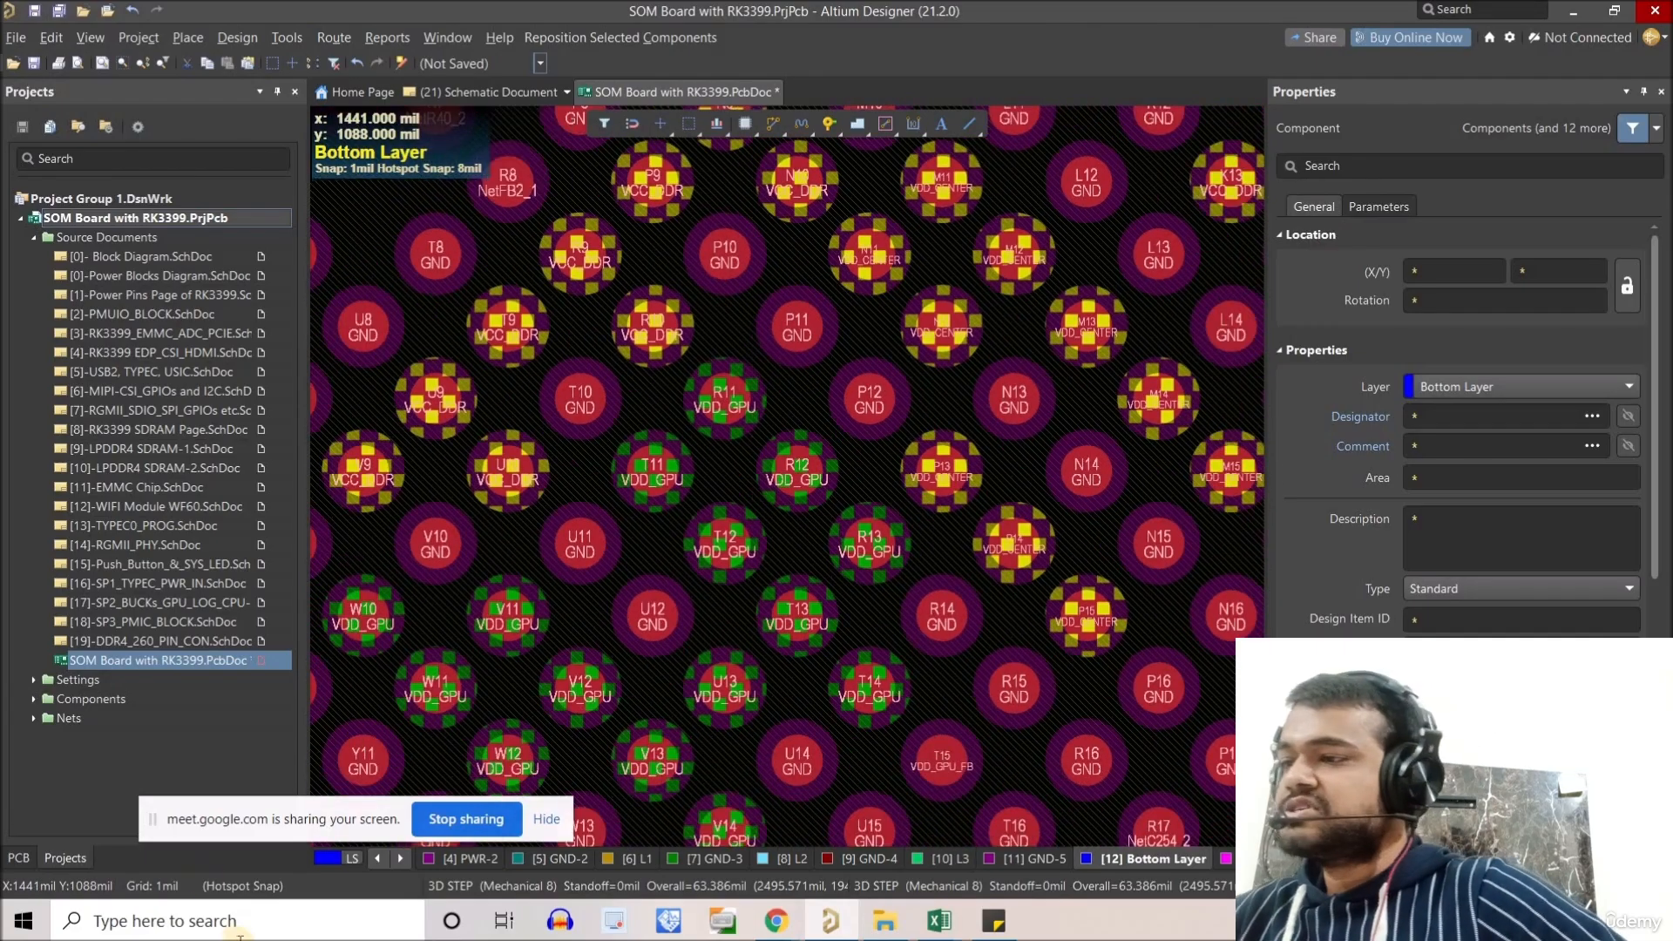
# Open Snipping Tool and capture the RK3399 ball area around the VDD_GPU, VCC_DDR and VDD_CENTER balls.
pyautogui.click(240, 924)
pyautogui.write('sp')
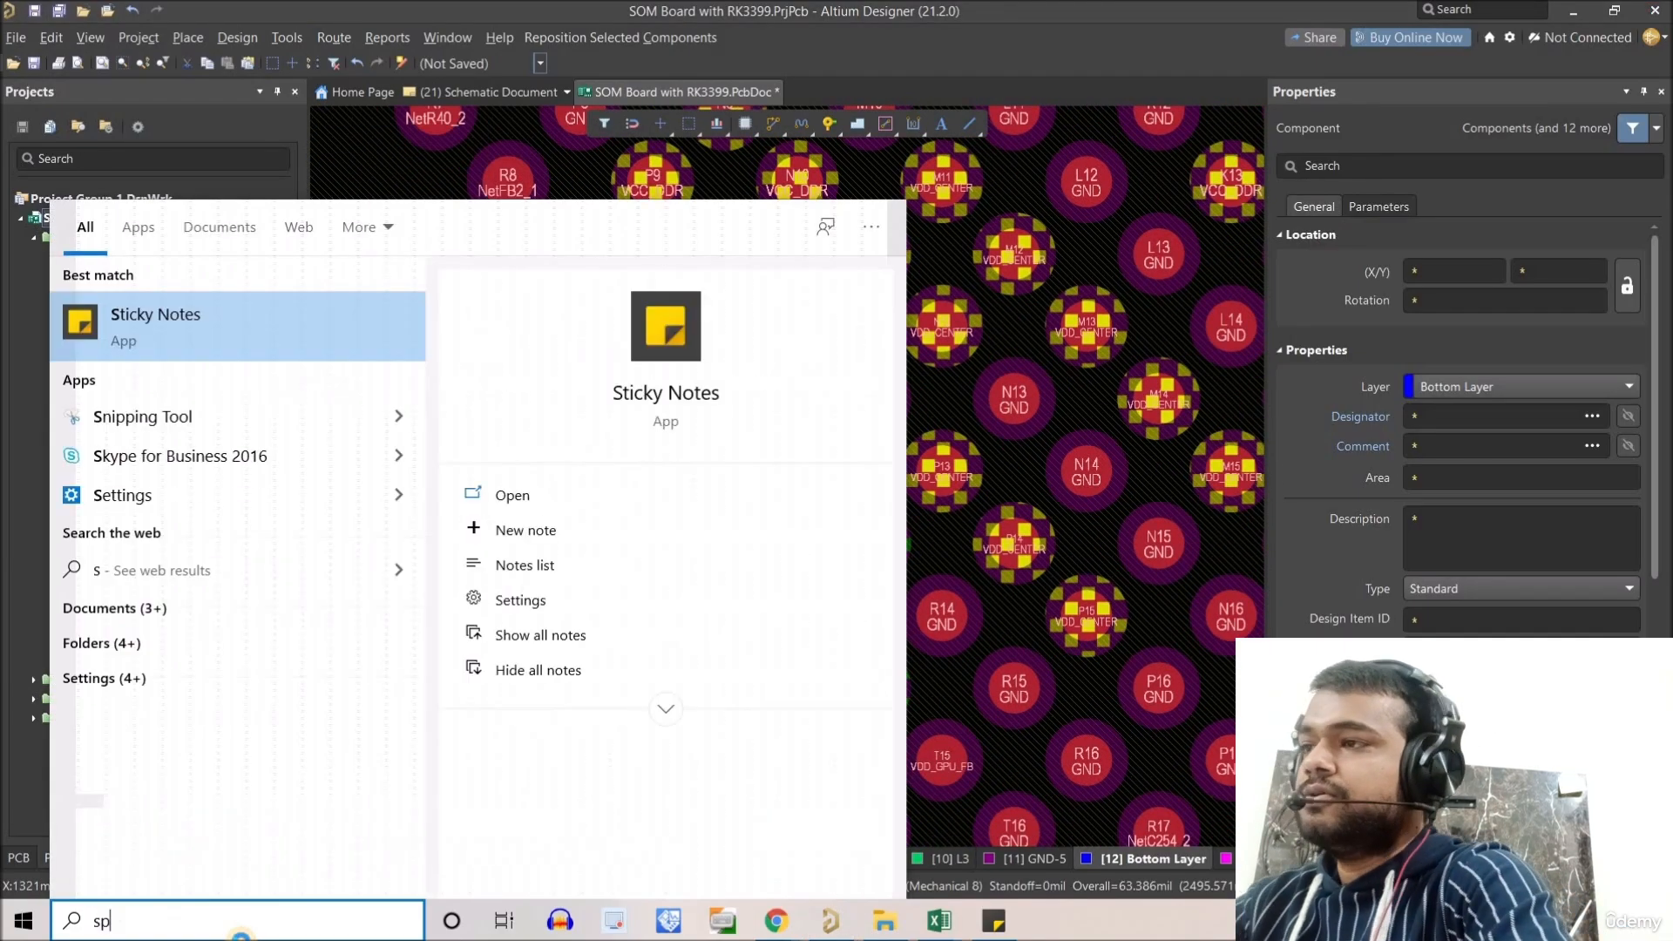
pyautogui.press('BackSpace')
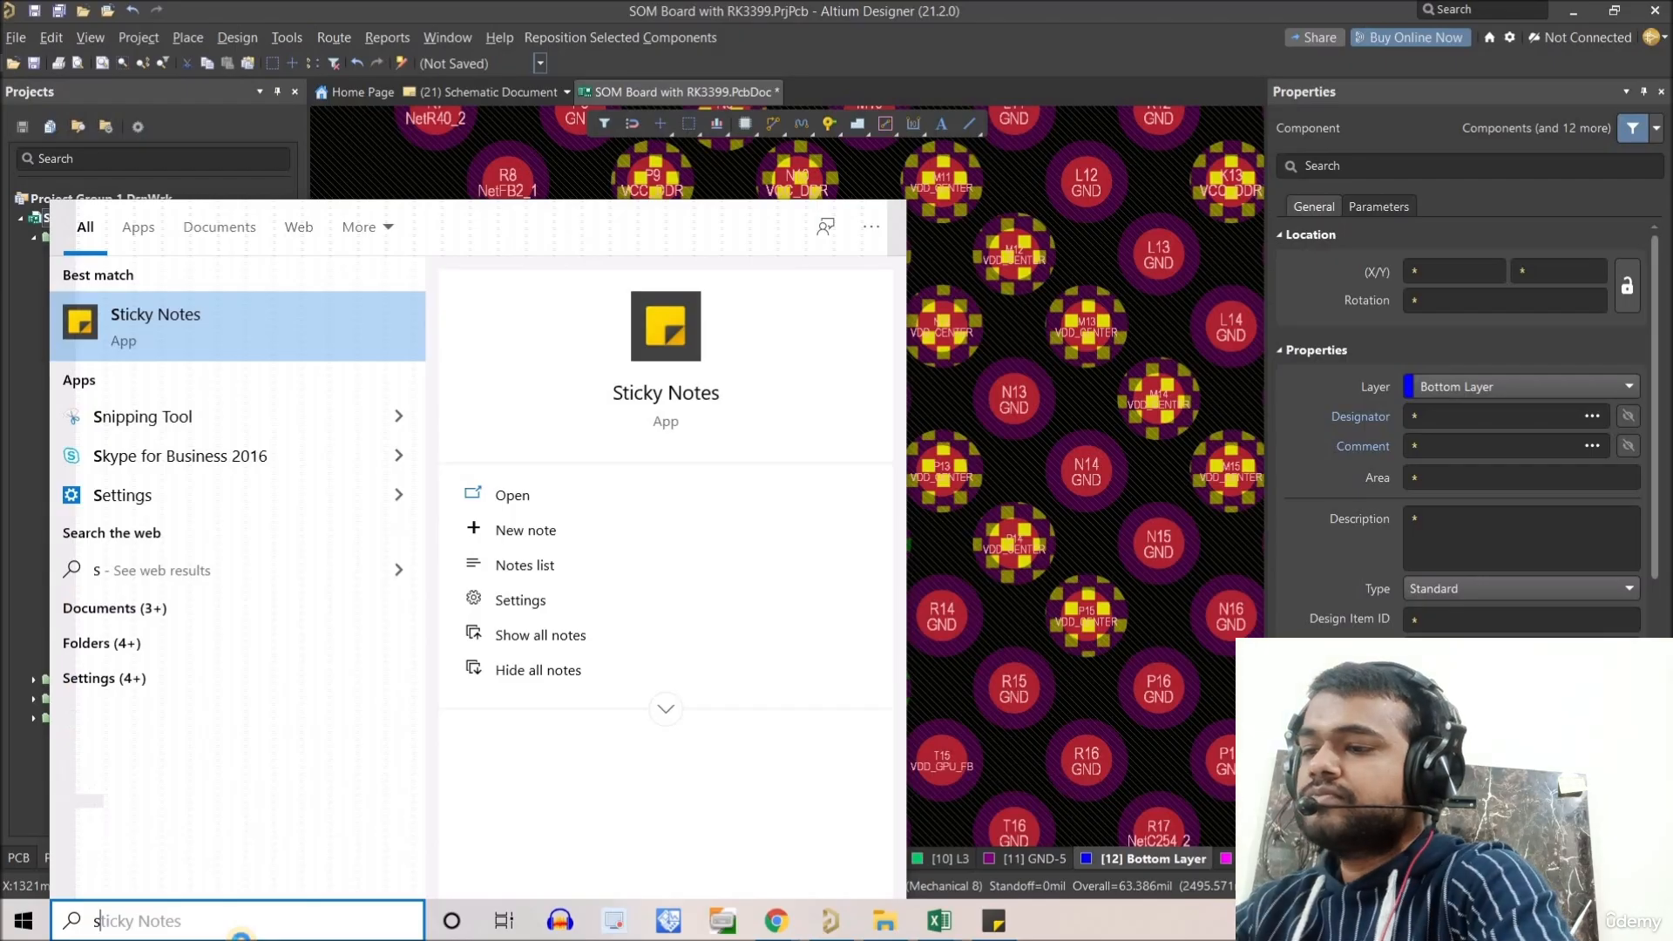
pyautogui.write('ni')
pyautogui.press('Return')
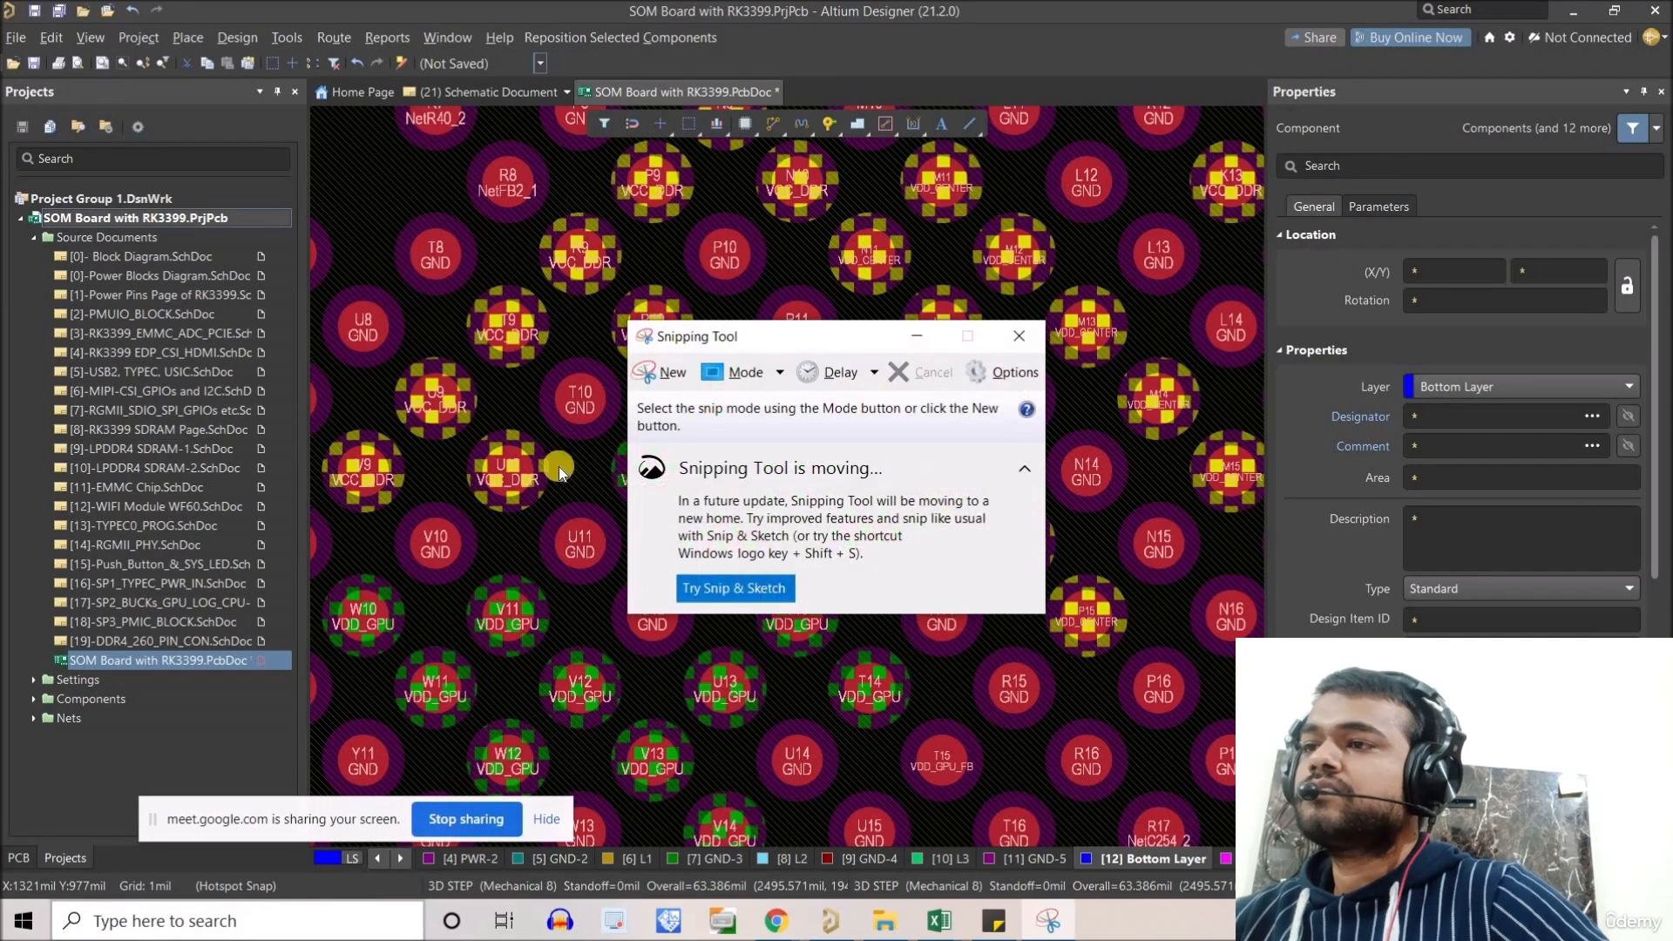
pyautogui.click(660, 373)
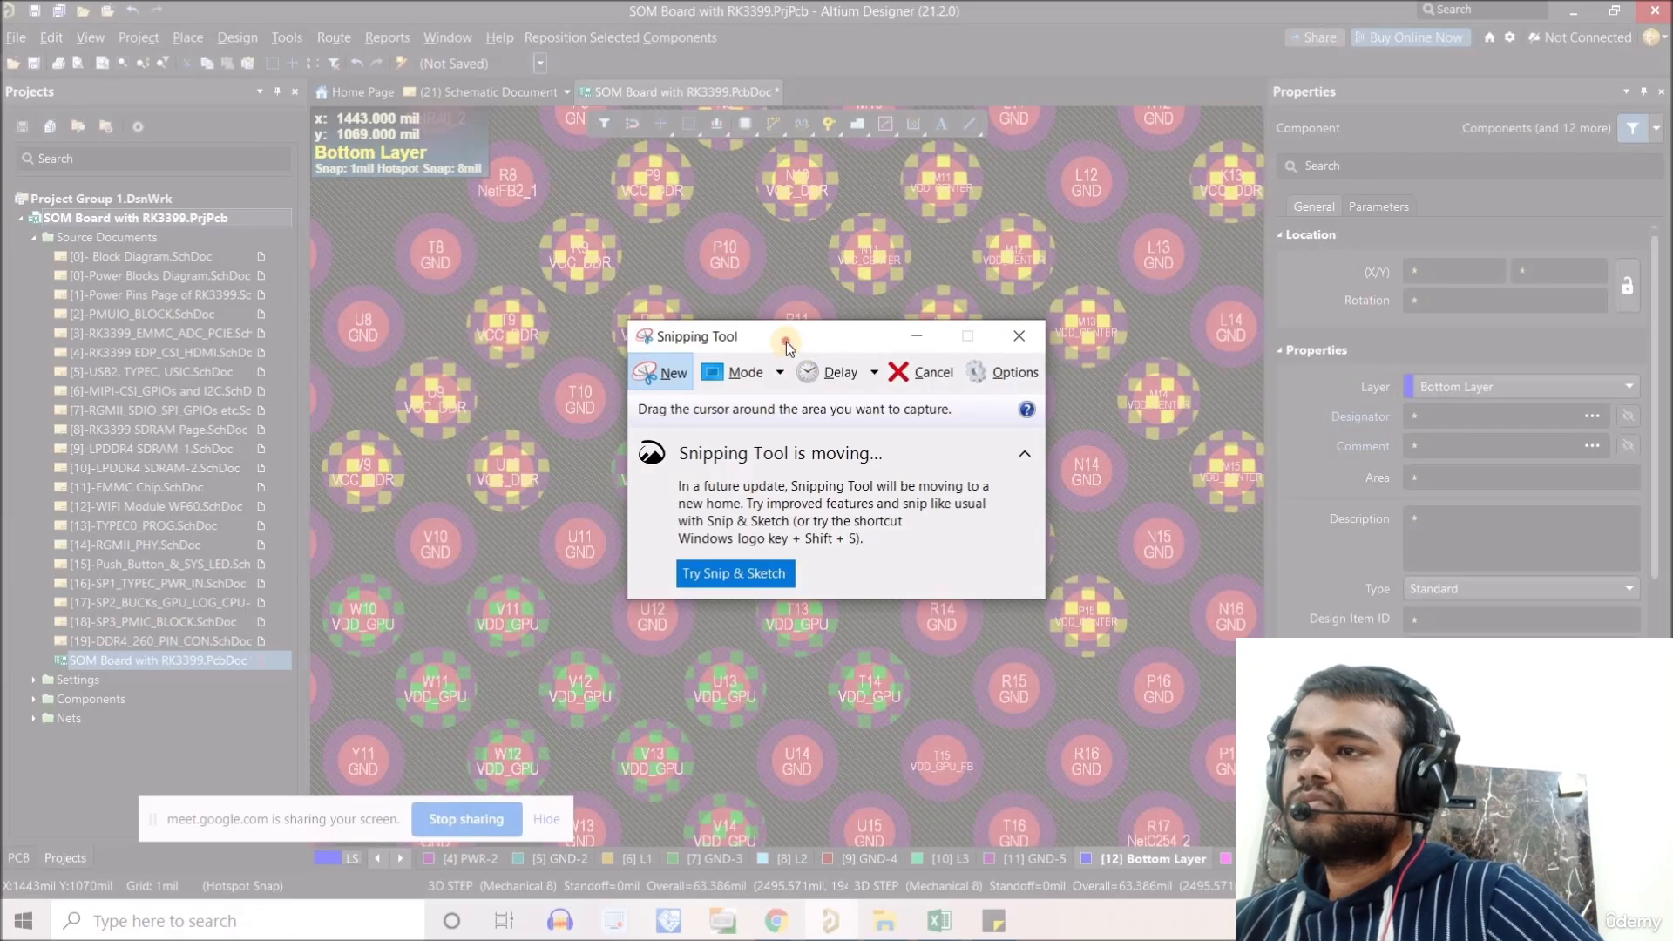
pyautogui.moveTo(787, 342); pyautogui.dragTo(1, 517)
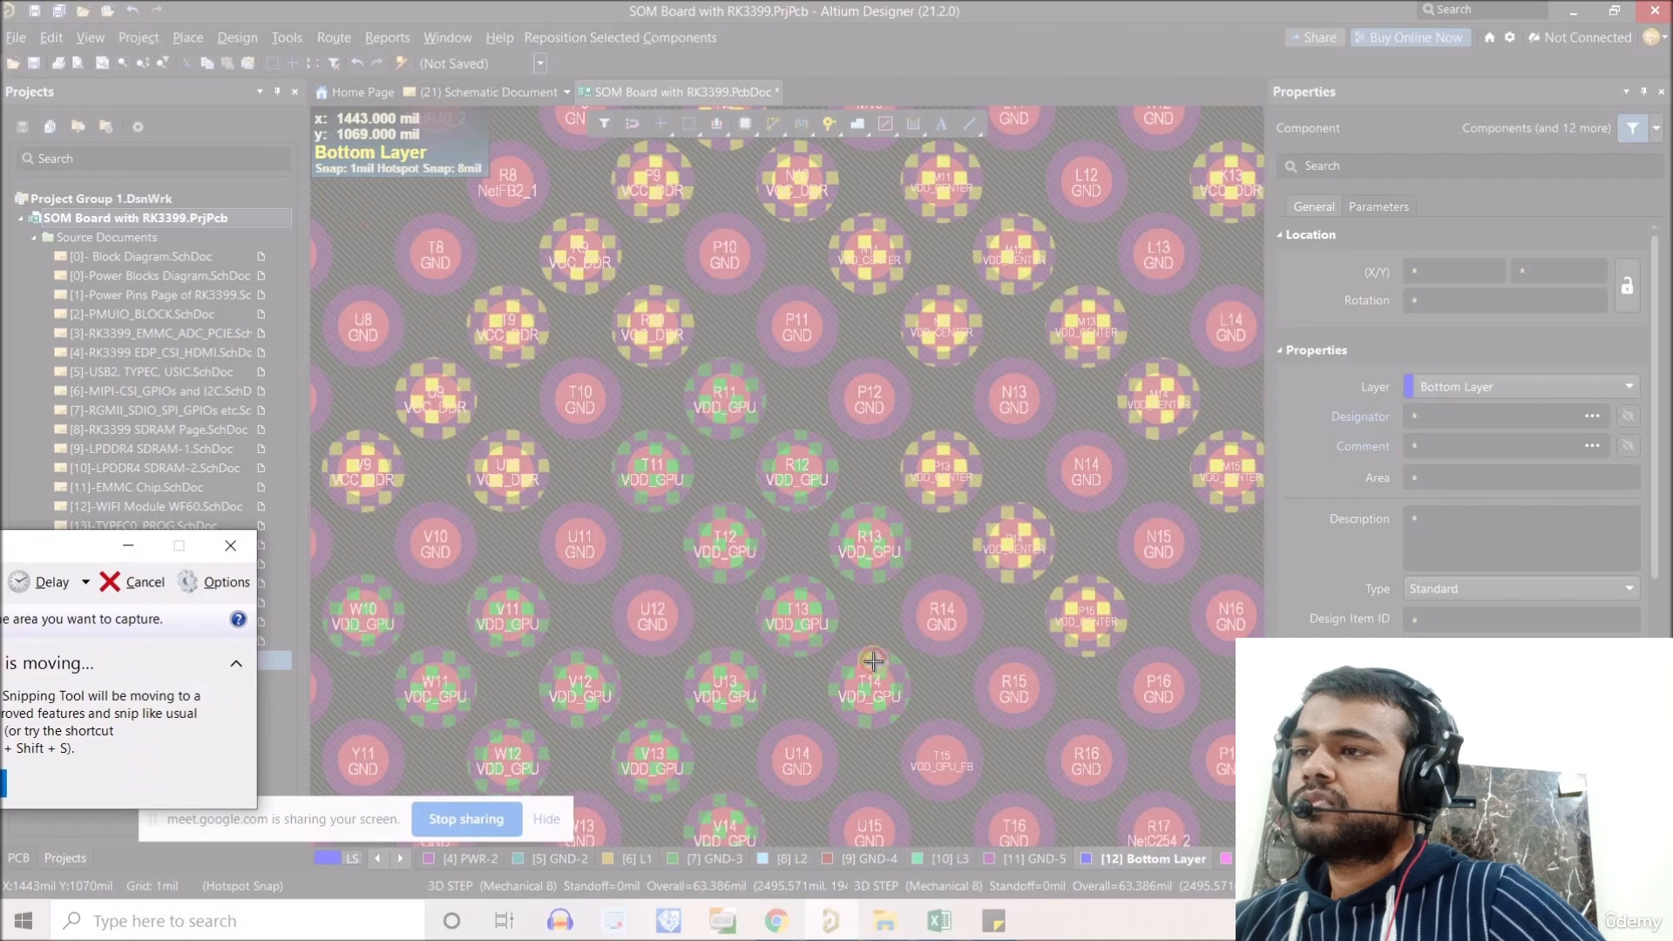
pyautogui.moveTo(329, 196); pyautogui.dragTo(1232, 823)
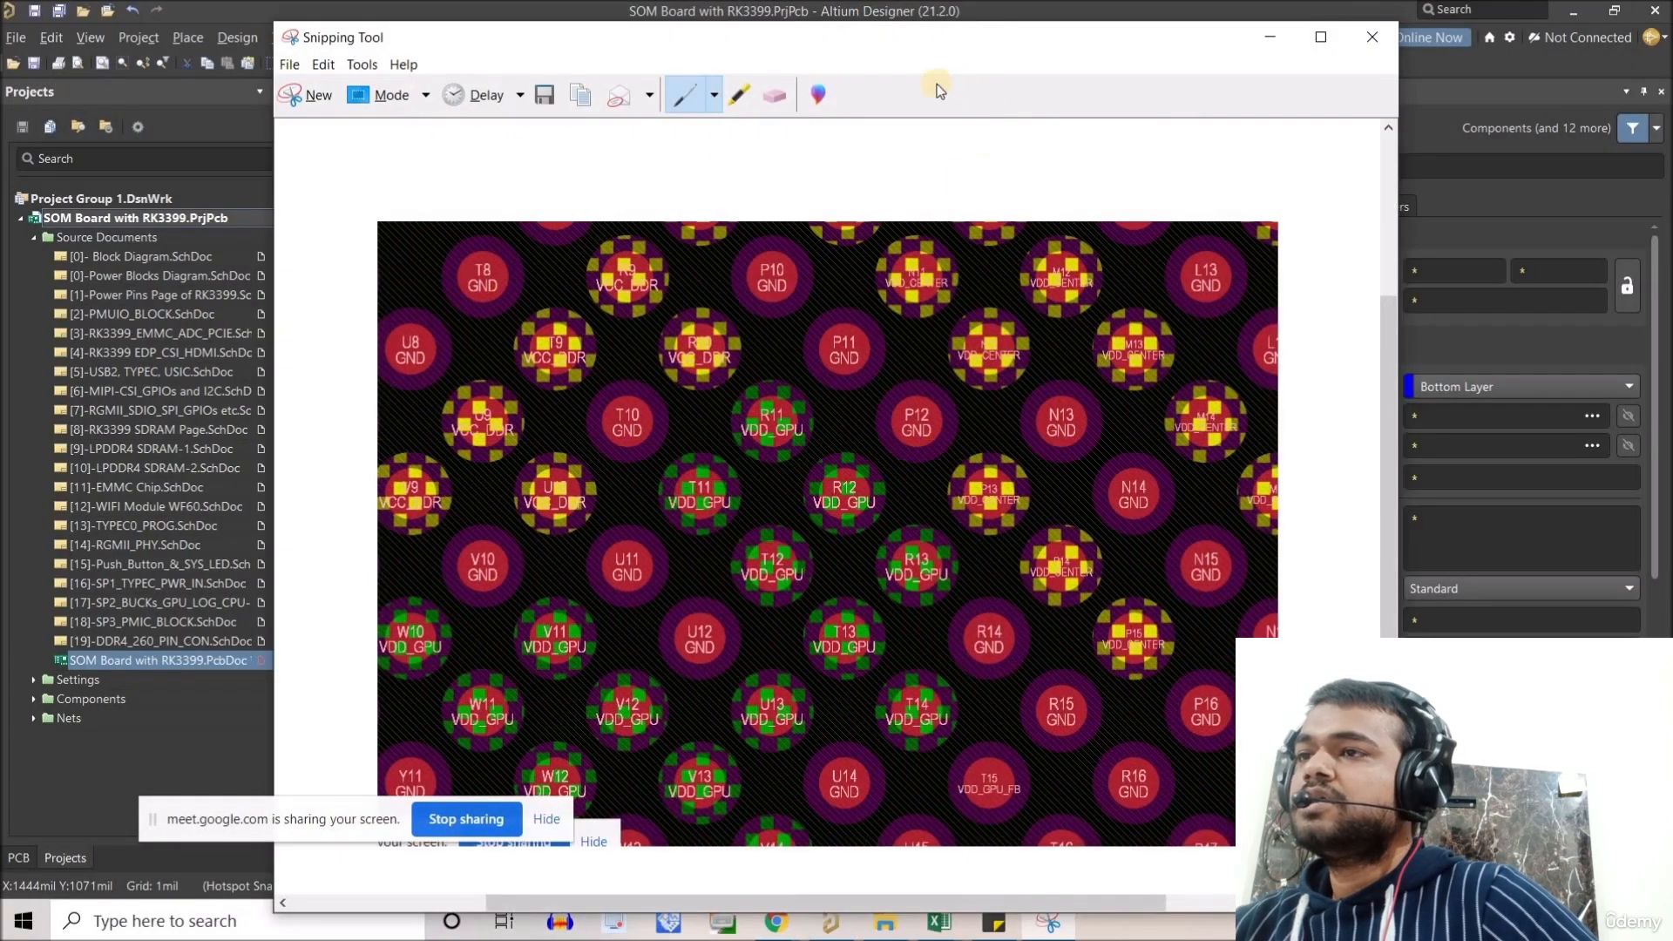
# Choose the Blue Pen for marking up the captured ball array.
pyautogui.click(716, 97)
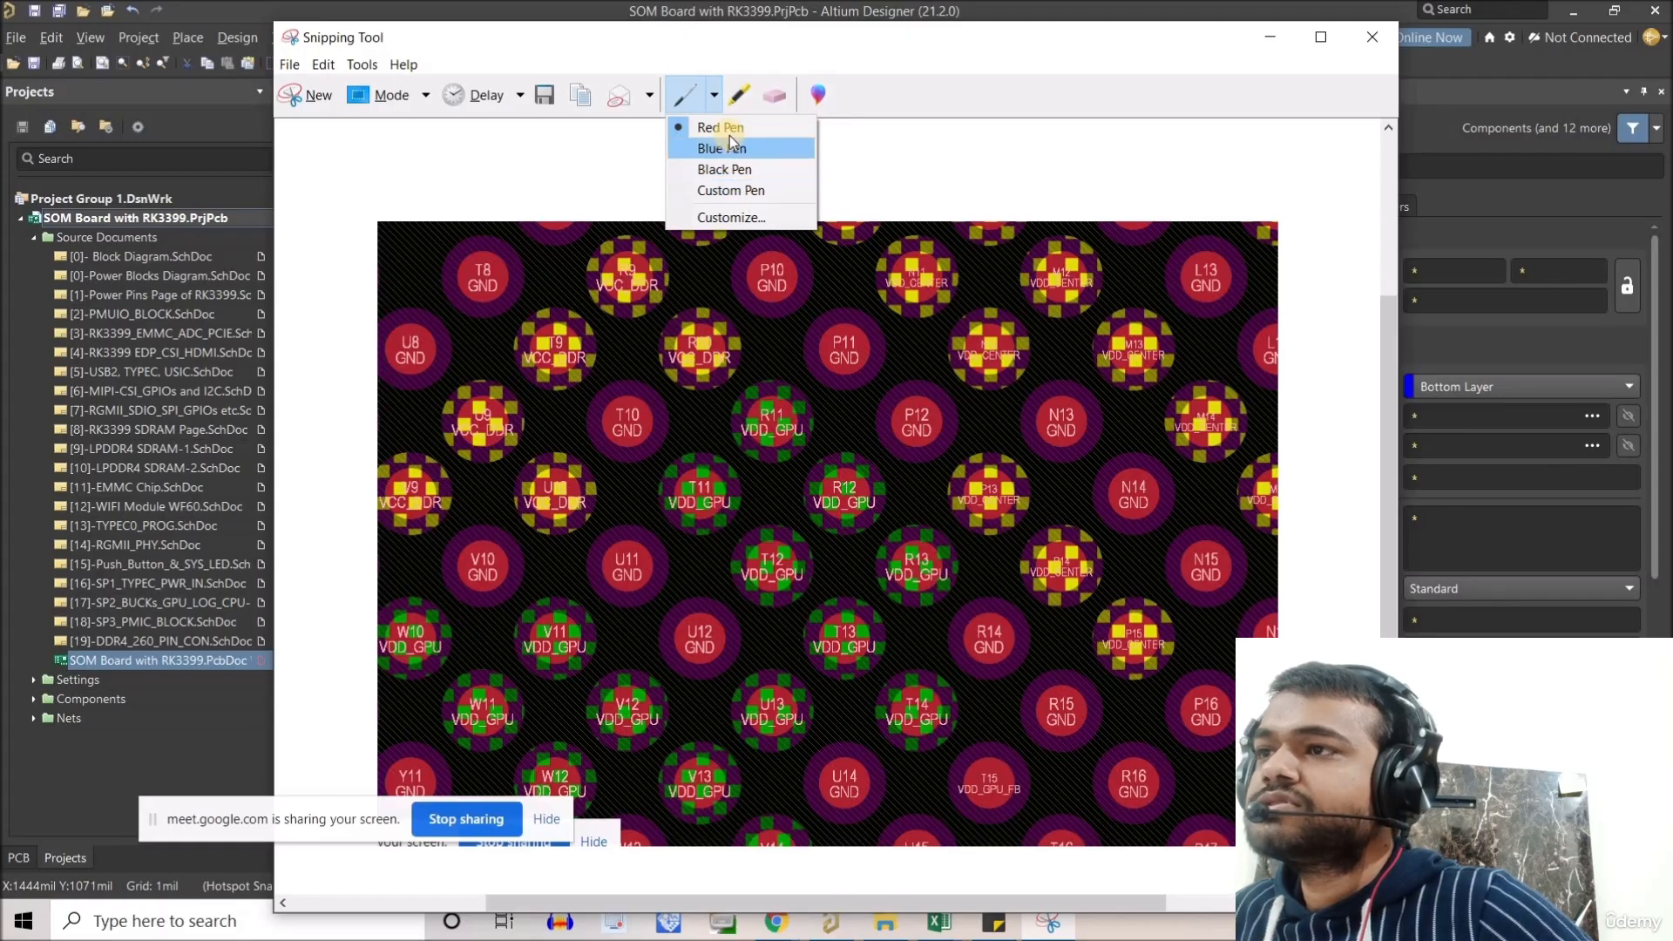
pyautogui.click(723, 149)
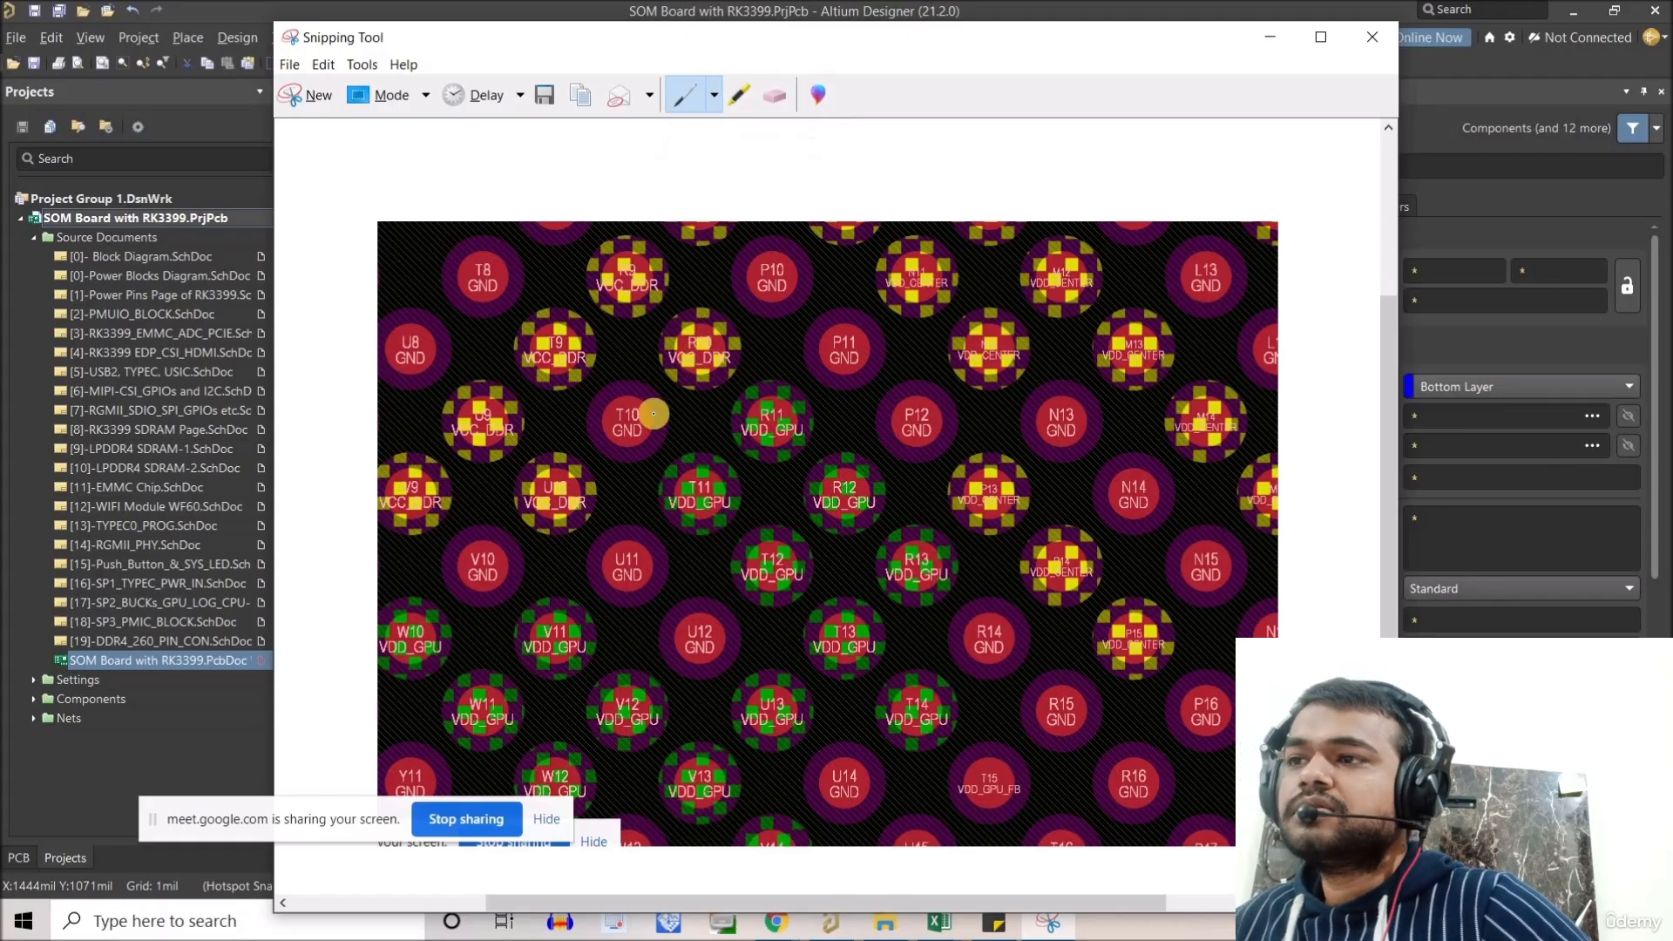
pyautogui.click(717, 102)
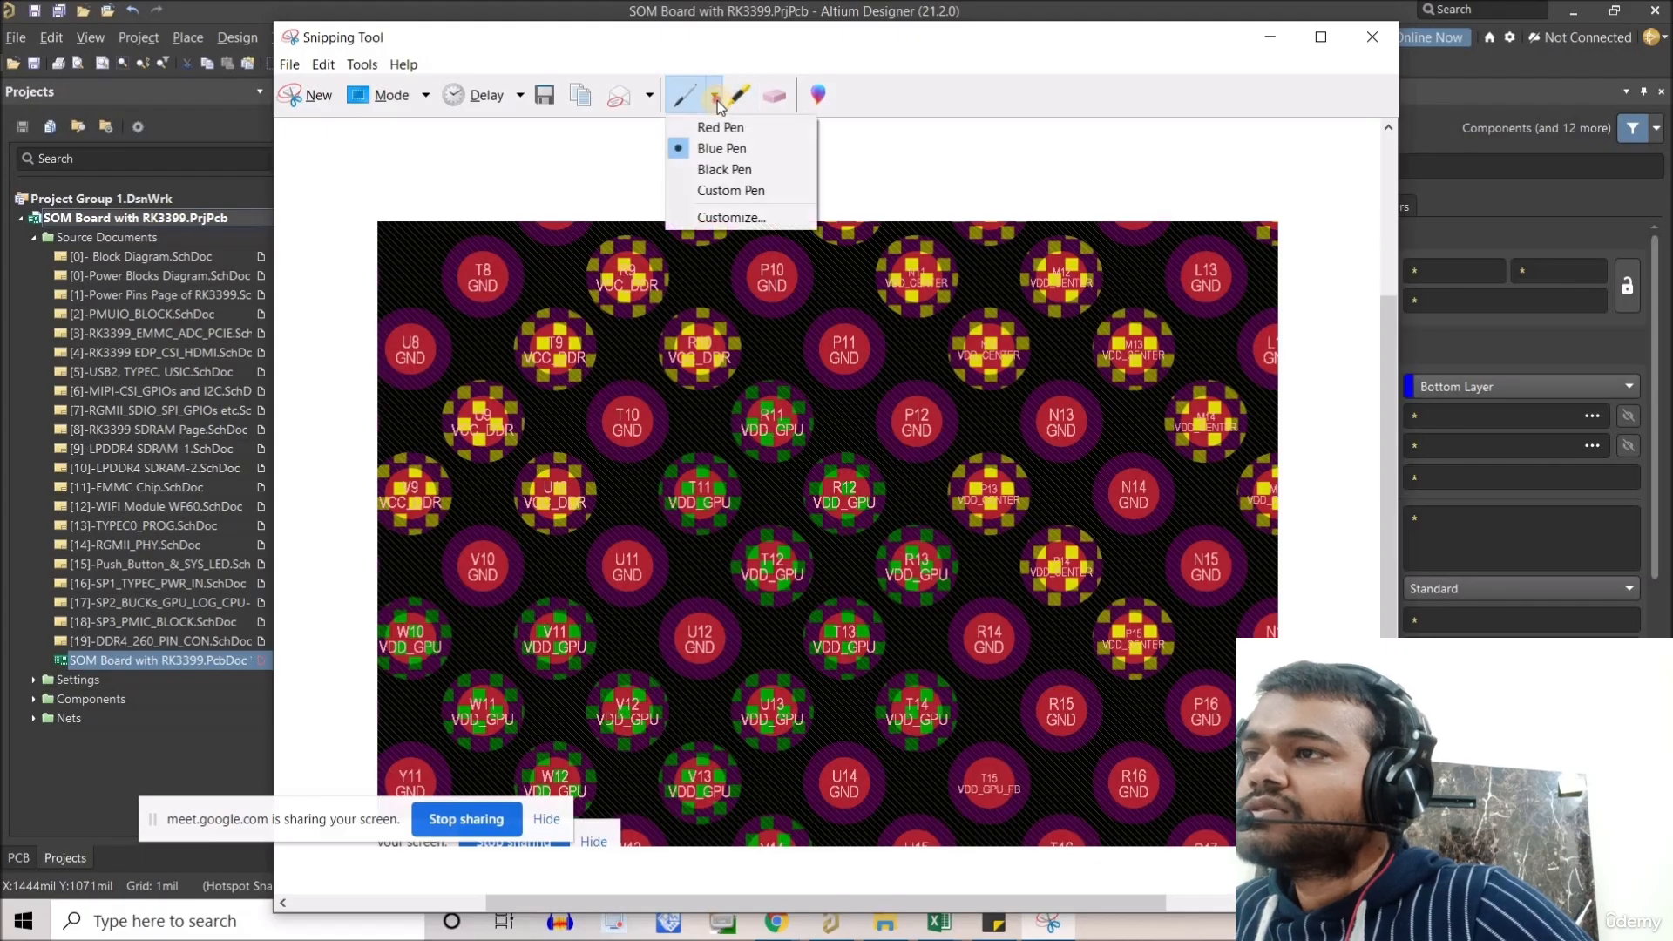
pyautogui.click(717, 101)
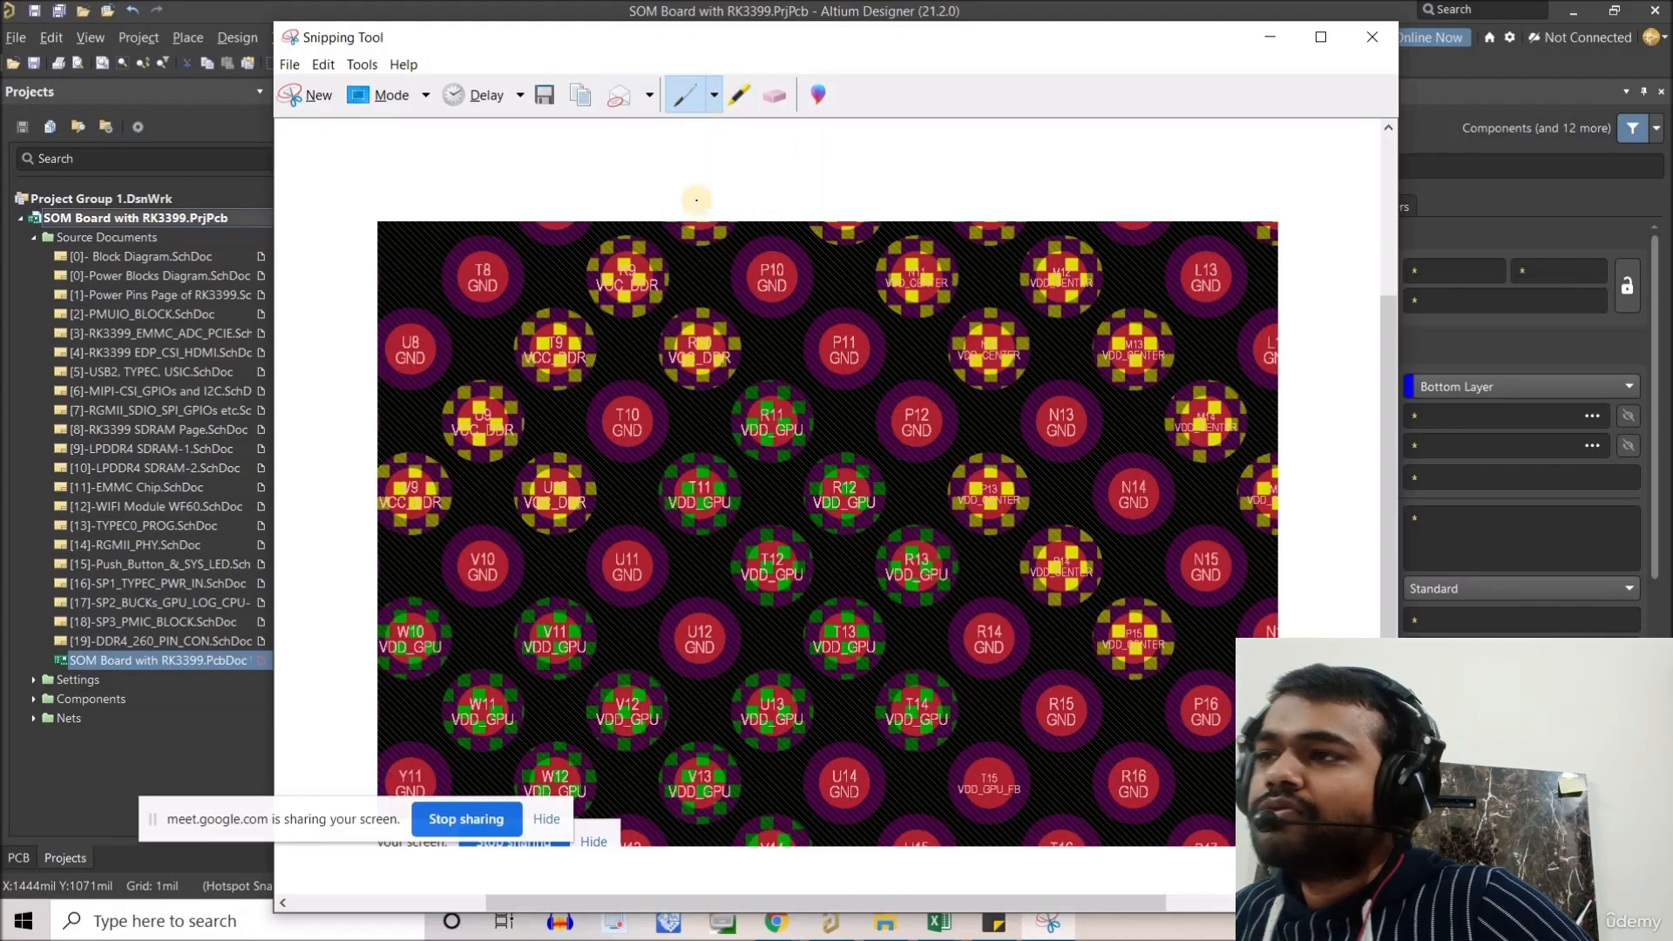
pyautogui.click(685, 101)
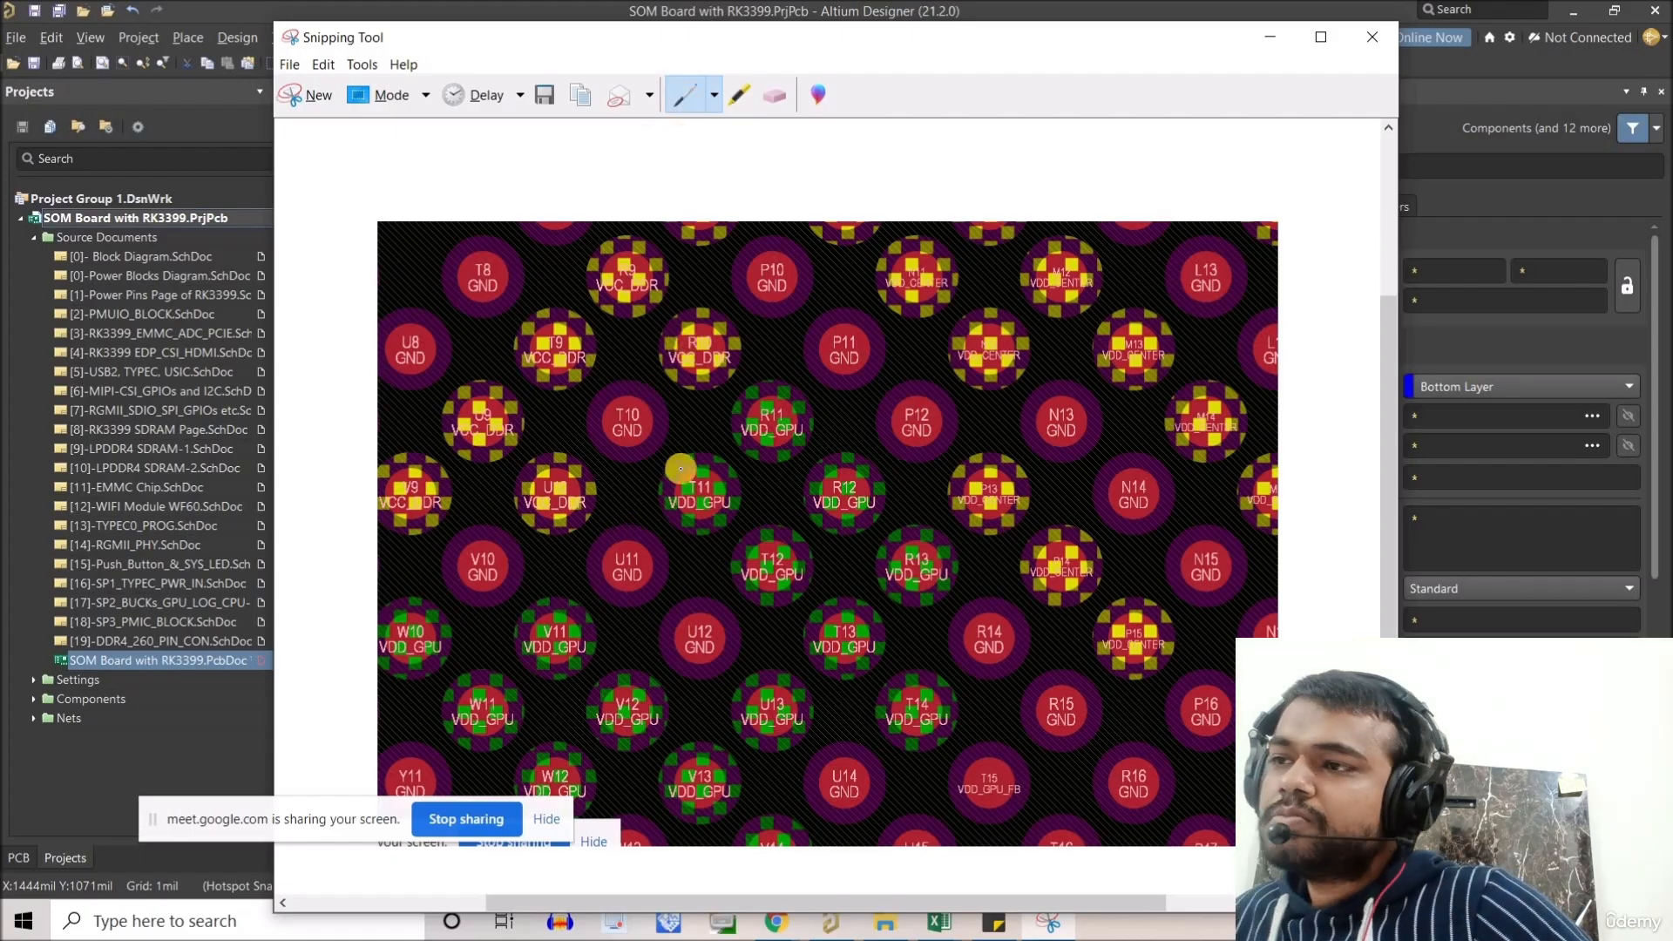
# Outline the ball groups around P11, R11, T11 and U11 on the snip and sketch connection strokes between them.
pyautogui.moveTo(707, 415); pyautogui.dragTo(747, 473)
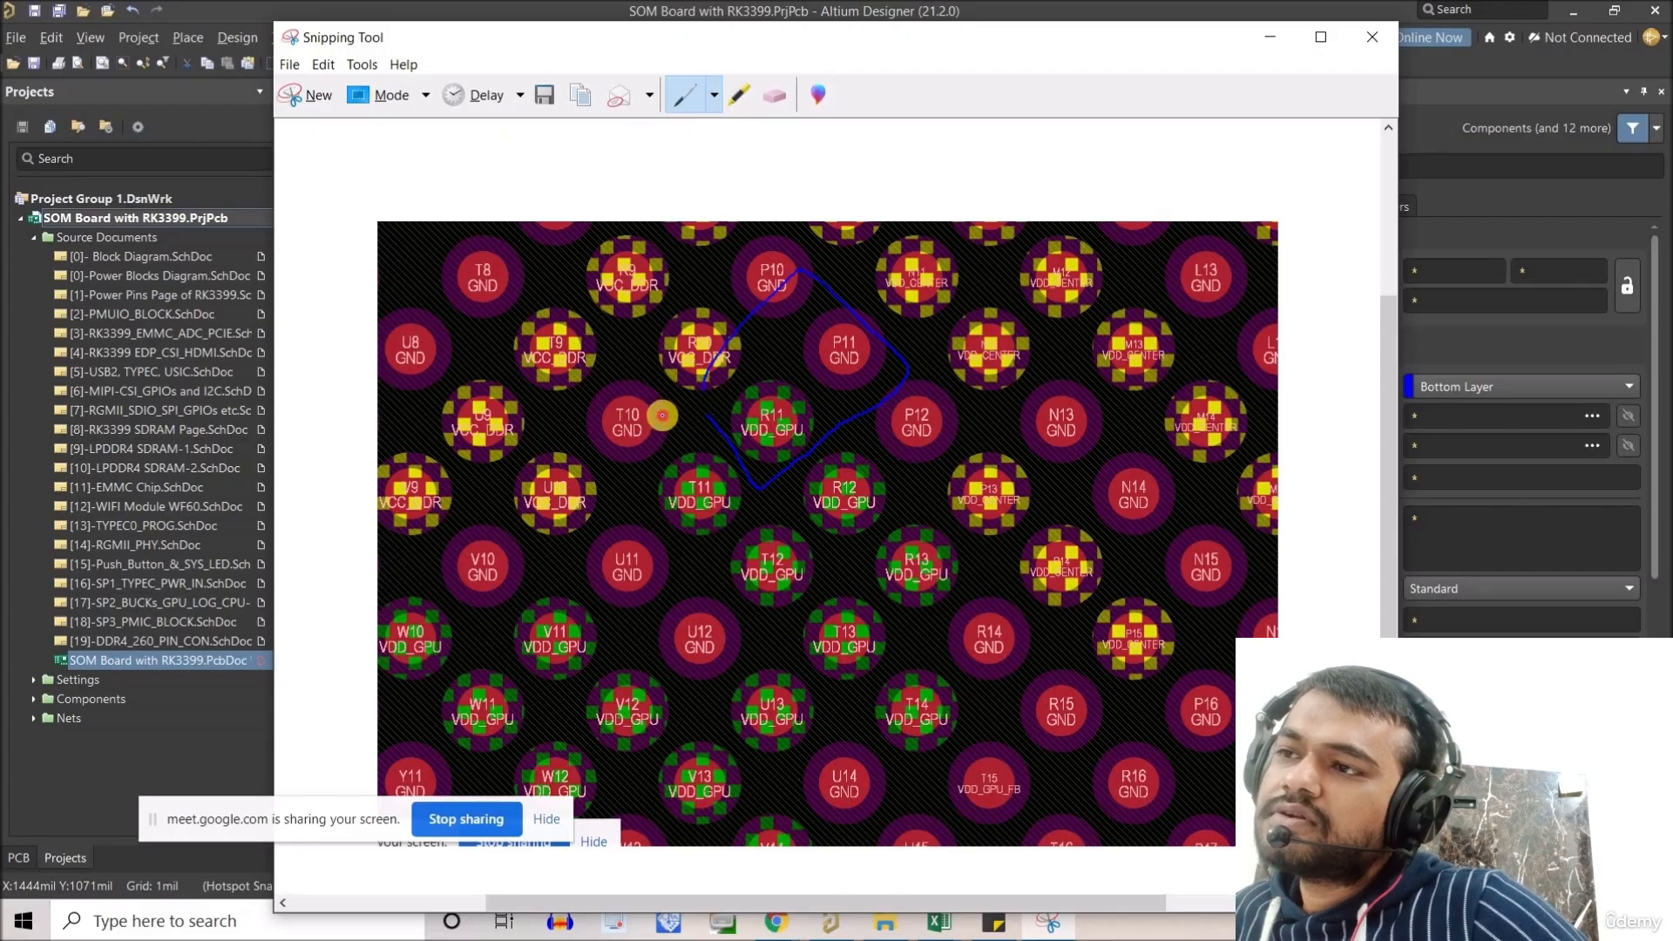
pyautogui.moveTo(665, 415)
pyautogui.mouseDown()
pyautogui.moveTo(773, 489)
pyautogui.moveTo(715, 595)
pyautogui.mouseUp()
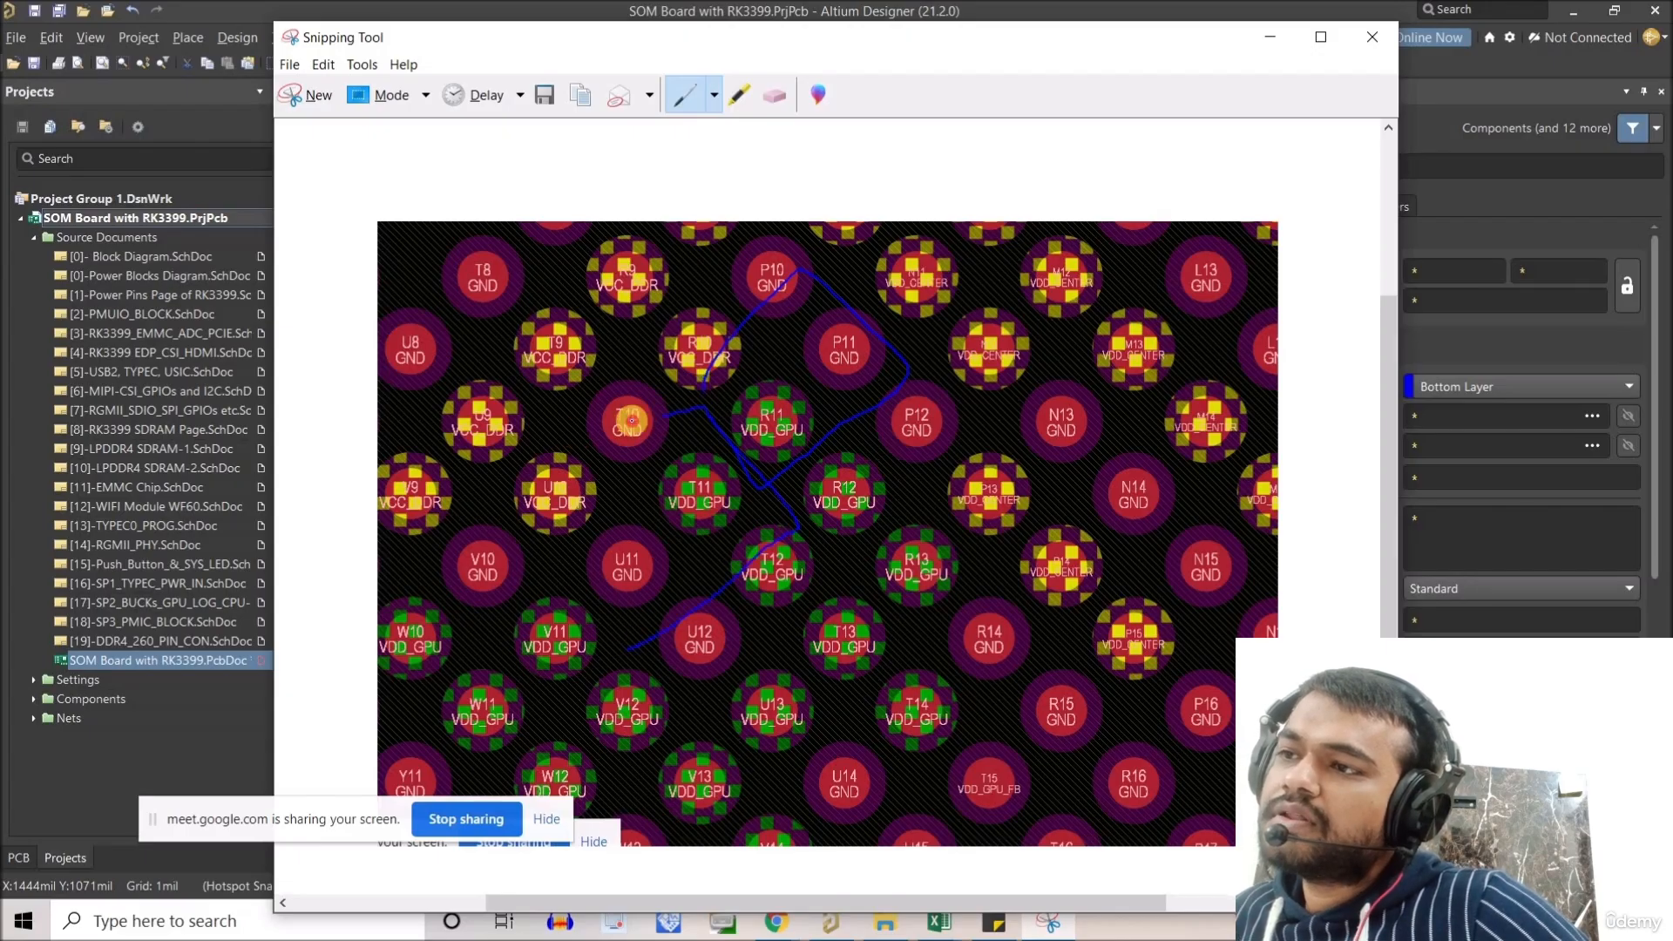
pyautogui.moveTo(627, 649); pyautogui.dragTo(665, 419)
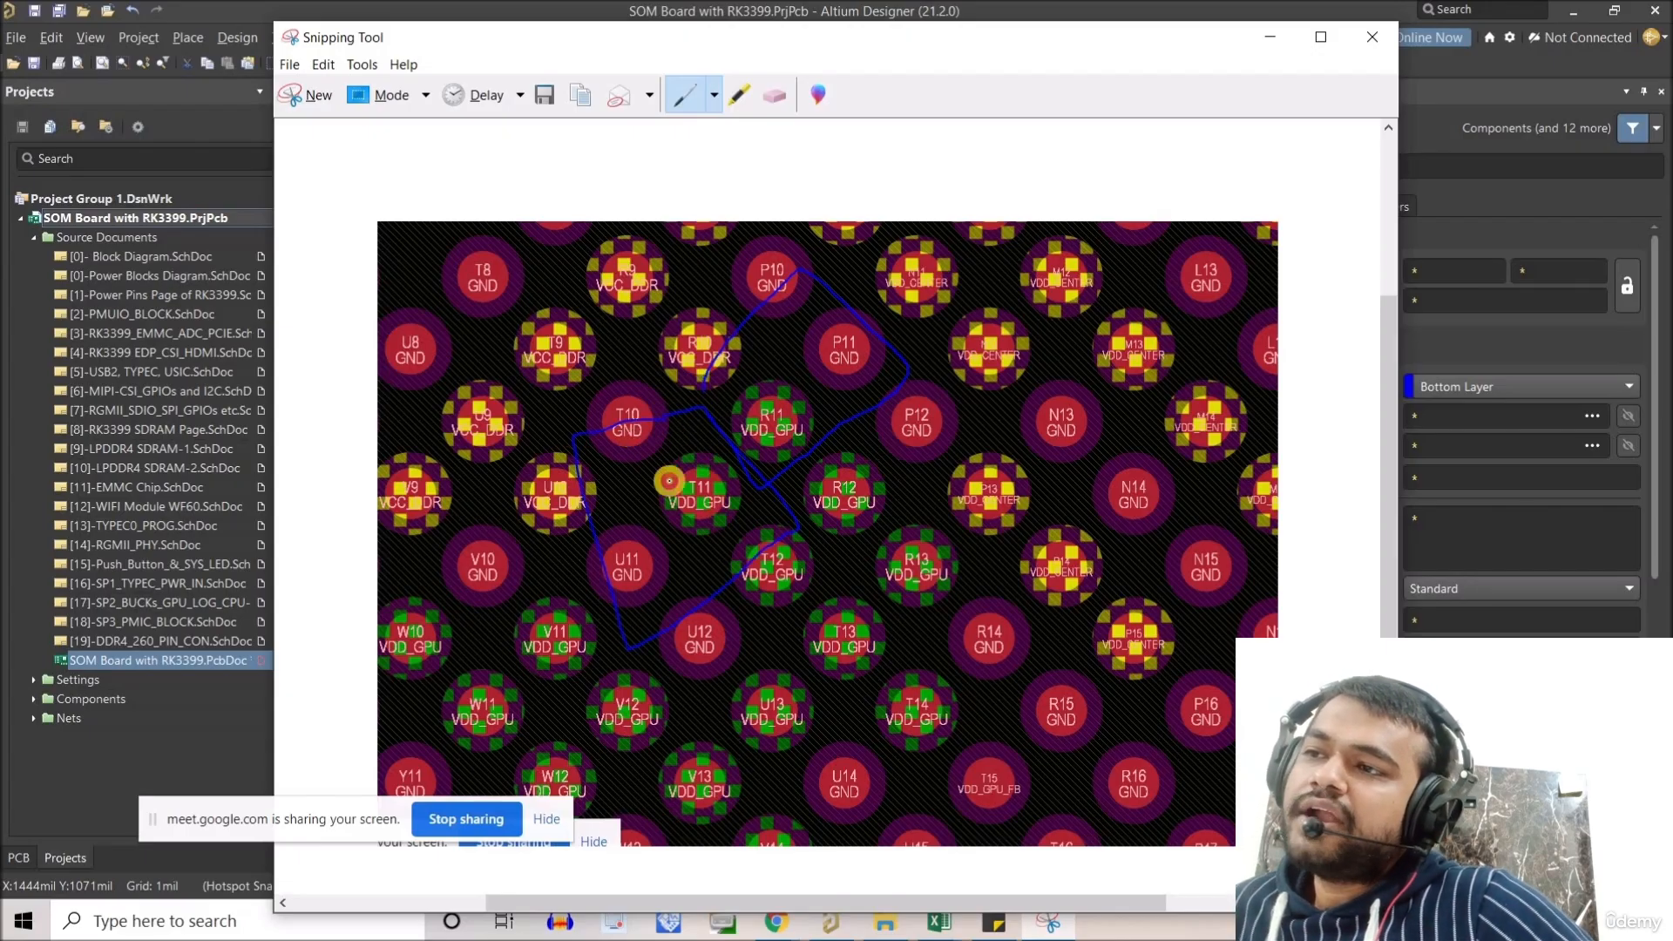
pyautogui.moveTo(699, 529); pyautogui.dragTo(699, 556)
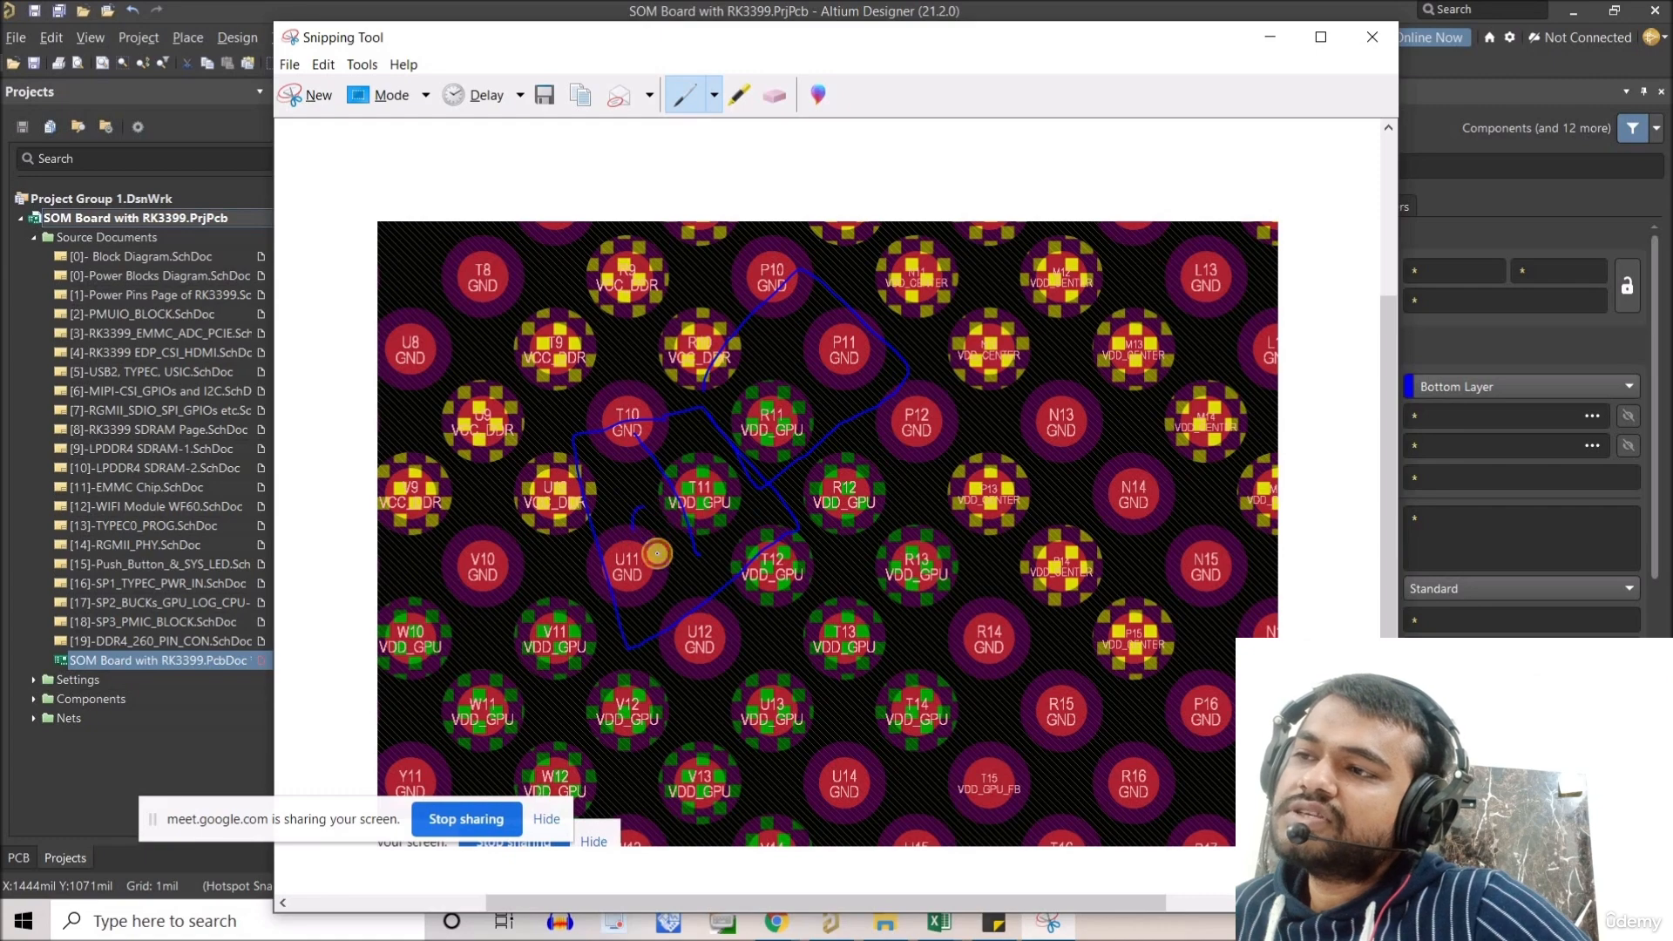
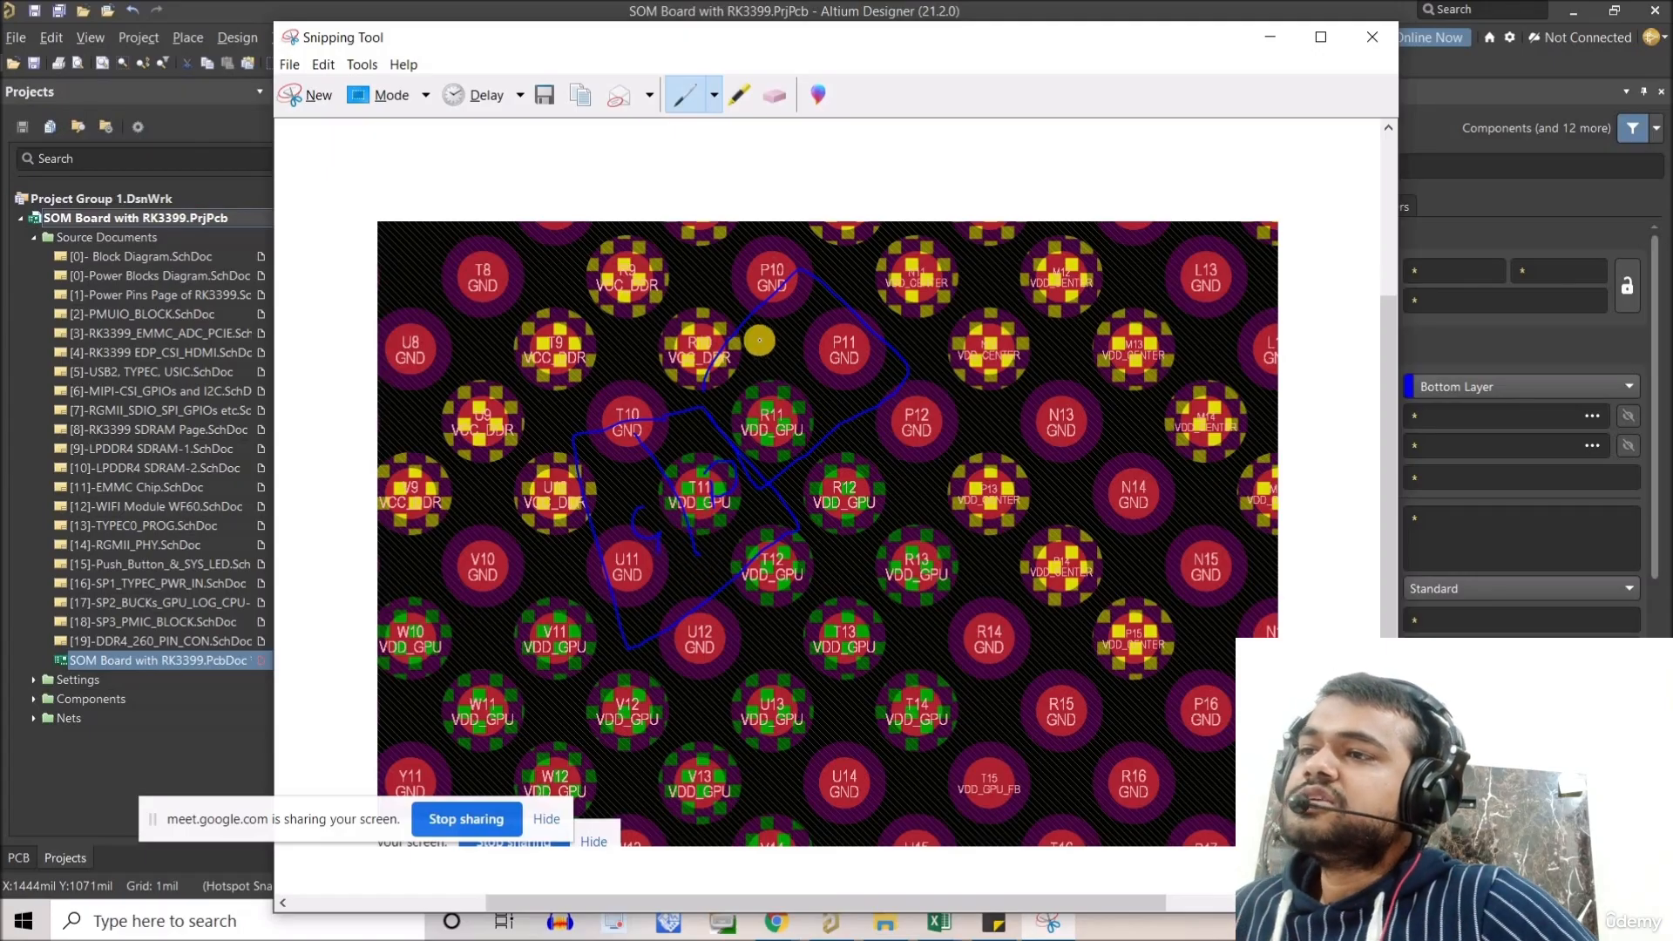
pyautogui.moveTo(759, 340); pyautogui.dragTo(840, 414)
# Discard the marked-up snip without saving and return to the VDD_GPU balls in Altium Designer.
pyautogui.scroll(-1, 789, 523)
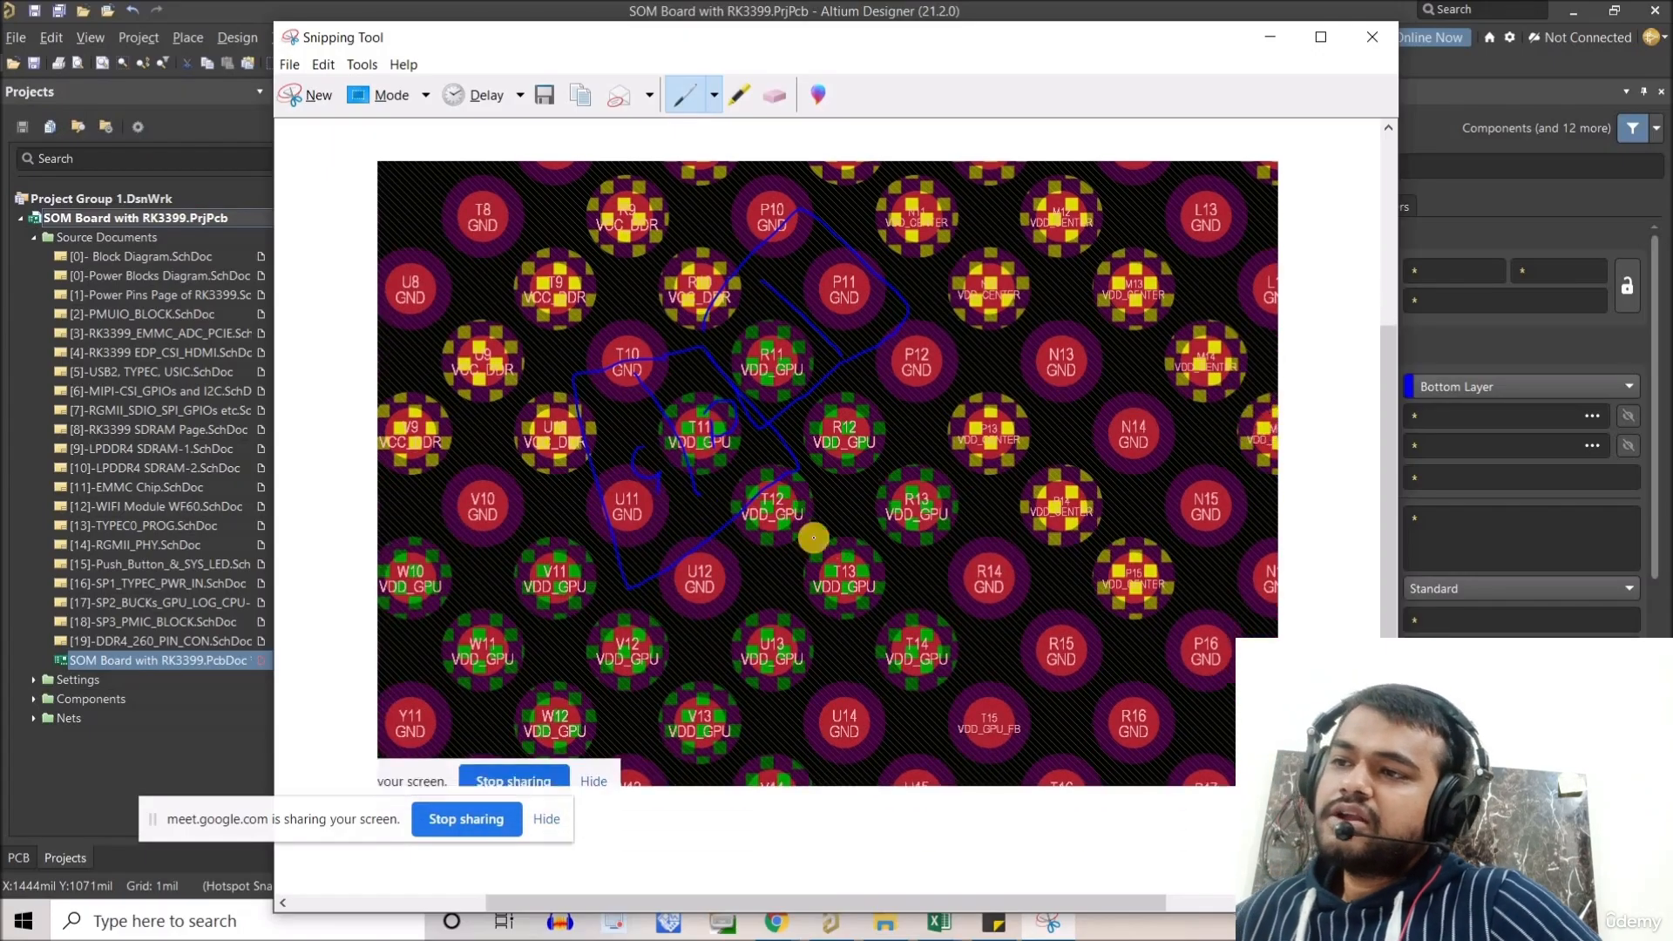
pyautogui.scroll(1, 813, 537)
pyautogui.click(1372, 36)
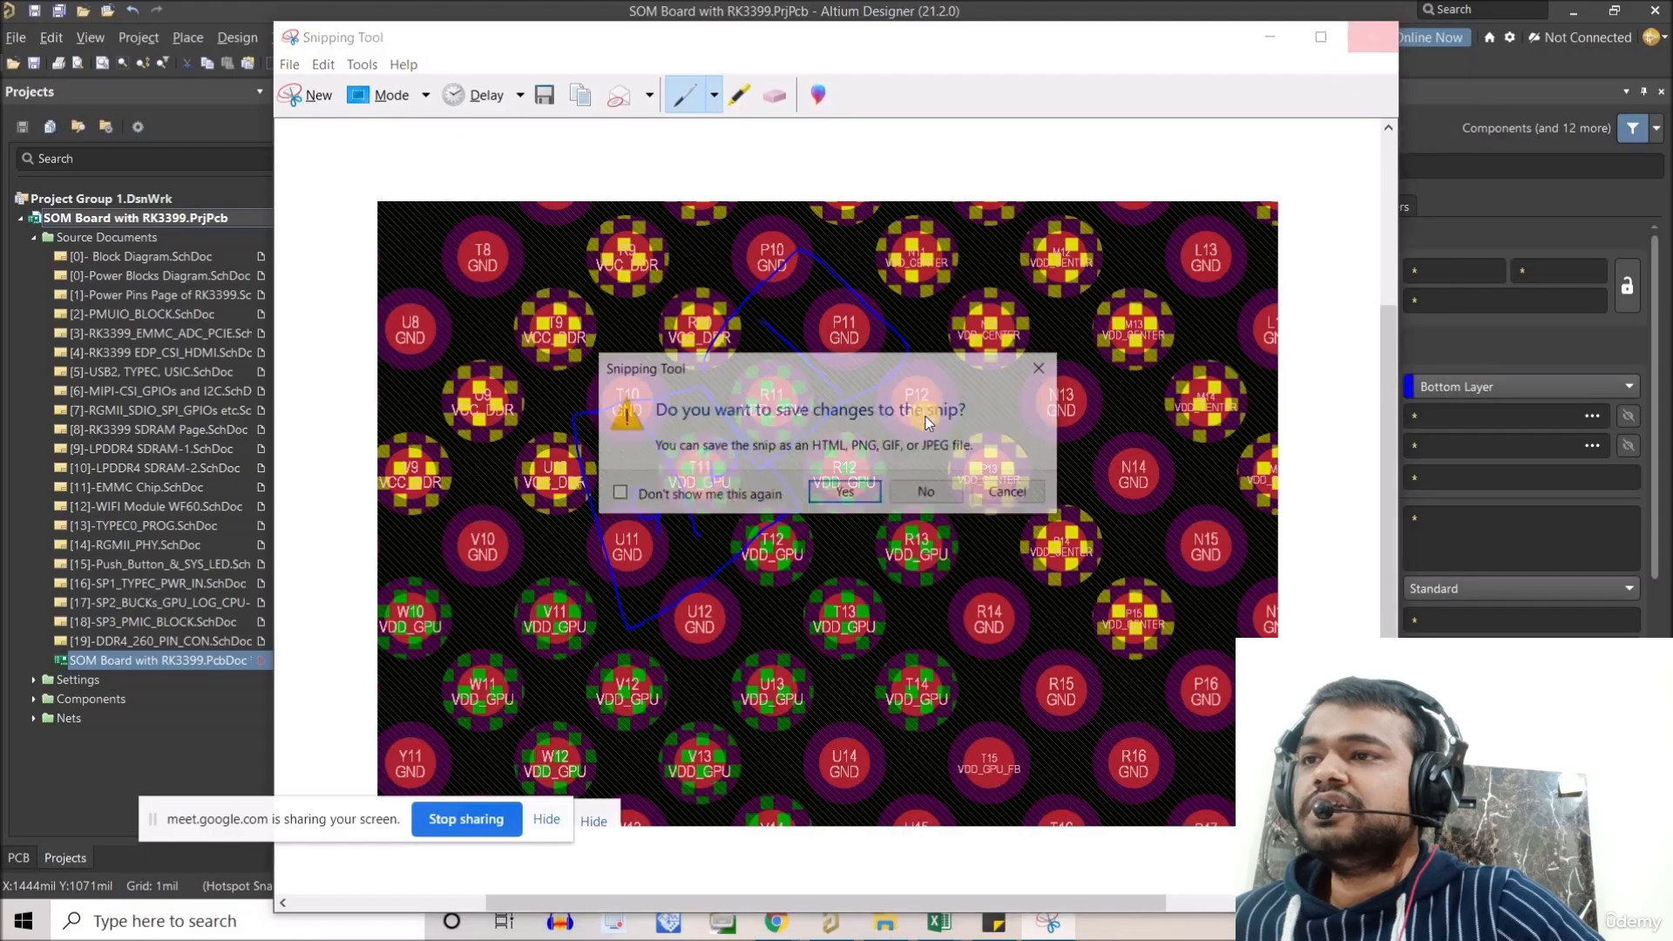
pyautogui.click(929, 494)
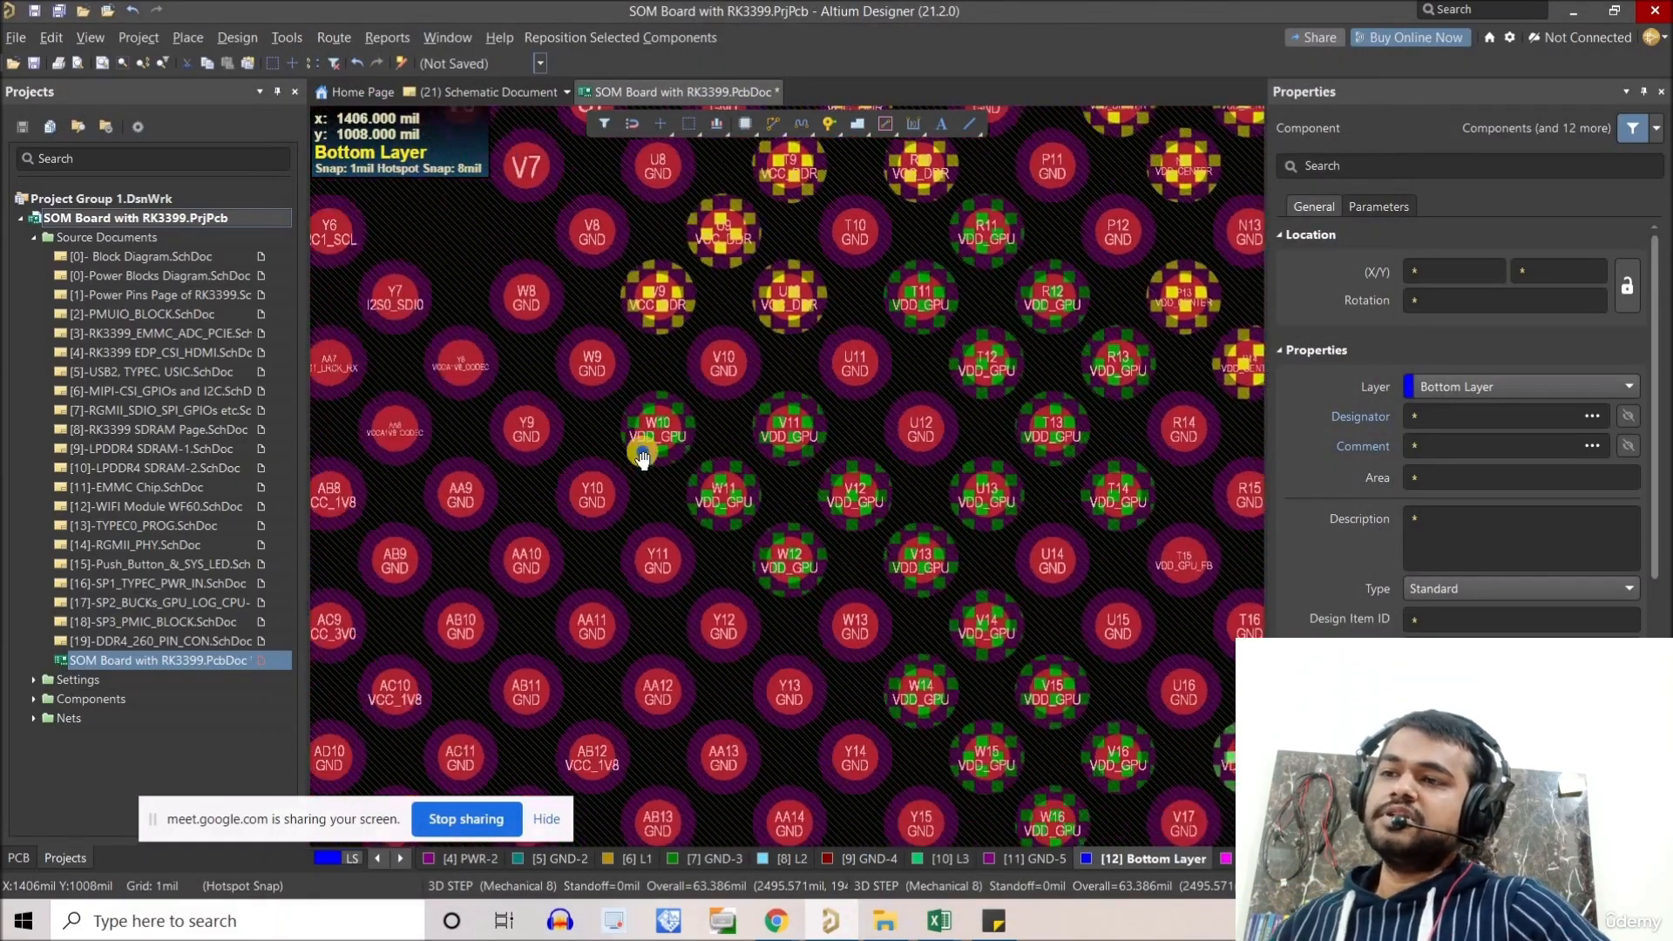
pyautogui.moveTo(642, 457); pyautogui.dragTo(670, 478, button='right')
pyautogui.moveTo(879, 374); pyautogui.dragTo(868, 400, button='right')
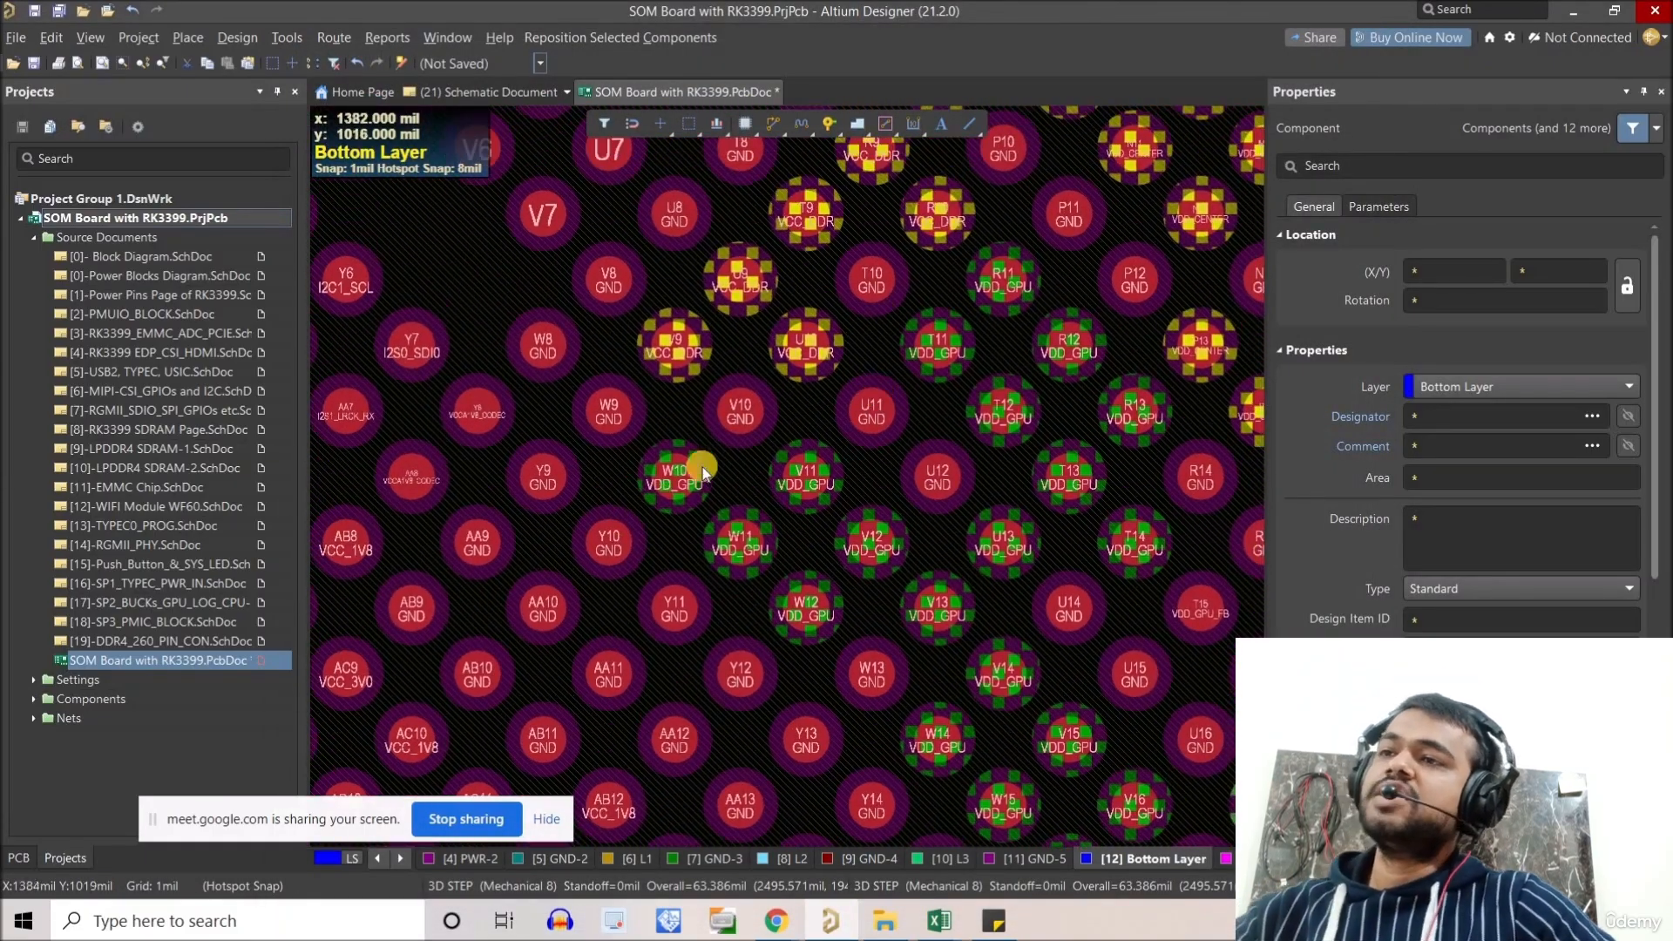
# Start a via between balls W10 and V11, cancel it, and switch the board units to millimetres.
pyautogui.keyDown('ctrl'); pyautogui.scroll(2, 767, 410); pyautogui.keyUp('ctrl')
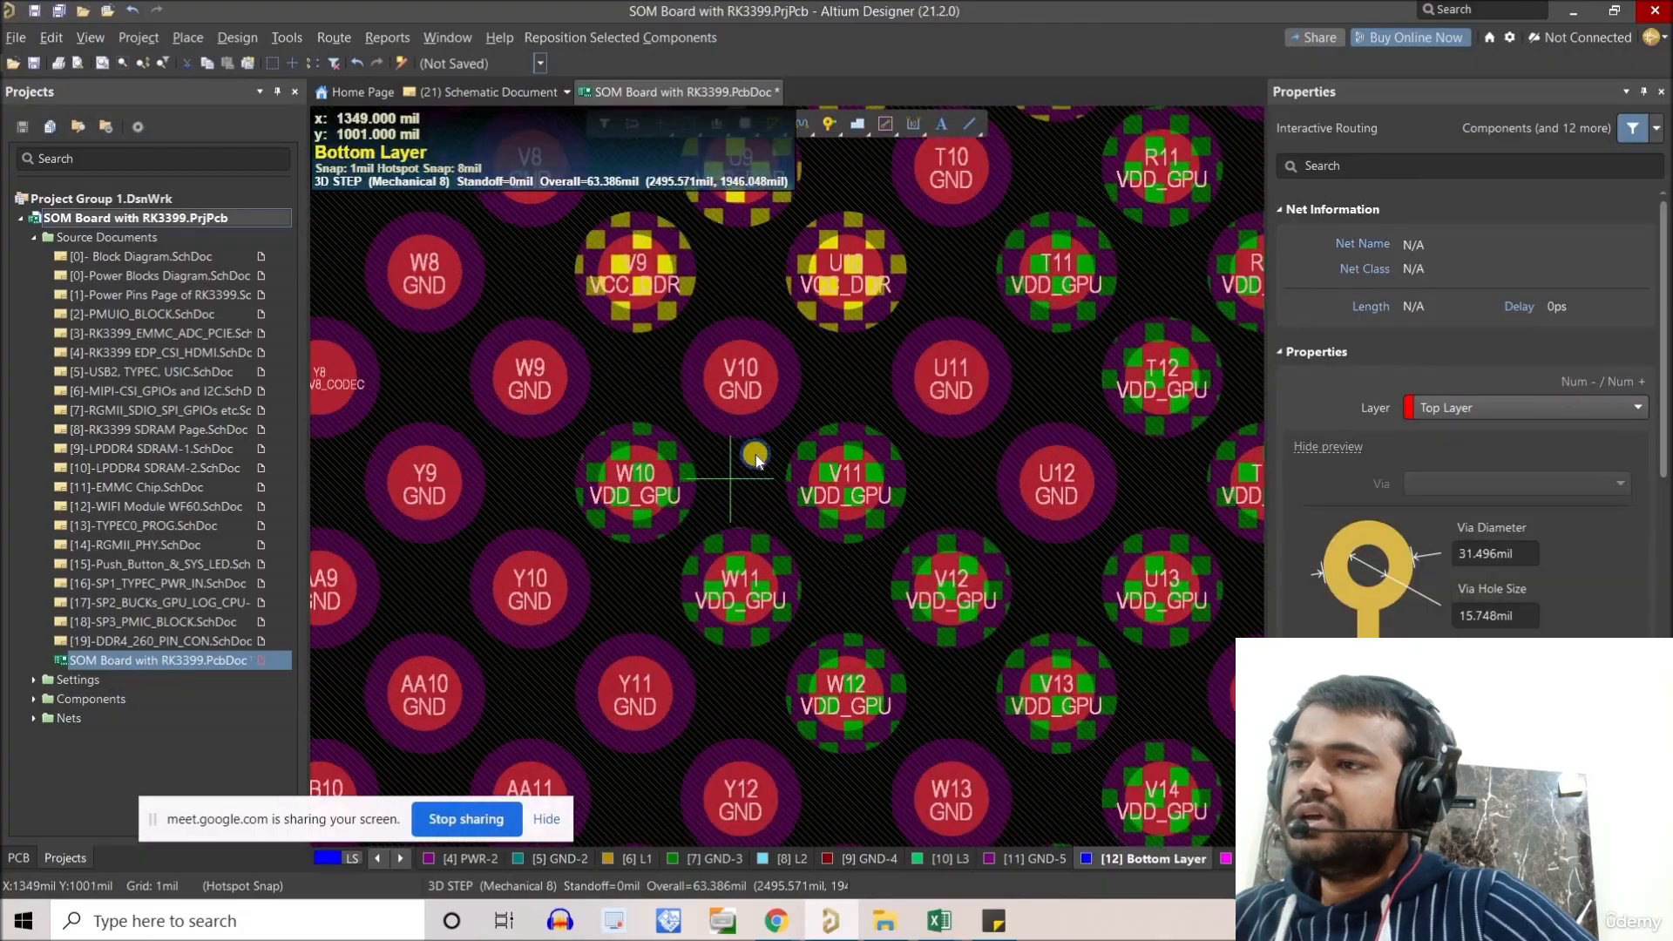
pyautogui.click(857, 127)
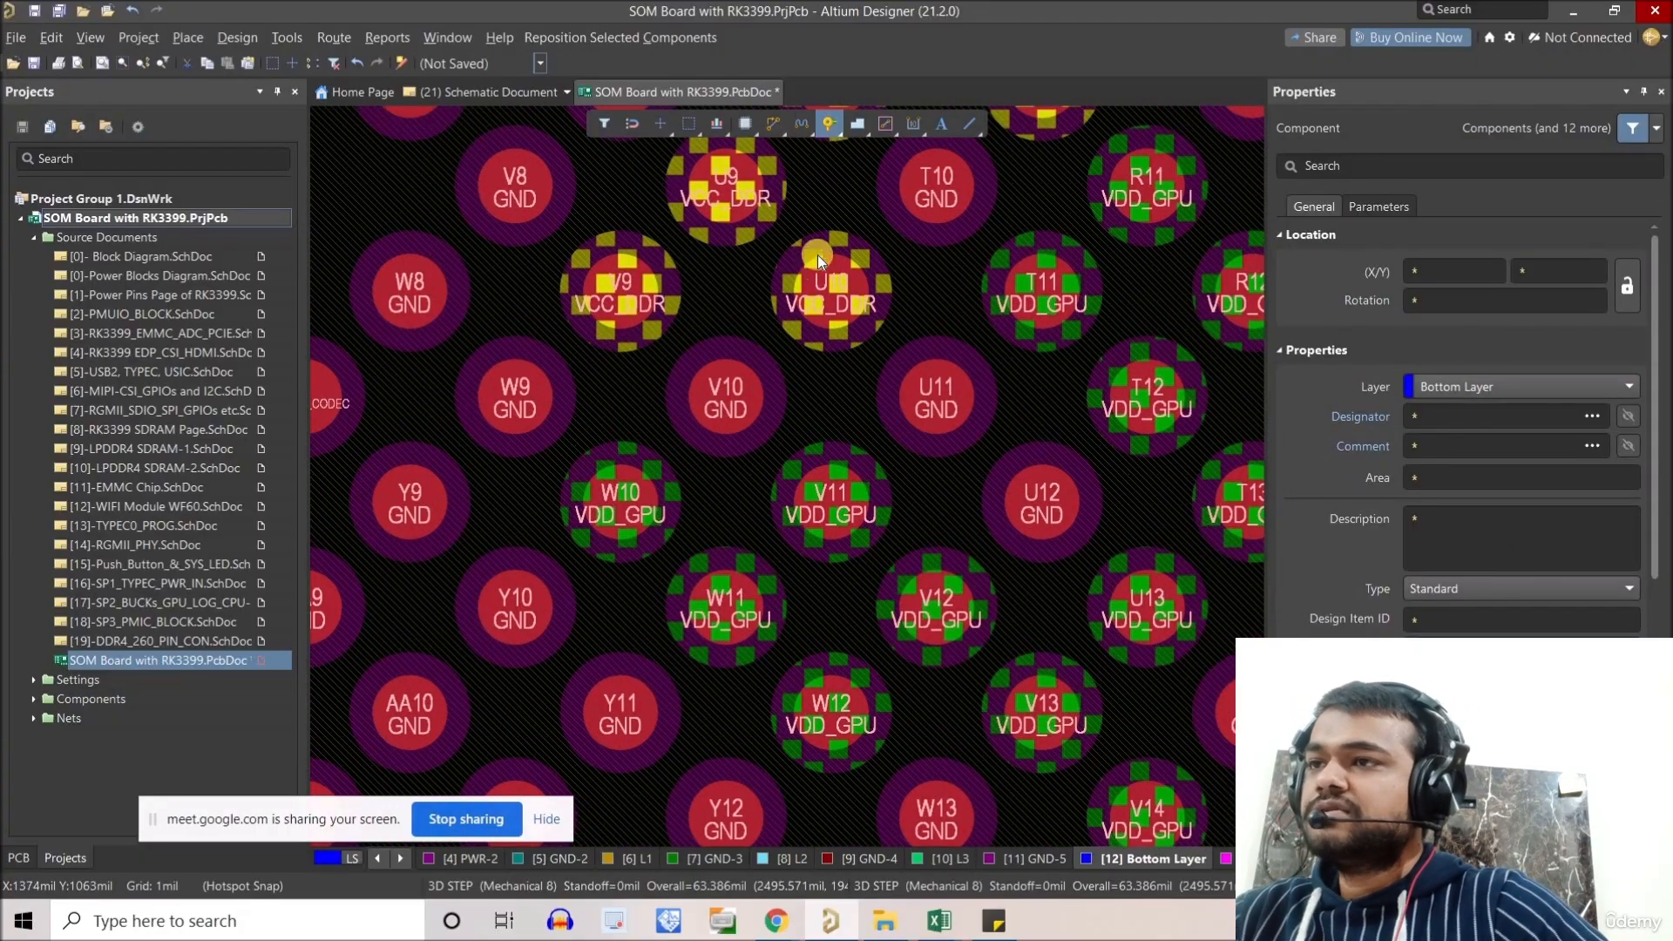
pyautogui.keyDown('ctrl'); pyautogui.scroll(2, 722, 507); pyautogui.keyUp('ctrl')
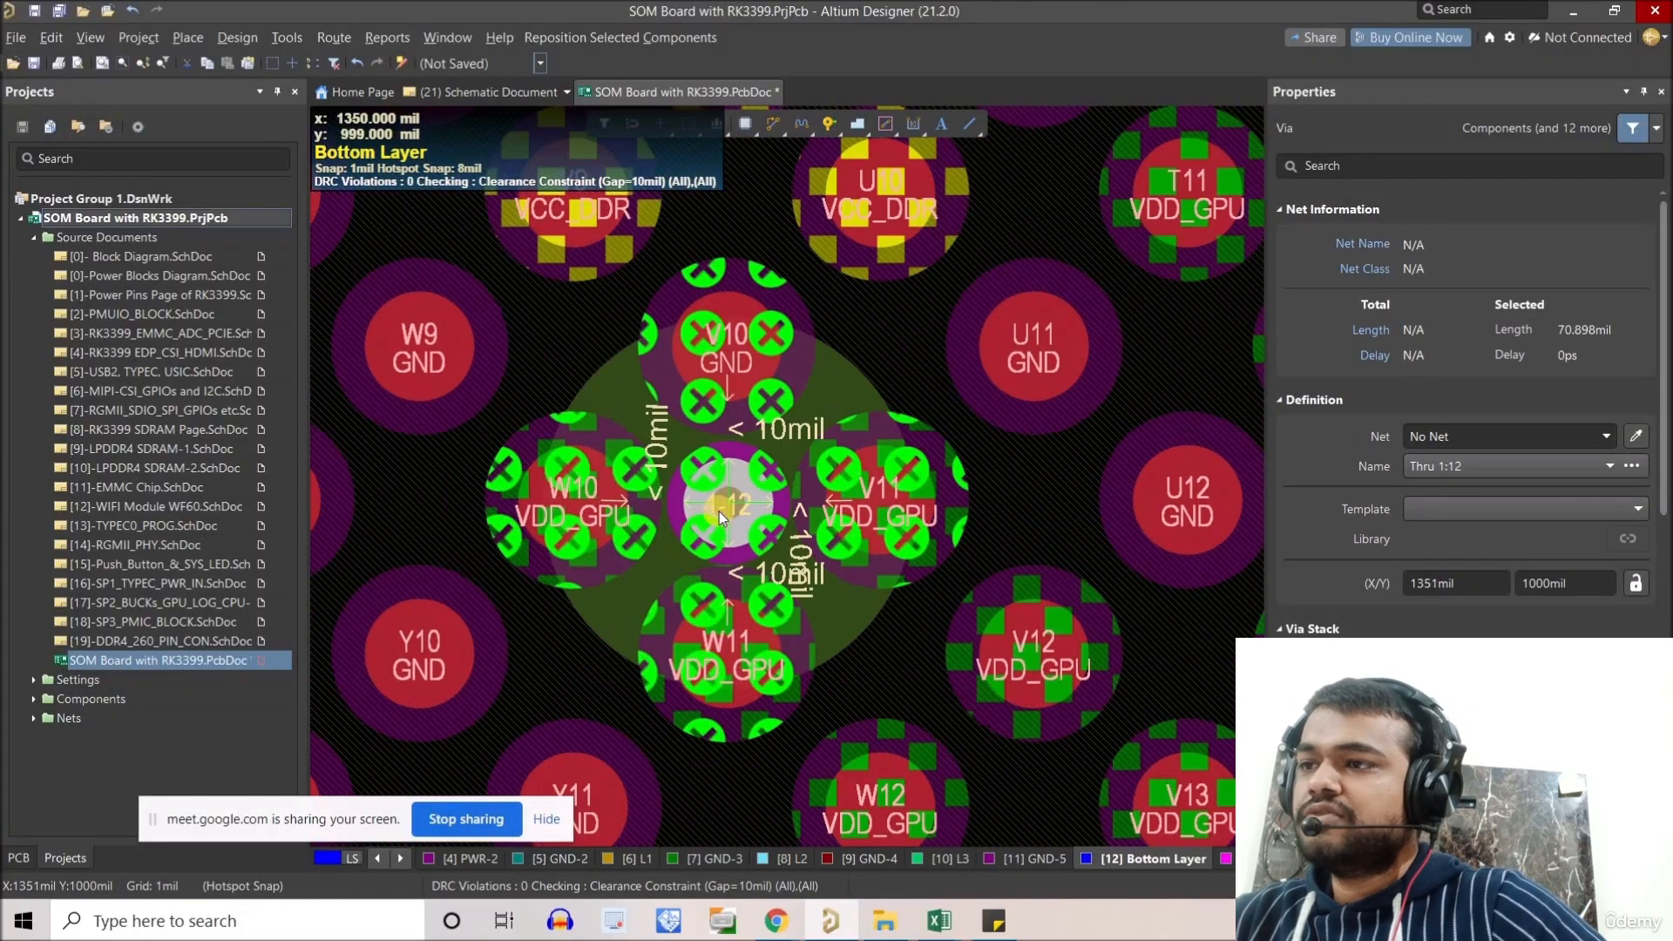
pyautogui.press('Tab')
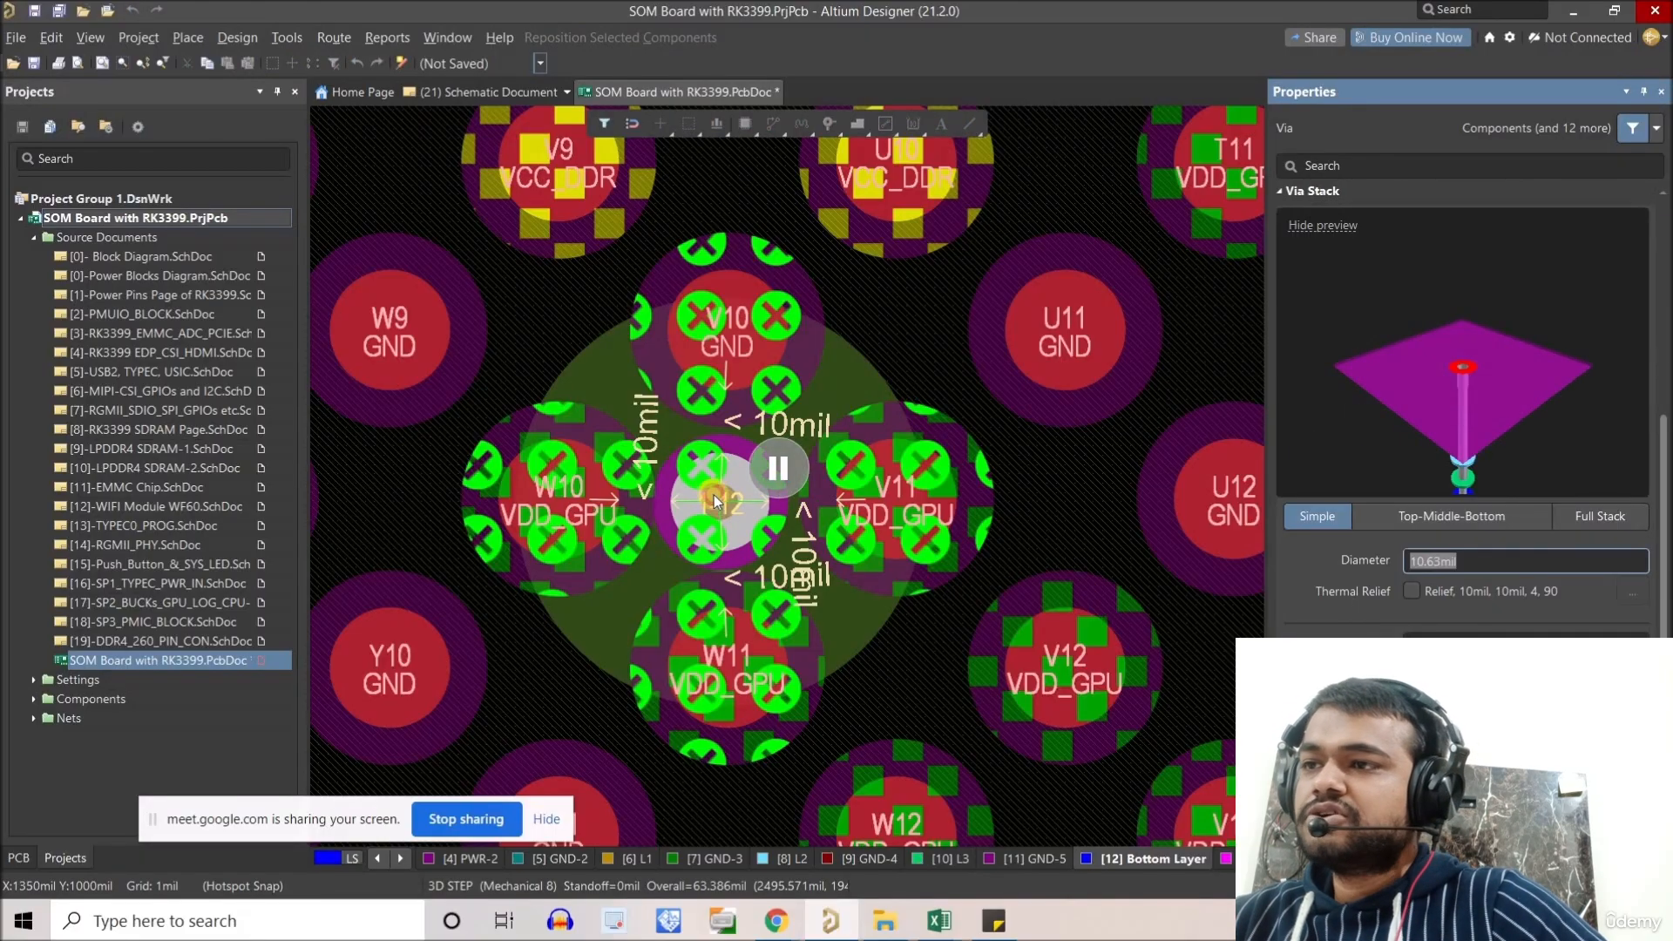
pyautogui.click(779, 470)
pyautogui.press('Escape')
pyautogui.keyDown('ctrl'); pyautogui.scroll(-2, 734, 497); pyautogui.keyUp('ctrl')
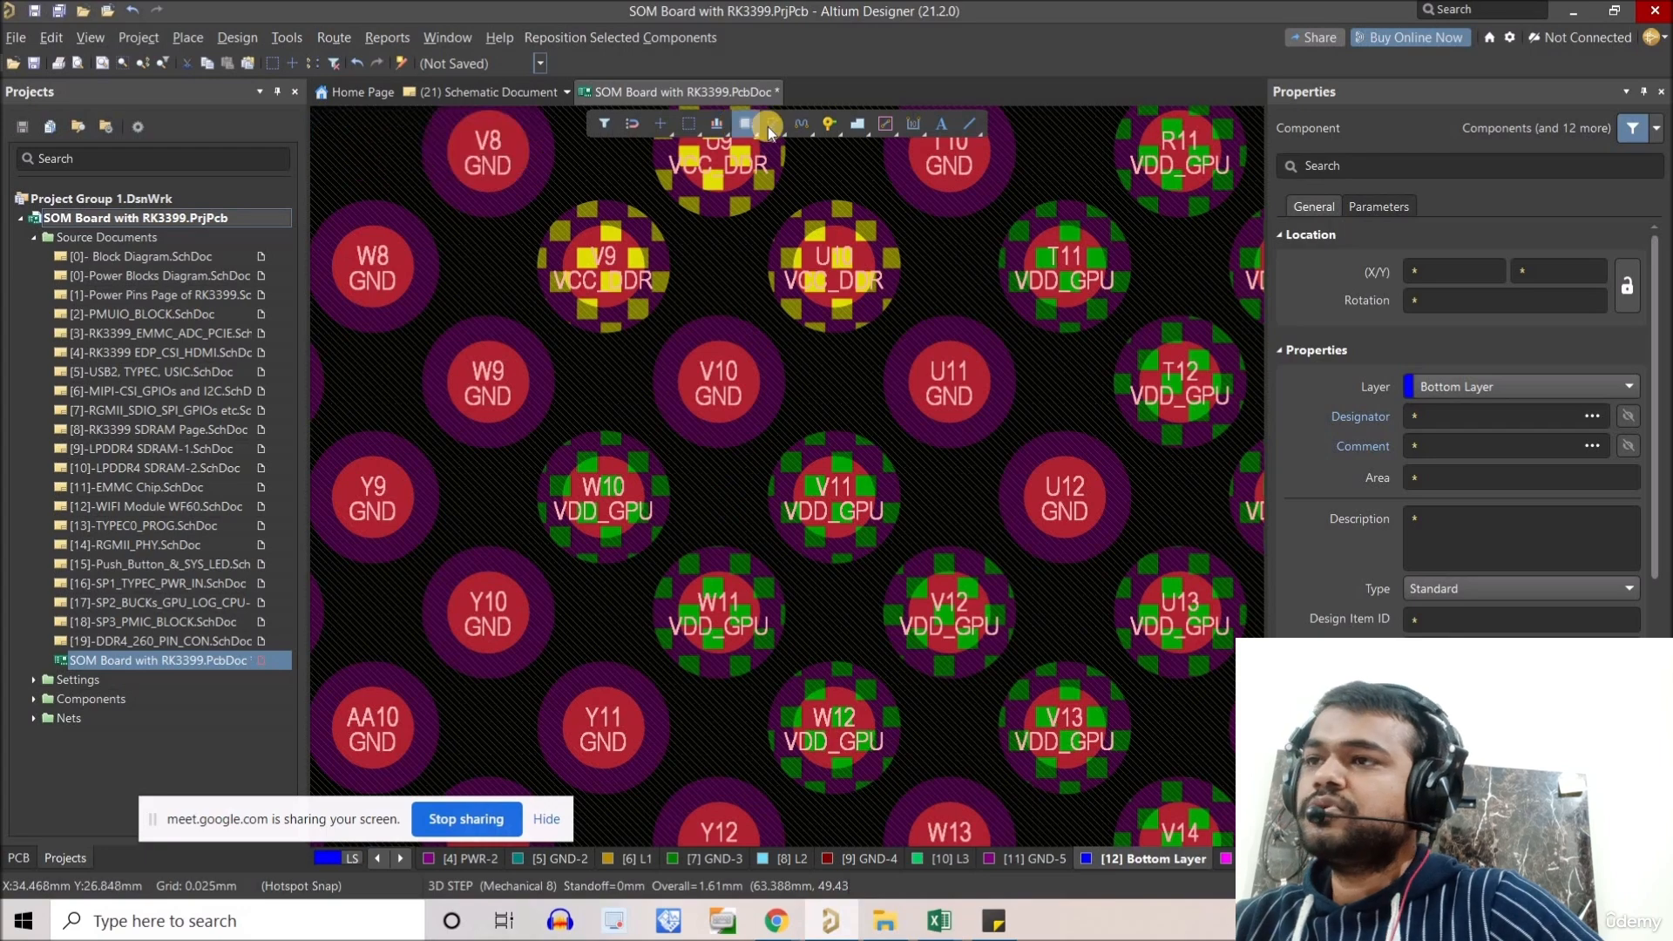
# Place a through via with 0.27 mm diameter and 0.1 mm hole centred between balls V10, W10, V11 and W11.
pyautogui.click(823, 133)
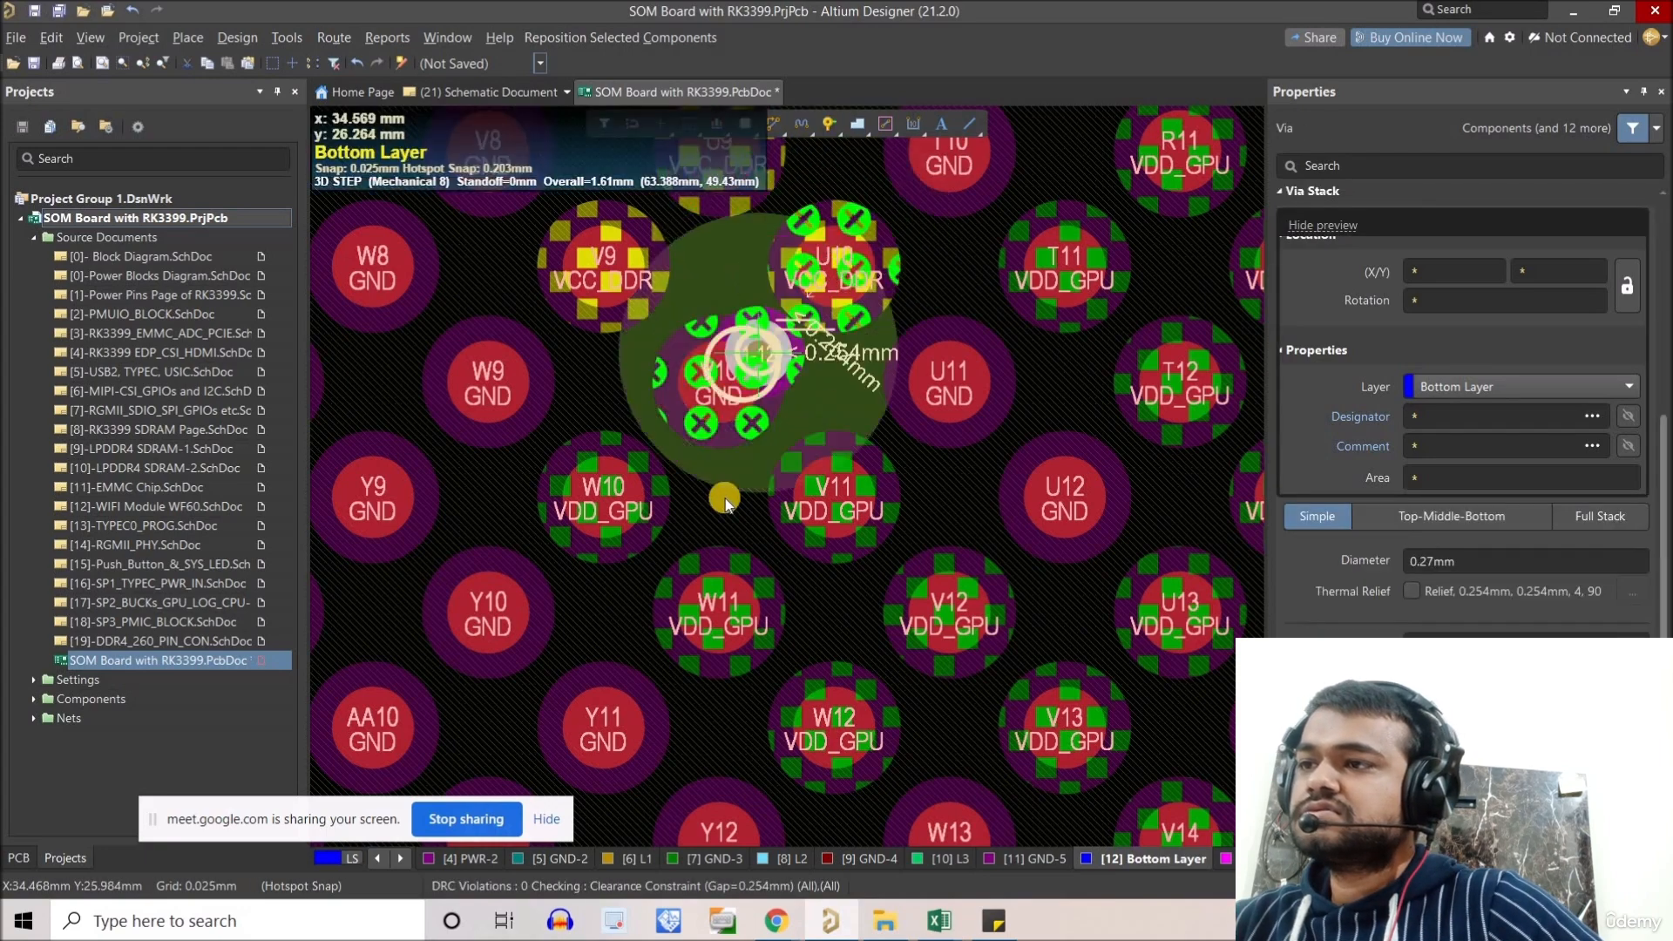
pyautogui.keyDown('ctrl'); pyautogui.scroll(1, 725, 498); pyautogui.keyUp('ctrl')
pyautogui.press('Tab')
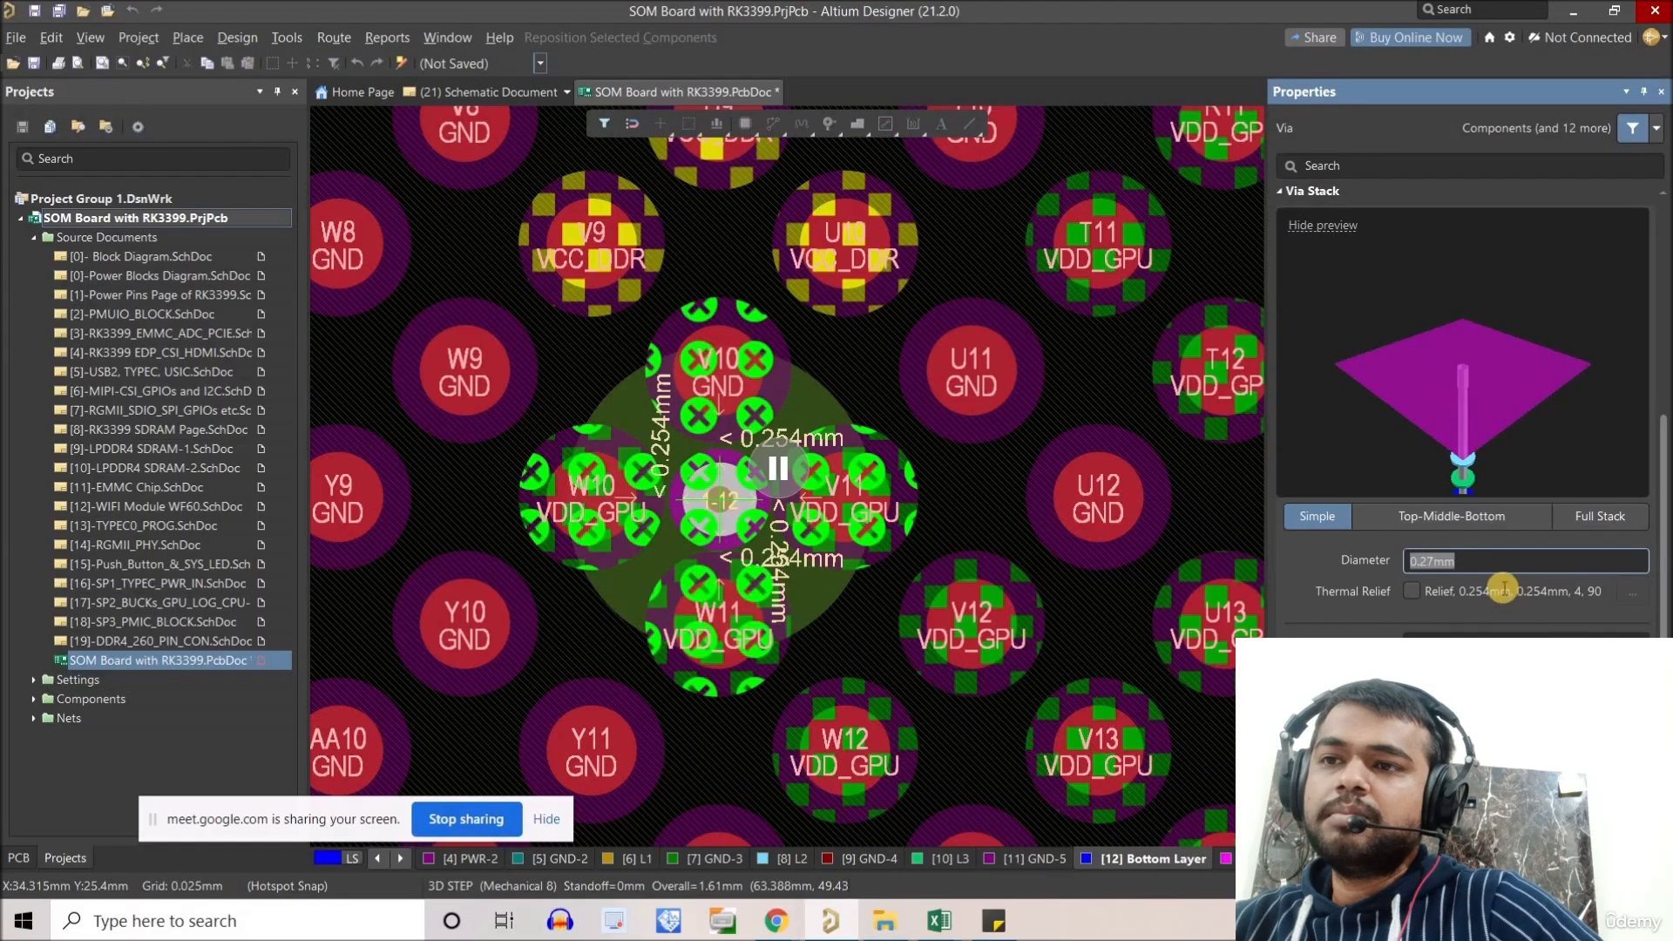
pyautogui.scroll(-3, 1470, 488)
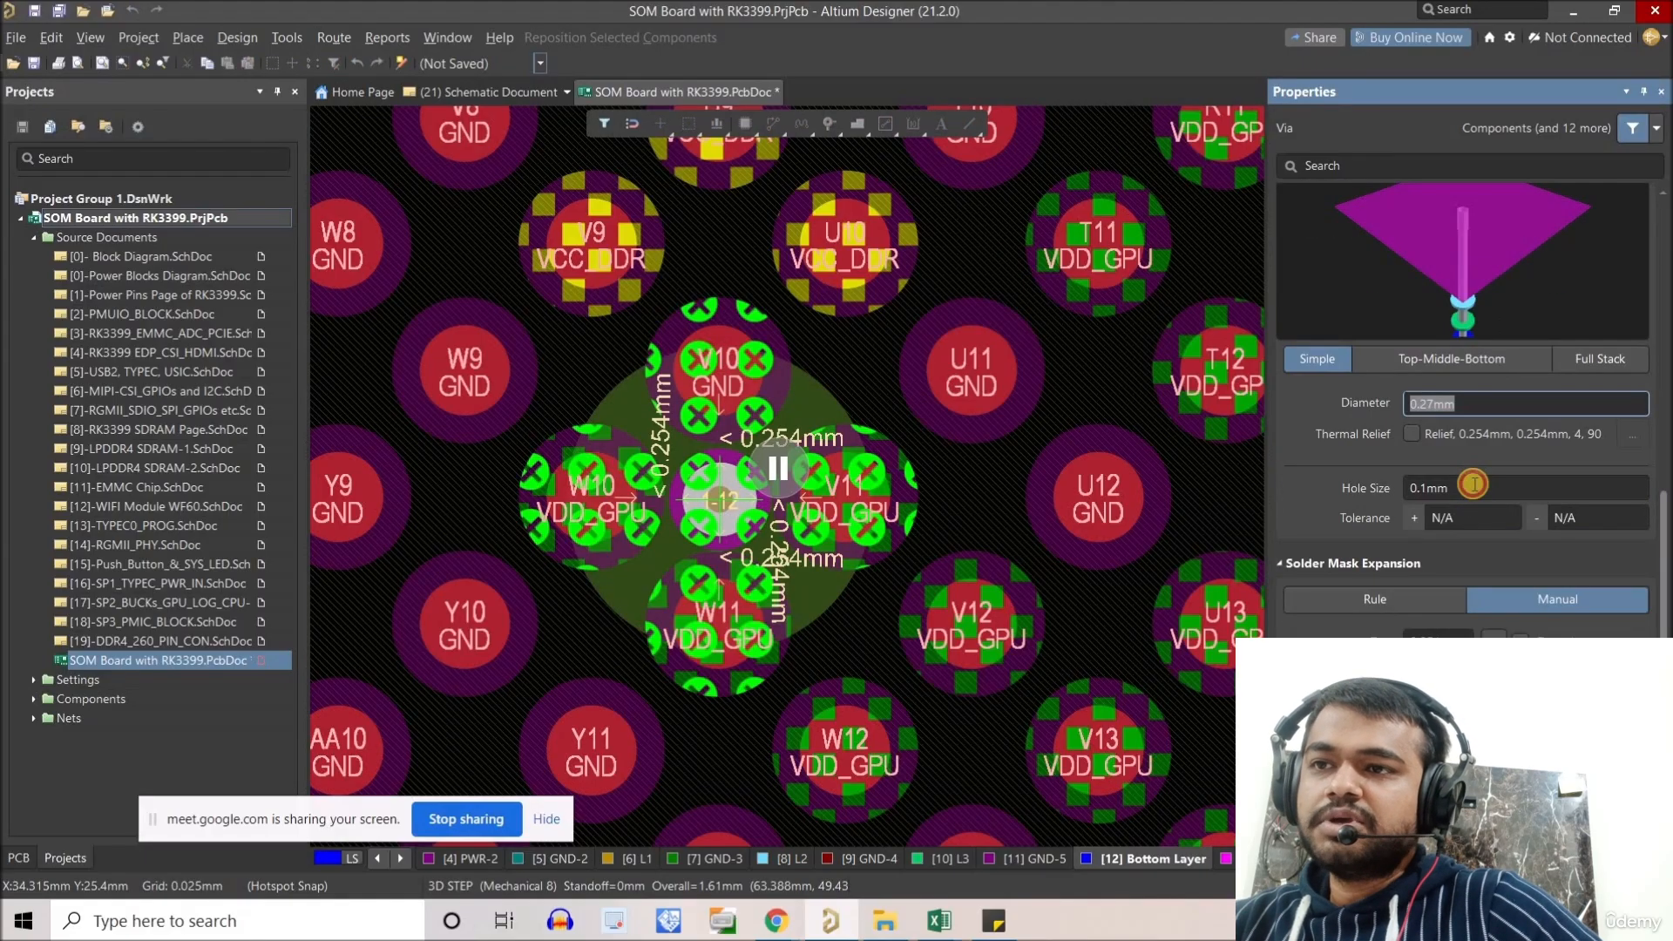
pyautogui.press('Tab')
pyautogui.click(1489, 400)
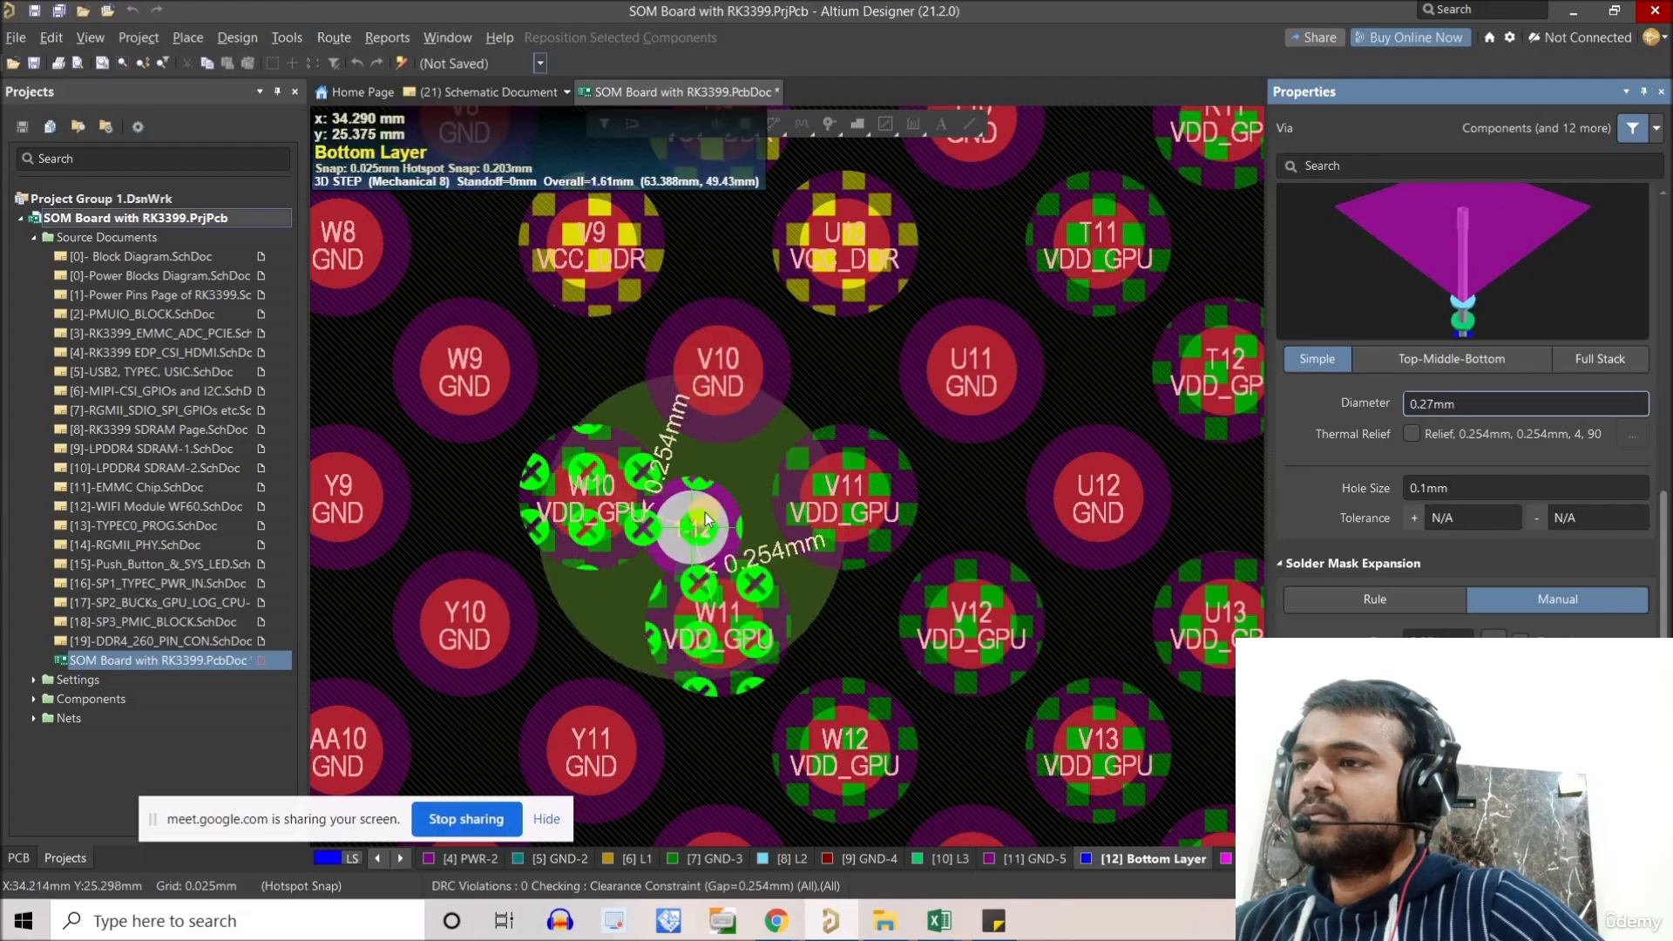
pyautogui.keyDown('ctrl'); pyautogui.scroll(5, 734, 488); pyautogui.keyUp('ctrl')
pyautogui.keyDown('ctrl'); pyautogui.scroll(1, 748, 463); pyautogui.keyUp('ctrl')
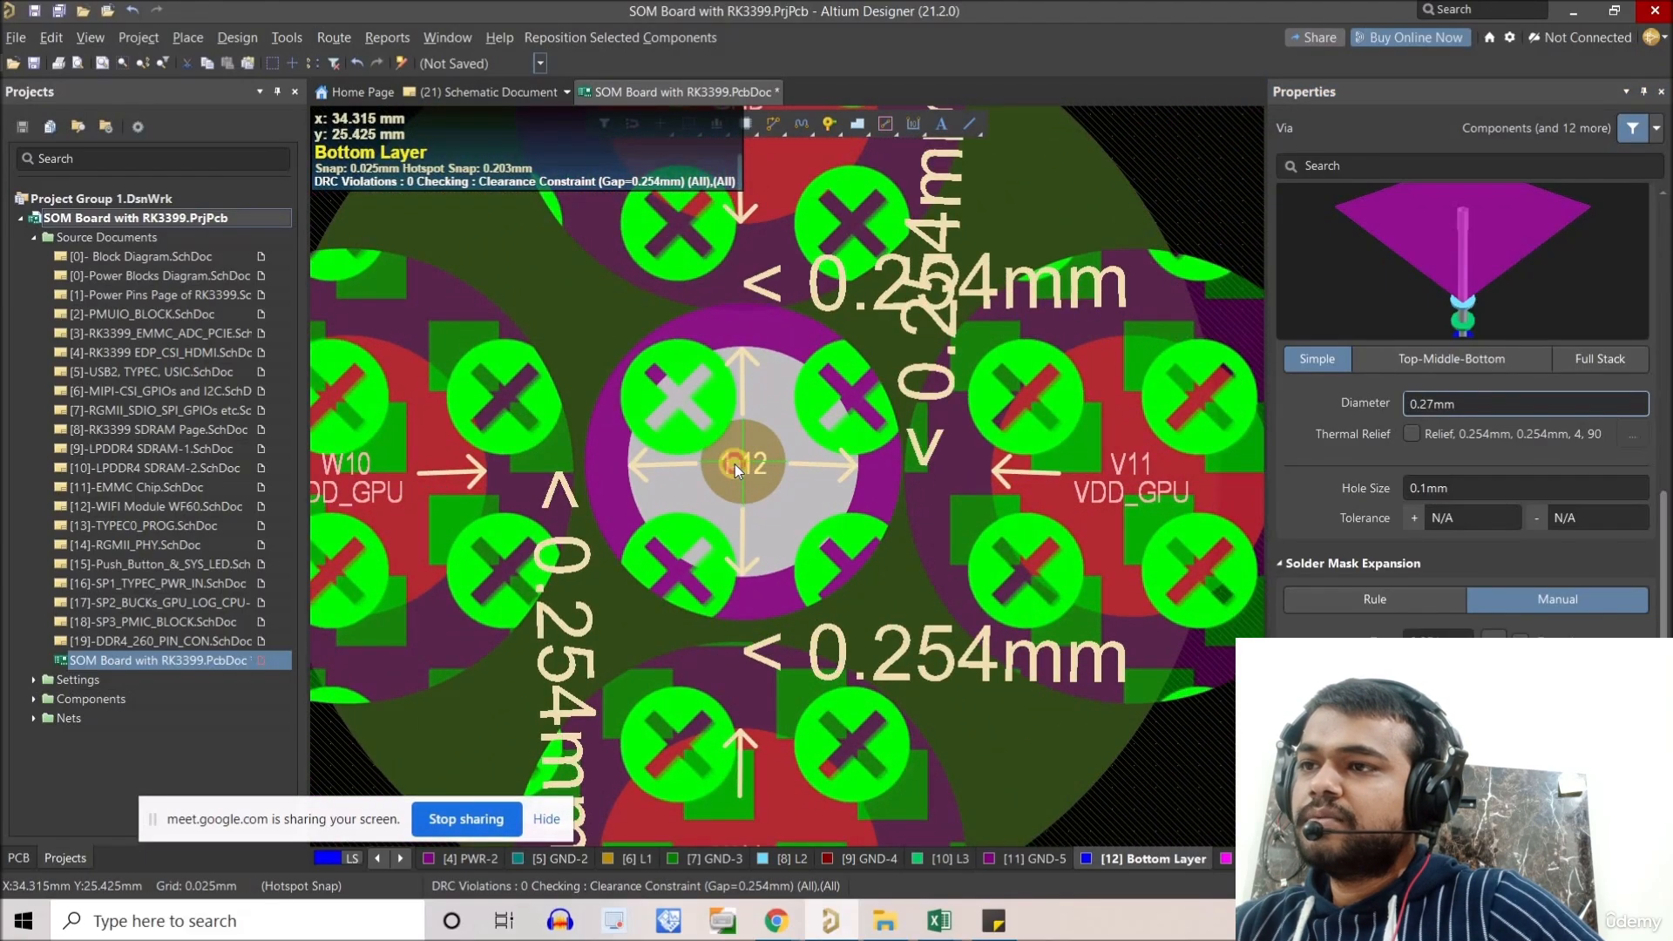
pyautogui.keyDown('ctrl'); pyautogui.scroll(-3, 734, 464); pyautogui.keyUp('ctrl')
pyautogui.keyDown('ctrl'); pyautogui.scroll(-3, 745, 474); pyautogui.keyUp('ctrl')
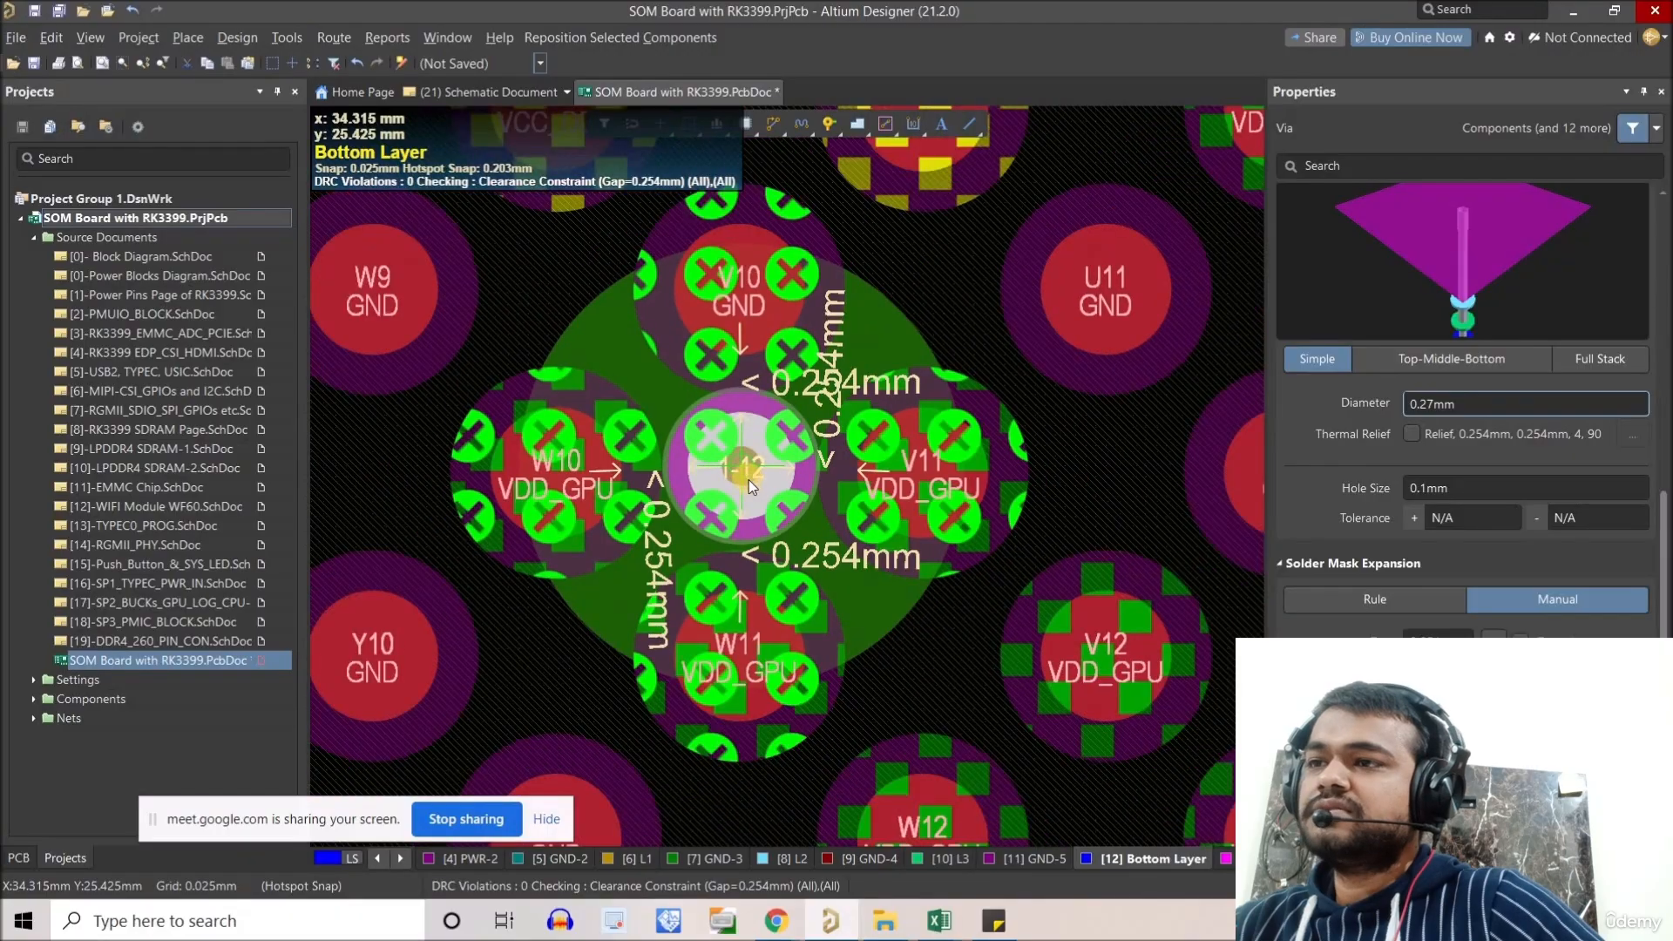
pyautogui.moveTo(745, 474); pyautogui.dragTo(697, 560)
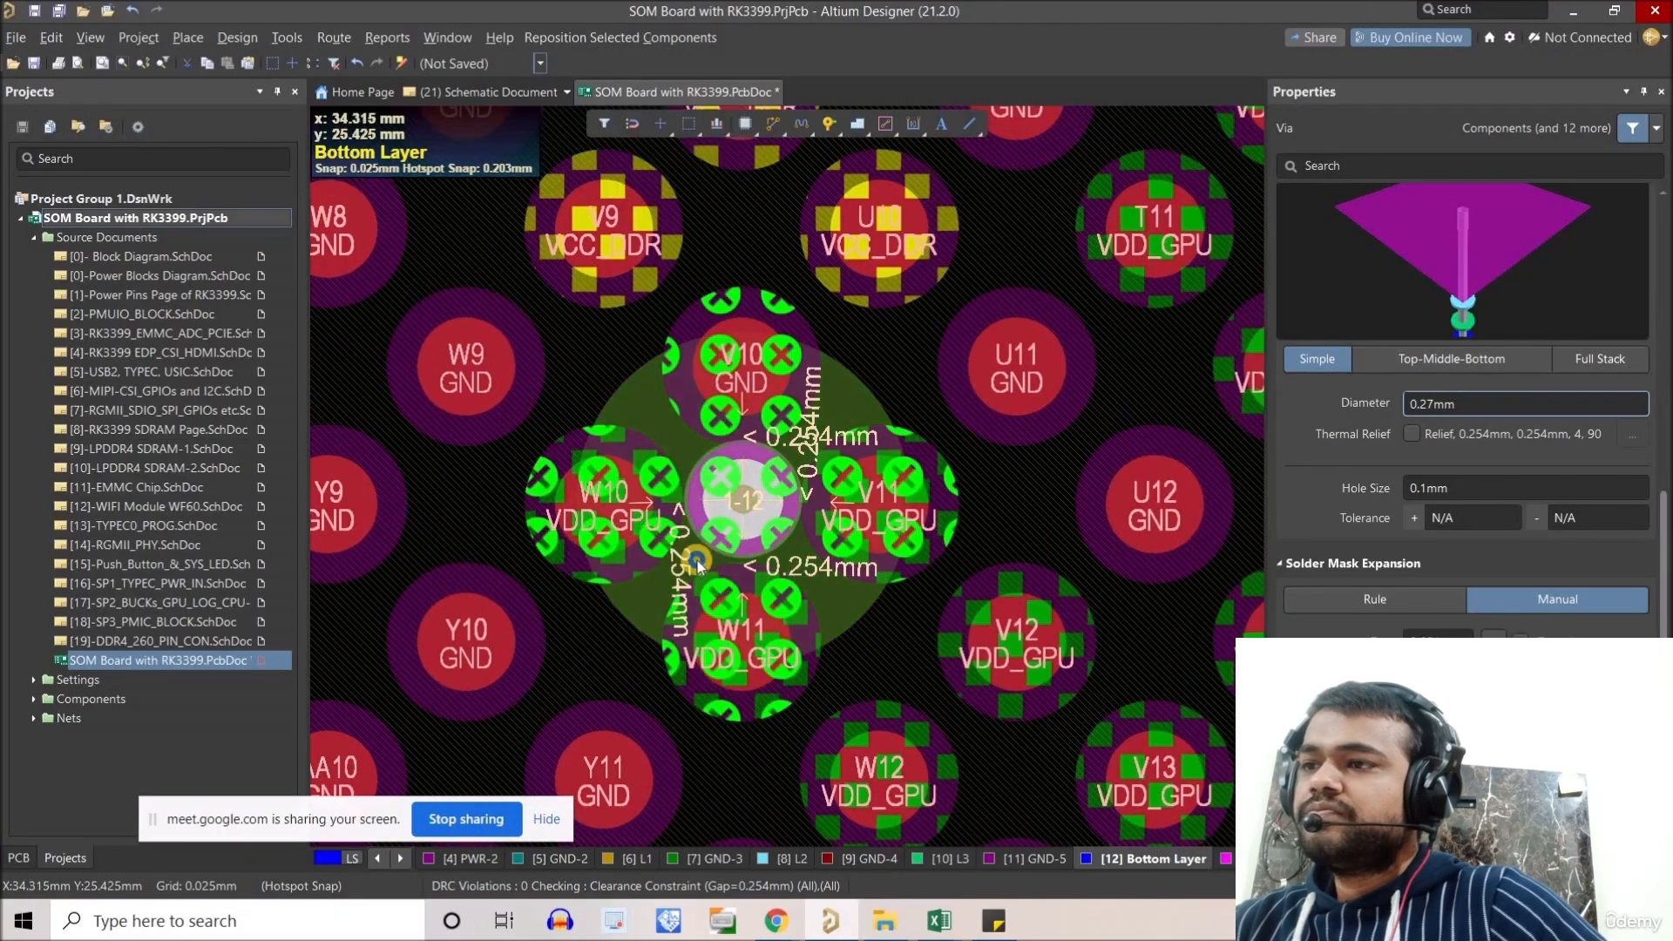
pyautogui.keyDown('ctrl'); pyautogui.scroll(-2, 803, 526); pyautogui.keyUp('ctrl')
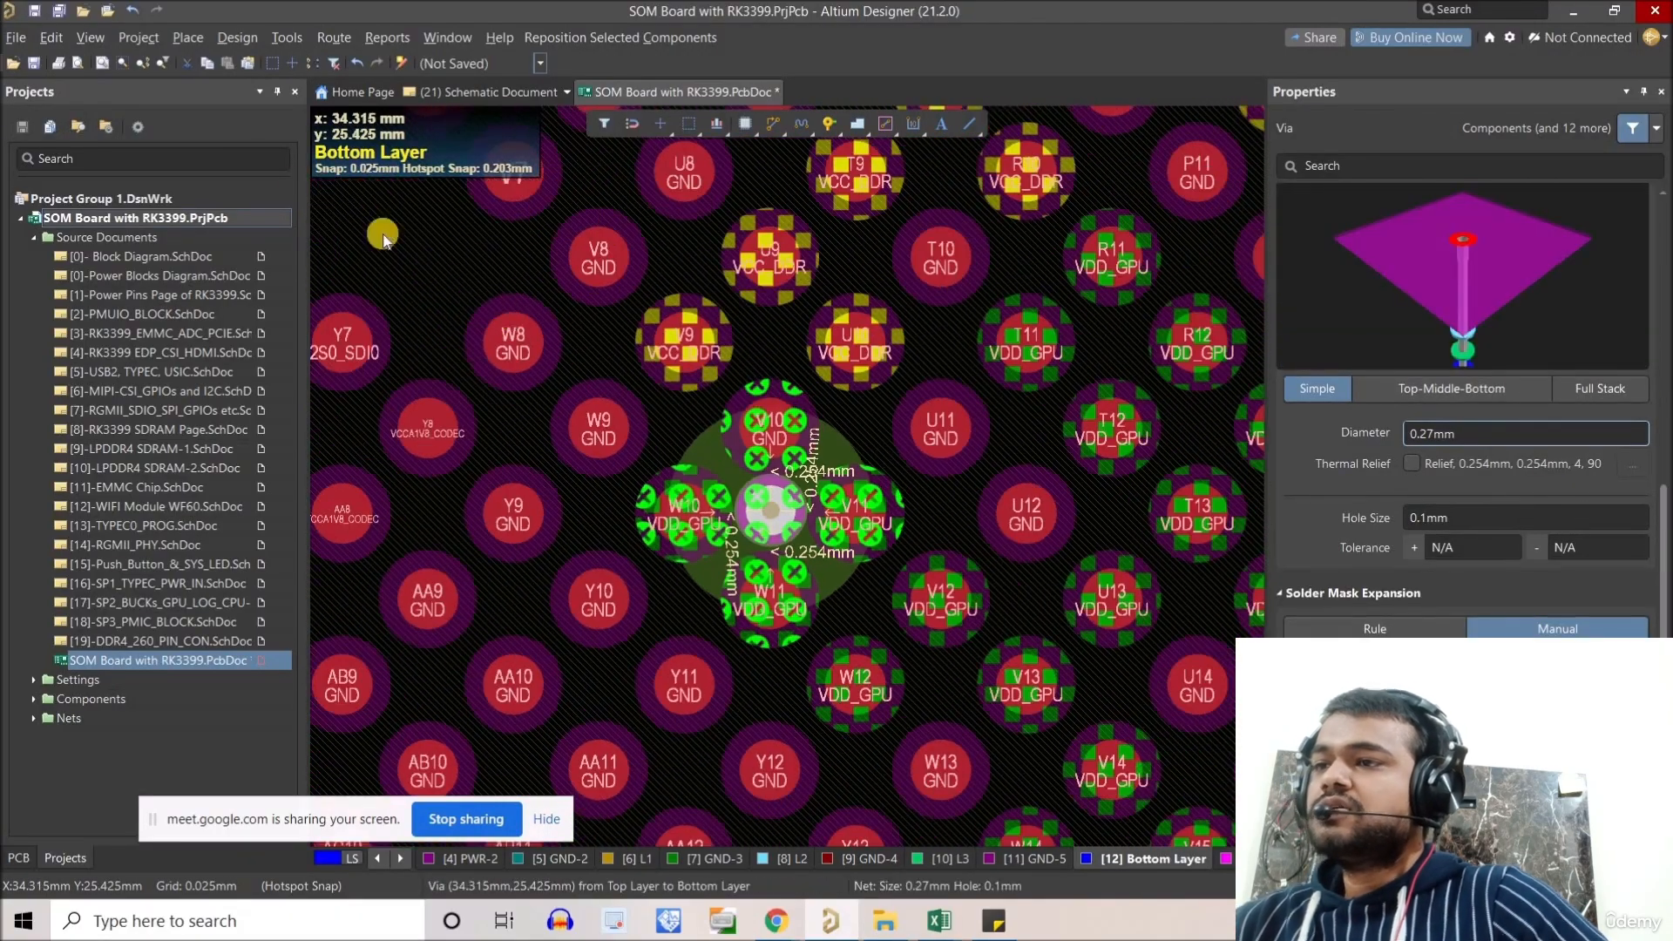
# Set the minimum clearance in the Clearance design rule to 0.1 mm and apply it.
pyautogui.click(237, 38)
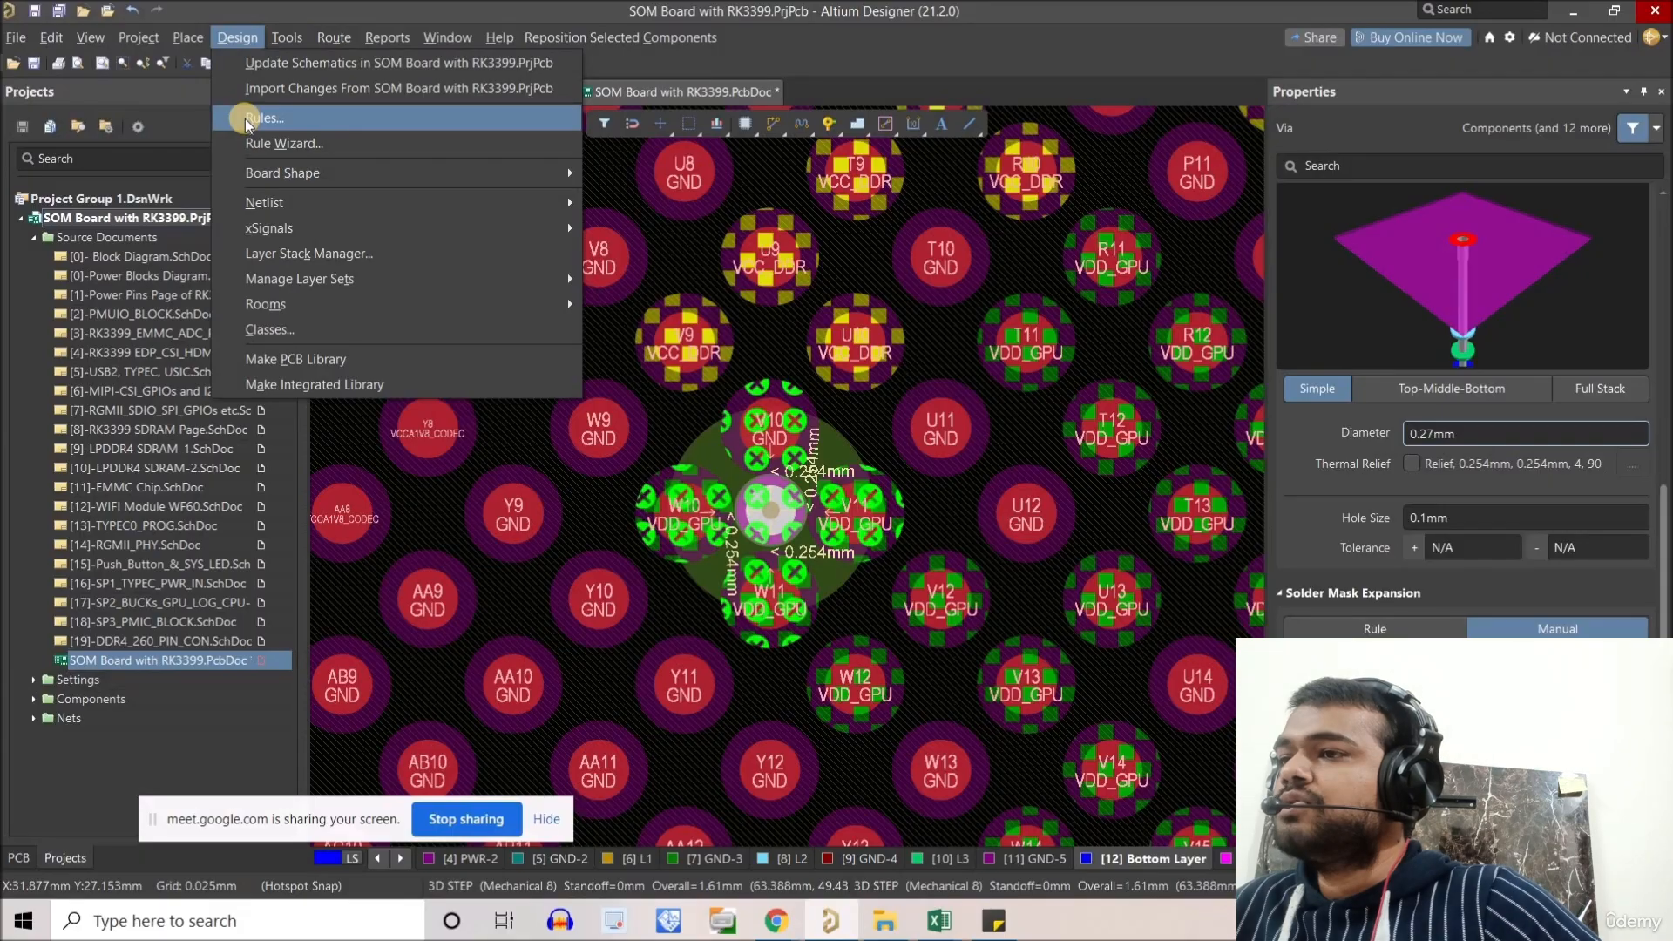
pyautogui.click(244, 122)
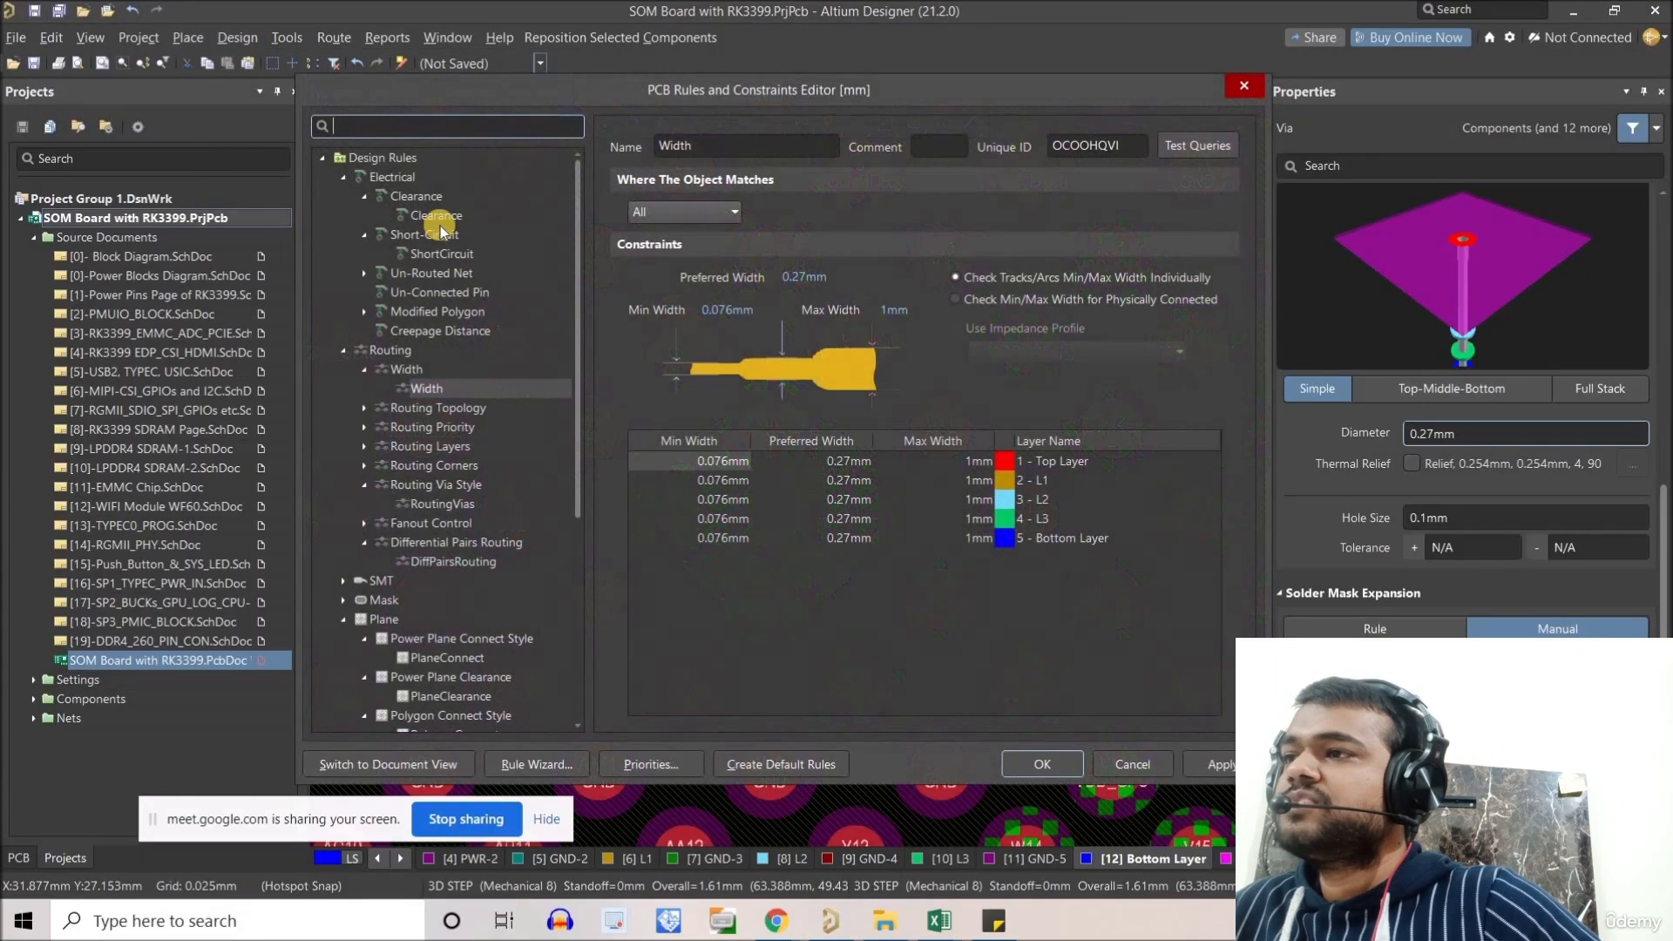
pyautogui.click(814, 366)
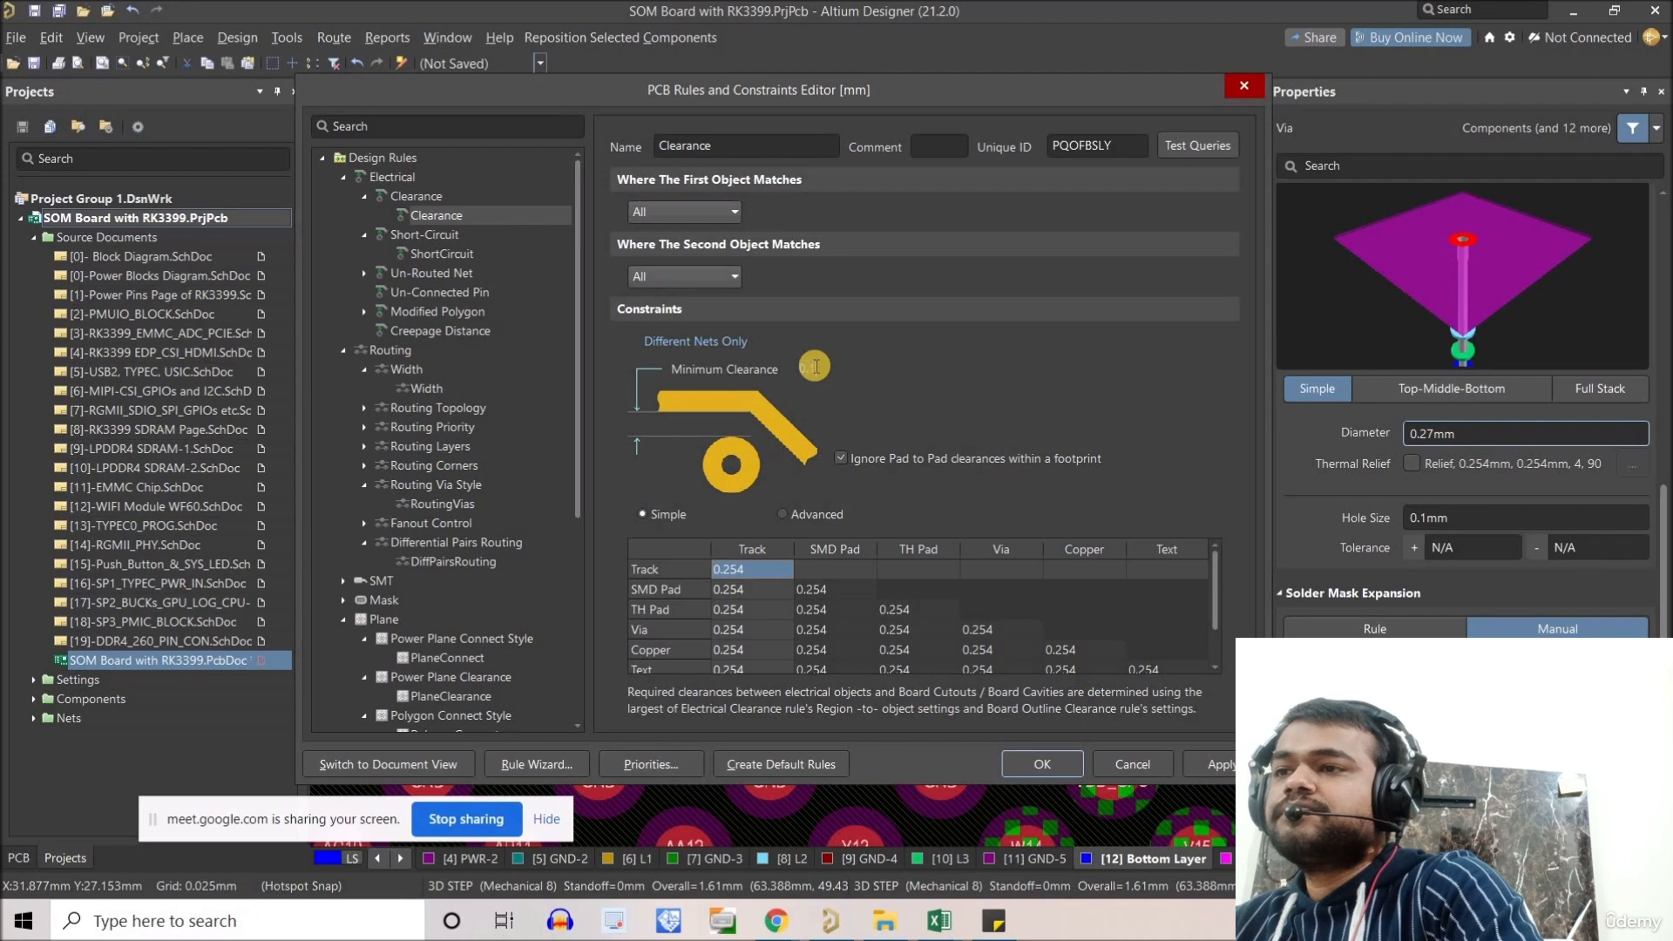
pyautogui.write('0.1mm')
pyautogui.press('Return')
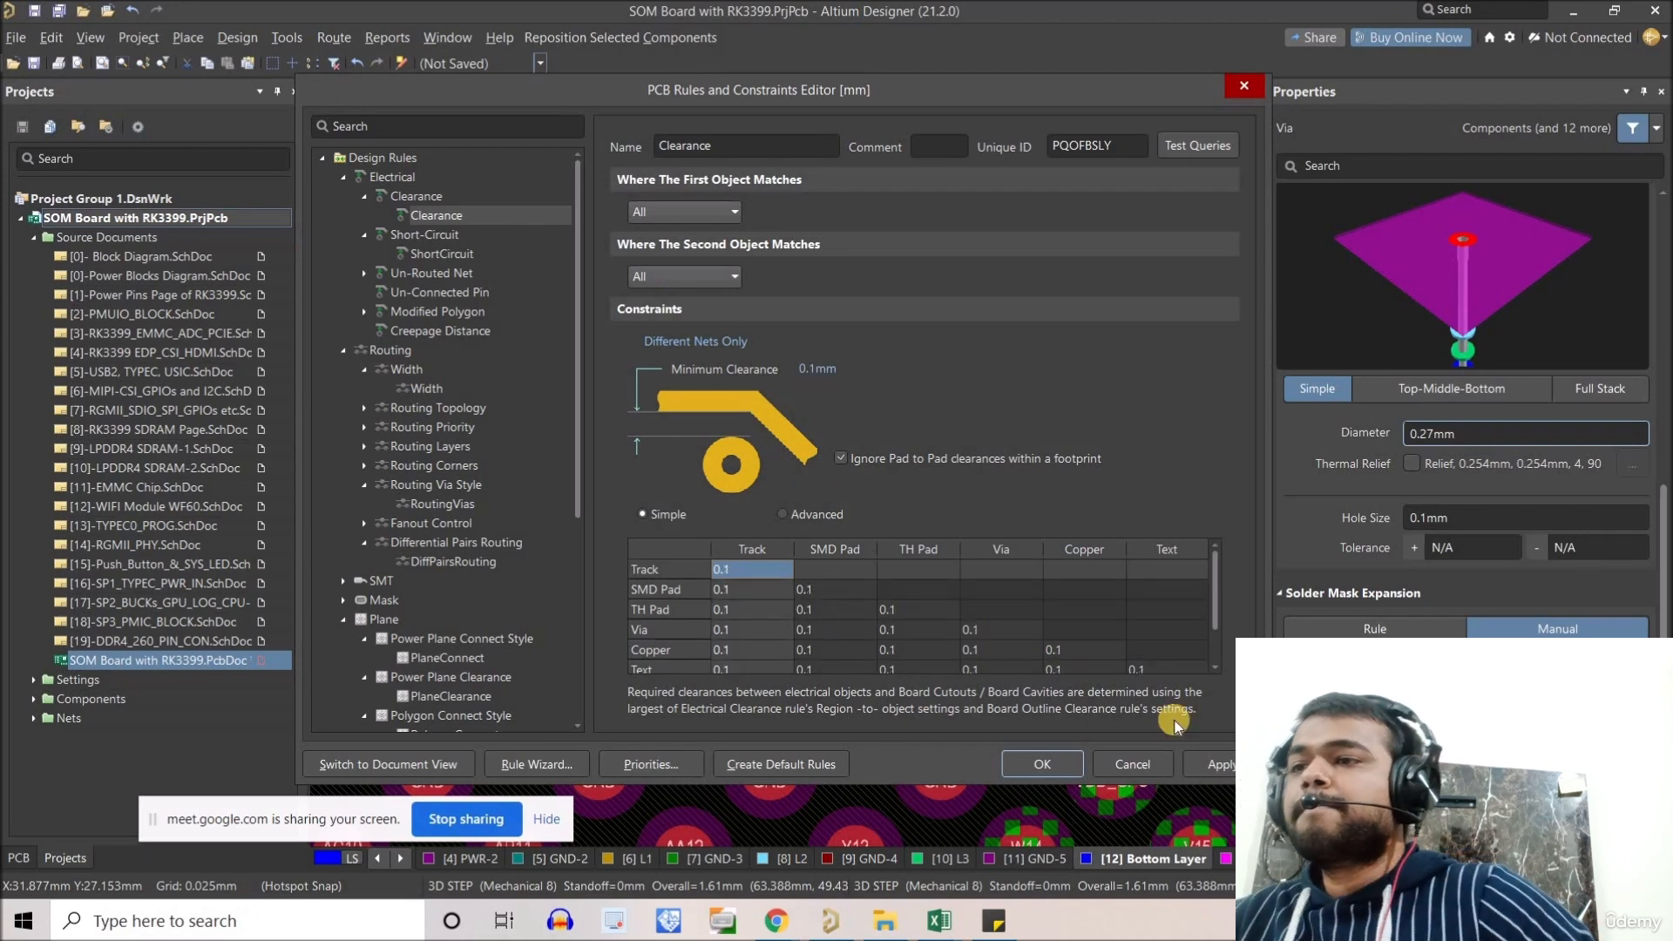
pyautogui.click(1000, 776)
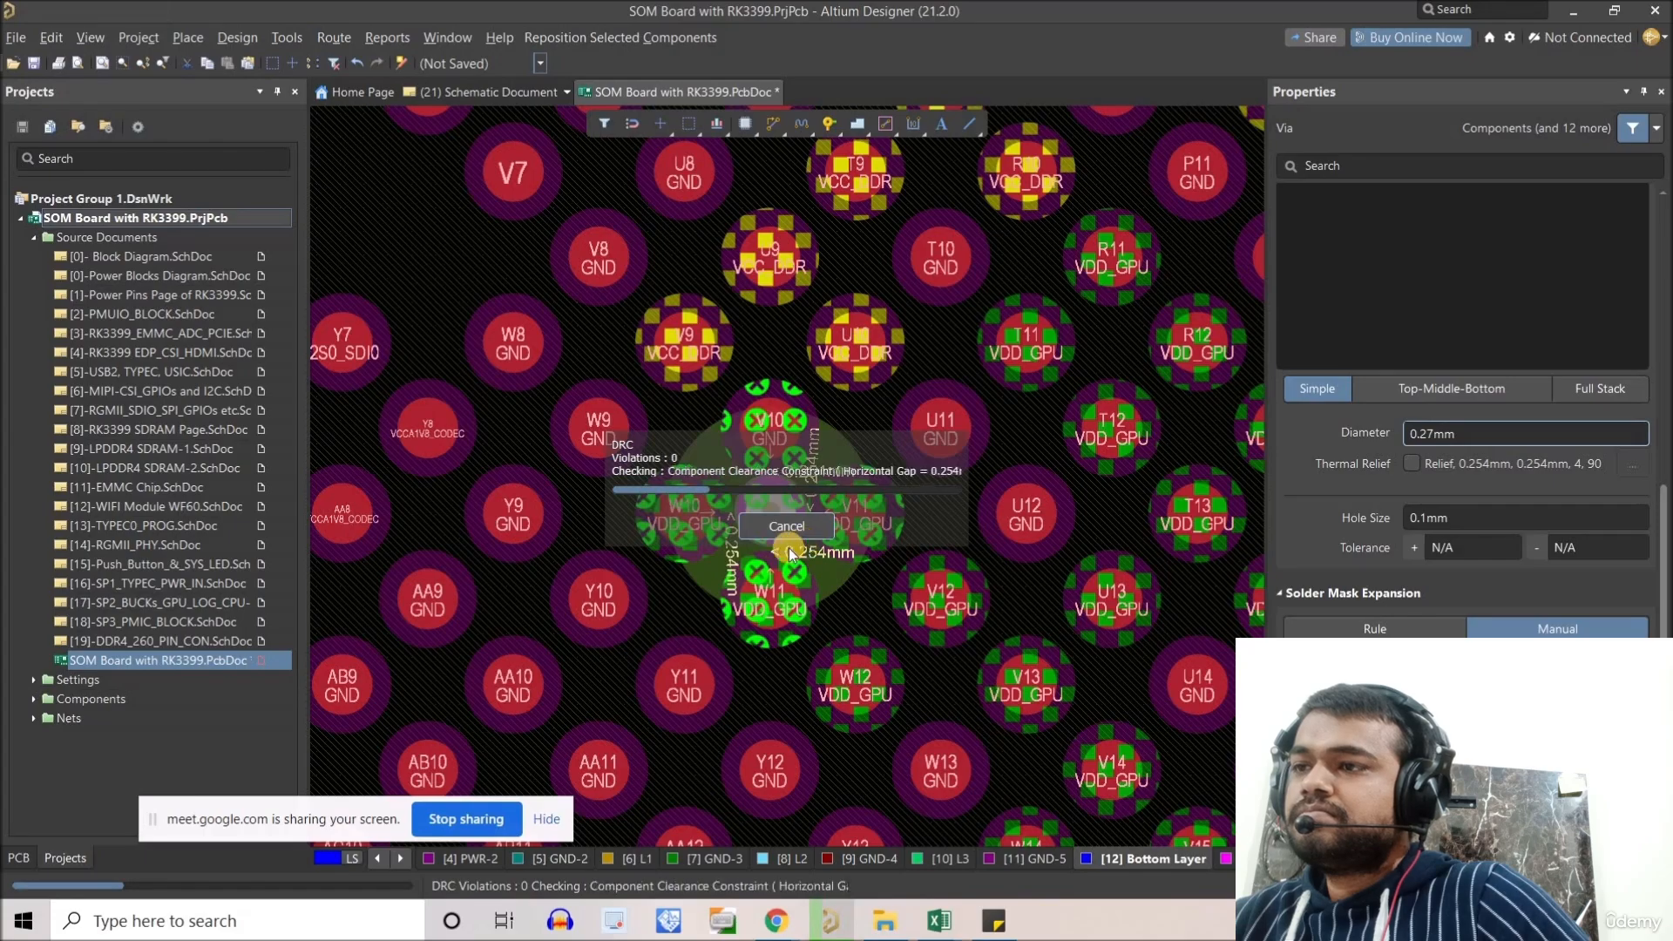
# Copy the VDD_GPU net from pad W10 and assign it to the new via beside it.
pyautogui.keyDown('ctrl'); pyautogui.scroll(1, 772, 523); pyautogui.keyUp('ctrl')
pyautogui.keyDown('ctrl'); pyautogui.scroll(1, 766, 513); pyautogui.keyUp('ctrl')
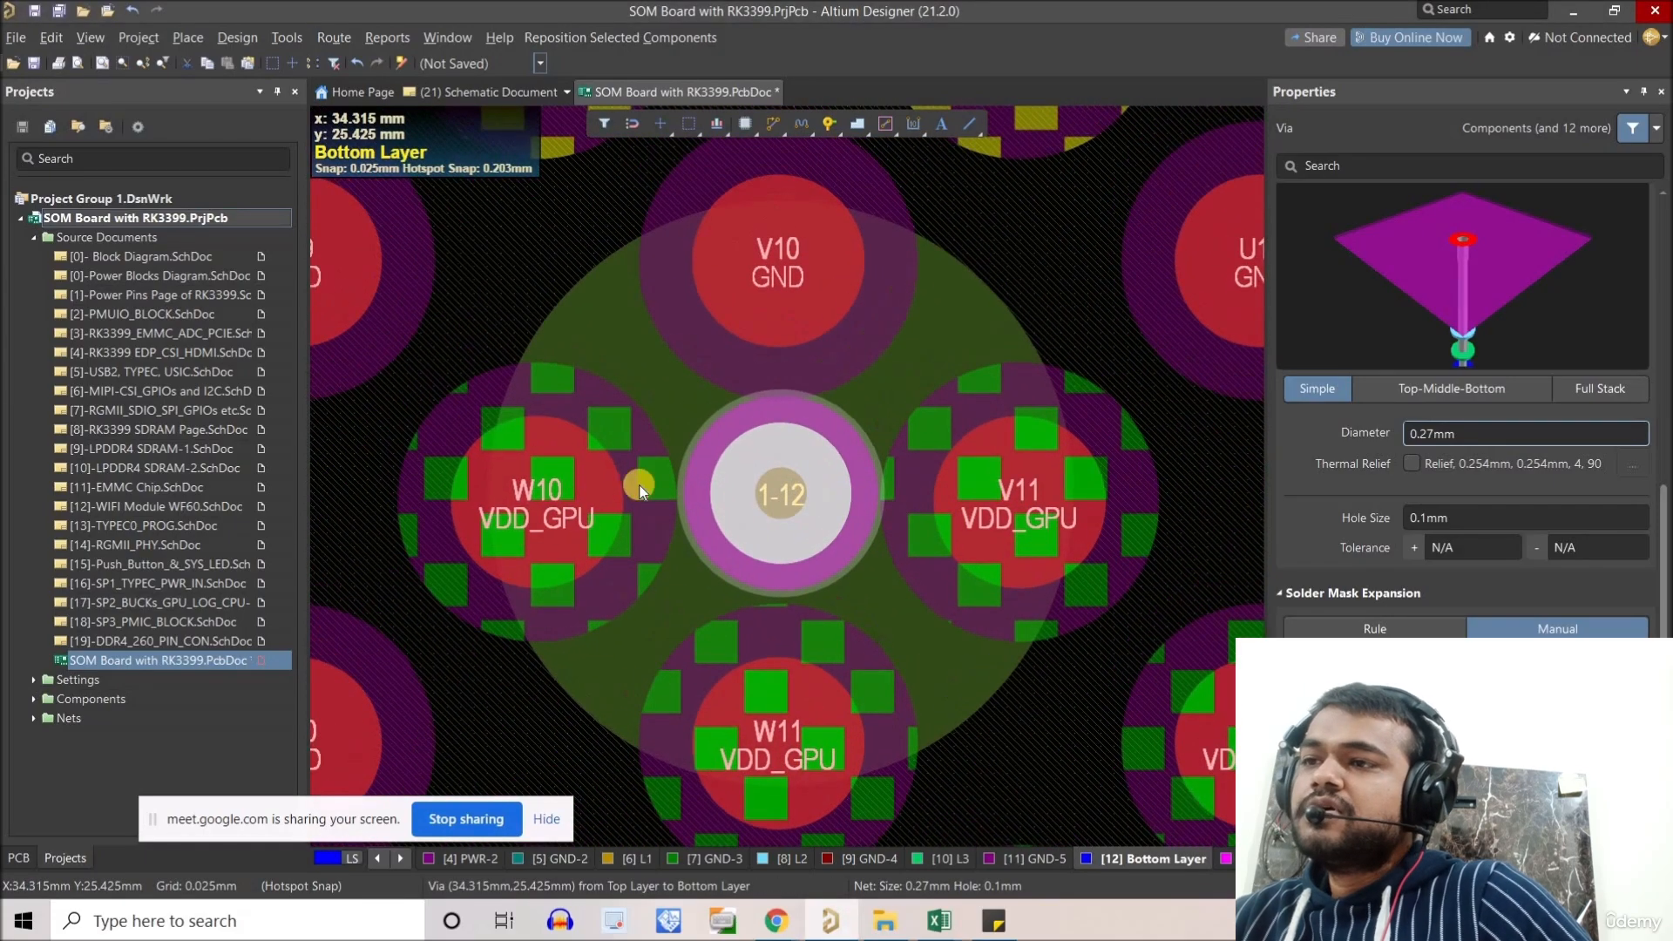
pyautogui.keyDown('ctrl'); pyautogui.scroll(1, 578, 504); pyautogui.keyUp('ctrl')
pyautogui.click(579, 504)
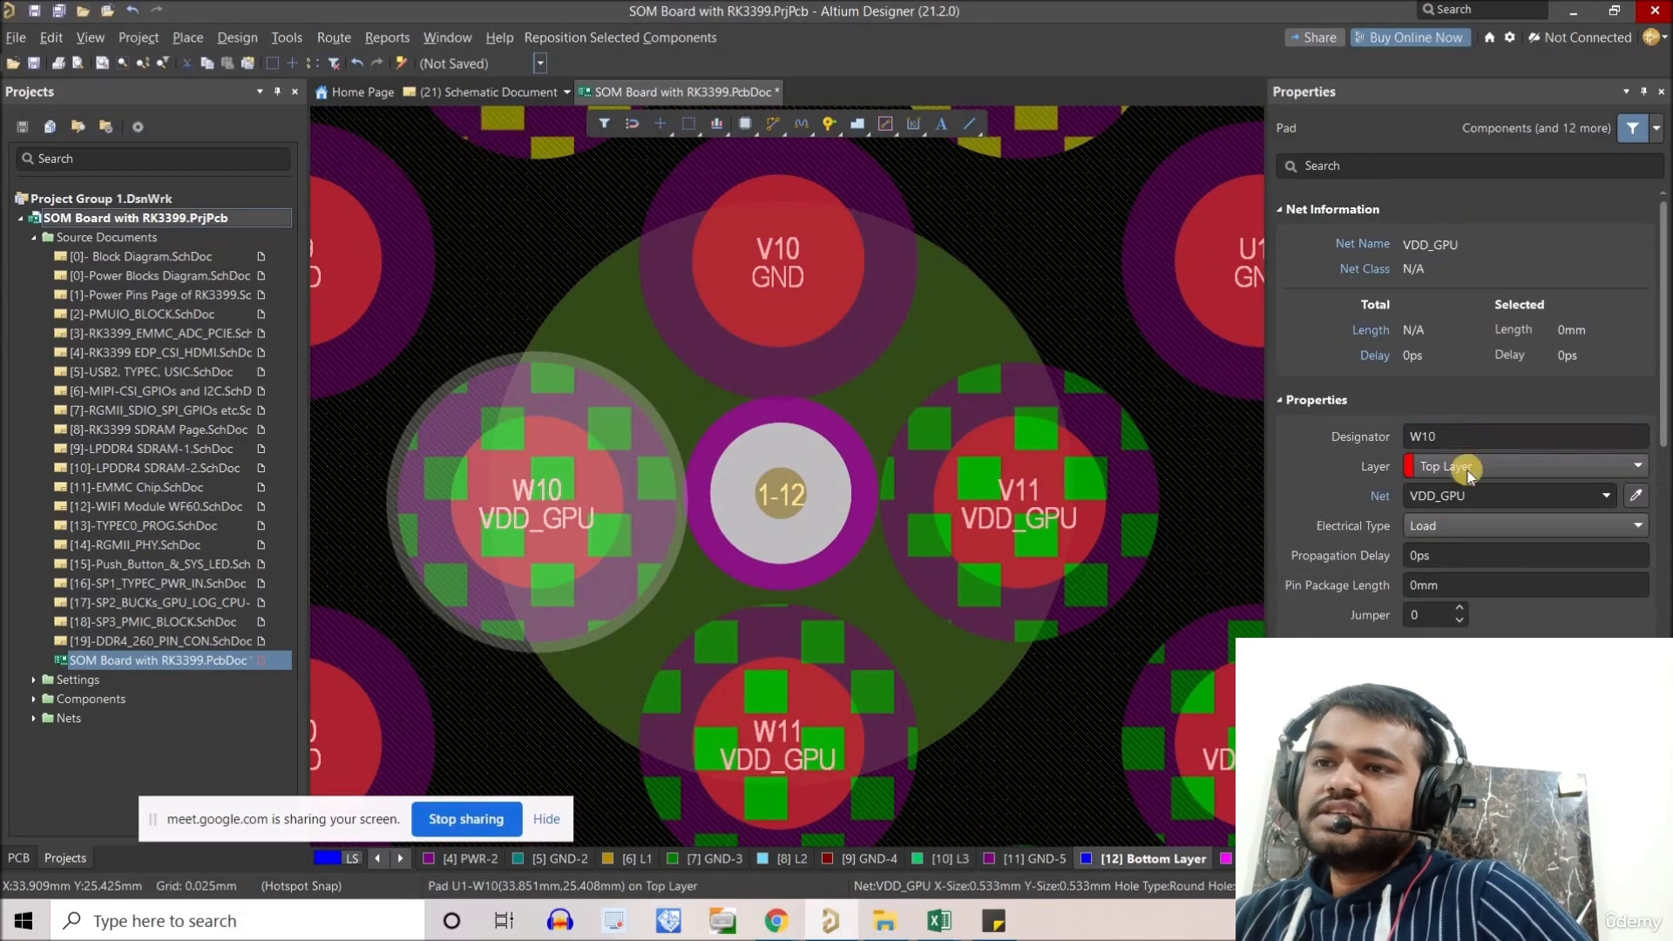
pyautogui.click(1462, 495)
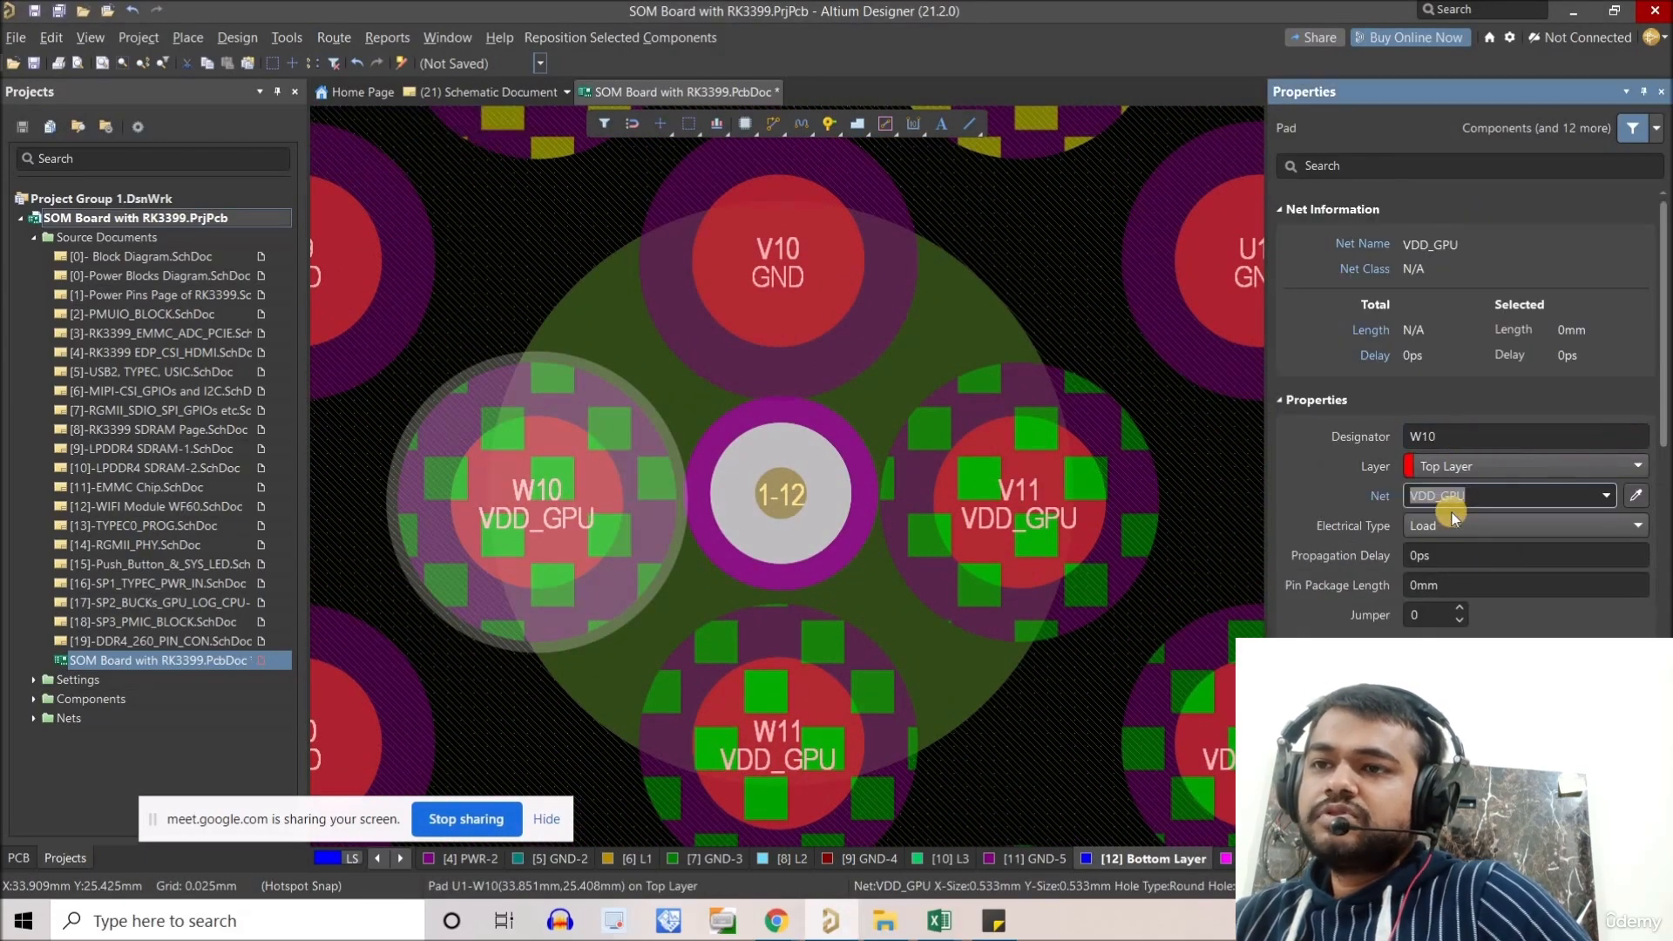
pyautogui.click(832, 490)
pyautogui.click(1513, 434)
pyautogui.scroll(10, 1512, 324)
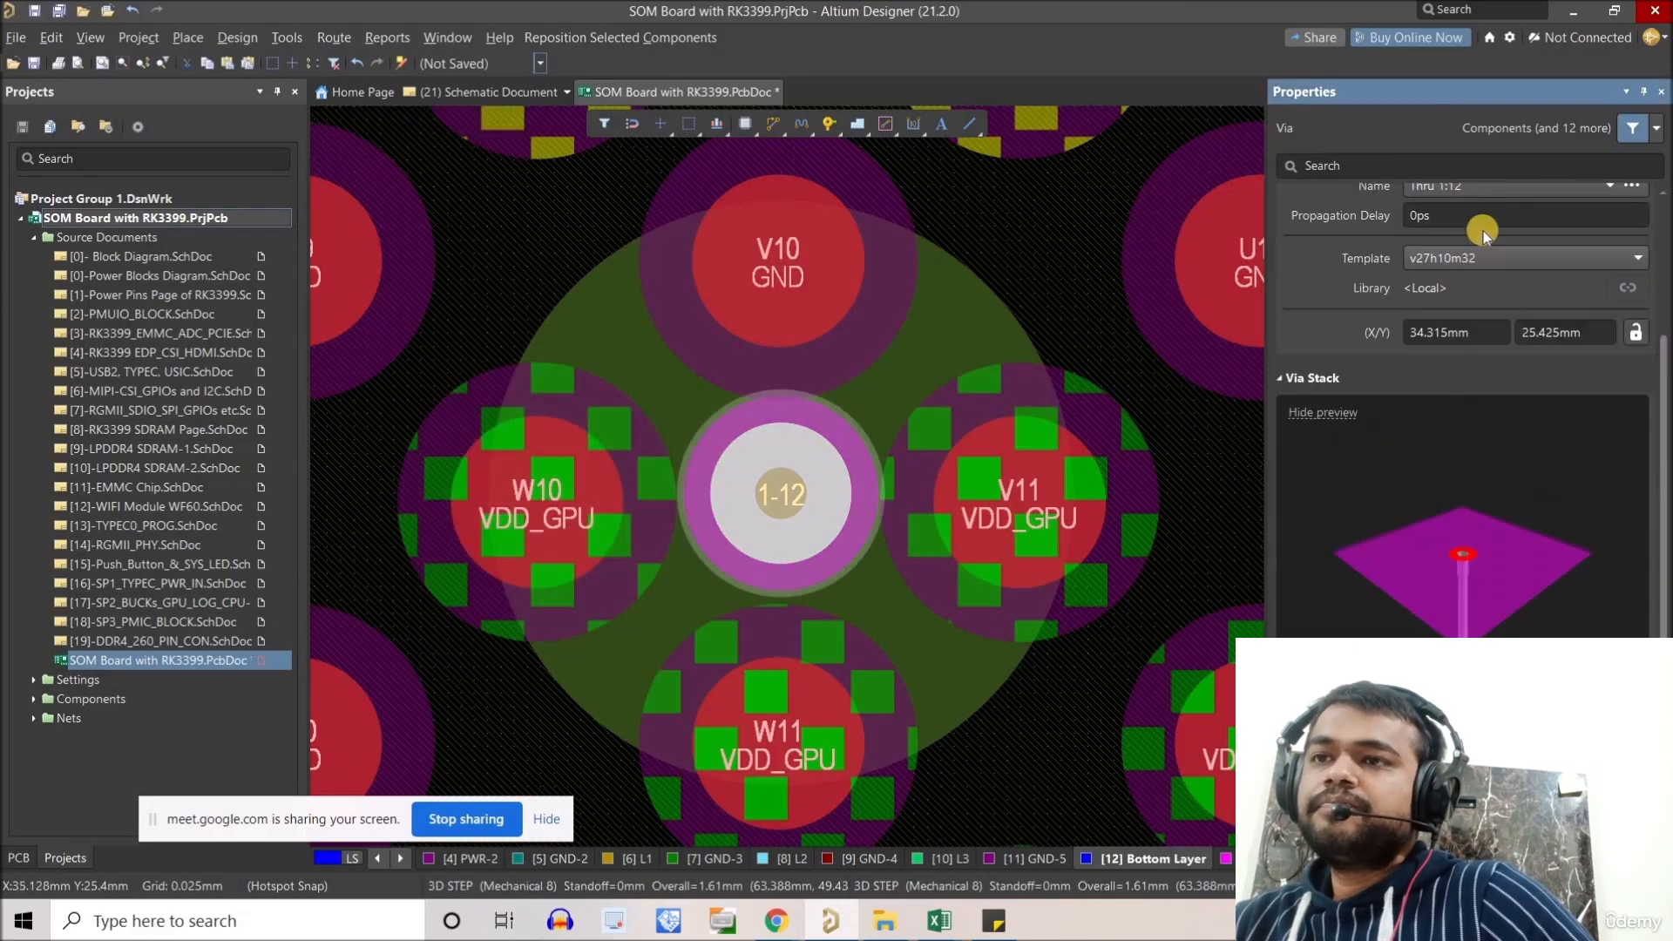
pyautogui.click(1471, 422)
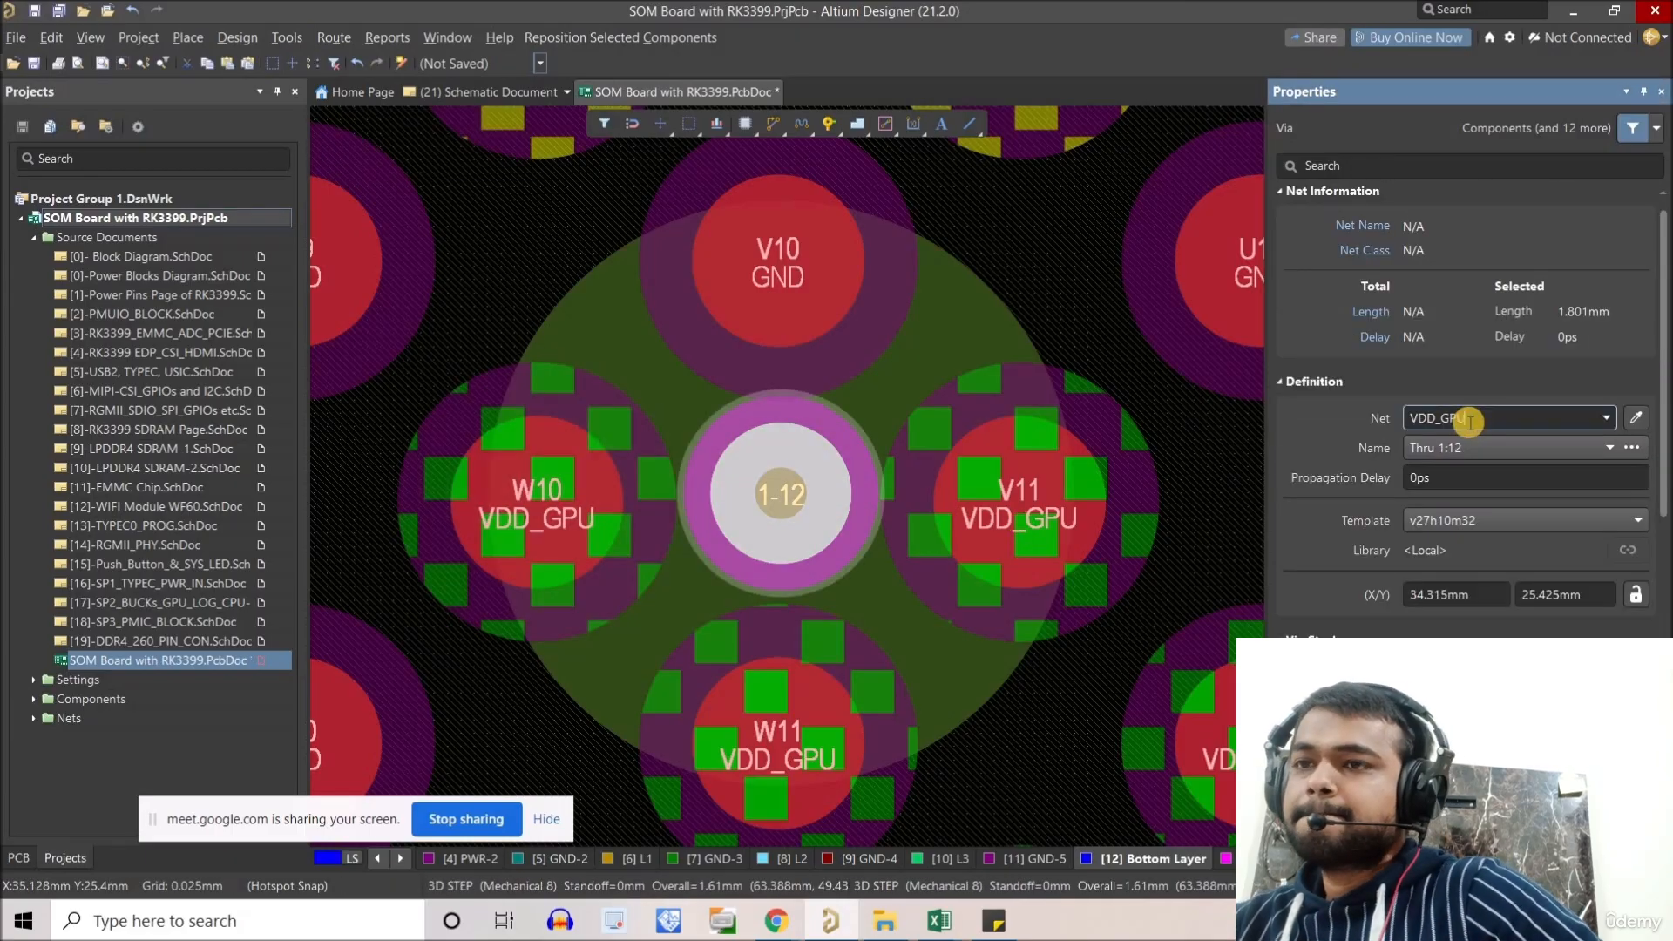
pyautogui.press('Return')
pyautogui.keyDown('ctrl'); pyautogui.scroll(-2, 927, 298); pyautogui.keyUp('ctrl')
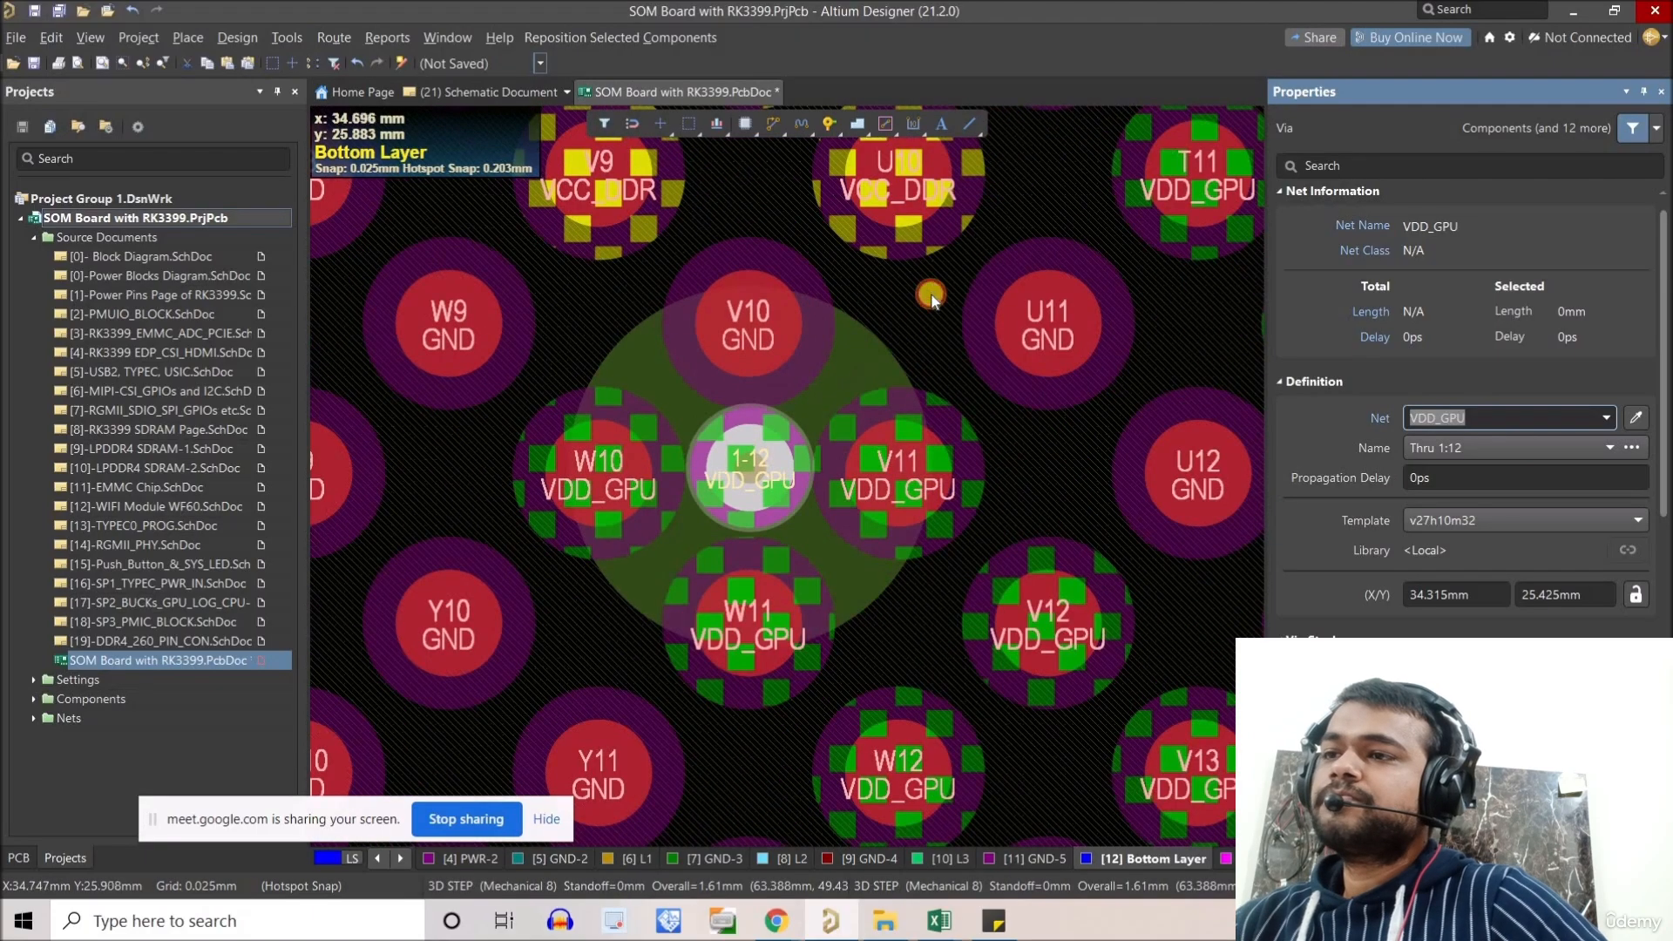
pyautogui.click(927, 294)
pyautogui.click(771, 129)
pyautogui.keyDown('ctrl'); pyautogui.scroll(4, 600, 477); pyautogui.keyUp('ctrl')
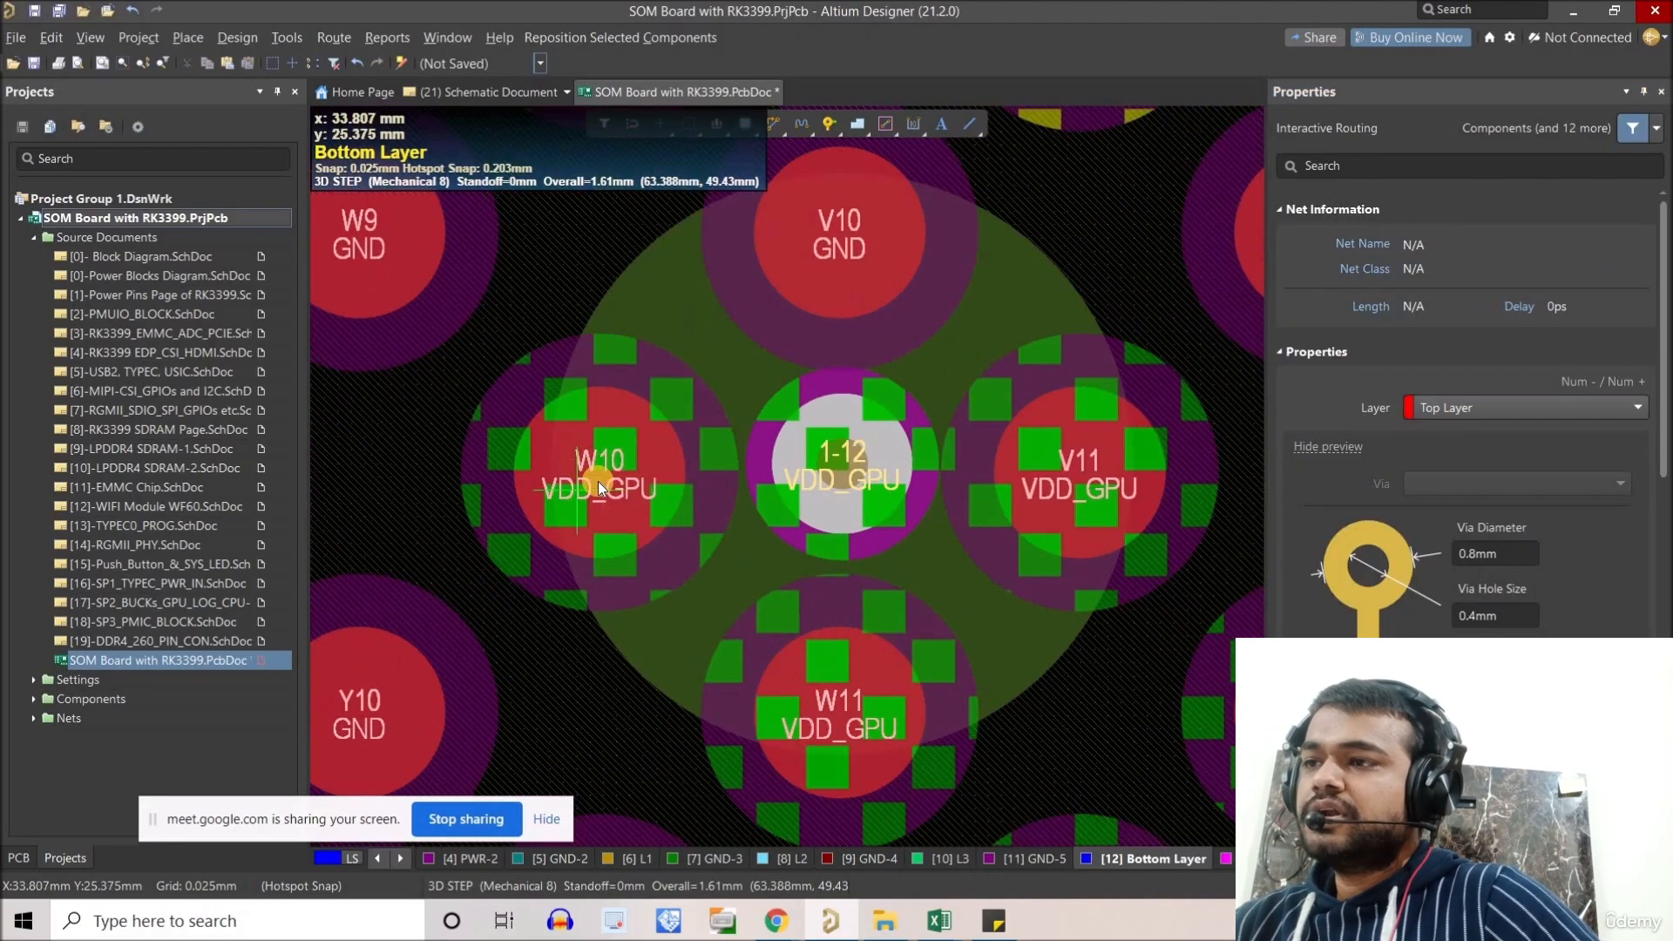
pyautogui.keyDown('ctrl'); pyautogui.scroll(1, 607, 468); pyautogui.keyUp('ctrl')
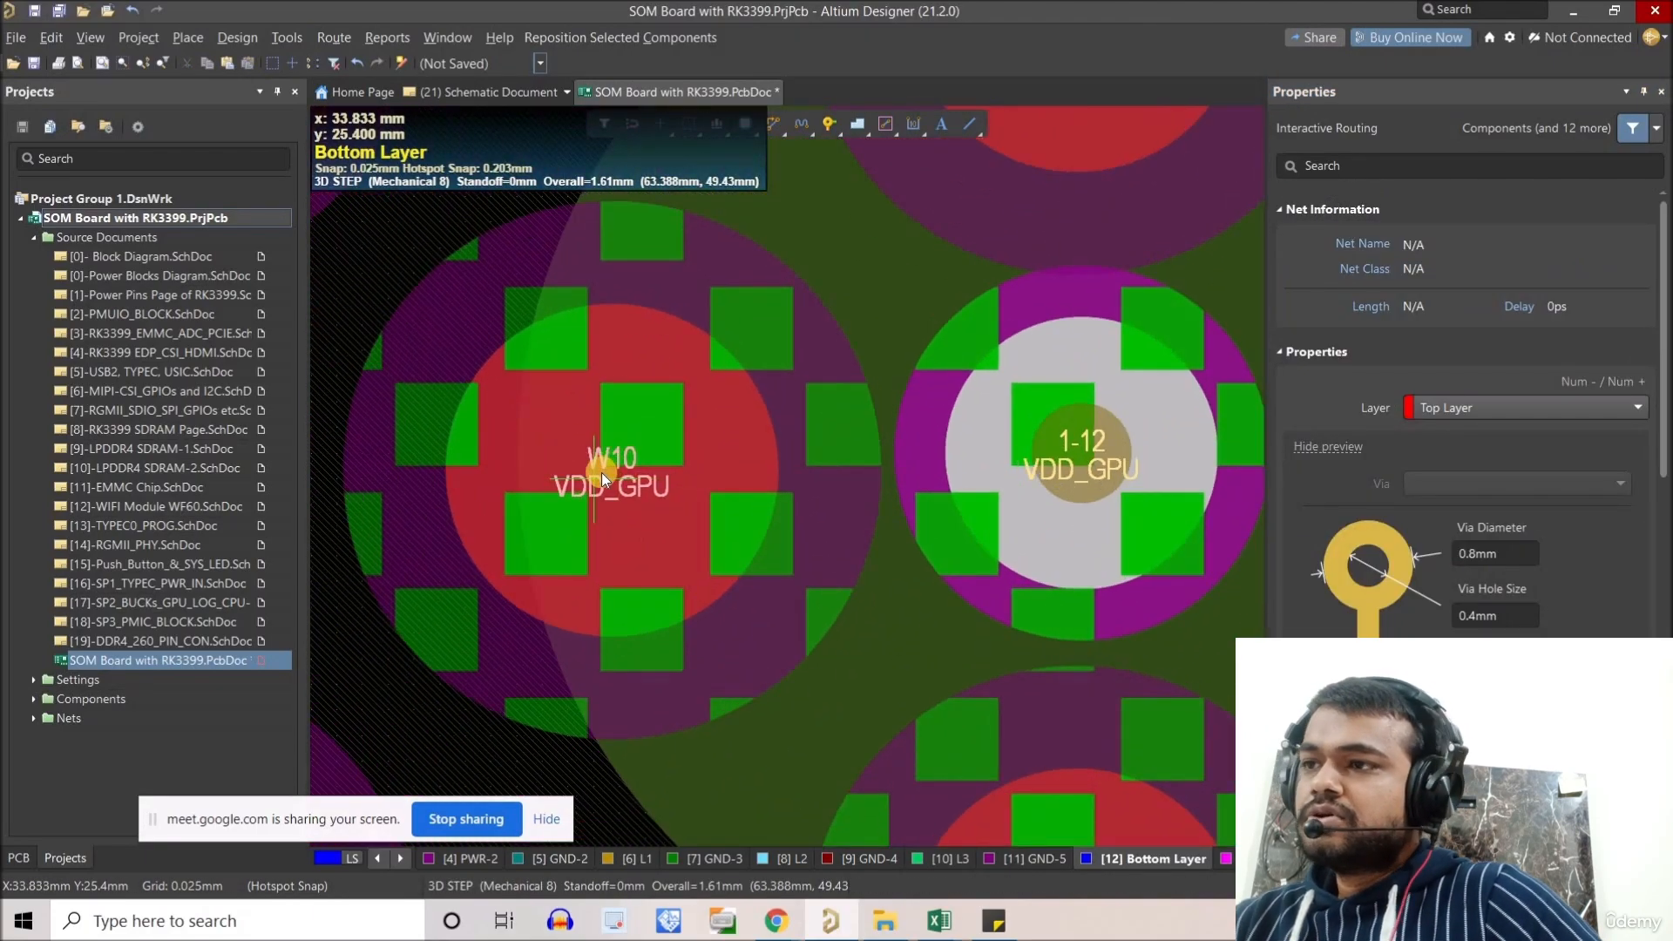
pyautogui.keyDown('ctrl'); pyautogui.scroll(-1, 603, 475); pyautogui.keyUp('ctrl')
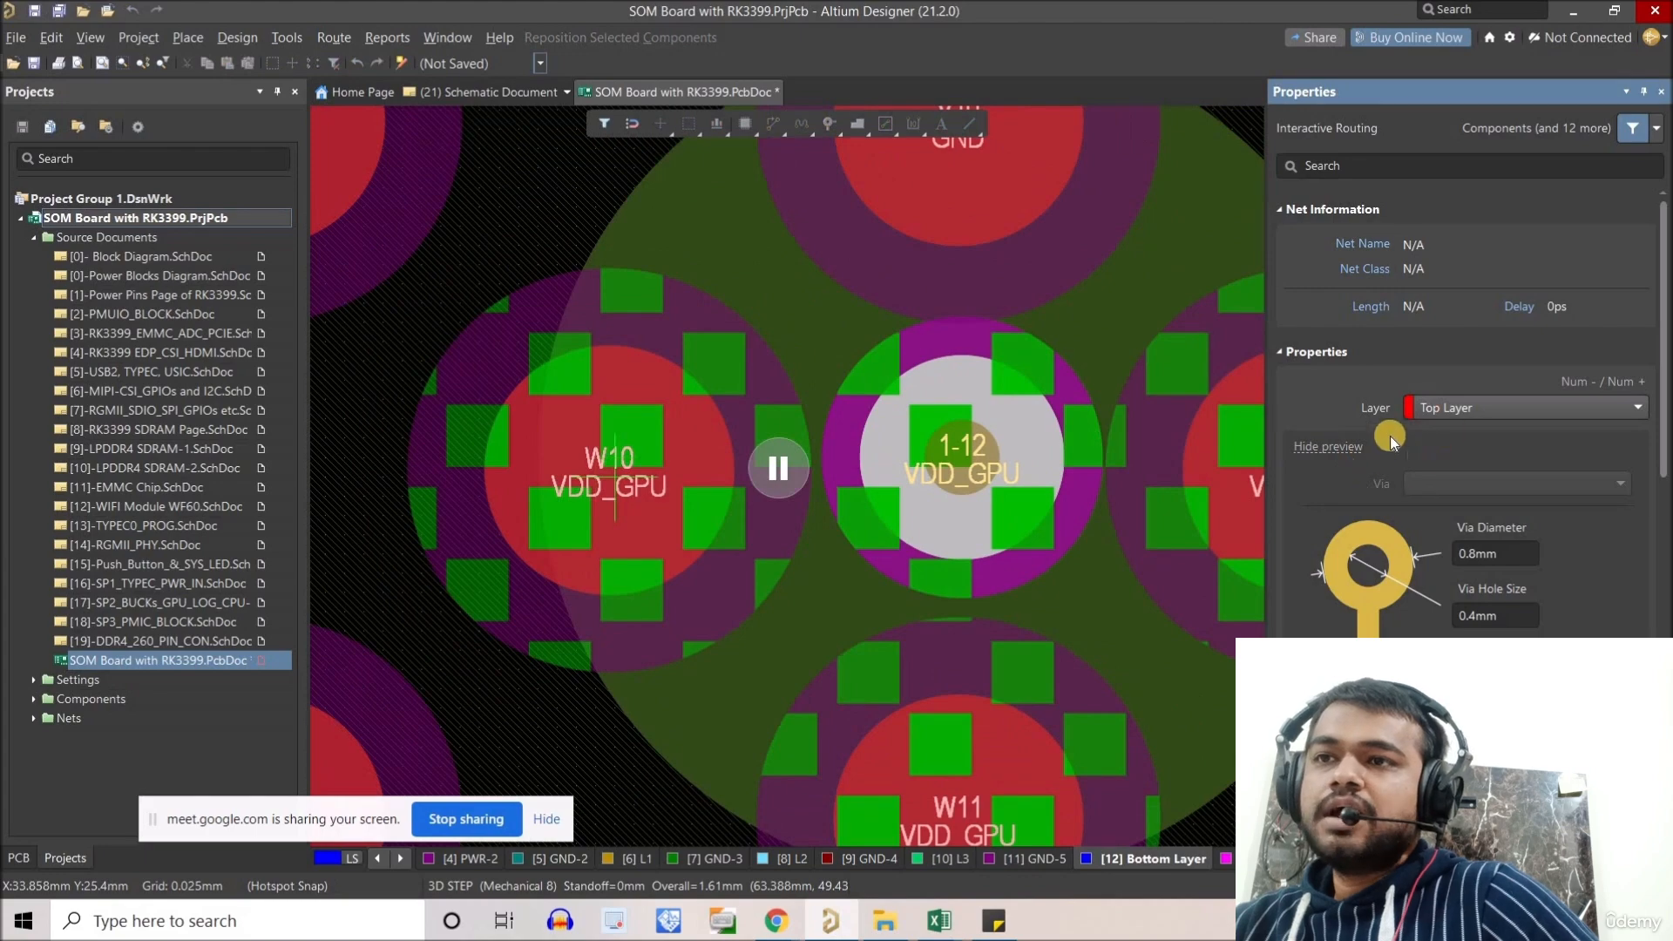
pyautogui.scroll(-8, 1464, 523)
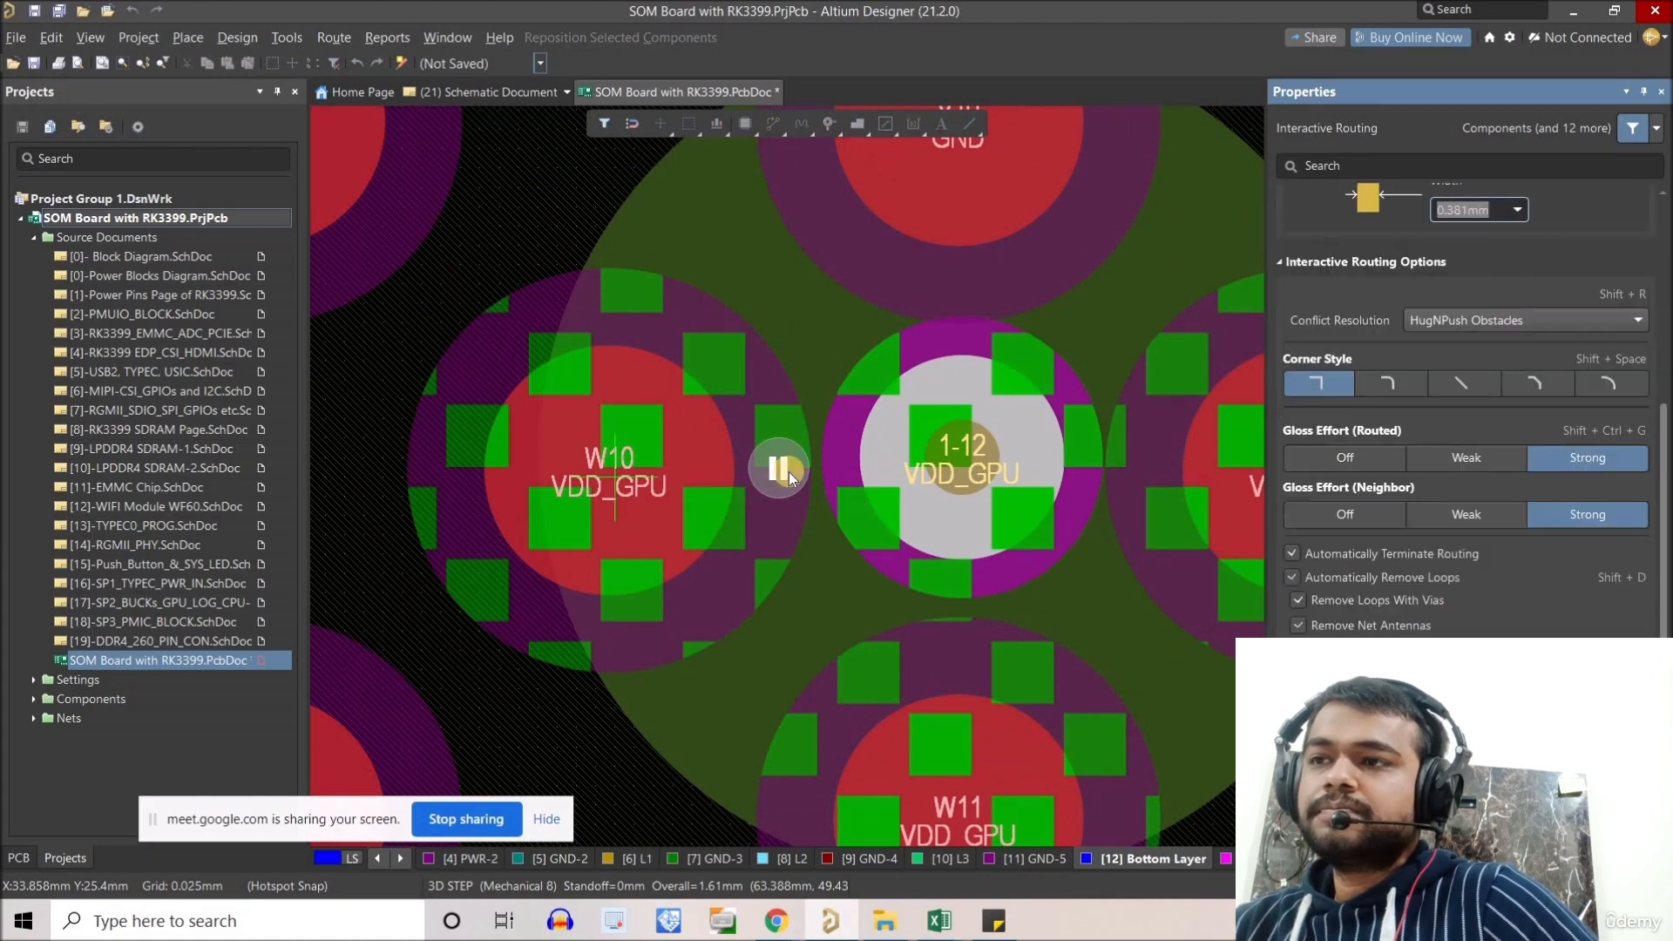
pyautogui.rightClick(615, 483)
pyautogui.keyDown('ctrl'); pyautogui.scroll(-2, 616, 486); pyautogui.keyUp('ctrl')
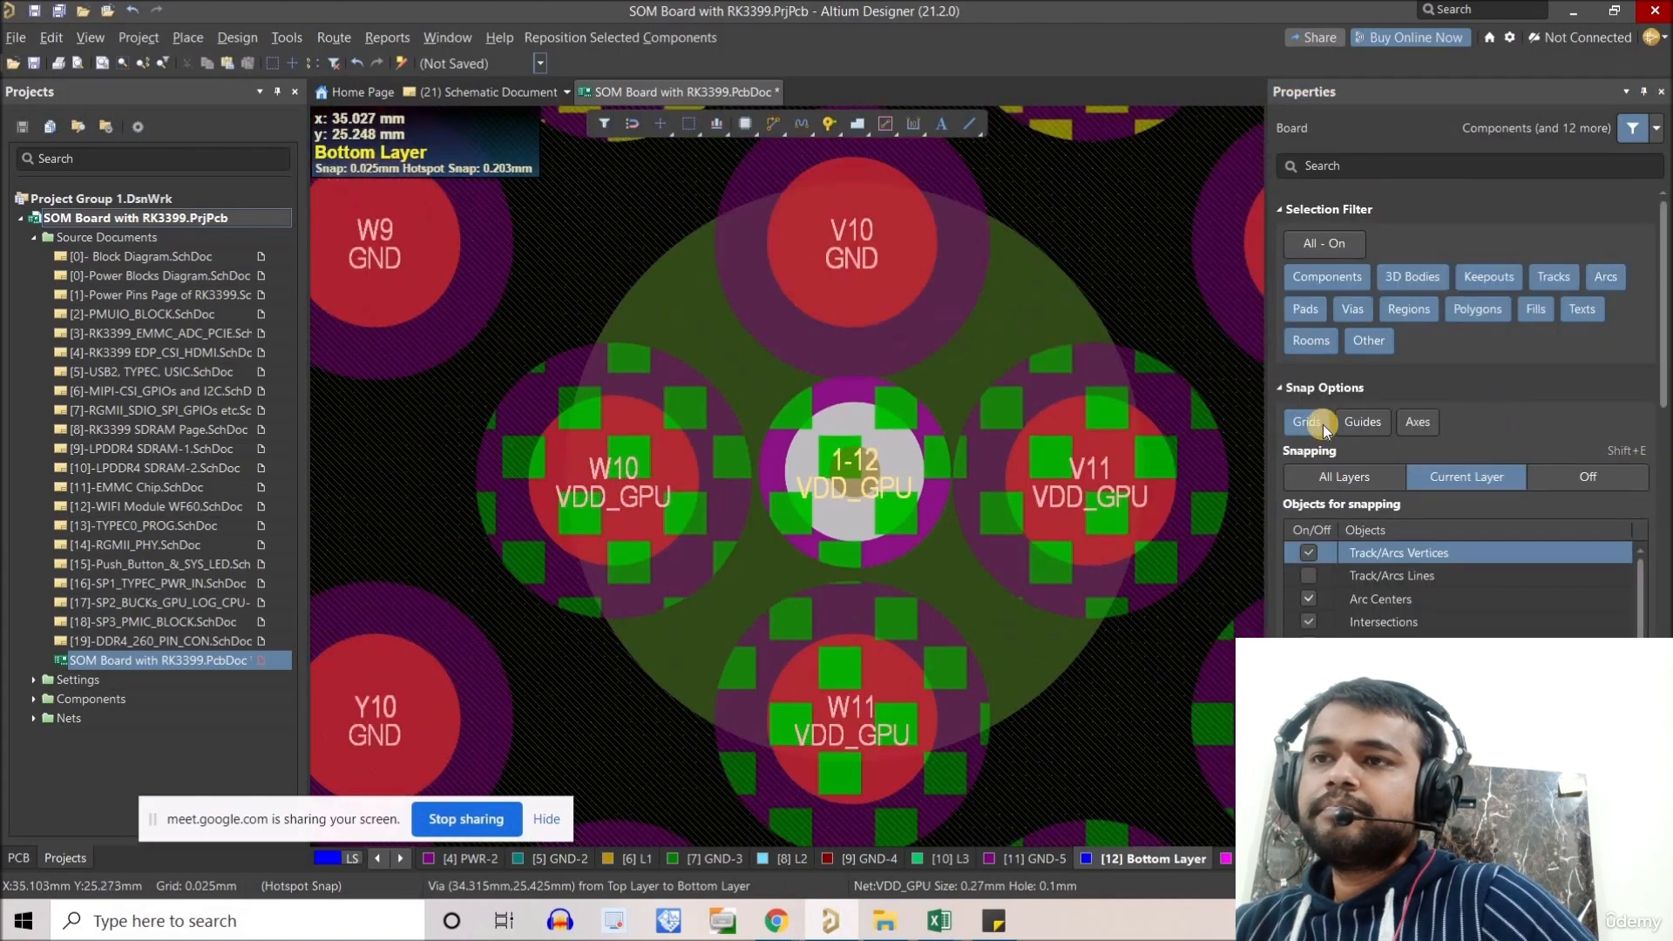
# Enable snapping to axes and route a 0.27 mm wide top-layer track from pad W10 to the adjacent VDD_GPU via.
pyautogui.click(1420, 425)
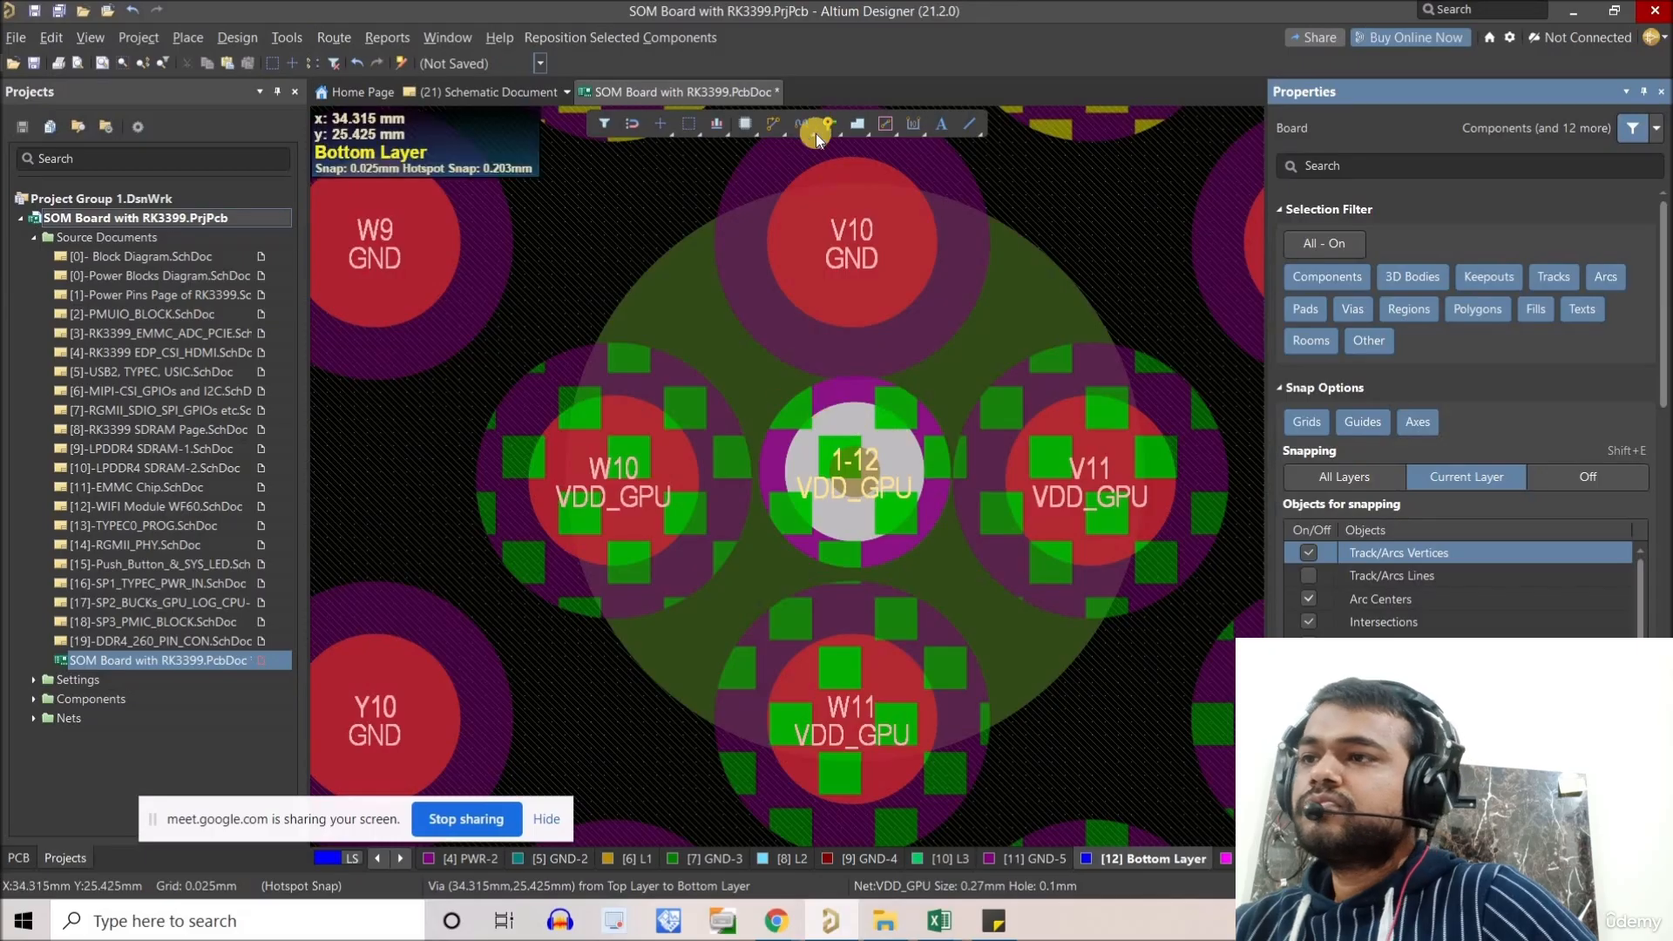
pyautogui.hotkey('ctrl', 'w')
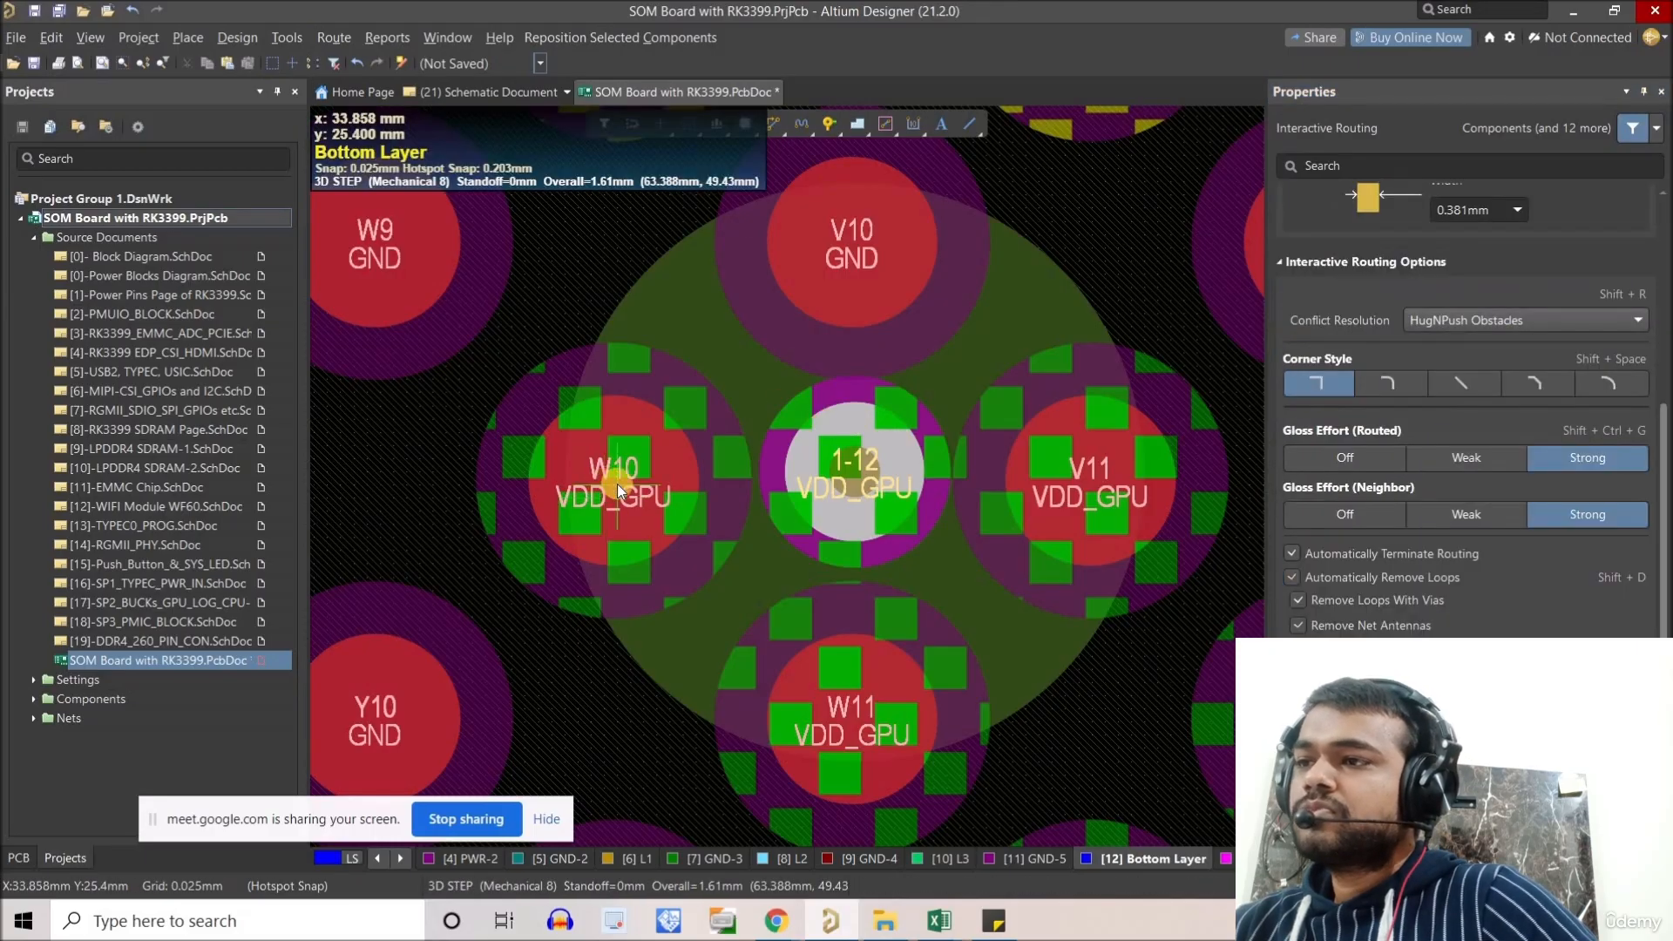
pyautogui.keyDown('ctrl'); pyautogui.scroll(3, 617, 485); pyautogui.keyUp('ctrl')
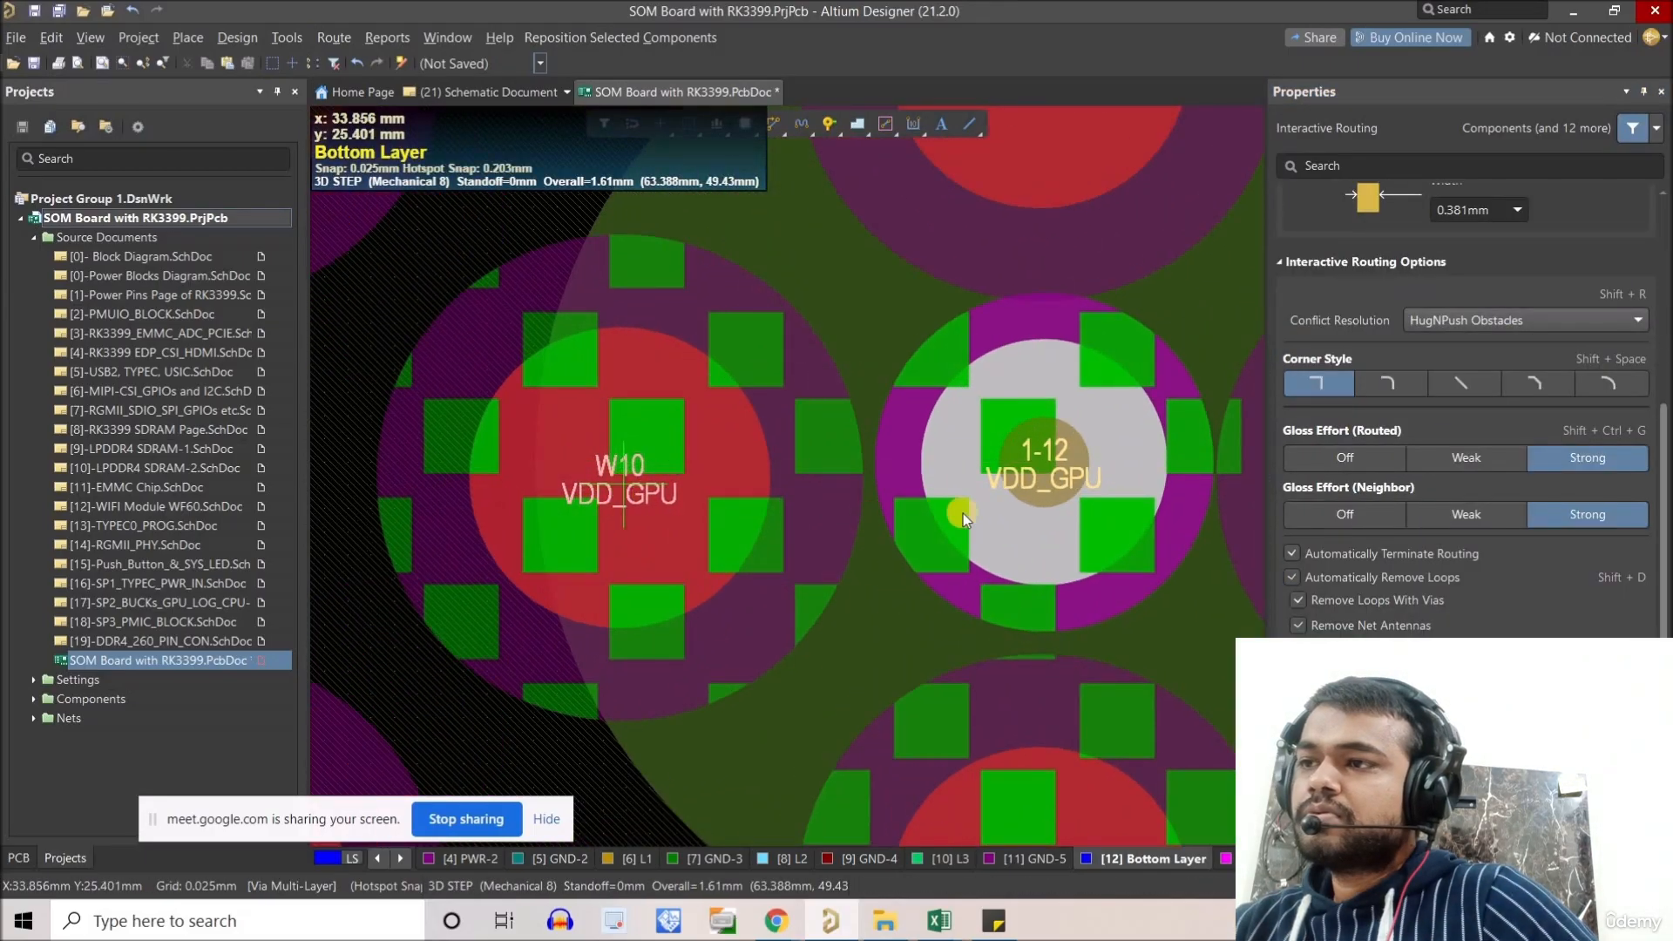
pyautogui.click(728, 468)
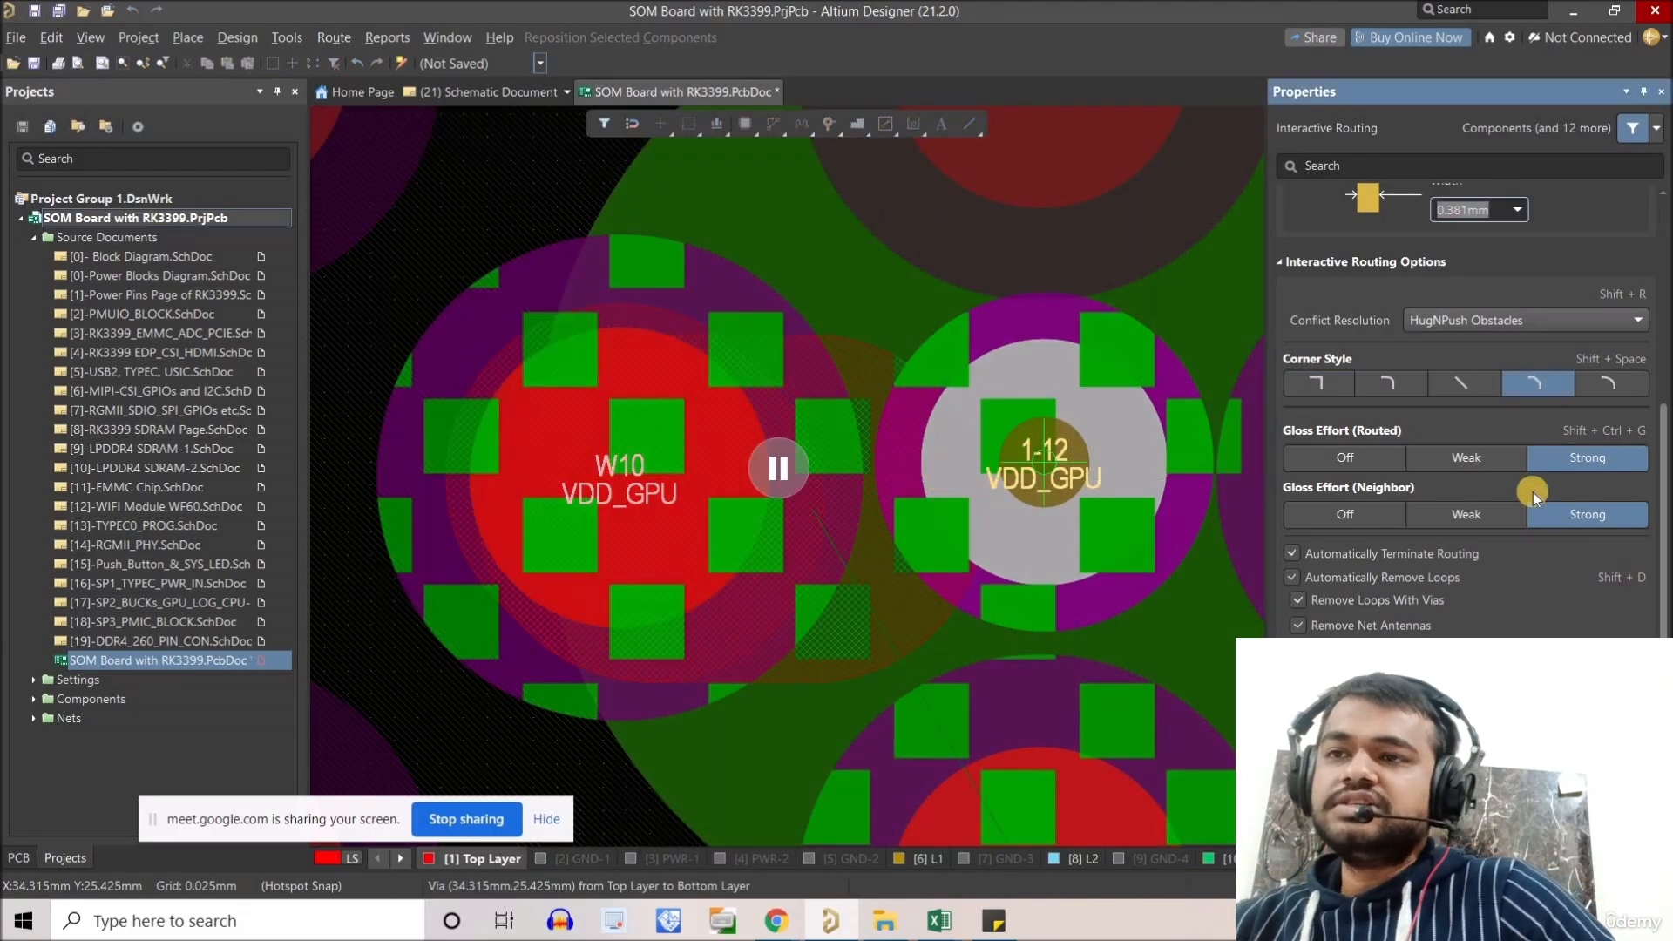
pyautogui.scroll(5, 1534, 493)
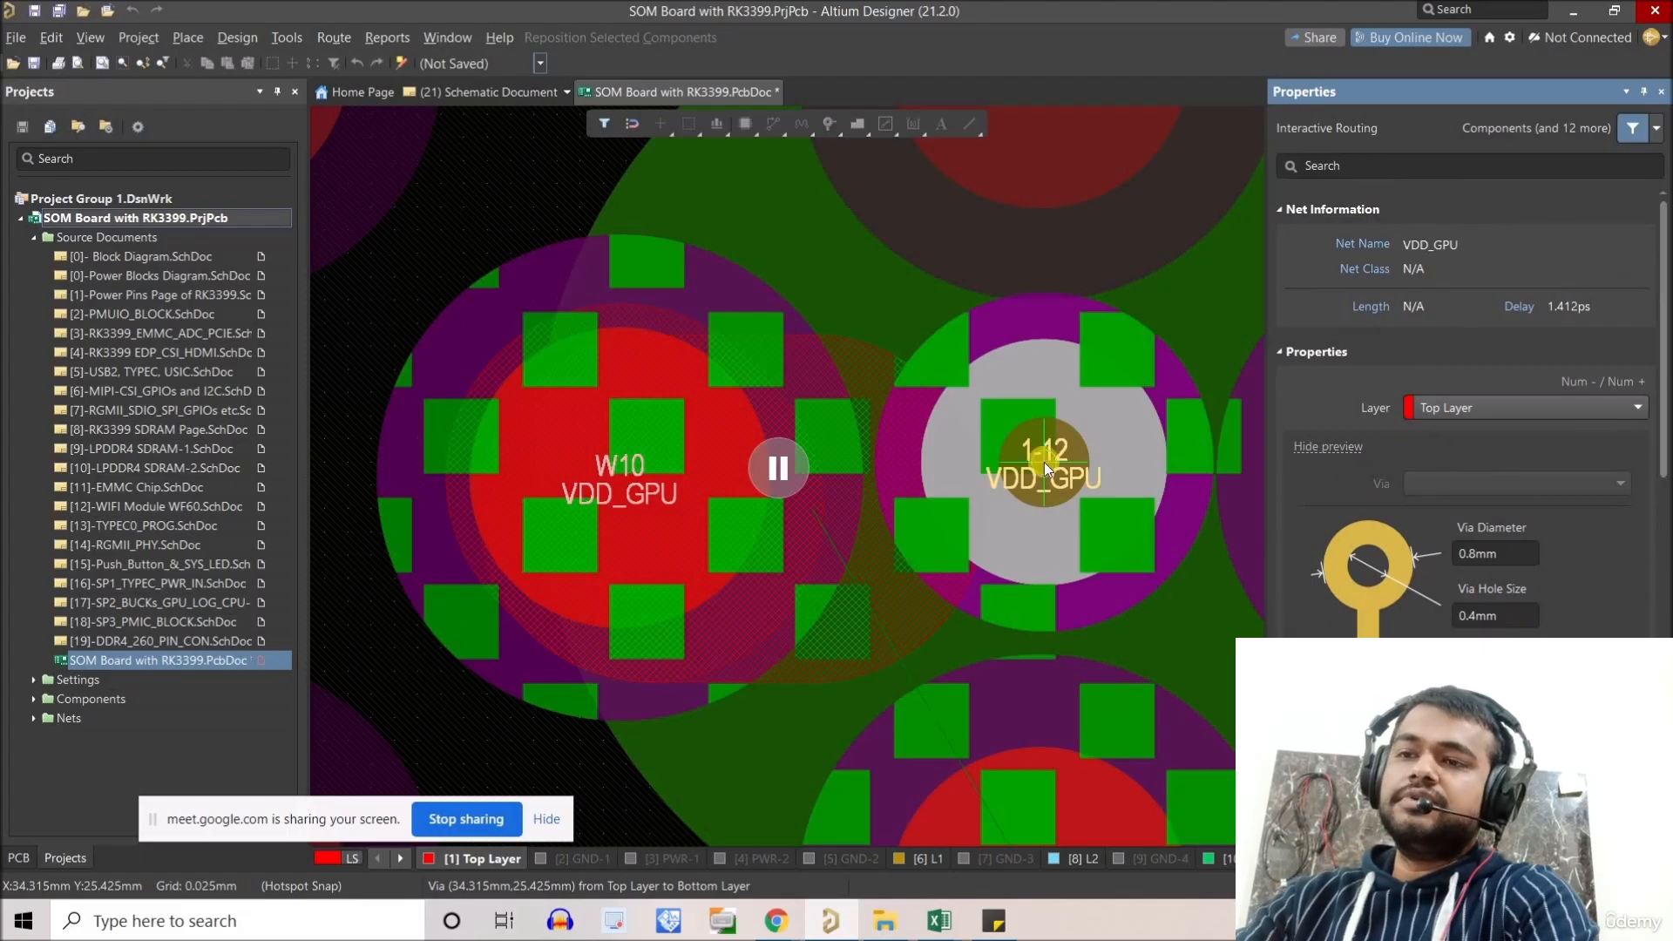
pyautogui.click(1044, 462)
pyautogui.click(1044, 462)
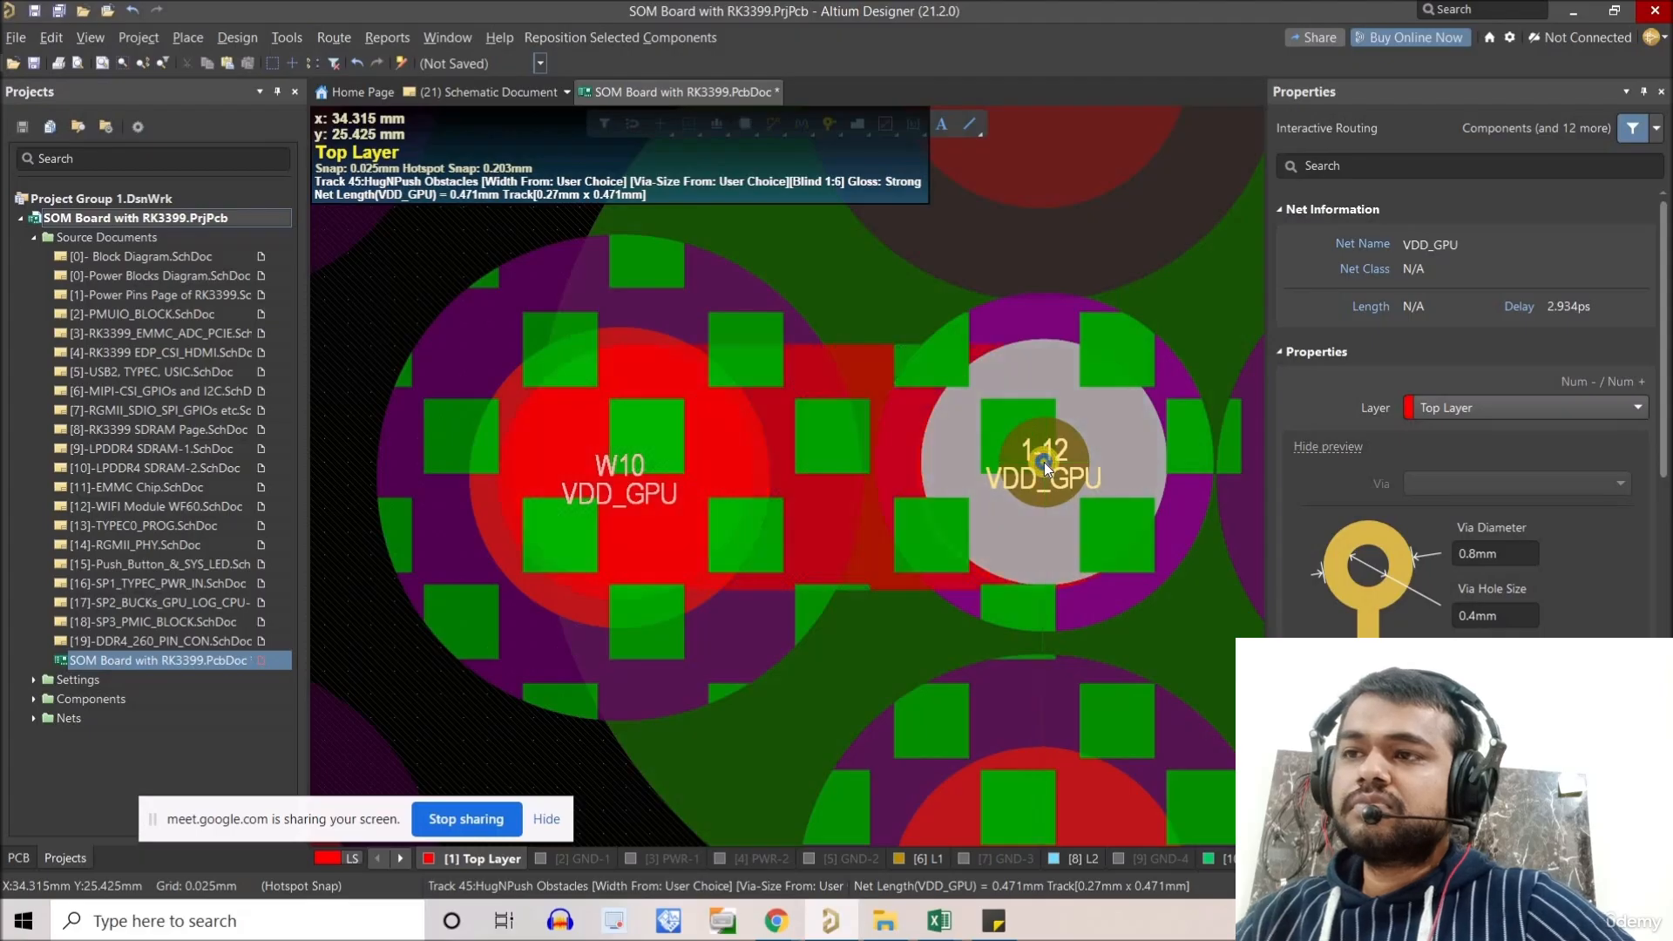
pyautogui.rightClick(1044, 462)
pyautogui.rightClick(1011, 493)
pyautogui.moveTo(1011, 493); pyautogui.dragTo(929, 523, button='middle')
# Copy the W10 track together with its via and paste the copy in the empty area above the board outline.
pyautogui.click(930, 524)
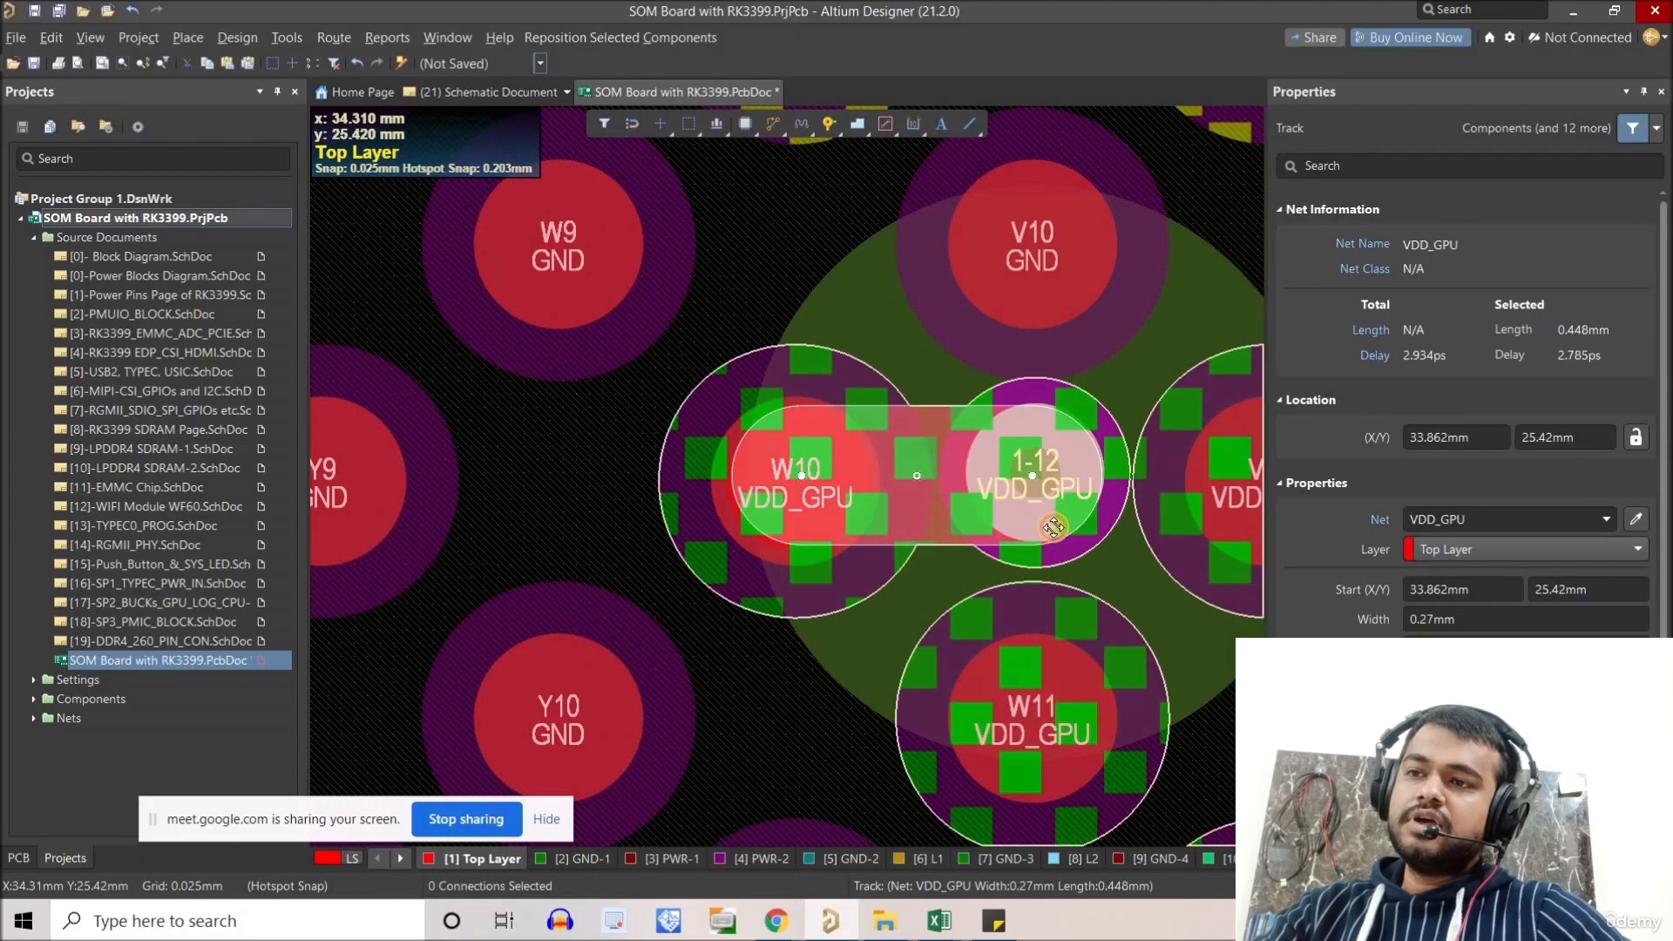
pyautogui.keyDown('shift'); pyautogui.click(1053, 528); pyautogui.keyUp('shift')
pyautogui.keyDown('ctrl'); pyautogui.scroll(-3, 981, 527); pyautogui.keyUp('ctrl')
pyautogui.hotkey('ctrl', 'c')
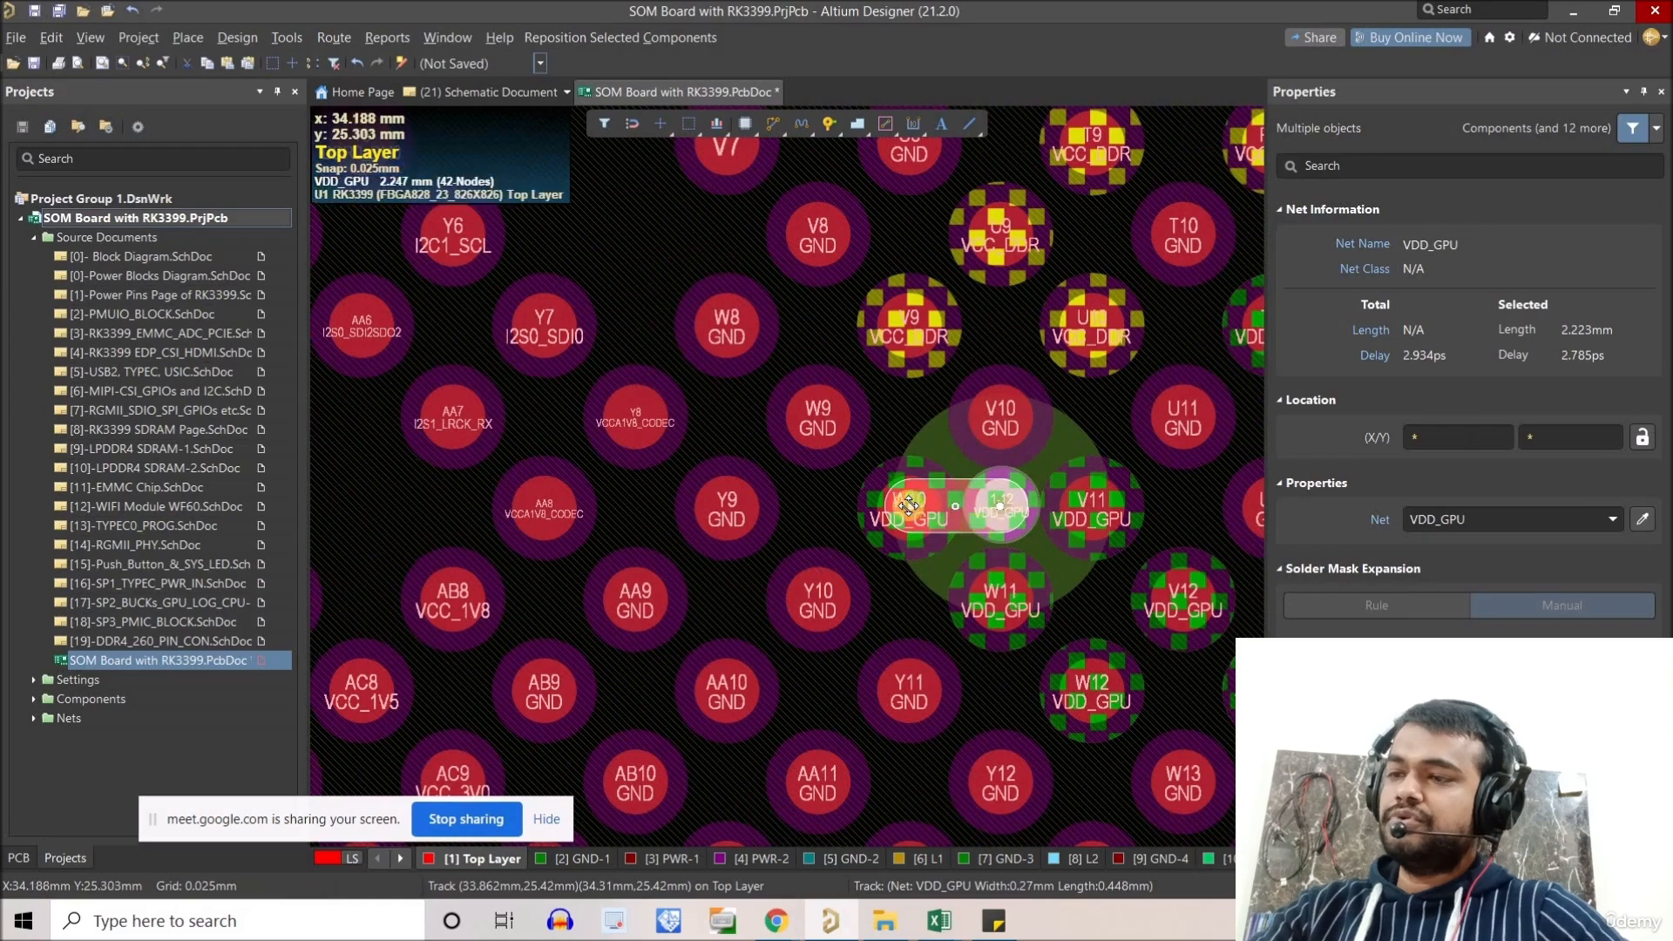
pyautogui.keyDown('ctrl'); pyautogui.scroll(1, 912, 505); pyautogui.keyUp('ctrl')
pyautogui.click(862, 553)
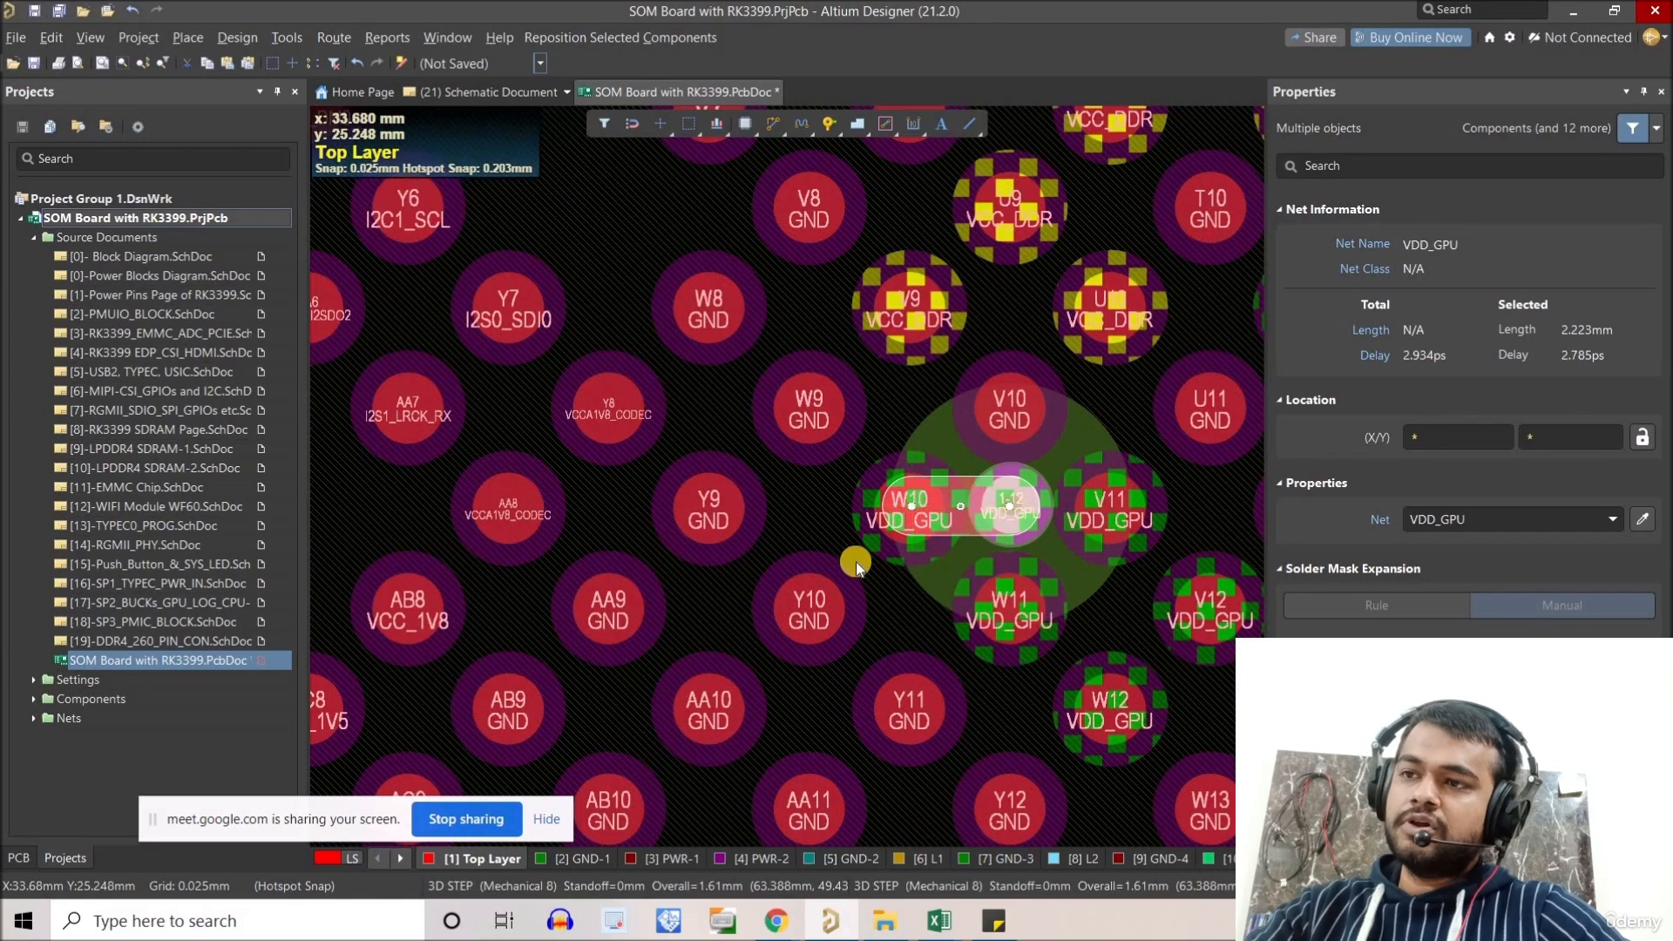
pyautogui.keyDown('ctrl'); pyautogui.scroll(-5, 859, 560); pyautogui.keyUp('ctrl')
pyautogui.scroll(5, 797, 454)
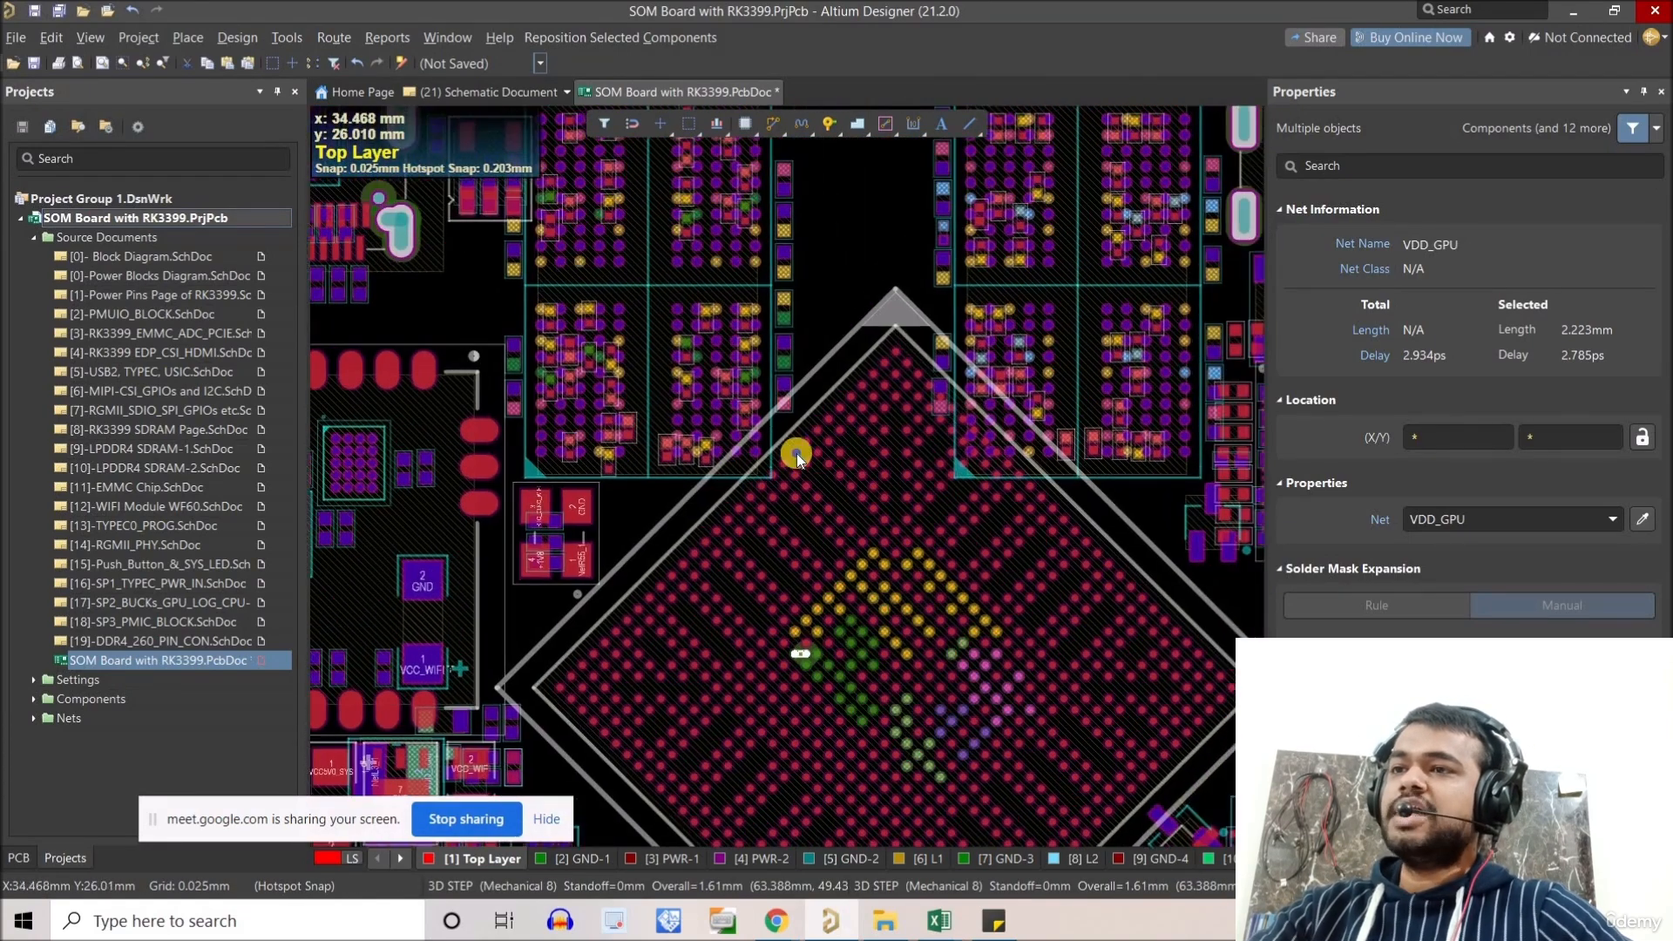
pyautogui.click(863, 312)
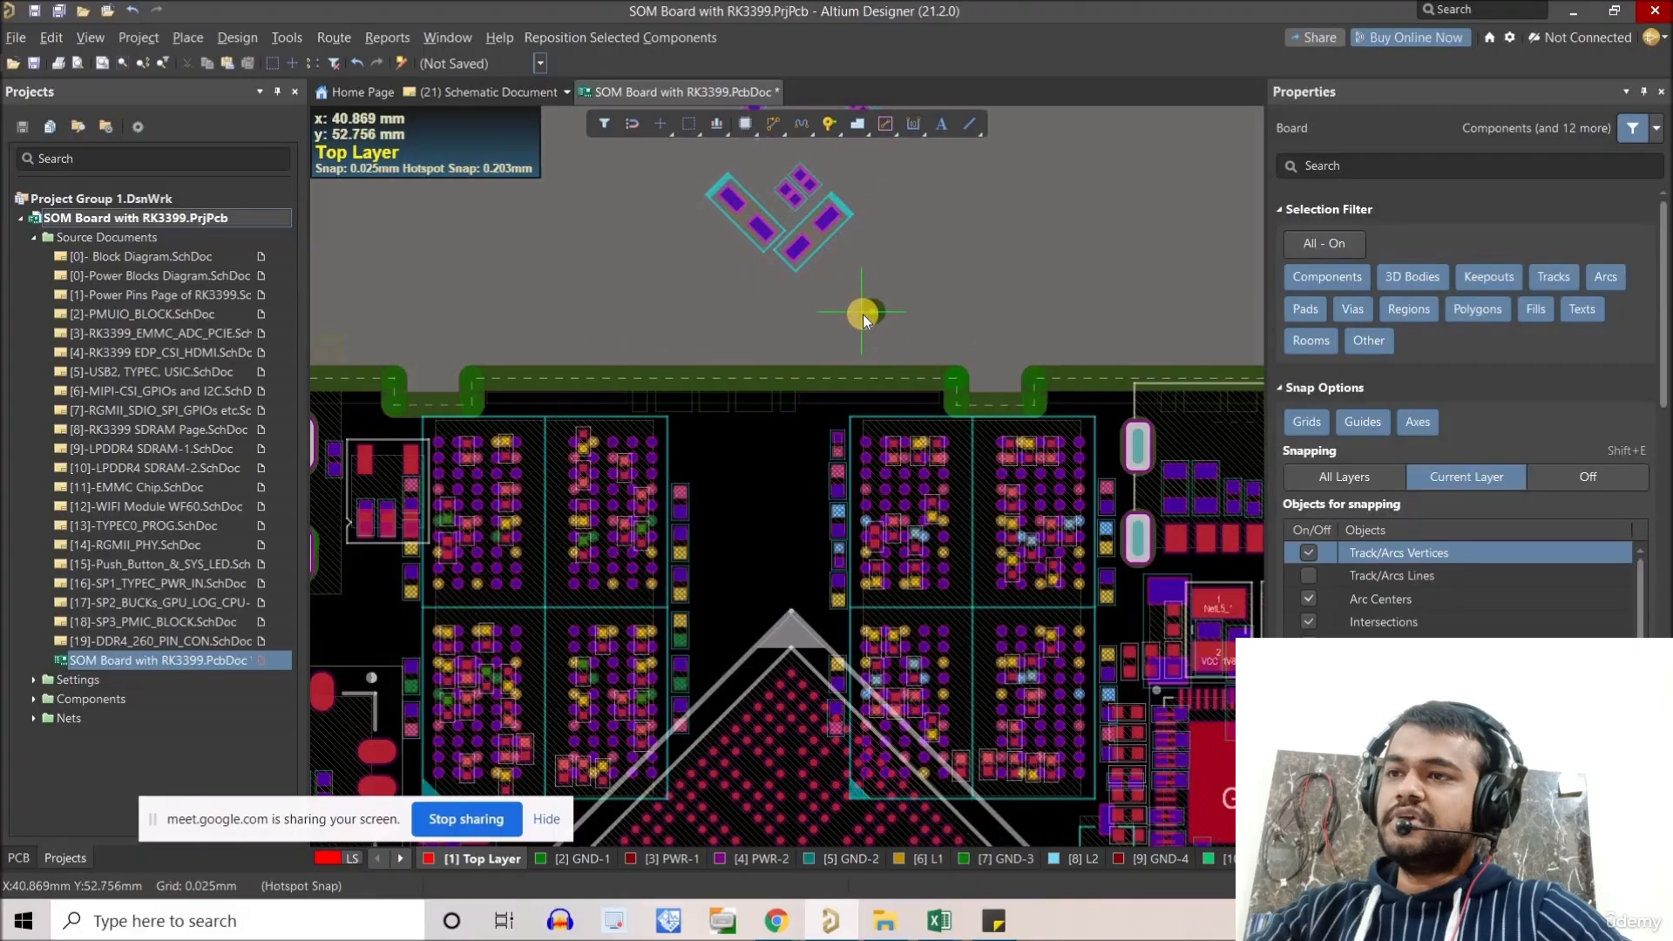
pyautogui.hotkey('ctrl', 'v')
pyautogui.keyDown('ctrl'); pyautogui.scroll(3, 866, 336); pyautogui.keyUp('ctrl')
pyautogui.click(903, 355)
pyautogui.keyDown('ctrl'); pyautogui.scroll(-2, 840, 345); pyautogui.keyUp('ctrl')
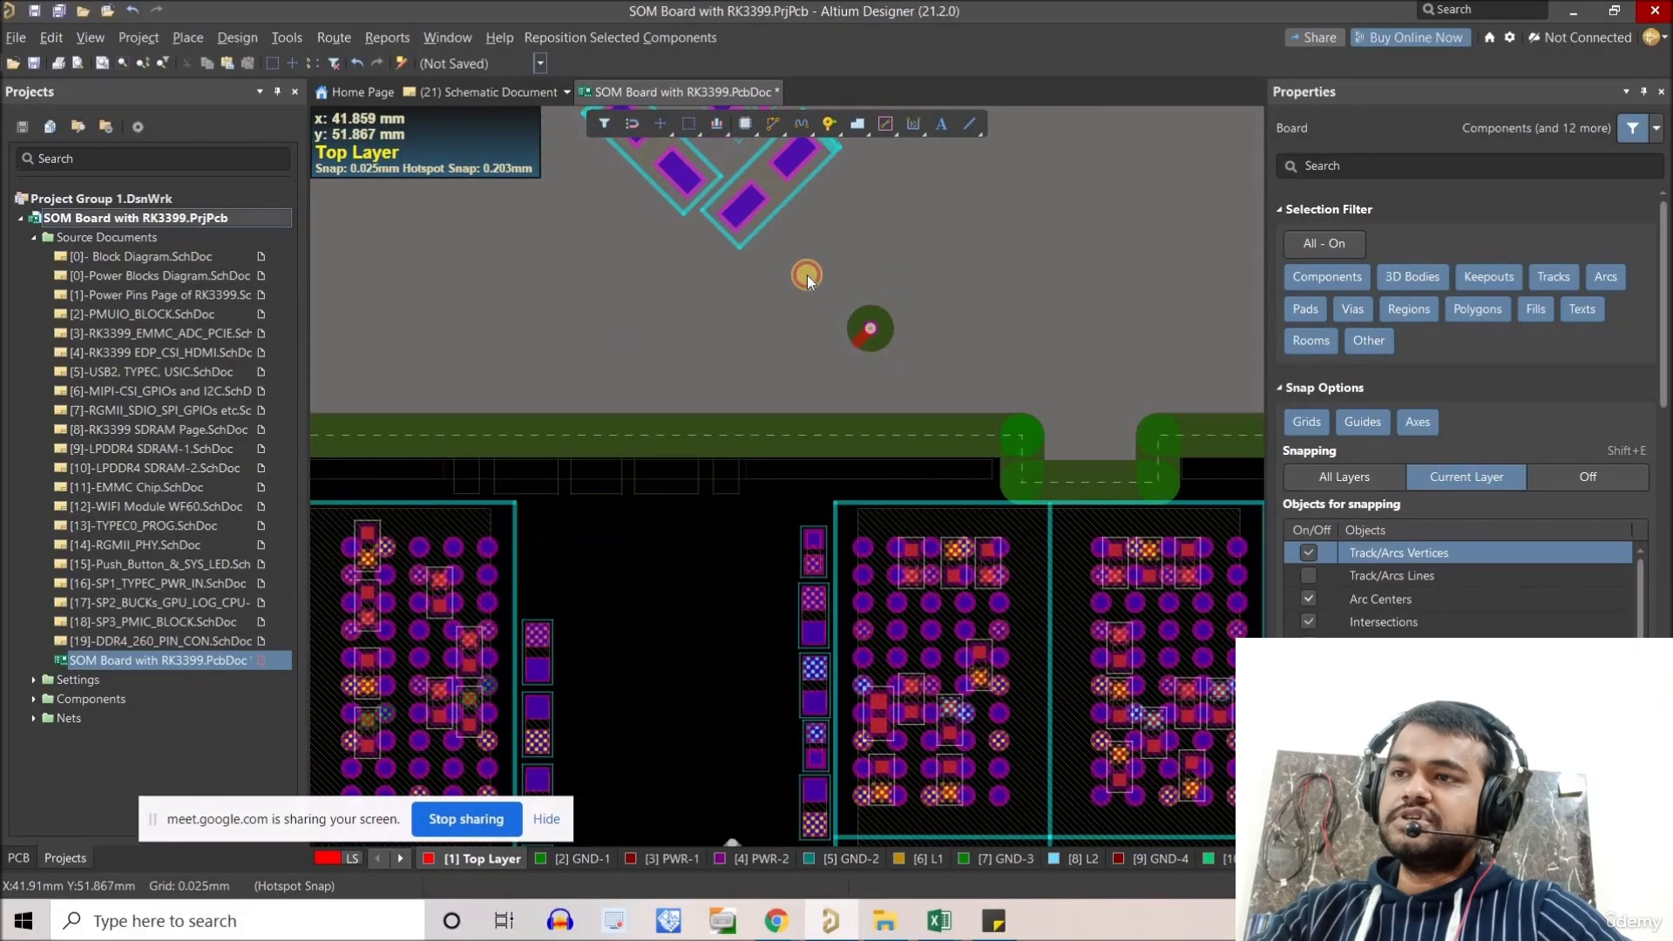
pyautogui.click(912, 333)
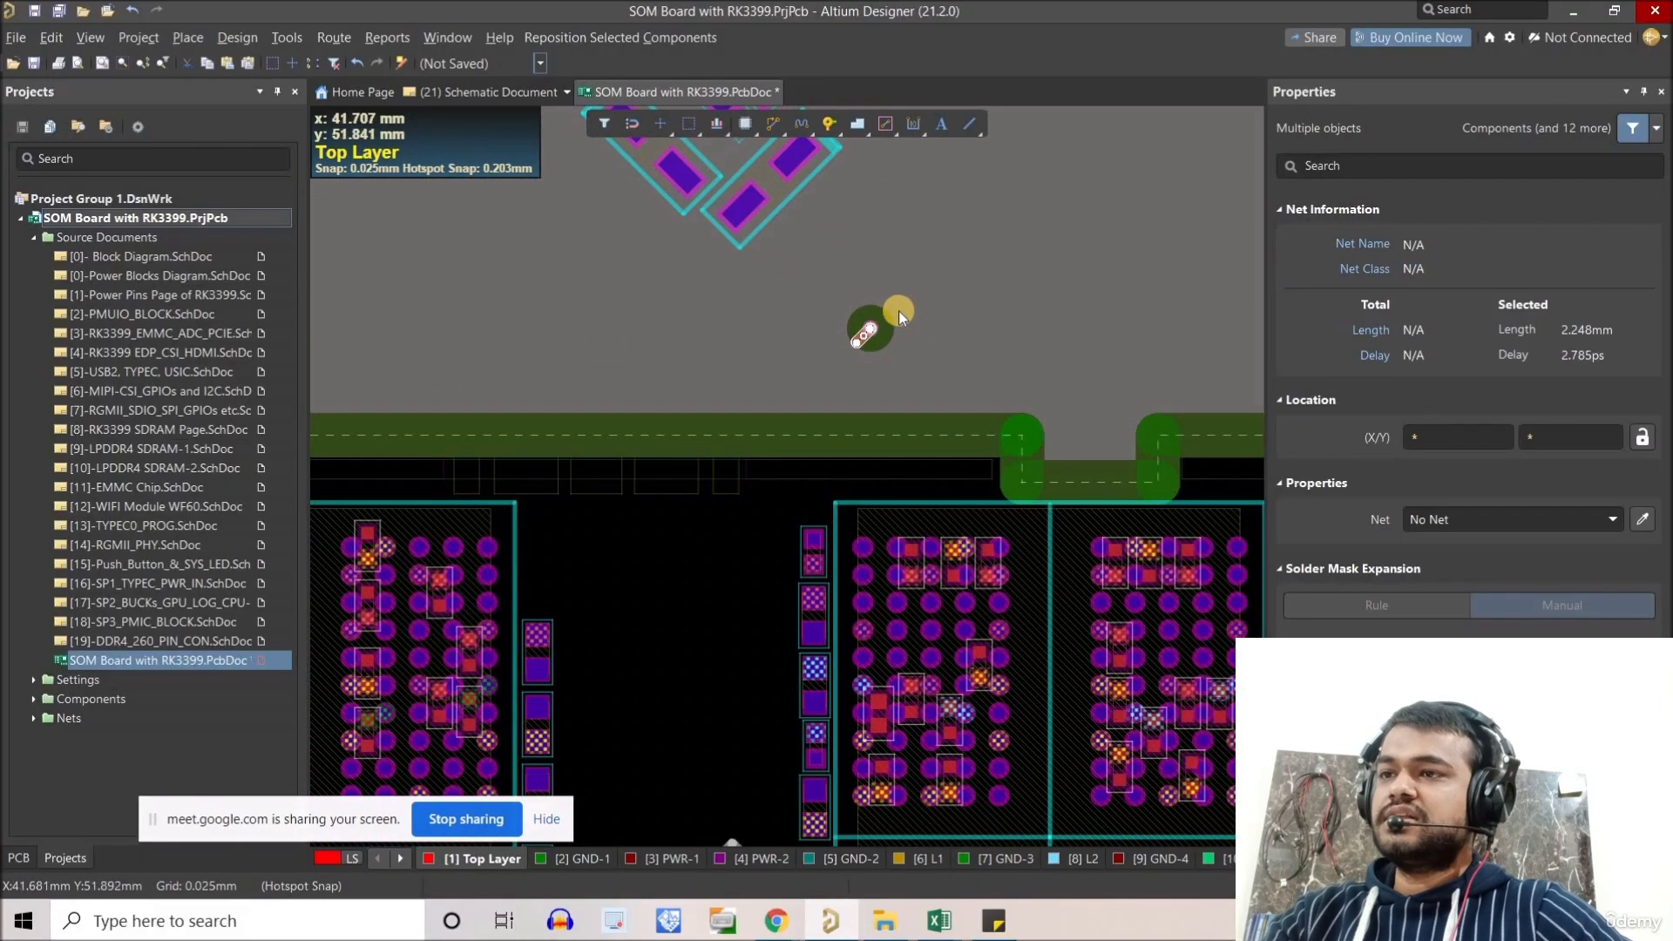
pyautogui.keyDown('ctrl'); pyautogui.scroll(-4, 902, 312); pyautogui.keyUp('ctrl')
pyautogui.rightClick(901, 310)
pyautogui.rightClick(903, 258)
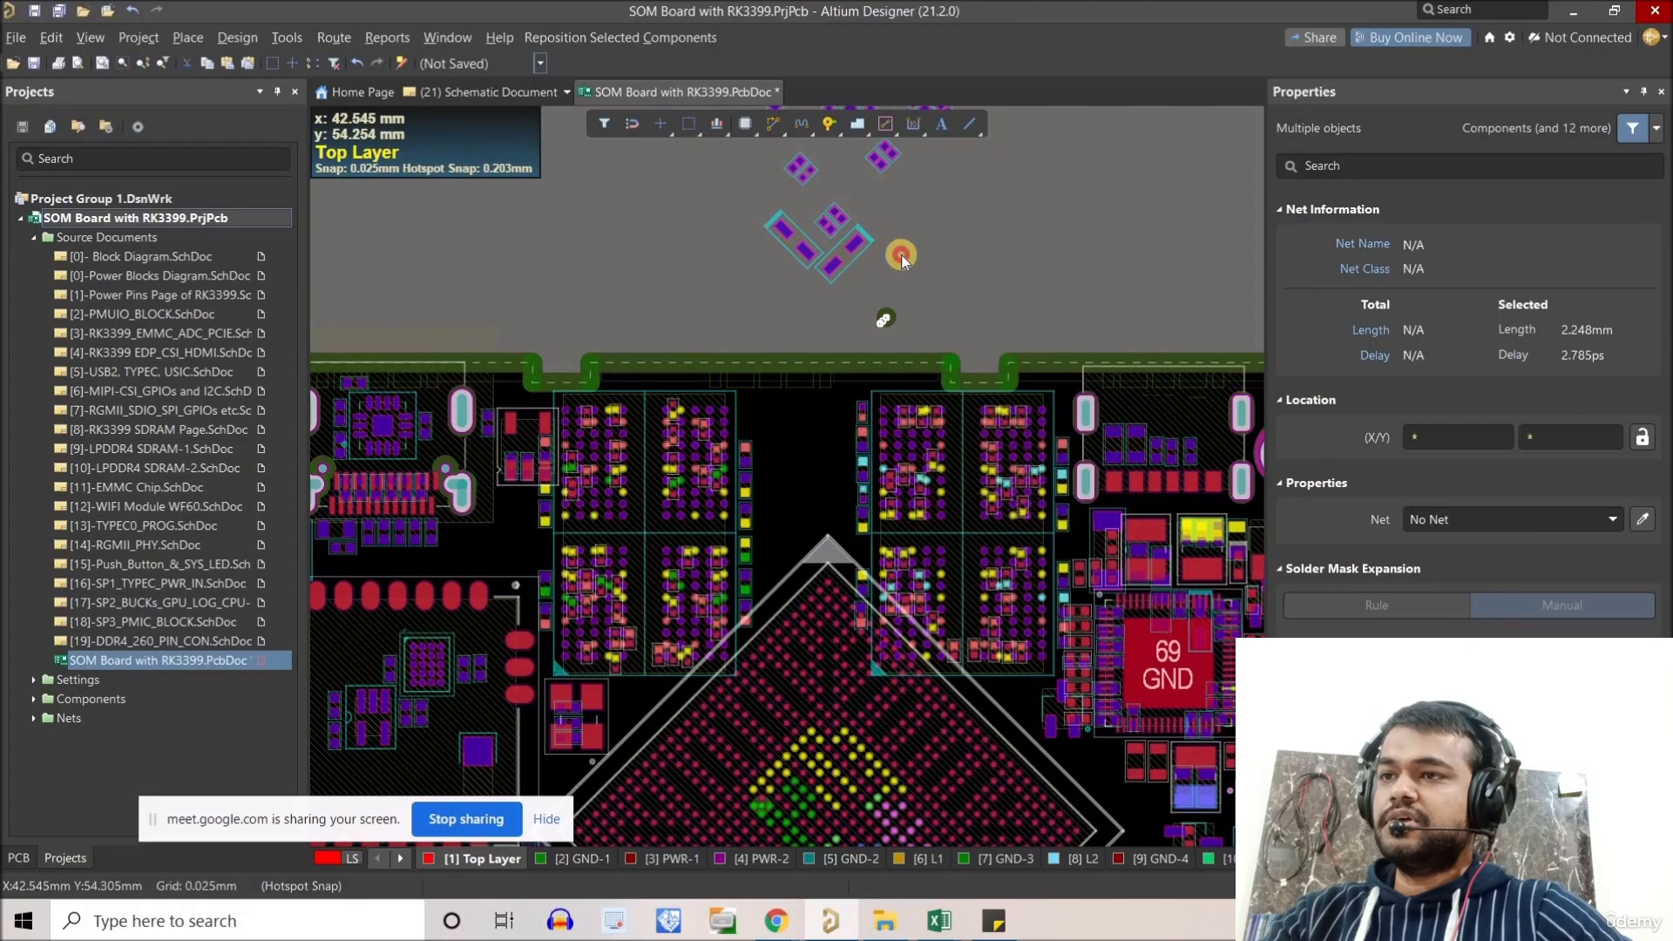
pyautogui.click(901, 256)
pyautogui.moveTo(892, 380); pyautogui.dragTo(875, 340, button='right')
pyautogui.moveTo(813, 542); pyautogui.dragTo(800, 385, button='right')
pyautogui.moveTo(872, 237); pyautogui.dragTo(863, 374, button='right')
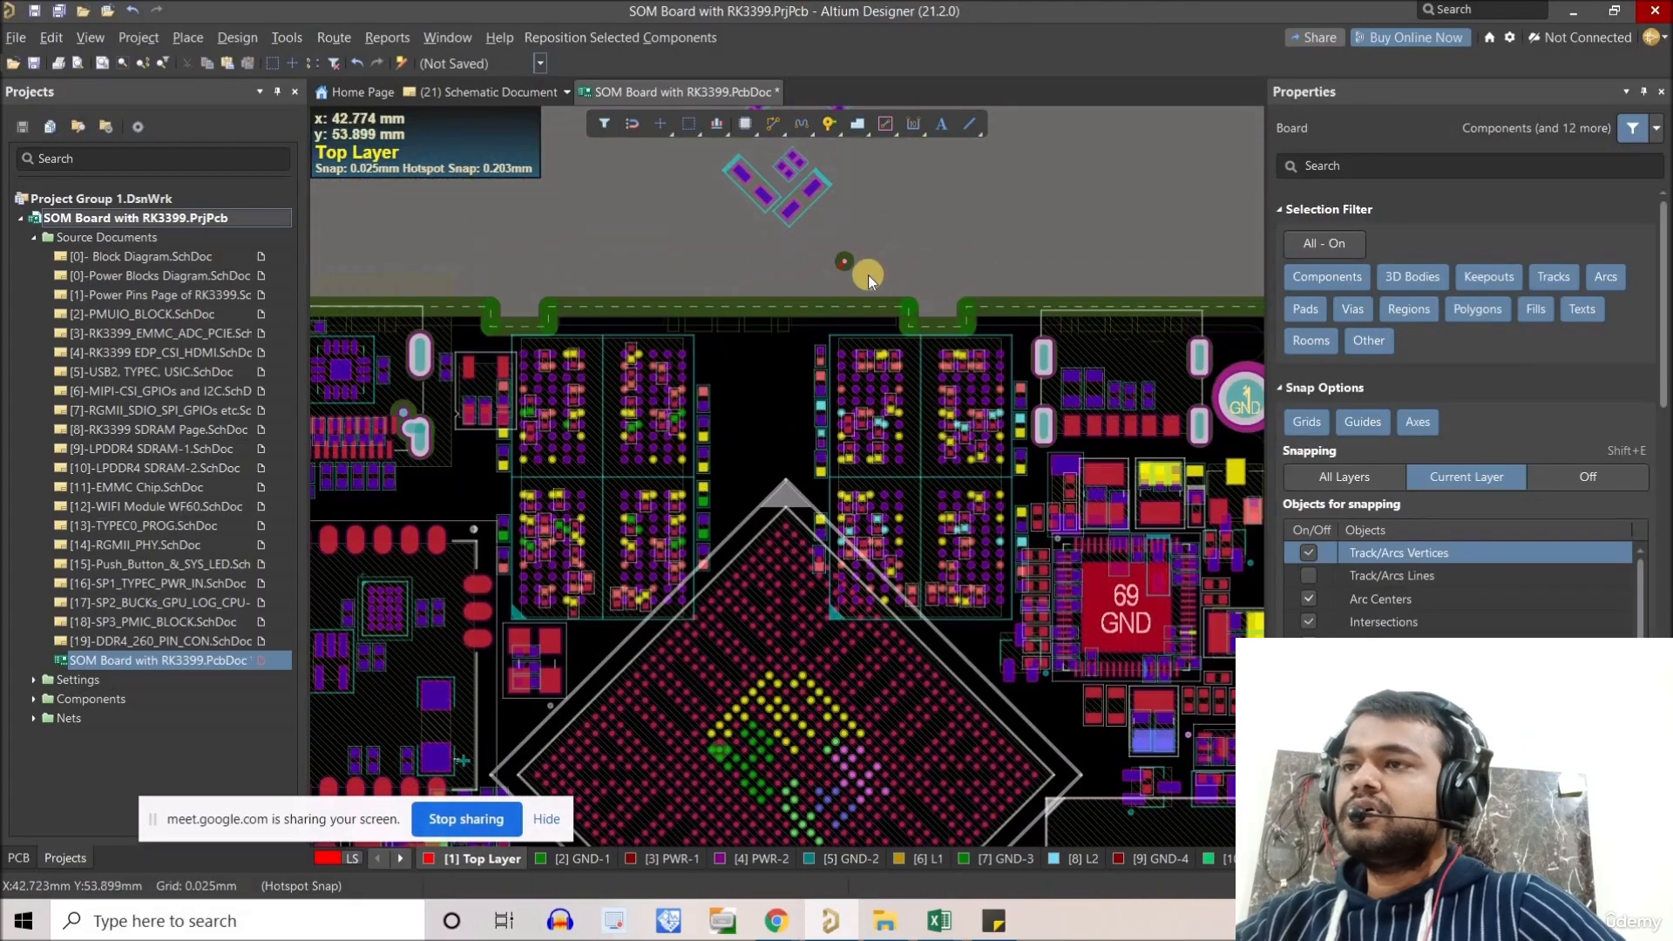
# Cut the W10 track and its via from the board, using the centre of pad W10 as the reference point.
pyautogui.keyDown('ctrl'); pyautogui.scroll(2, 844, 565); pyautogui.keyUp('ctrl')
pyautogui.keyDown('ctrl'); pyautogui.scroll(2, 715, 542); pyautogui.keyUp('ctrl')
pyautogui.keyDown('ctrl'); pyautogui.scroll(3, 652, 505); pyautogui.keyUp('ctrl')
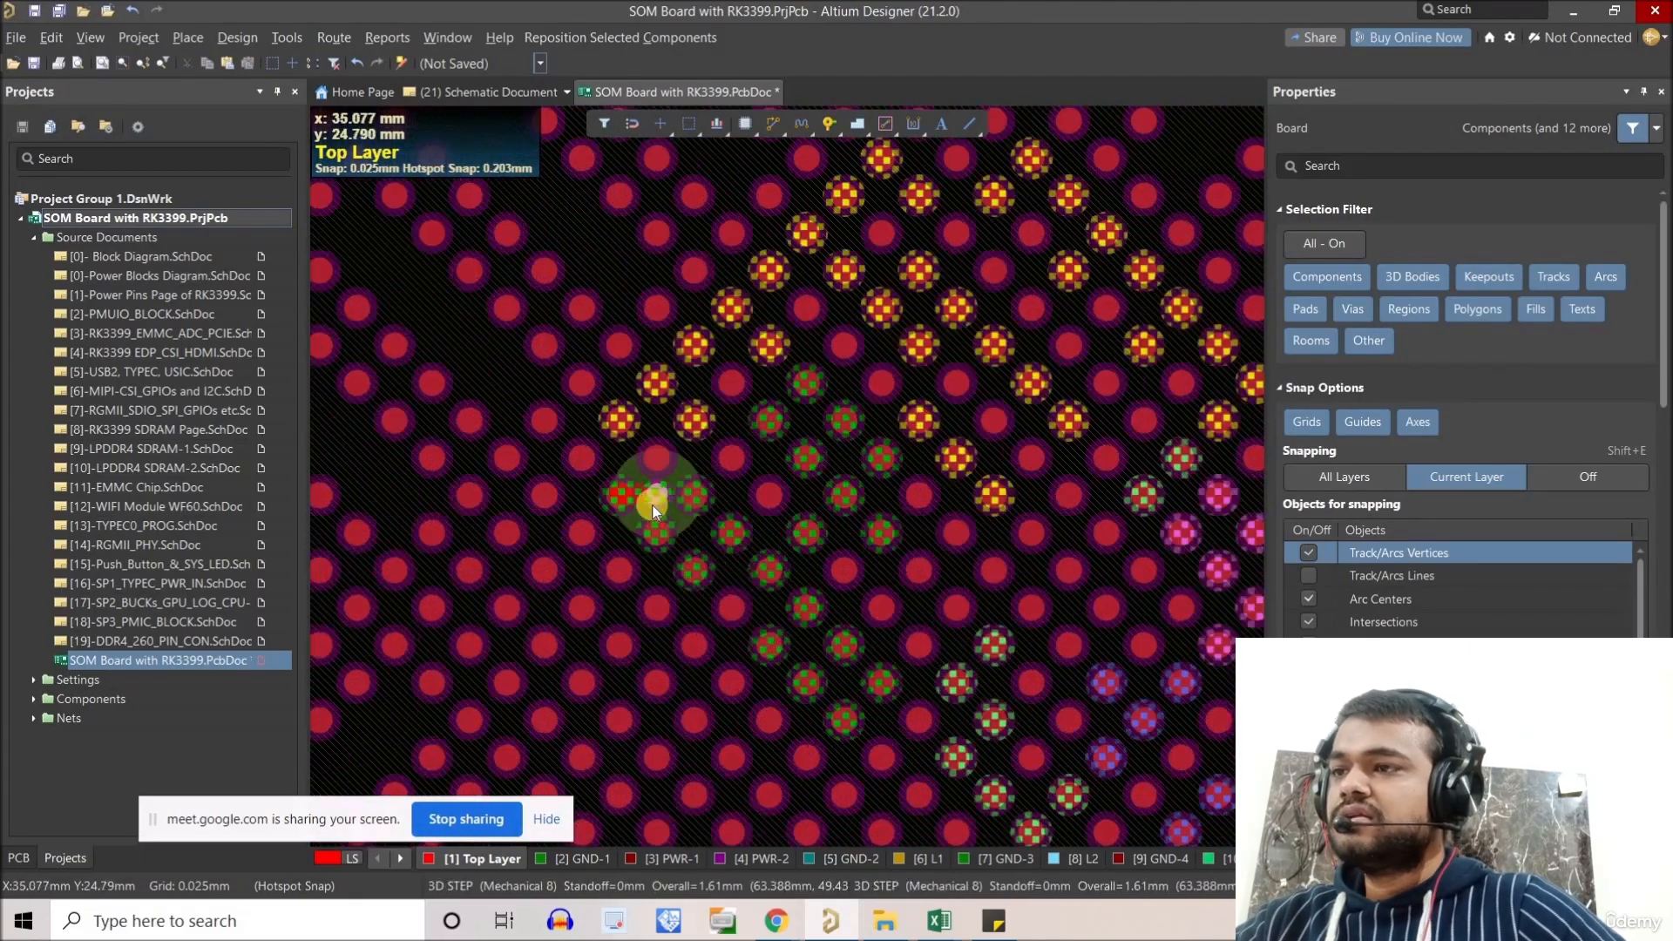
pyautogui.keyDown('ctrl'); pyautogui.scroll(5, 652, 505); pyautogui.keyUp('ctrl')
pyautogui.click(715, 522)
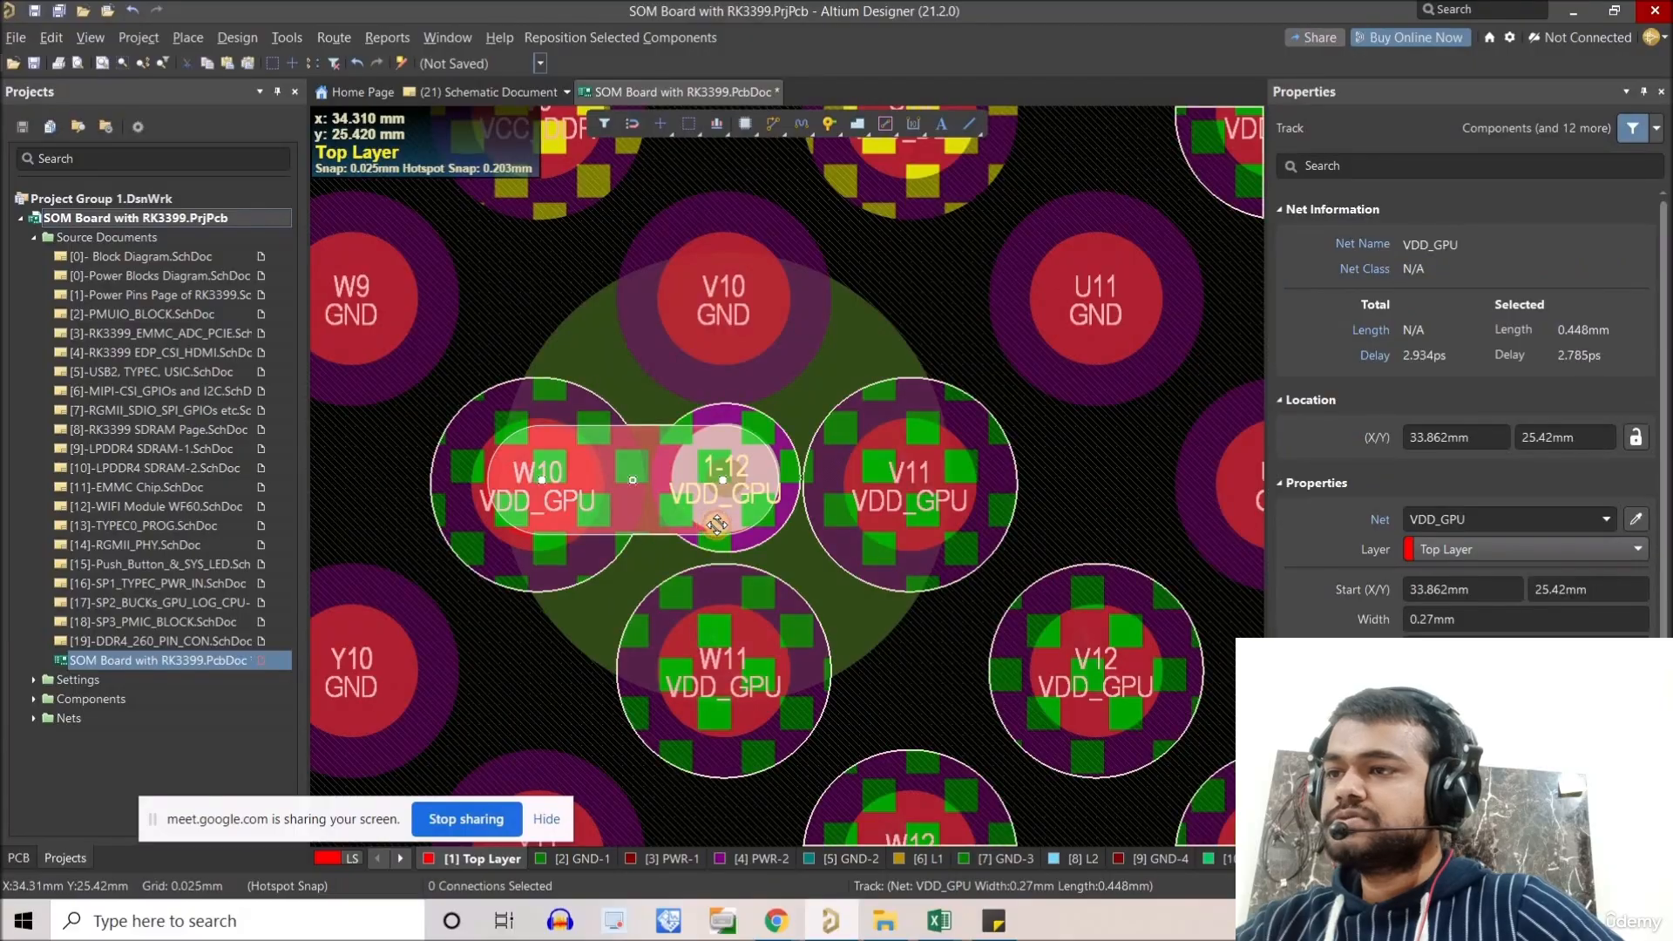
pyautogui.keyDown('shift'); pyautogui.click(753, 542); pyautogui.keyUp('shift')
pyautogui.moveTo(795, 545); pyautogui.dragTo(934, 538, button='right')
pyautogui.hotkey('ctrl', 'c')
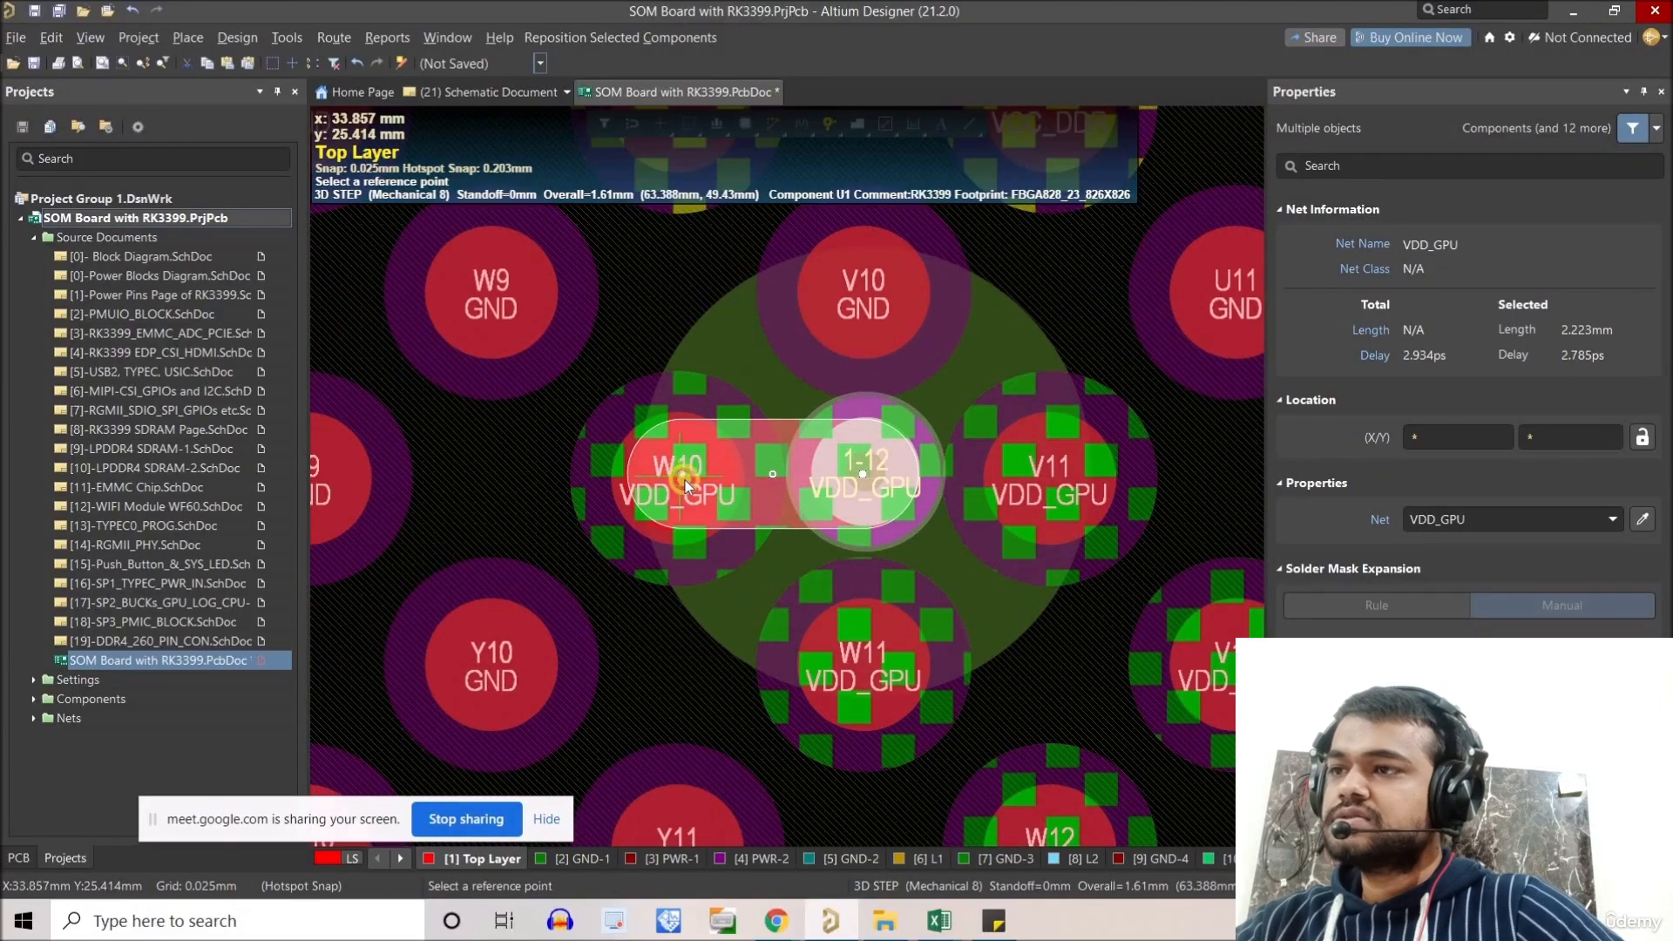
pyautogui.click(685, 480)
pyautogui.keyDown('ctrl'); pyautogui.scroll(-3, 754, 541); pyautogui.keyUp('ctrl')
pyautogui.keyDown('ctrl'); pyautogui.scroll(4, 839, 488); pyautogui.keyUp('ctrl')
# Delete the two leftover track stubs at the former via position and on pad W10.
pyautogui.click(872, 487)
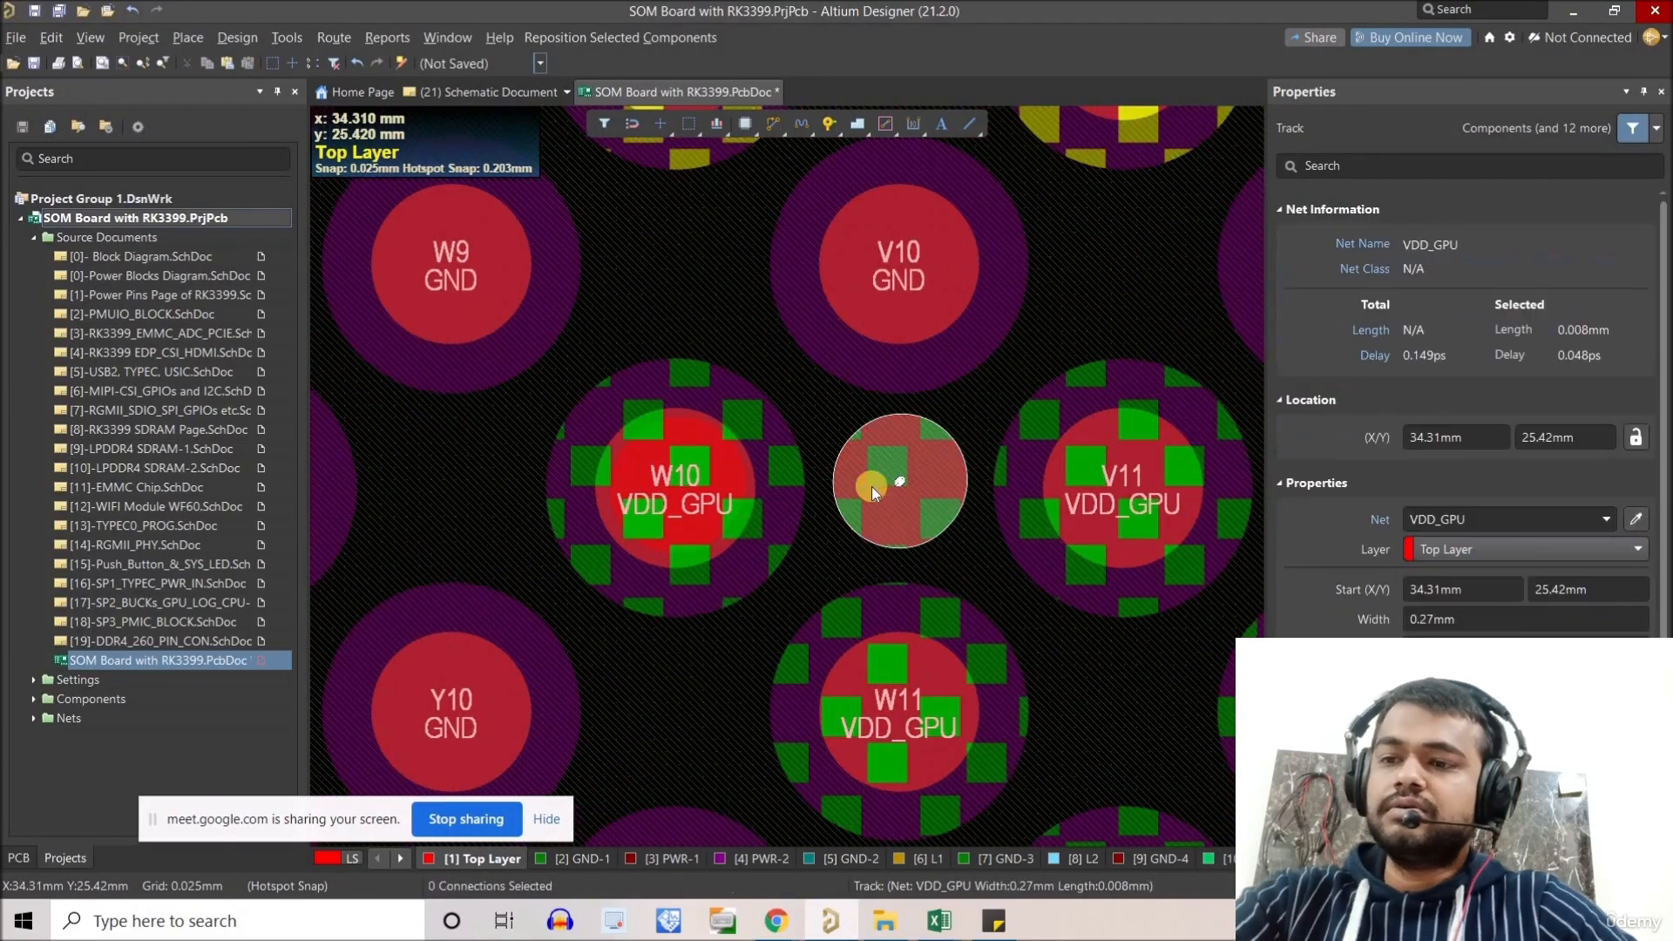
pyautogui.press('Delete')
pyautogui.click(689, 485)
pyautogui.click(689, 484)
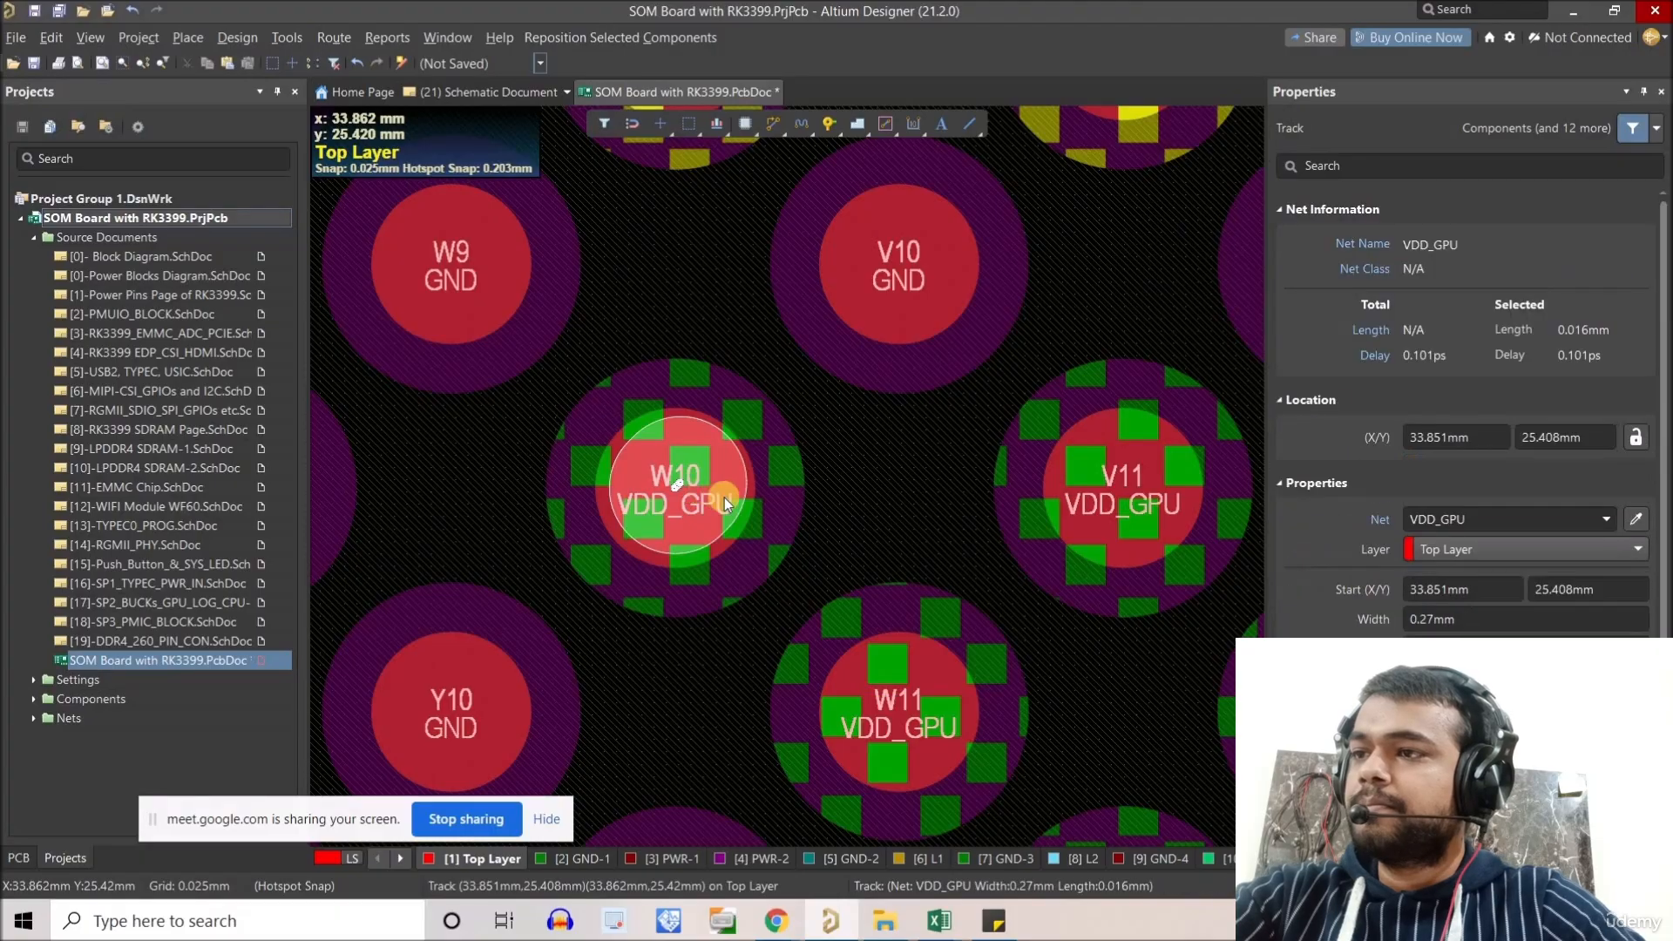
pyautogui.press('Delete')
pyautogui.keyDown('ctrl'); pyautogui.scroll(-4, 724, 498); pyautogui.keyUp('ctrl')
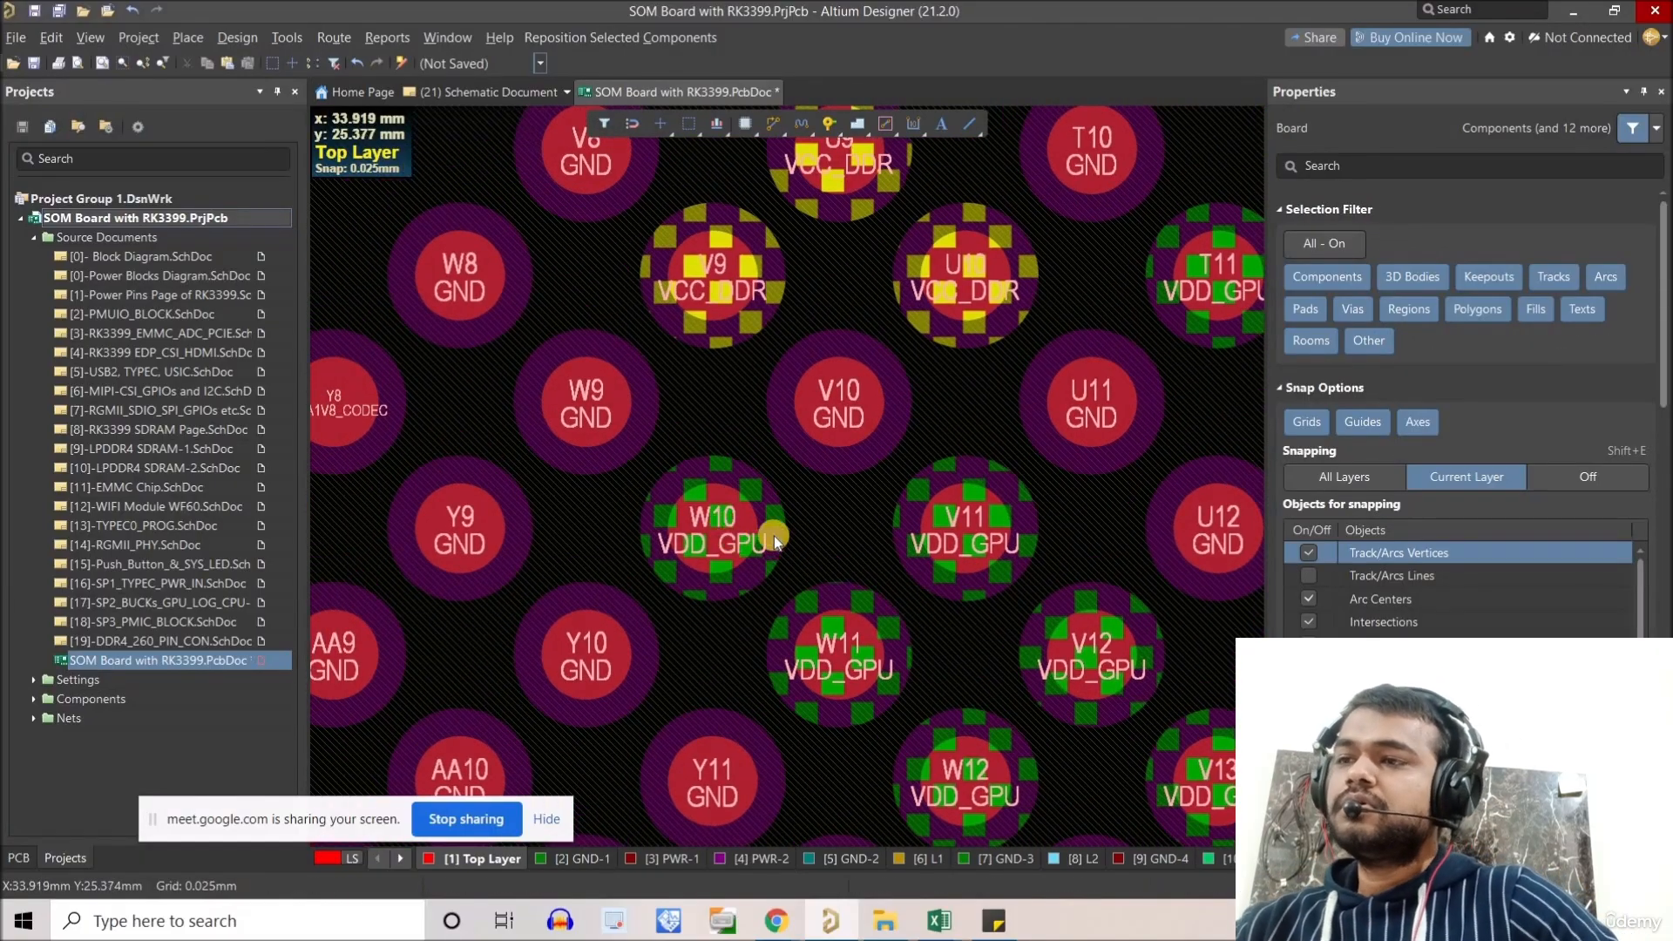
# Try pasting the cut track and via at pad W10 in different rotations.
pyautogui.hotkey('ctrl', 'v')
pyautogui.rightClick(739, 552)
pyautogui.moveTo(739, 552); pyautogui.dragTo(732, 572, button='right')
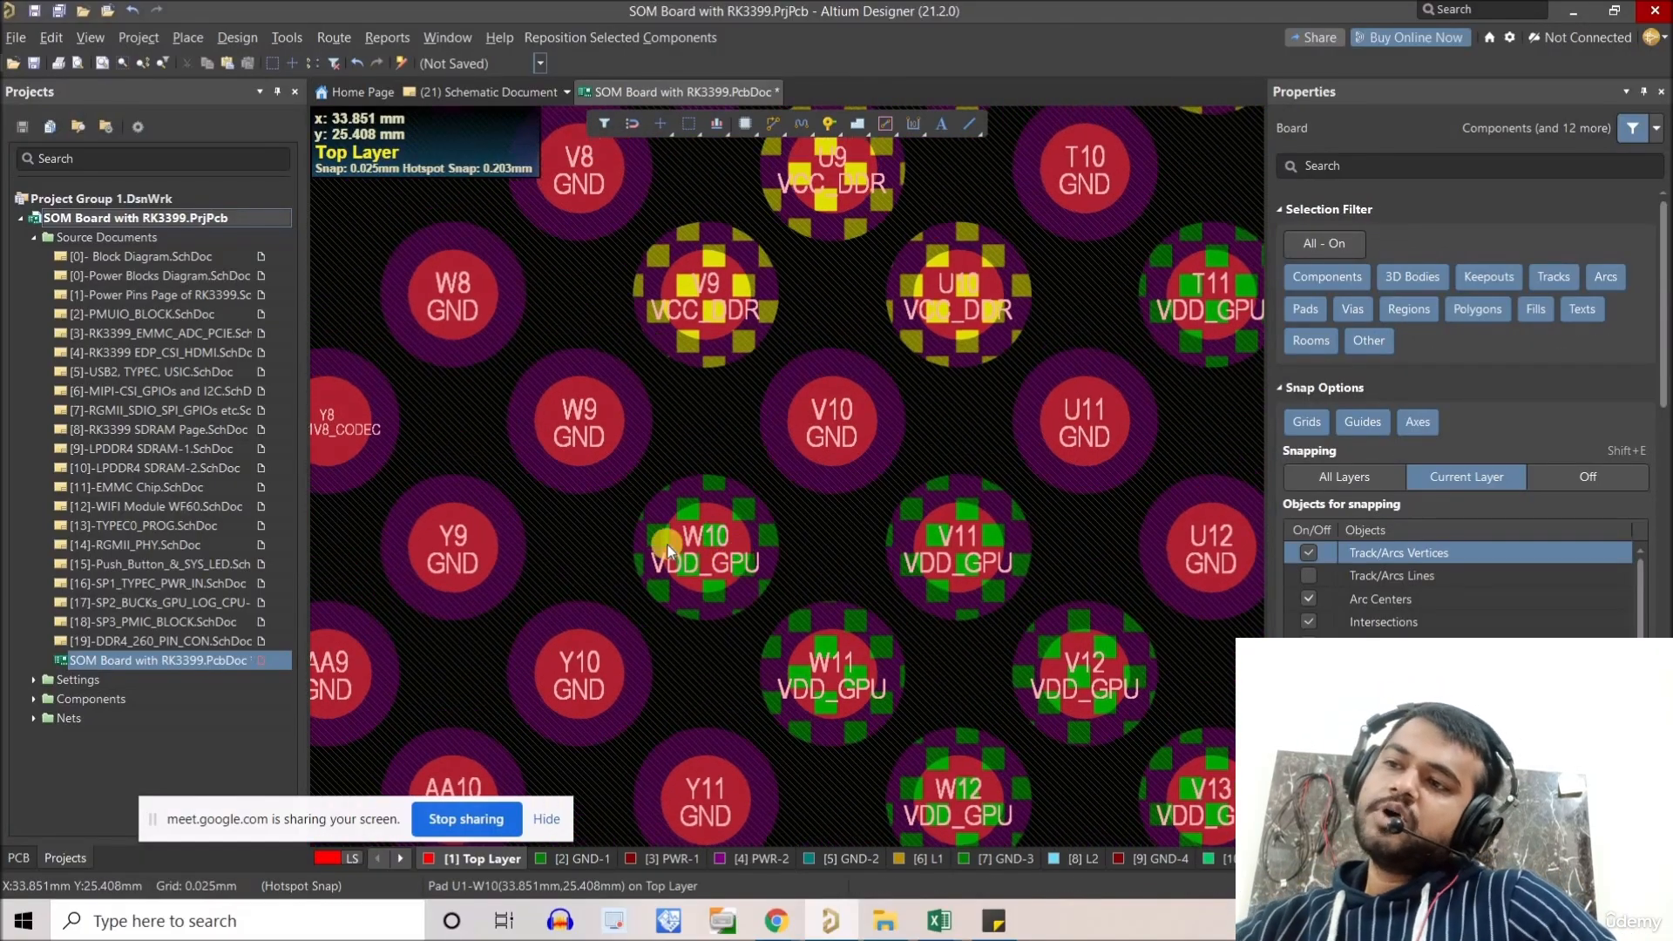
pyautogui.keyDown('ctrl'); pyautogui.scroll(-2, 673, 541); pyautogui.keyUp('ctrl')
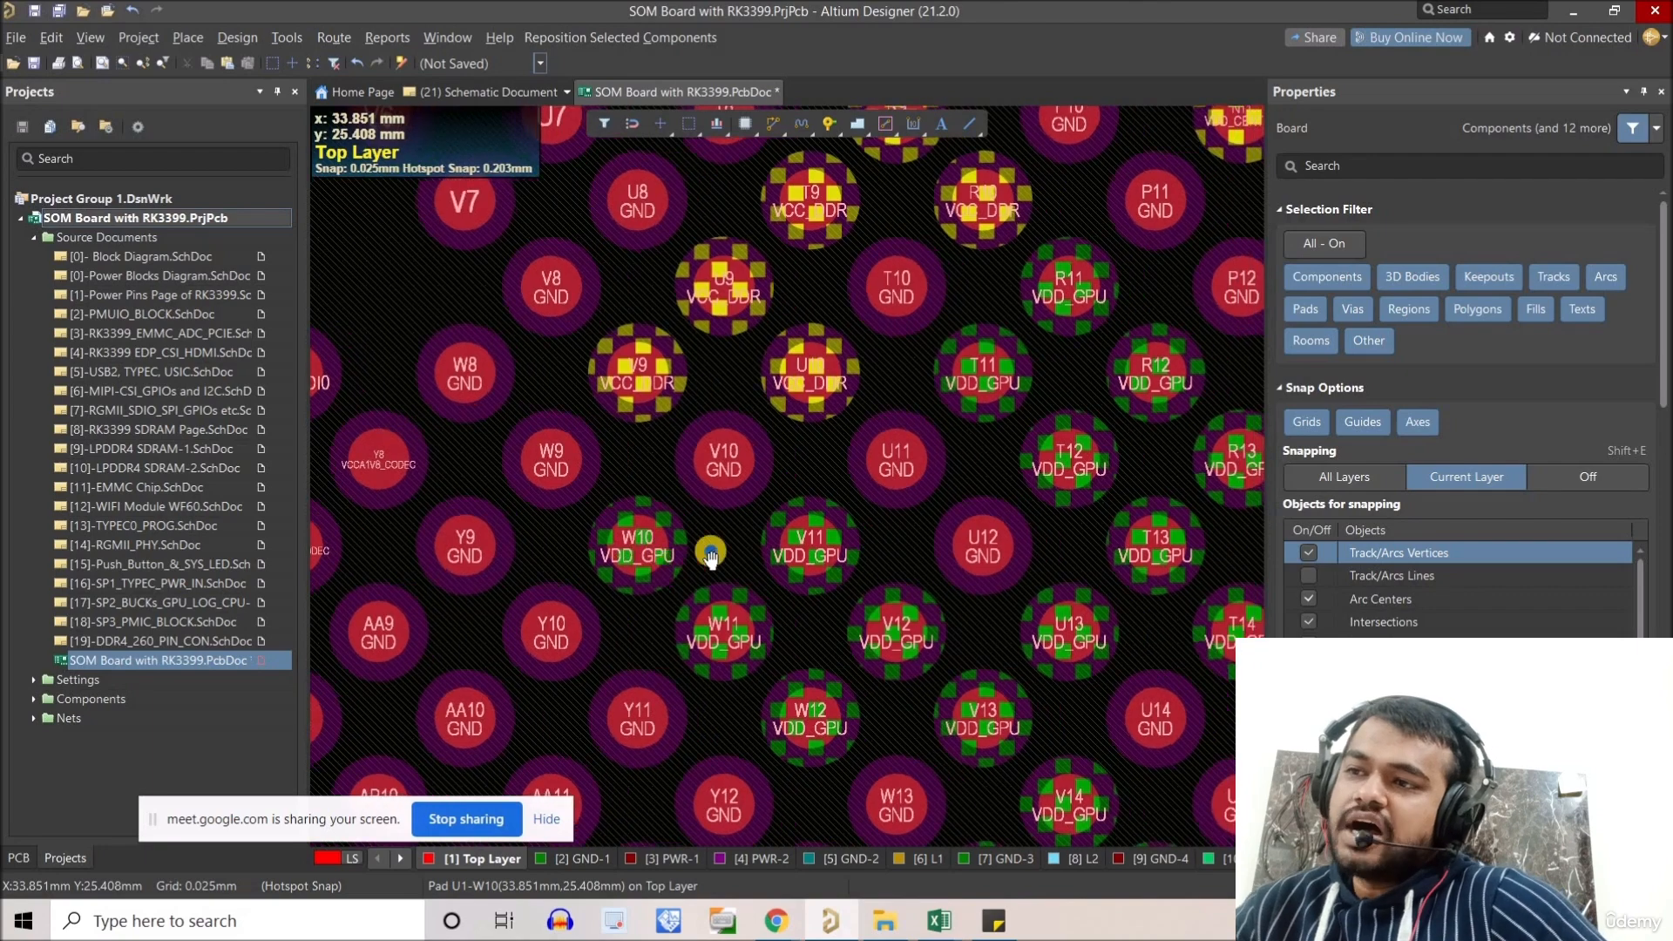
pyautogui.moveTo(710, 554)
pyautogui.mouseDown(button='right')
pyautogui.moveTo(717, 542)
pyautogui.moveTo(706, 553)
pyautogui.mouseUp(button='right')
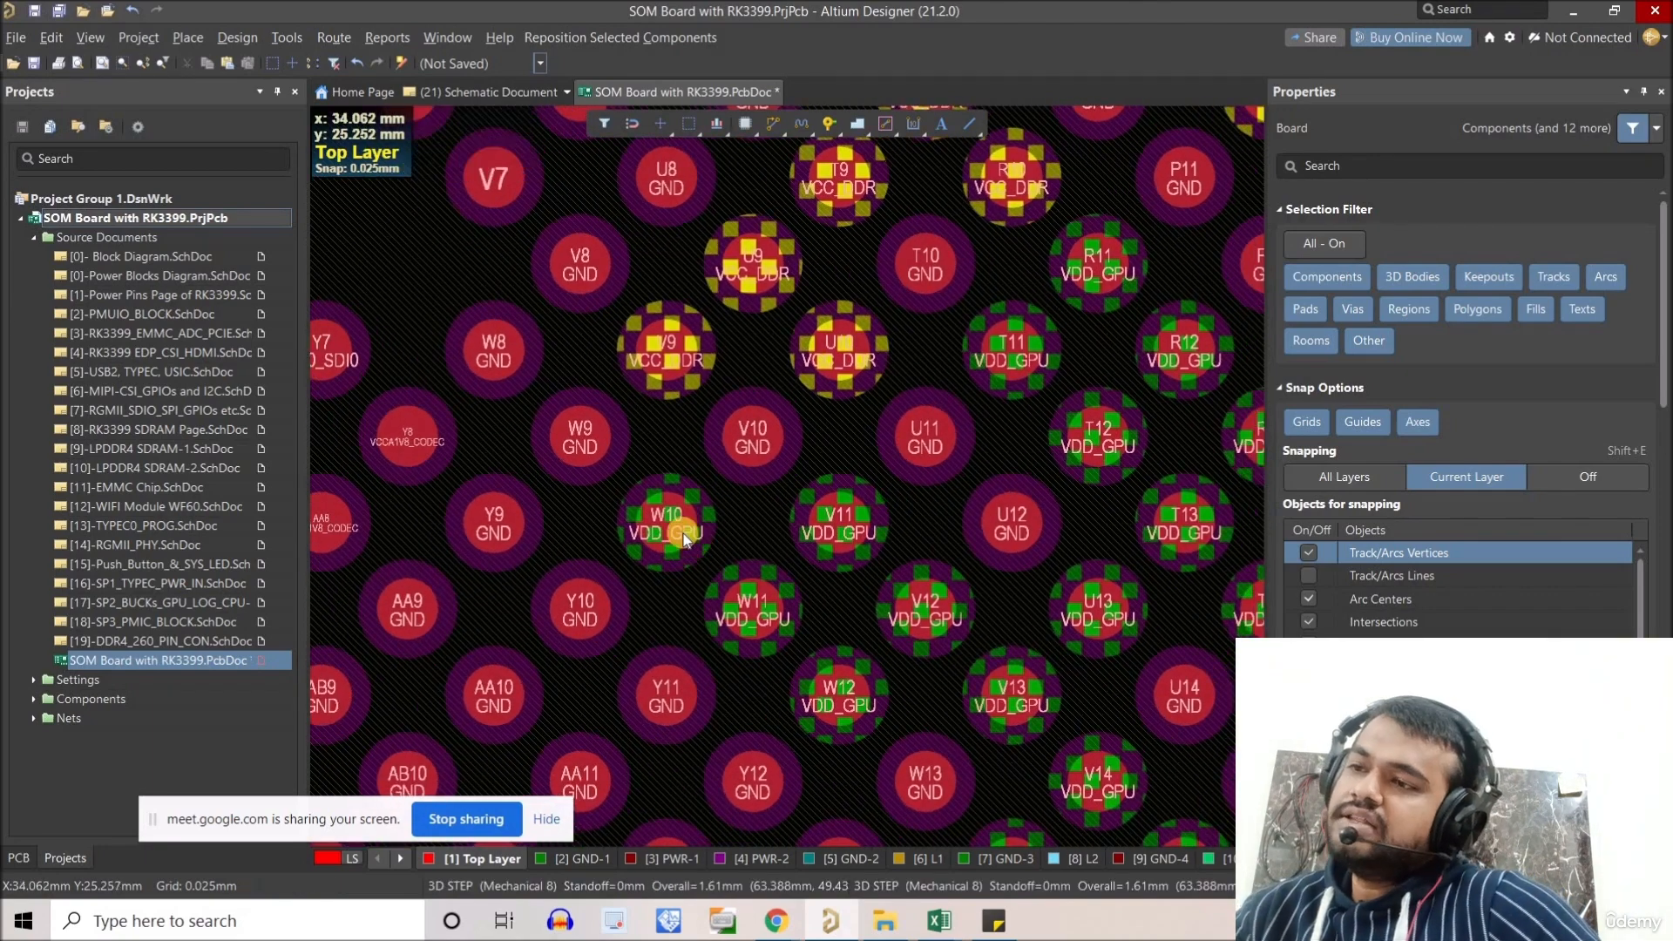
pyautogui.hotkey('ctrl', 'v')
pyautogui.press('space')
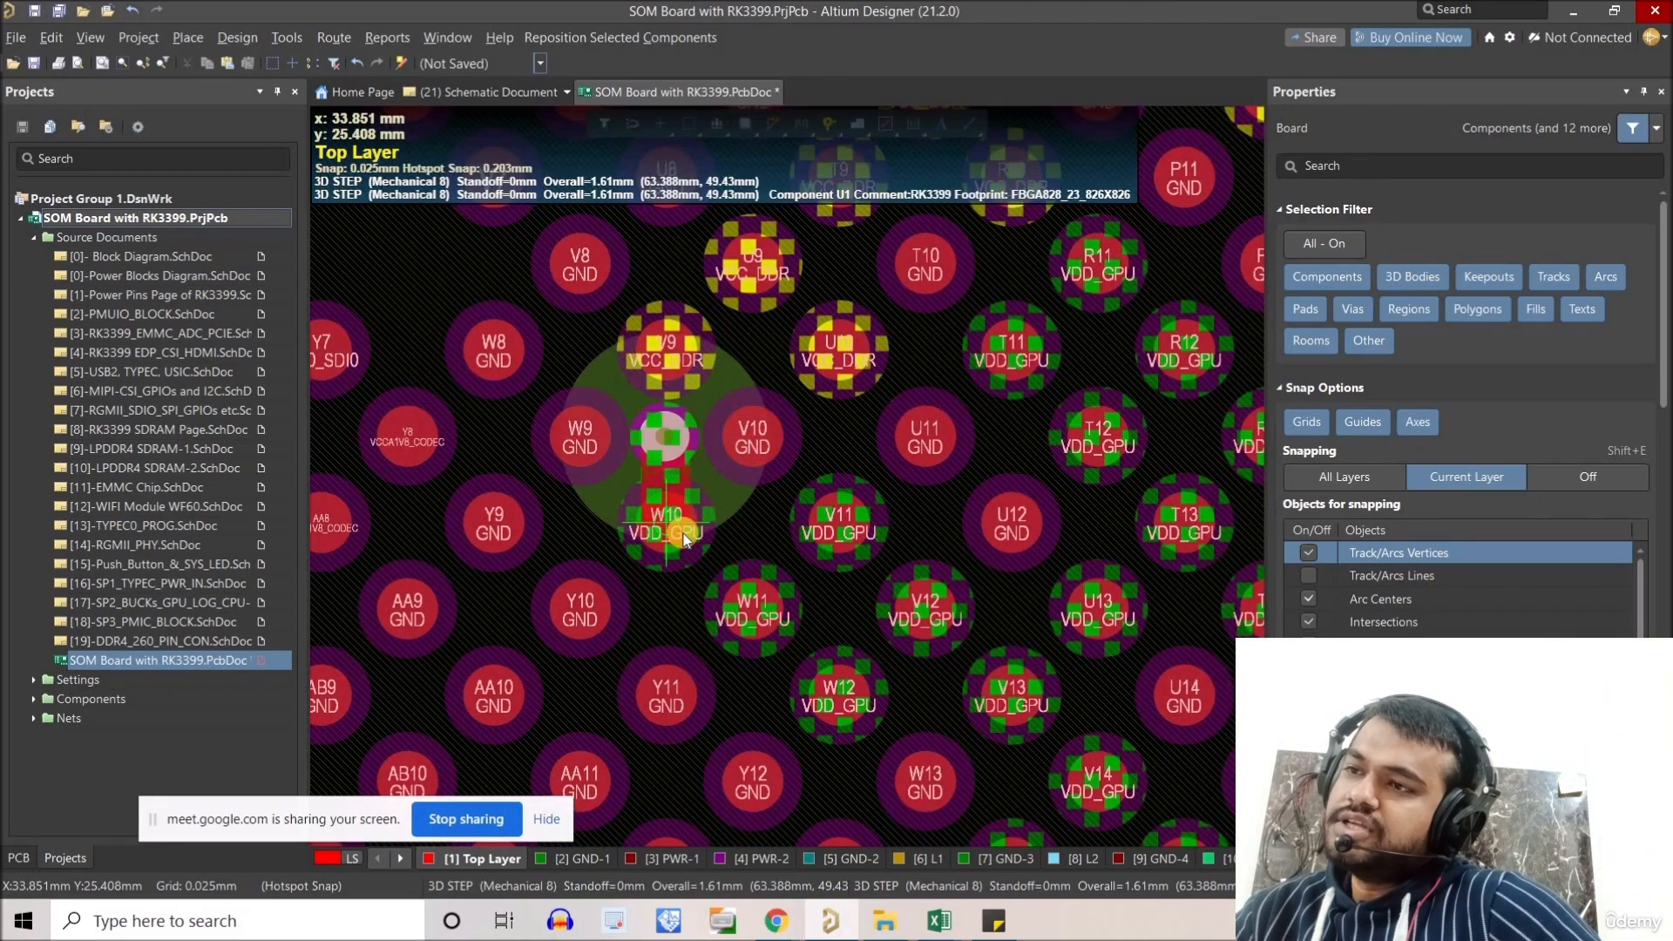
pyautogui.press('space')
pyautogui.press('space')
pyautogui.press('space')
pyautogui.press('space')
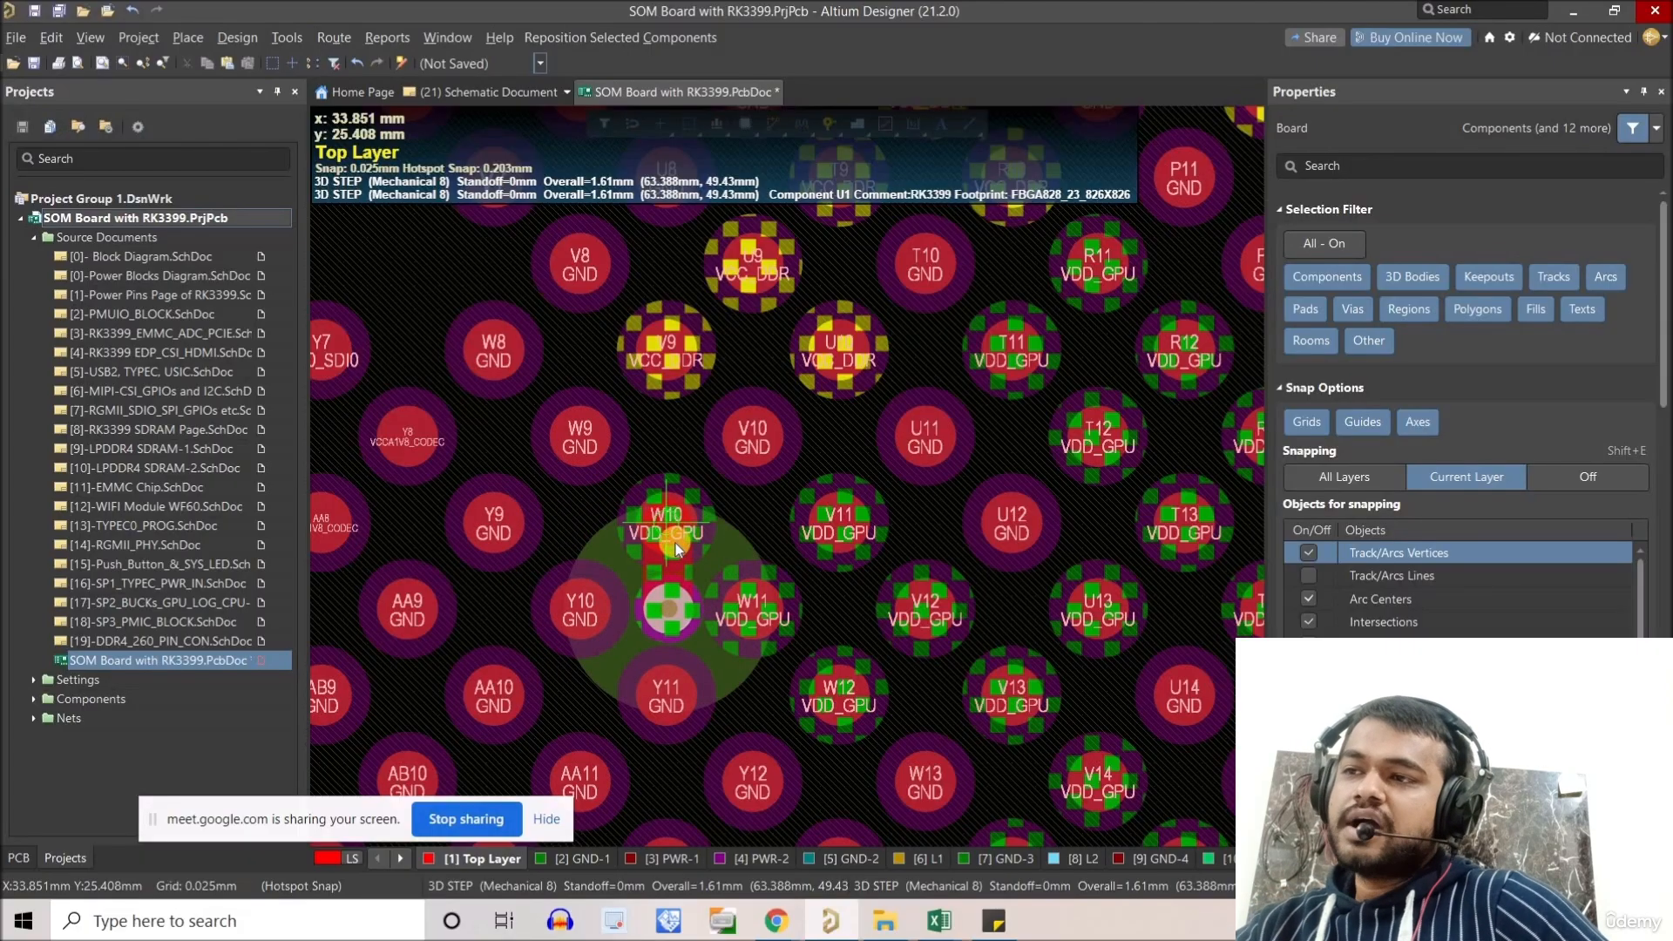
pyautogui.click(670, 631)
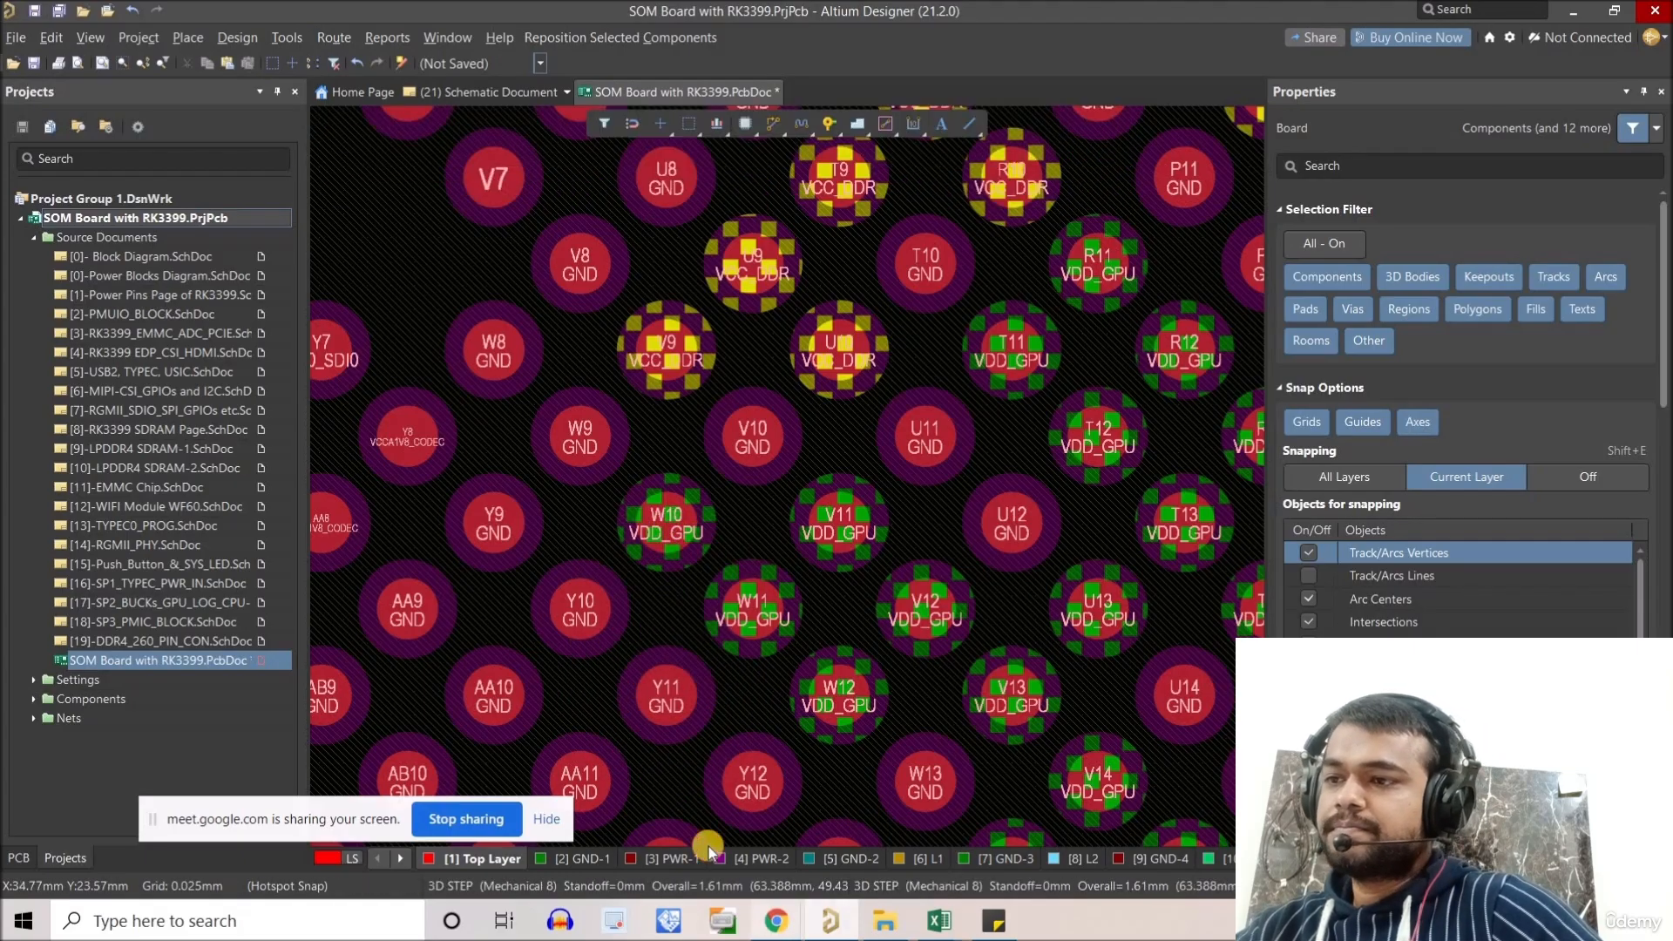
# Switch to the Google Meet call, admit the waiting participant, and return to Altium Designer.
pyautogui.moveTo(776, 921)
pyautogui.click(649, 797)
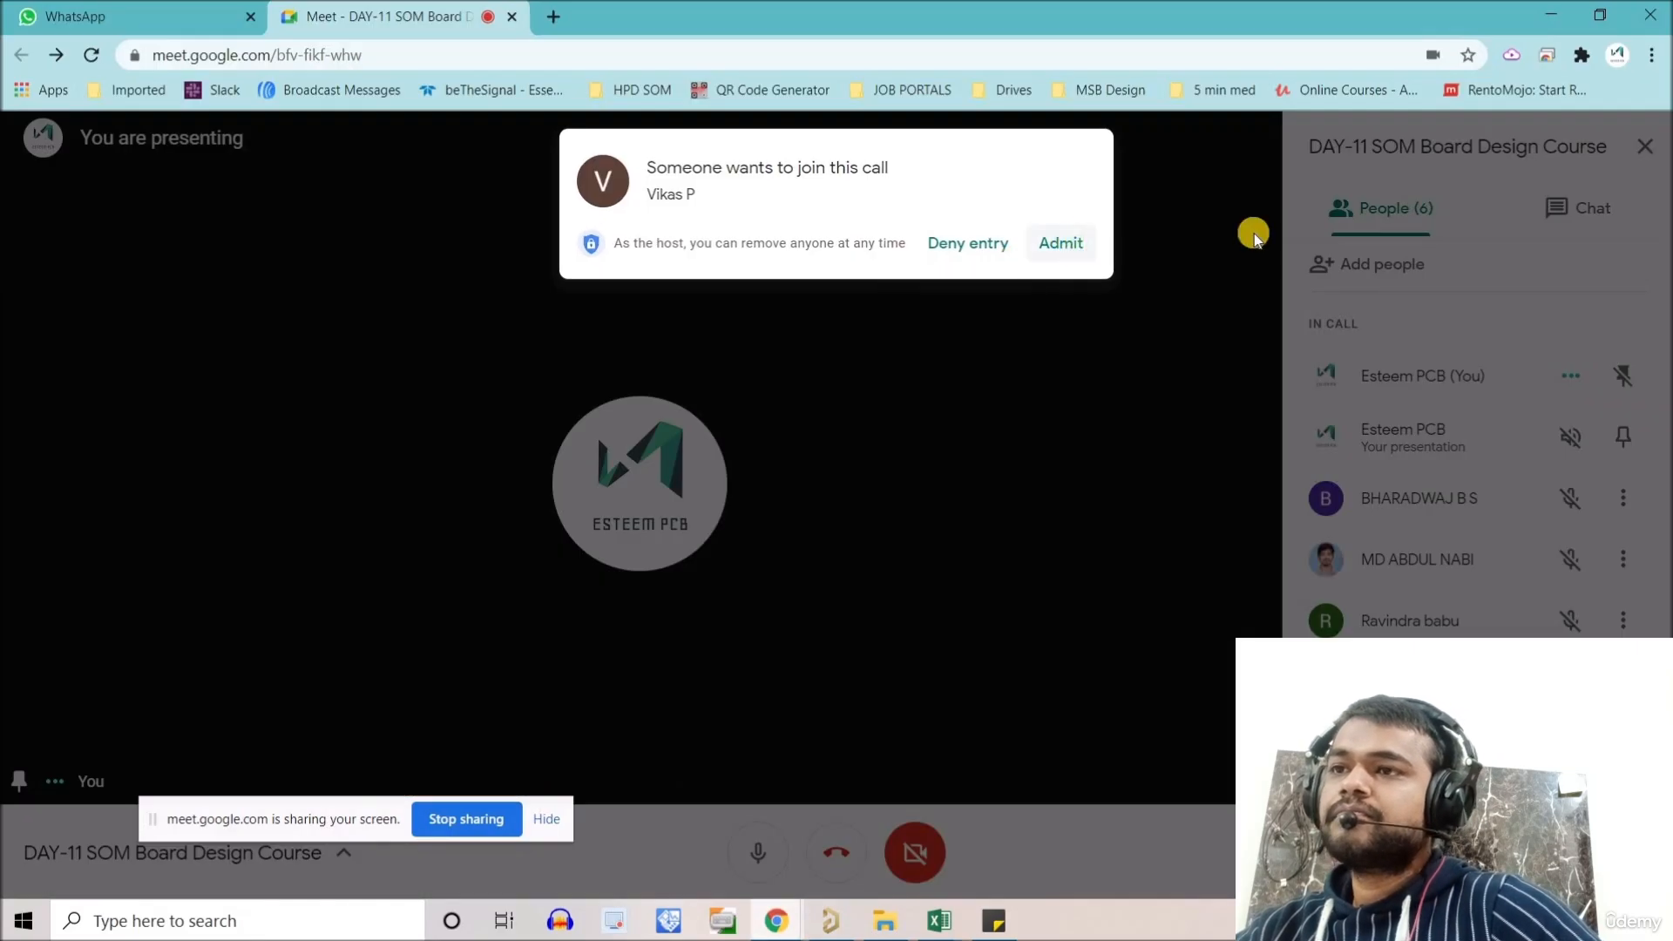
pyautogui.click(1061, 242)
pyautogui.click(1551, 15)
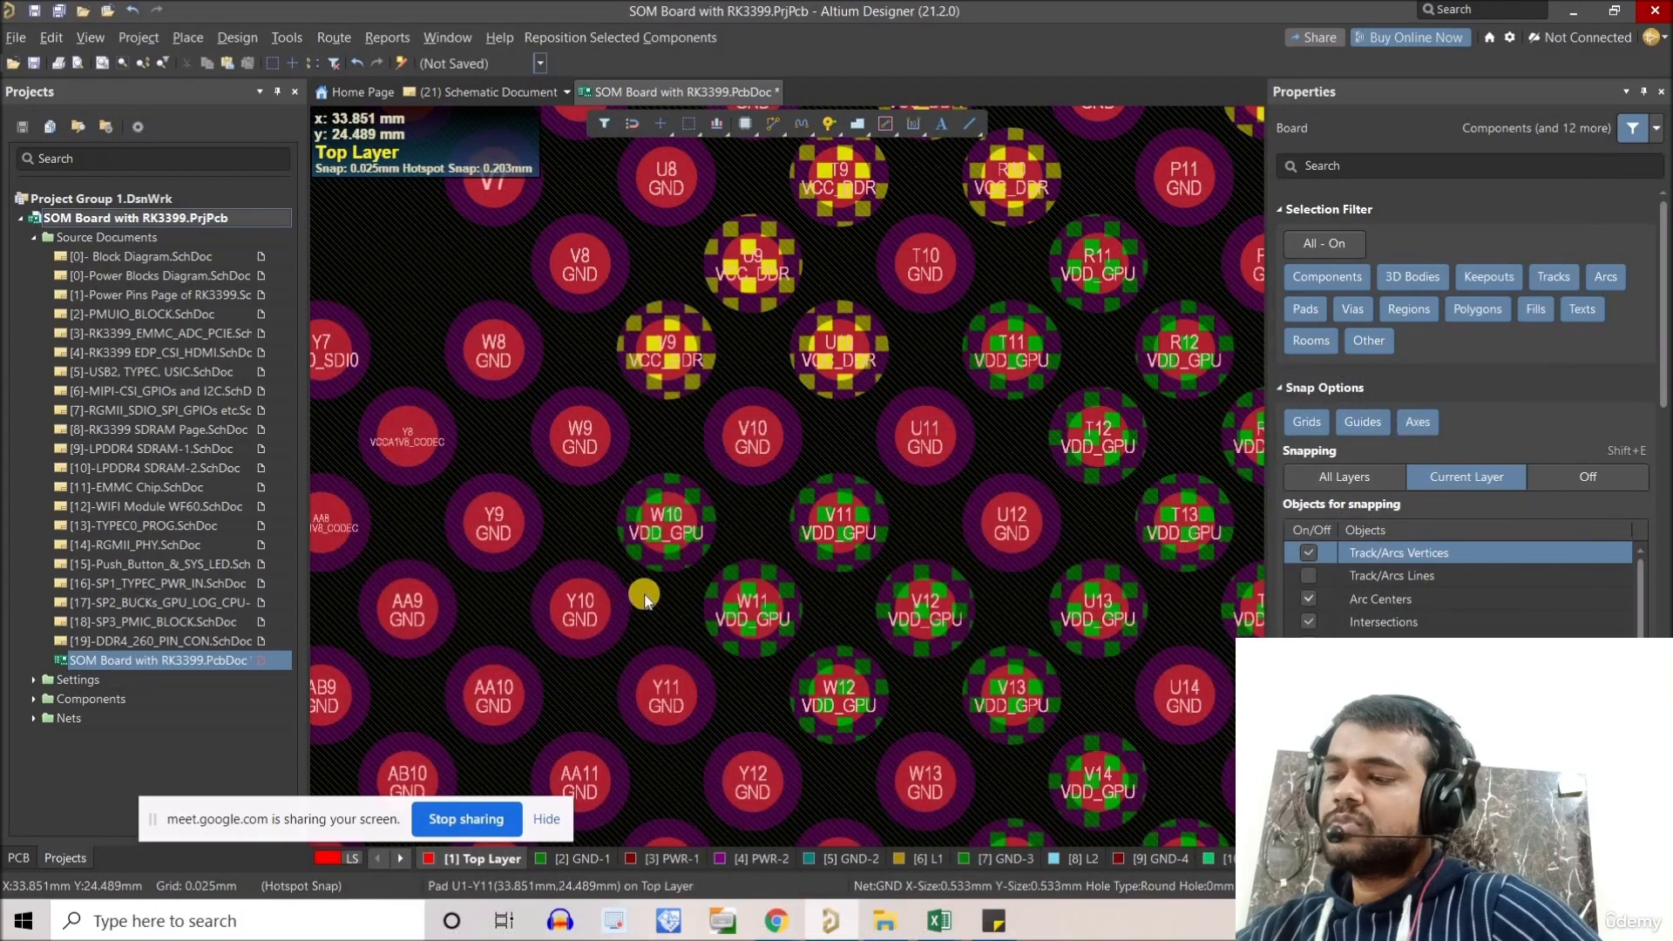
# Try pasting the copied fanout on pads W10 and Y10 with the vias directly below the pads.
pyautogui.hotkey('ctrl', 'v')
pyautogui.keyDown('ctrl'); pyautogui.scroll(1, 616, 562); pyautogui.keyUp('ctrl')
pyautogui.press('space')
pyautogui.press('space')
pyautogui.press('space')
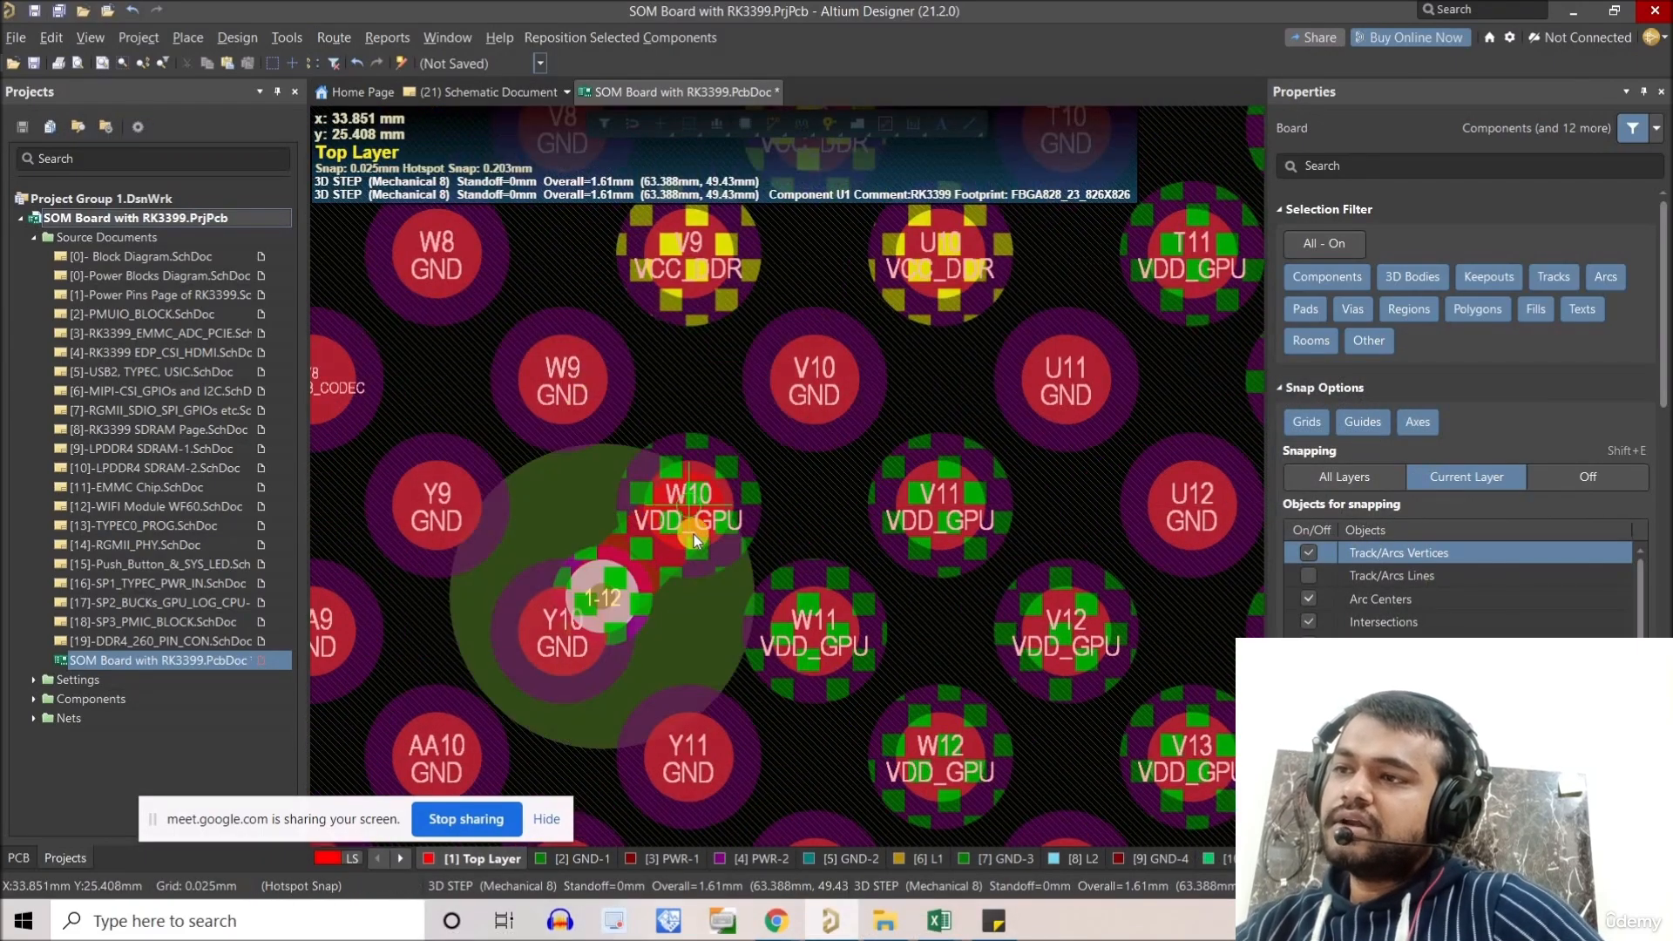
pyautogui.click(694, 535)
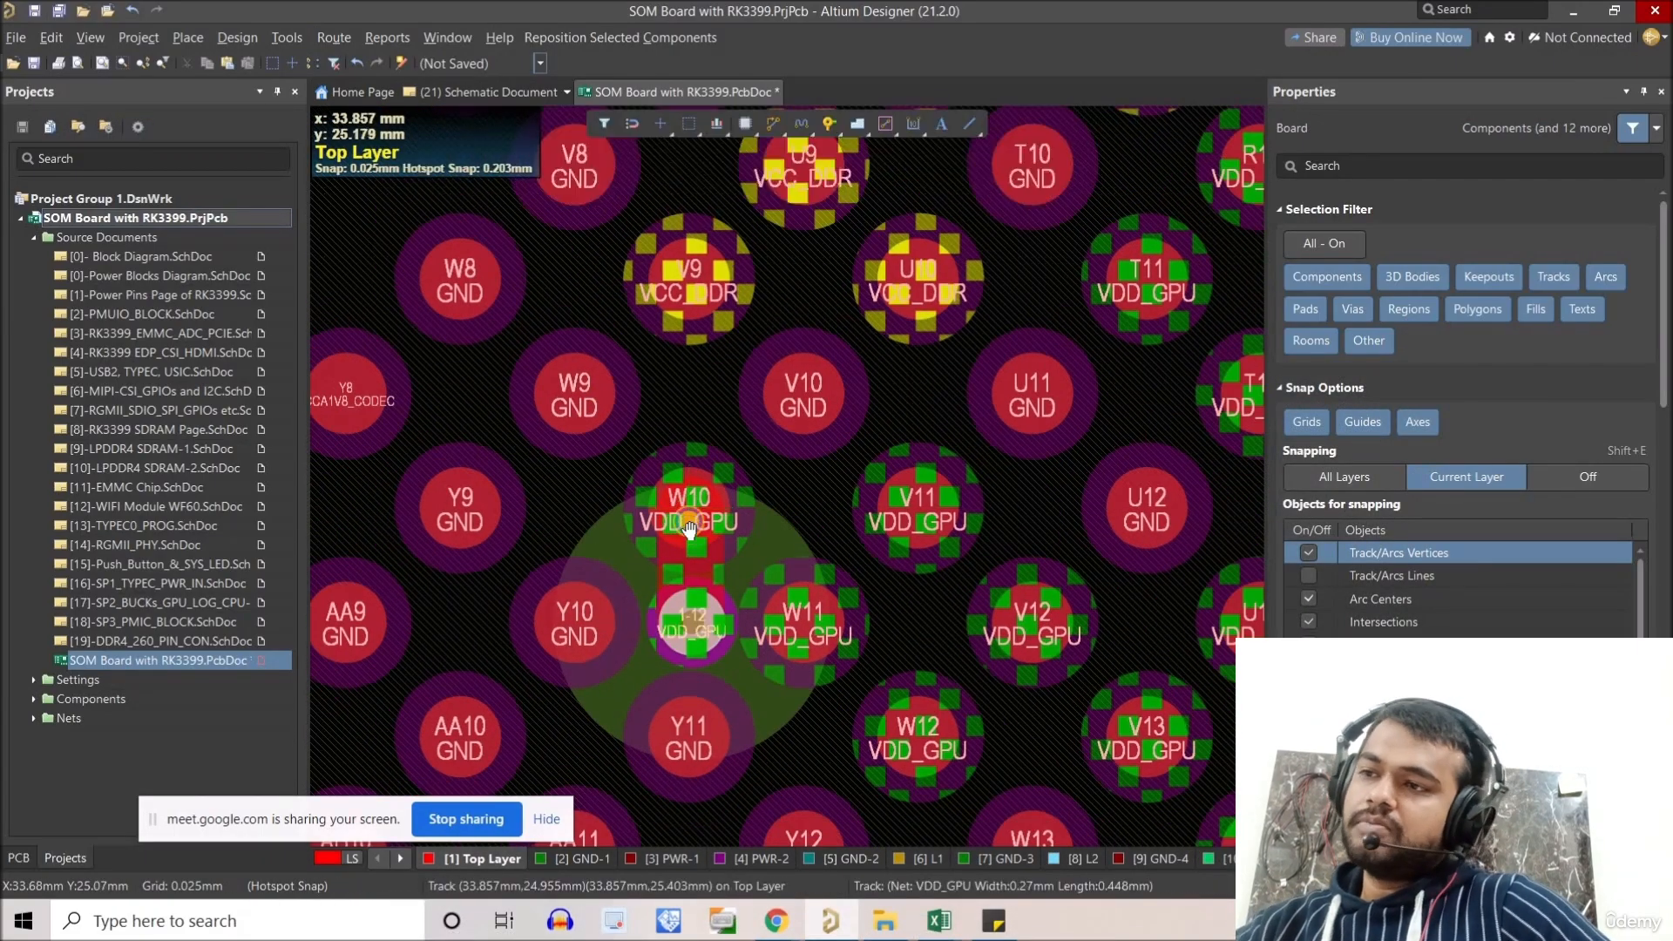
pyautogui.keyDown('ctrl'); pyautogui.scroll(-1, 649, 588); pyautogui.keyUp('ctrl')
pyautogui.hotkey('ctrl', 'v')
pyautogui.click(609, 544)
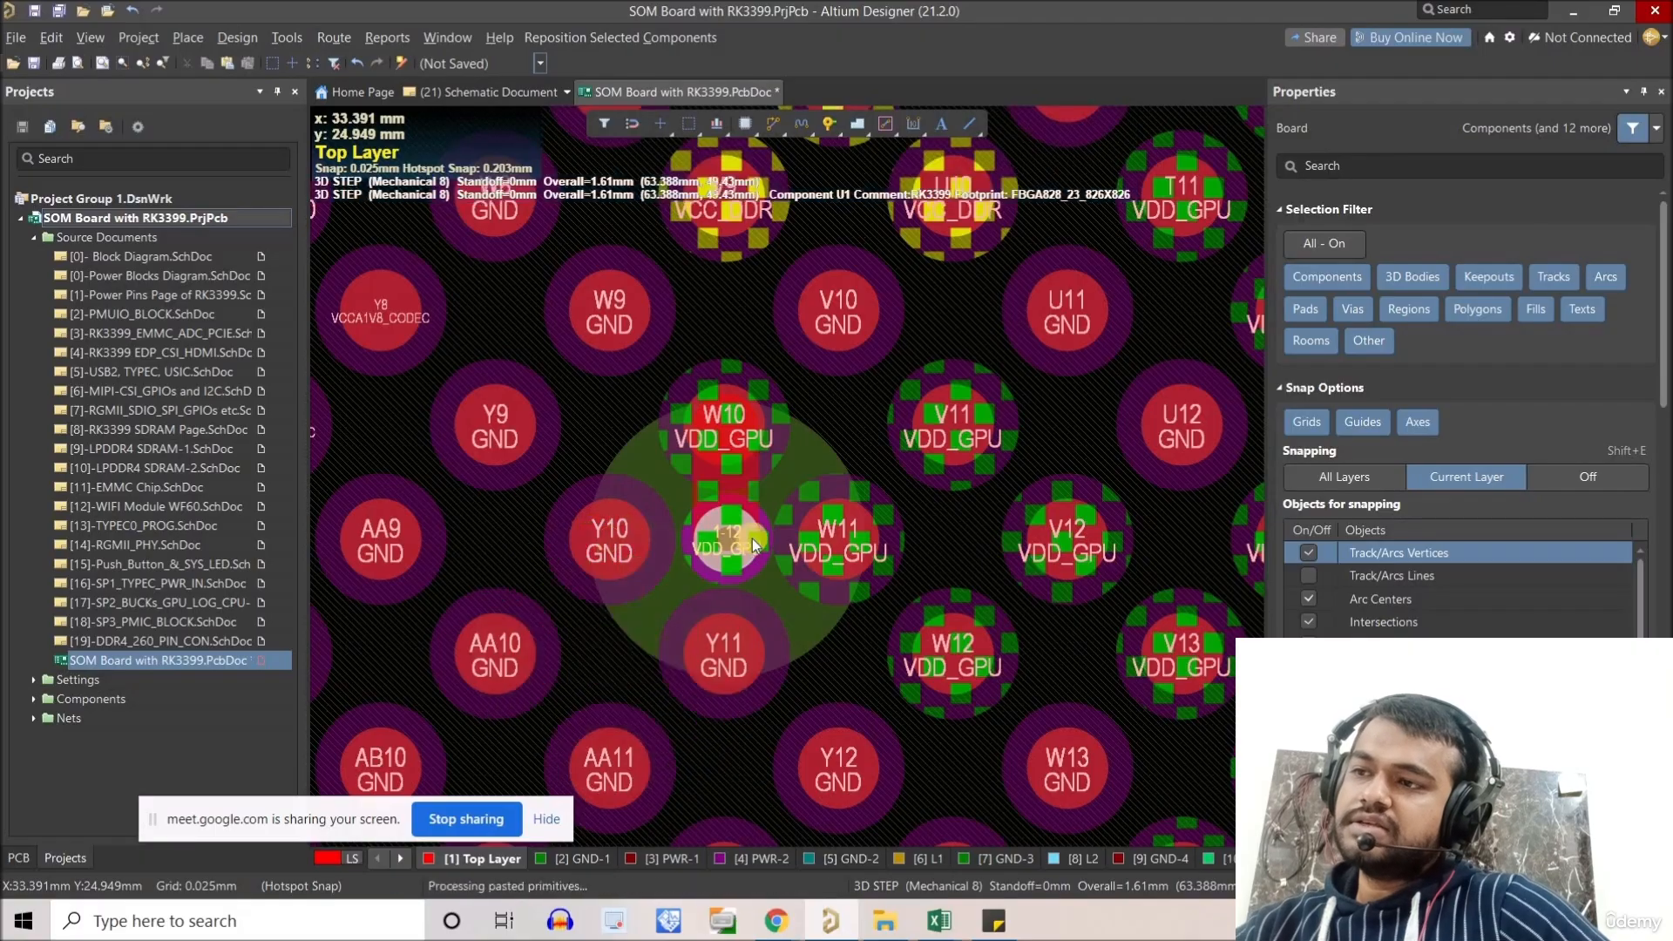
pyautogui.keyDown('ctrl'); pyautogui.scroll(-2, 762, 505); pyautogui.keyUp('ctrl')
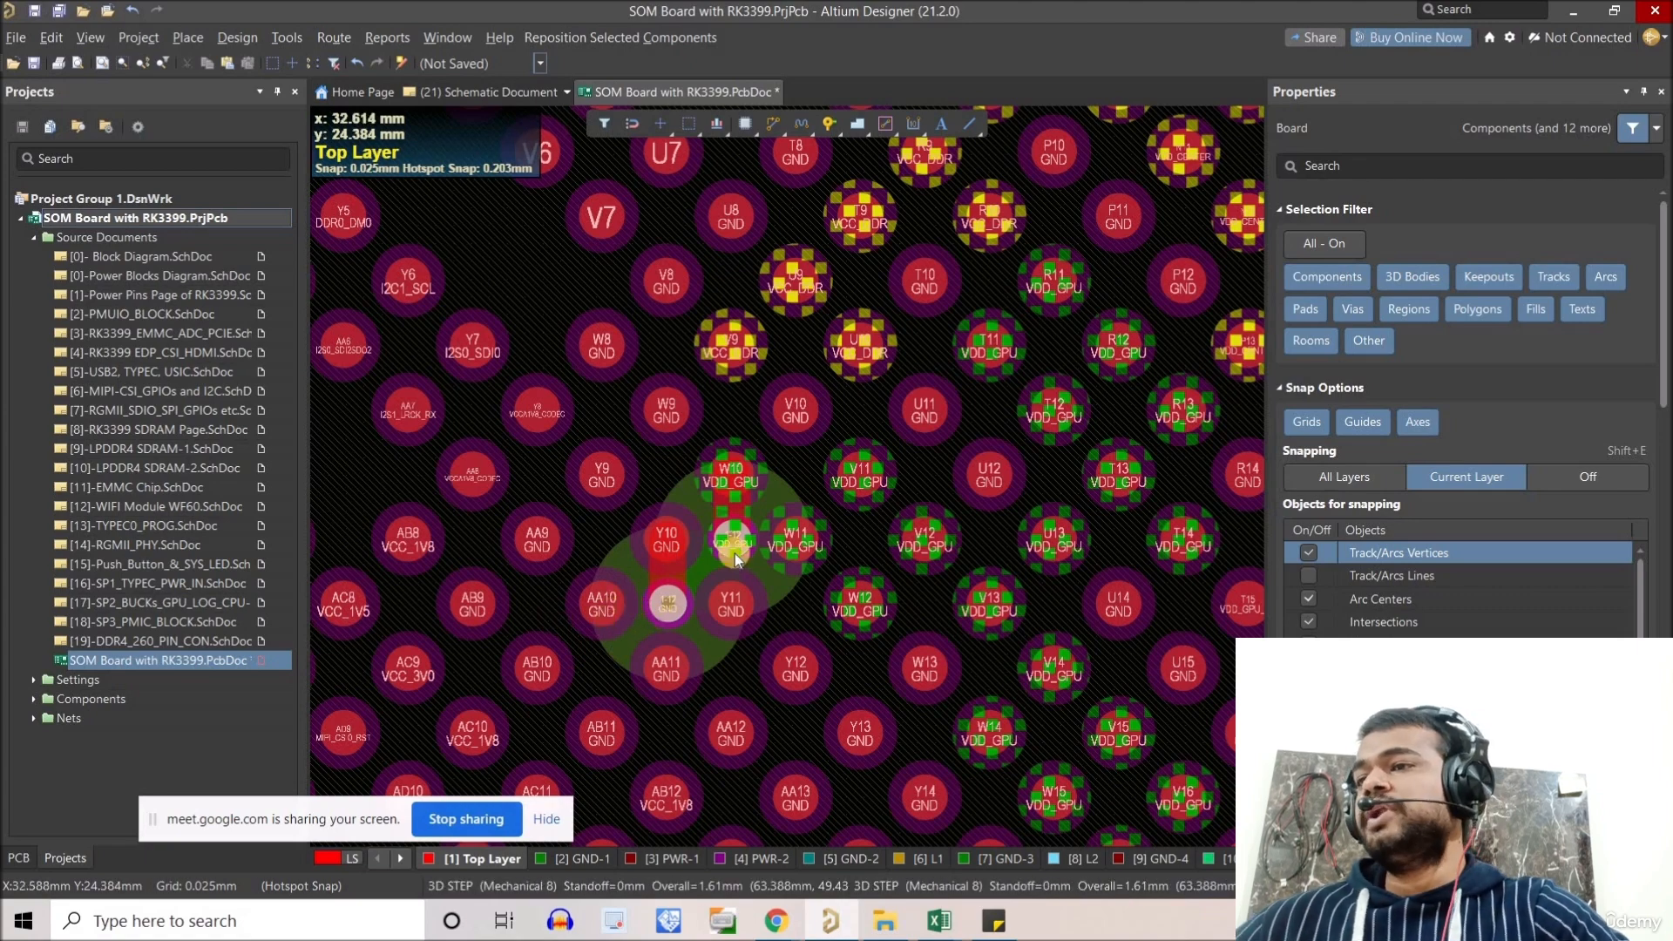
pyautogui.keyDown('ctrl'); pyautogui.scroll(3, 671, 580); pyautogui.keyUp('ctrl')
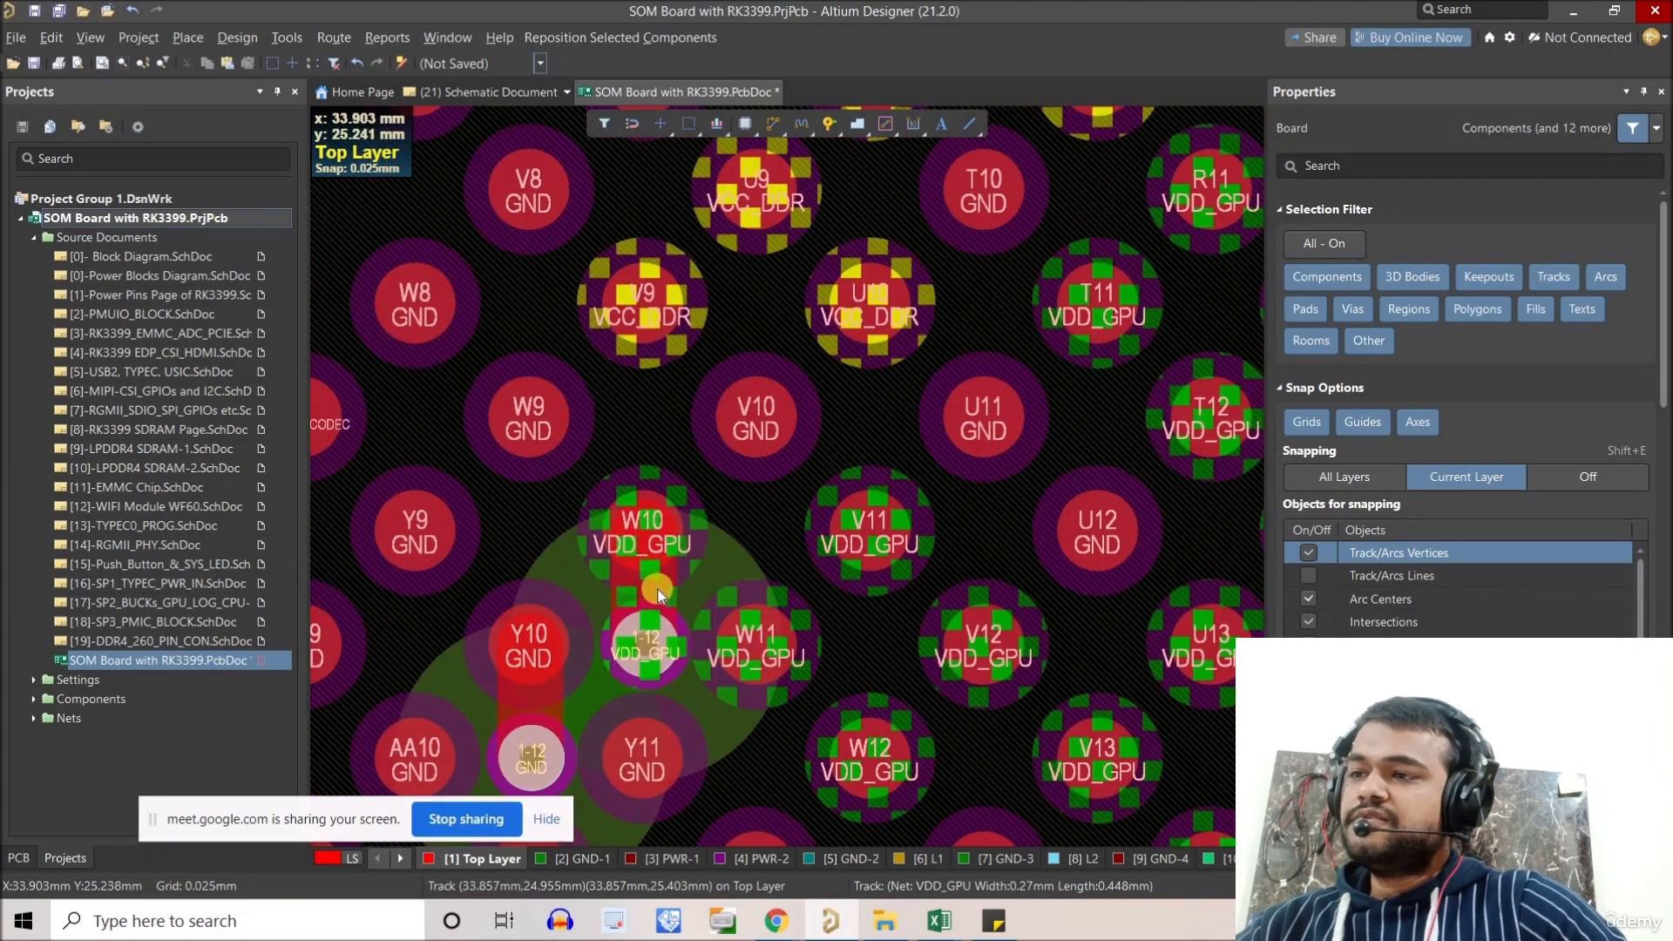
pyautogui.hotkey('ctrl', 'z')
pyautogui.hotkey('ctrl', 'z')
# Try pasting the fanout on pads W10 and Y10 with the vias to the right of the pads.
pyautogui.hotkey('ctrl', 'v')
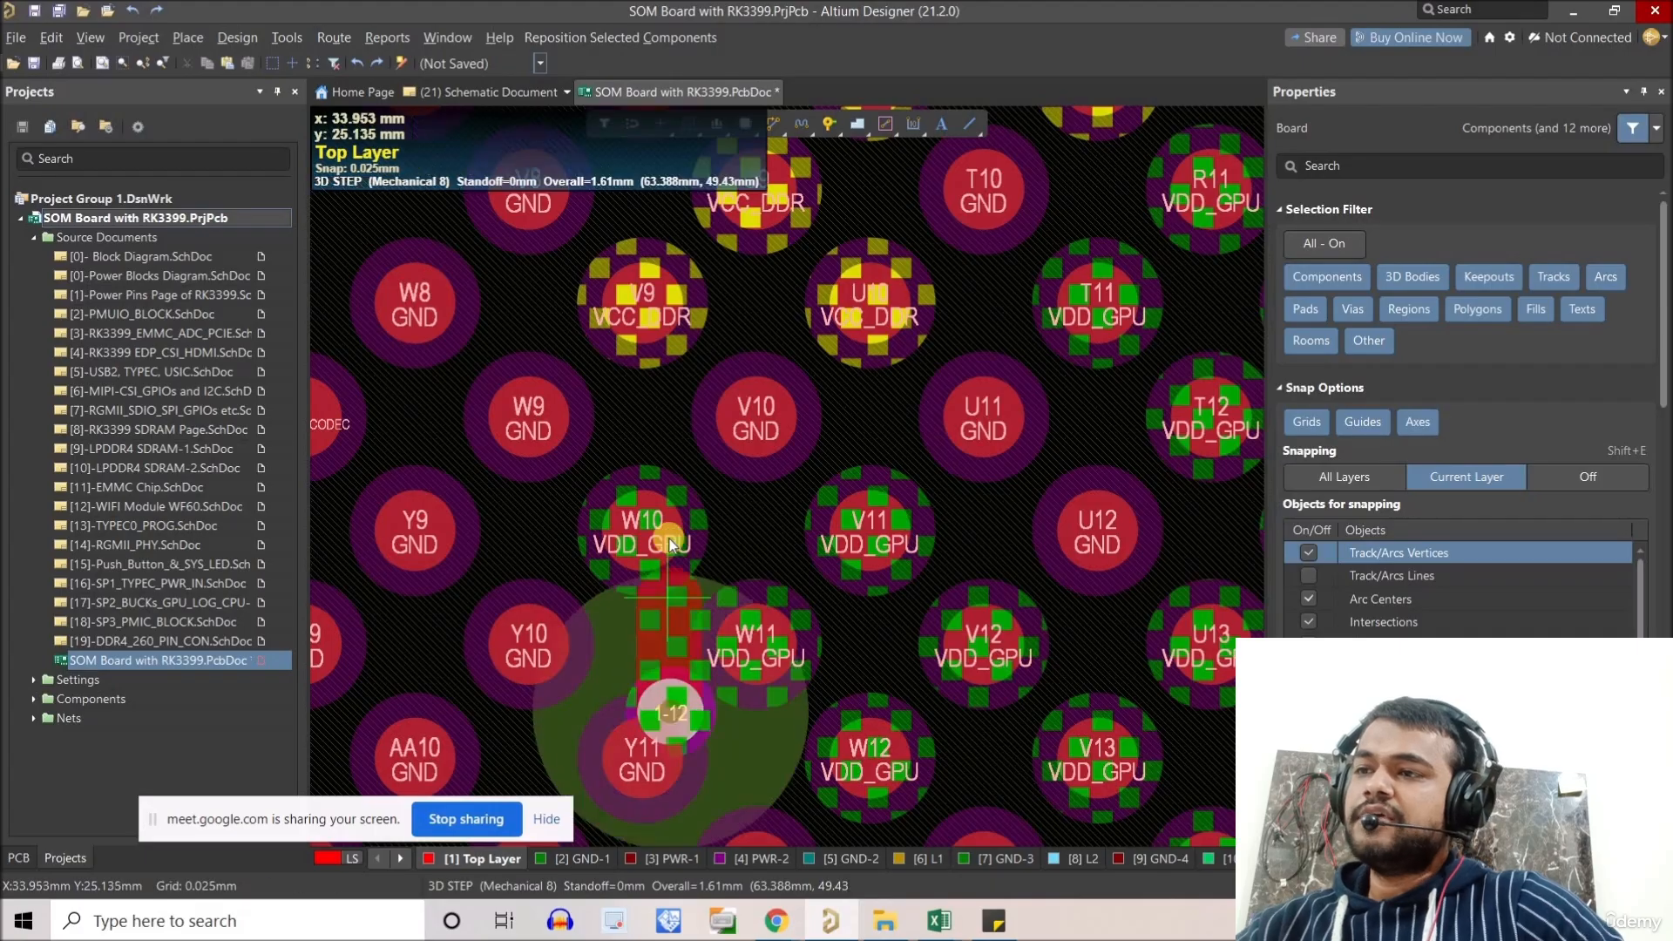
pyautogui.press('space')
pyautogui.press('space')
pyautogui.click(669, 538)
pyautogui.moveTo(661, 589); pyautogui.dragTo(696, 567, button='right')
pyautogui.hotkey('ctrl', 'v')
pyautogui.click(598, 628)
pyautogui.keyDown('ctrl'); pyautogui.scroll(2, 678, 527); pyautogui.keyUp('ctrl')
pyautogui.moveTo(590, 503); pyautogui.dragTo(582, 561, button='right')
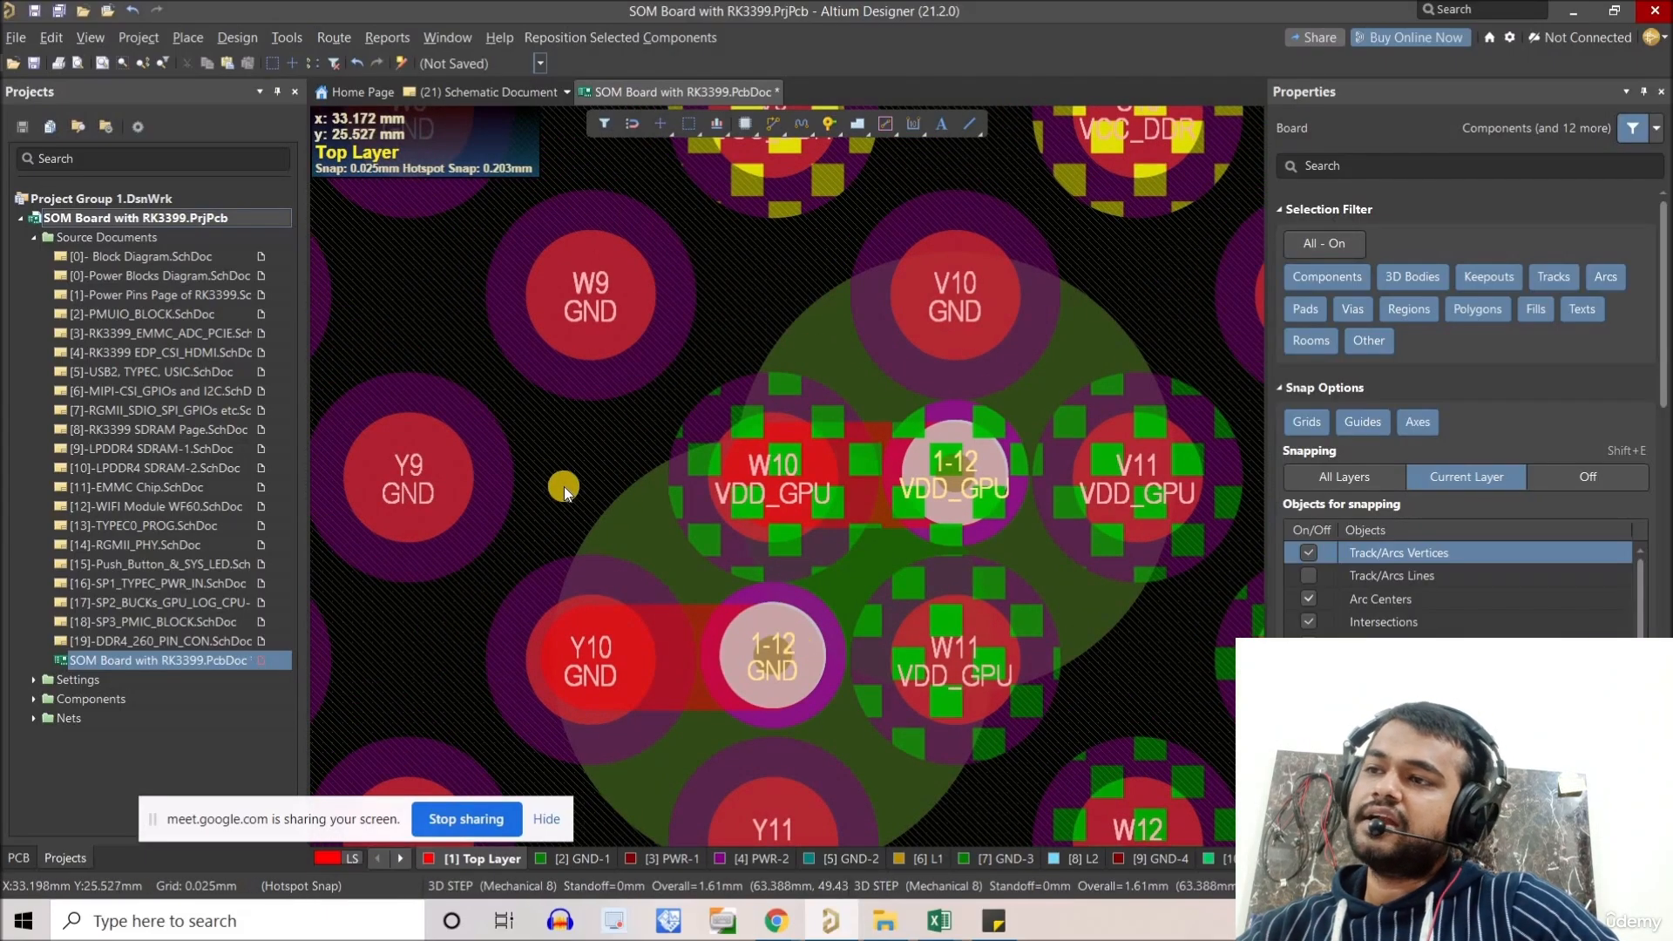
pyautogui.keyDown('ctrl'); pyautogui.scroll(-2, 567, 488); pyautogui.keyUp('ctrl')
pyautogui.moveTo(723, 506); pyautogui.dragTo(718, 566, button='right')
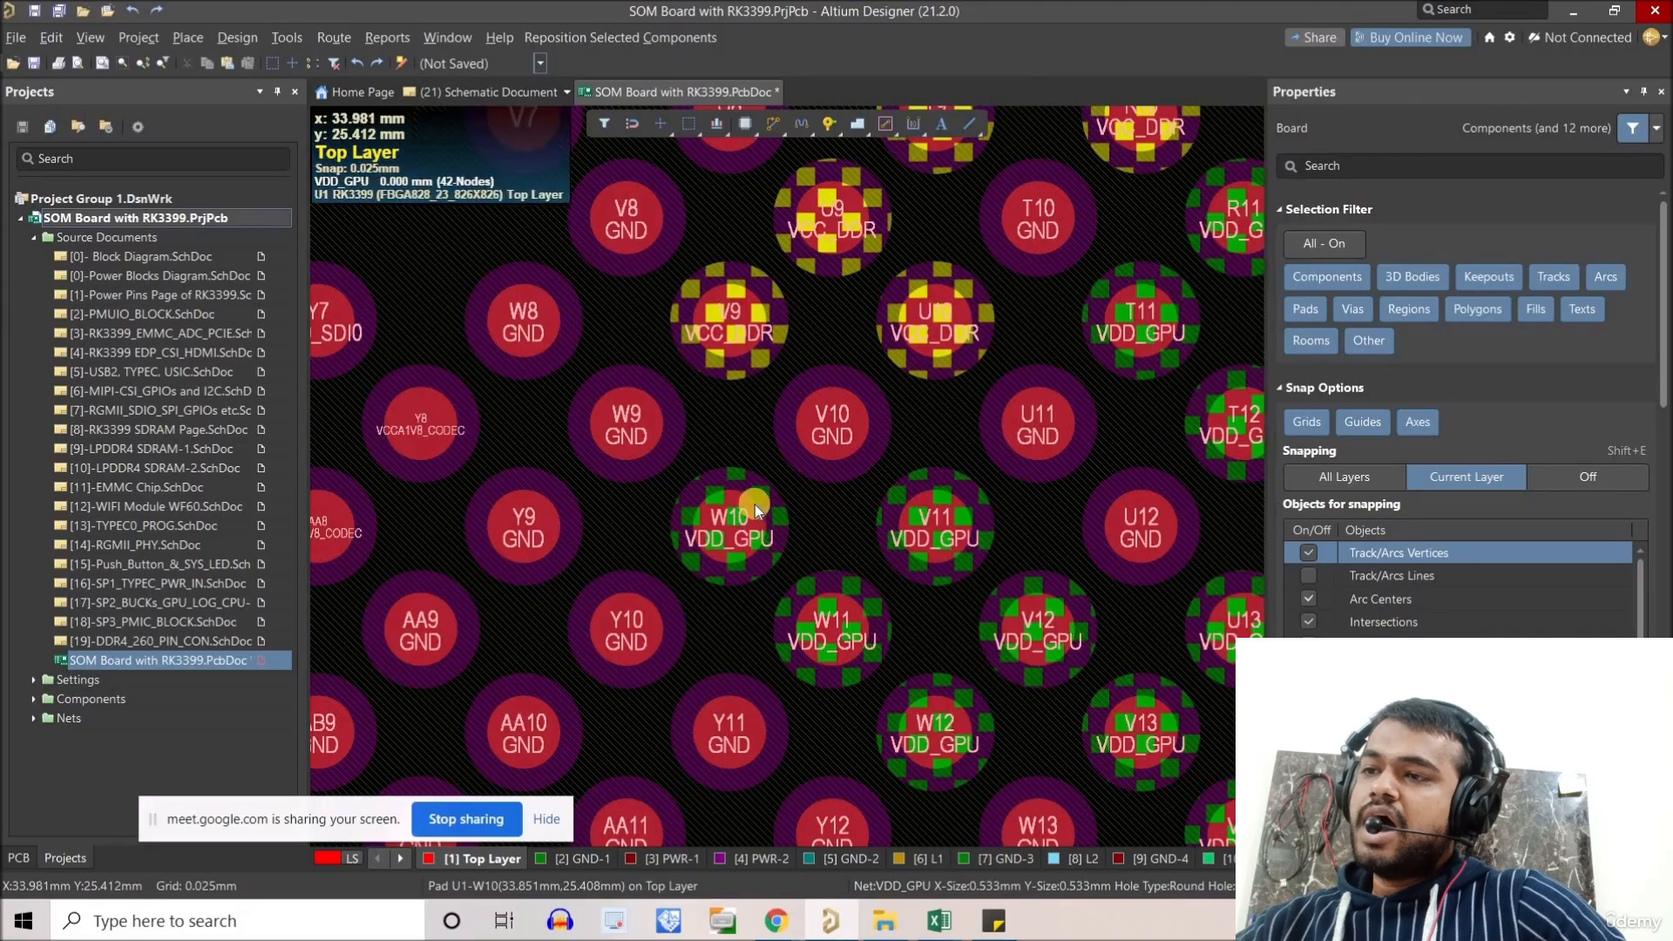
# Paste the track-and-via fanout on pad W10, rotated so the via sits above it between W9 and V10.
pyautogui.hotkey('ctrl', 'v')
pyautogui.press('space')
pyautogui.press('space')
pyautogui.keyDown('ctrl'); pyautogui.scroll(-4, 745, 556); pyautogui.keyUp('ctrl')
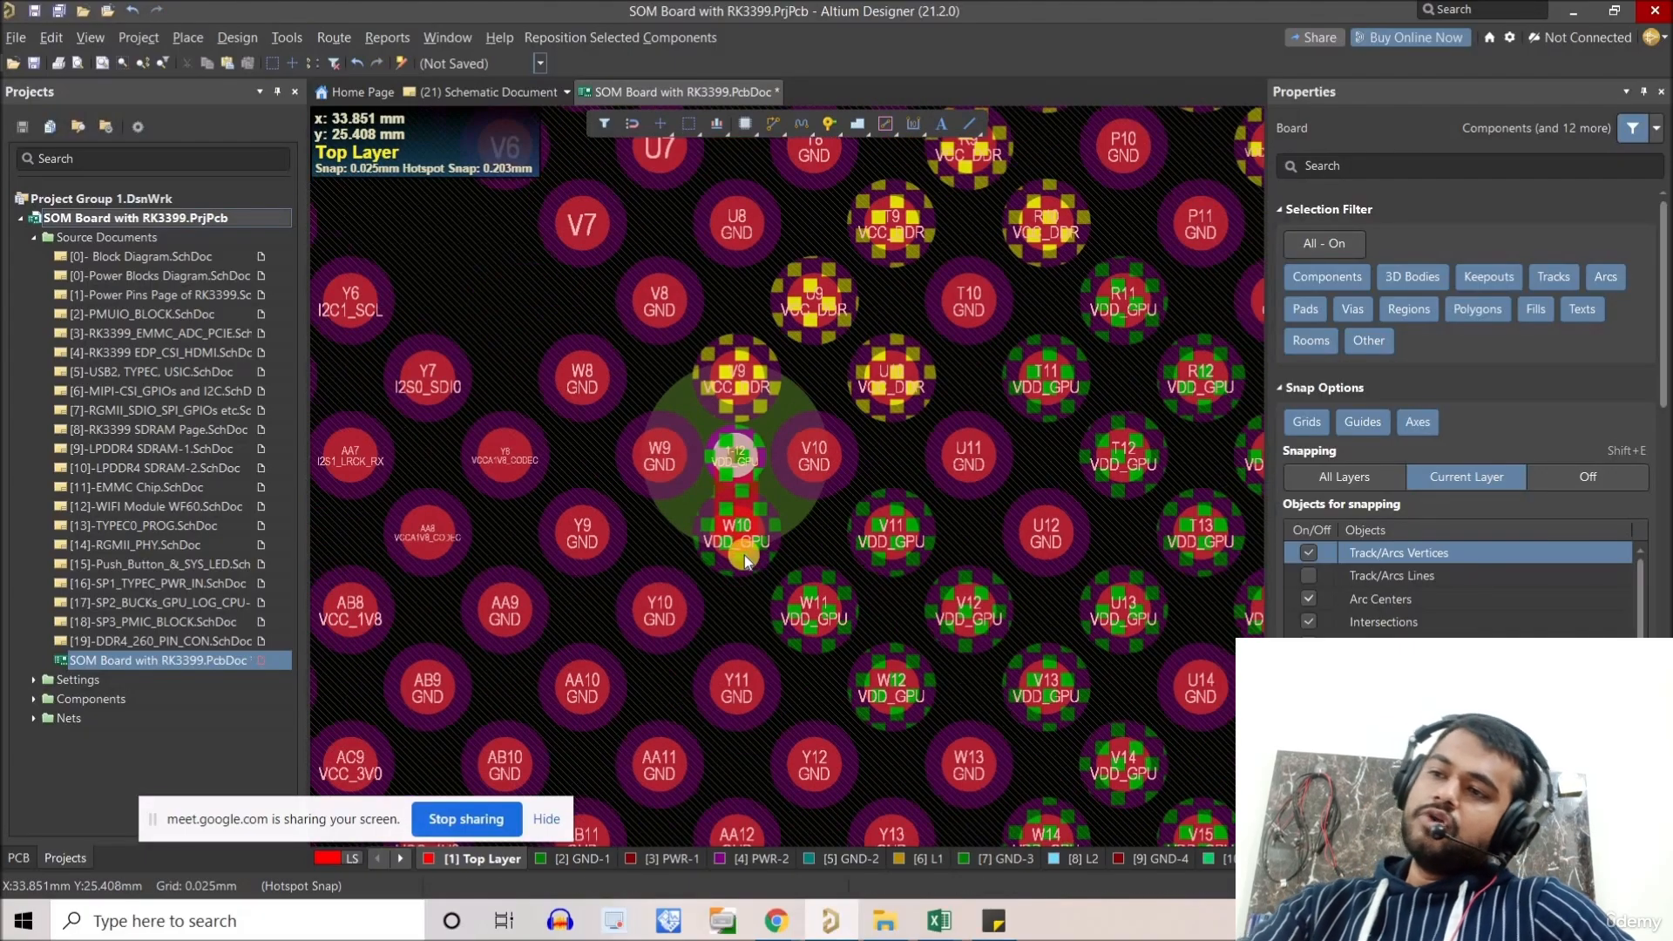
pyautogui.keyDown('ctrl'); pyautogui.scroll(-3, 734, 551); pyautogui.keyUp('ctrl')
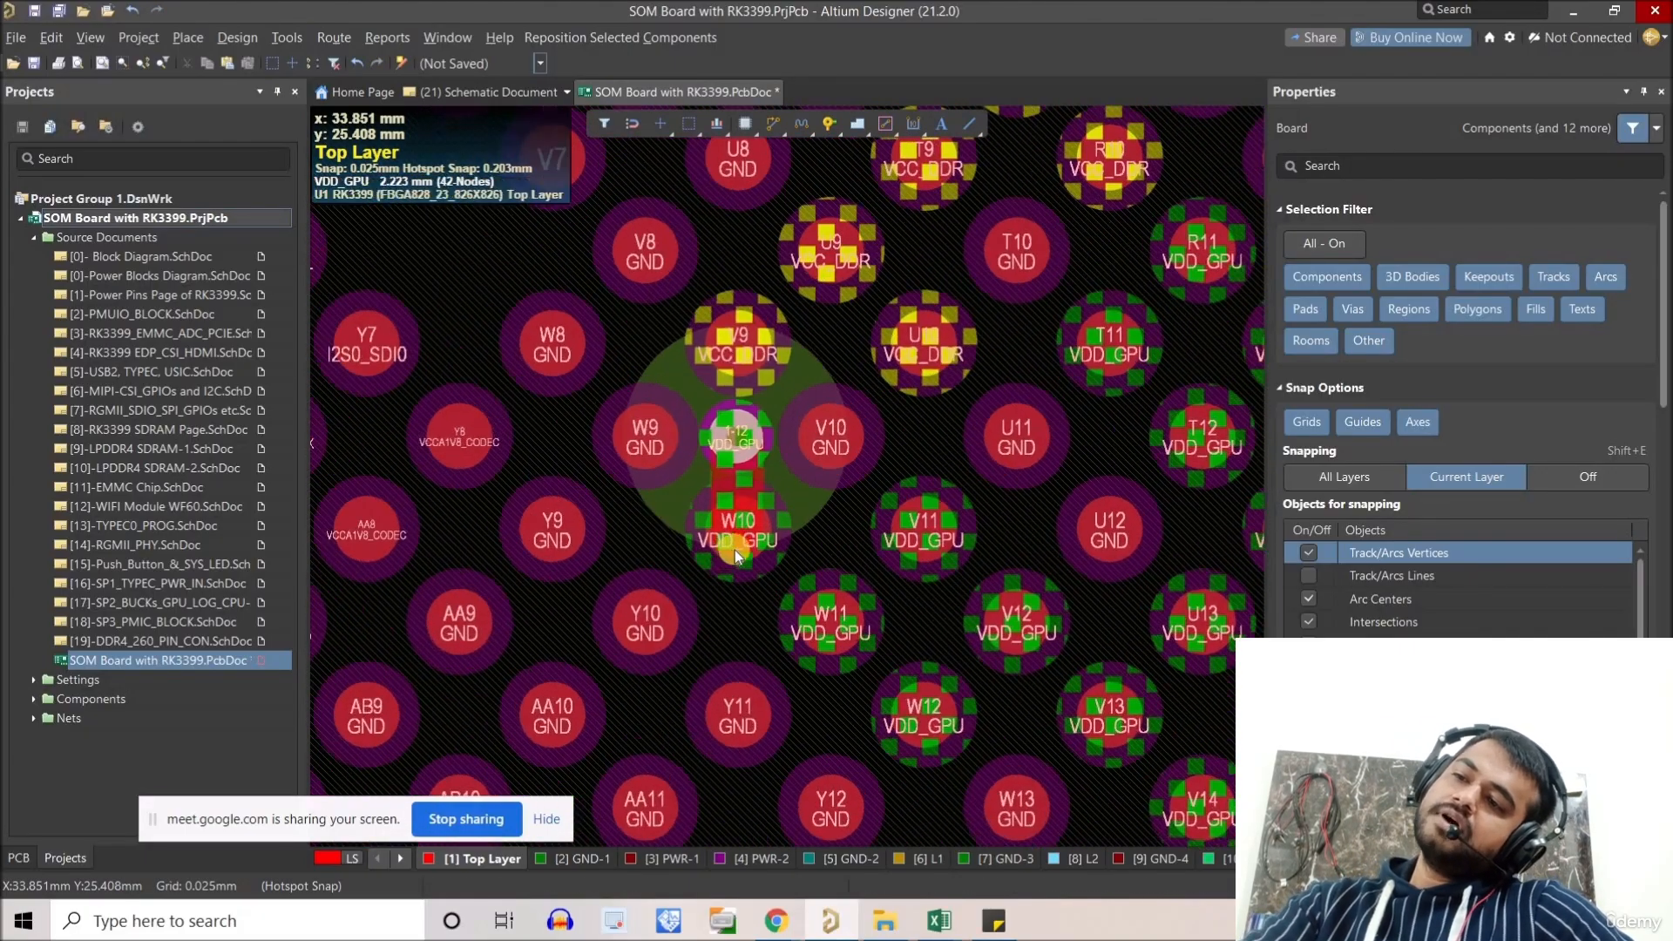
pyautogui.keyDown('ctrl'); pyautogui.scroll(2, 748, 527); pyautogui.keyUp('ctrl')
pyautogui.keyDown('ctrl'); pyautogui.scroll(3, 739, 514); pyautogui.keyUp('ctrl')
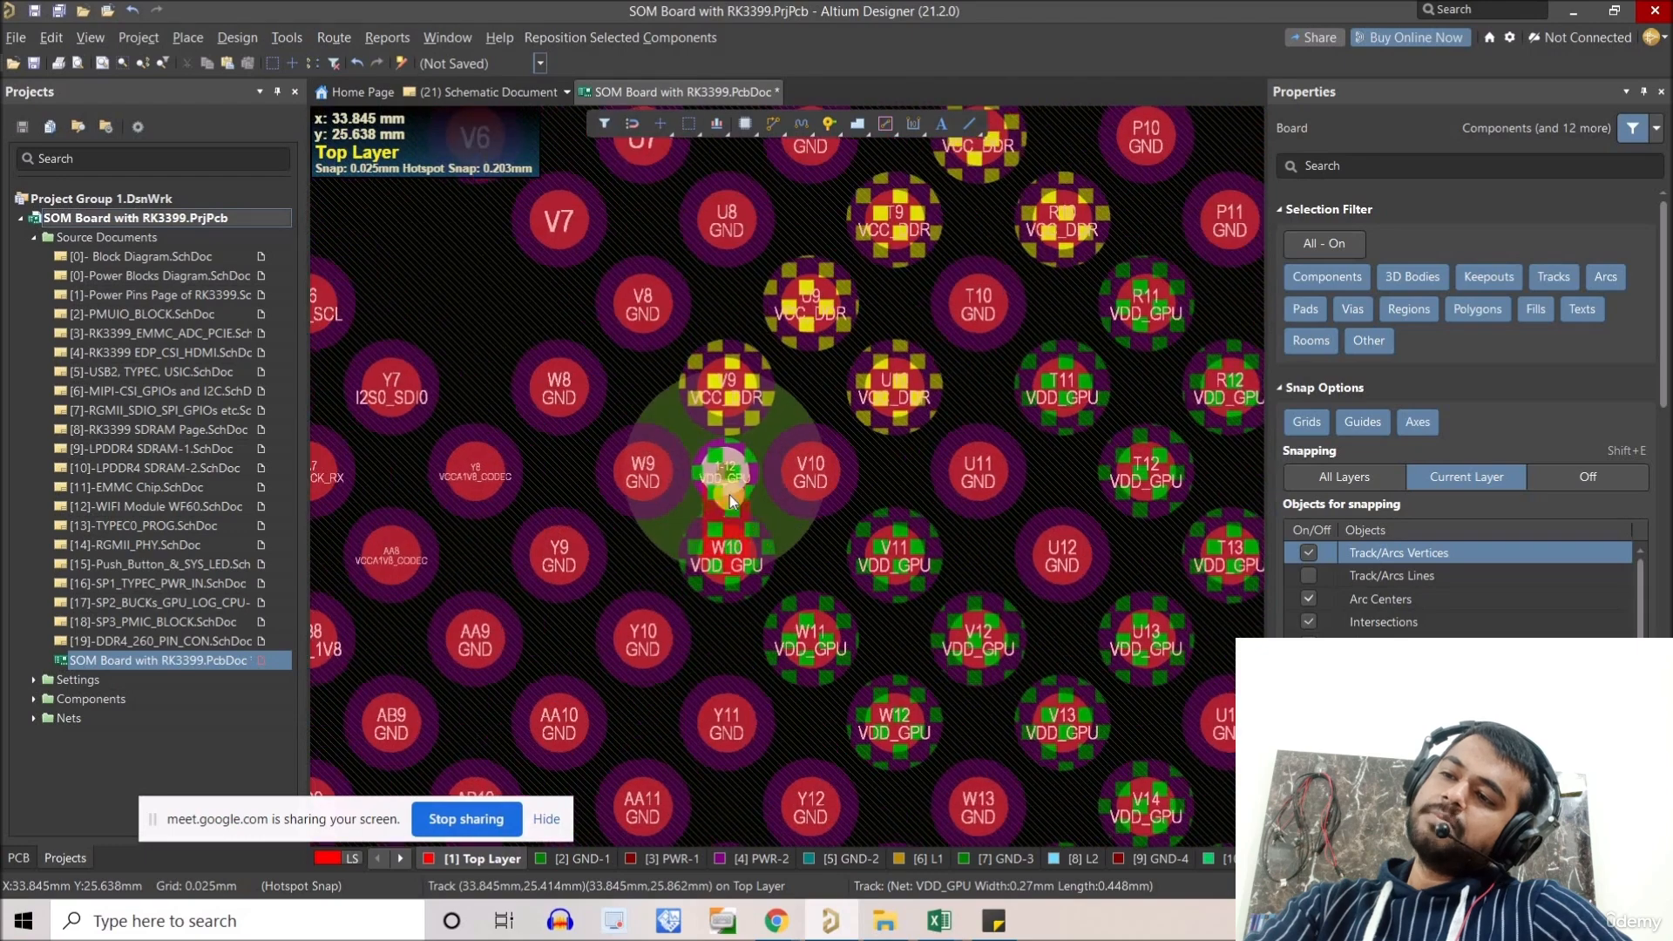
# Examine the VDD_GPU, VCC_DDR and VDD_CPU power ball groups in the middle of the RK3399 BGA.
pyautogui.keyDown('ctrl'); pyautogui.scroll(-1, 683, 504); pyautogui.keyUp('ctrl')
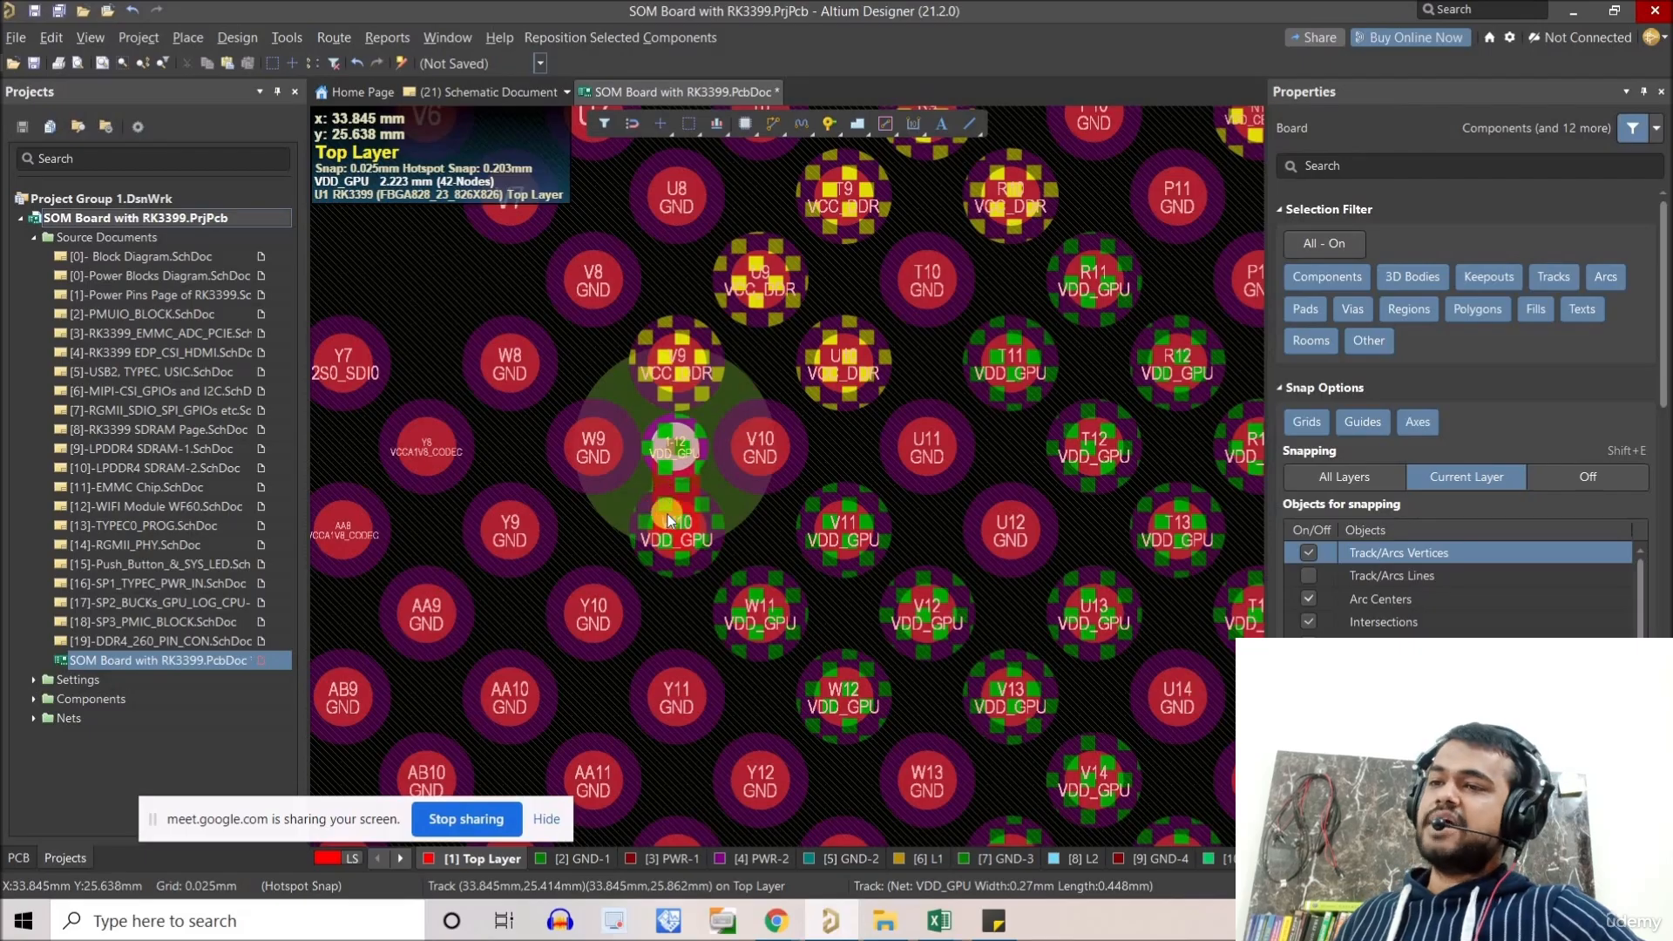
pyautogui.keyDown('ctrl'); pyautogui.scroll(-2, 667, 514); pyautogui.keyUp('ctrl')
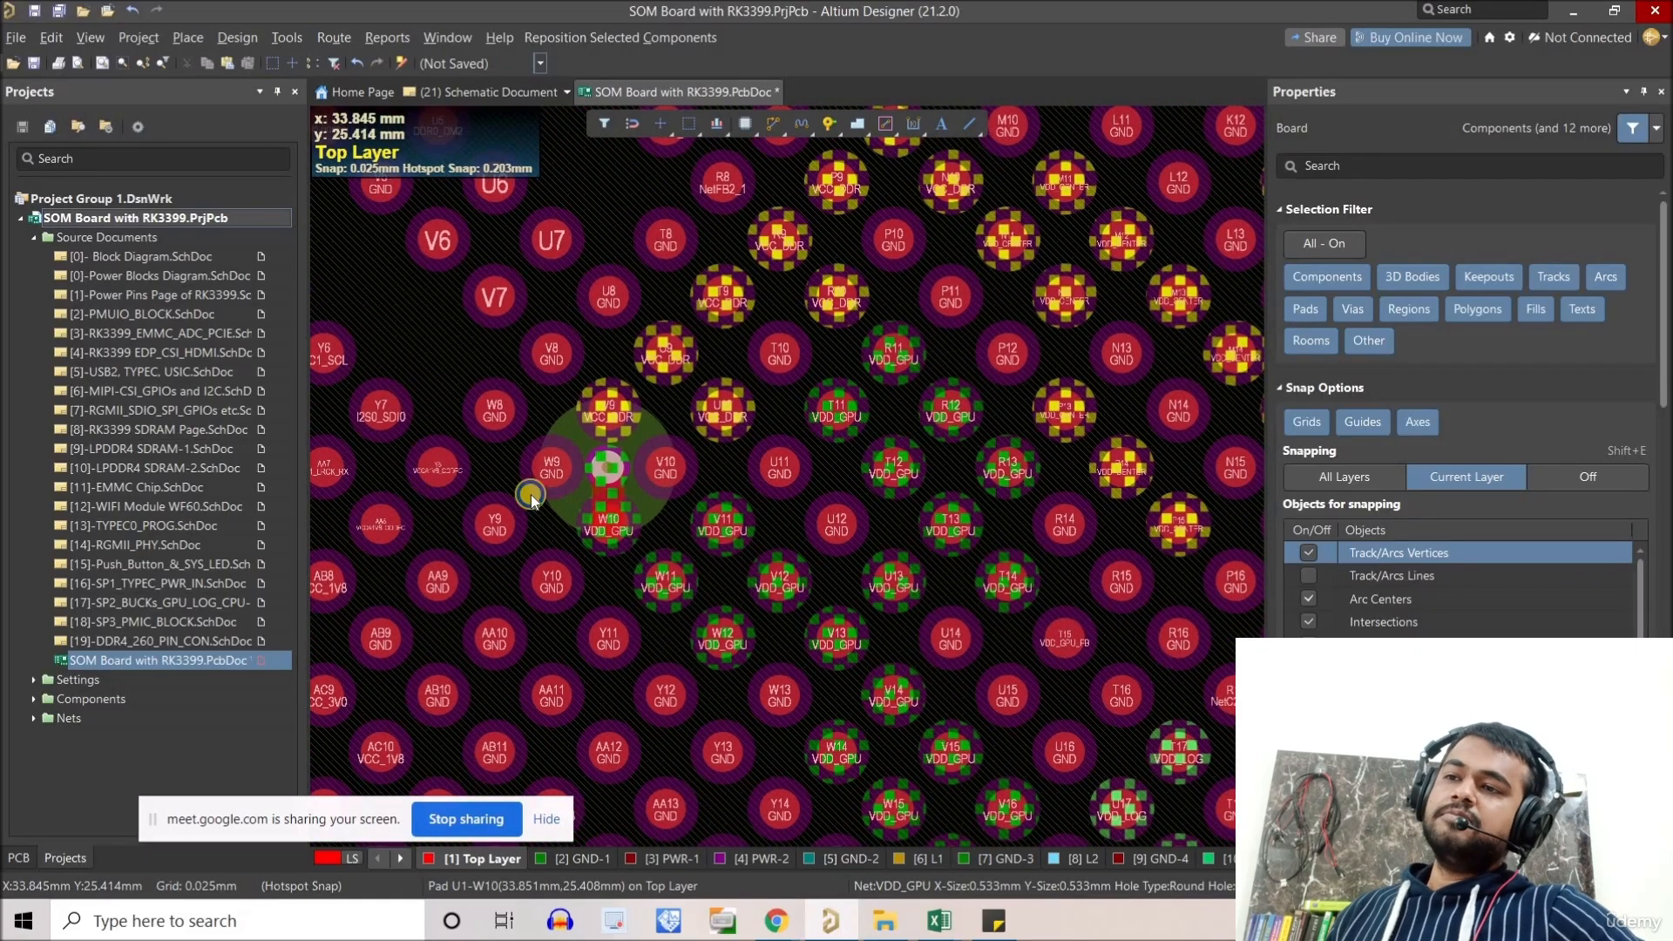
pyautogui.keyDown('ctrl'); pyautogui.scroll(-2, 531, 494); pyautogui.keyUp('ctrl')
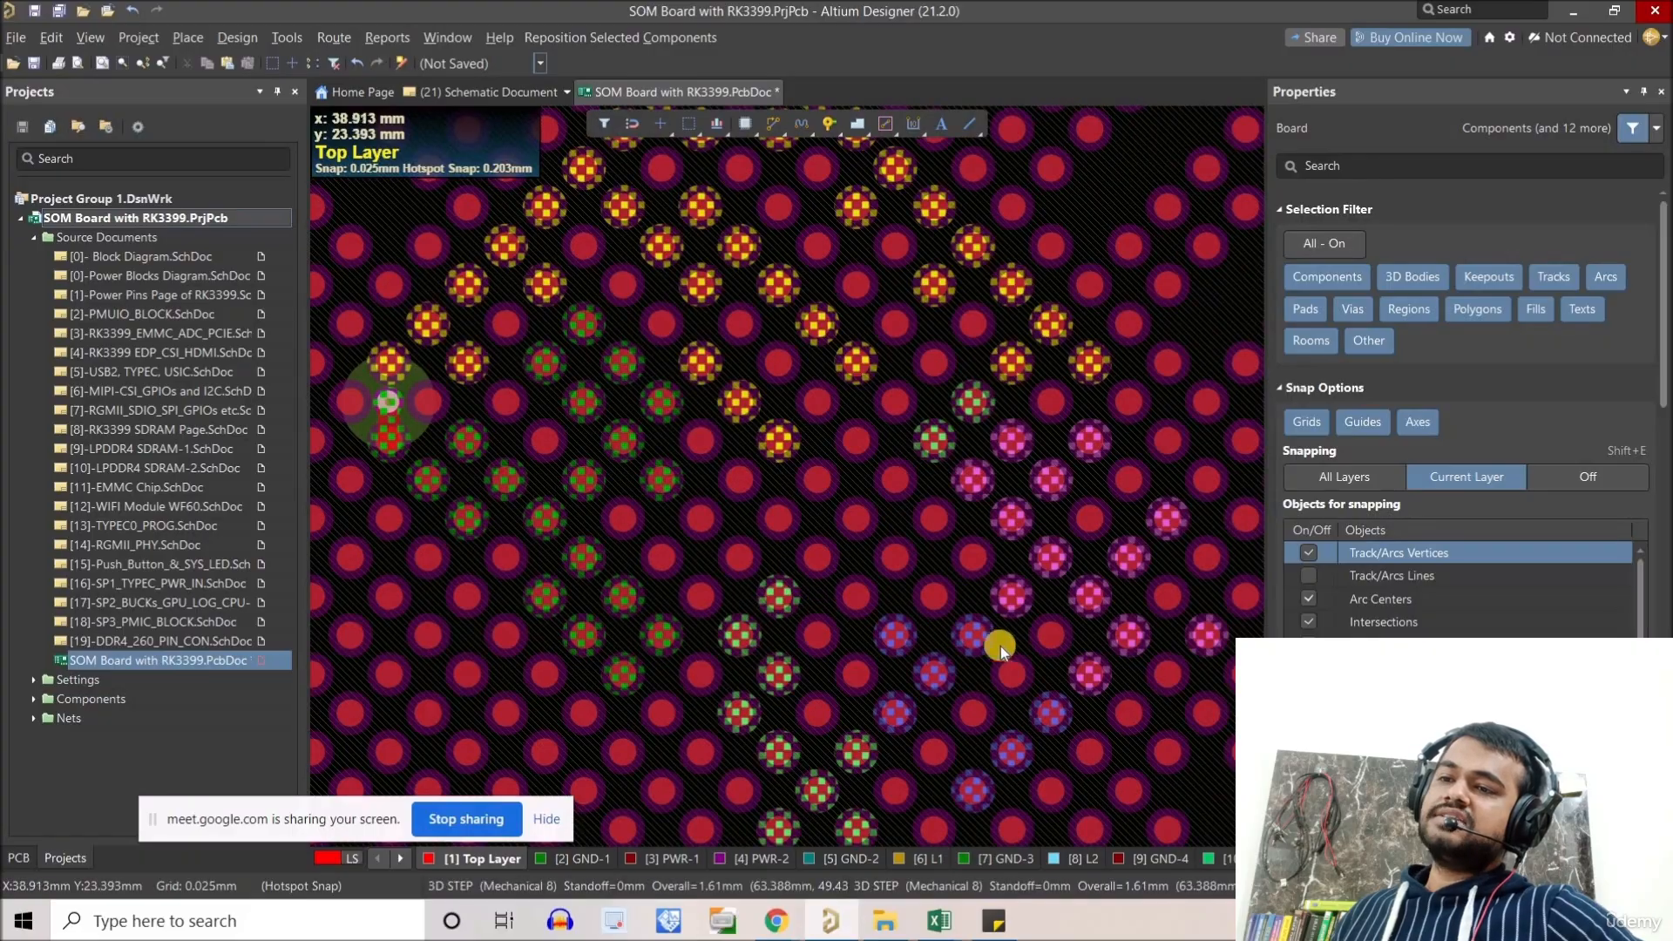
pyautogui.keyDown('ctrl'); pyautogui.scroll(3, 949, 580); pyautogui.keyUp('ctrl')
pyautogui.keyDown('ctrl'); pyautogui.scroll(3, 947, 582); pyautogui.keyUp('ctrl')
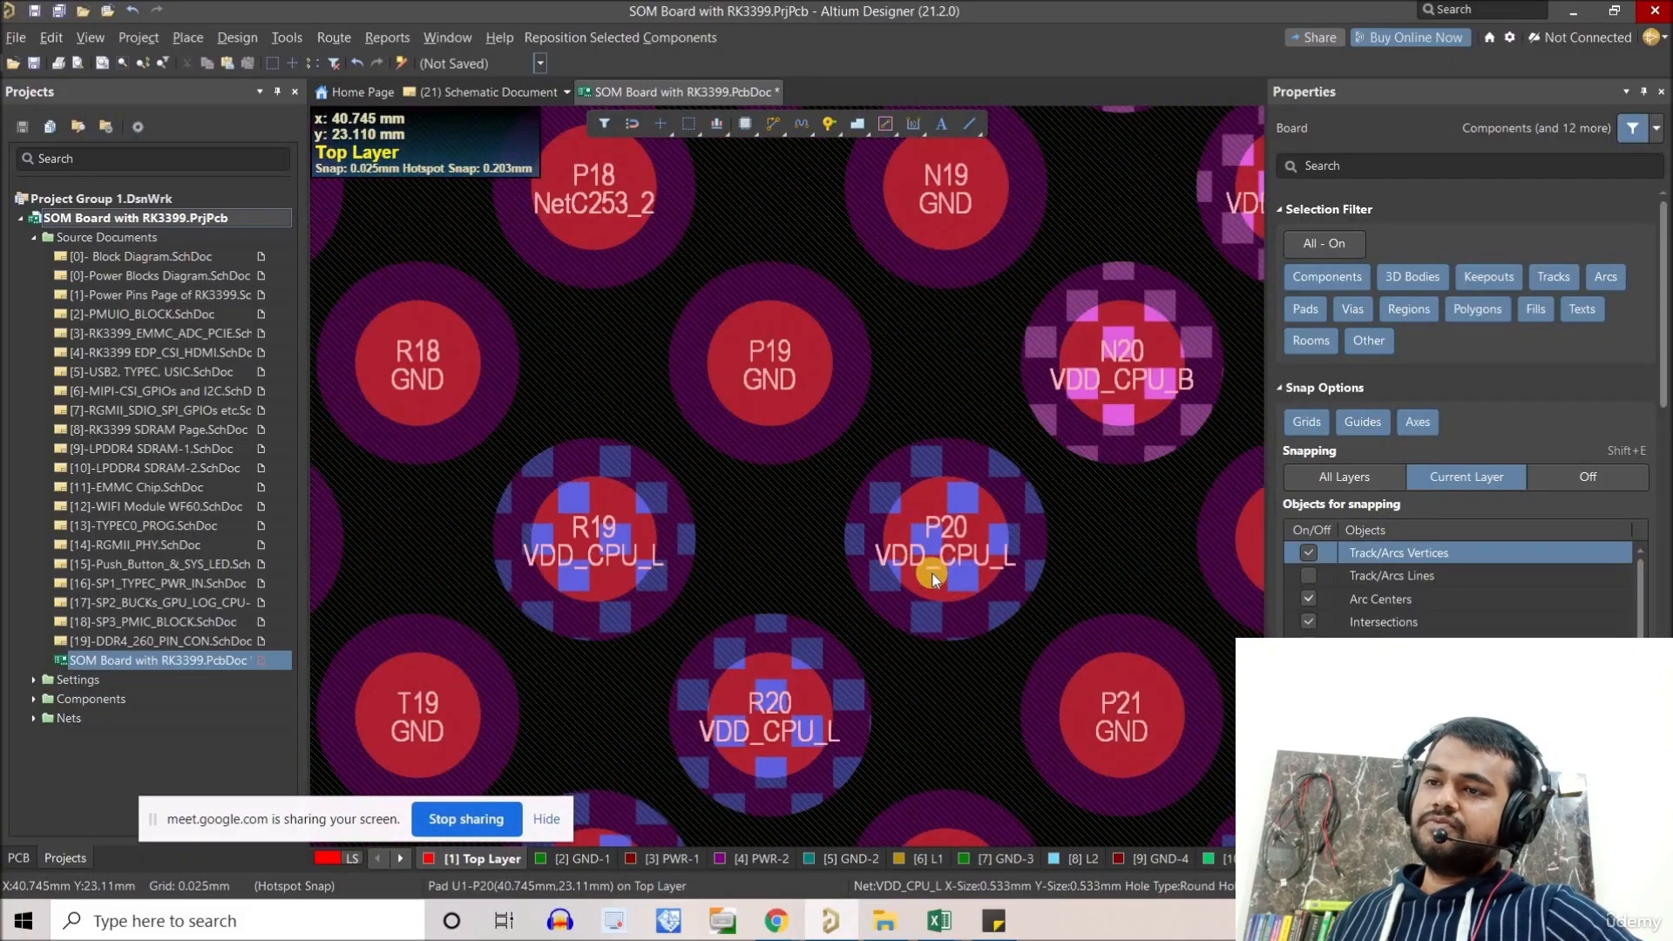
pyautogui.keyDown('ctrl'); pyautogui.scroll(-4, 984, 515); pyautogui.keyUp('ctrl')
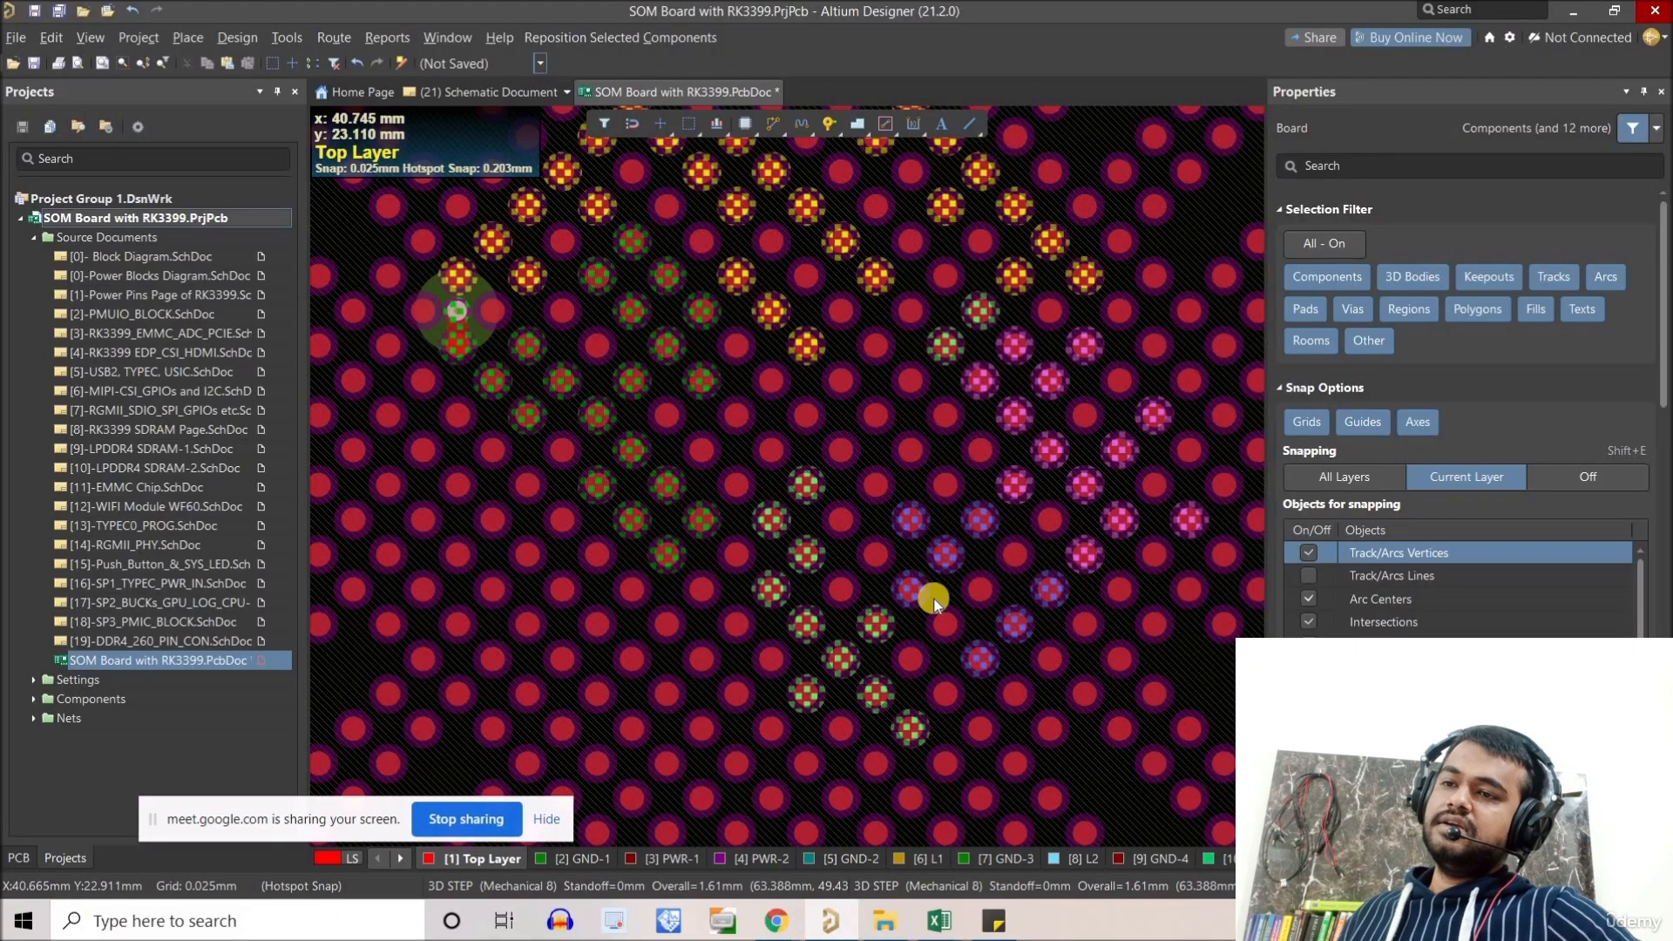
pyautogui.moveTo(933, 602); pyautogui.dragTo(1038, 655, button='right')
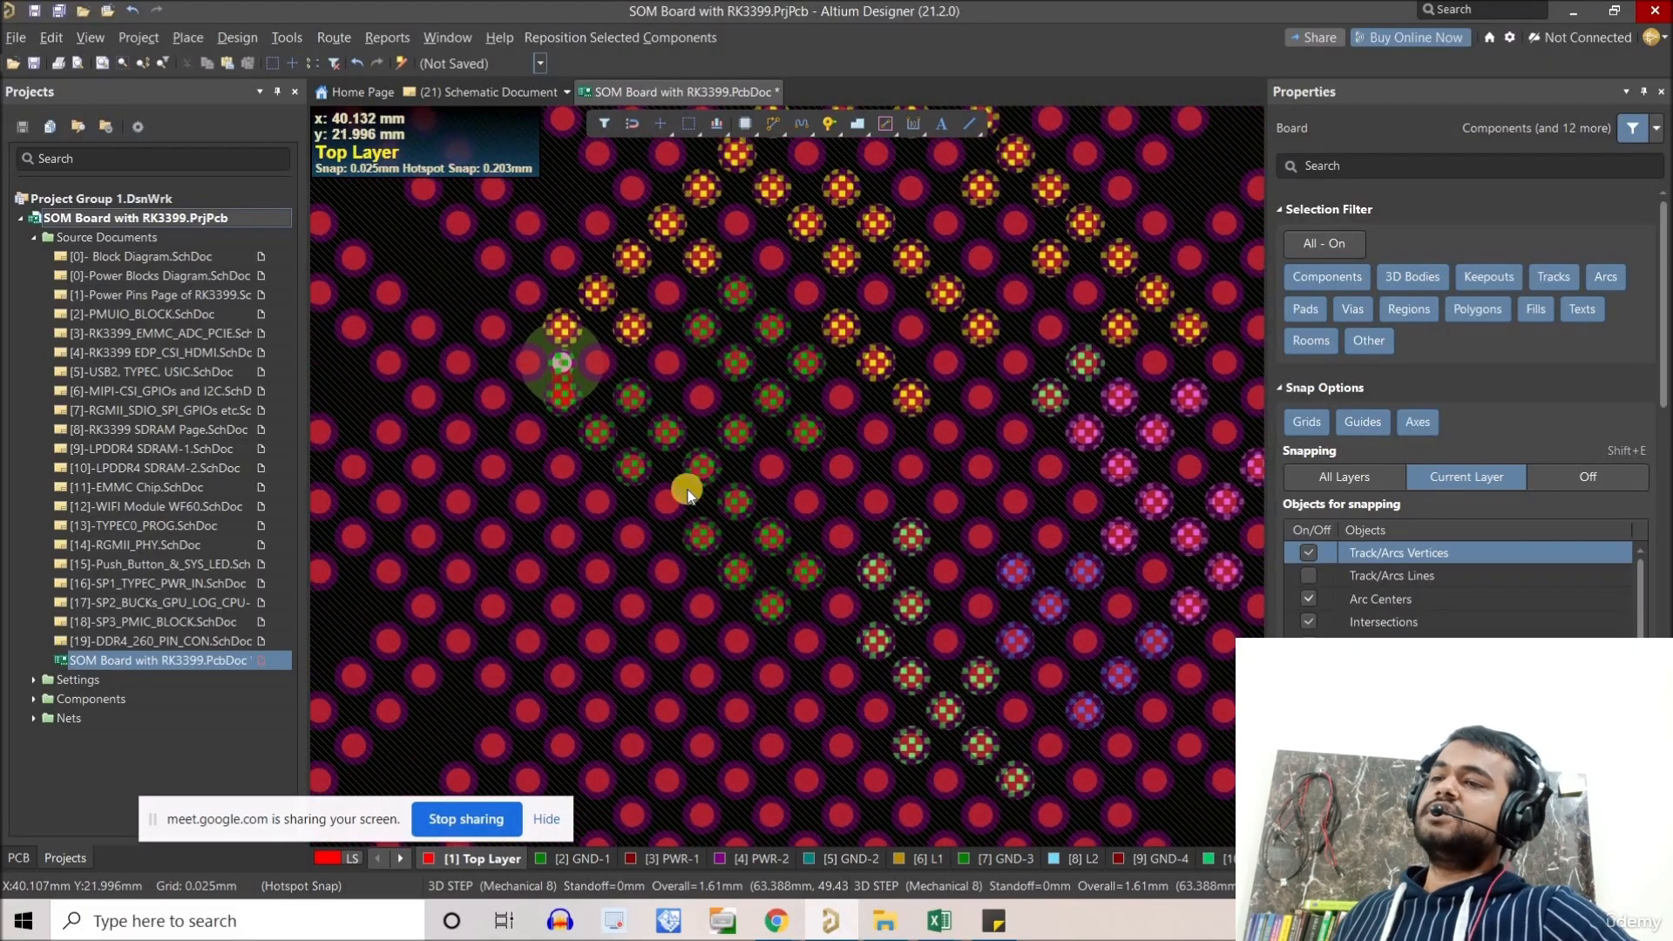
pyautogui.moveTo(539, 447); pyautogui.dragTo(495, 451, button='right')
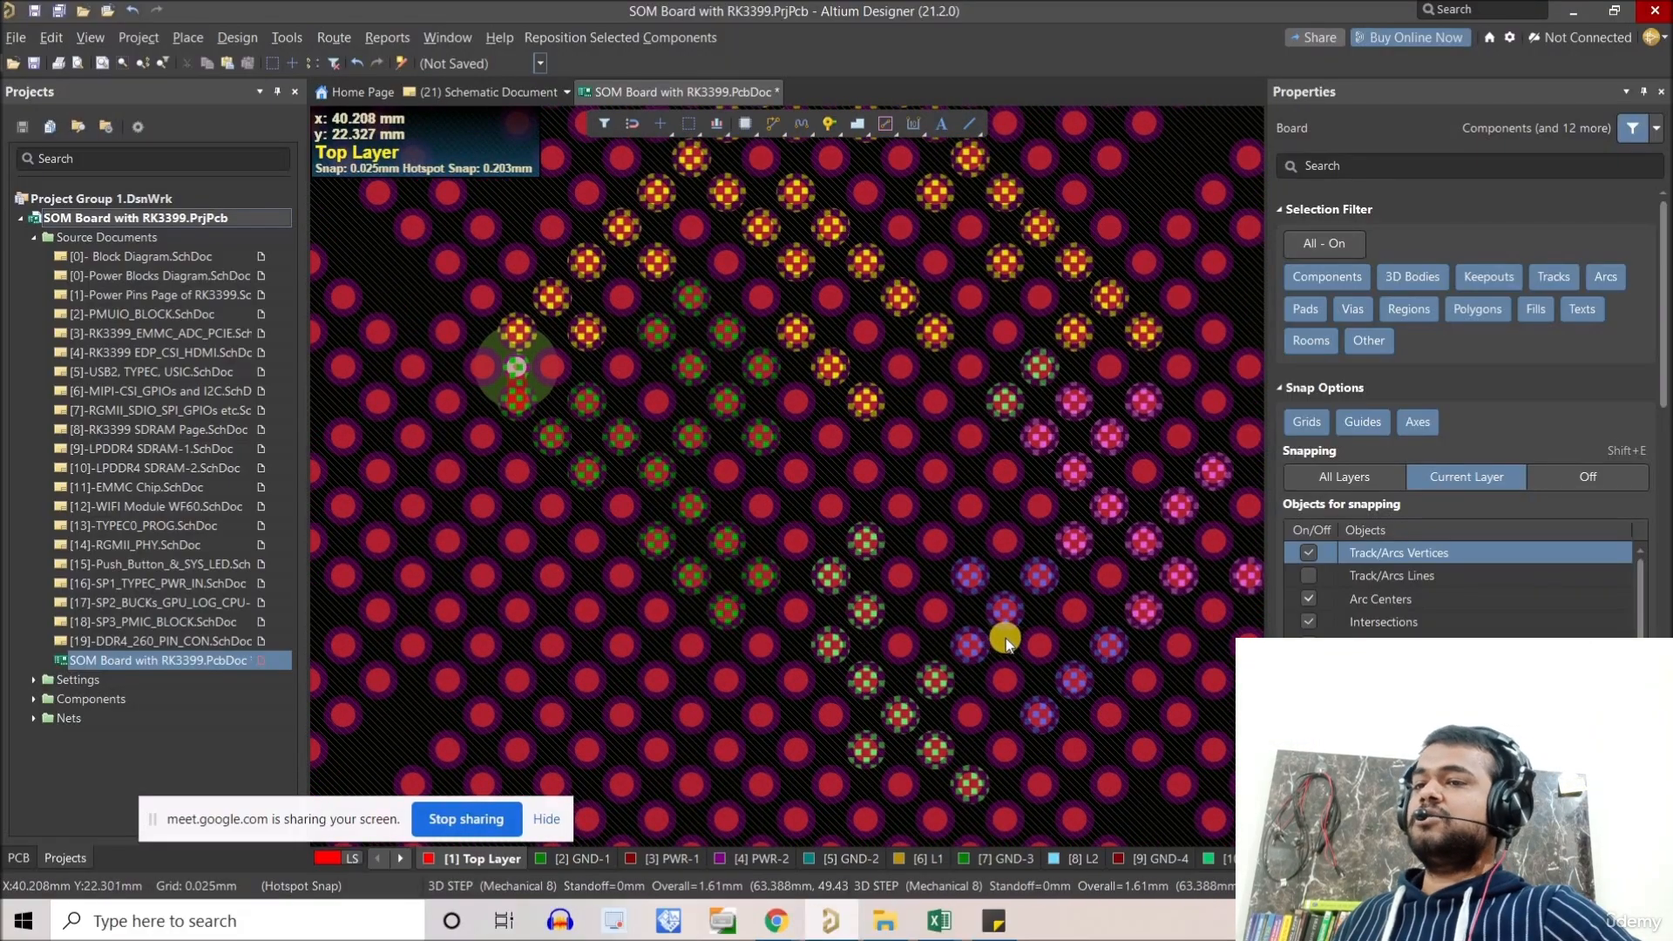
pyautogui.keyDown('ctrl'); pyautogui.scroll(-1, 1014, 645); pyautogui.keyUp('ctrl')
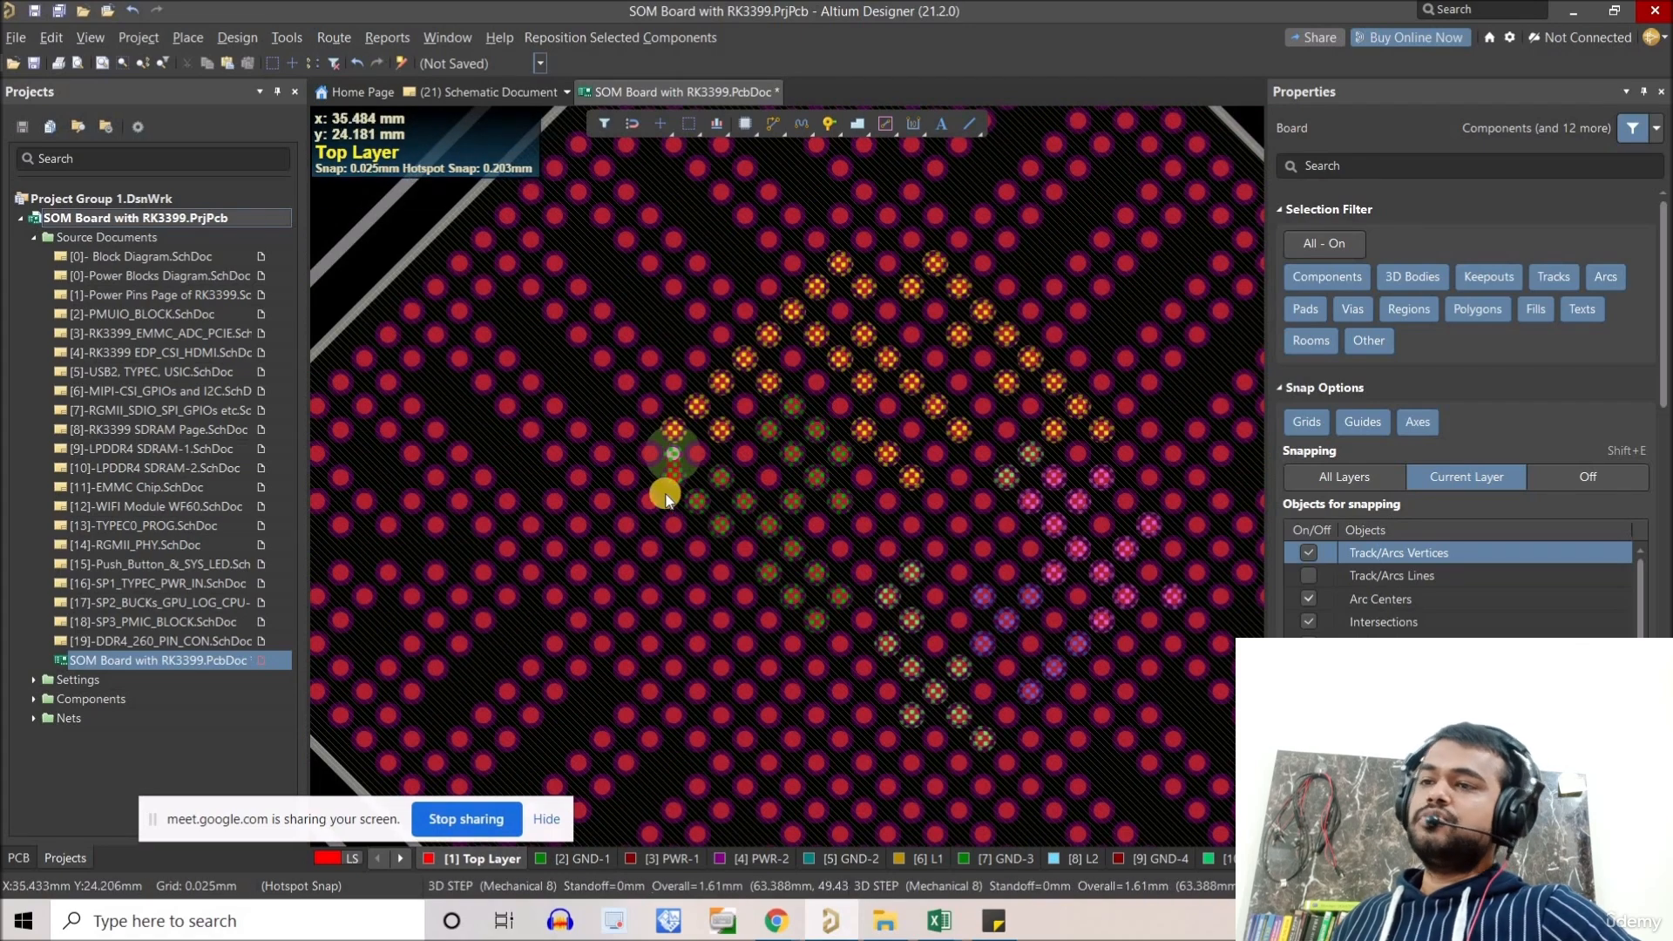
pyautogui.keyDown('ctrl'); pyautogui.scroll(4, 677, 467); pyautogui.keyUp('ctrl')
pyautogui.keyDown('ctrl'); pyautogui.scroll(-2, 677, 467); pyautogui.keyUp('ctrl')
pyautogui.keyDown('ctrl'); pyautogui.scroll(-4, 958, 566); pyautogui.keyUp('ctrl')
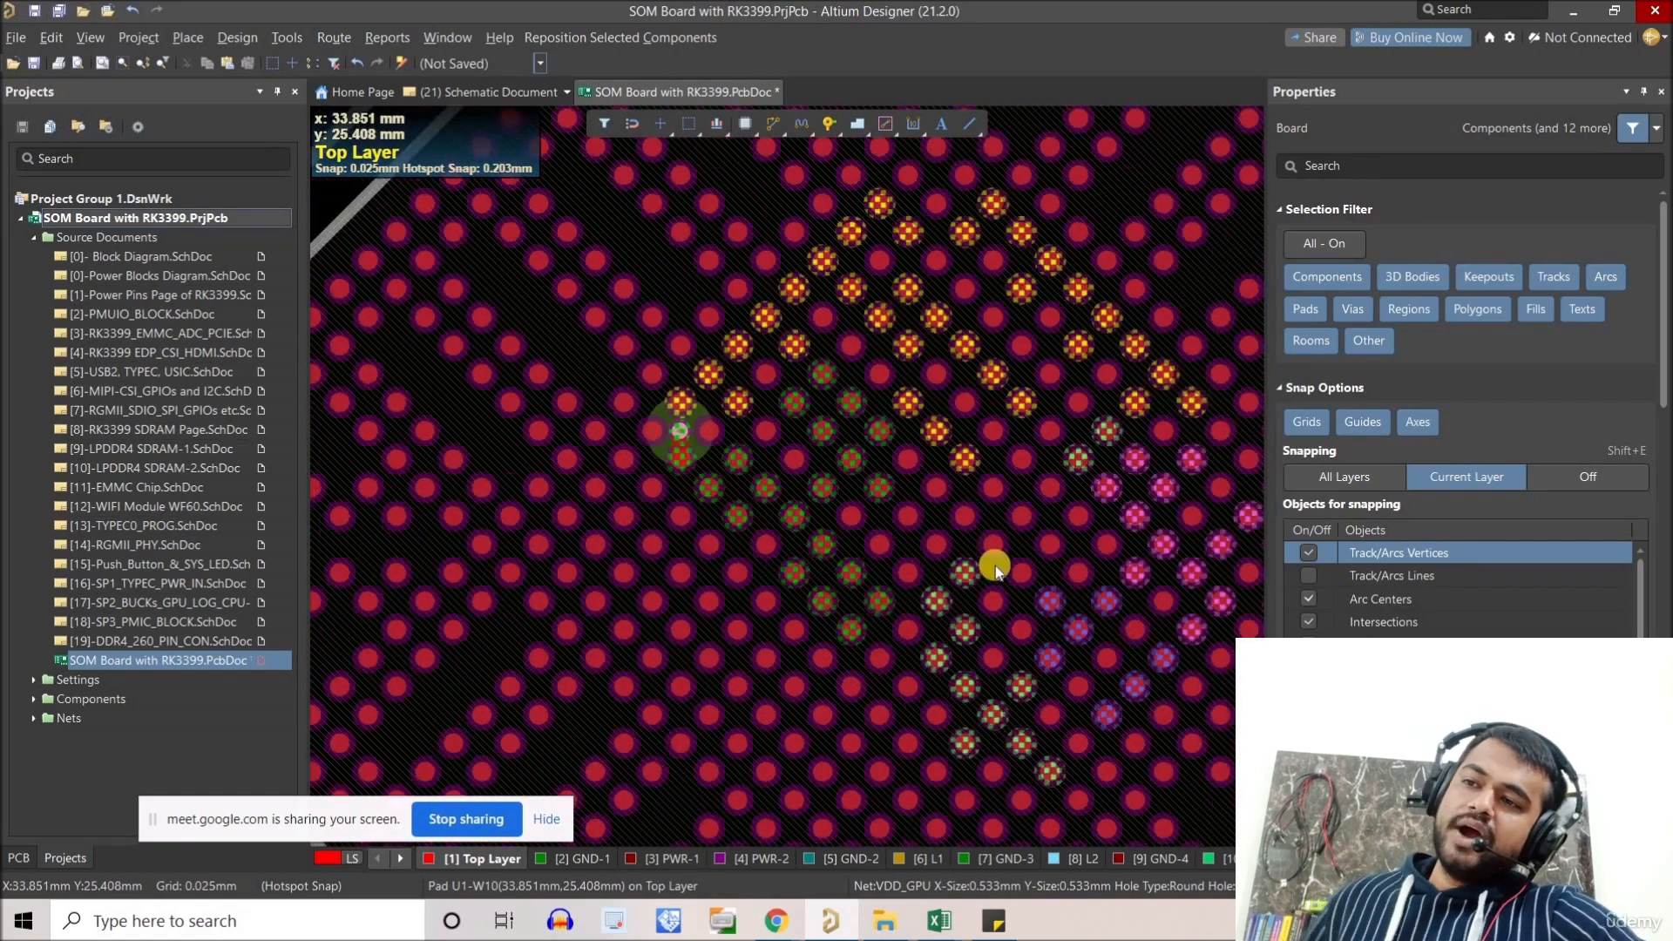
# Examine the outer ball rows of the BGA, including the EMMC signal balls around J26.
pyautogui.keyDown('ctrl'); pyautogui.scroll(2, 927, 568); pyautogui.keyUp('ctrl')
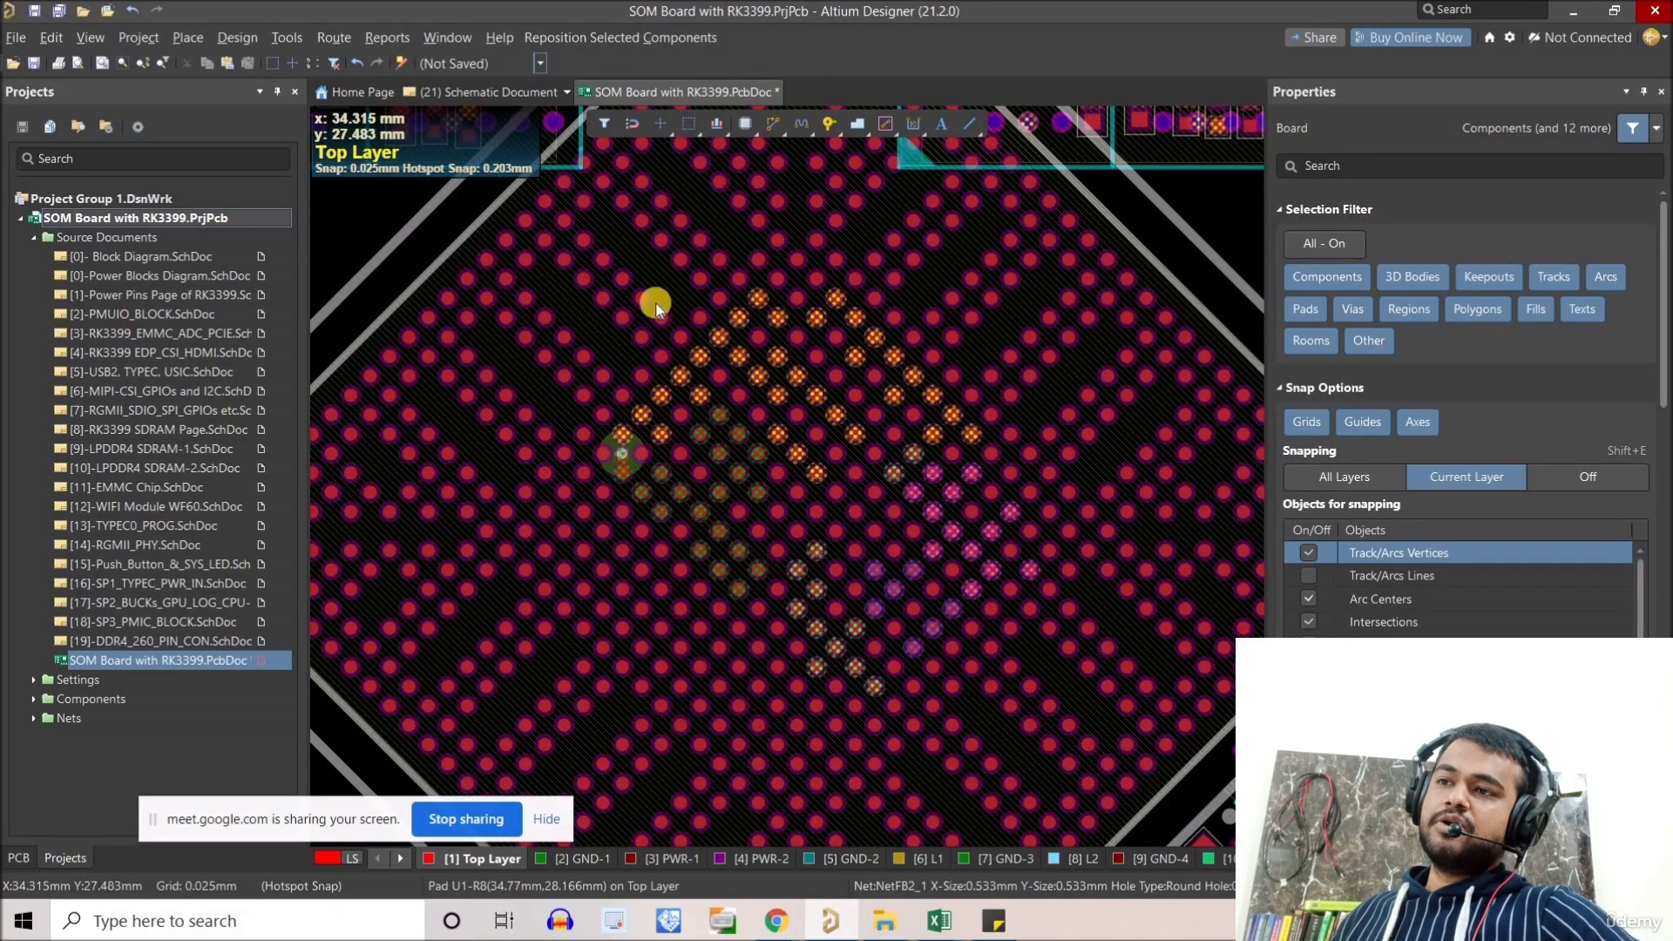
pyautogui.moveTo(599, 409); pyautogui.dragTo(611, 444, button='right')
pyautogui.moveTo(576, 369); pyautogui.dragTo(603, 403, button='right')
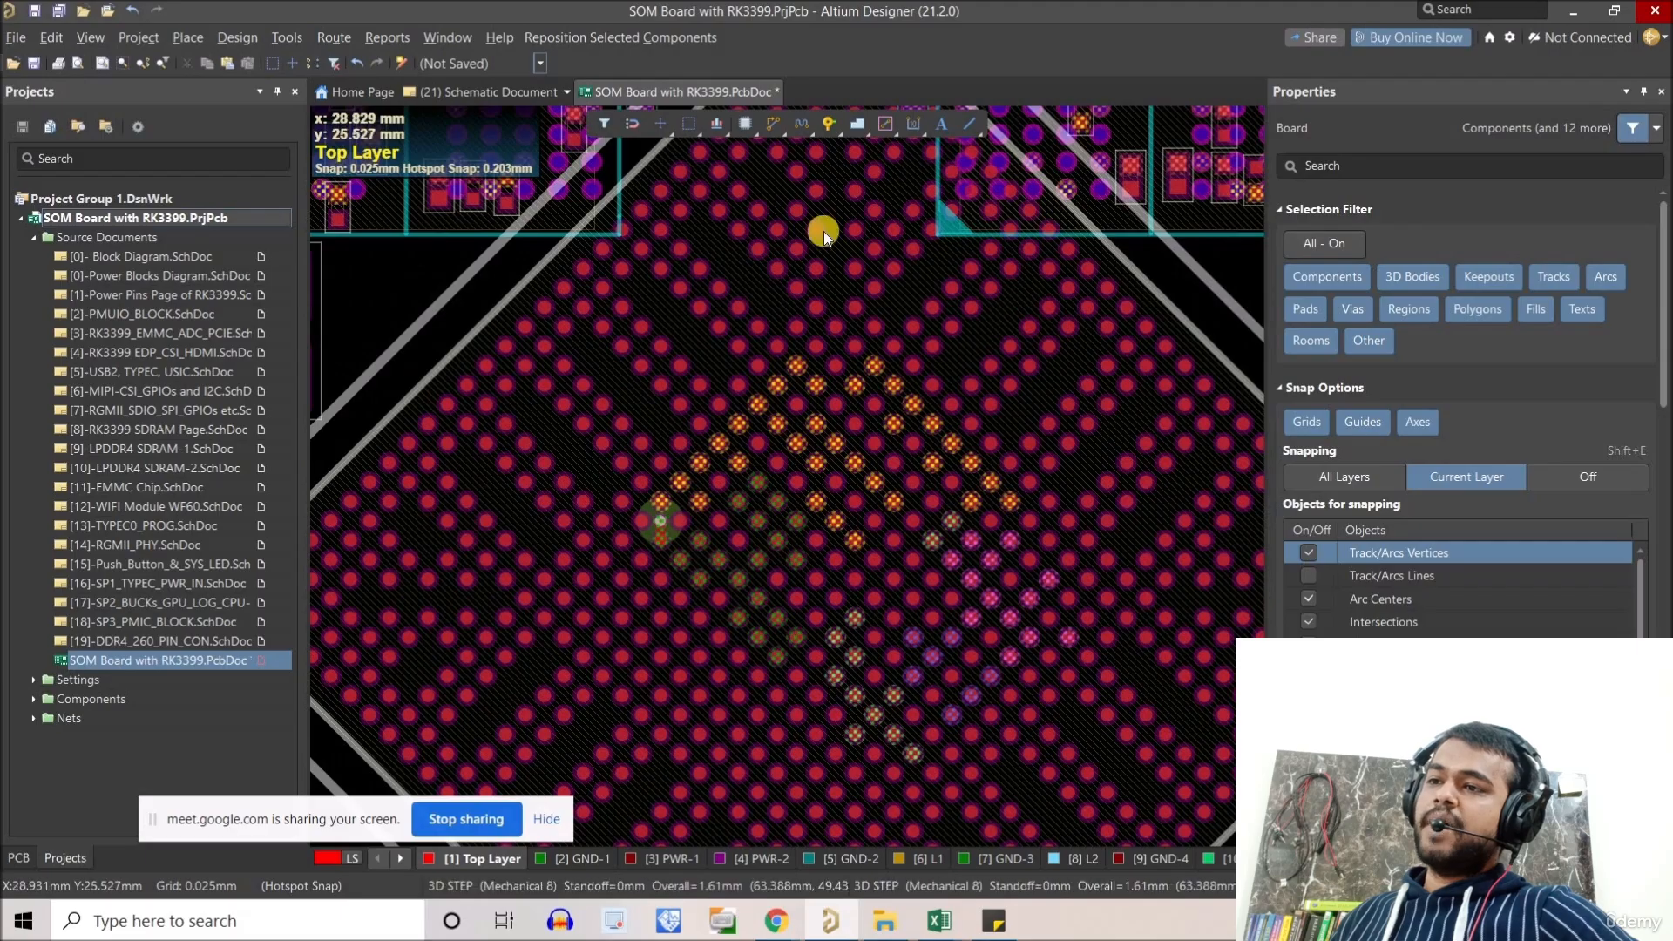
pyautogui.moveTo(1196, 489); pyautogui.dragTo(972, 350, button='right')
pyautogui.keyDown('ctrl'); pyautogui.scroll(-1, 971, 349); pyautogui.keyUp('ctrl')
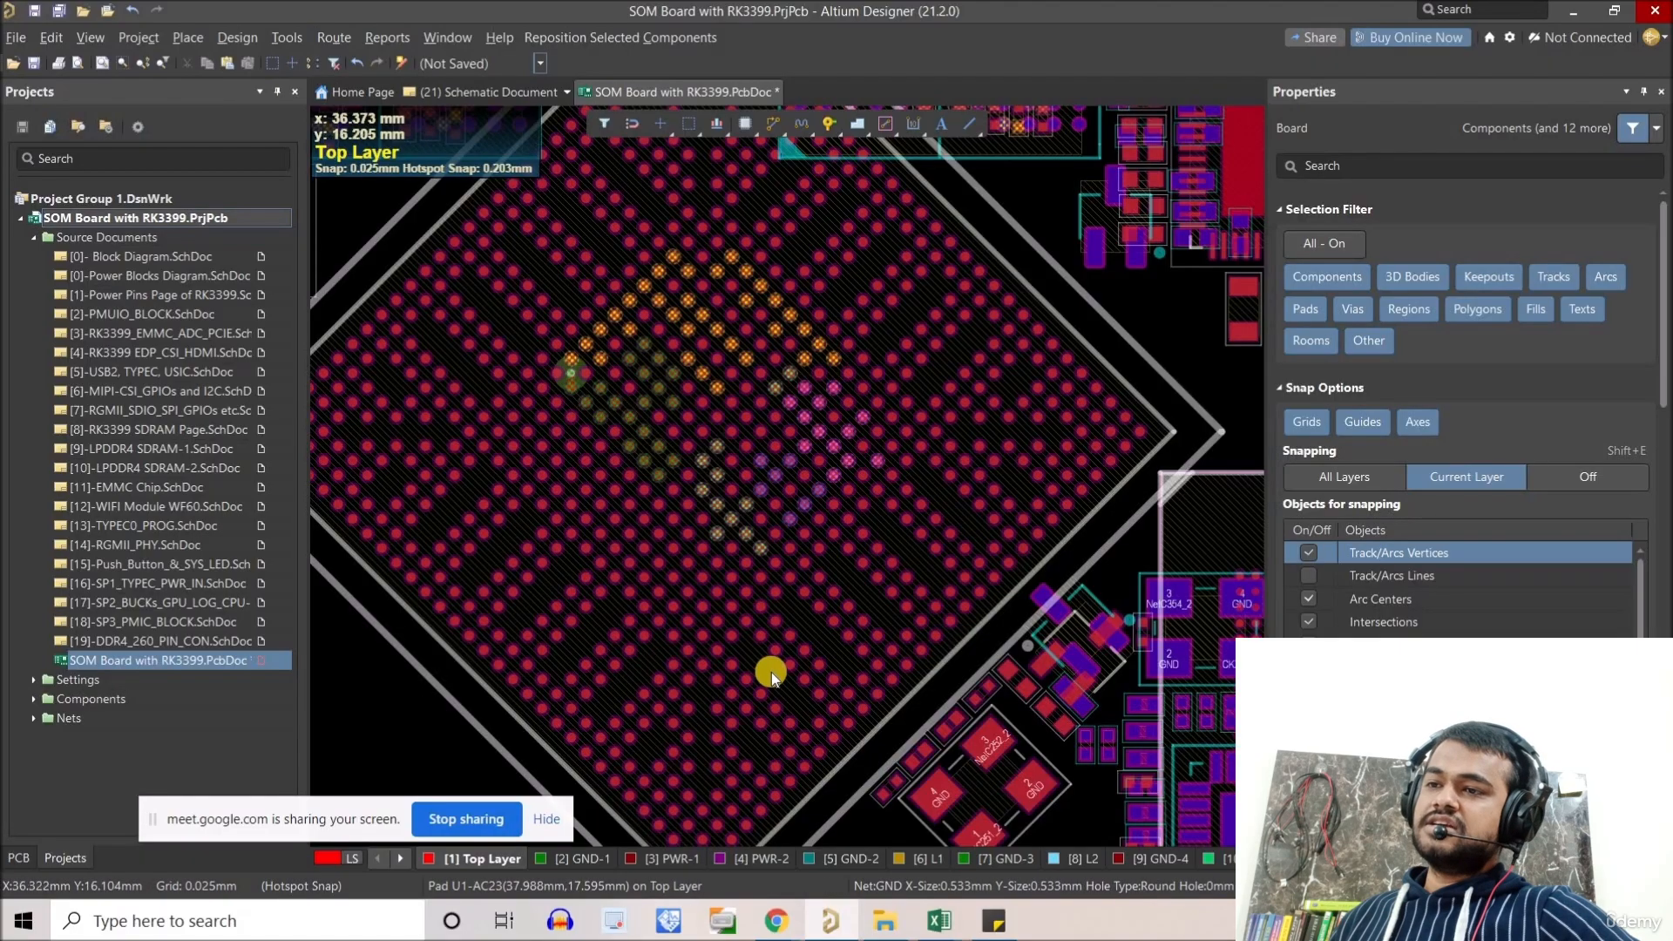
pyautogui.moveTo(784, 689); pyautogui.dragTo(793, 700, button='right')
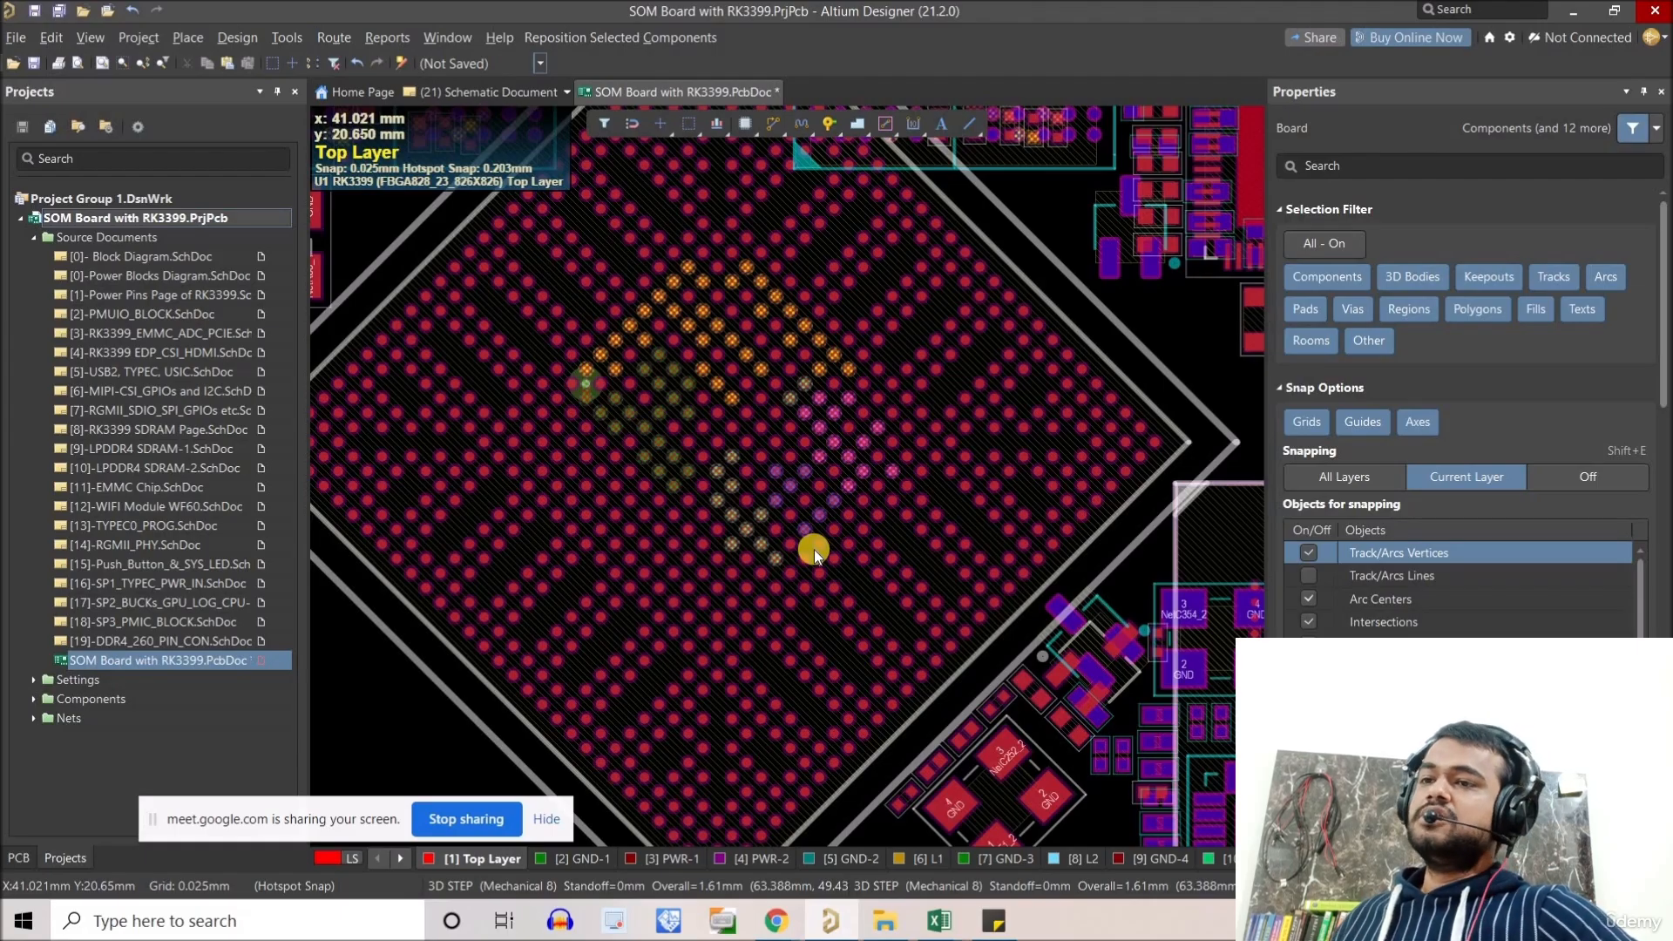
pyautogui.keyDown('ctrl'); pyautogui.scroll(2, 983, 479); pyautogui.keyUp('ctrl')
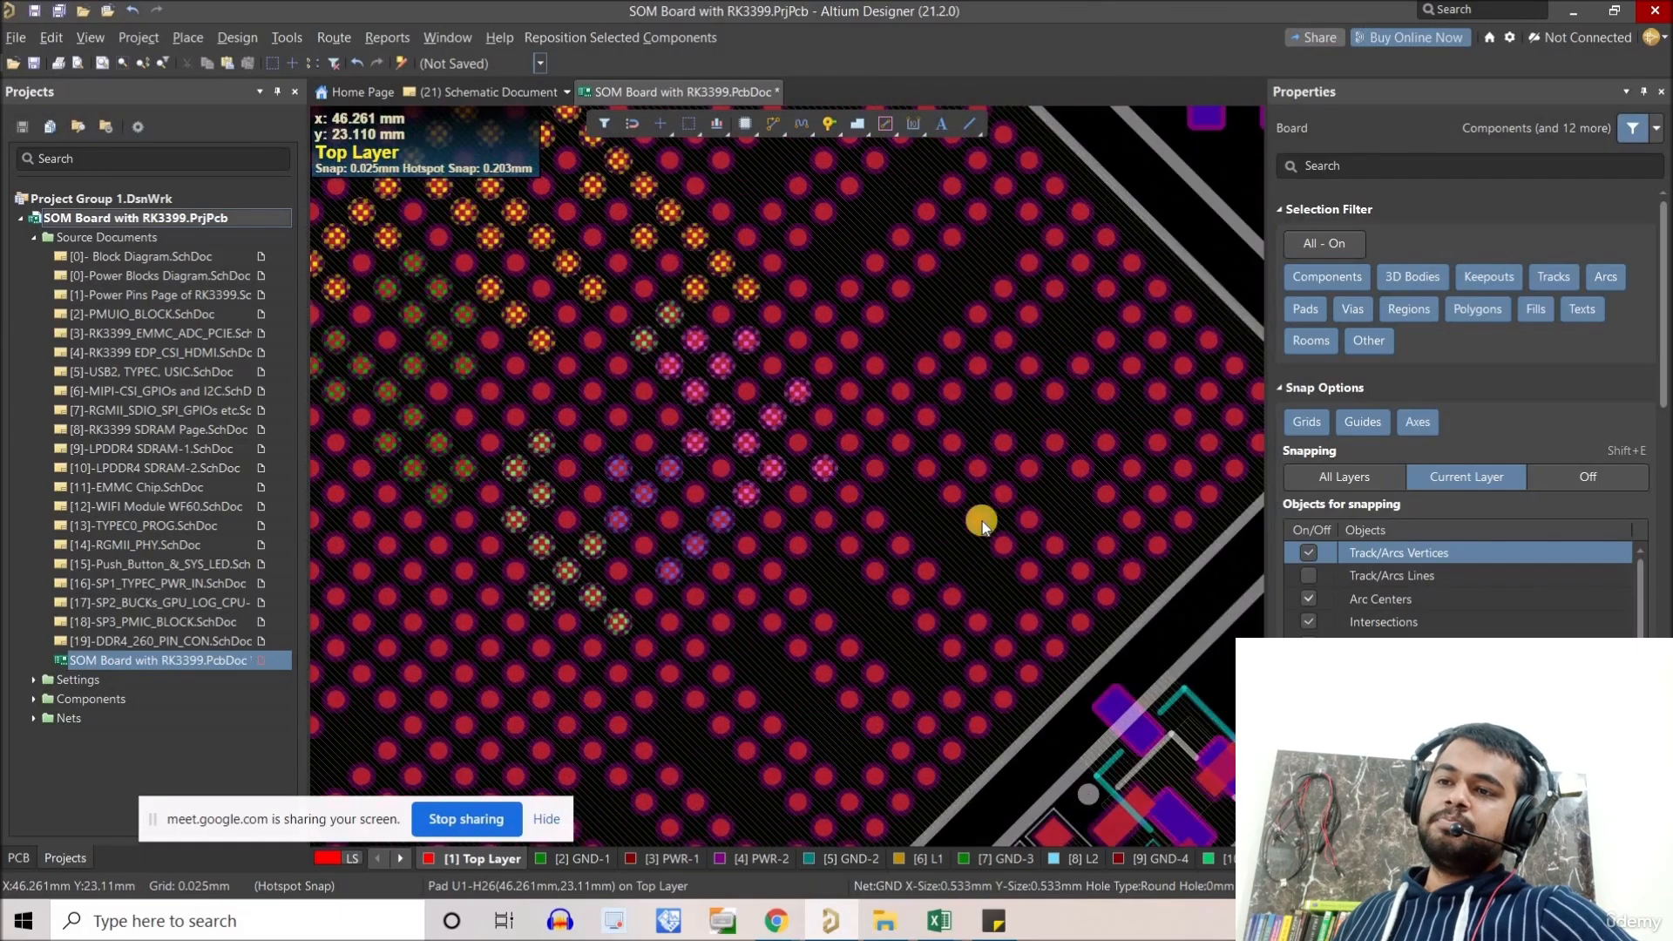
pyautogui.keyDown('ctrl'); pyautogui.scroll(4, 982, 523); pyautogui.keyUp('ctrl')
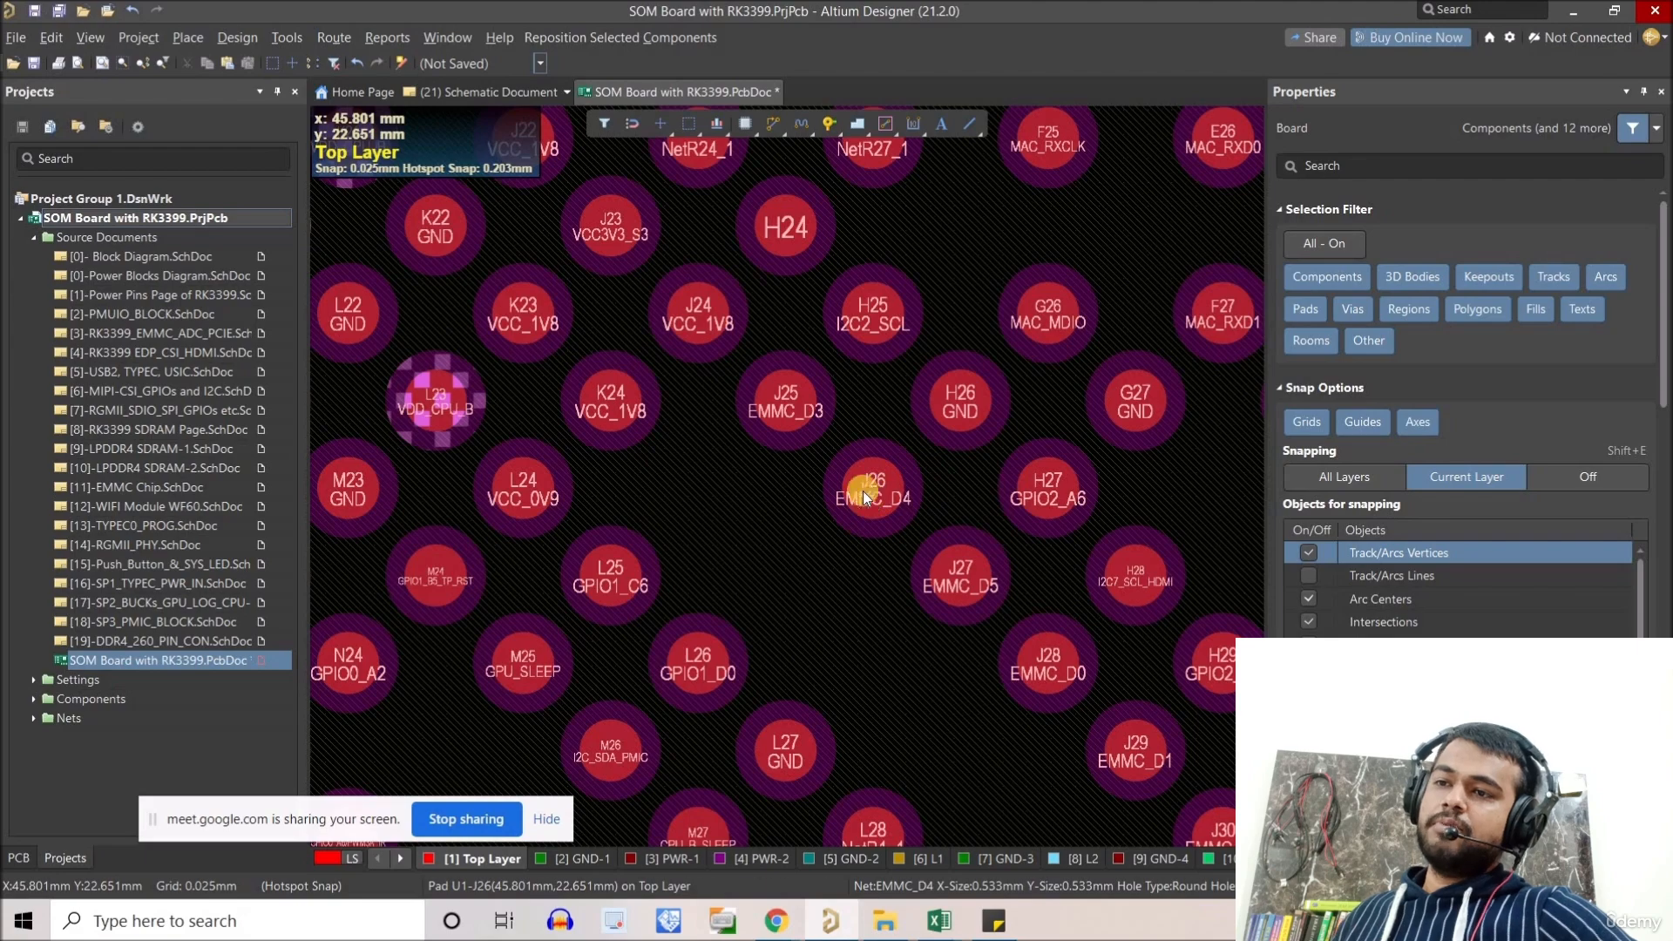
pyautogui.keyDown('ctrl'); pyautogui.scroll(-3, 1047, 551); pyautogui.keyUp('ctrl')
pyautogui.keyDown('ctrl'); pyautogui.scroll(-4, 1090, 542); pyautogui.keyUp('ctrl')
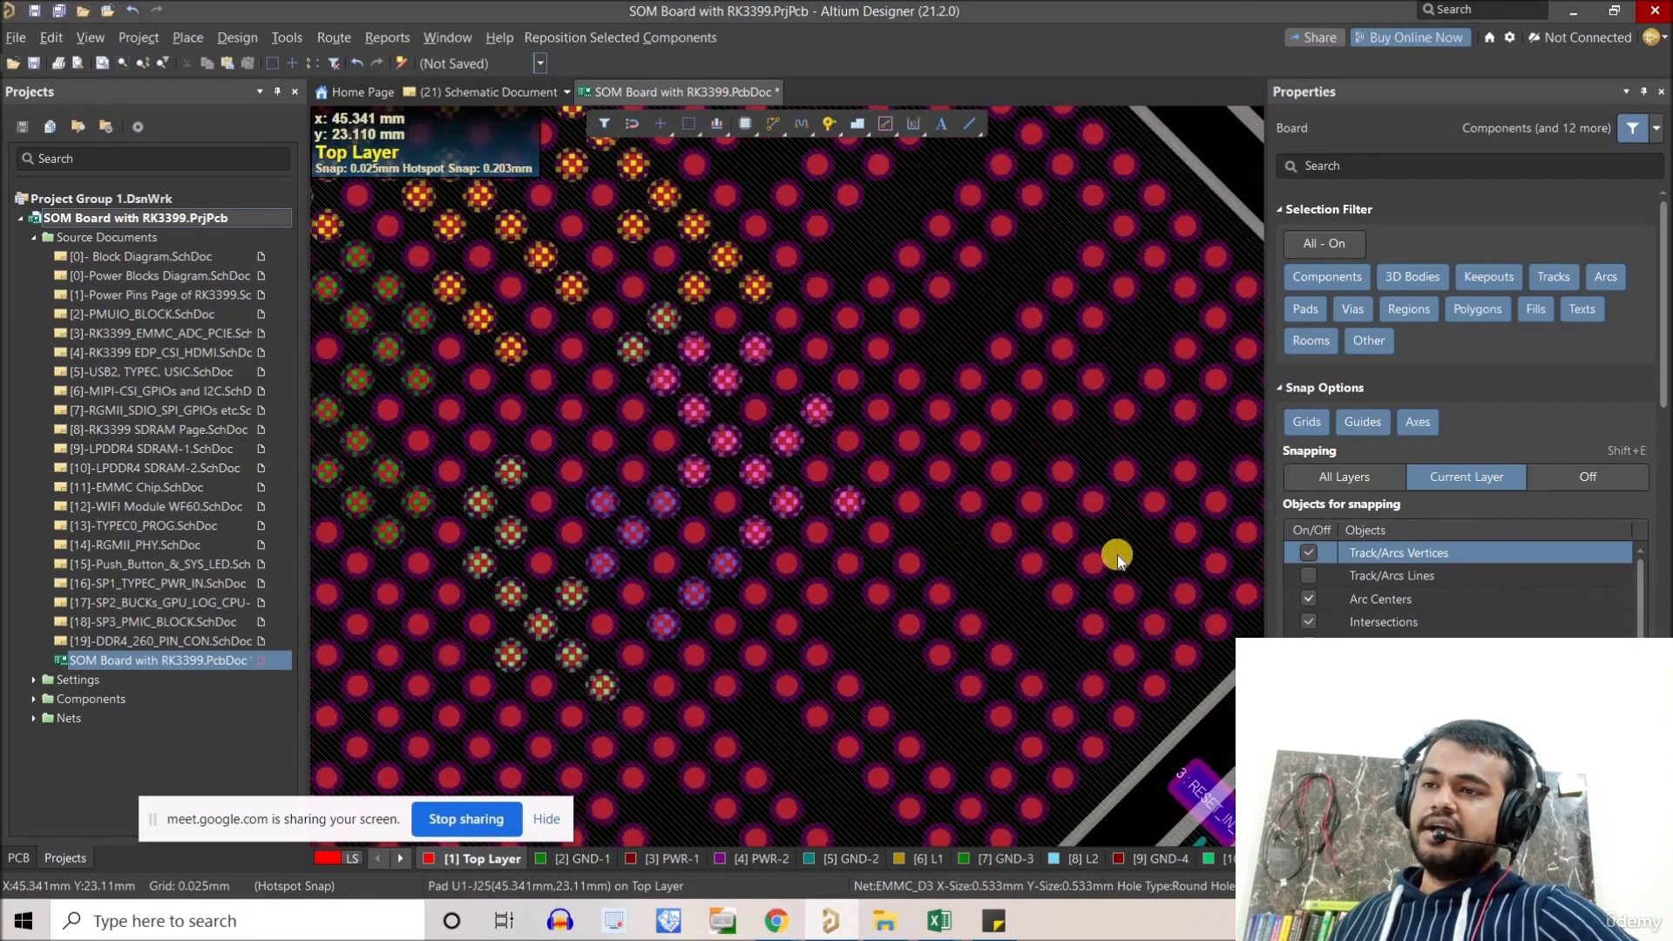
# Paste a second fanout on pad W10, rotated so its via sits between W10 and V11.
pyautogui.keyDown('ctrl'); pyautogui.scroll(5, 740, 486); pyautogui.keyUp('ctrl')
pyautogui.keyDown('ctrl'); pyautogui.scroll(6, 702, 467); pyautogui.keyUp('ctrl')
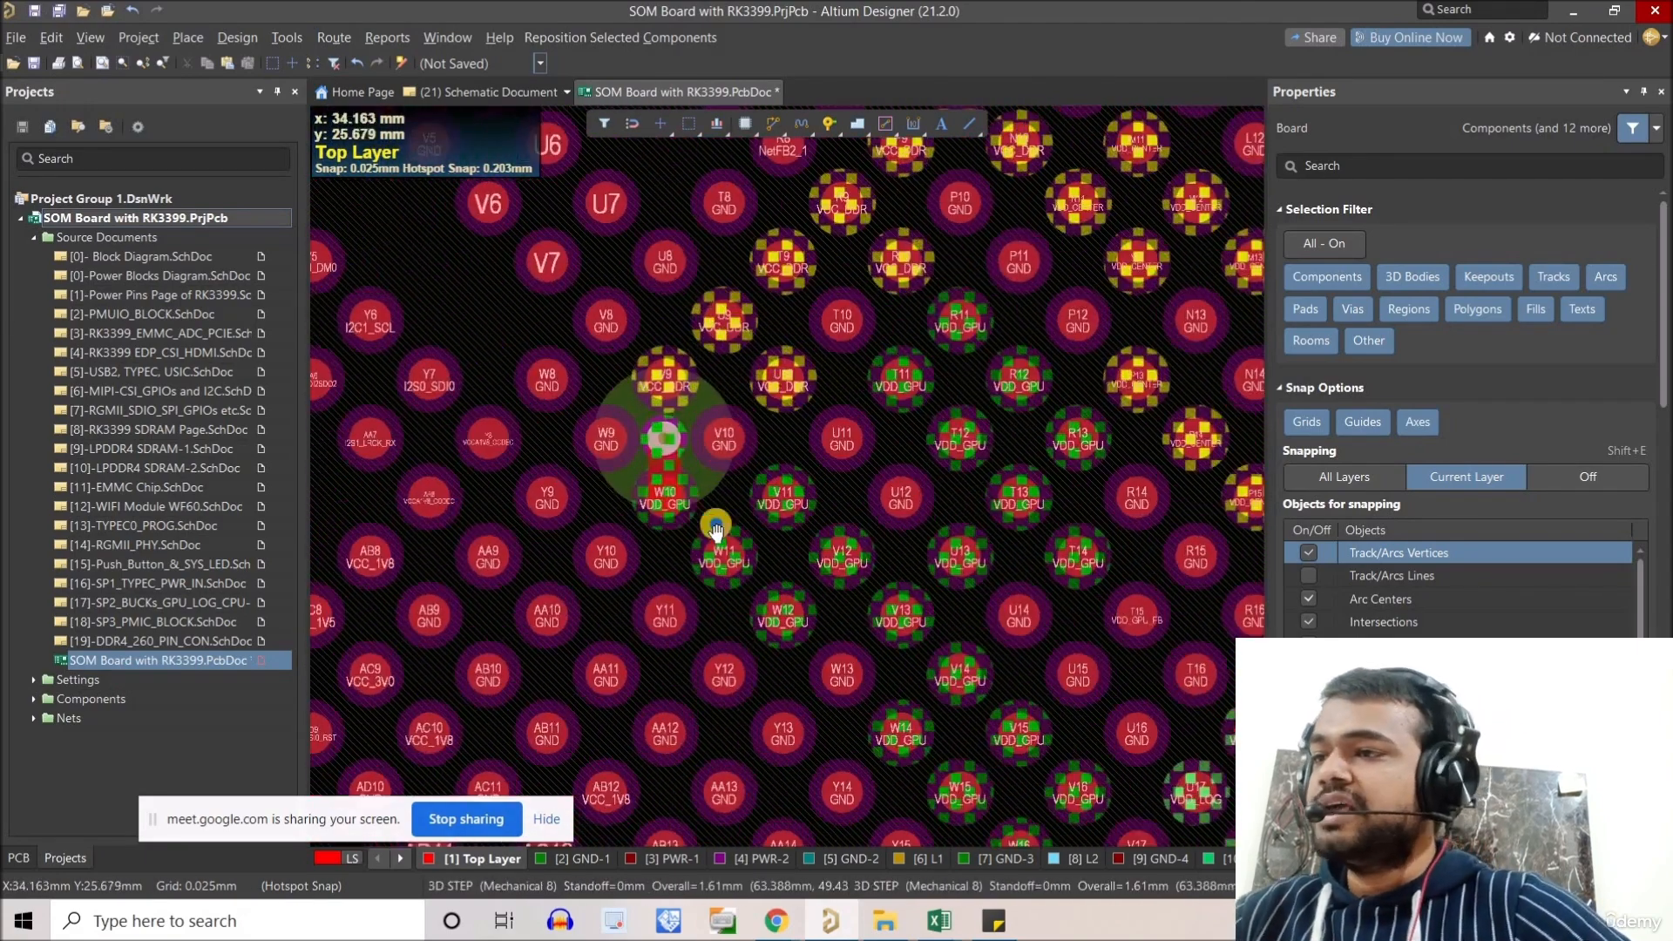
pyautogui.press('space')
pyautogui.press('space')
pyautogui.press('space')
pyautogui.press('space')
pyautogui.press('space')
pyautogui.press('space')
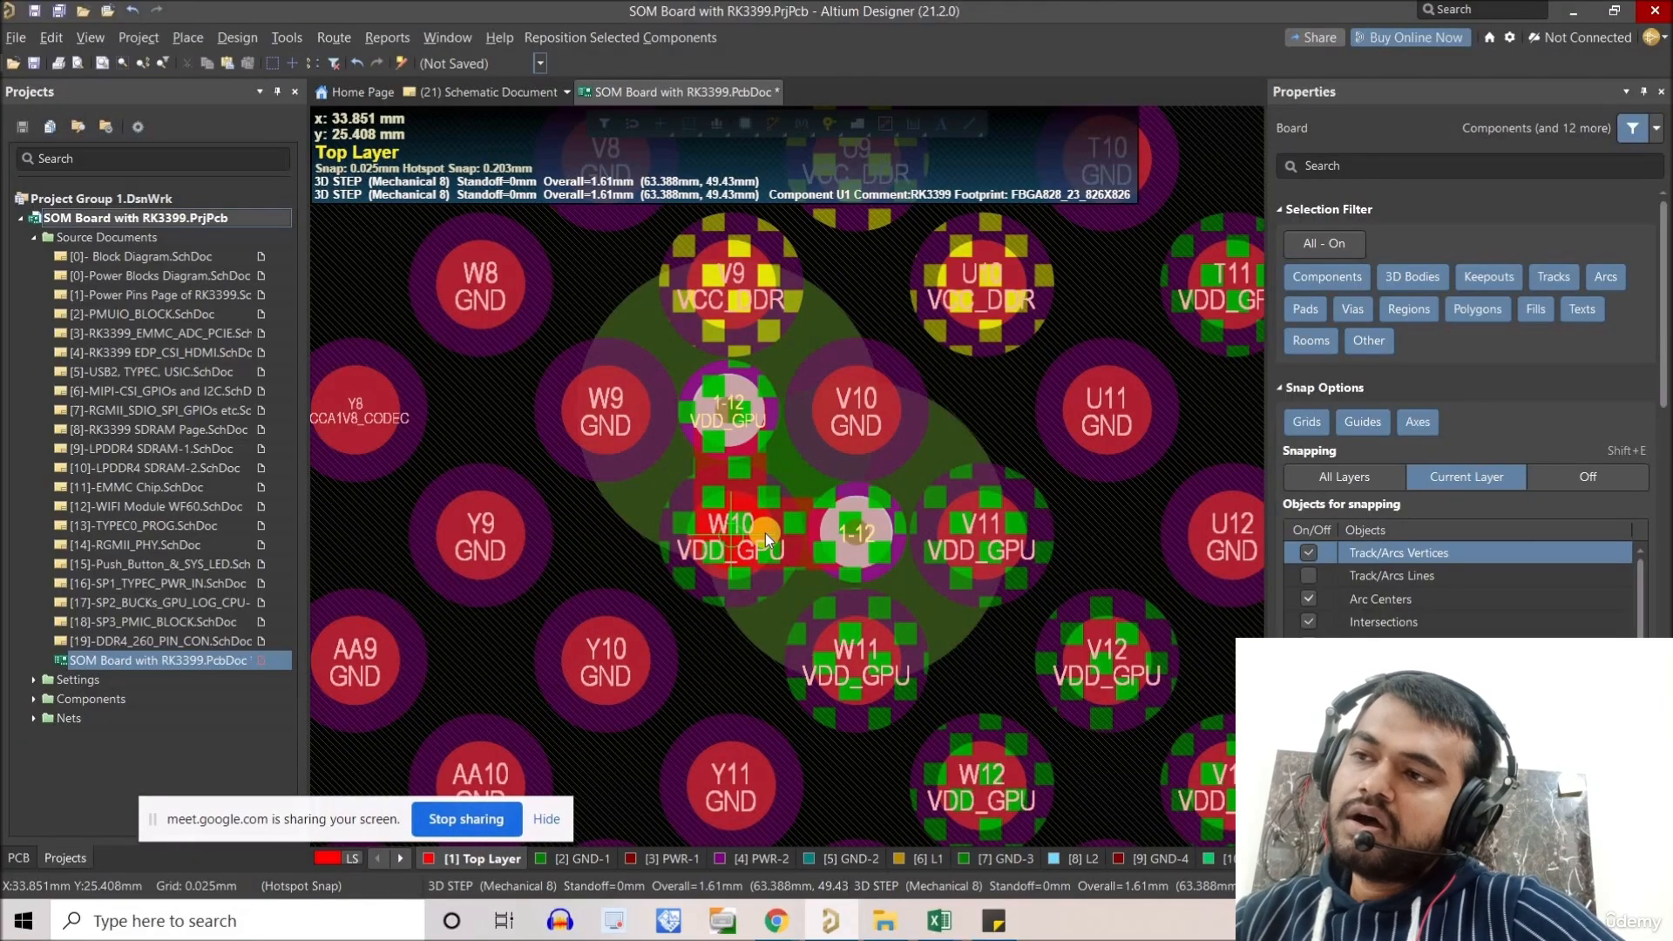
pyautogui.click(765, 531)
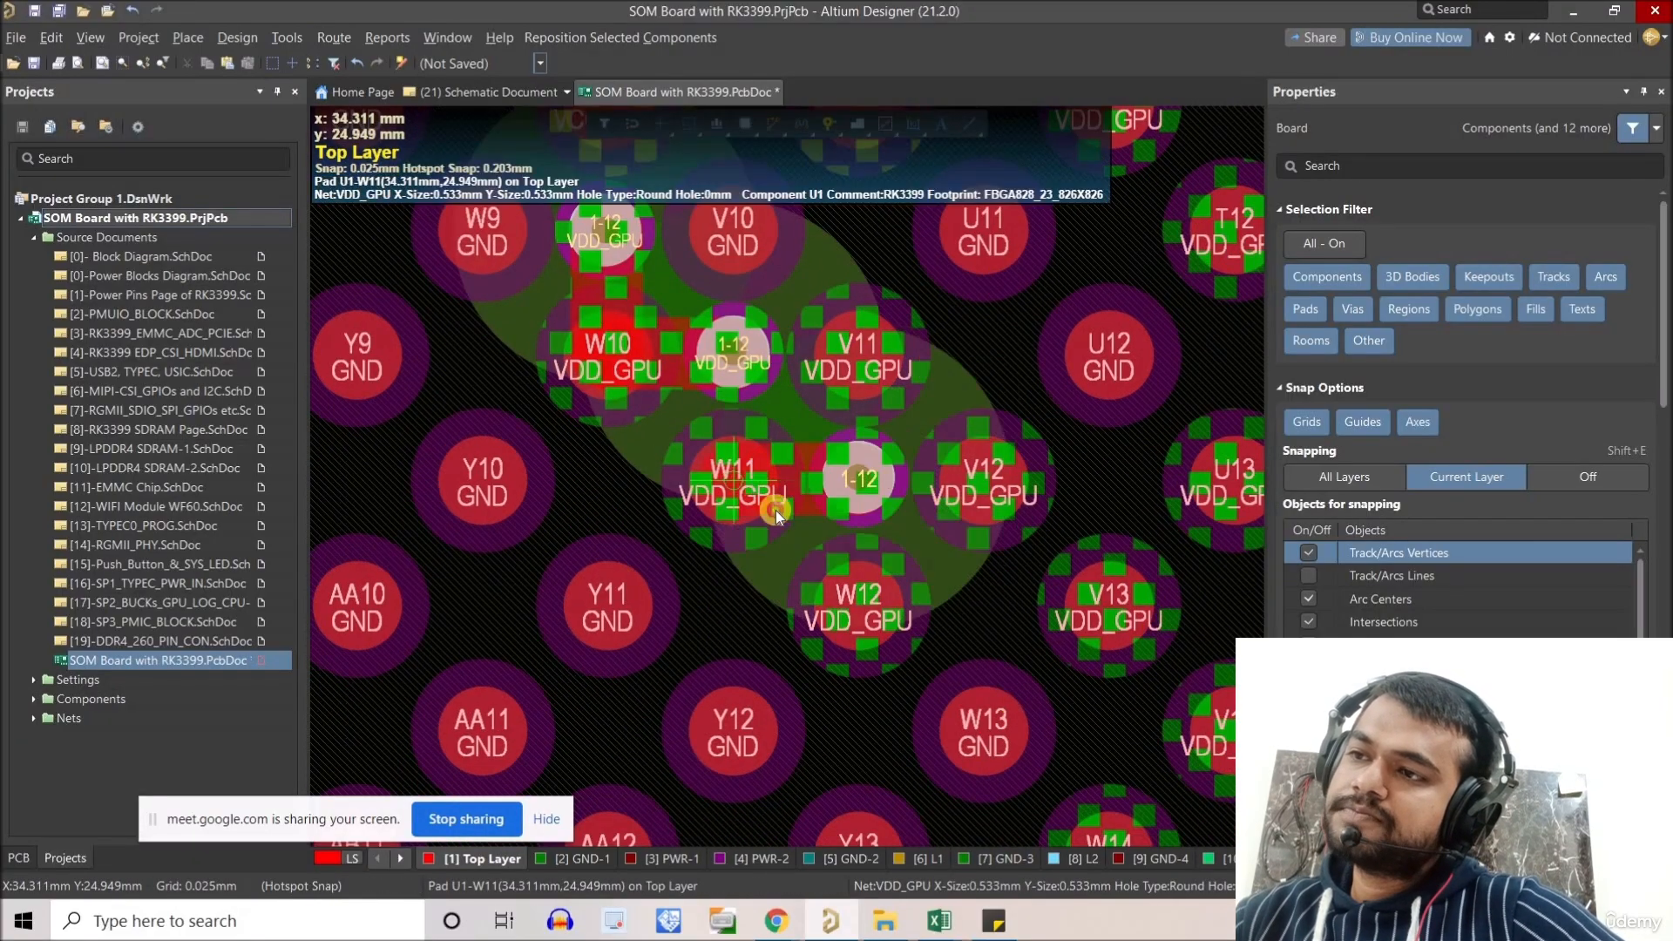
# Paste the fanout on VDD_GPU pads W11 and W12 with the vias to the right of the pads.
pyautogui.click(776, 510)
pyautogui.moveTo(863, 615); pyautogui.dragTo(803, 394, button='right')
pyautogui.hotkey('ctrl', 'v')
pyautogui.click(789, 406)
pyautogui.keyDown('ctrl'); pyautogui.scroll(-2, 811, 504); pyautogui.keyUp('ctrl')
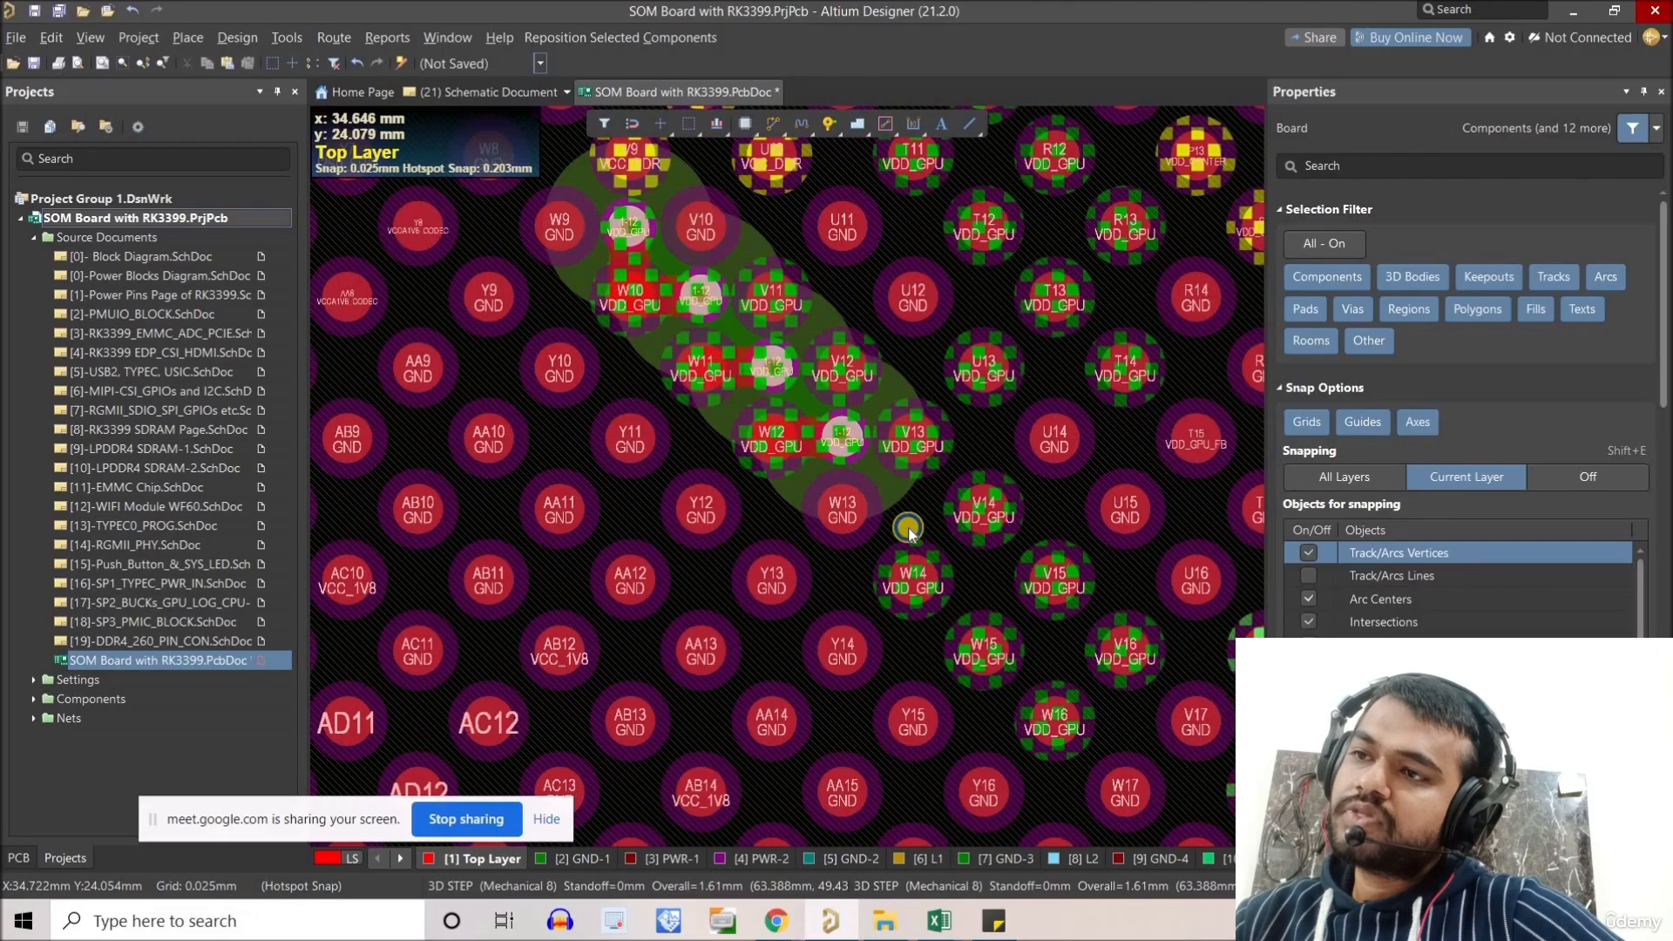
# Paste the same rightward fanout on VDD_GPU pads V11, V12 and V13.
pyautogui.moveTo(920, 453); pyautogui.dragTo(923, 501, button='right')
pyautogui.hotkey('ctrl', 'v')
pyautogui.moveTo(796, 359); pyautogui.dragTo(852, 430, button='right')
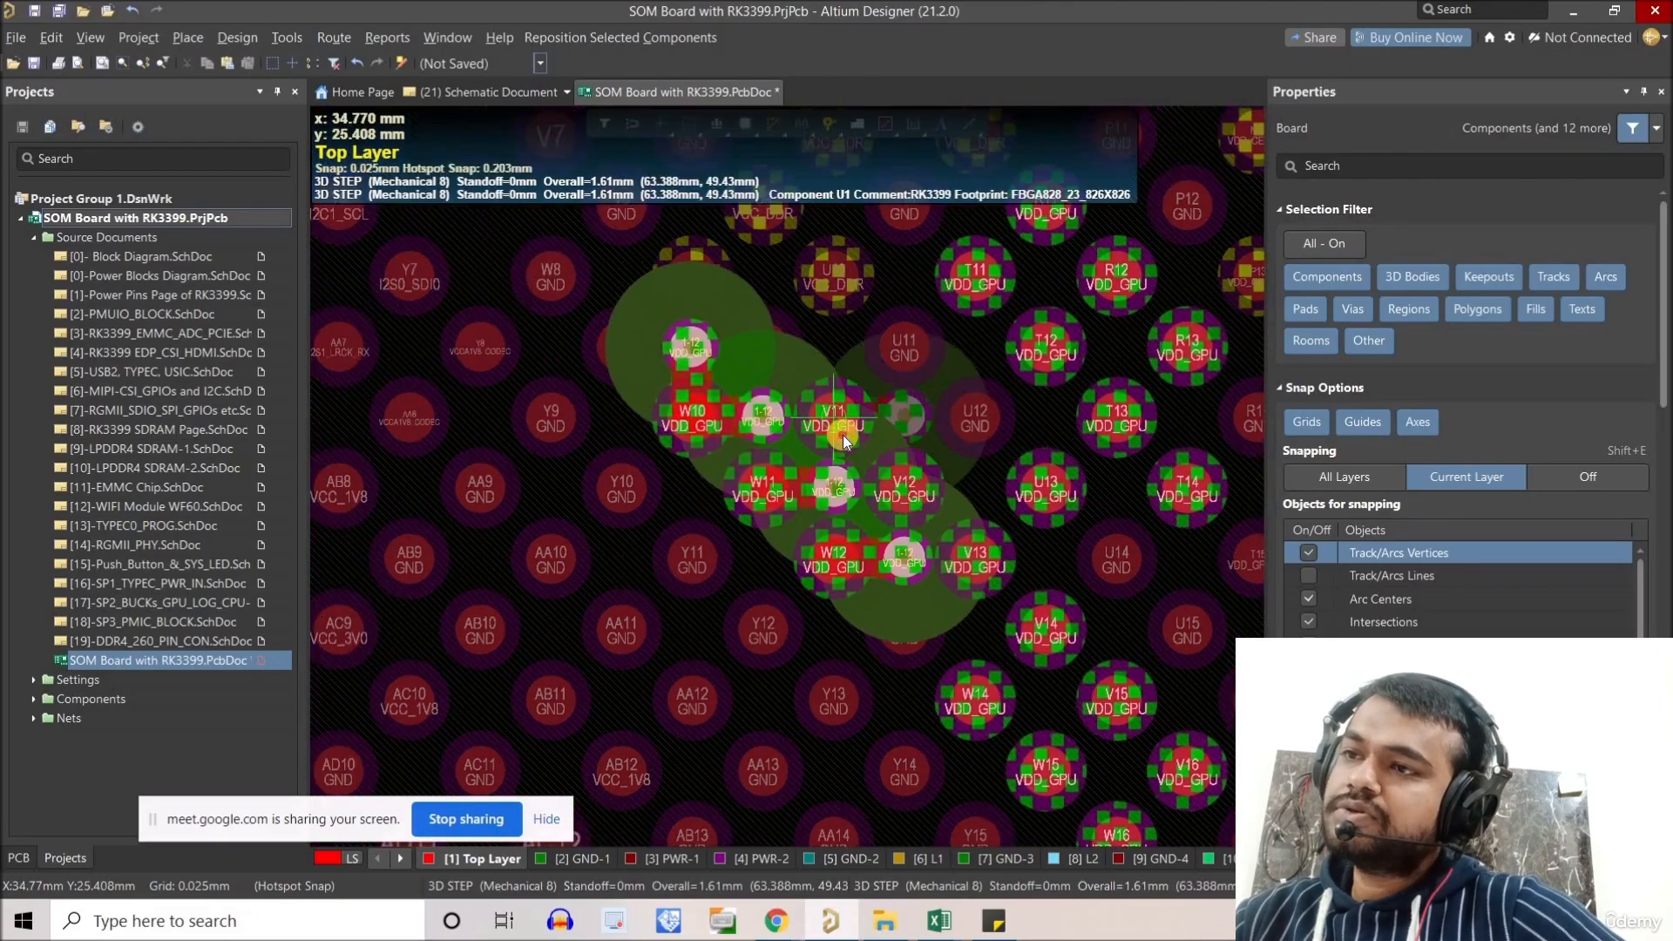
pyautogui.click(843, 436)
pyautogui.click(926, 505)
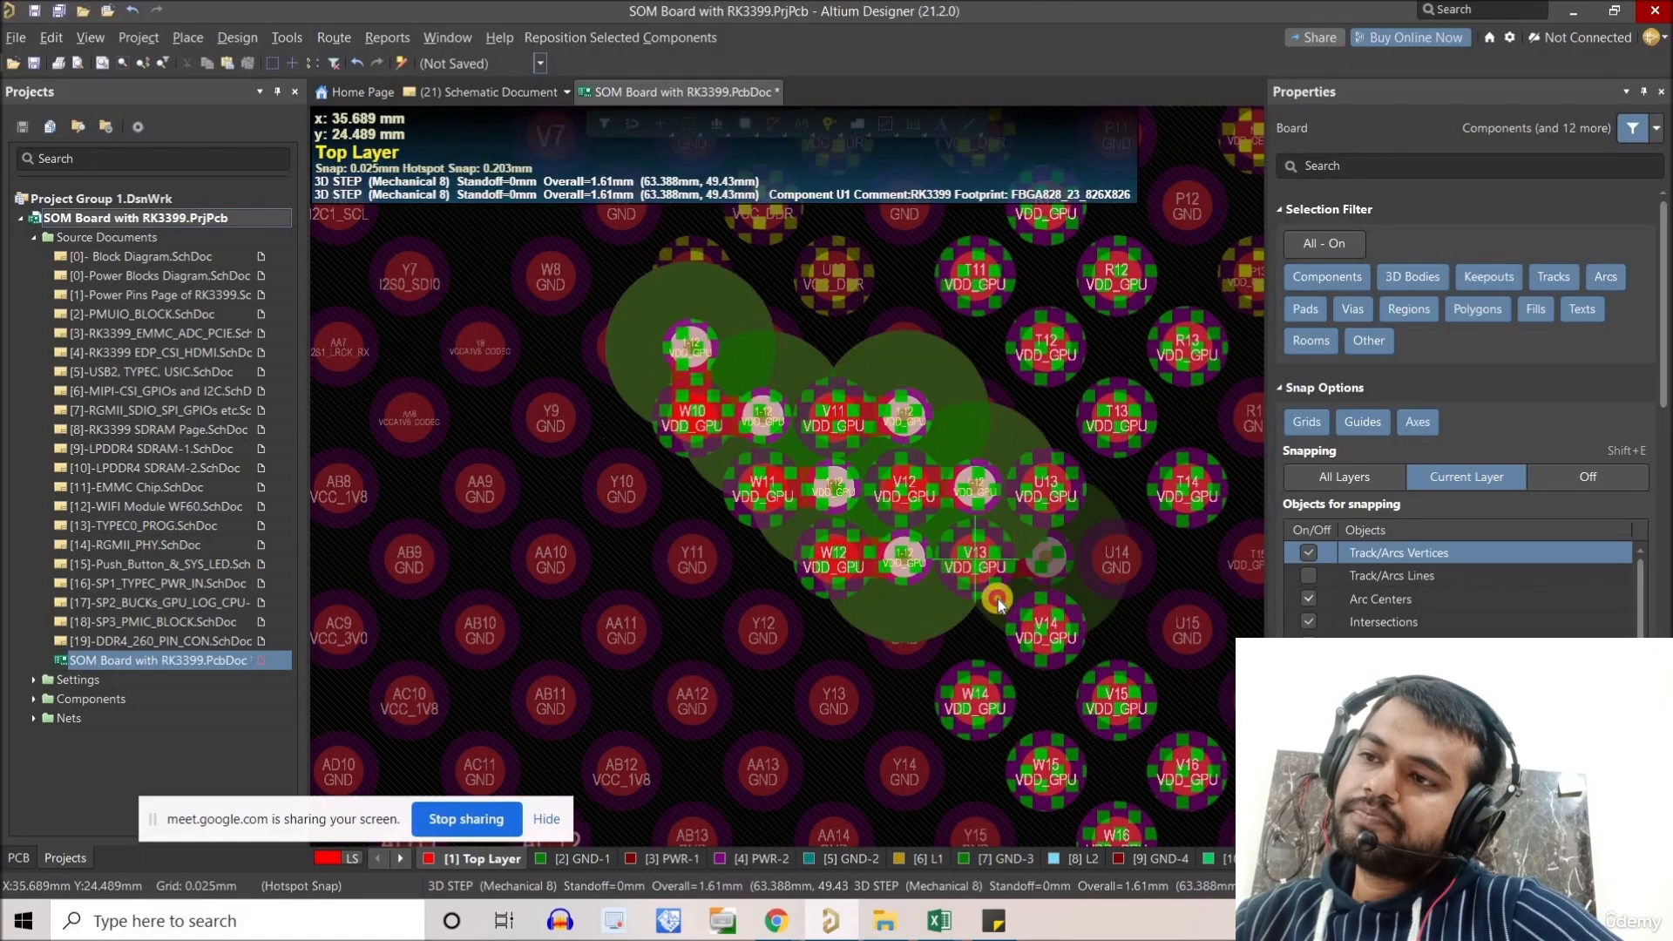
pyautogui.click(998, 601)
# Paste the rightward fanout on VDD_GPU pads V14, W14 and V15.
pyautogui.moveTo(1052, 635); pyautogui.dragTo(970, 527, button='right')
pyautogui.click(970, 526)
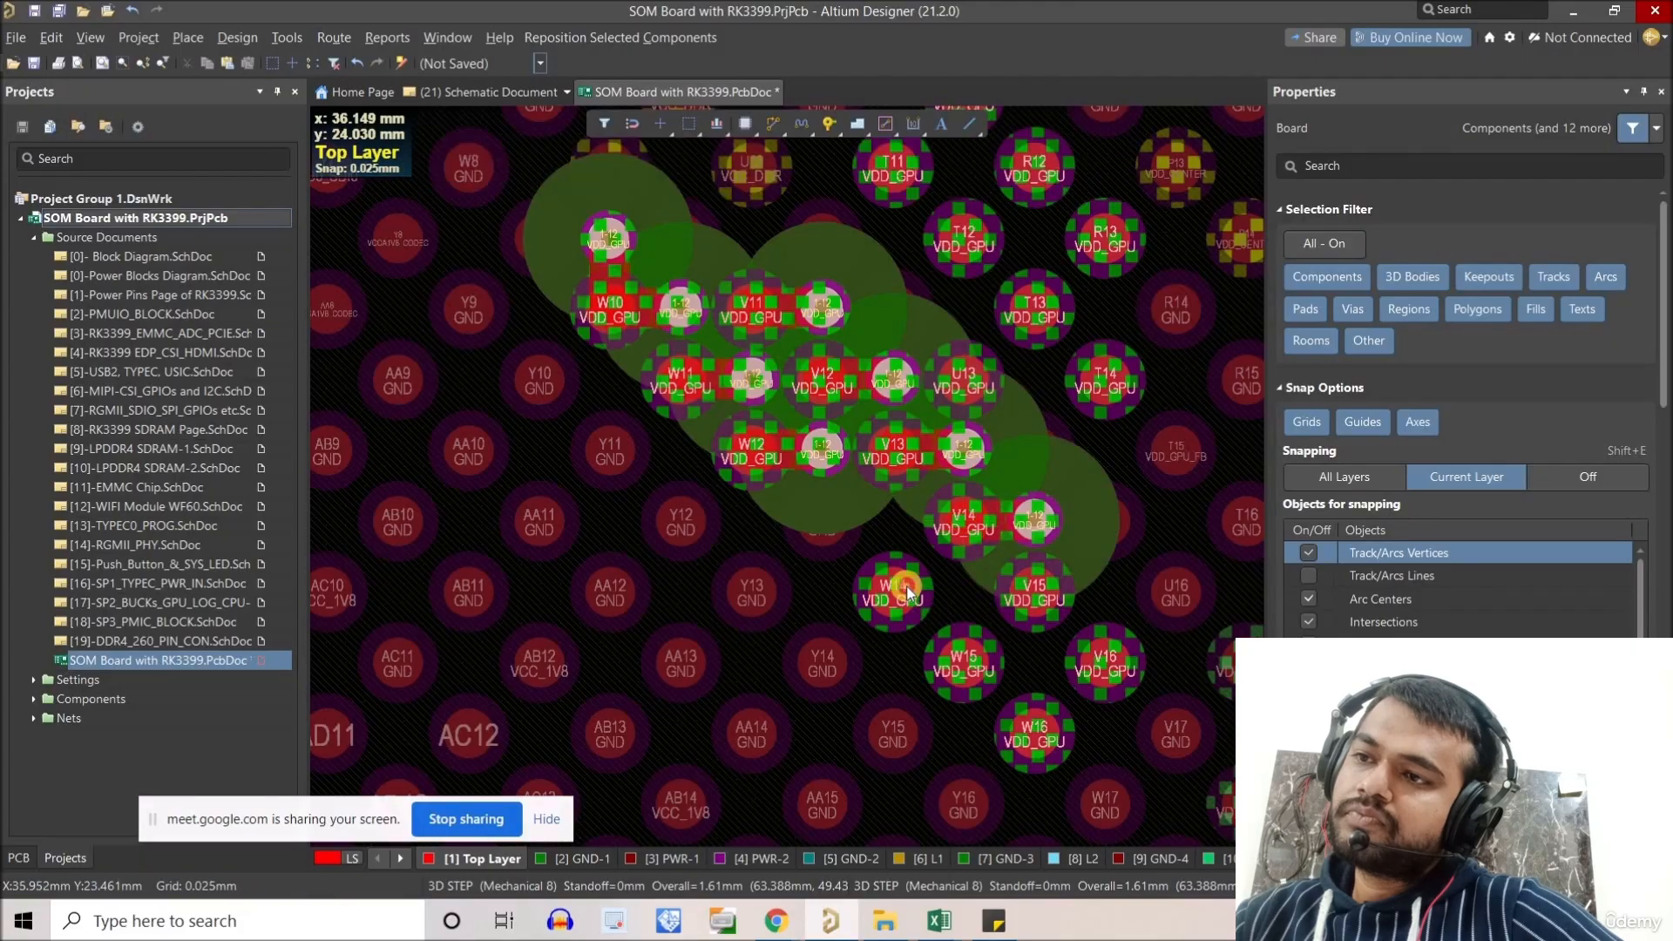
pyautogui.click(906, 592)
pyautogui.click(1012, 613)
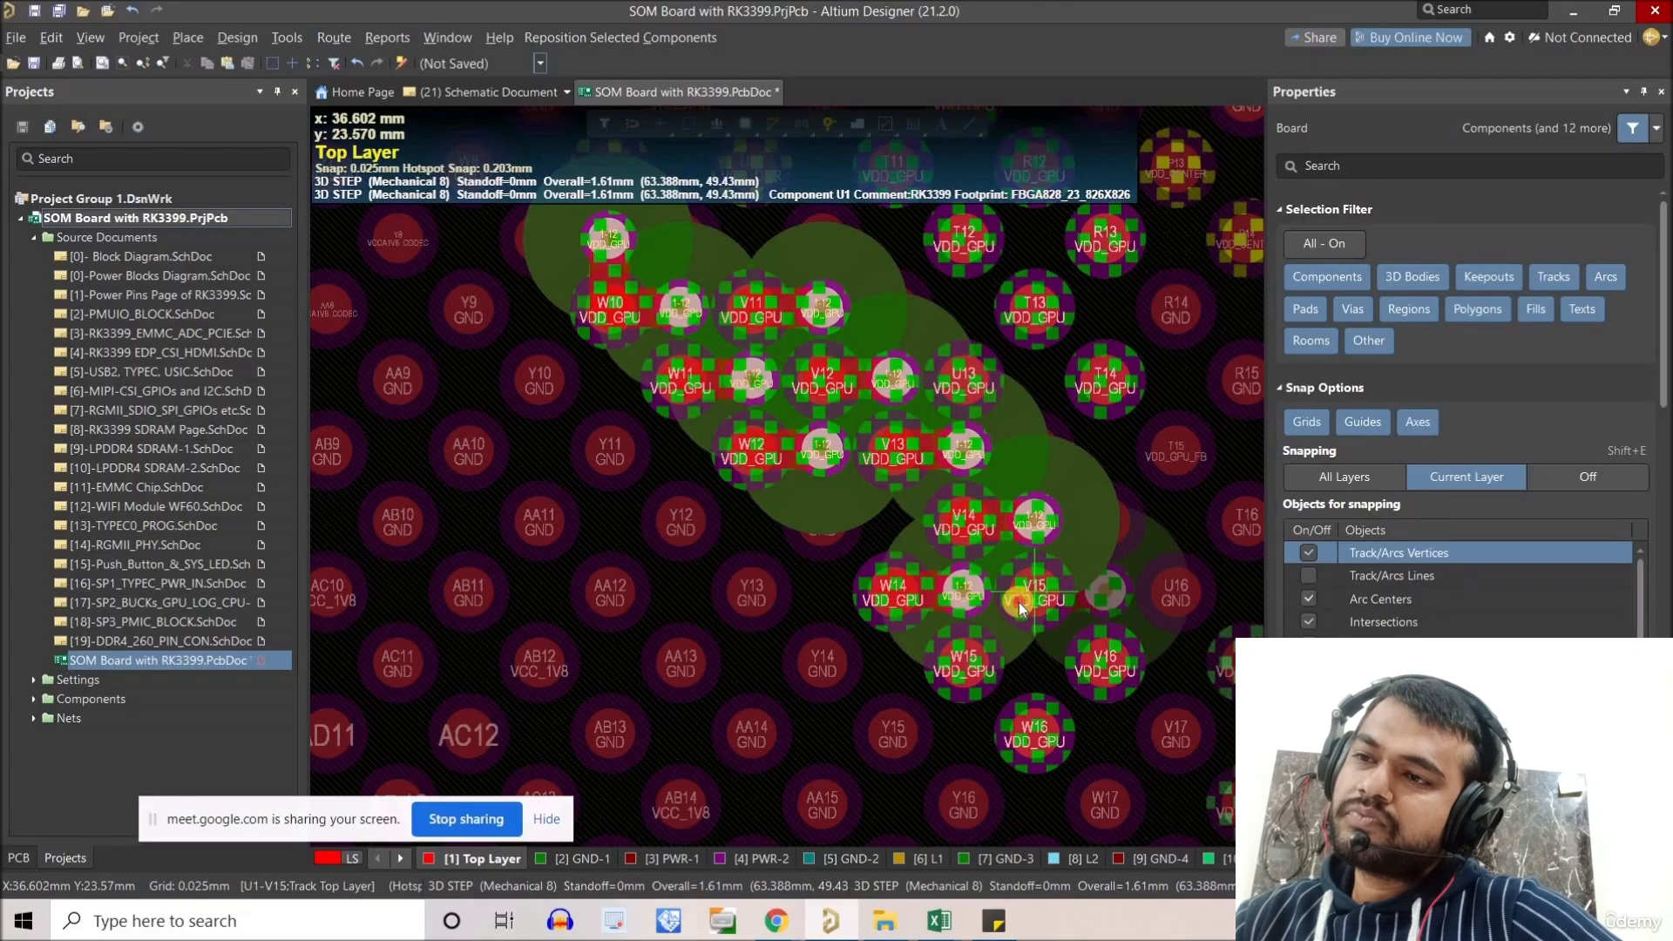
# Paste the rightward track-and-via fanout on VDD_GPU pads V16, W16 and W15.
pyautogui.click(1103, 669)
pyautogui.click(1046, 742)
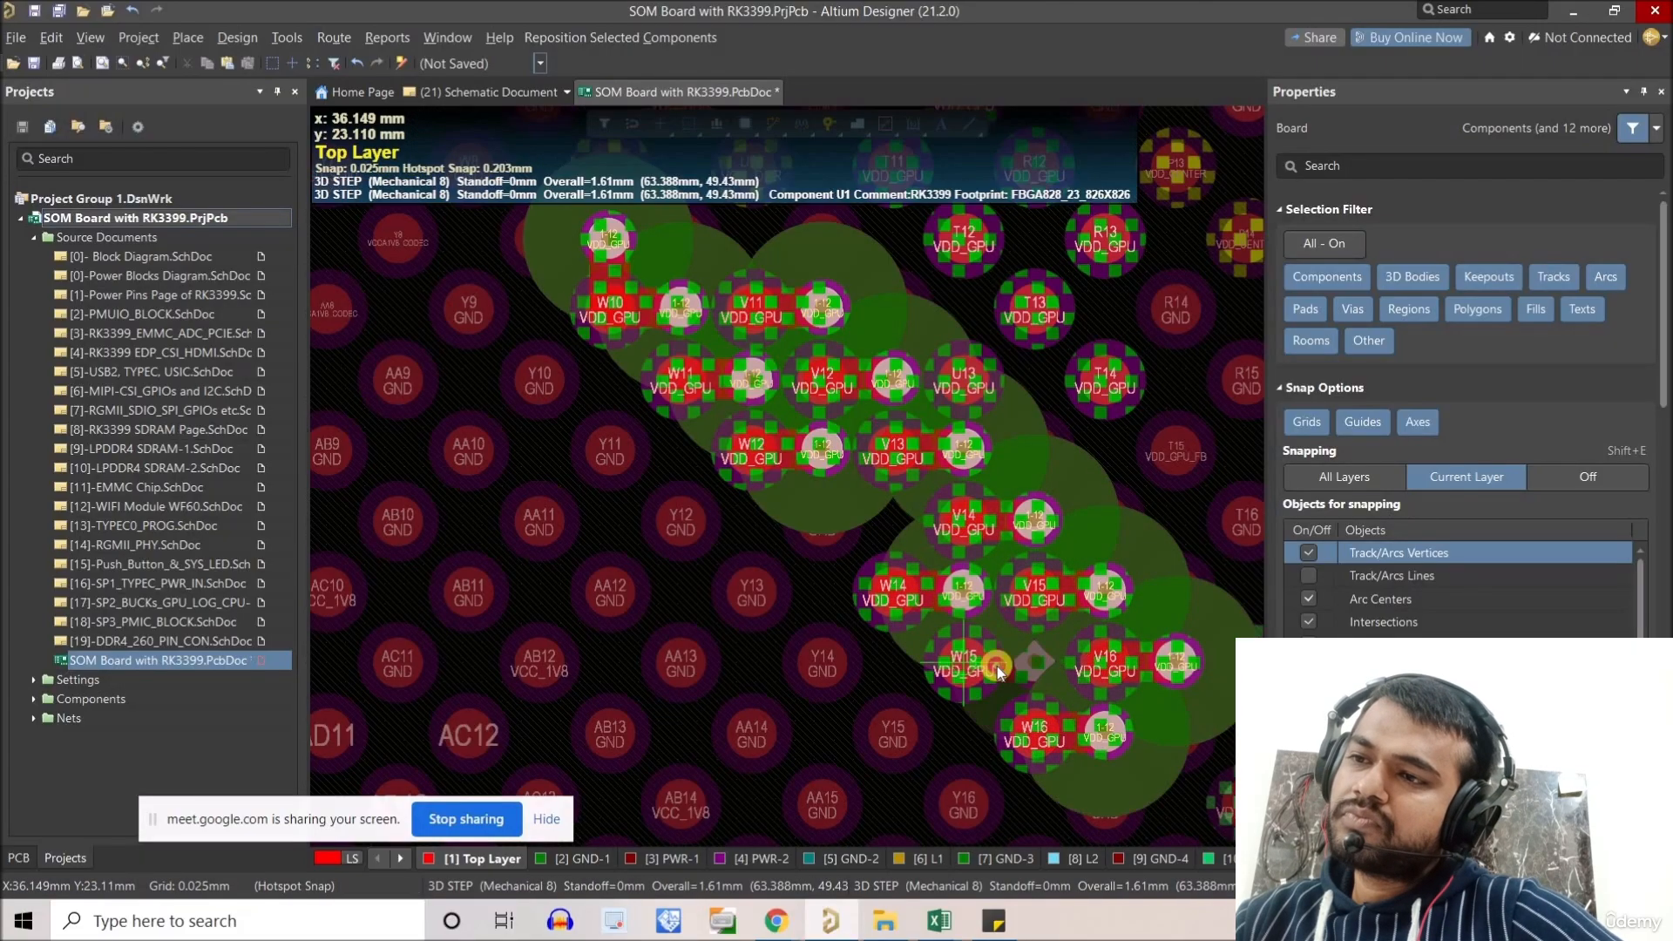
pyautogui.click(998, 672)
pyautogui.keyDown('ctrl'); pyautogui.scroll(-3, 1037, 646); pyautogui.keyUp('ctrl')
pyautogui.moveTo(717, 478); pyautogui.dragTo(583, 411, button='right')
pyautogui.keyDown('ctrl'); pyautogui.scroll(1, 610, 436); pyautogui.keyUp('ctrl')
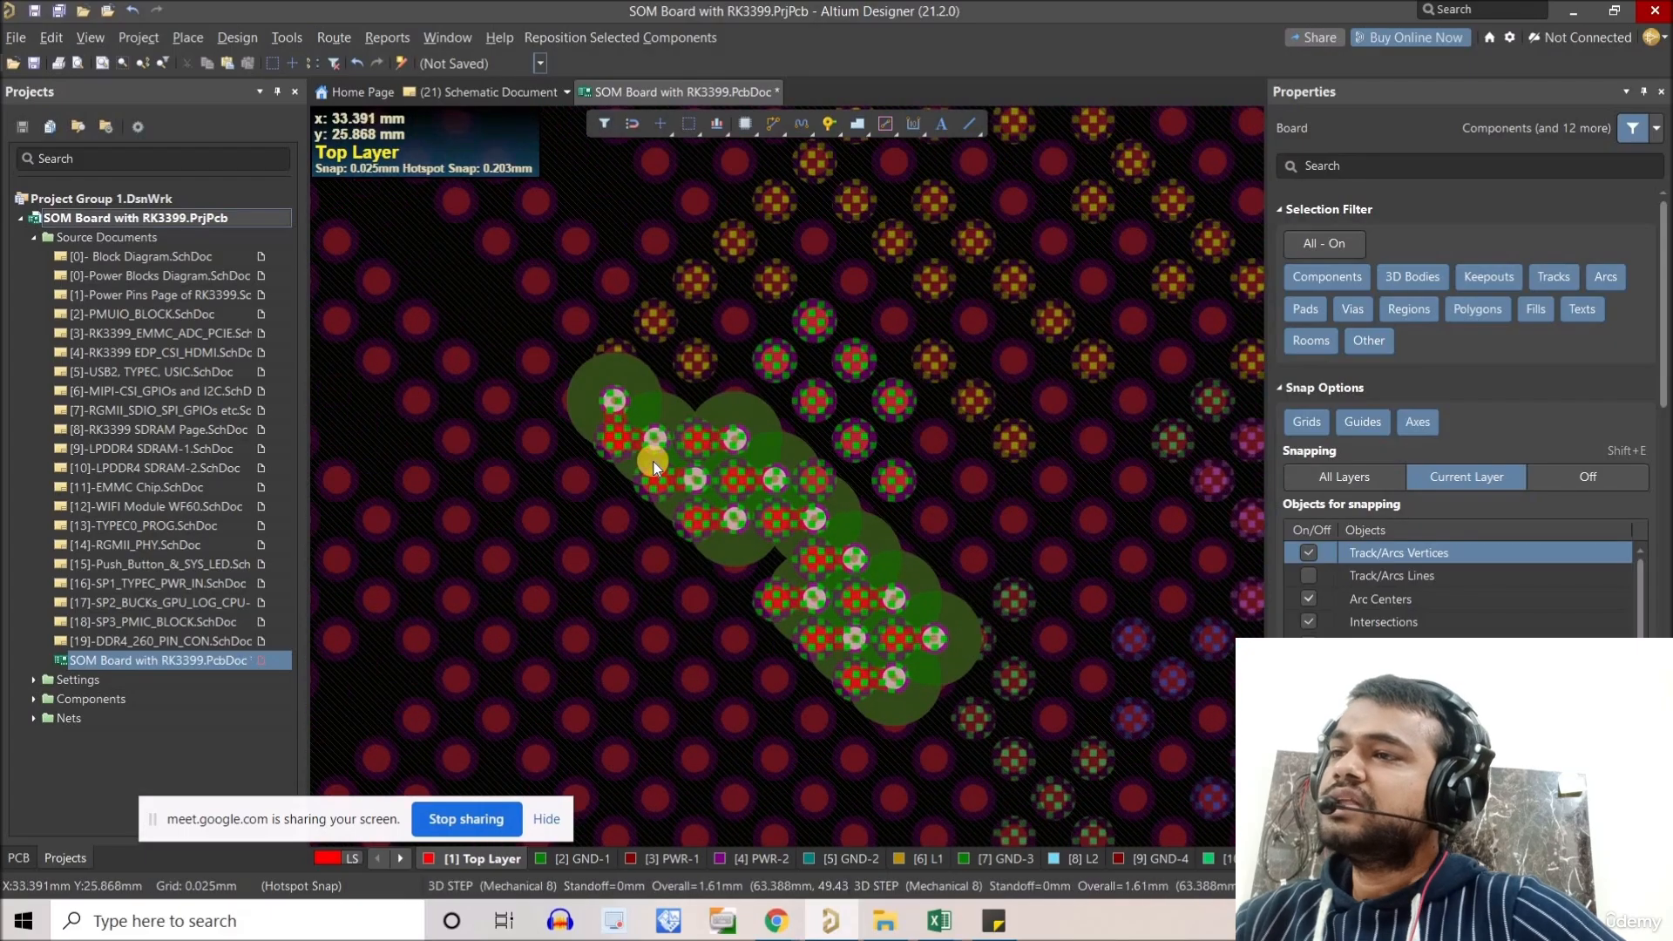
# Remove the extra upward track and via from pad W10, and copy the horizontal track joining W10 to its via.
pyautogui.keyDown('ctrl'); pyautogui.scroll(5, 654, 468); pyautogui.keyUp('ctrl')
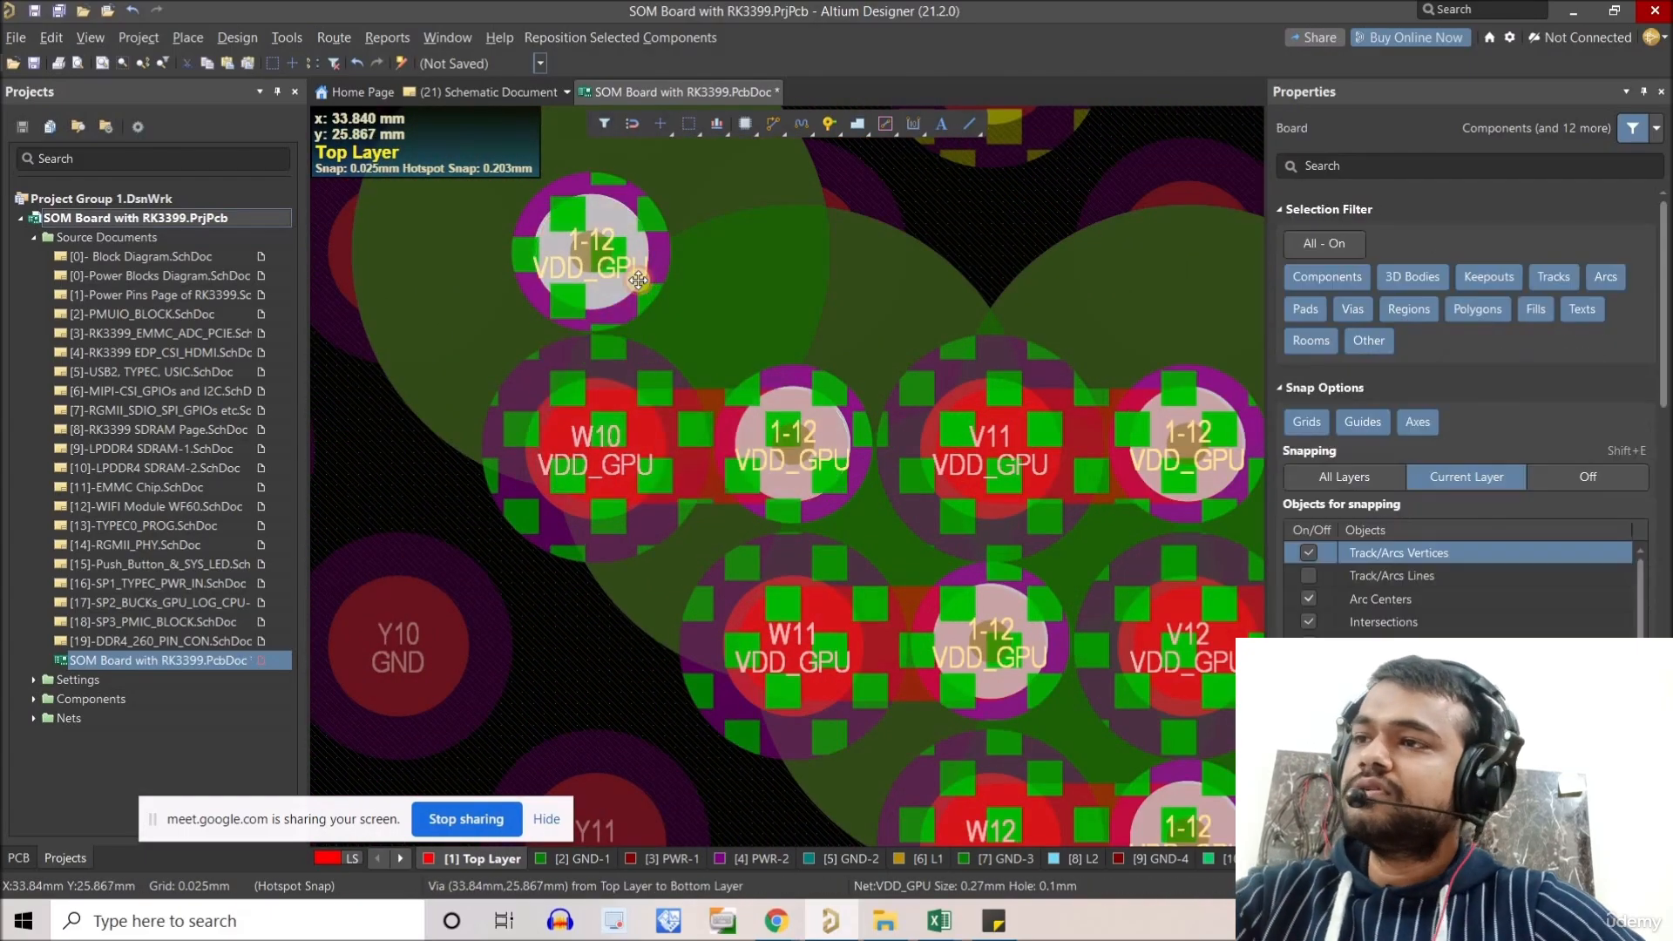
pyautogui.press('Escape')
pyautogui.click(711, 462)
pyautogui.keyDown('ctrl'); pyautogui.scroll(-1, 710, 466); pyautogui.keyUp('ctrl')
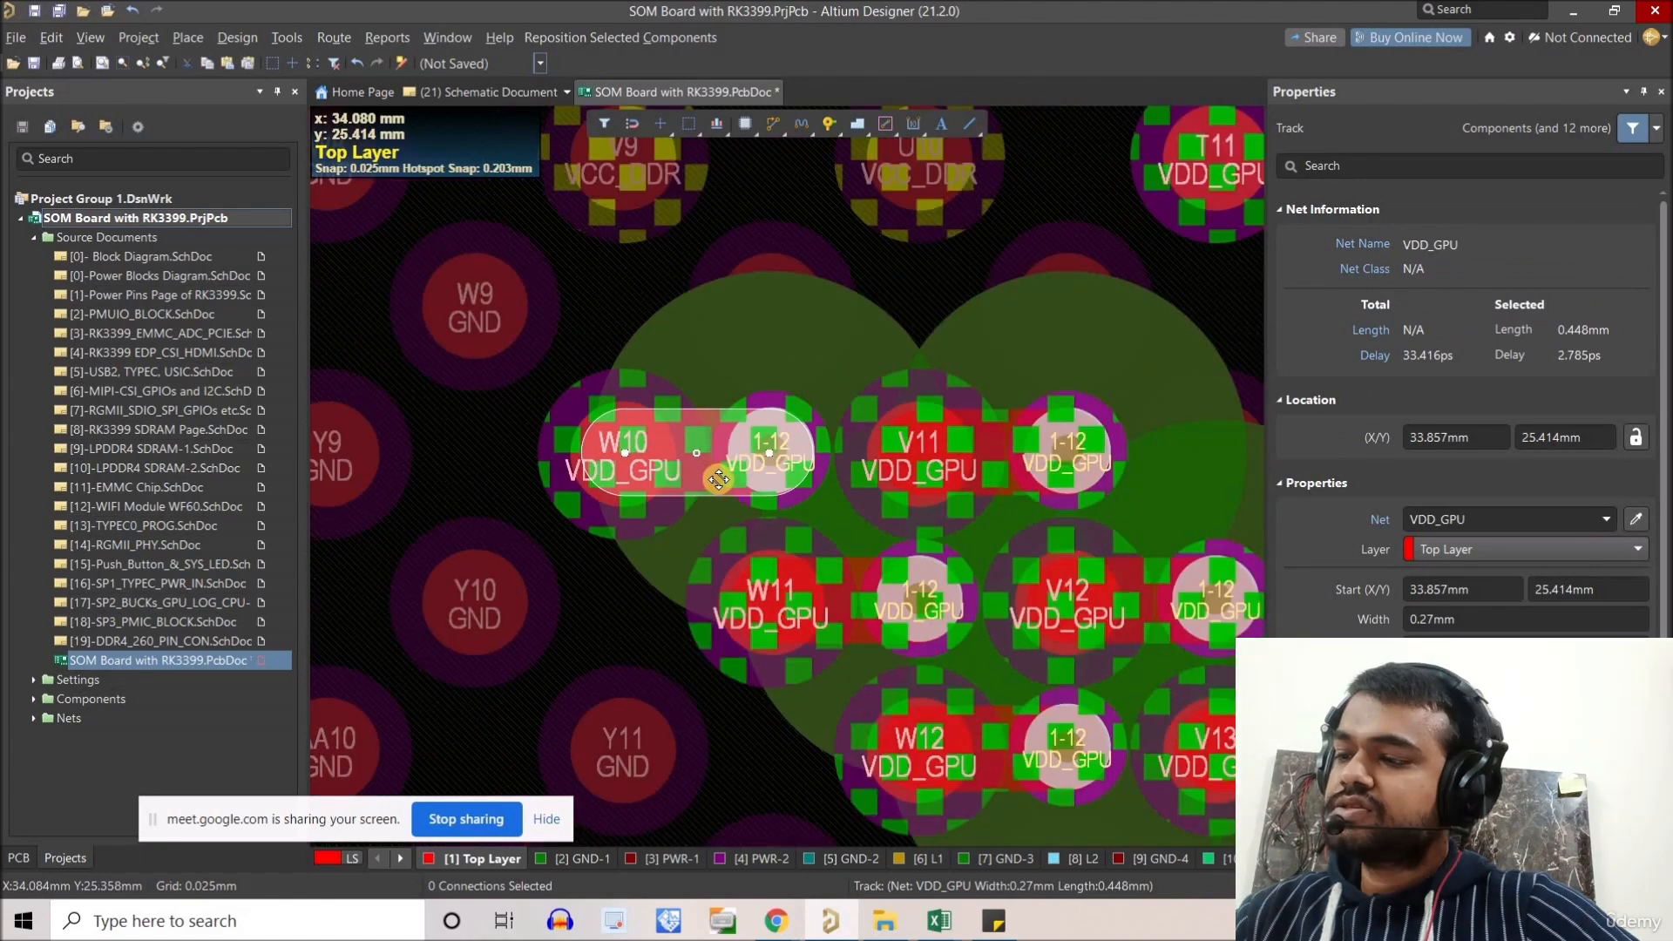
# Paste the copied track vertically to join VDD_GPU pads W11, V12, W12, V13 and V14 to the vias directly above them.
pyautogui.keyDown('ctrl'); pyautogui.scroll(-1, 715, 514); pyautogui.keyUp('ctrl')
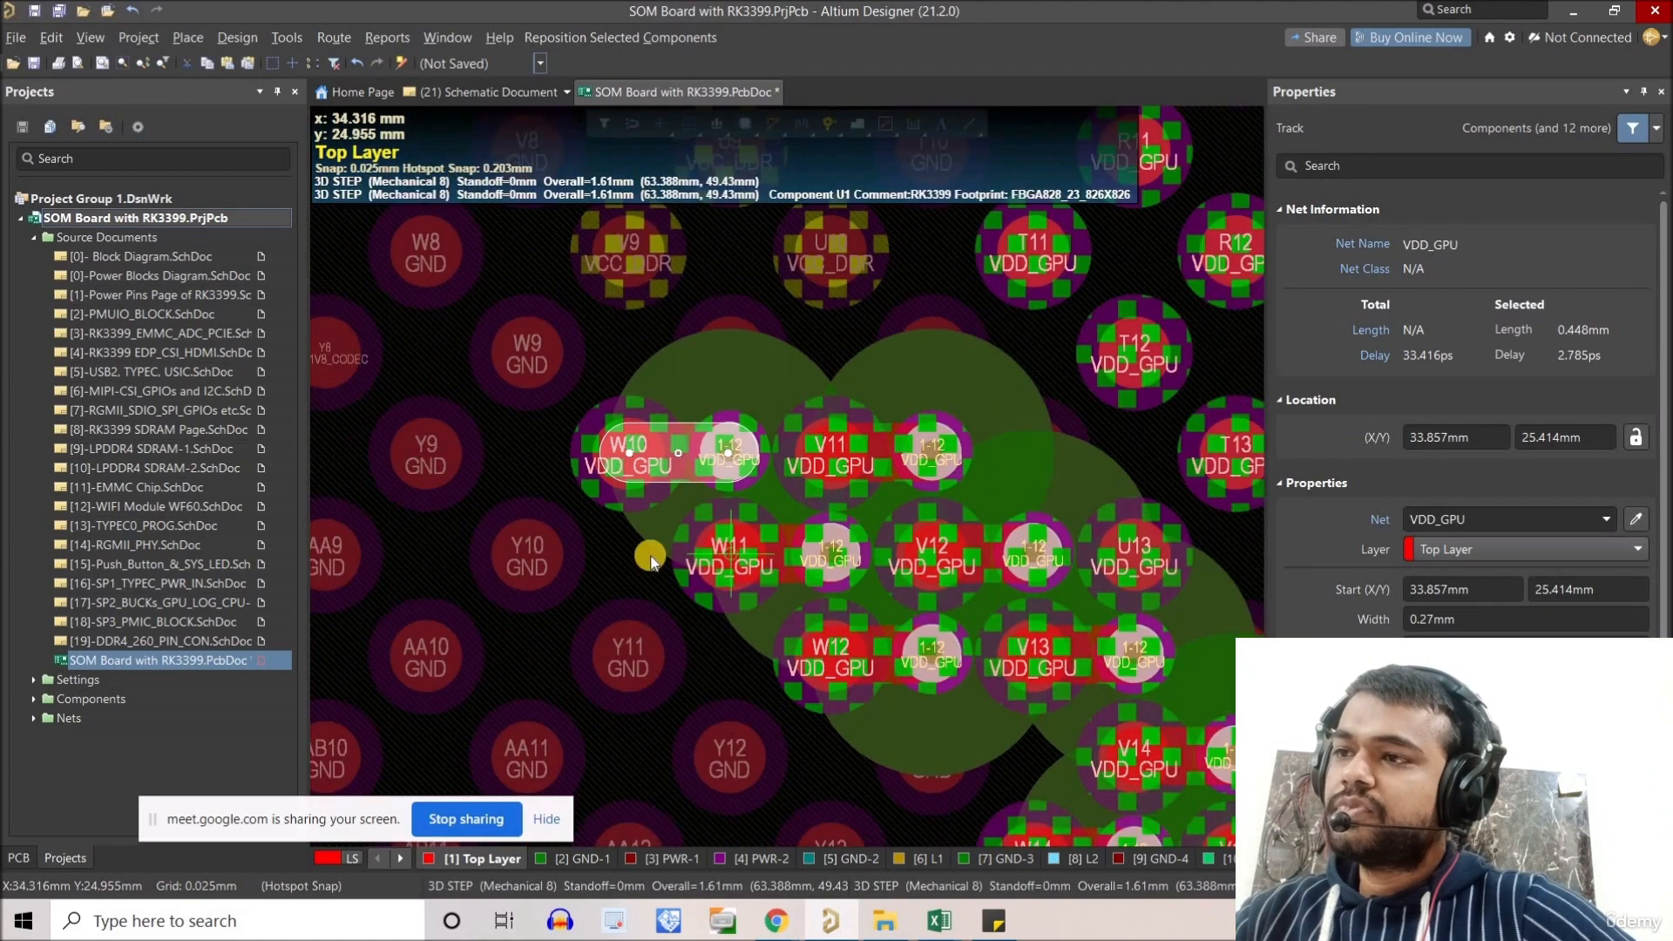
pyautogui.click(720, 560)
pyautogui.moveTo(802, 579); pyautogui.dragTo(679, 382, button='right')
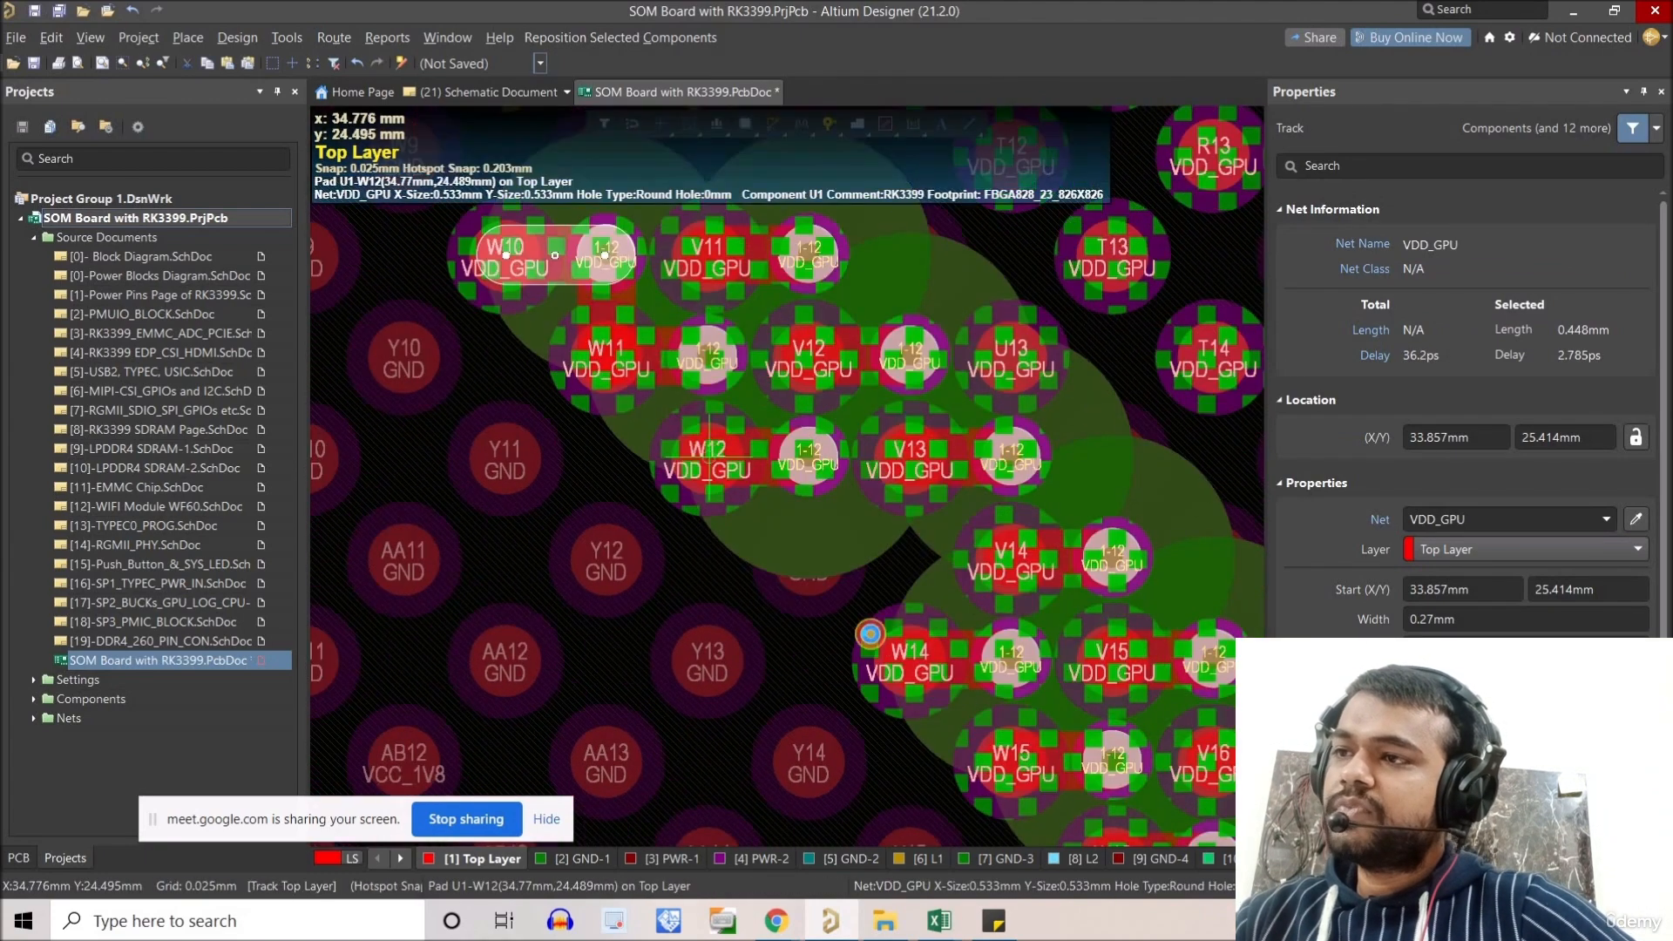
pyautogui.moveTo(806, 434); pyautogui.dragTo(814, 508, button='right')
pyautogui.click(815, 410)
pyautogui.moveTo(925, 518); pyautogui.dragTo(777, 386, button='right')
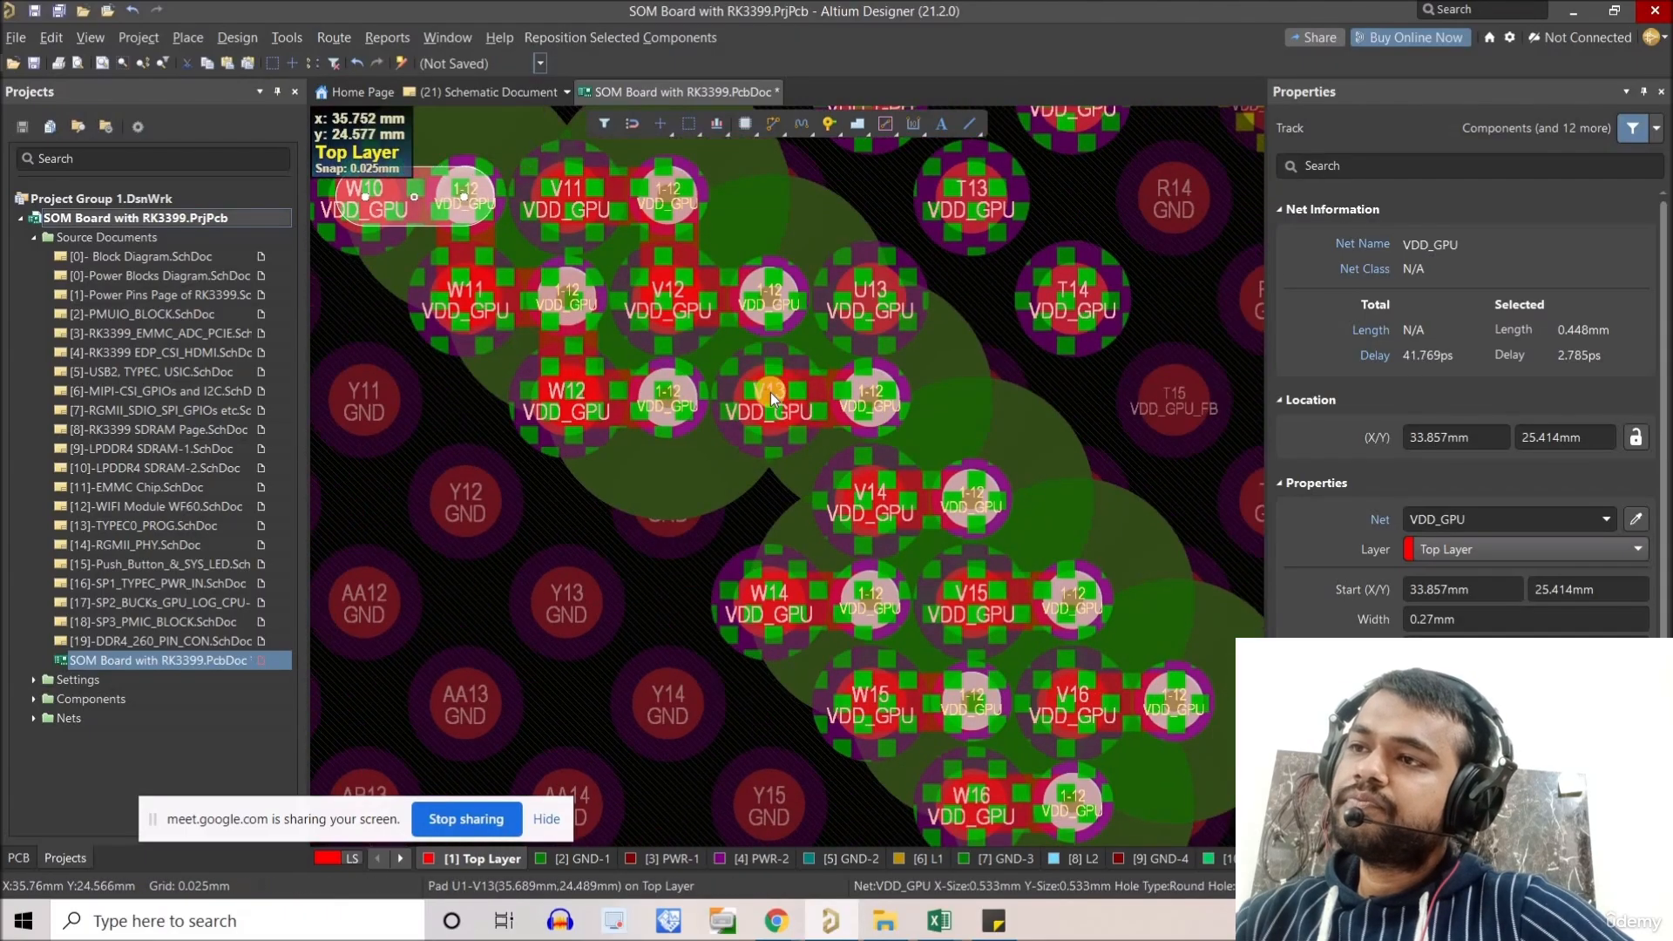
pyautogui.click(769, 383)
pyautogui.moveTo(872, 475); pyautogui.dragTo(846, 385, button='right')
pyautogui.click(847, 390)
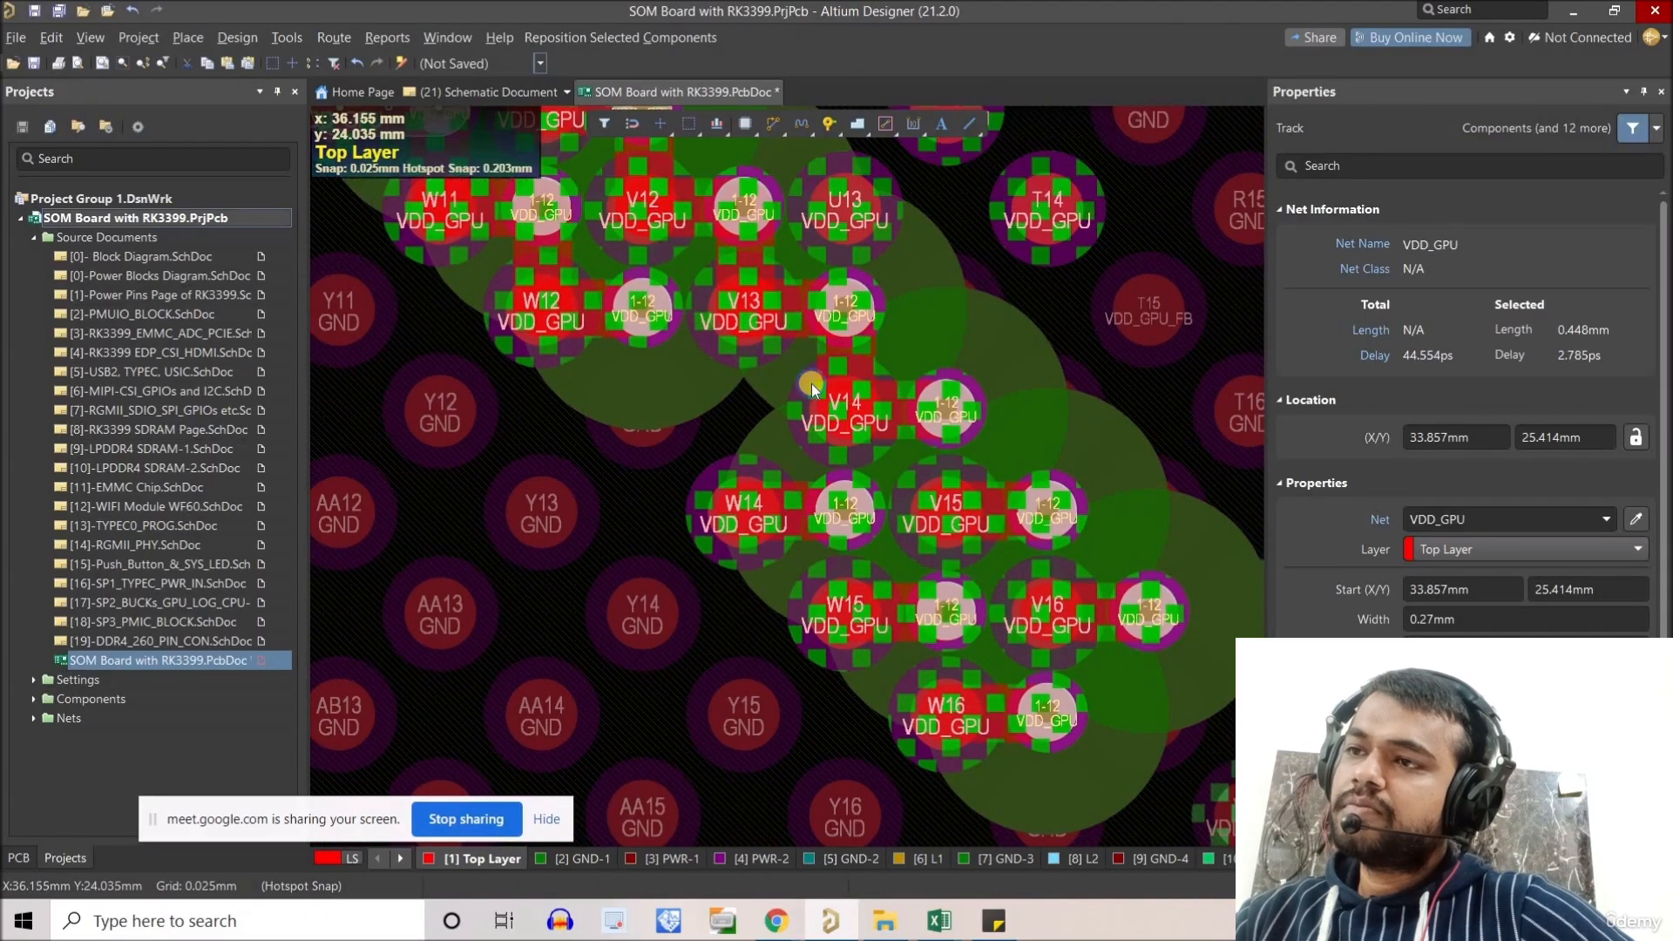
# Paste the vertical track to join pads W15, V15, W16 and V16 to the vias above them, and clear the selection.
pyautogui.moveTo(820, 558); pyautogui.dragTo(807, 448, button='right')
pyautogui.hotkey('ctrl', 'v')
pyautogui.click(830, 495)
pyautogui.hotkey('ctrl', 'v')
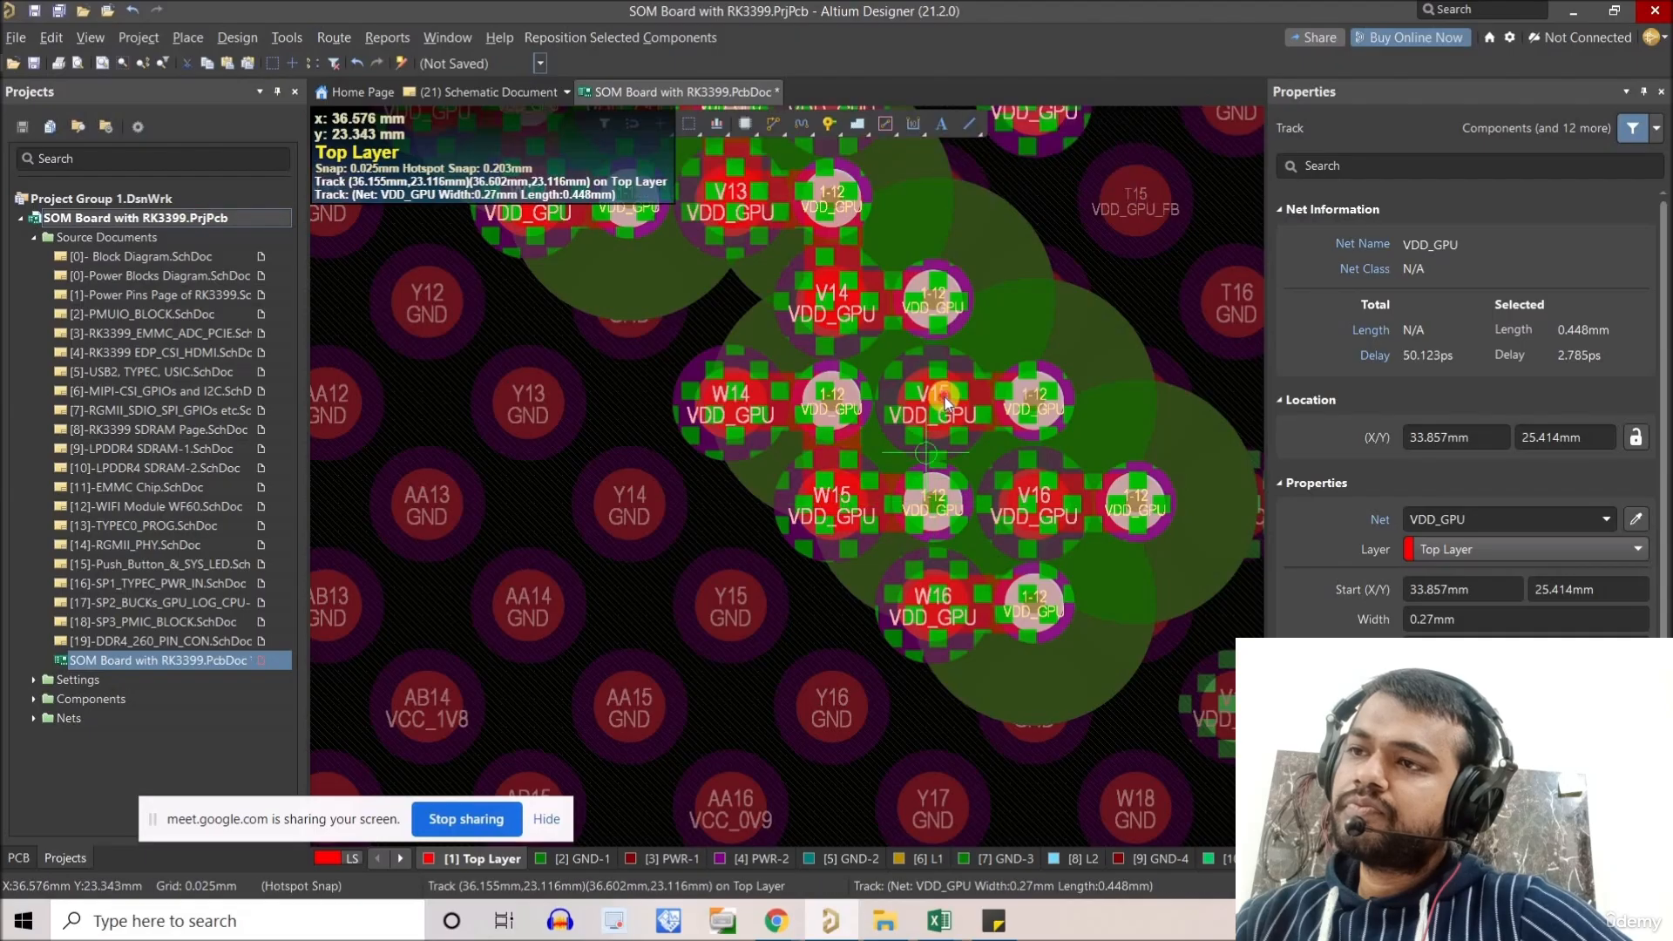
pyautogui.click(946, 397)
pyautogui.hotkey('ctrl', 'v')
pyautogui.click(934, 592)
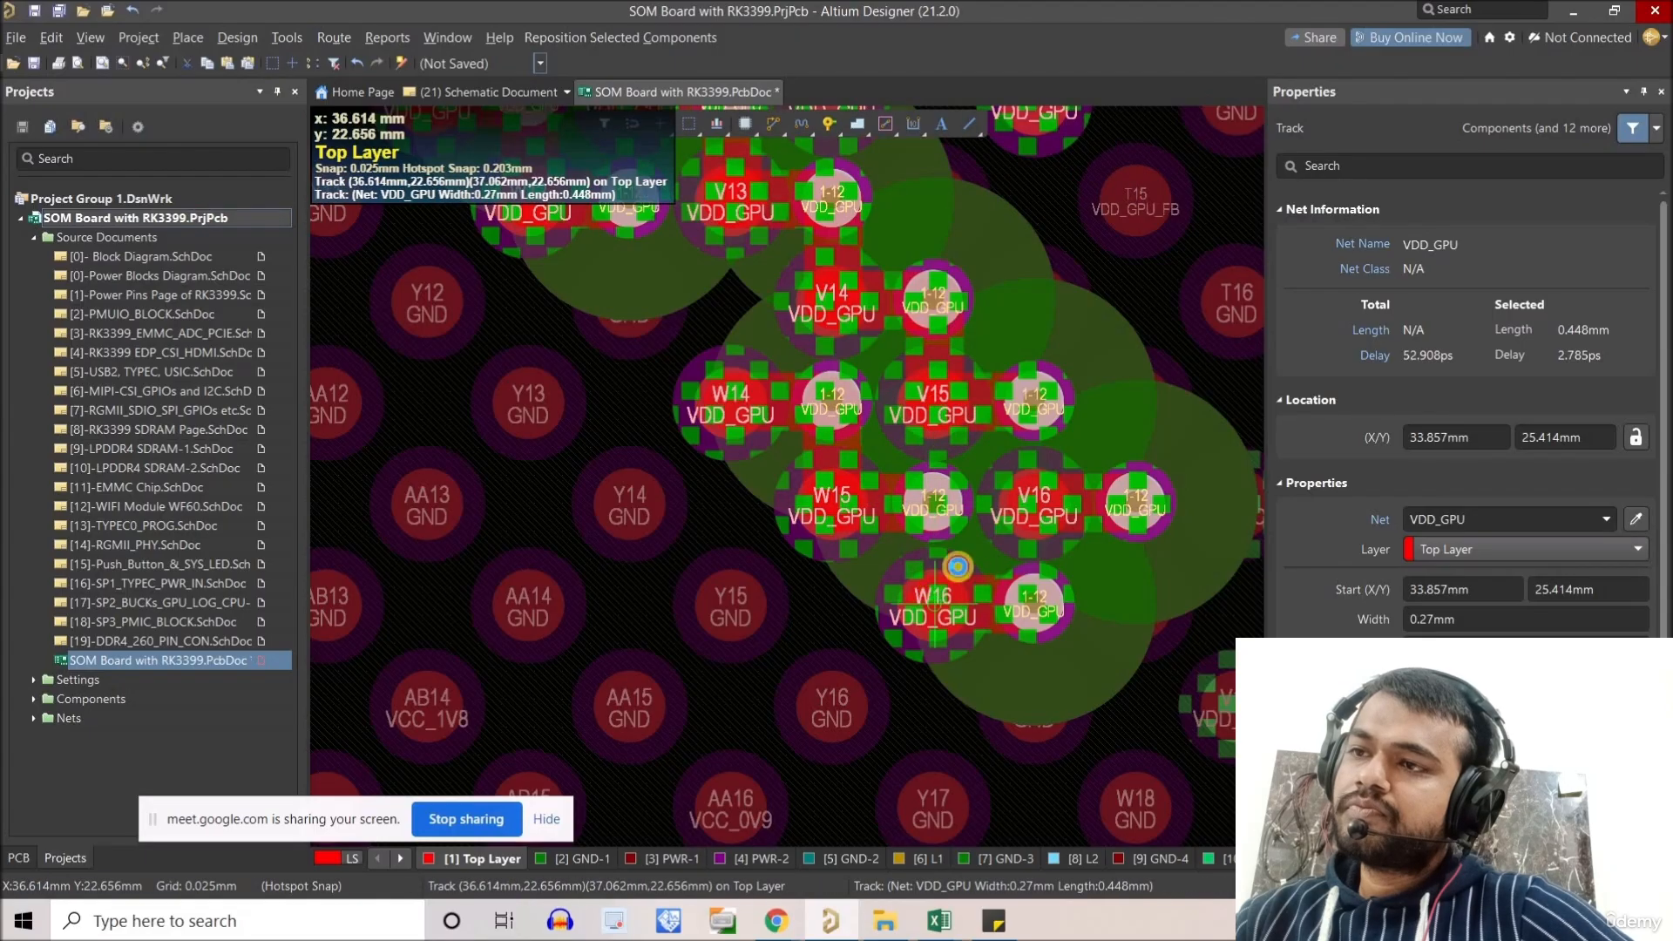
pyautogui.hotkey('ctrl', 'v')
pyautogui.click(1043, 495)
pyautogui.keyDown('ctrl'); pyautogui.scroll(-6, 1043, 495); pyautogui.keyUp('ctrl')
pyautogui.moveTo(854, 432); pyautogui.dragTo(692, 488, button='right')
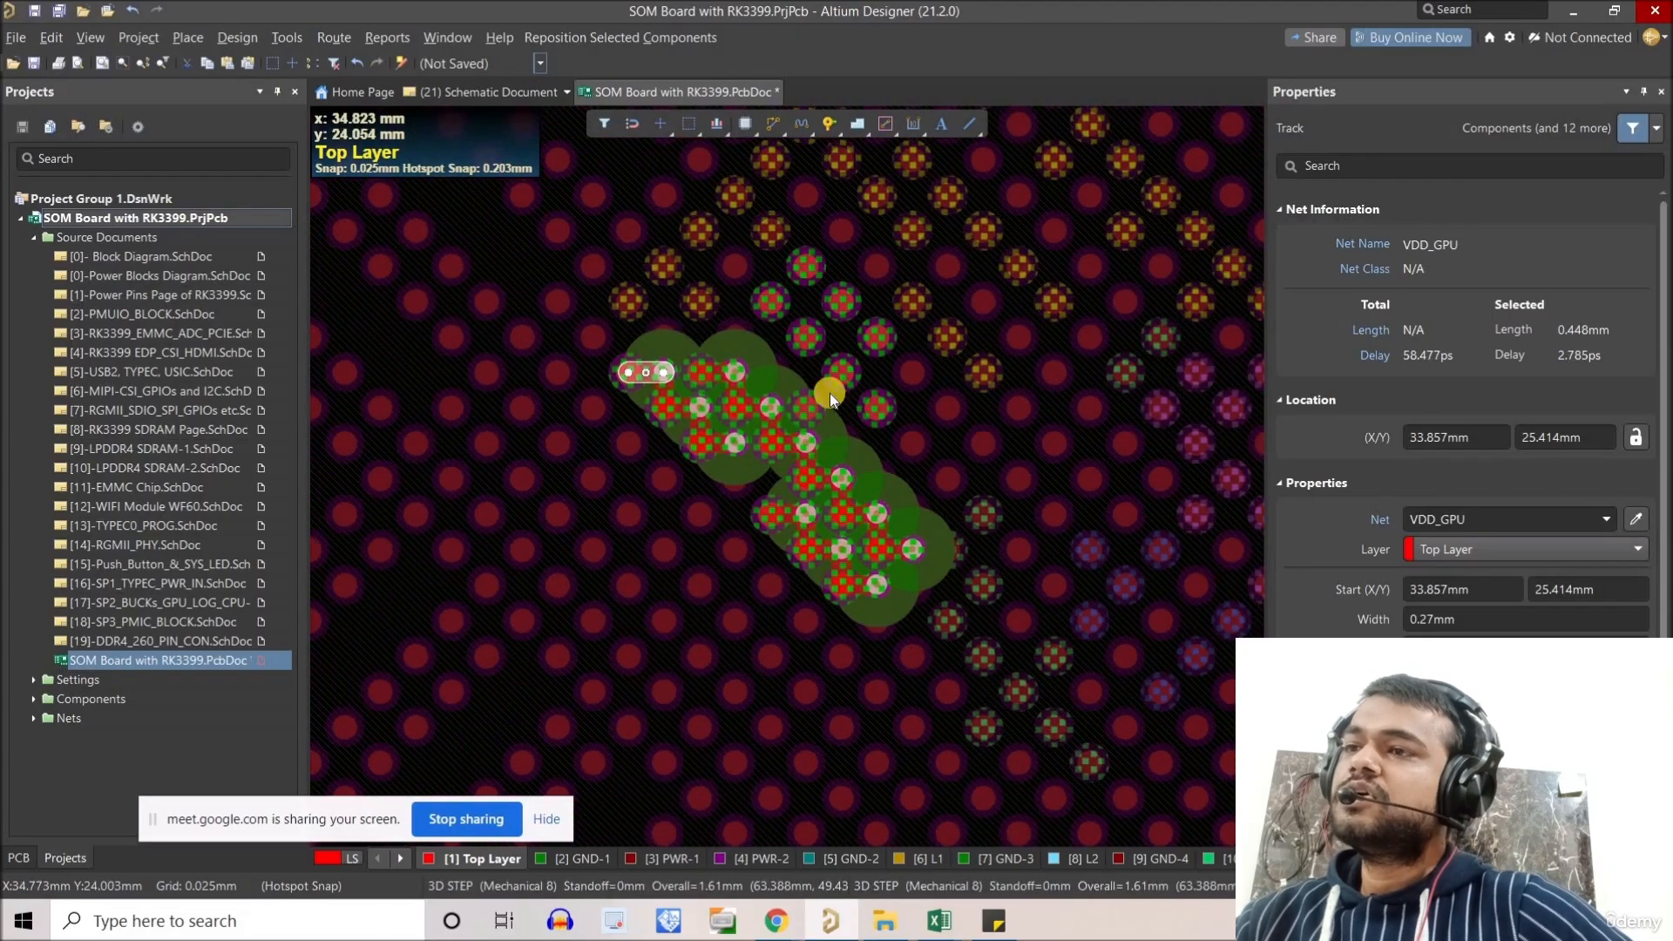
pyautogui.keyDown('ctrl'); pyautogui.scroll(-7, 830, 394); pyautogui.keyUp('ctrl')
pyautogui.click(803, 399)
# Examine the joined VDD_GPU fanout and the clearance areas around its vias near pads W10, V11, W11 and V12.
pyautogui.keyDown('ctrl'); pyautogui.scroll(6, 797, 395); pyautogui.keyUp('ctrl')
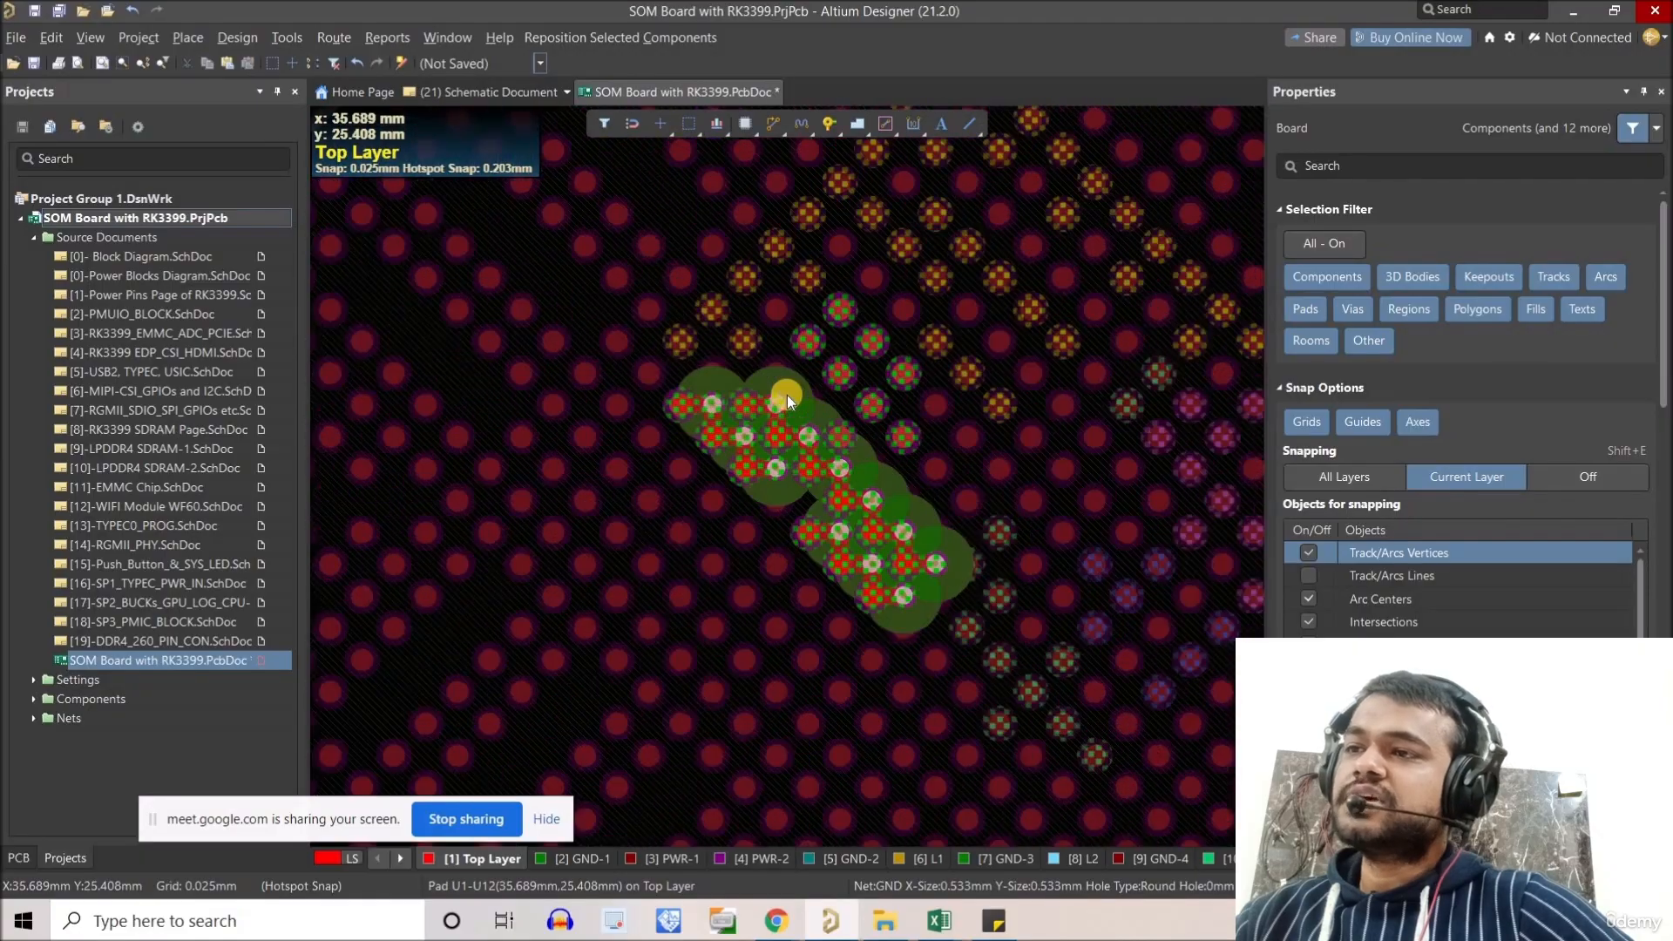
pyautogui.keyDown('ctrl'); pyautogui.scroll(2, 787, 395); pyautogui.keyUp('ctrl')
pyautogui.keyDown('ctrl'); pyautogui.scroll(3, 792, 394); pyautogui.keyUp('ctrl')
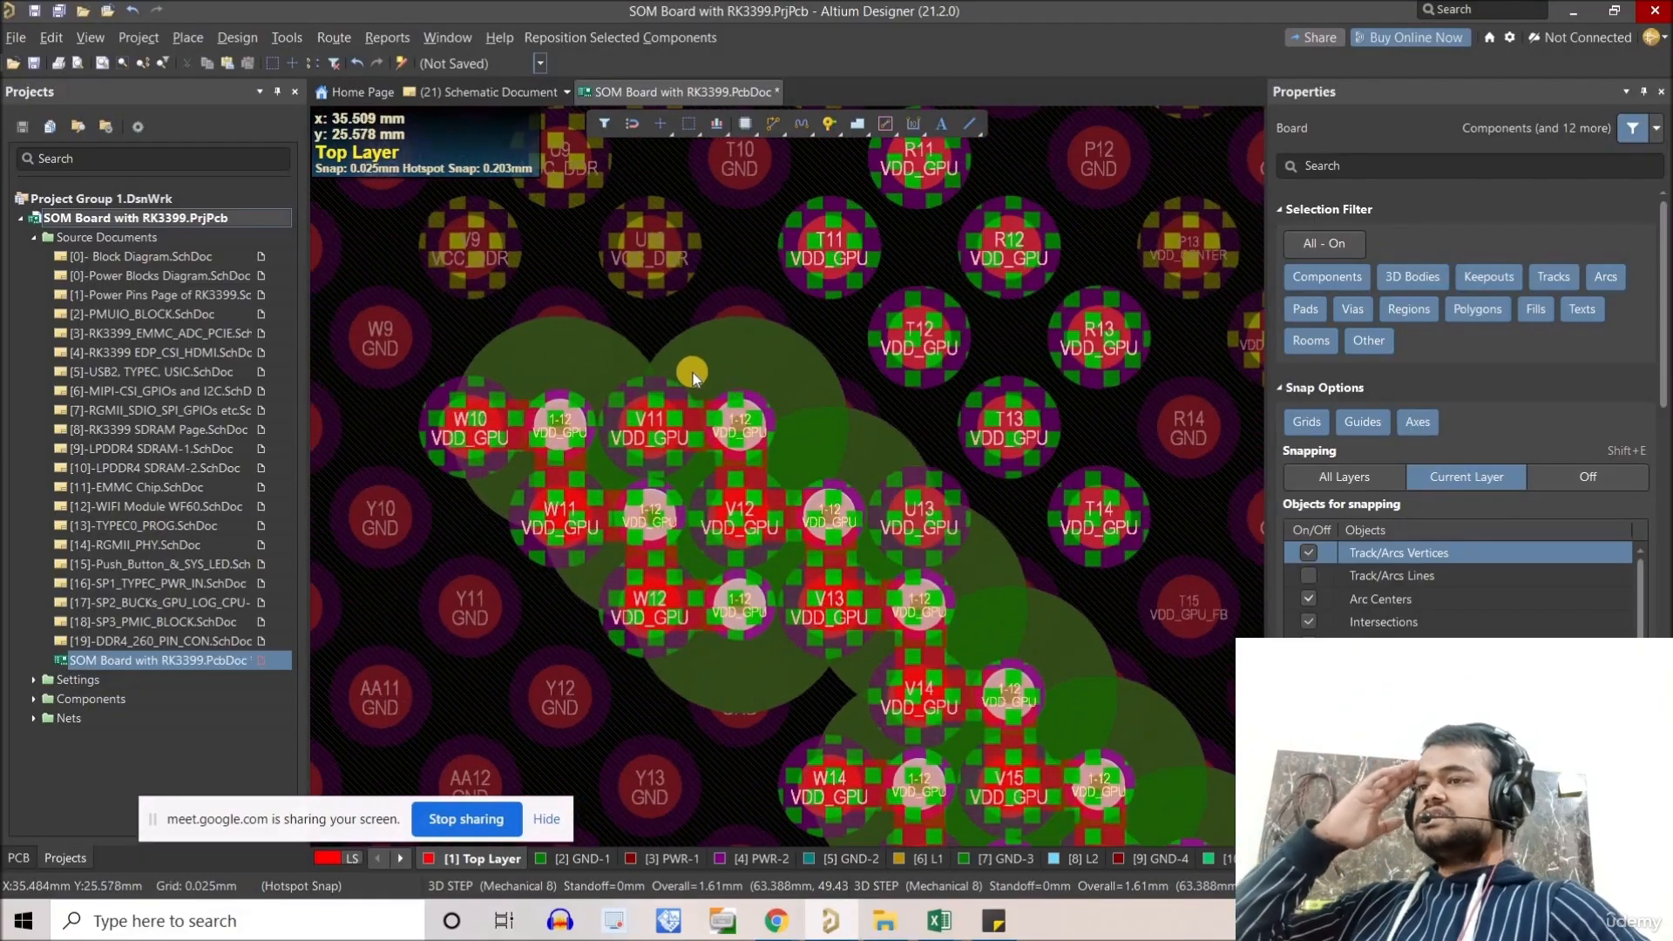
pyautogui.keyDown('ctrl'); pyautogui.scroll(-3, 672, 362); pyautogui.keyUp('ctrl')
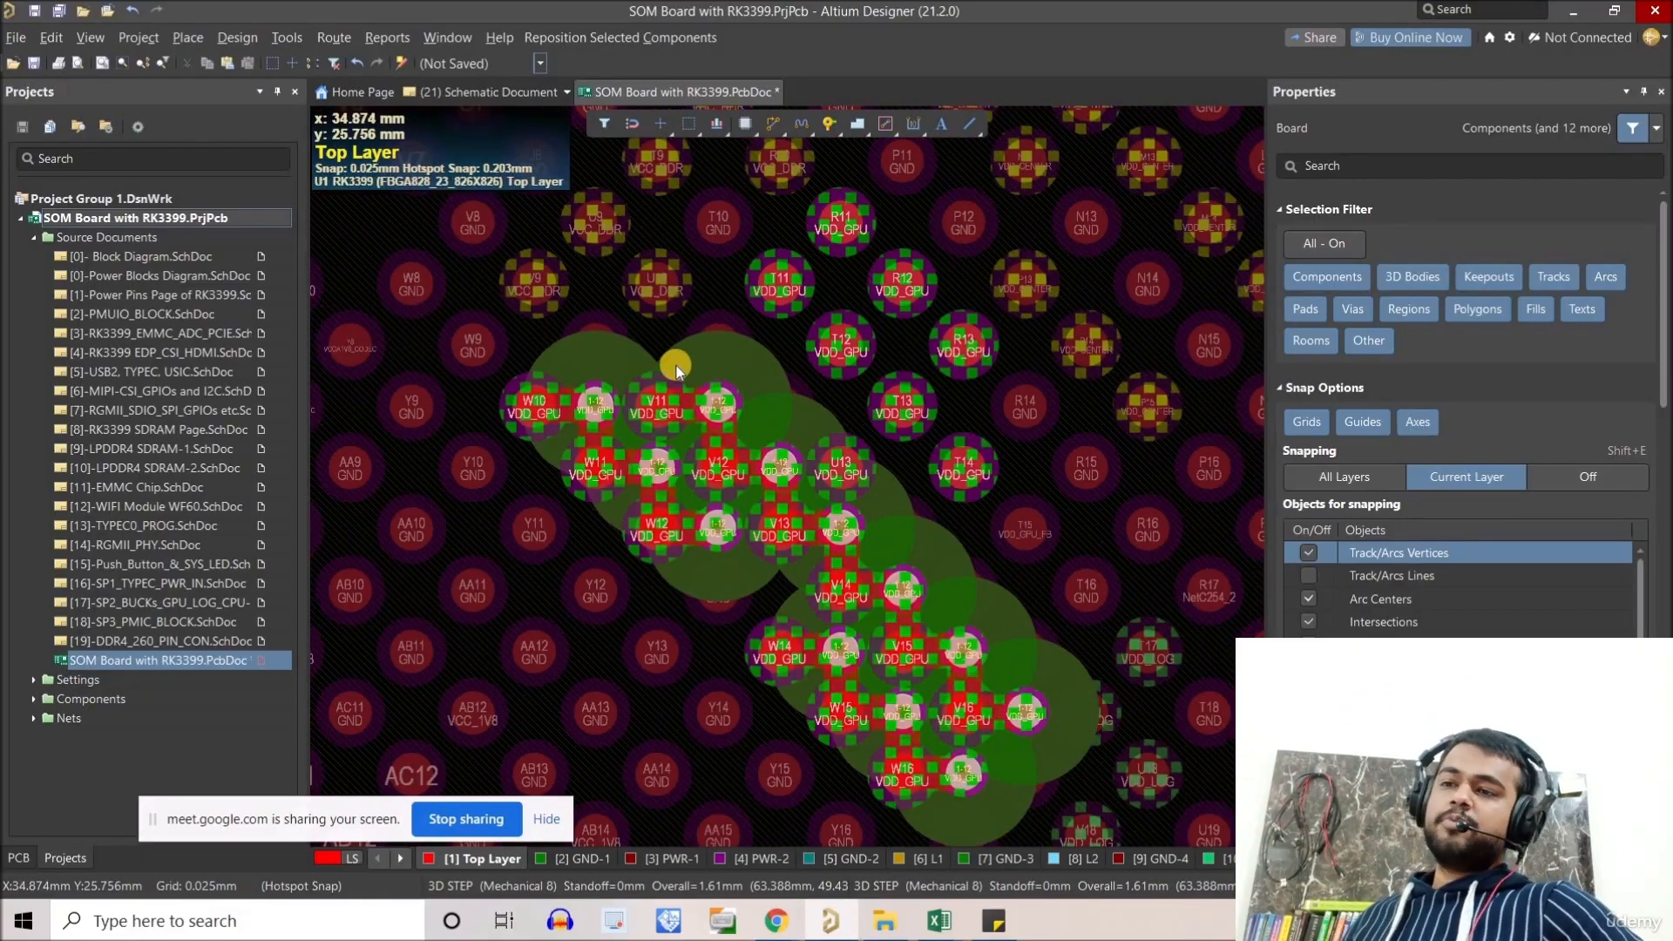
pyautogui.keyDown('ctrl'); pyautogui.scroll(5, 699, 391); pyautogui.keyUp('ctrl')
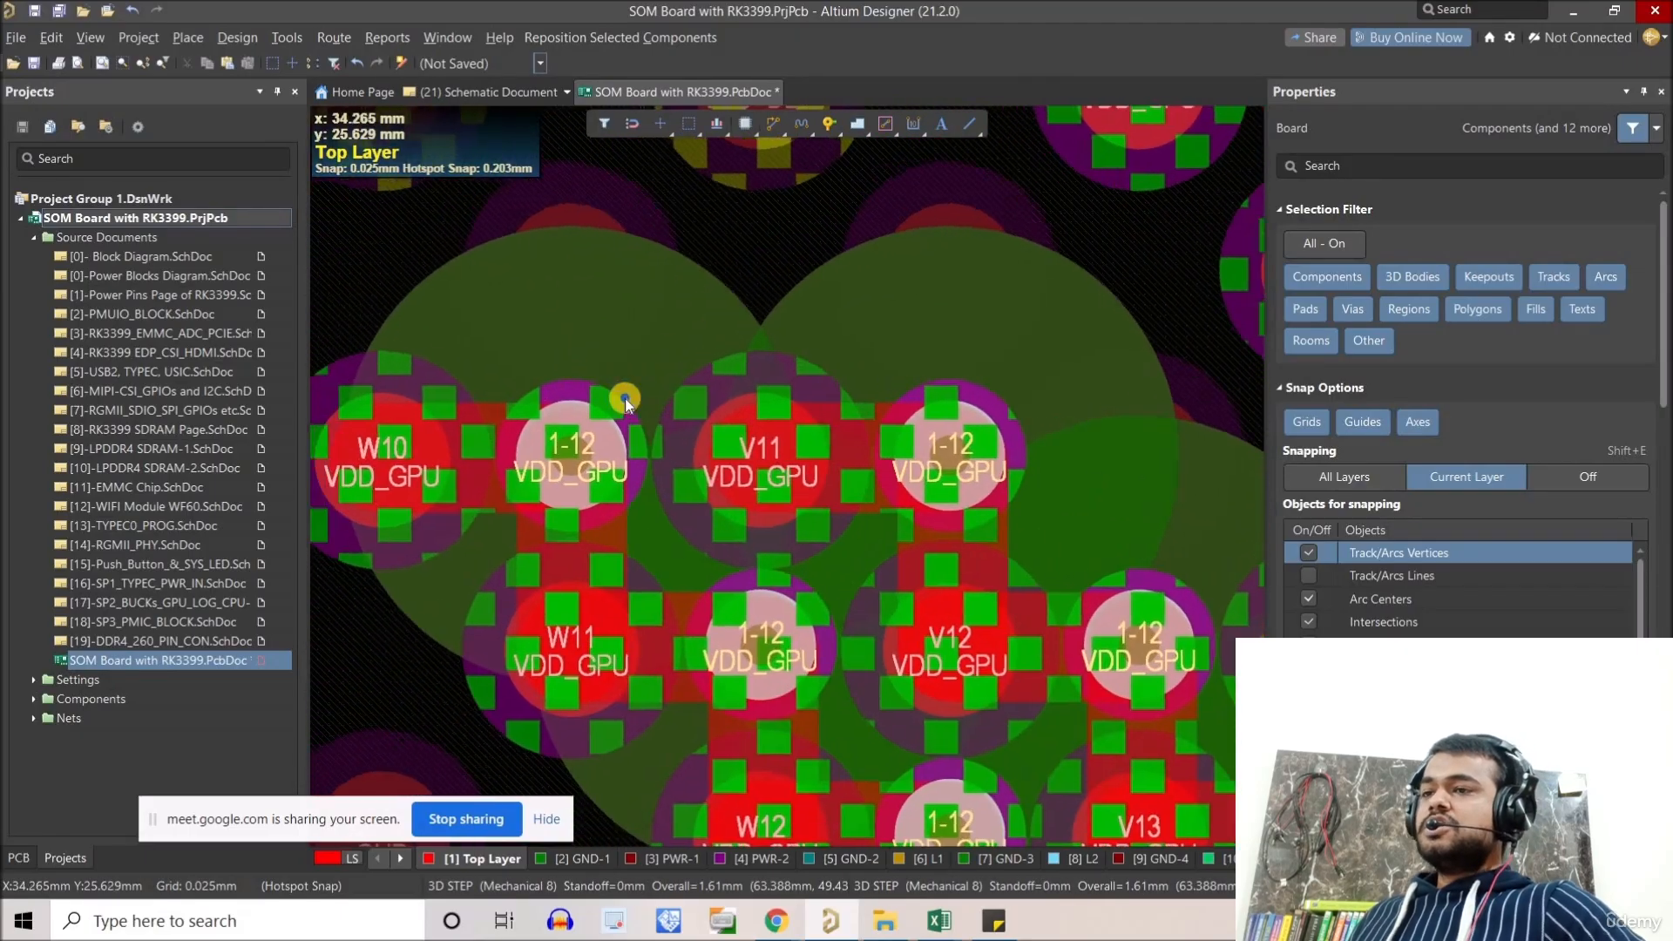
pyautogui.moveTo(624, 399); pyautogui.dragTo(625, 394, button='right')
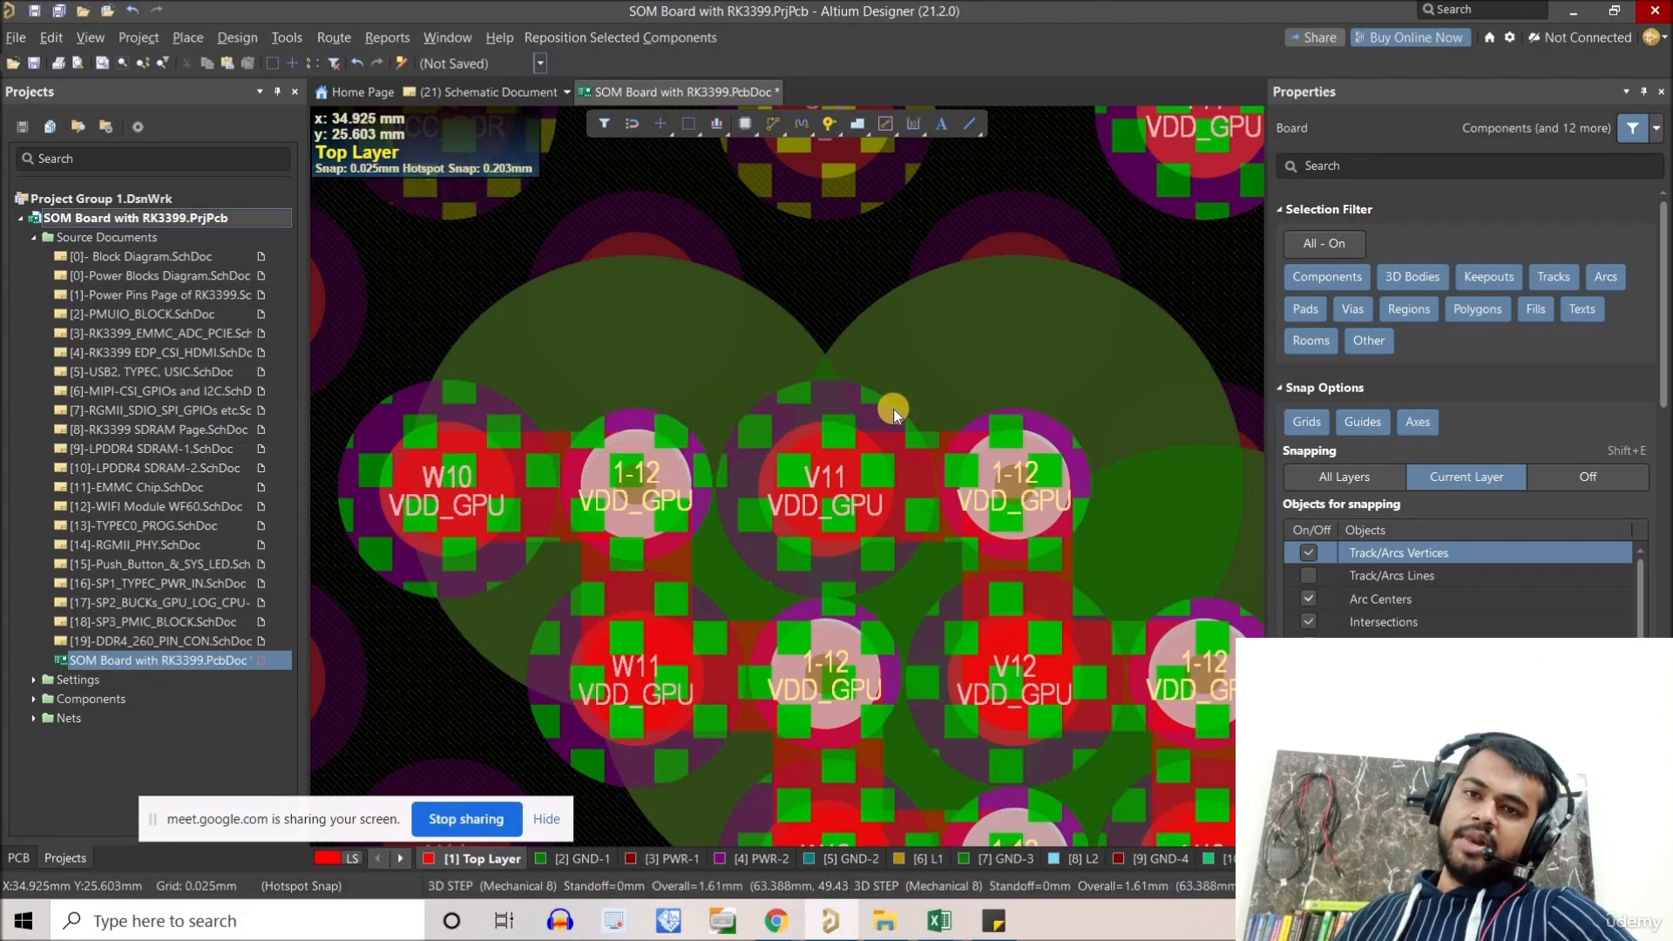
pyautogui.keyDown('ctrl'); pyautogui.scroll(-4, 810, 402); pyautogui.keyUp('ctrl')
pyautogui.keyDown('ctrl'); pyautogui.scroll(-1, 750, 479); pyautogui.keyUp('ctrl')
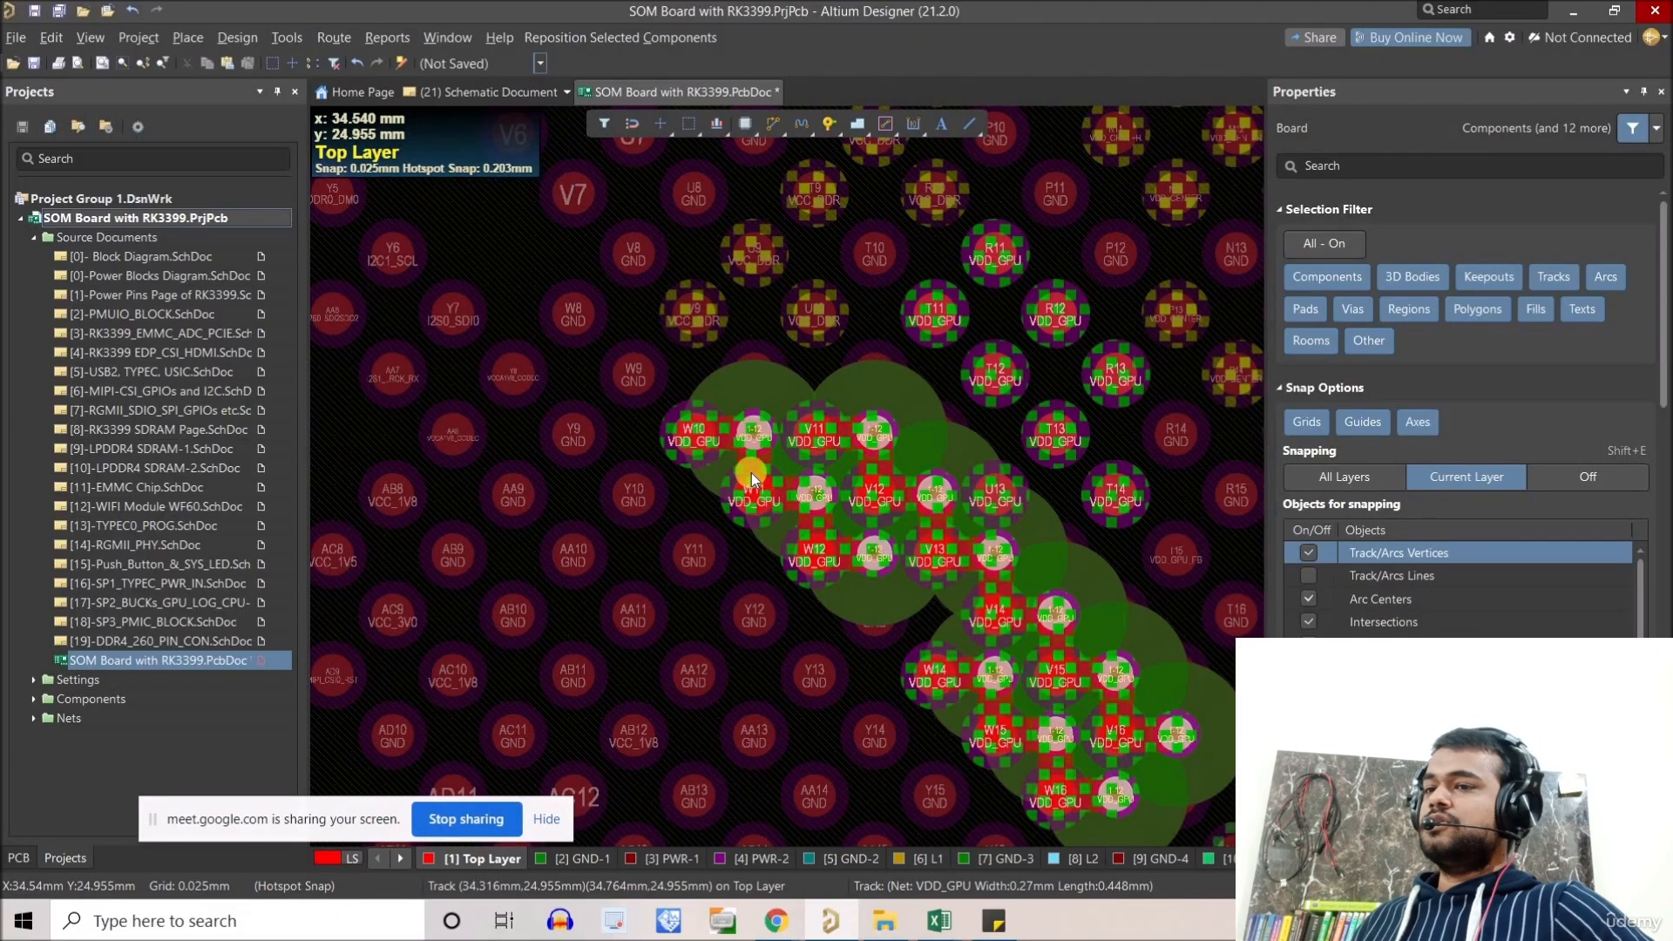
pyautogui.keyDown('ctrl'); pyautogui.scroll(4, 745, 413); pyautogui.keyUp('ctrl')
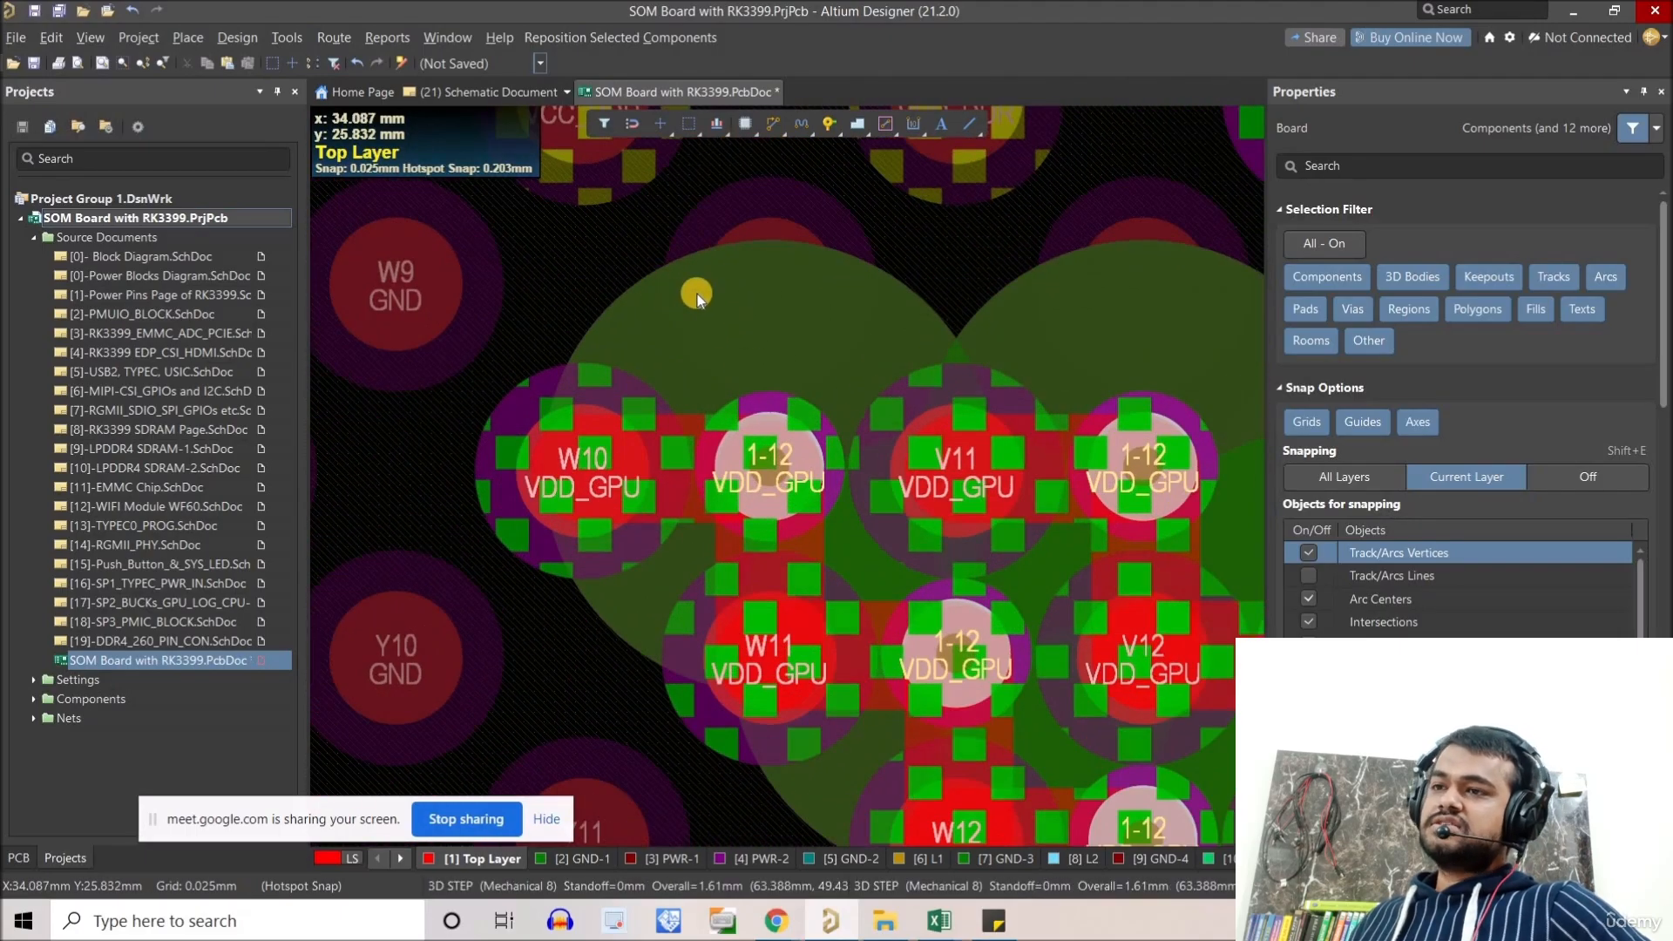
pyautogui.keyDown('ctrl'); pyautogui.scroll(3, 697, 295); pyautogui.keyUp('ctrl')
pyautogui.keyDown('ctrl'); pyautogui.scroll(-2, 598, 277); pyautogui.keyUp('ctrl')
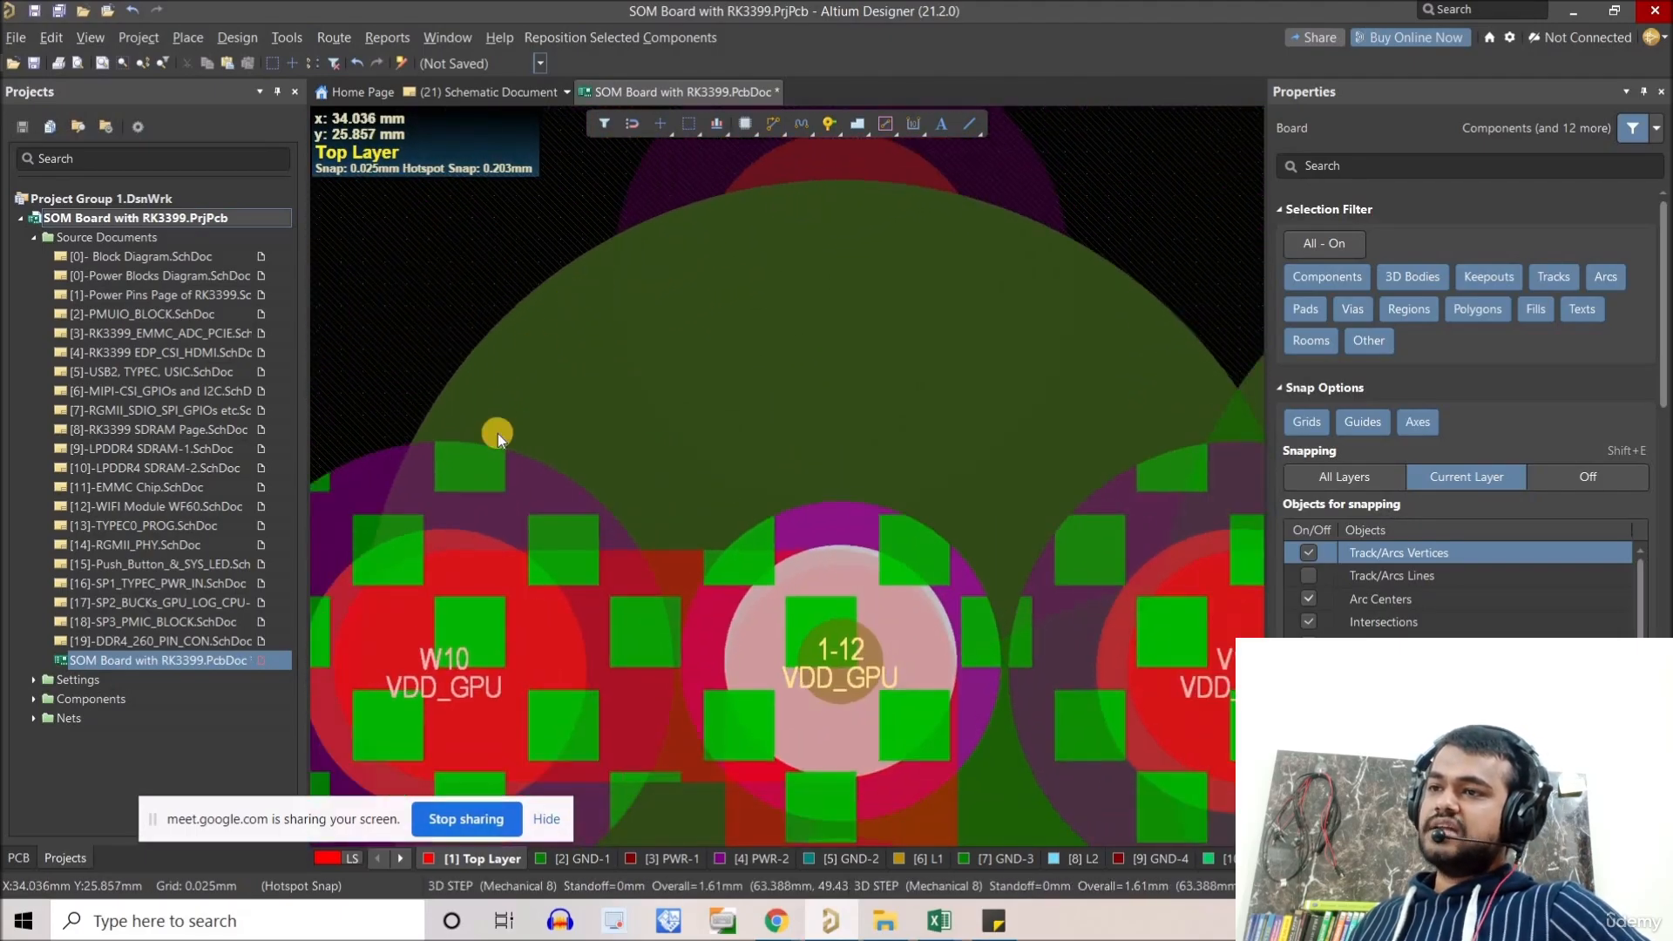
pyautogui.keyDown('ctrl'); pyautogui.scroll(-2, 544, 343); pyautogui.keyUp('ctrl')
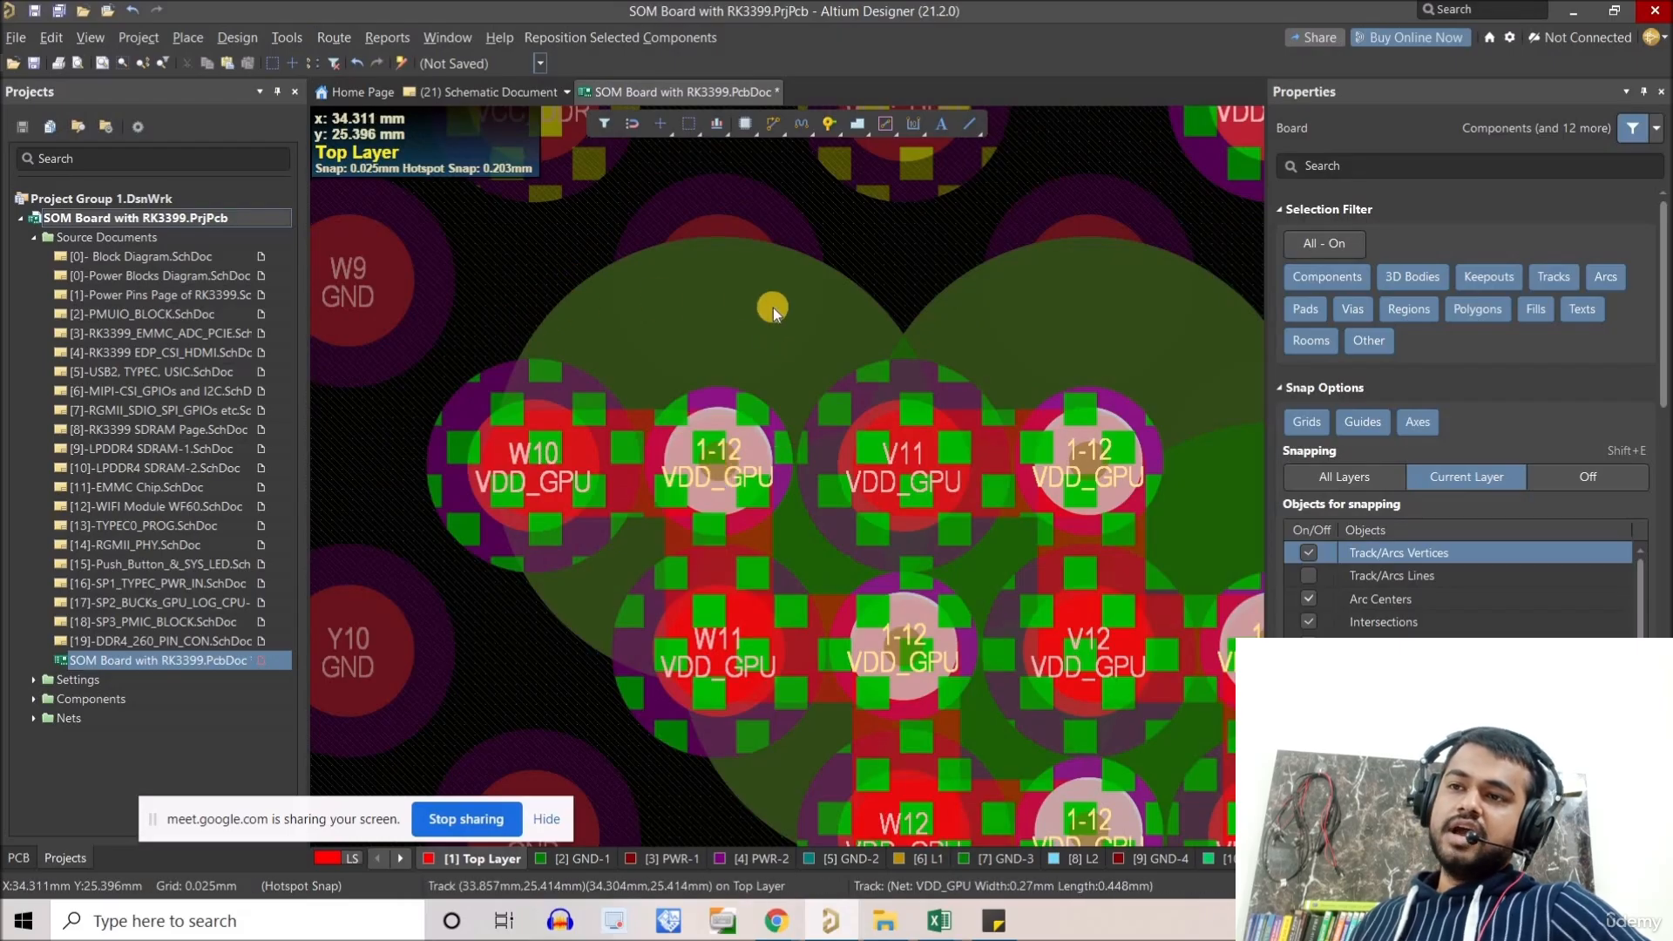
pyautogui.keyDown('ctrl'); pyautogui.scroll(-3, 602, 379); pyautogui.keyUp('ctrl')
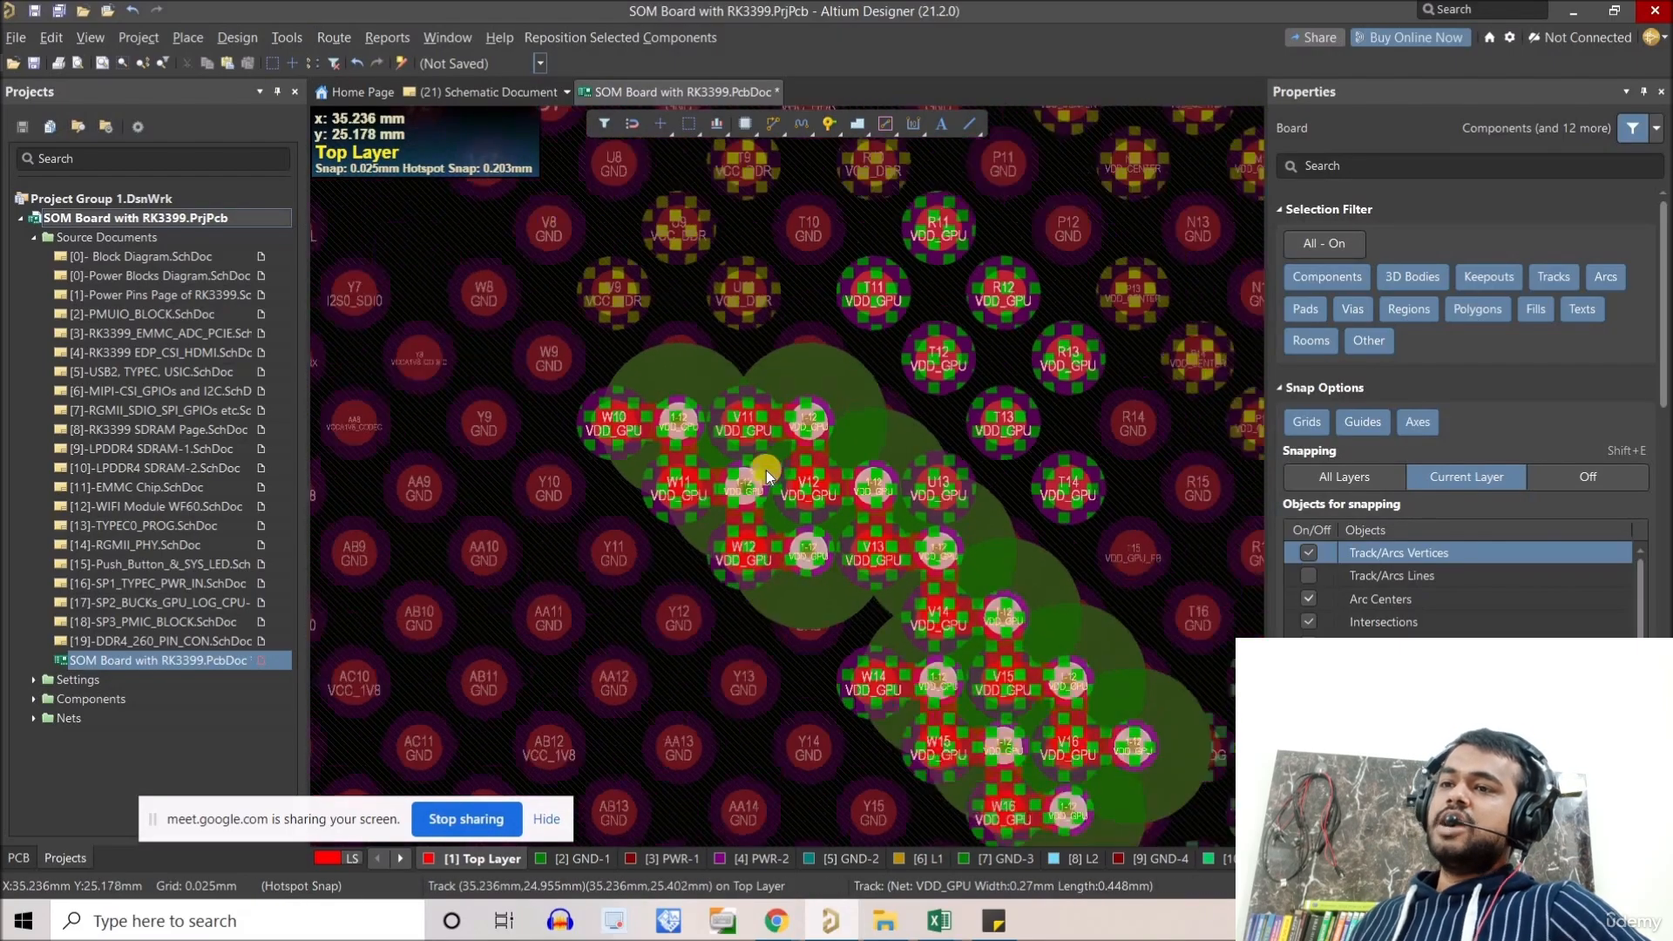
pyautogui.keyDown('ctrl'); pyautogui.scroll(-2, 766, 468); pyautogui.keyUp('ctrl')
# Inspect the VDD_GPU vias in the 3D view, isolating layer L1 and the PWR-1 plane in single-layer mode.
pyautogui.hotkey('shift', 's')
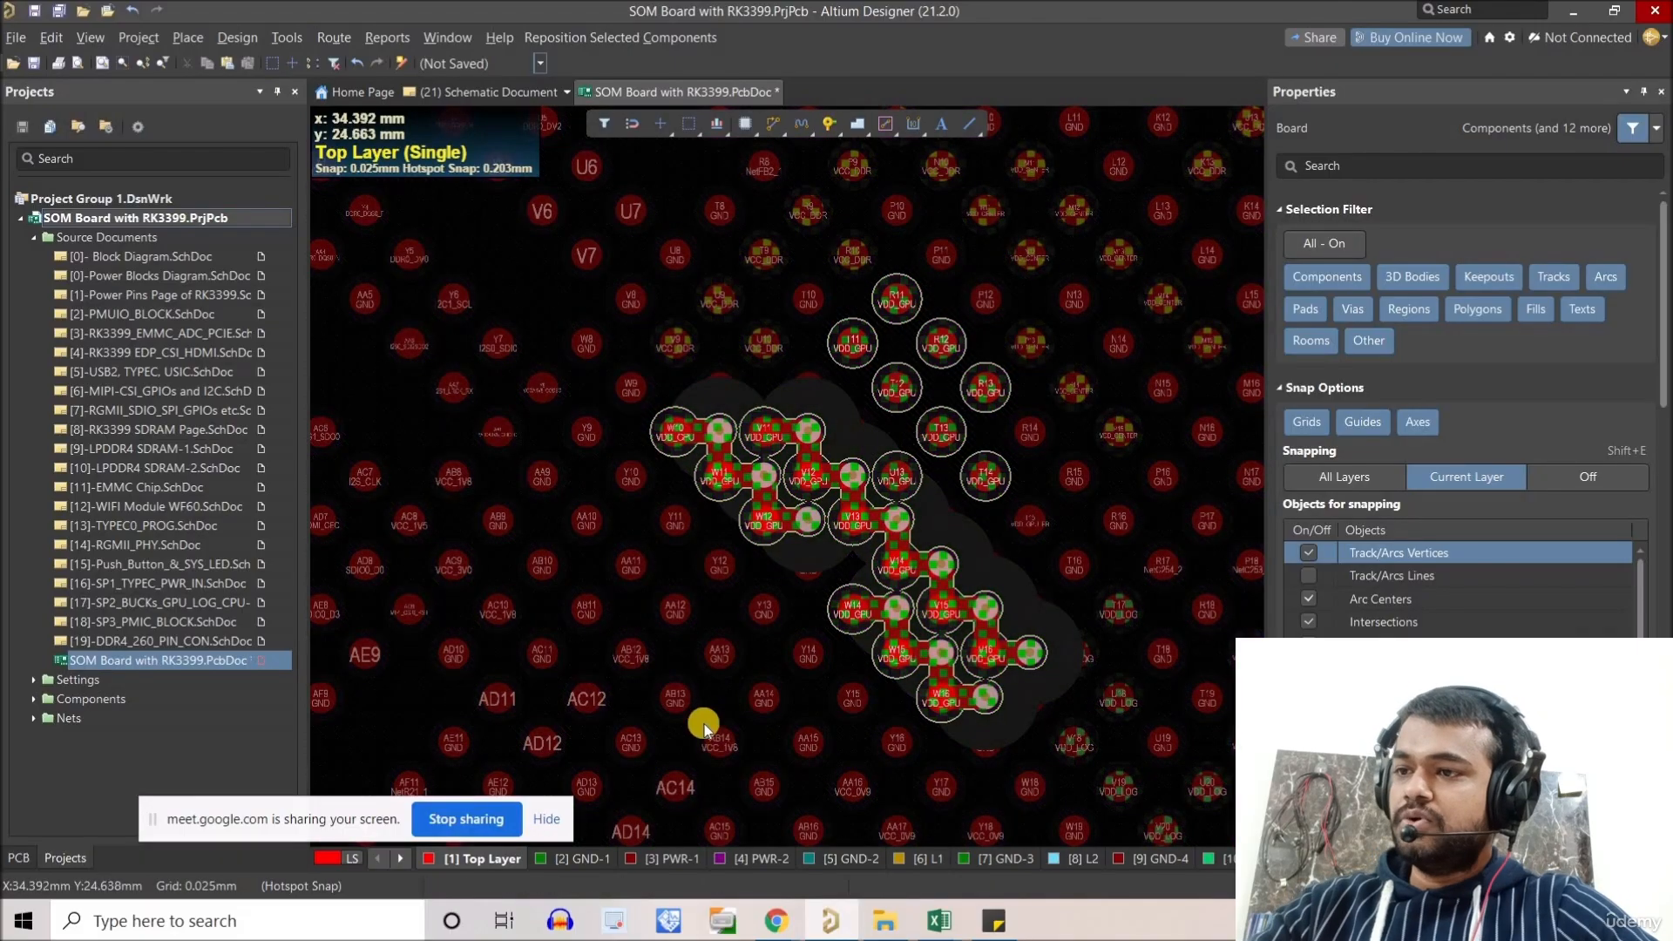
pyautogui.press('3')
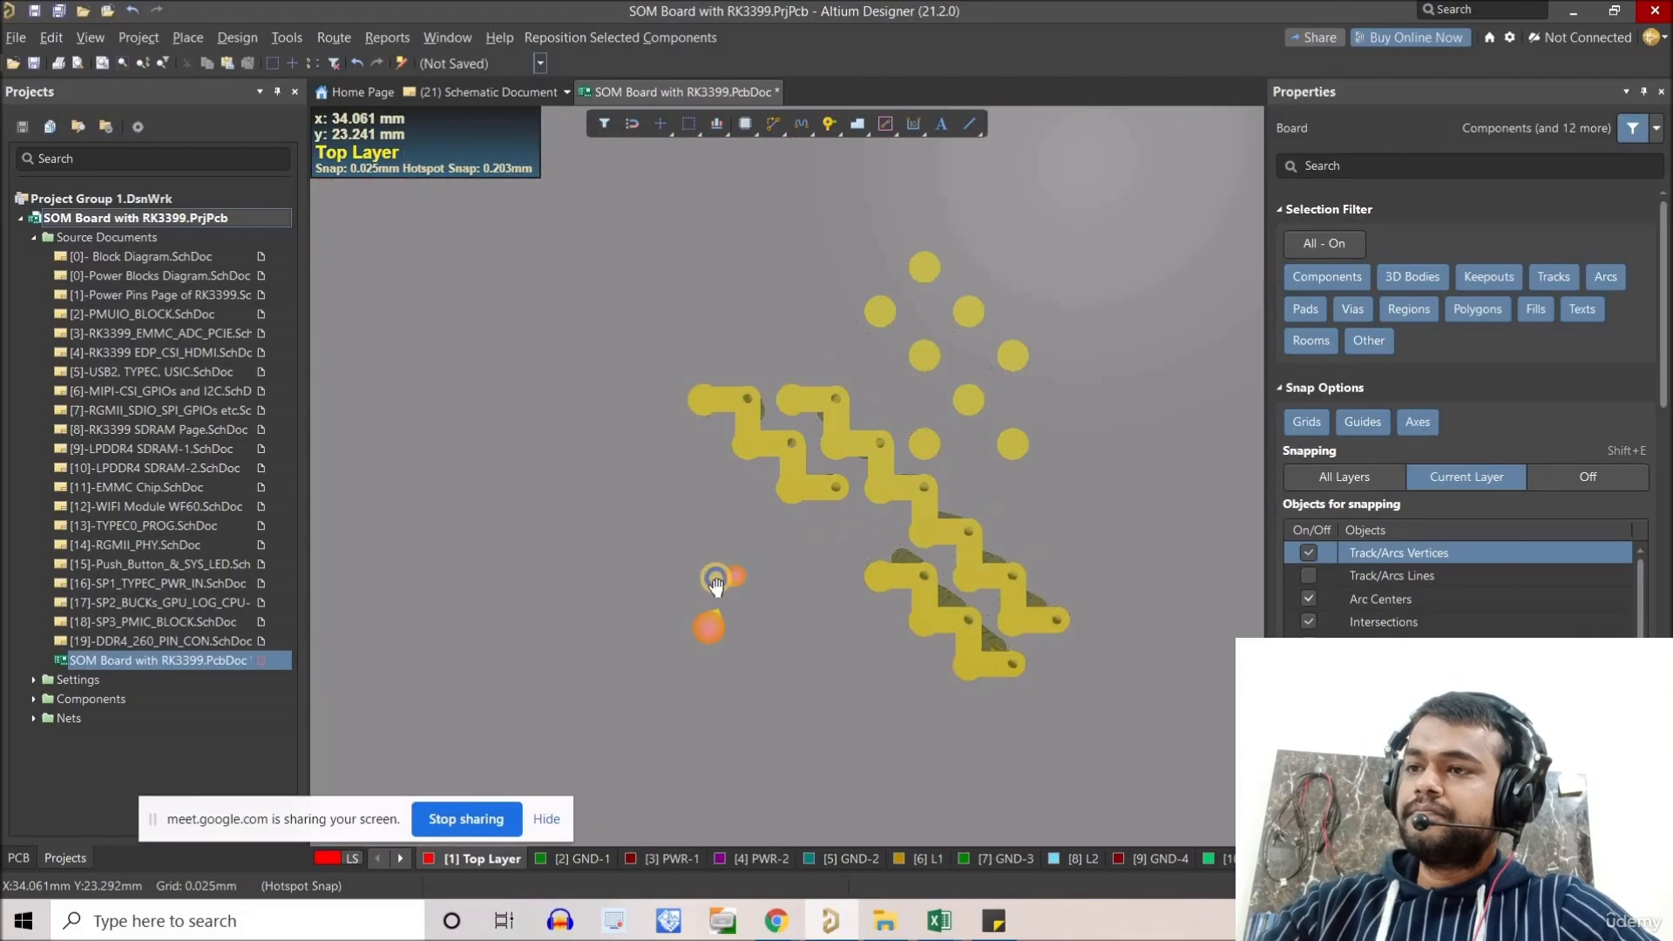
pyautogui.moveTo(715, 582)
pyautogui.mouseDown(button='right')
pyautogui.moveTo(755, 585)
pyautogui.moveTo(694, 576)
pyautogui.mouseUp(button='right')
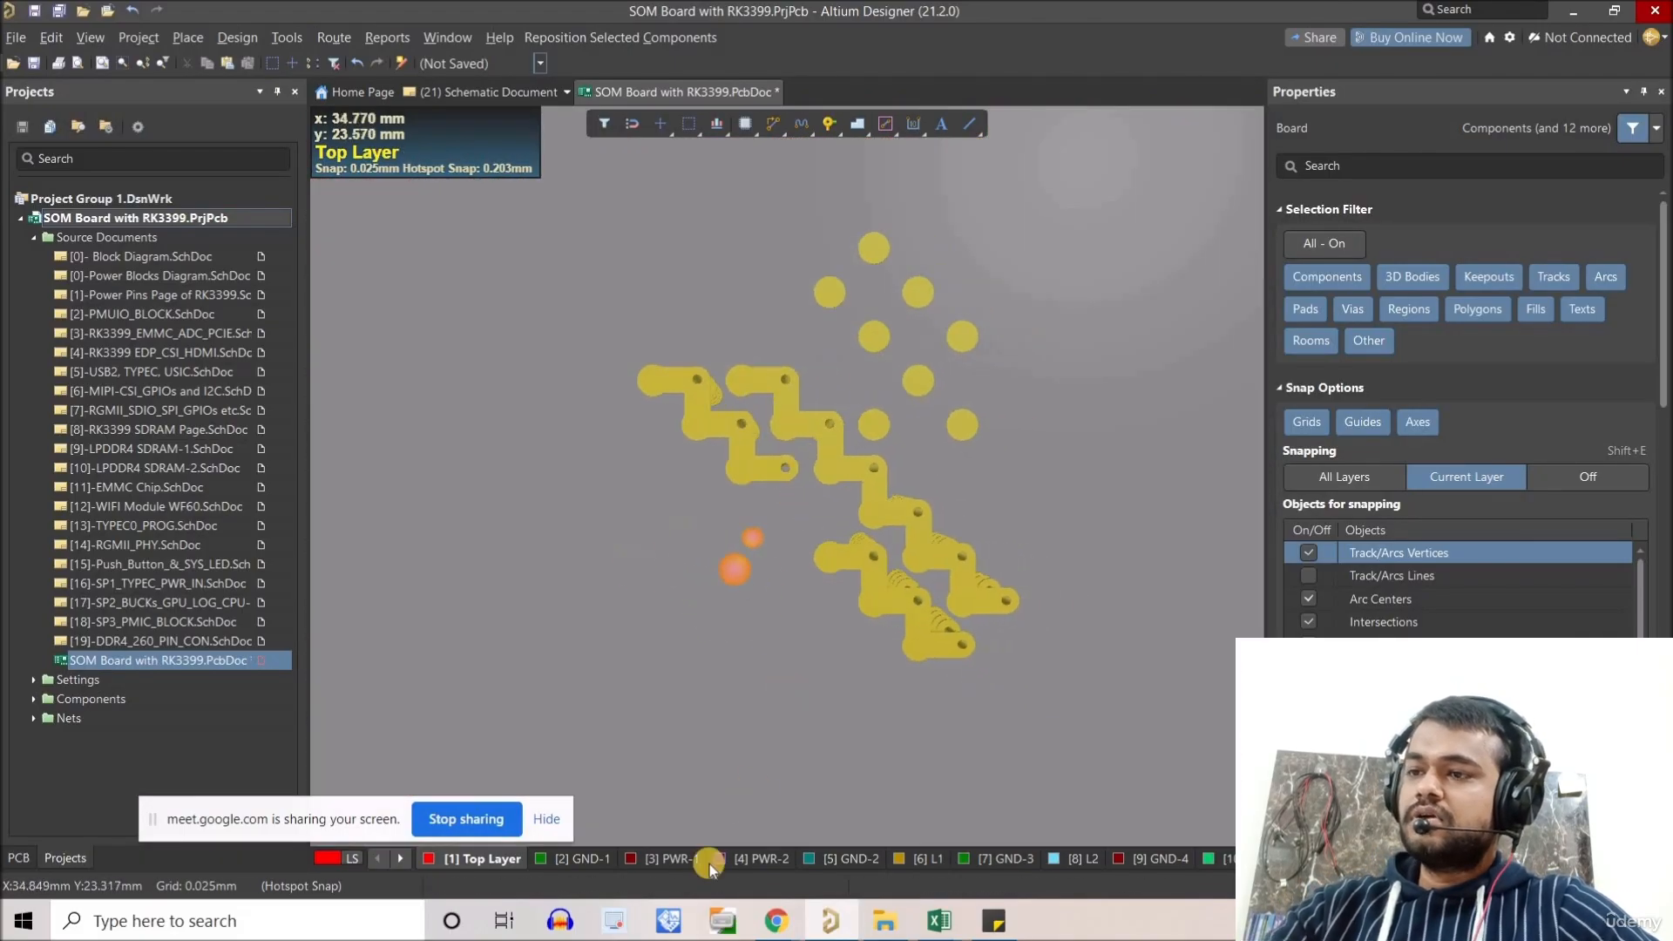
pyautogui.click(893, 860)
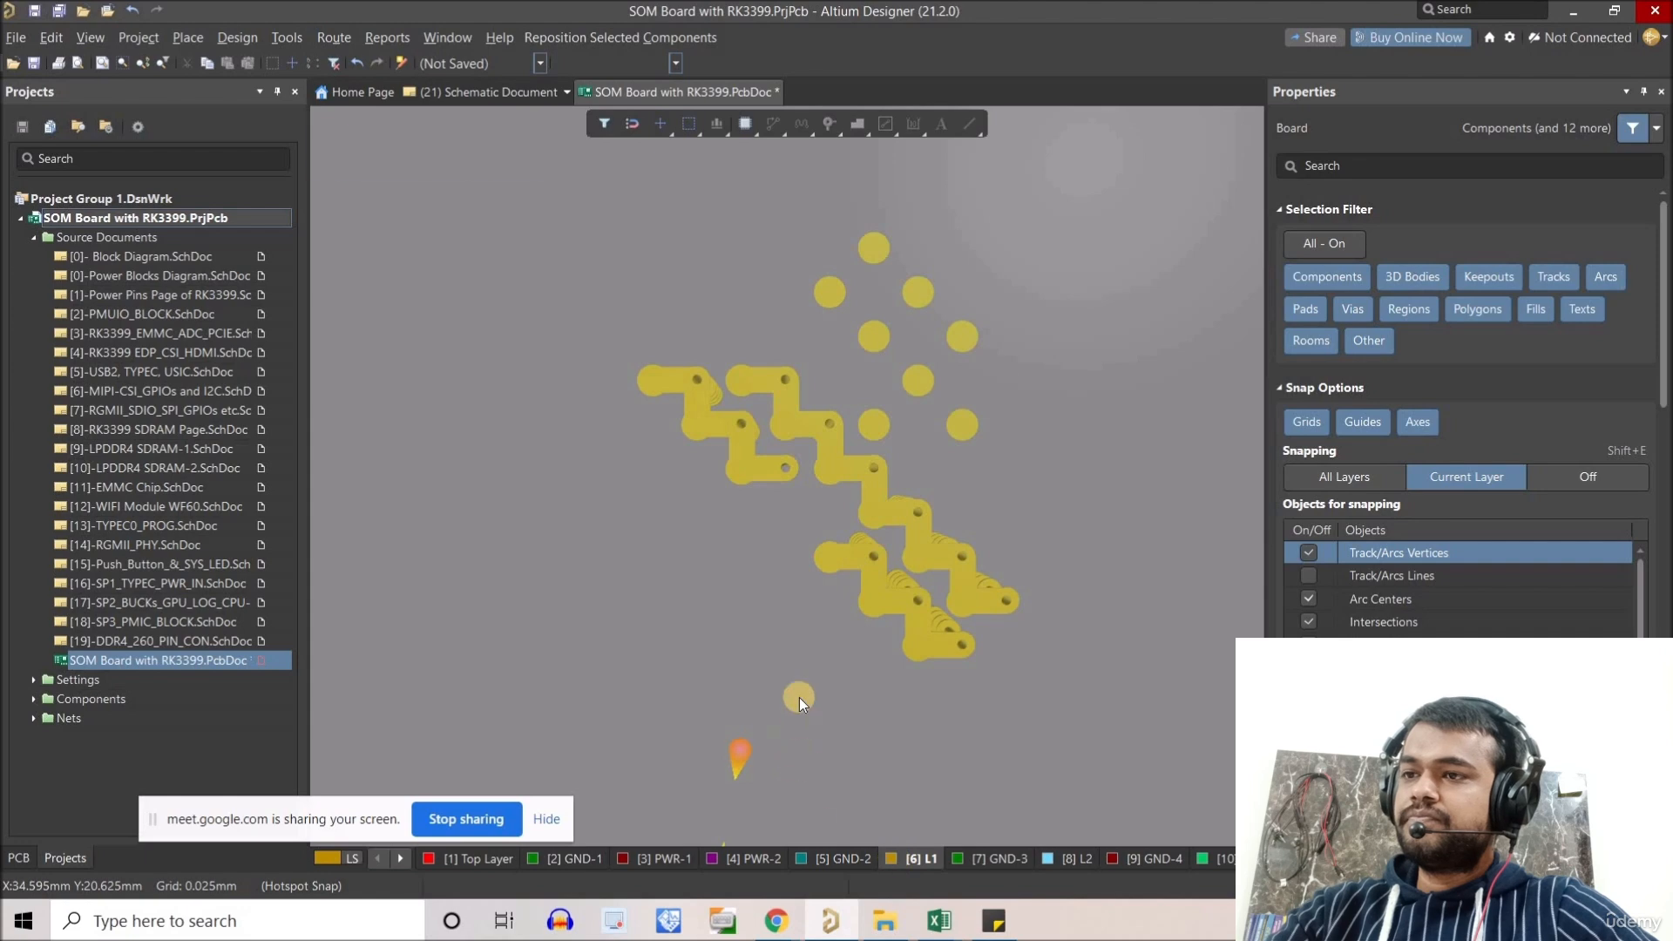
pyautogui.keyDown('ctrl'); pyautogui.scroll(-5, 799, 697); pyautogui.keyUp('ctrl')
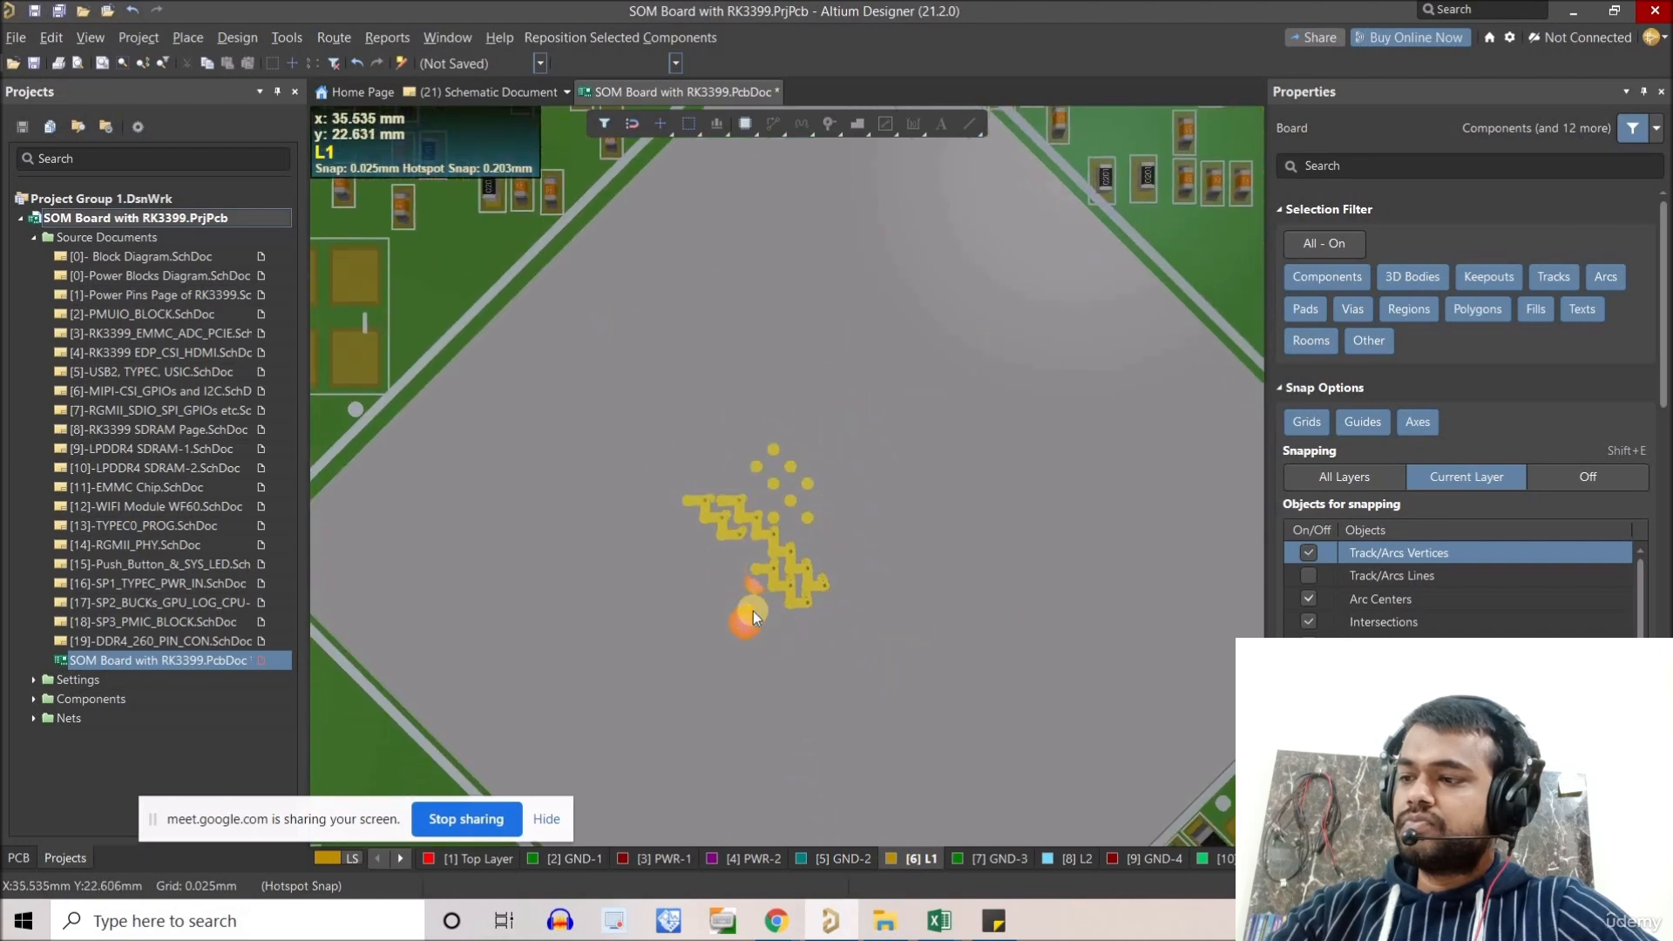
pyautogui.hotkey('shift', 's')
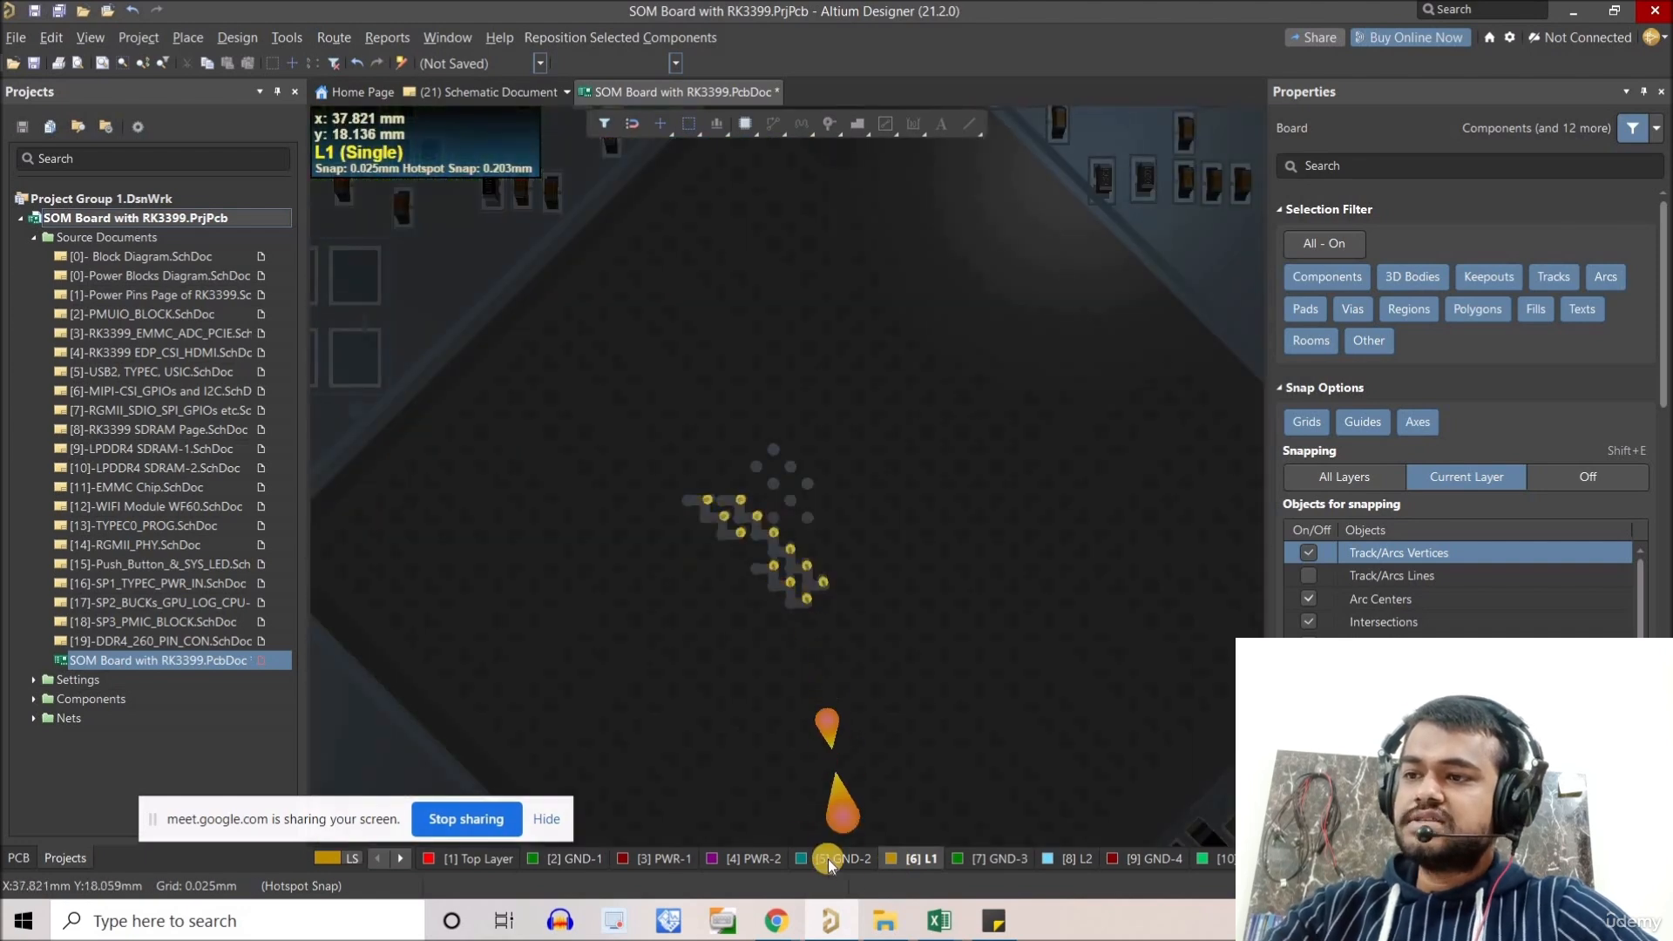
pyautogui.click(679, 859)
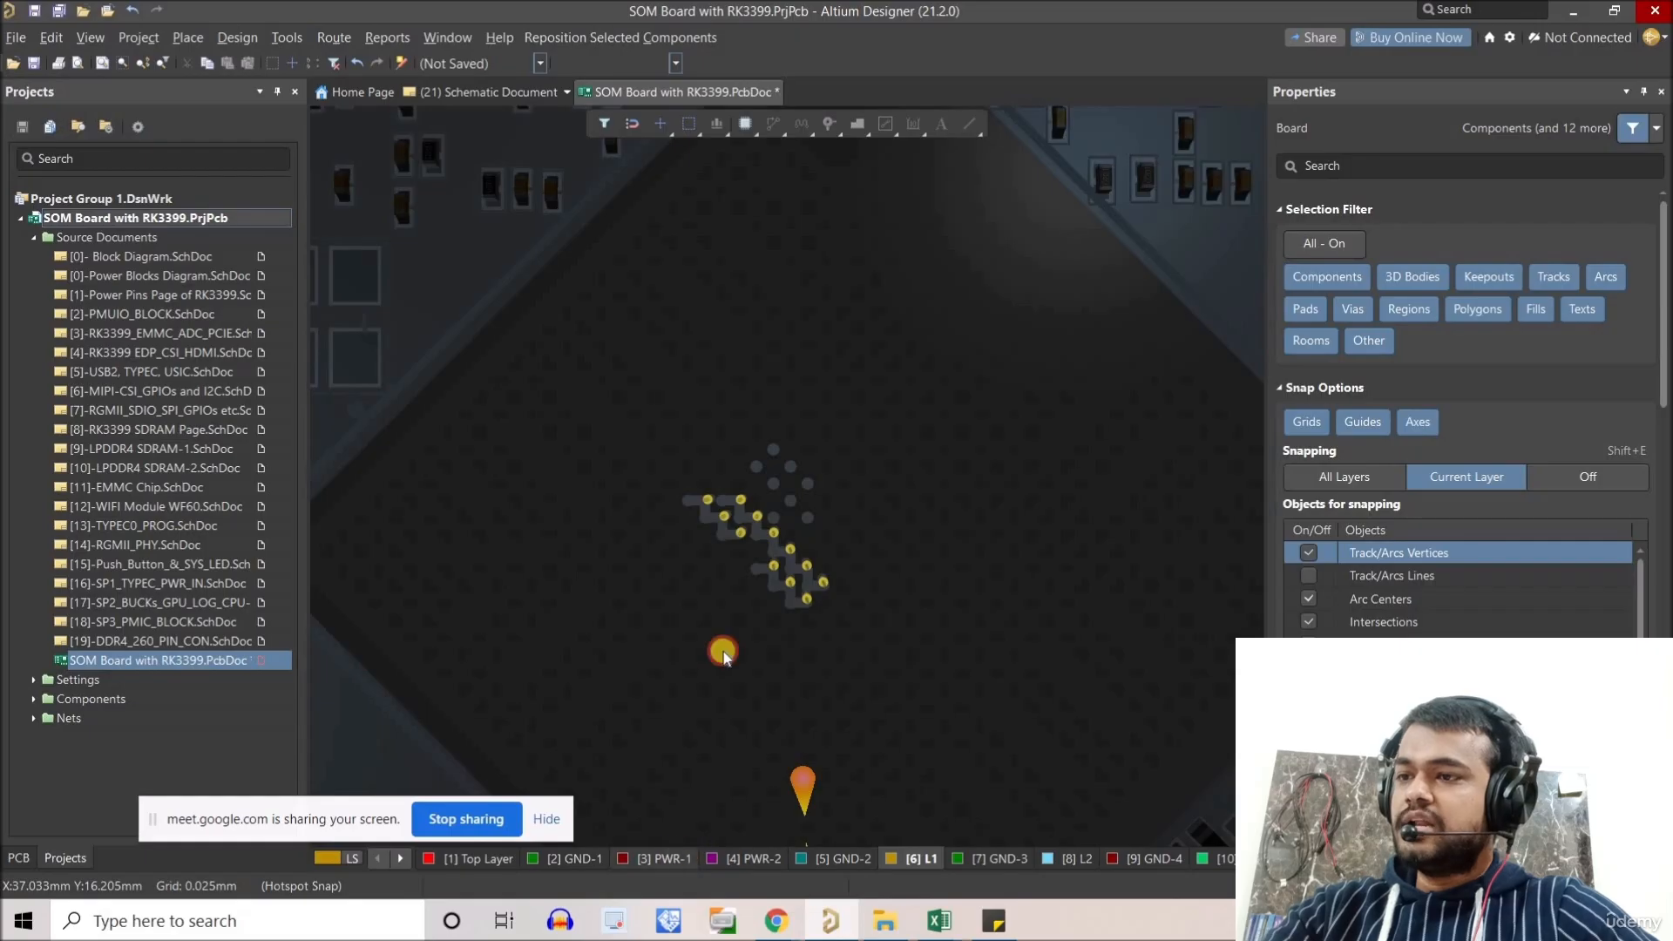
pyautogui.keyDown('ctrl'); pyautogui.scroll(5, 744, 525); pyautogui.keyUp('ctrl')
pyautogui.keyDown('ctrl'); pyautogui.scroll(-3, 639, 392); pyautogui.keyUp('ctrl')
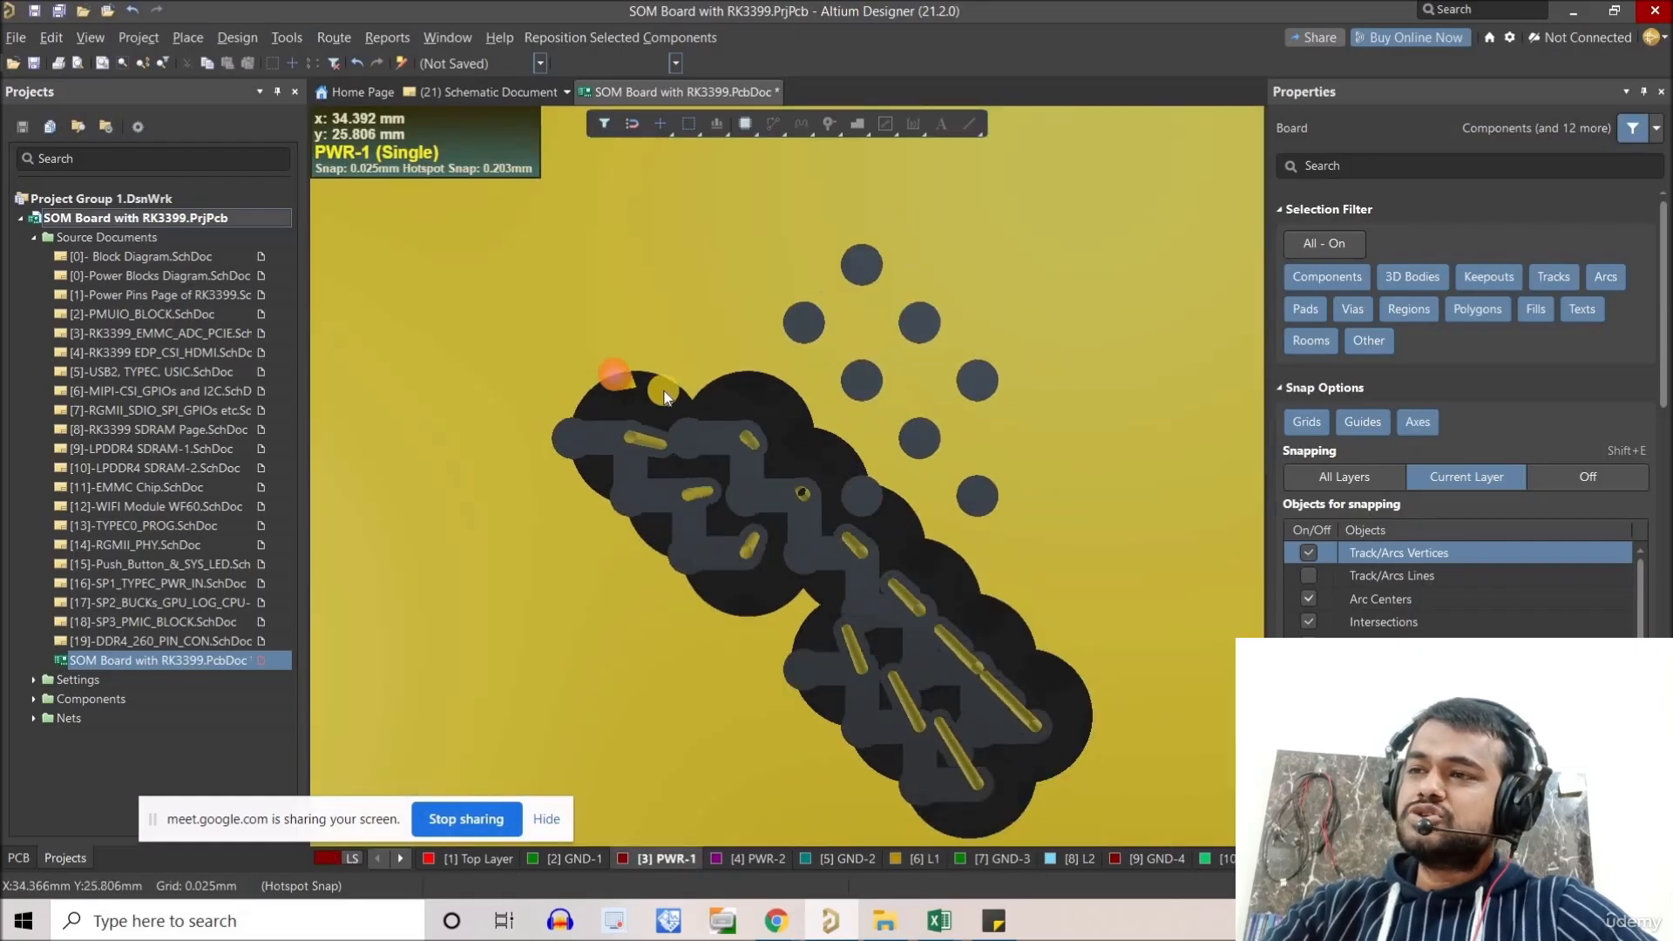
# Examine the clearance cutout around the VDD_GPU vias on the GND-1 plane in 3D, toggling single-layer mode.
pyautogui.click(576, 858)
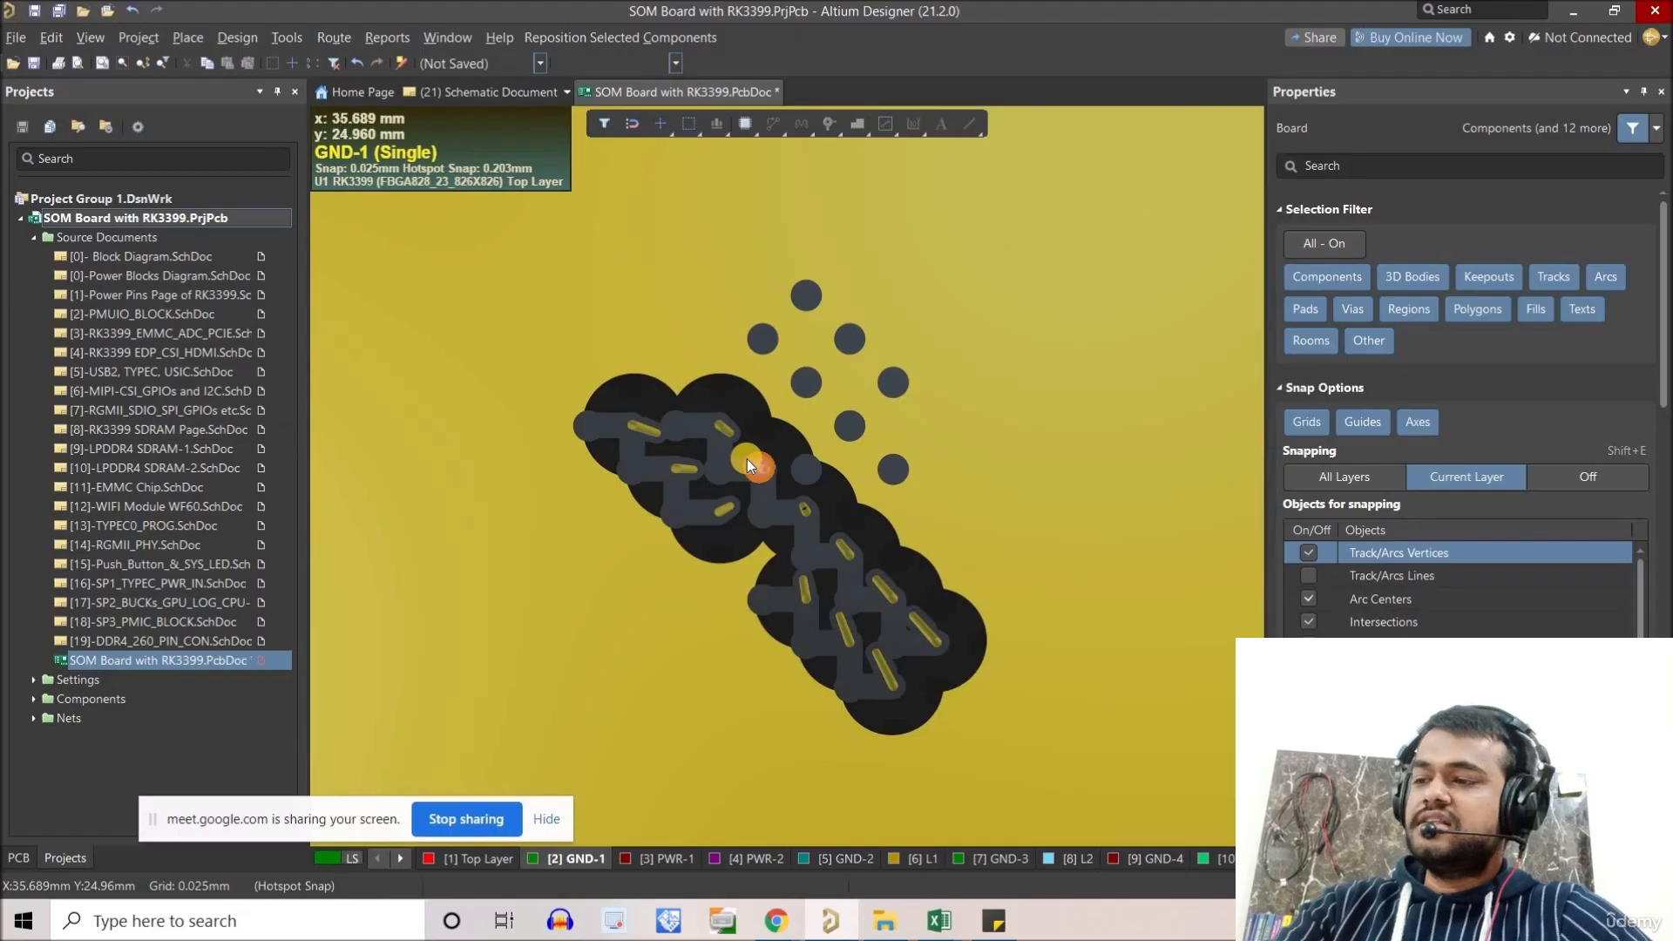
pyautogui.moveTo(746, 458); pyautogui.dragTo(746, 459)
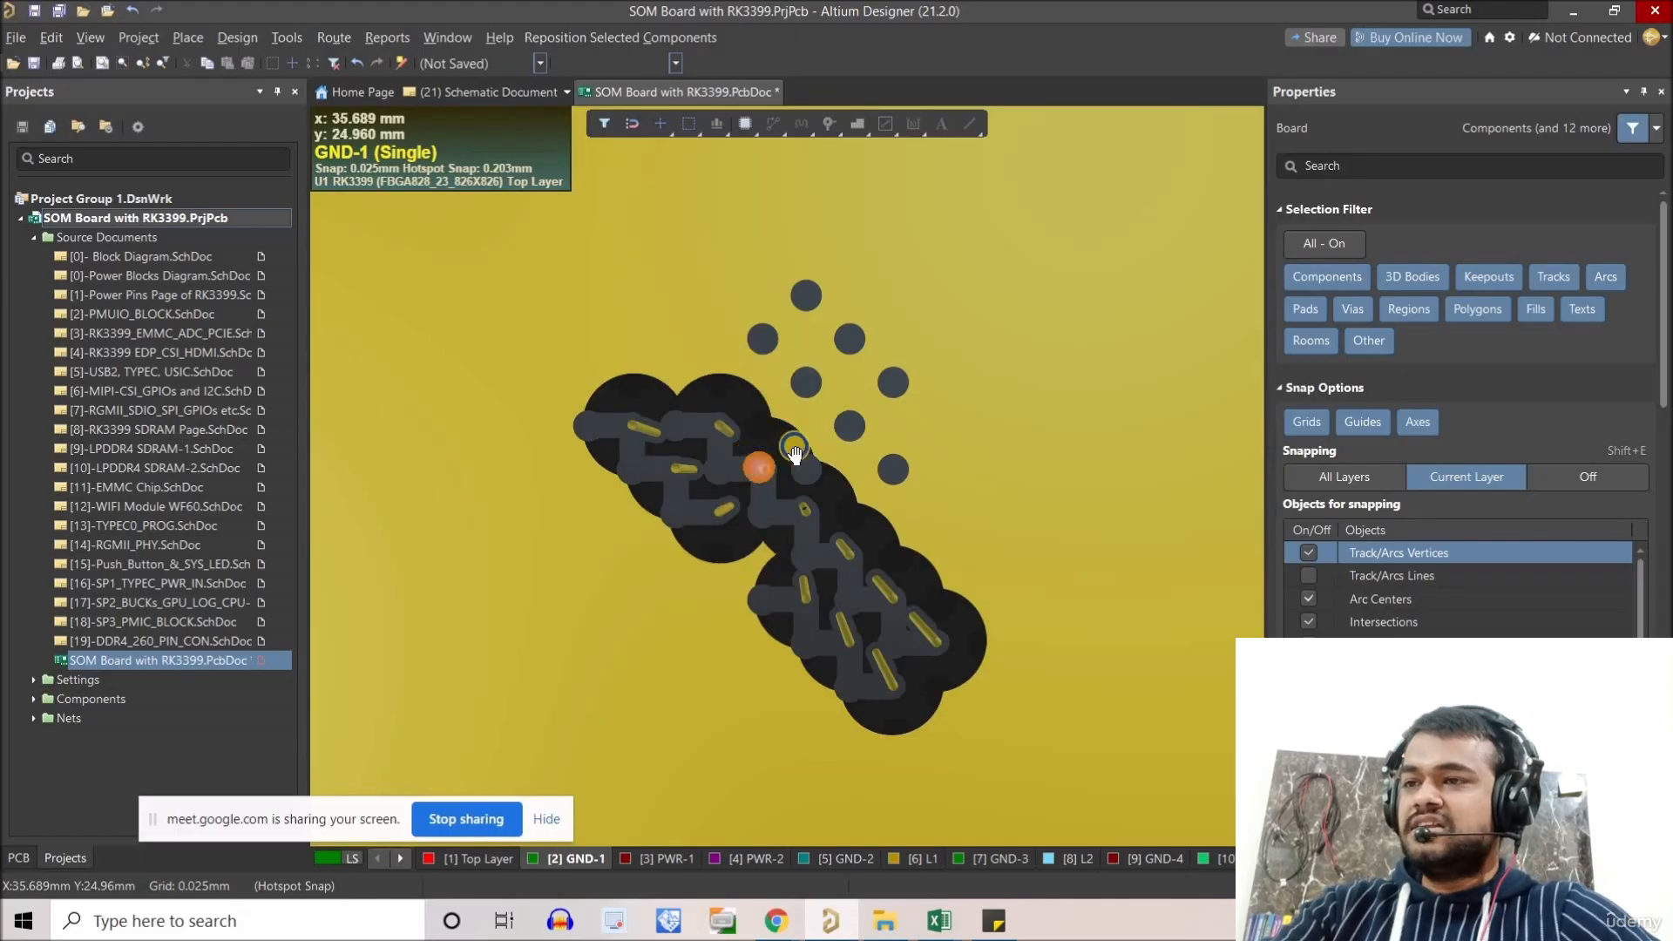
pyautogui.moveTo(746, 458); pyautogui.dragTo(793, 443, button='right')
pyautogui.click(793, 443)
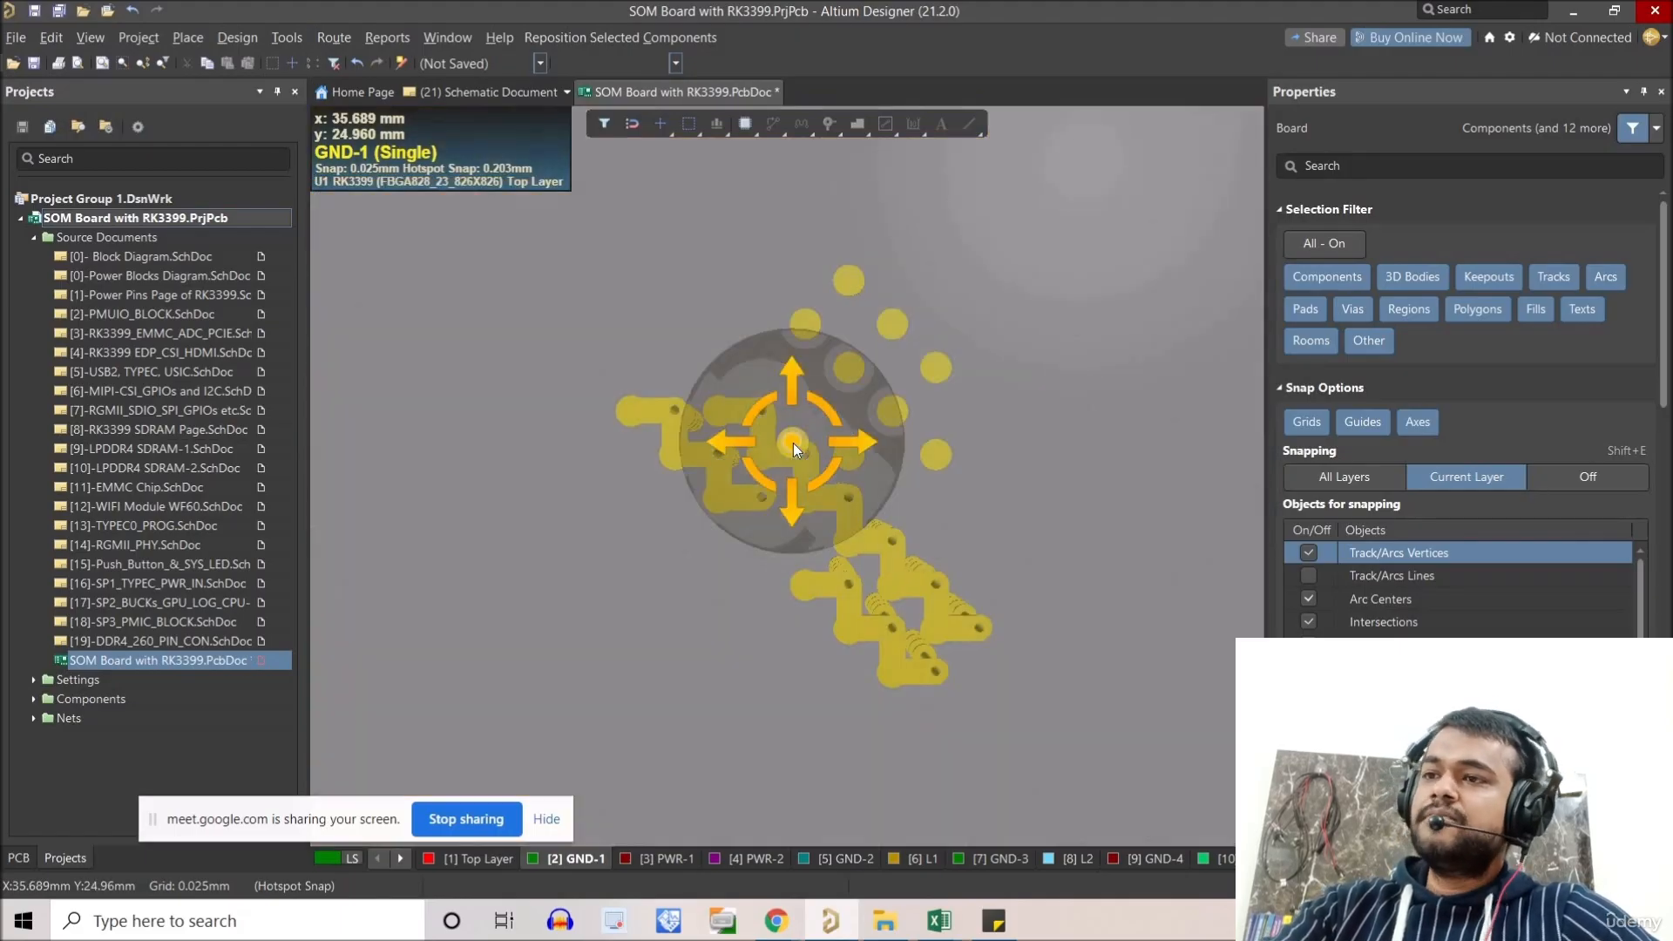
pyautogui.hotkey('shift', 's')
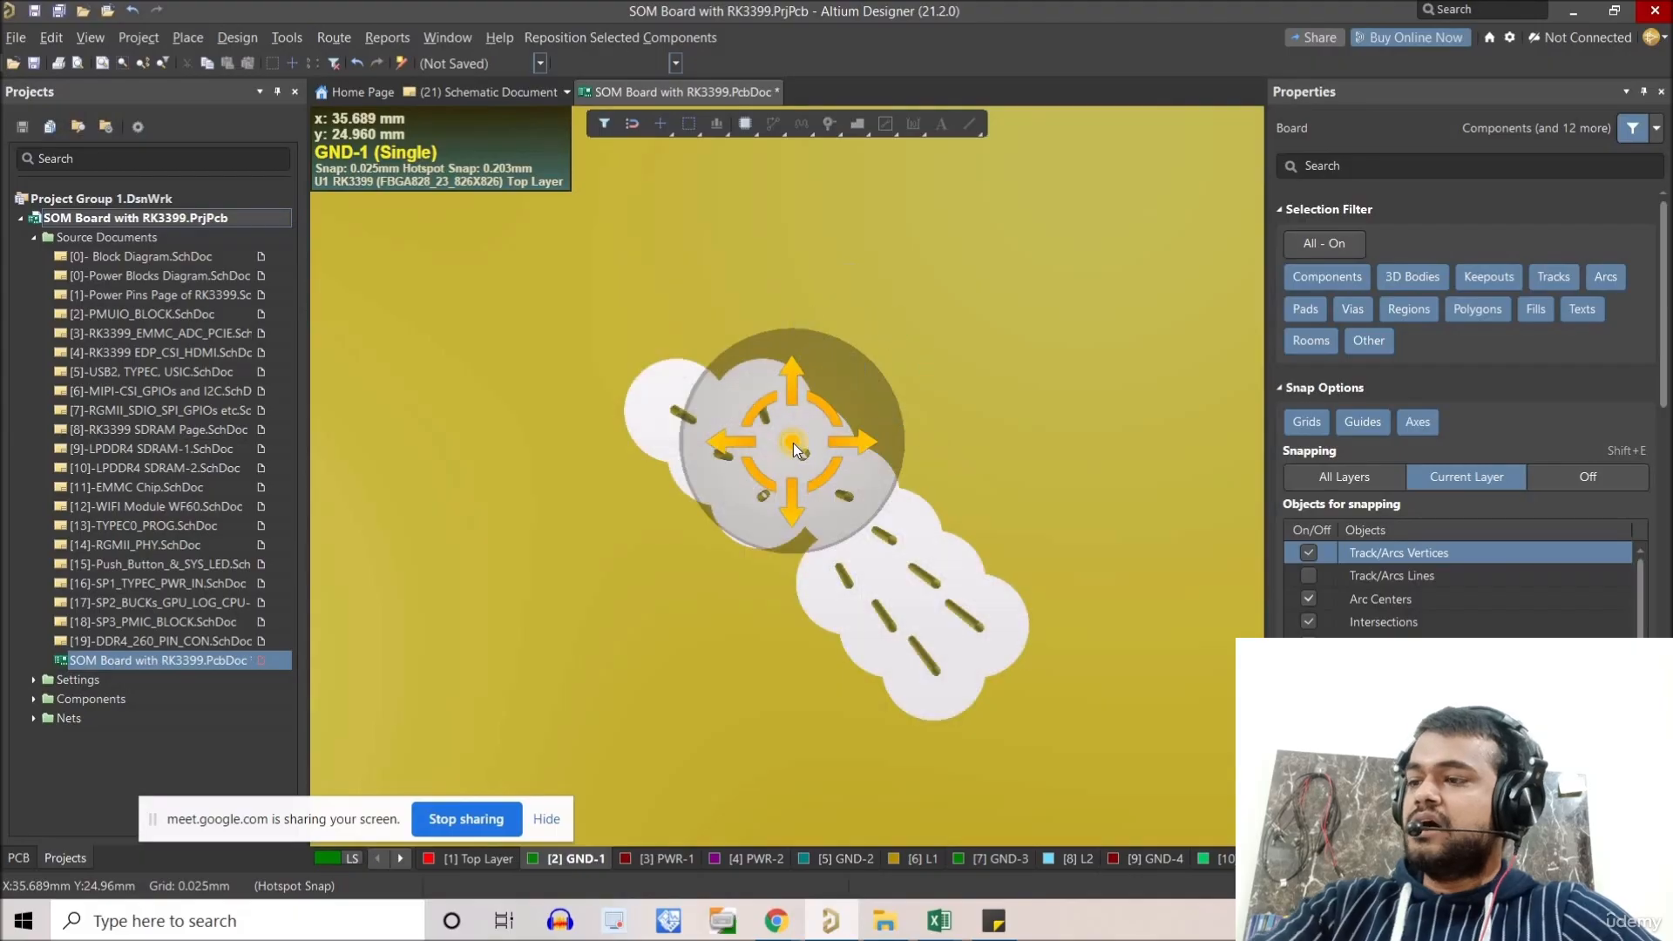
# Return to the 2D view on the Top Layer and leave single-layer mode at the VDD_GPU fanout.
pyautogui.press('2')
pyautogui.press('-')
pyautogui.keyDown('ctrl'); pyautogui.scroll(-3, 791, 453); pyautogui.keyUp('ctrl')
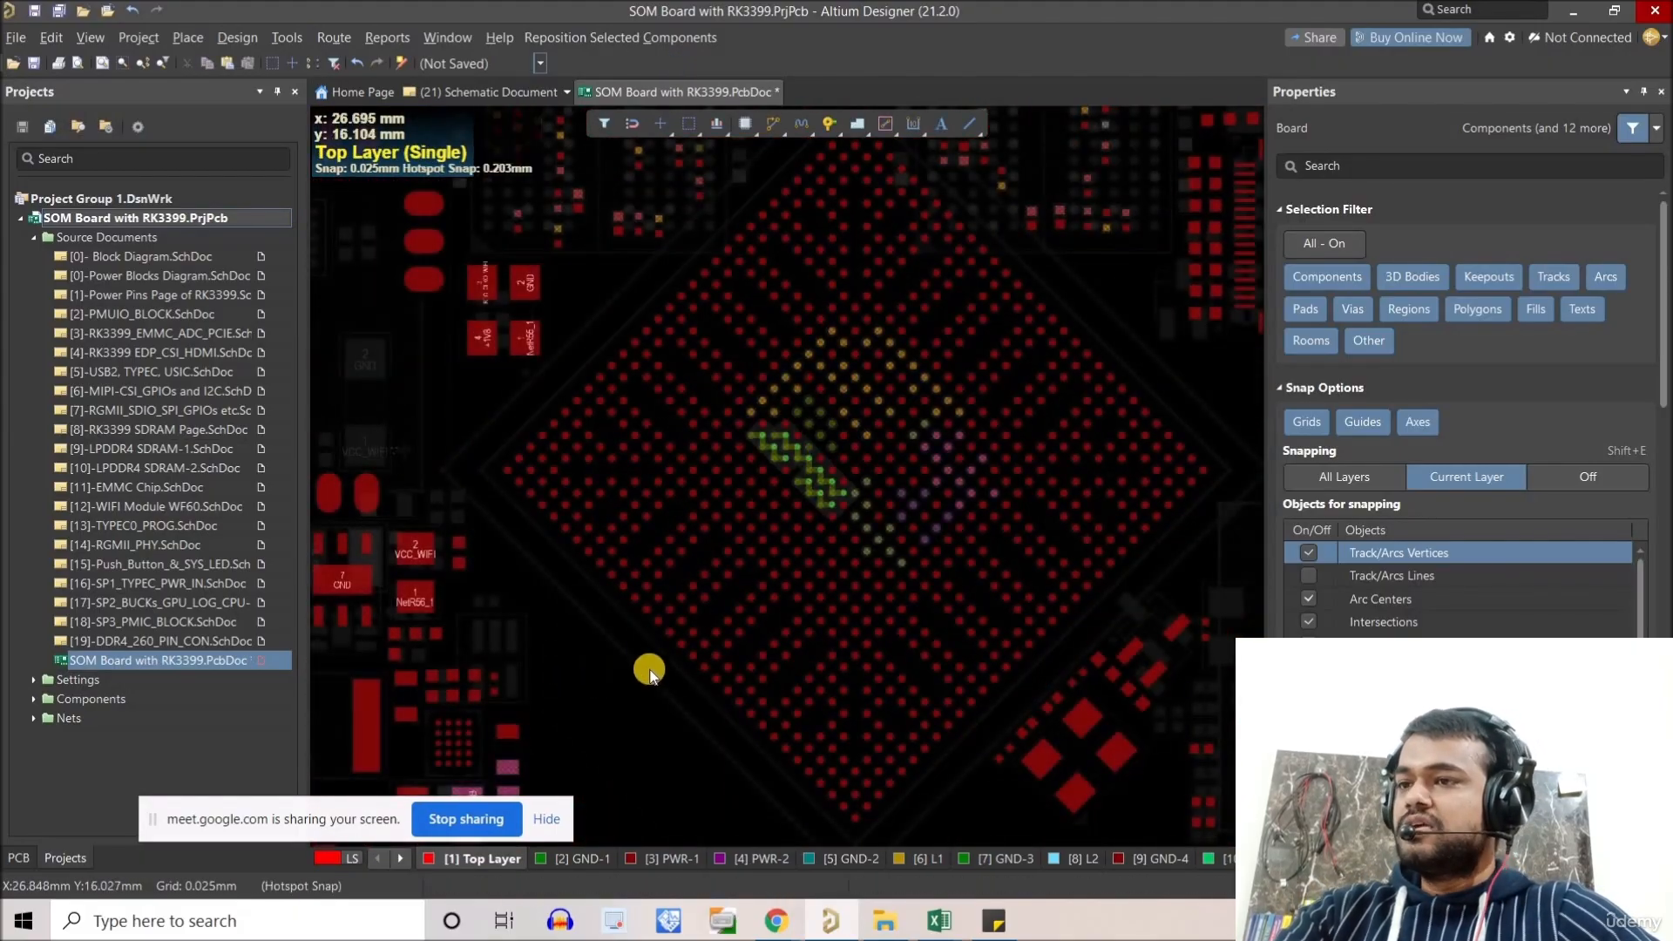
pyautogui.hotkey('shift', 's')
pyautogui.keyDown('ctrl'); pyautogui.scroll(5, 787, 452); pyautogui.keyUp('ctrl')
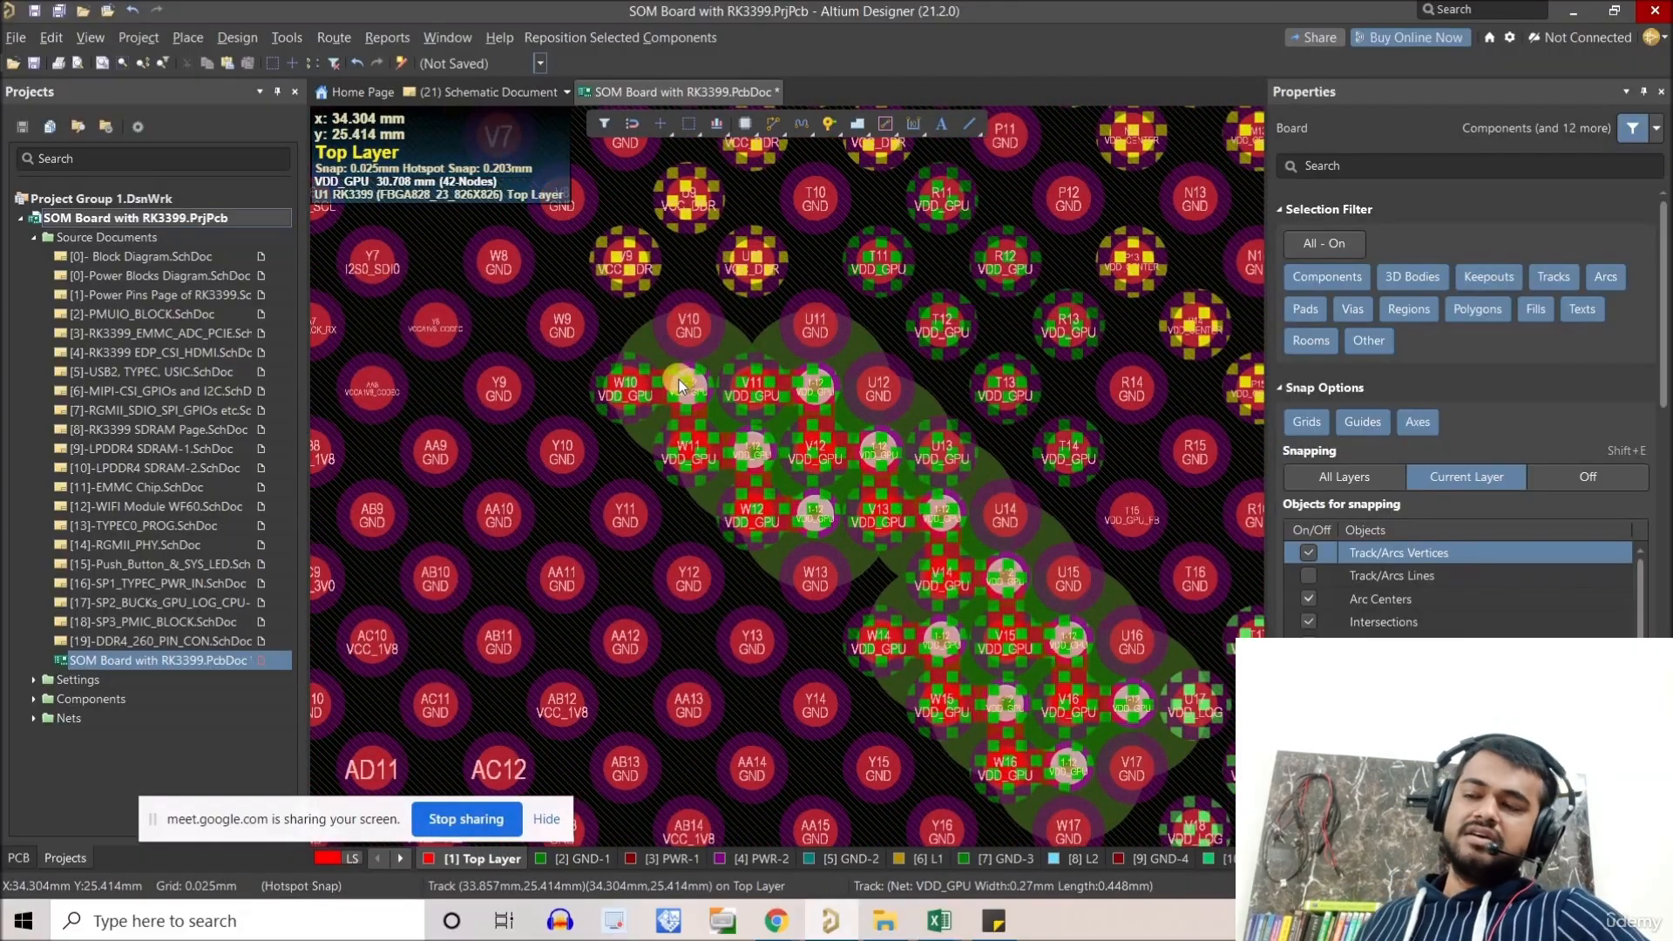
# Select the VDD_GPU via between pads W10 and V11 and examine the clearance area around it.
pyautogui.keyDown('ctrl'); pyautogui.scroll(1, 675, 380); pyautogui.keyUp('ctrl')
pyautogui.keyDown('ctrl'); pyautogui.scroll(1, 674, 380); pyautogui.keyUp('ctrl')
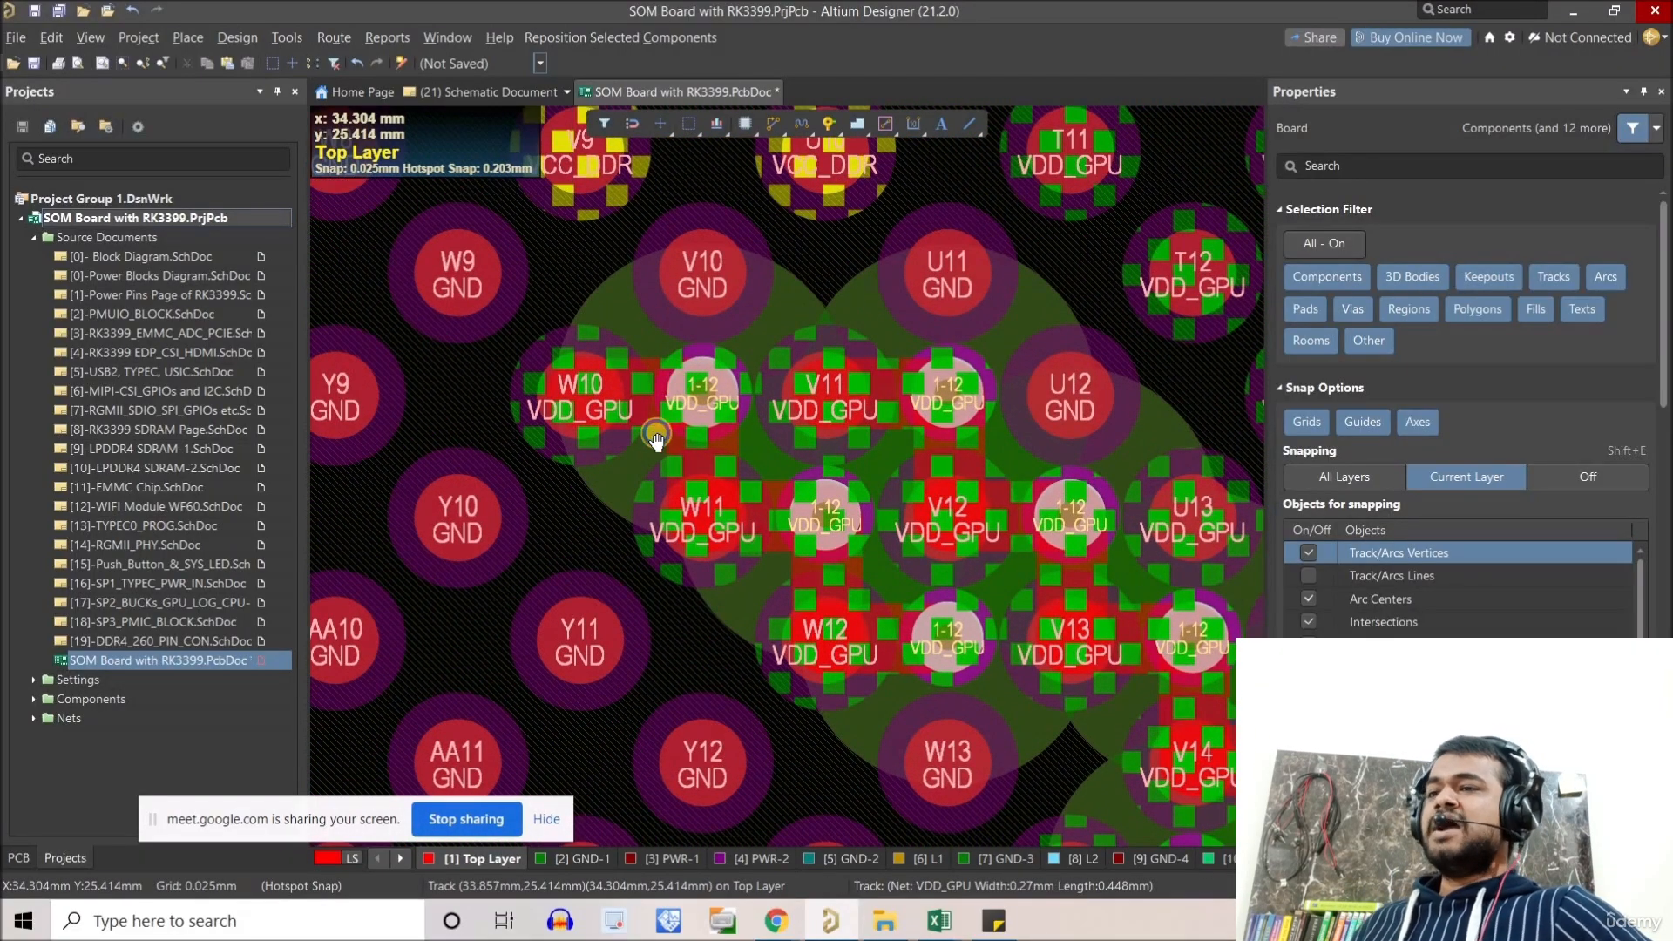
pyautogui.keyDown('ctrl'); pyautogui.scroll(1, 655, 435); pyautogui.keyUp('ctrl')
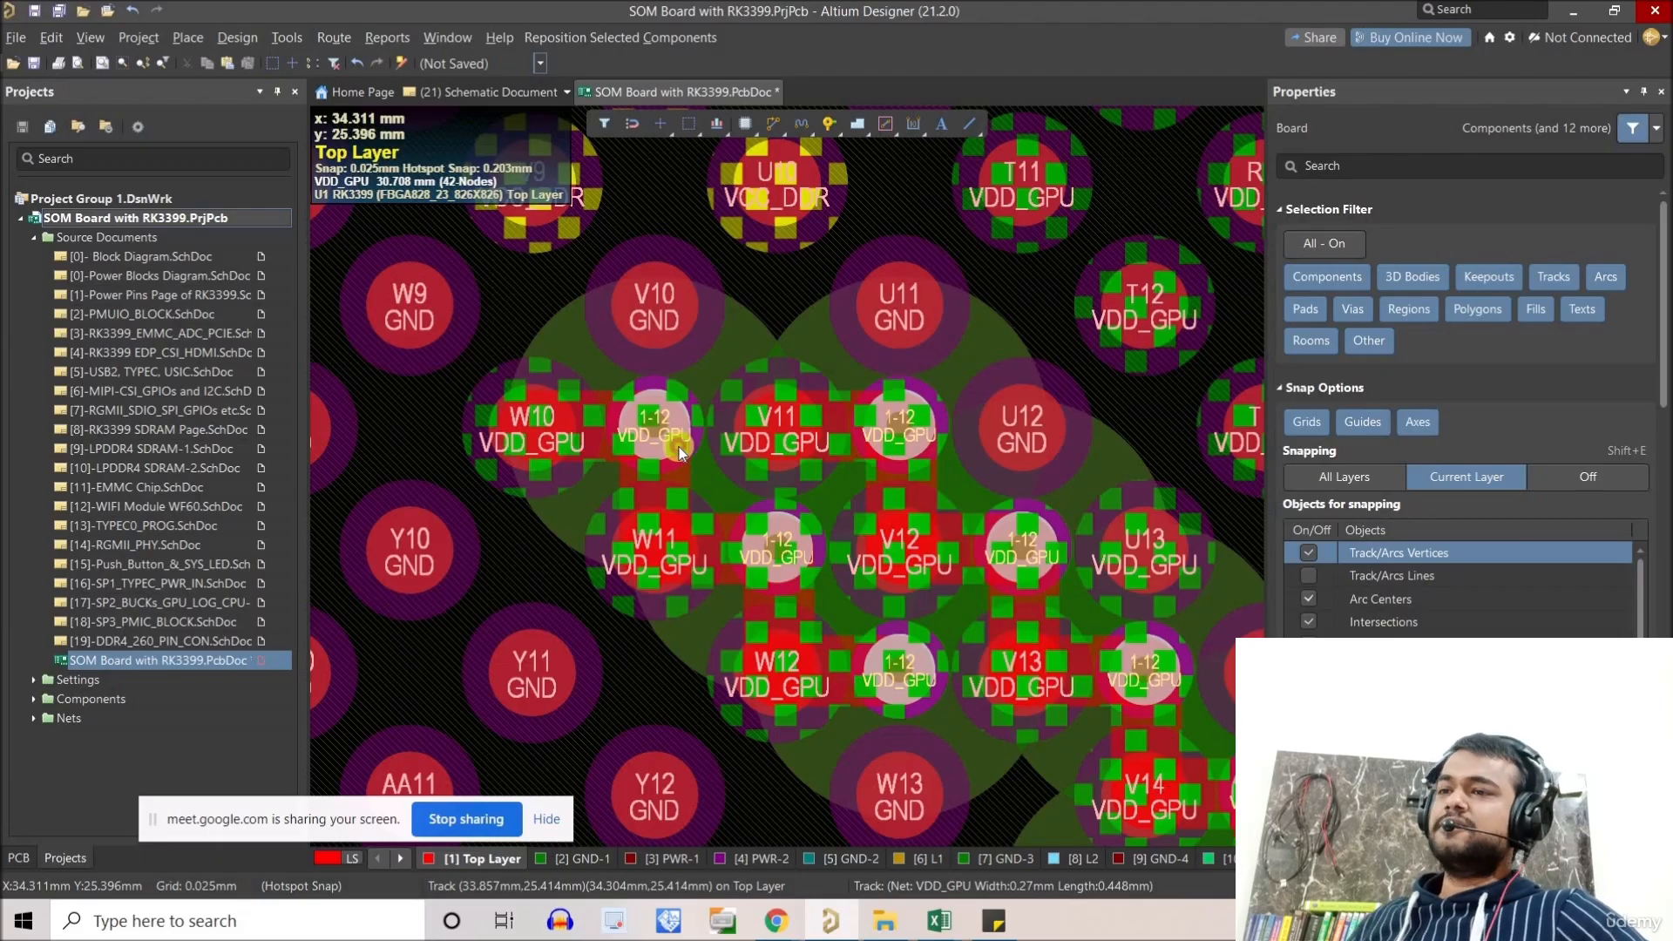
pyautogui.click(679, 446)
pyautogui.keyDown('ctrl'); pyautogui.scroll(-1, 671, 479); pyautogui.keyUp('ctrl')
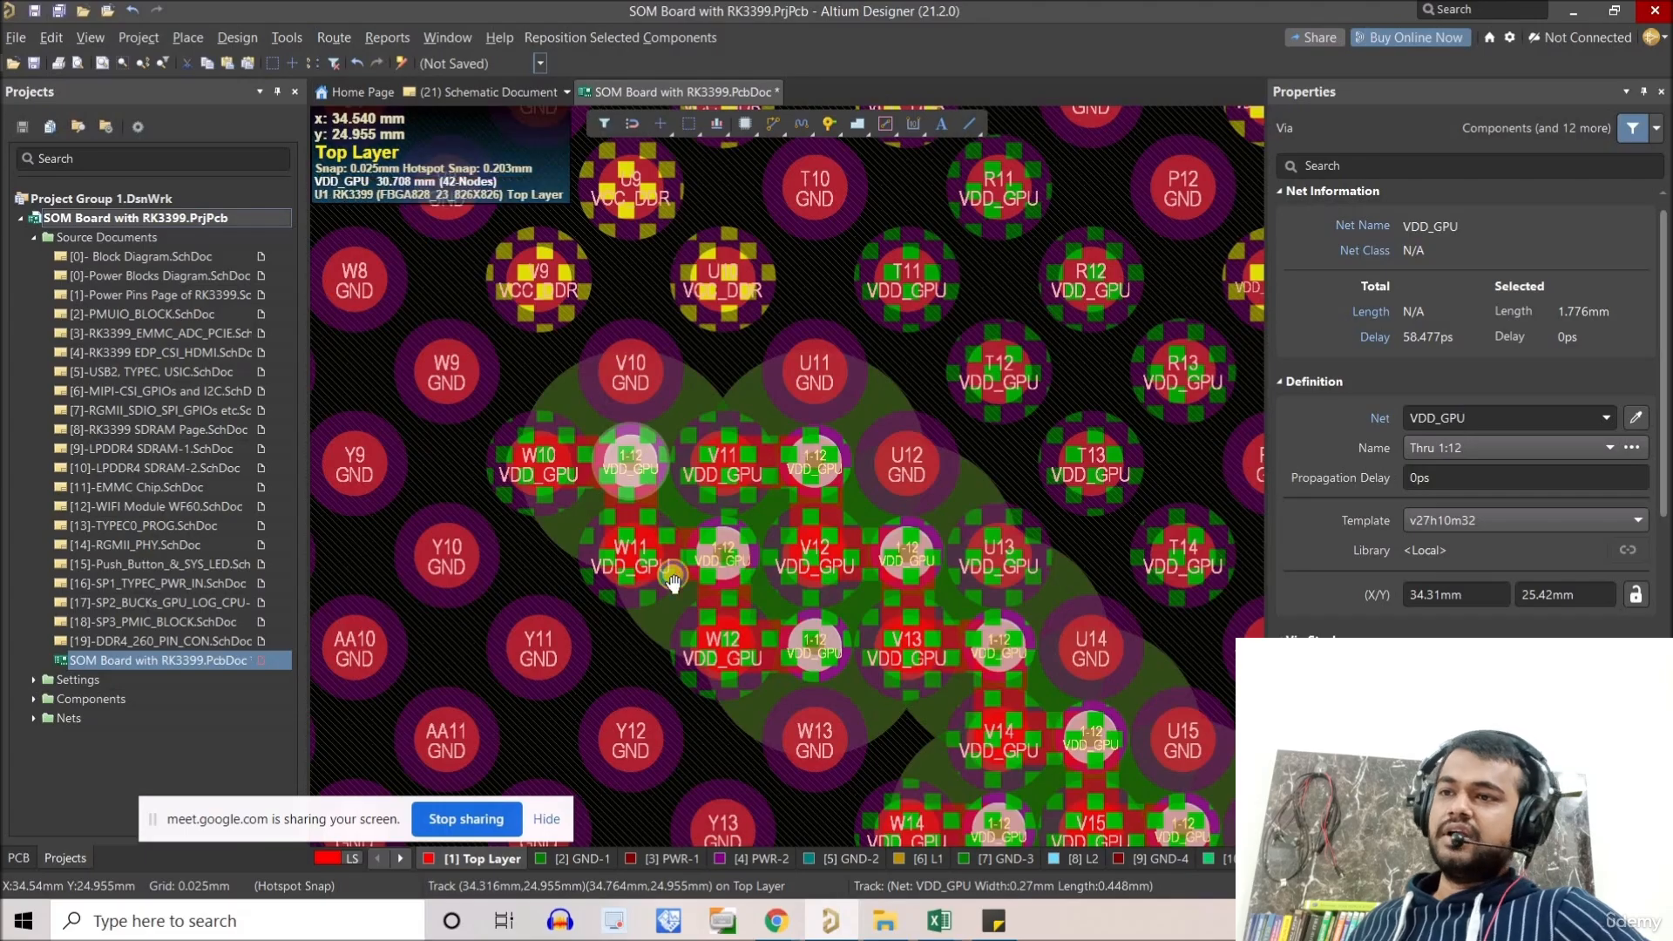
pyautogui.scroll(1, 680, 545)
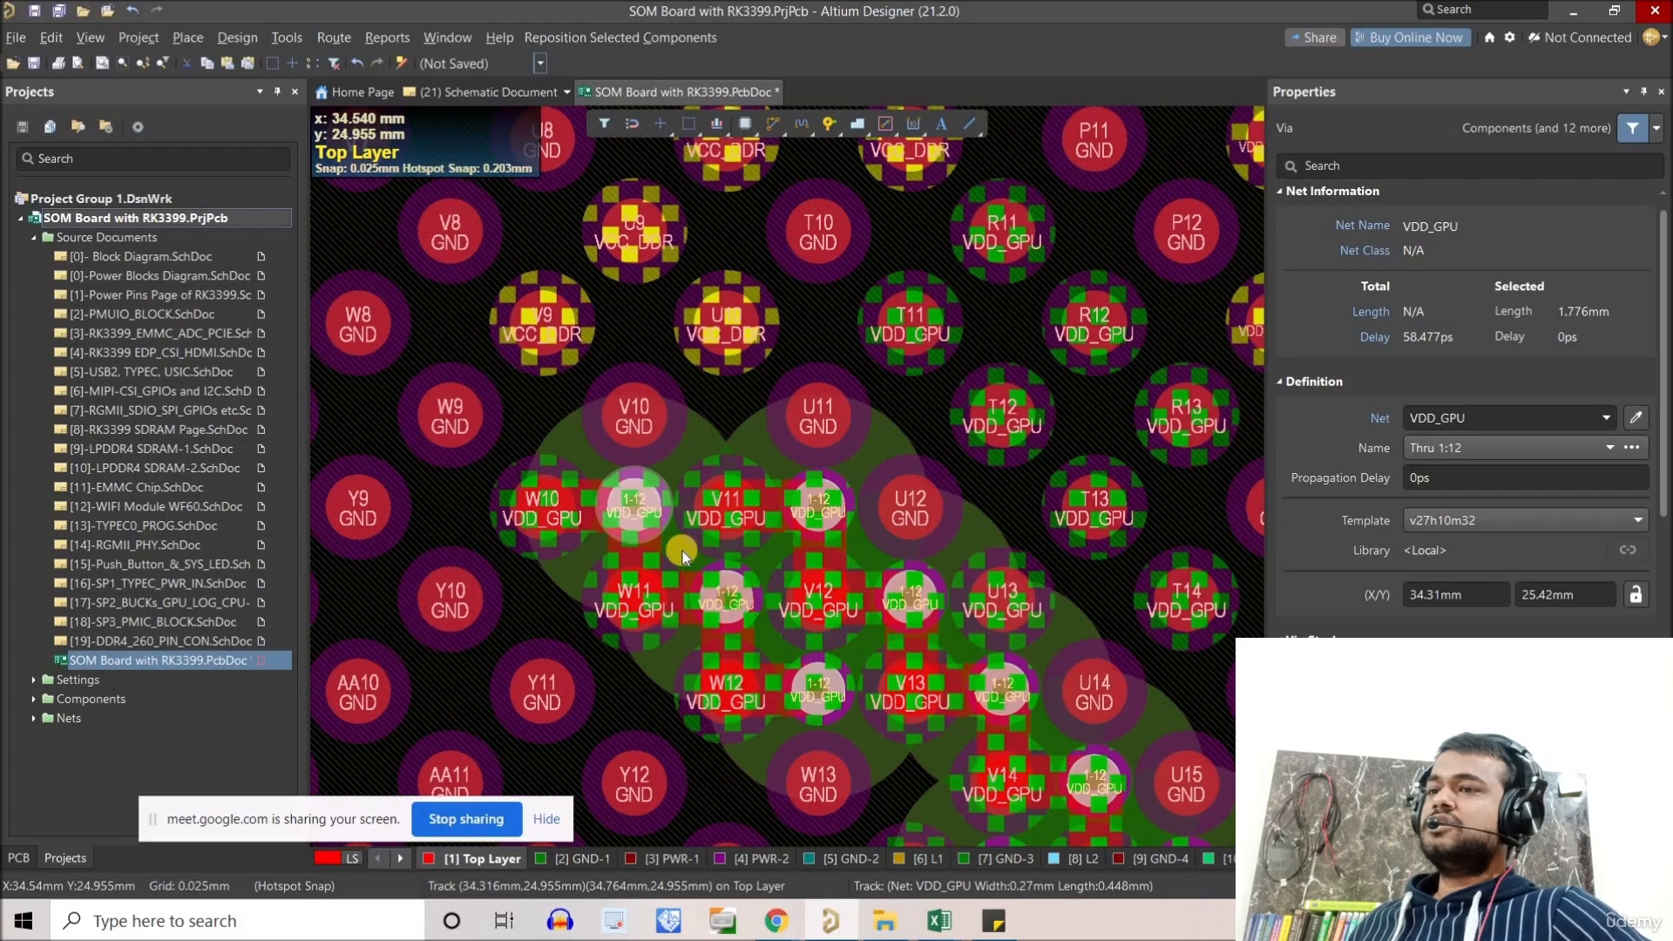
# Review the PlaneConnect and PlaneClearance settings in the PCB design rules and close the editor without changing them.
pyautogui.click(220, 37)
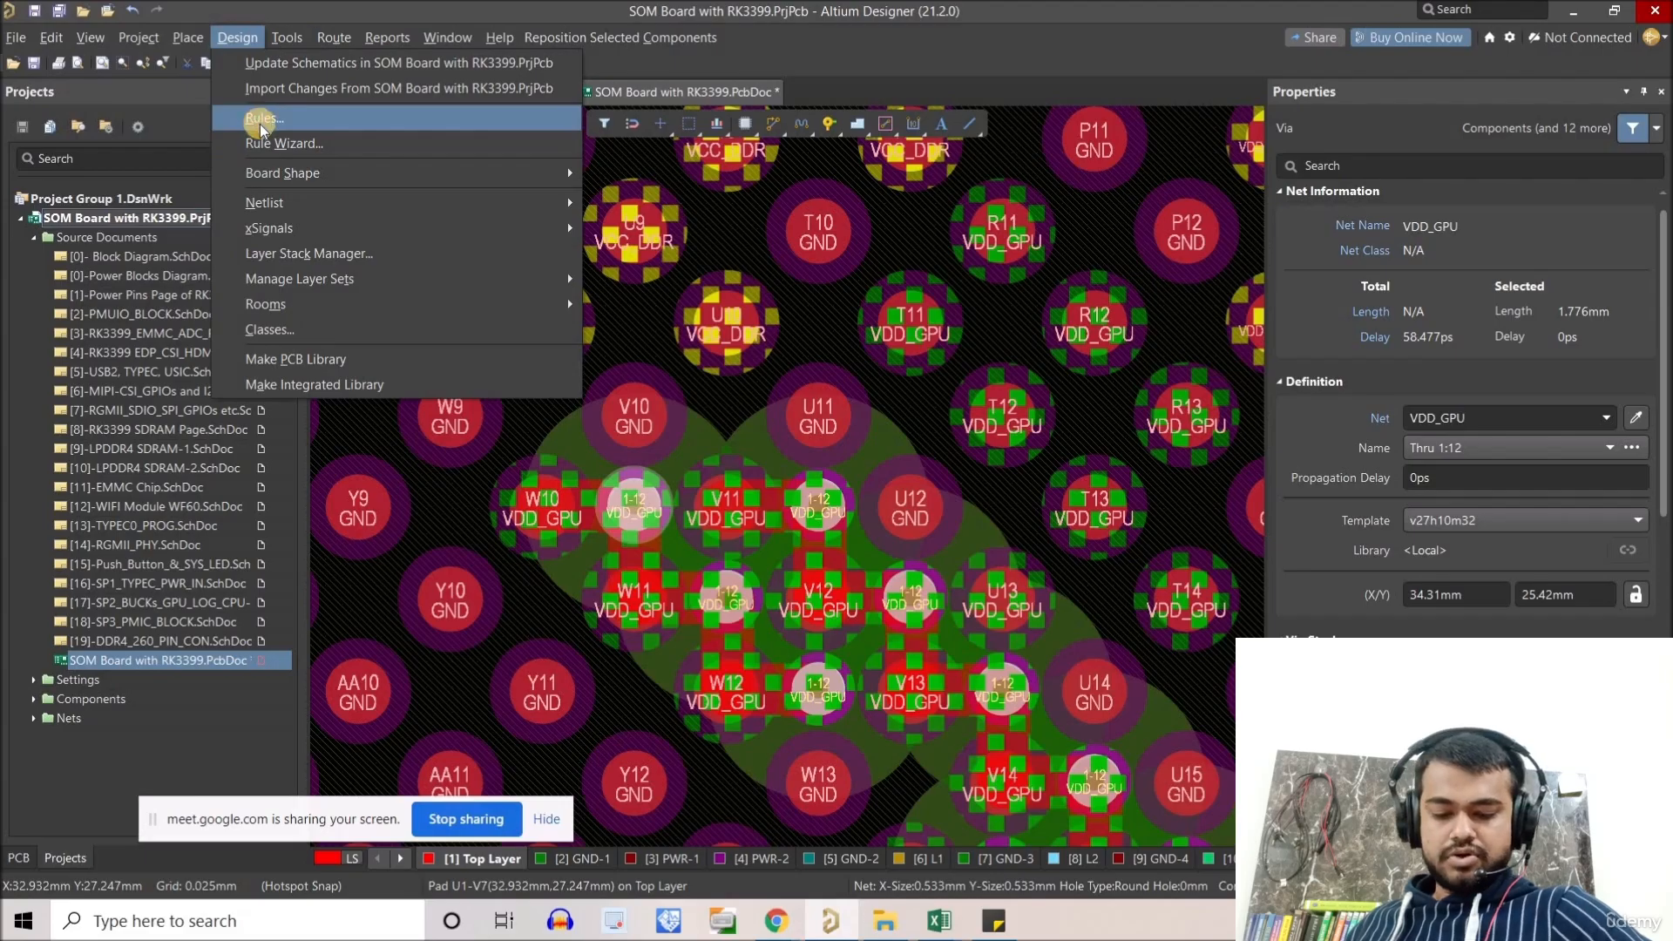
pyautogui.click(260, 119)
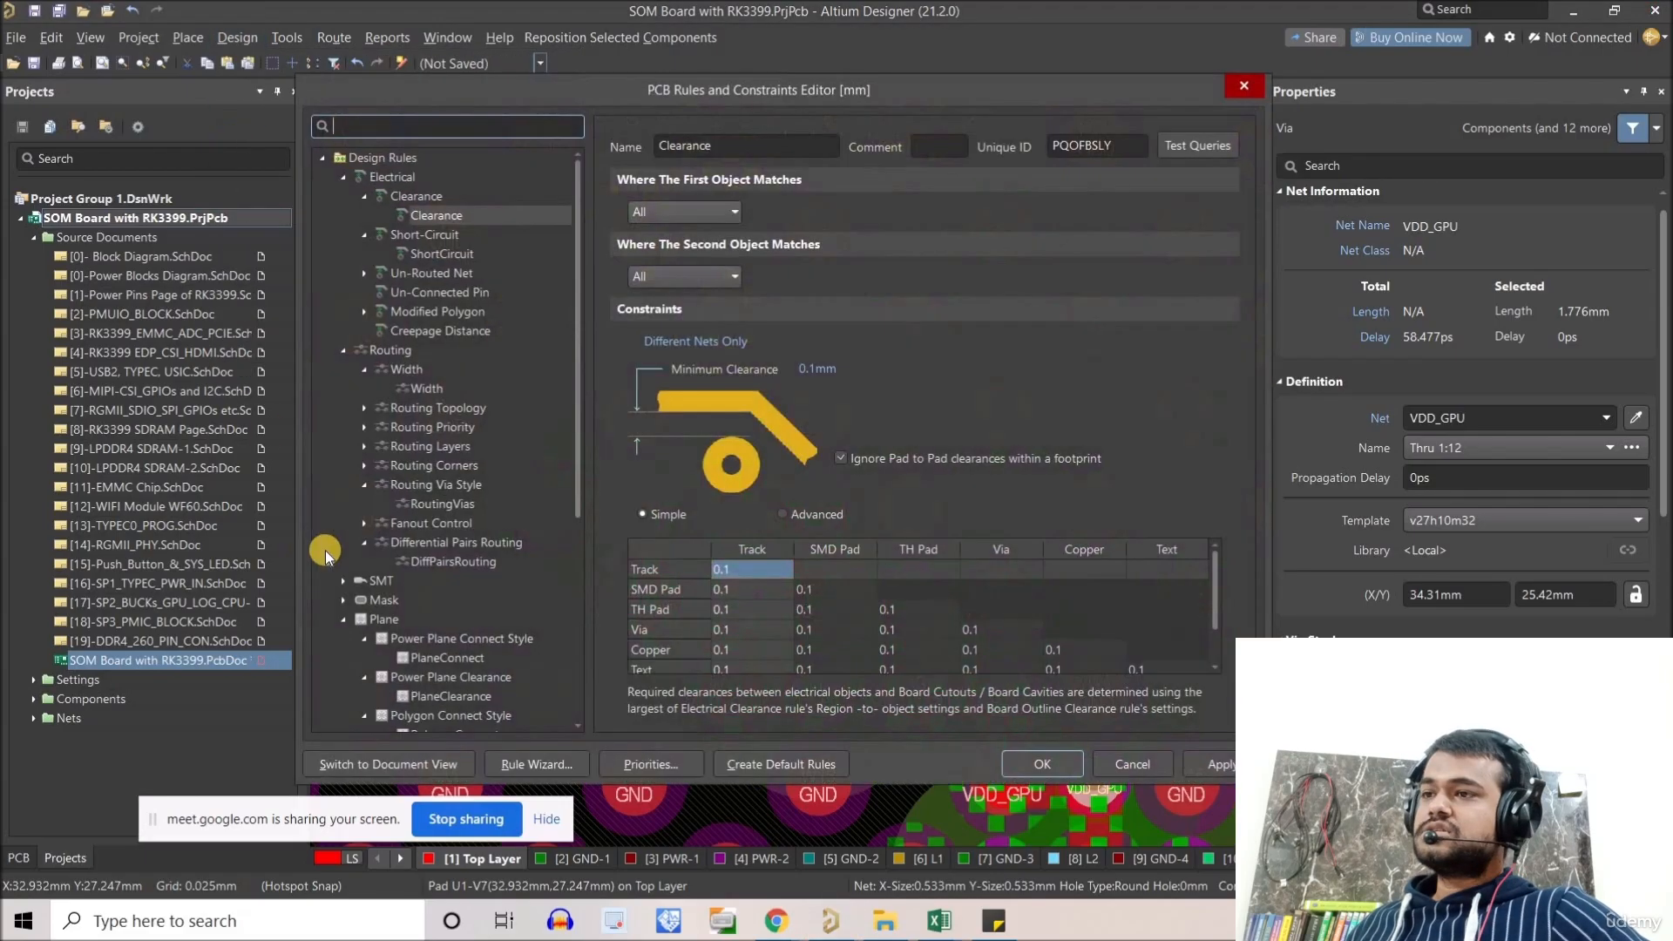
pyautogui.scroll(-2, 389, 514)
pyautogui.click(386, 504)
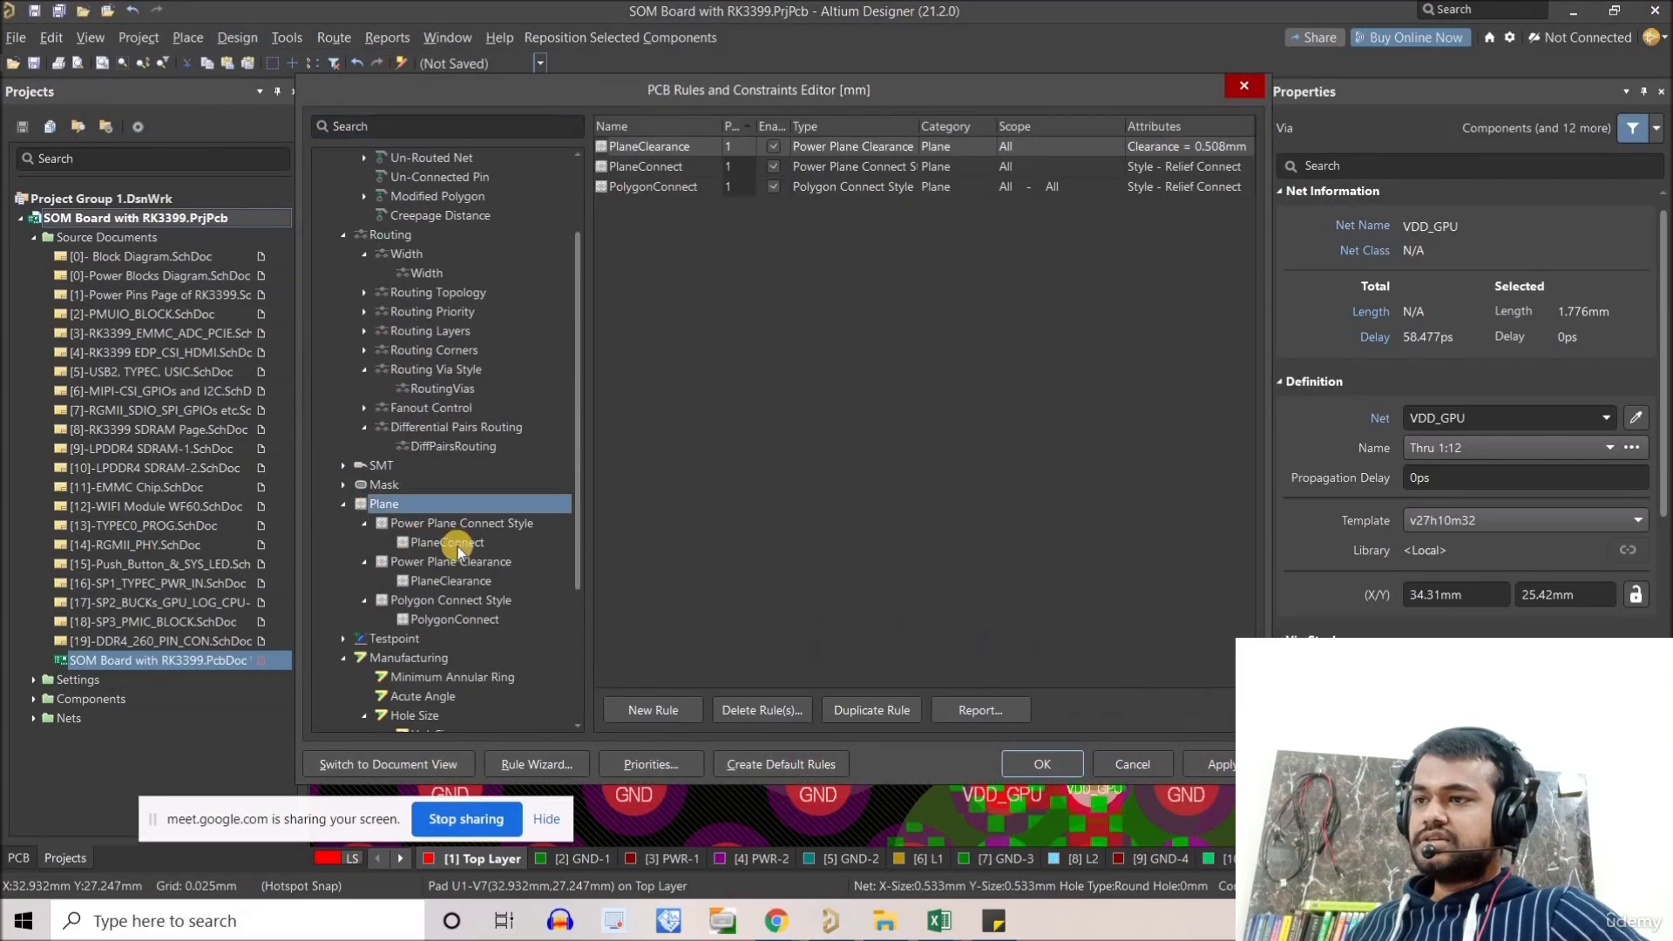
pyautogui.click(448, 543)
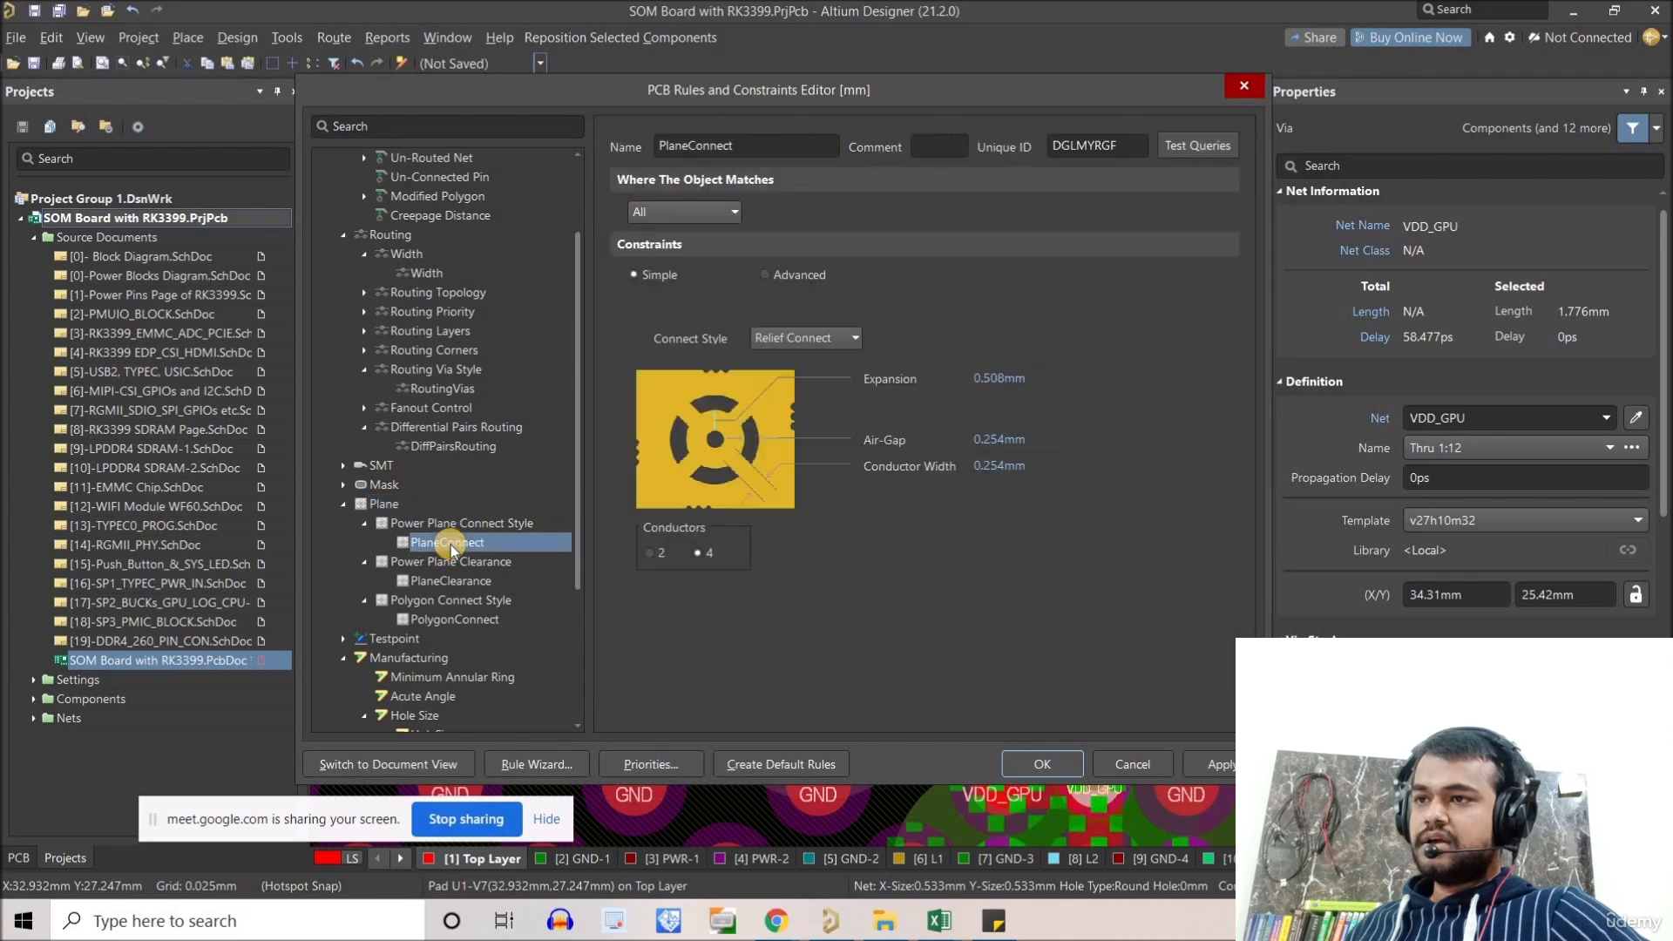
pyautogui.click(447, 582)
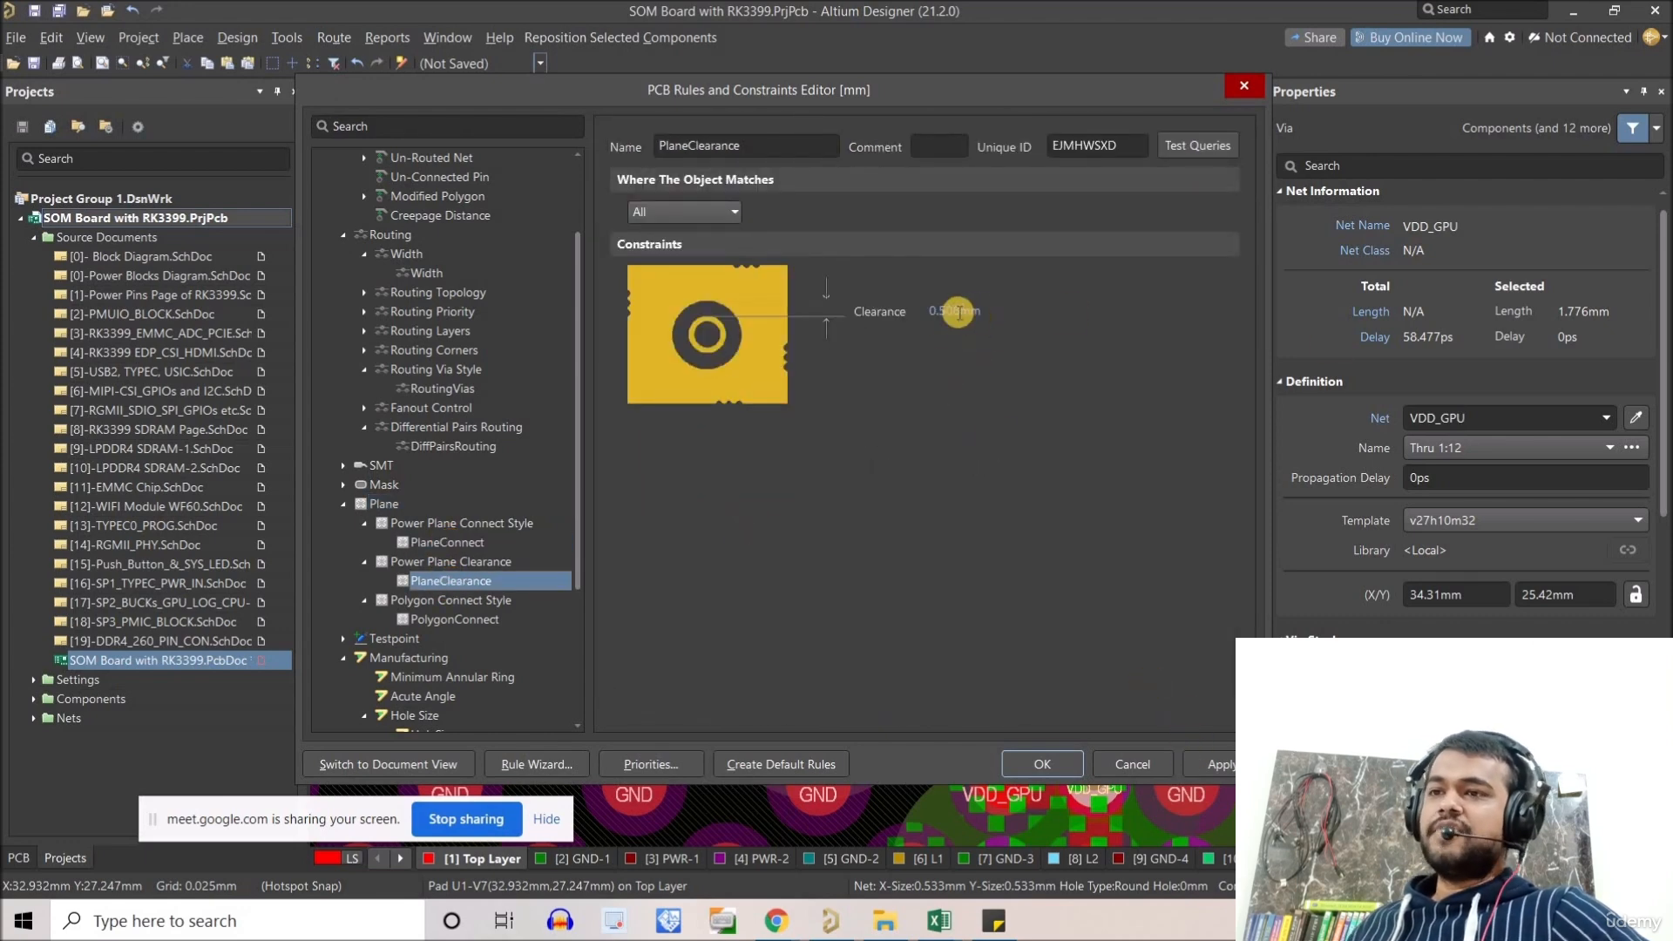
pyautogui.click(1134, 764)
# Switch the board units to mil and set the PlaneClearance rule's clearance to 8 mil.
pyautogui.press('q')
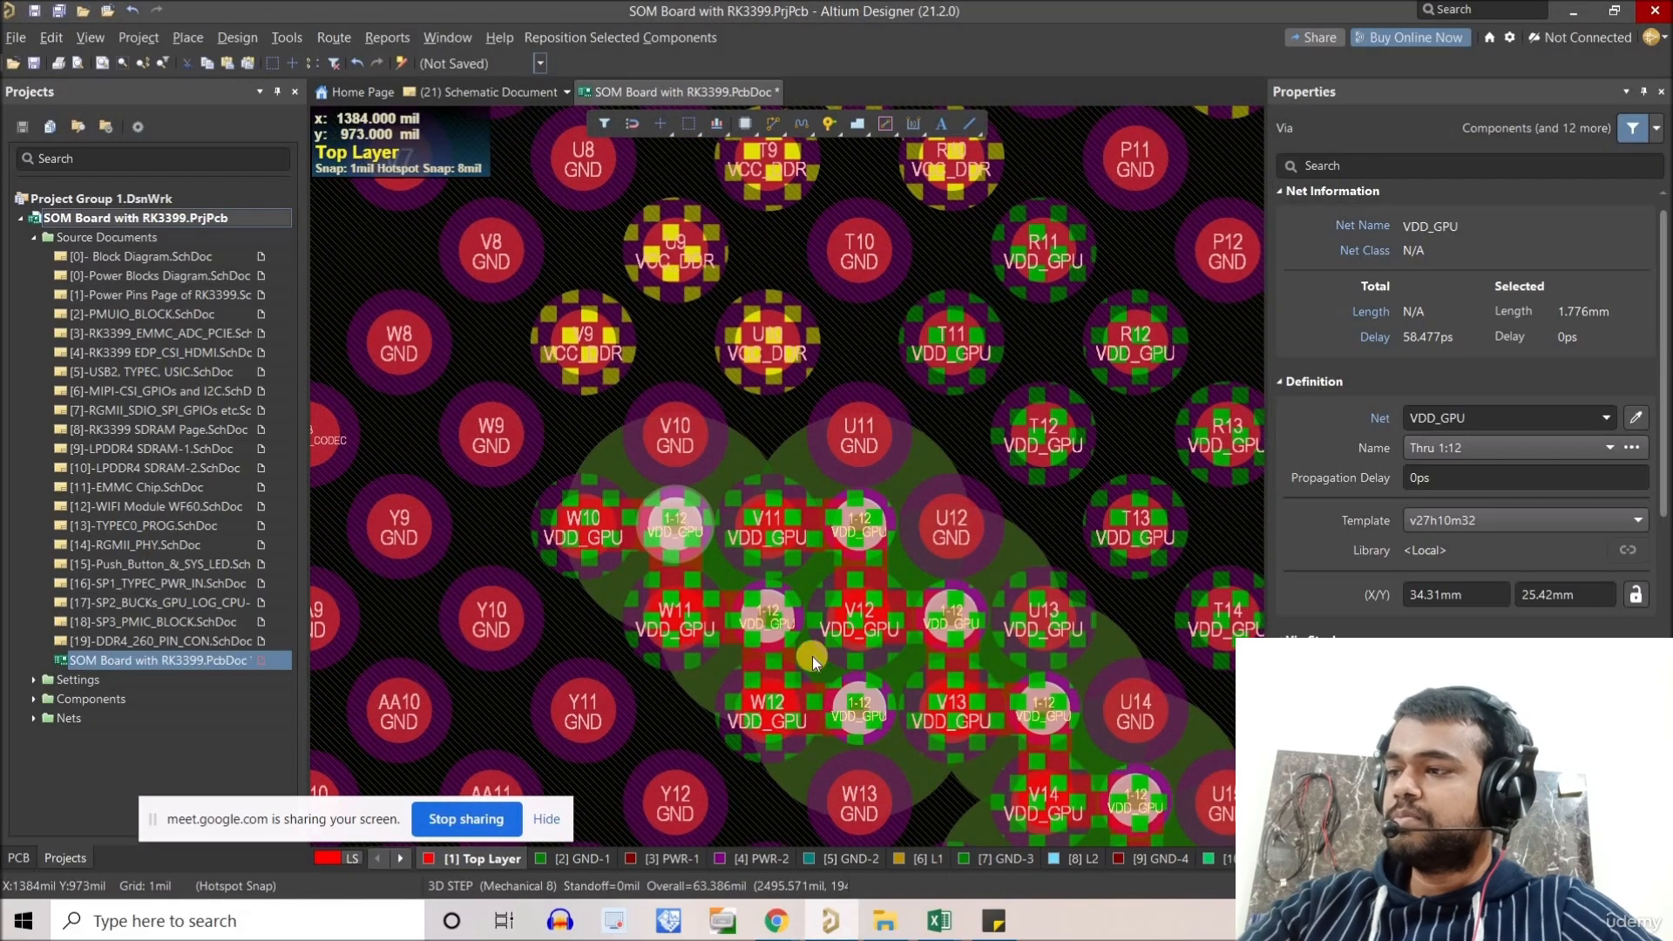
pyautogui.press('d')
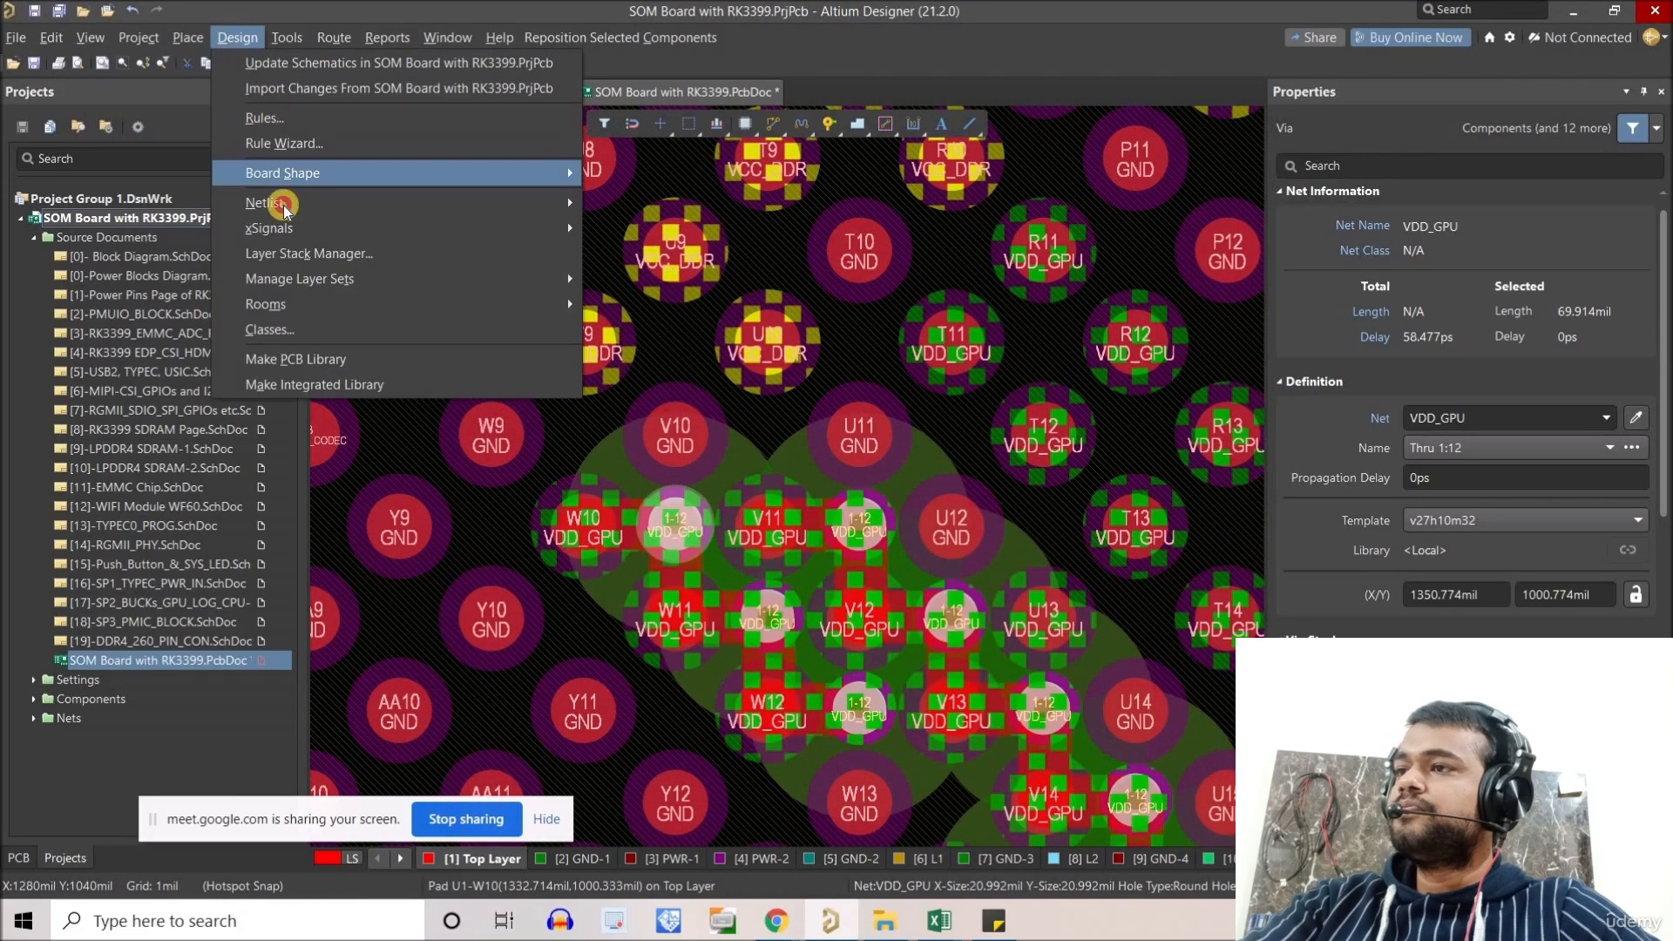
pyautogui.press('r')
pyautogui.scroll(-1, 504, 615)
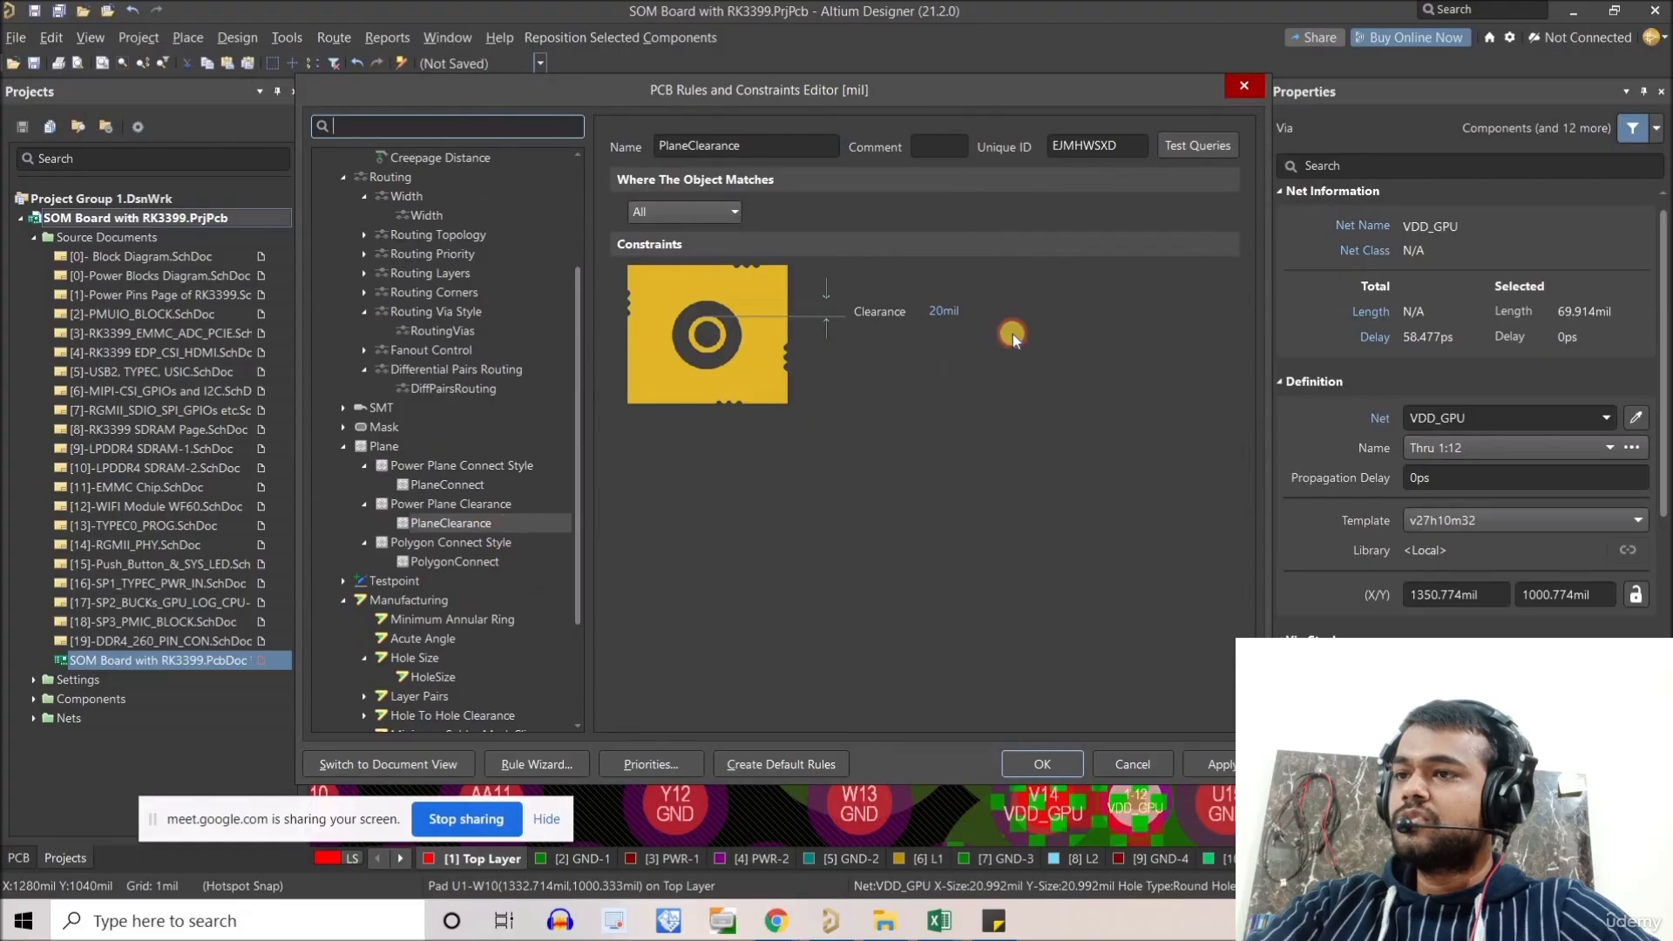
pyautogui.click(959, 304)
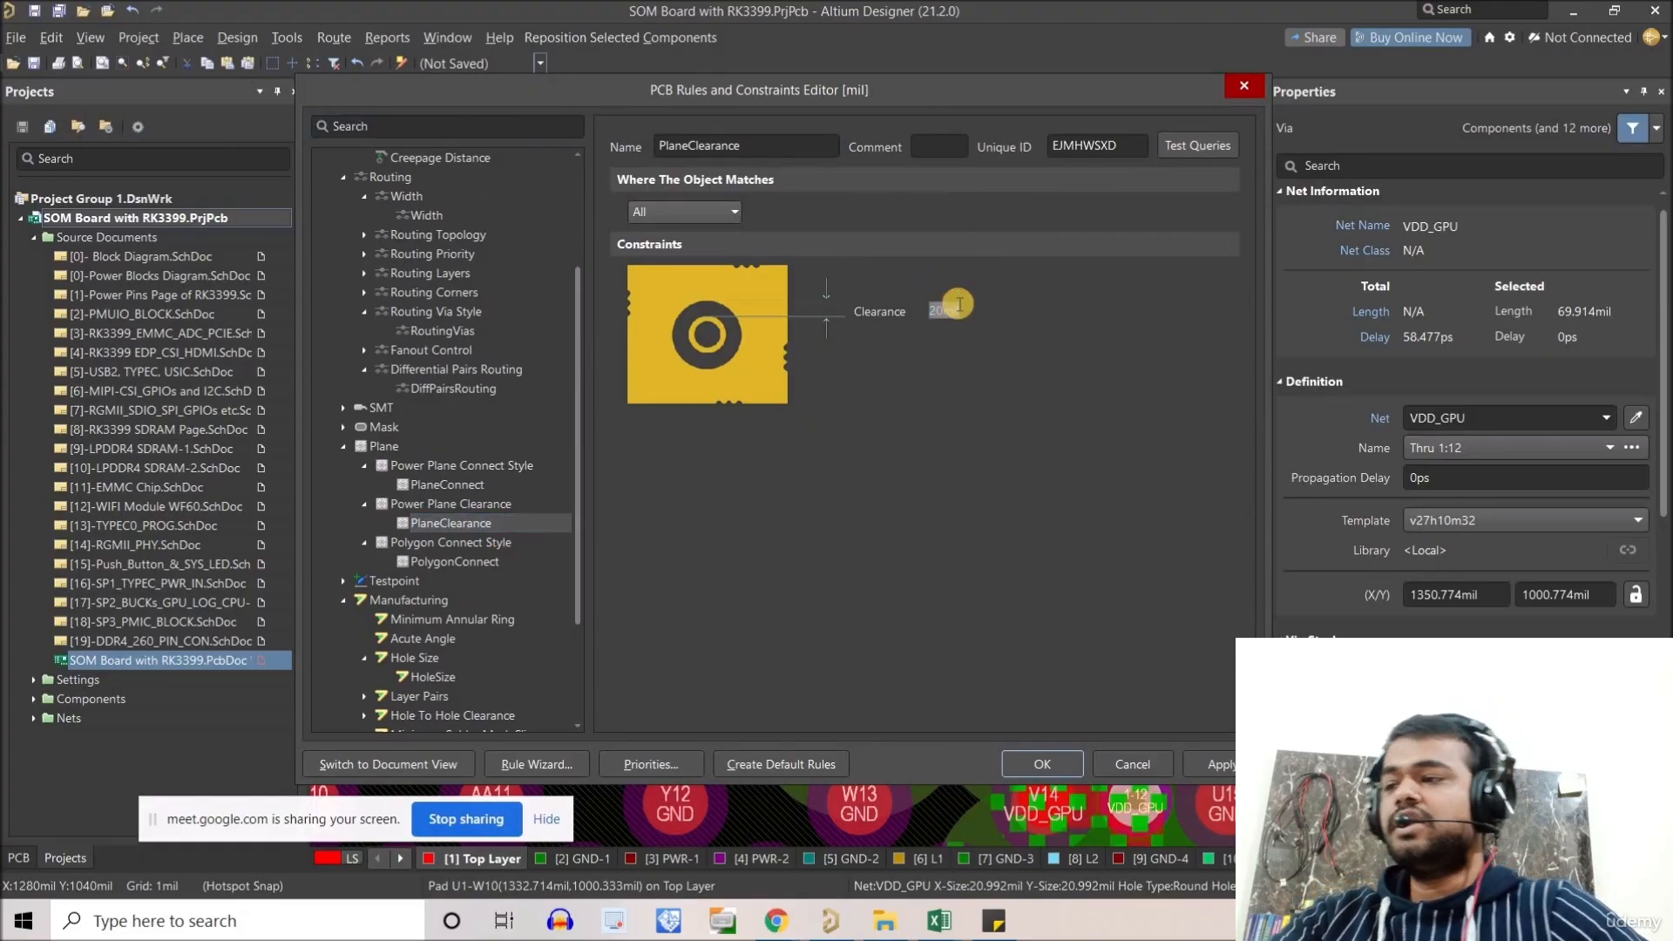
pyautogui.write('8')
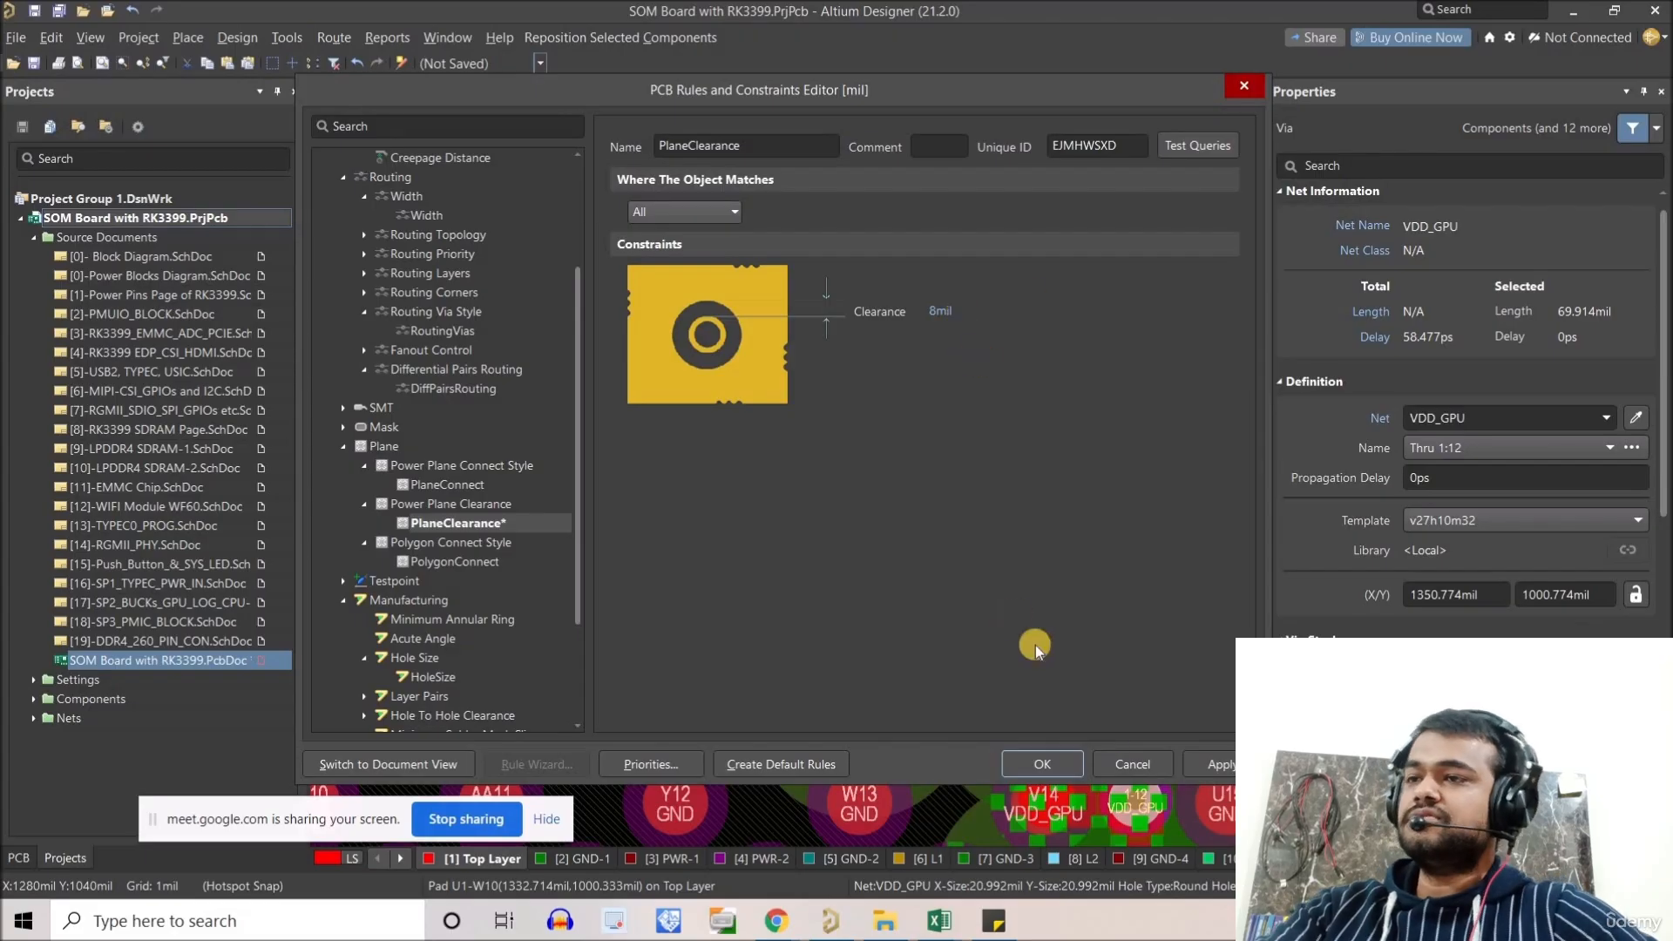
pyautogui.click(1043, 764)
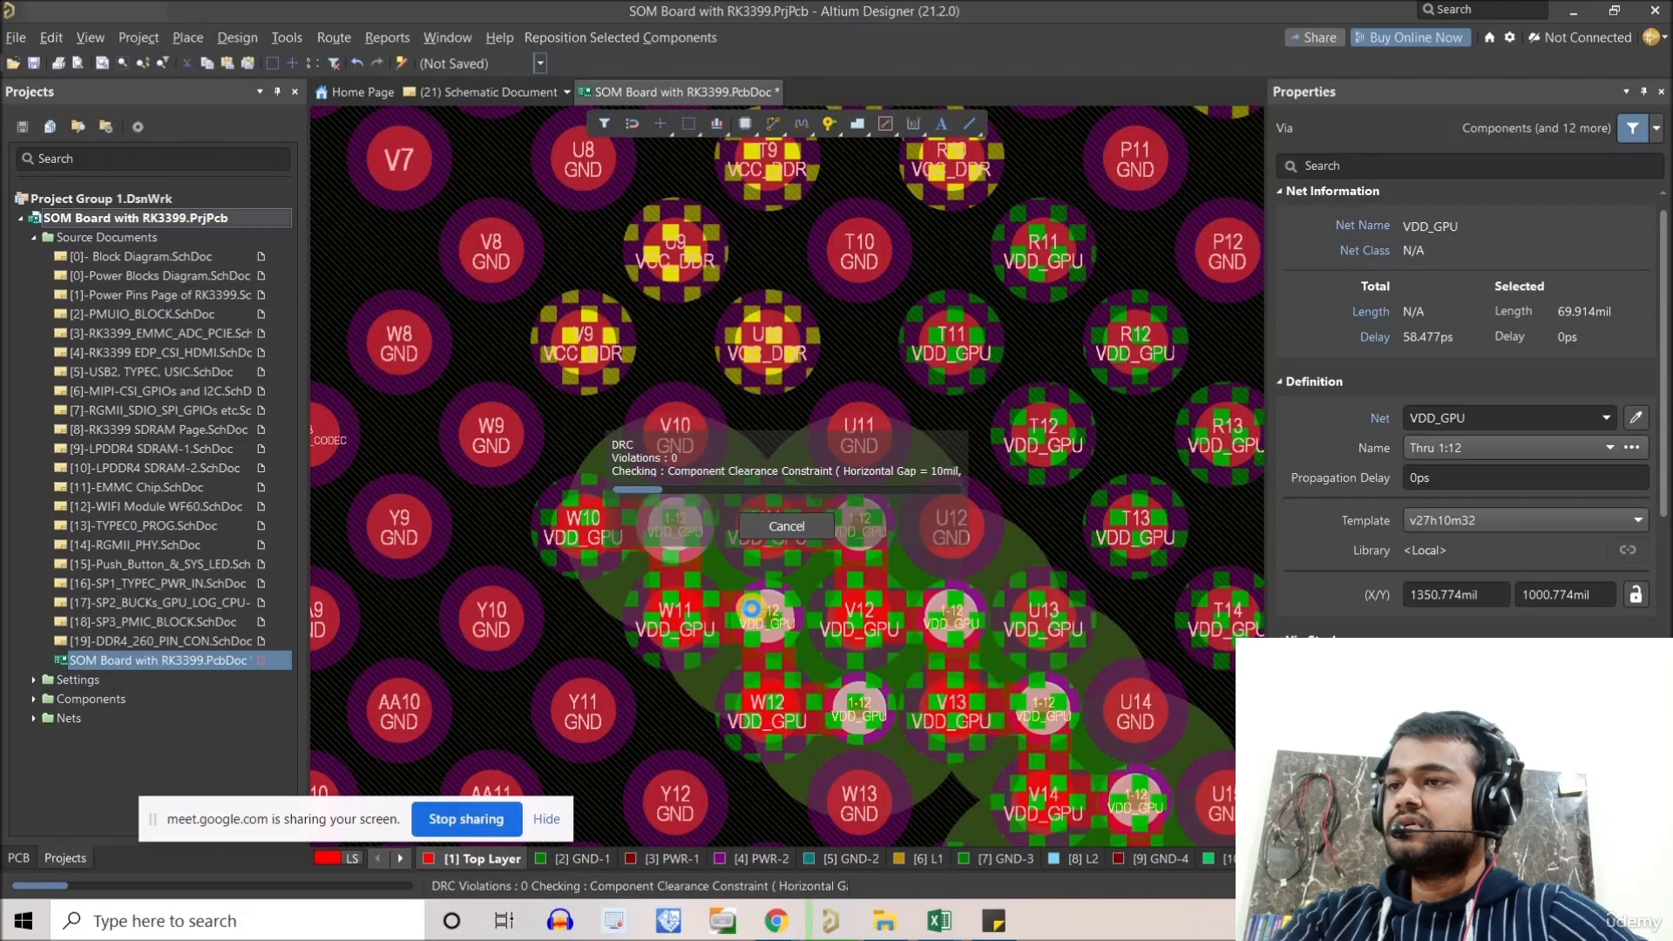
pyautogui.click(767, 535)
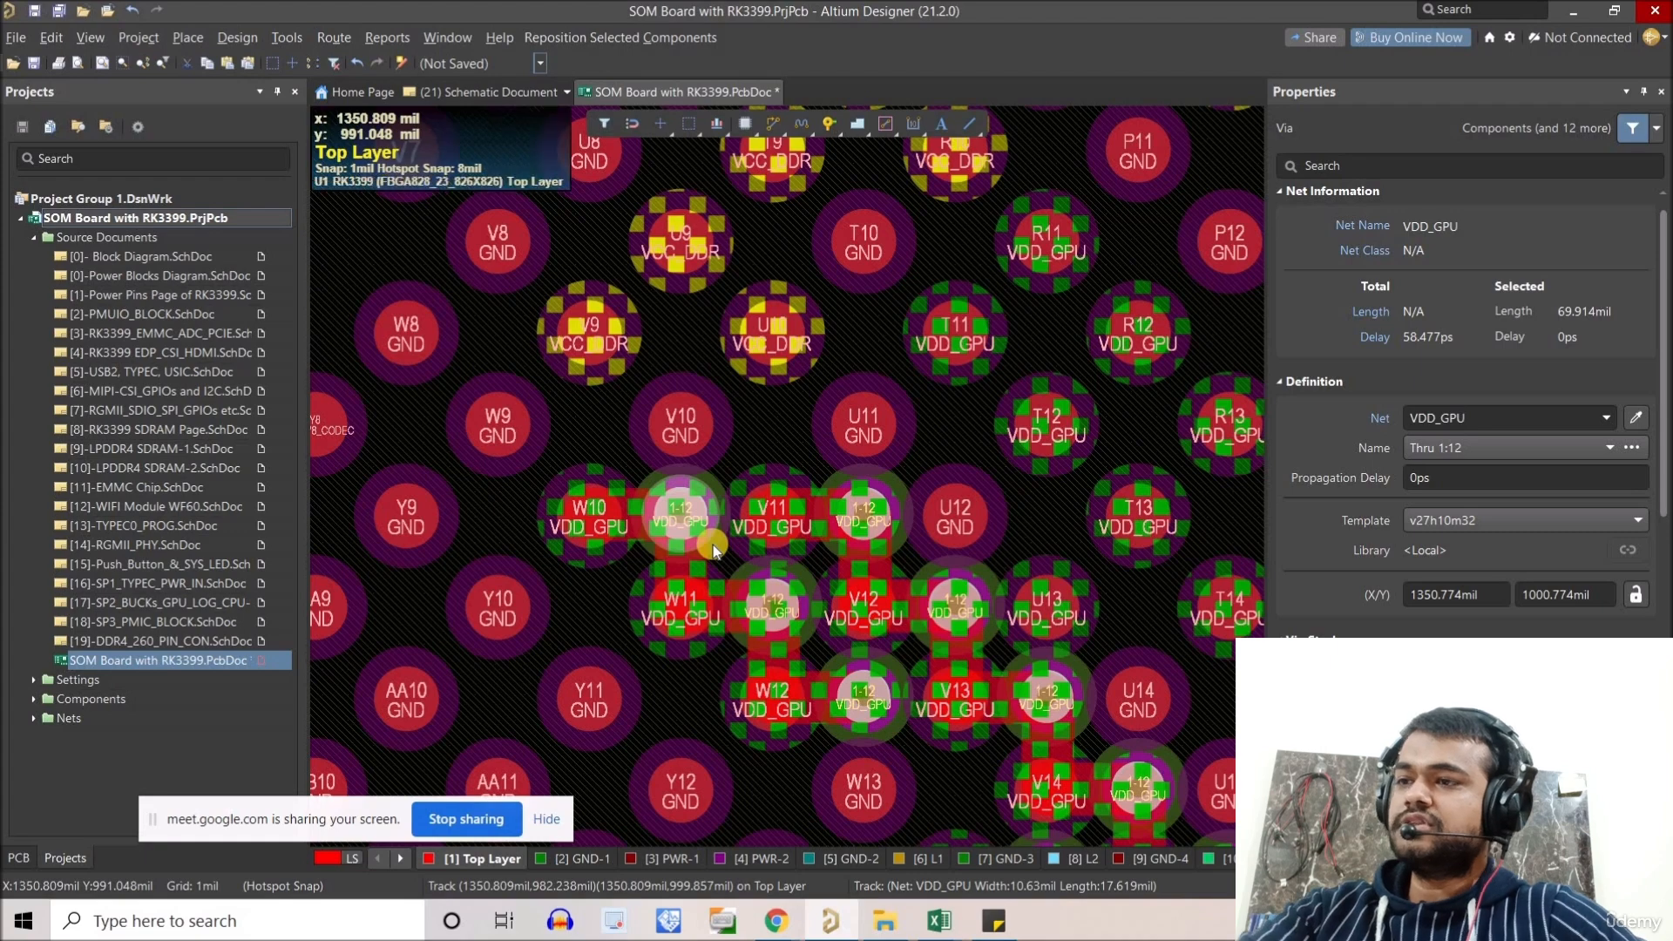
# Inspect the GND-1 plane cutouts around the VDD_GPU vias in 3D single-layer mode and return to the full 2D Top Layer view.
pyautogui.press('3')
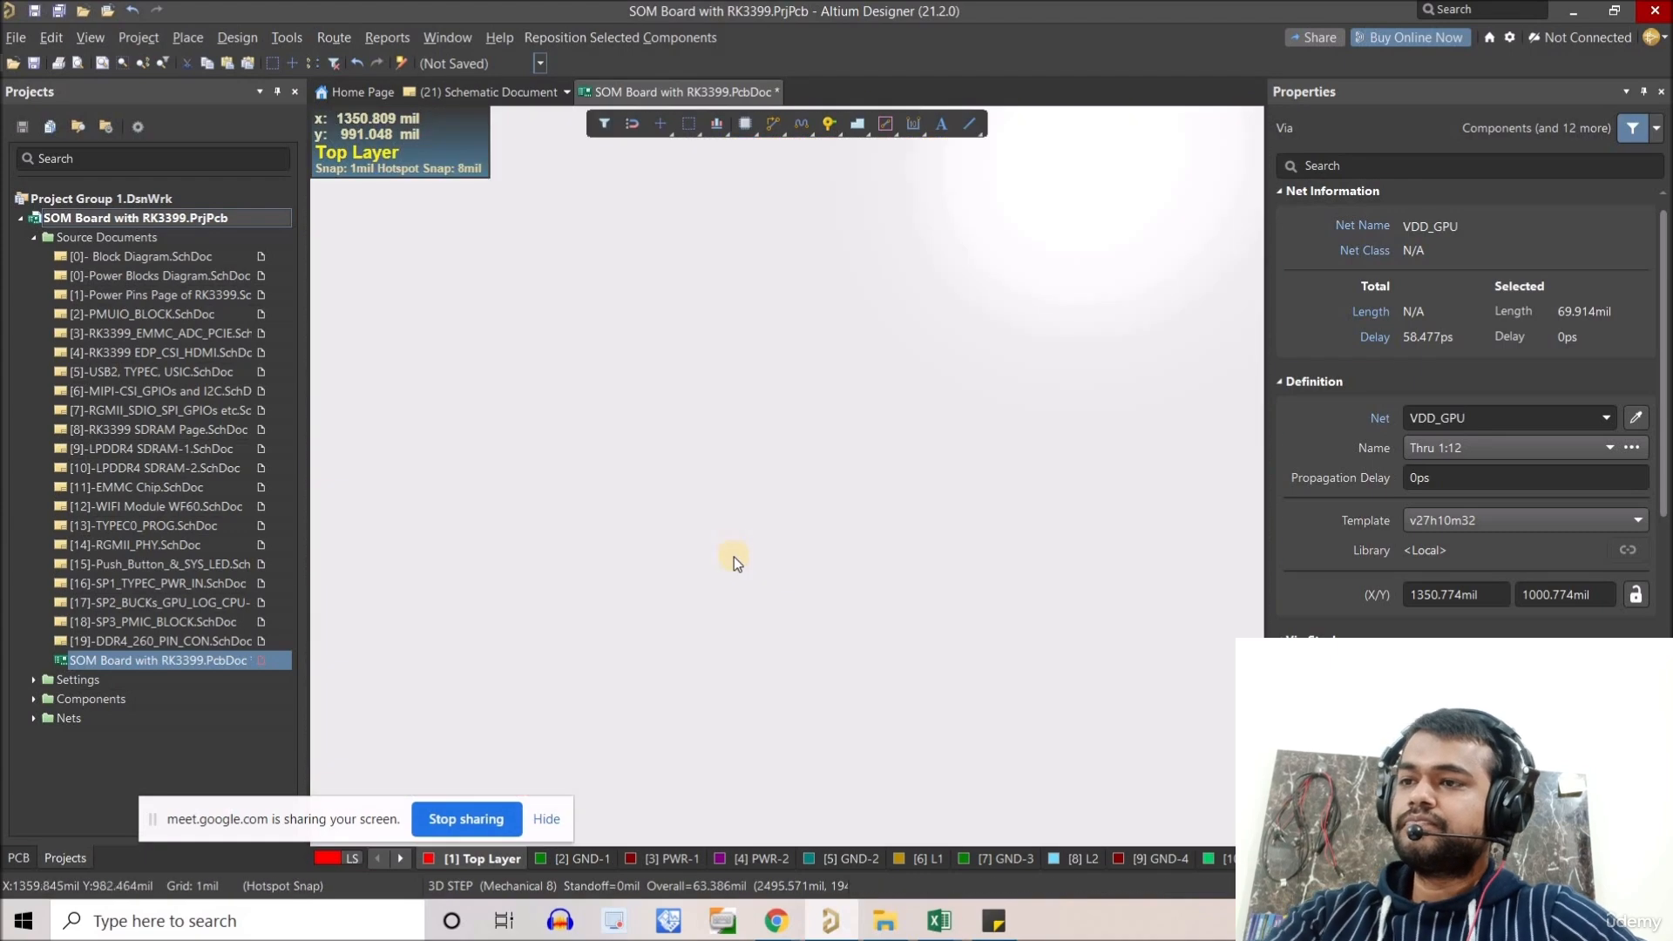
pyautogui.keyDown('ctrl'); pyautogui.scroll(-3, 734, 554); pyautogui.keyUp('ctrl')
pyautogui.hotkey('shift', 's')
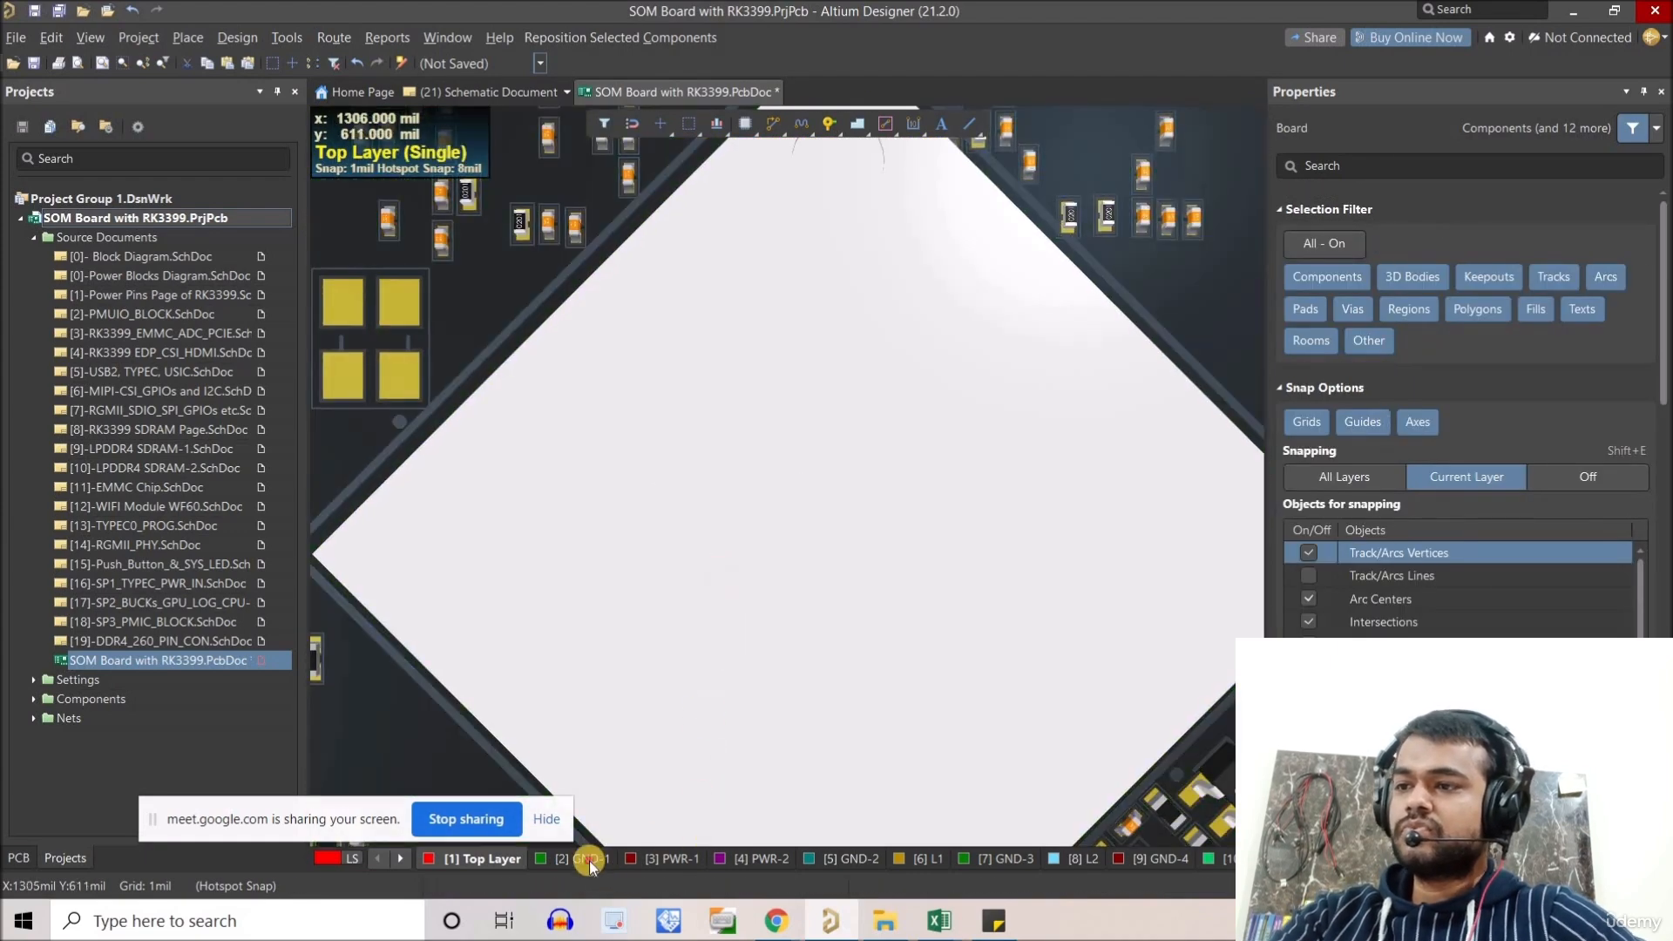
pyautogui.click(587, 859)
pyautogui.keyDown('ctrl'); pyautogui.scroll(5, 749, 526); pyautogui.keyUp('ctrl')
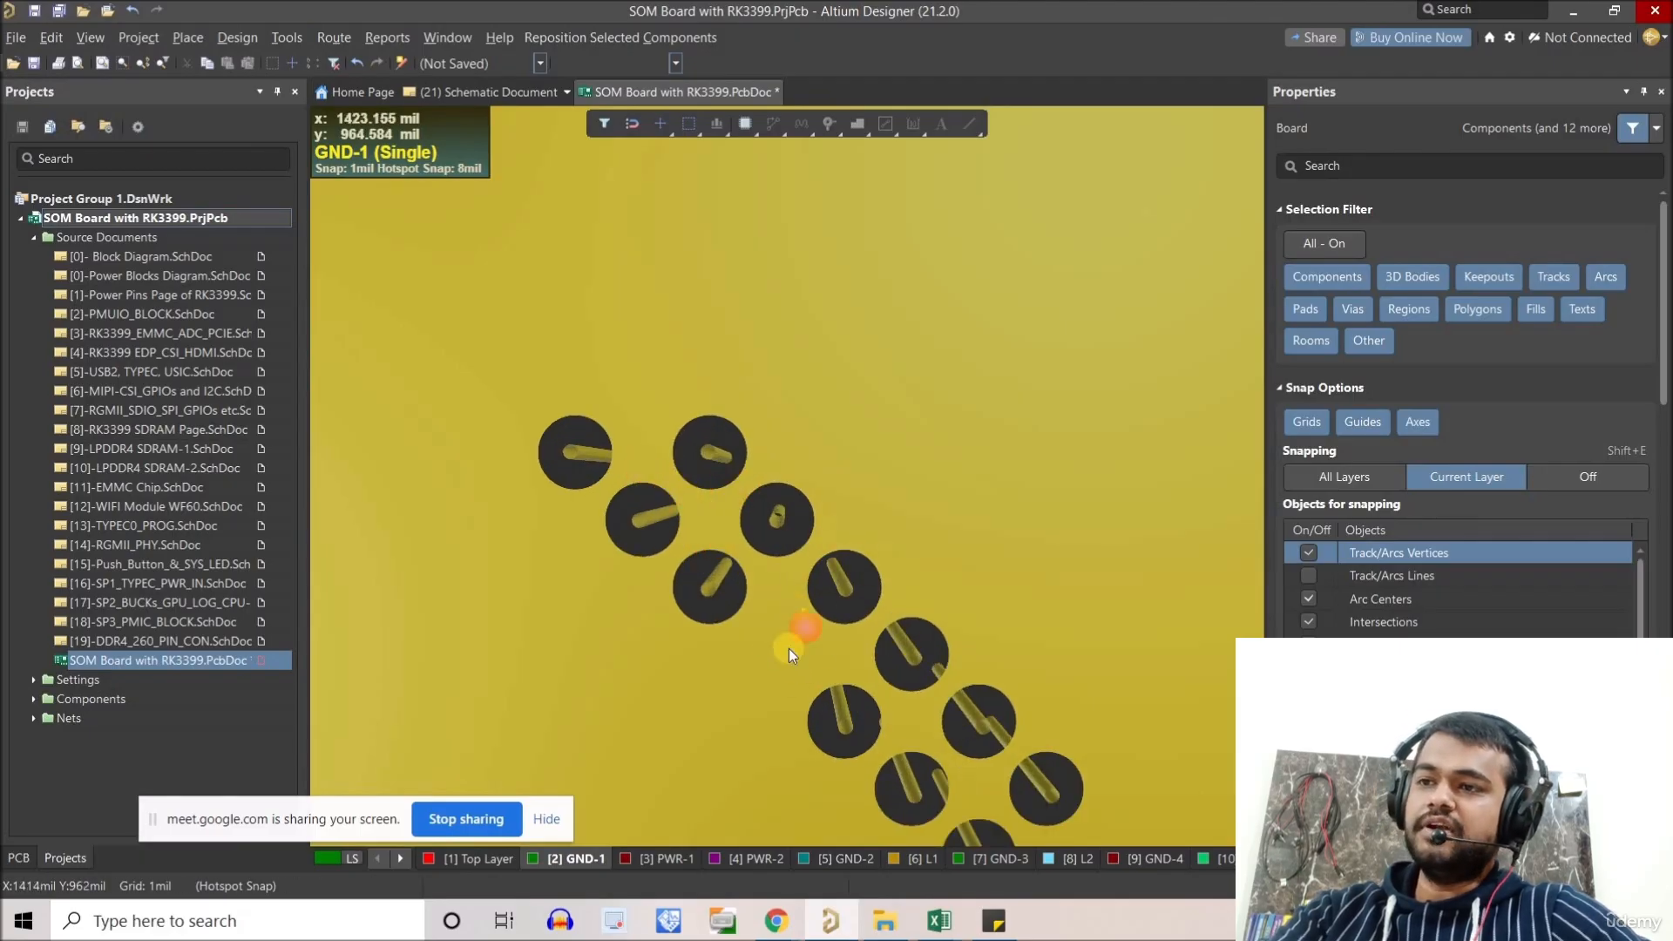
pyautogui.press('2')
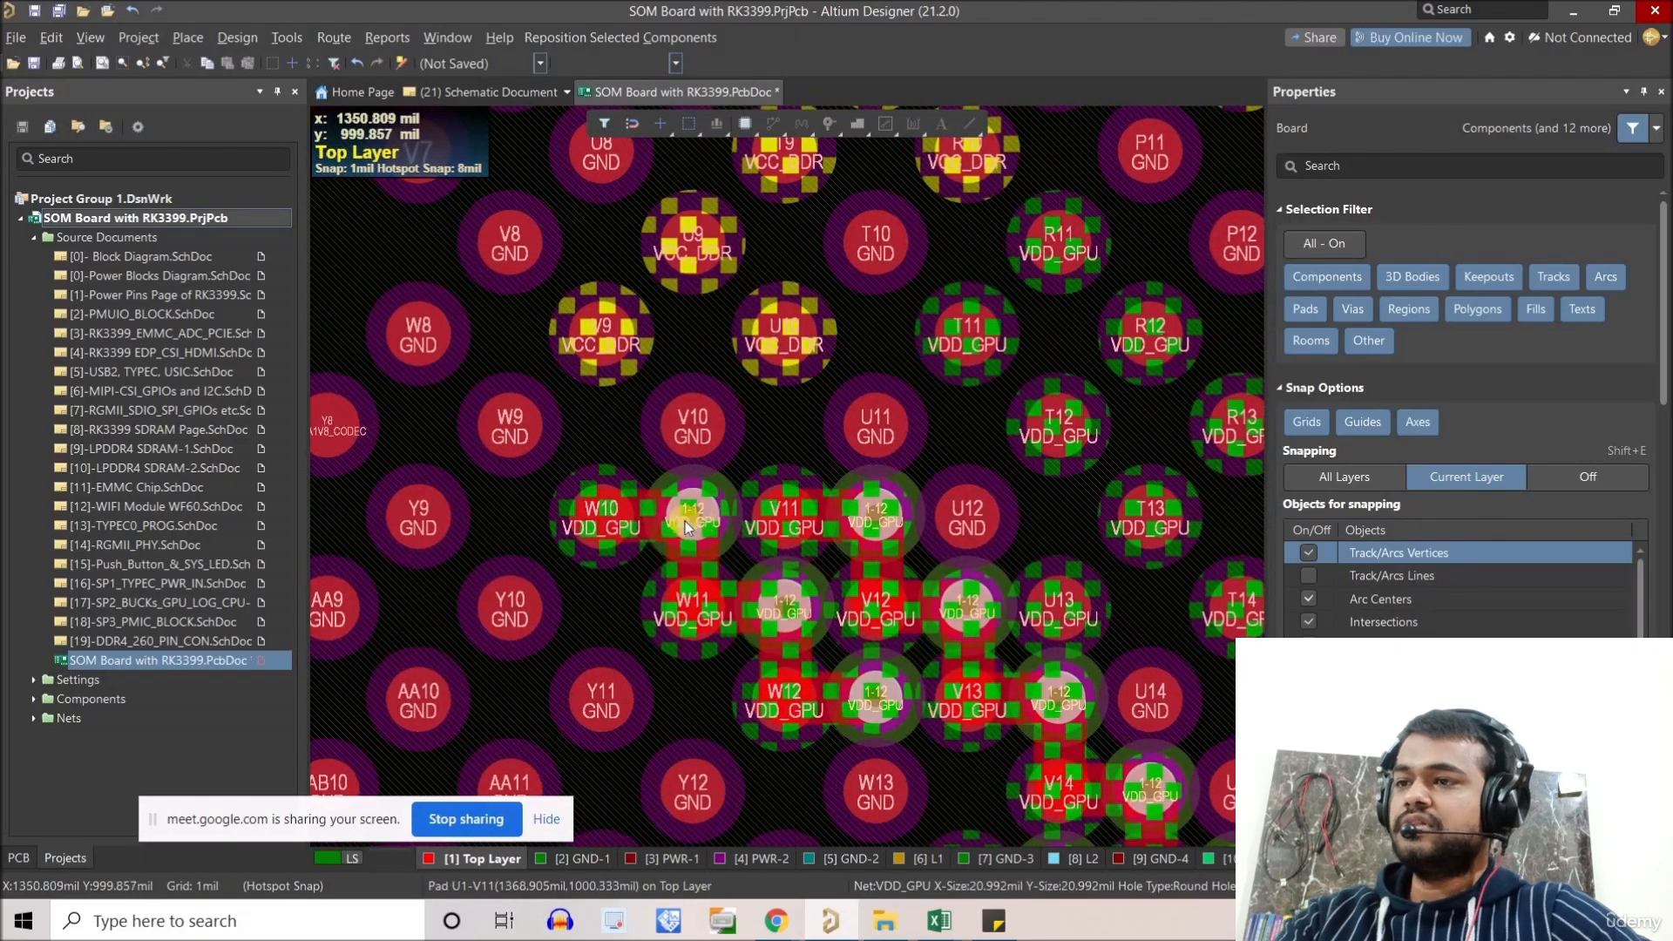
pyautogui.keyDown('ctrl'); pyautogui.scroll(-1, 661, 545); pyautogui.keyUp('ctrl')
pyautogui.keyDown('ctrl'); pyautogui.scroll(-4, 661, 545); pyautogui.keyUp('ctrl')
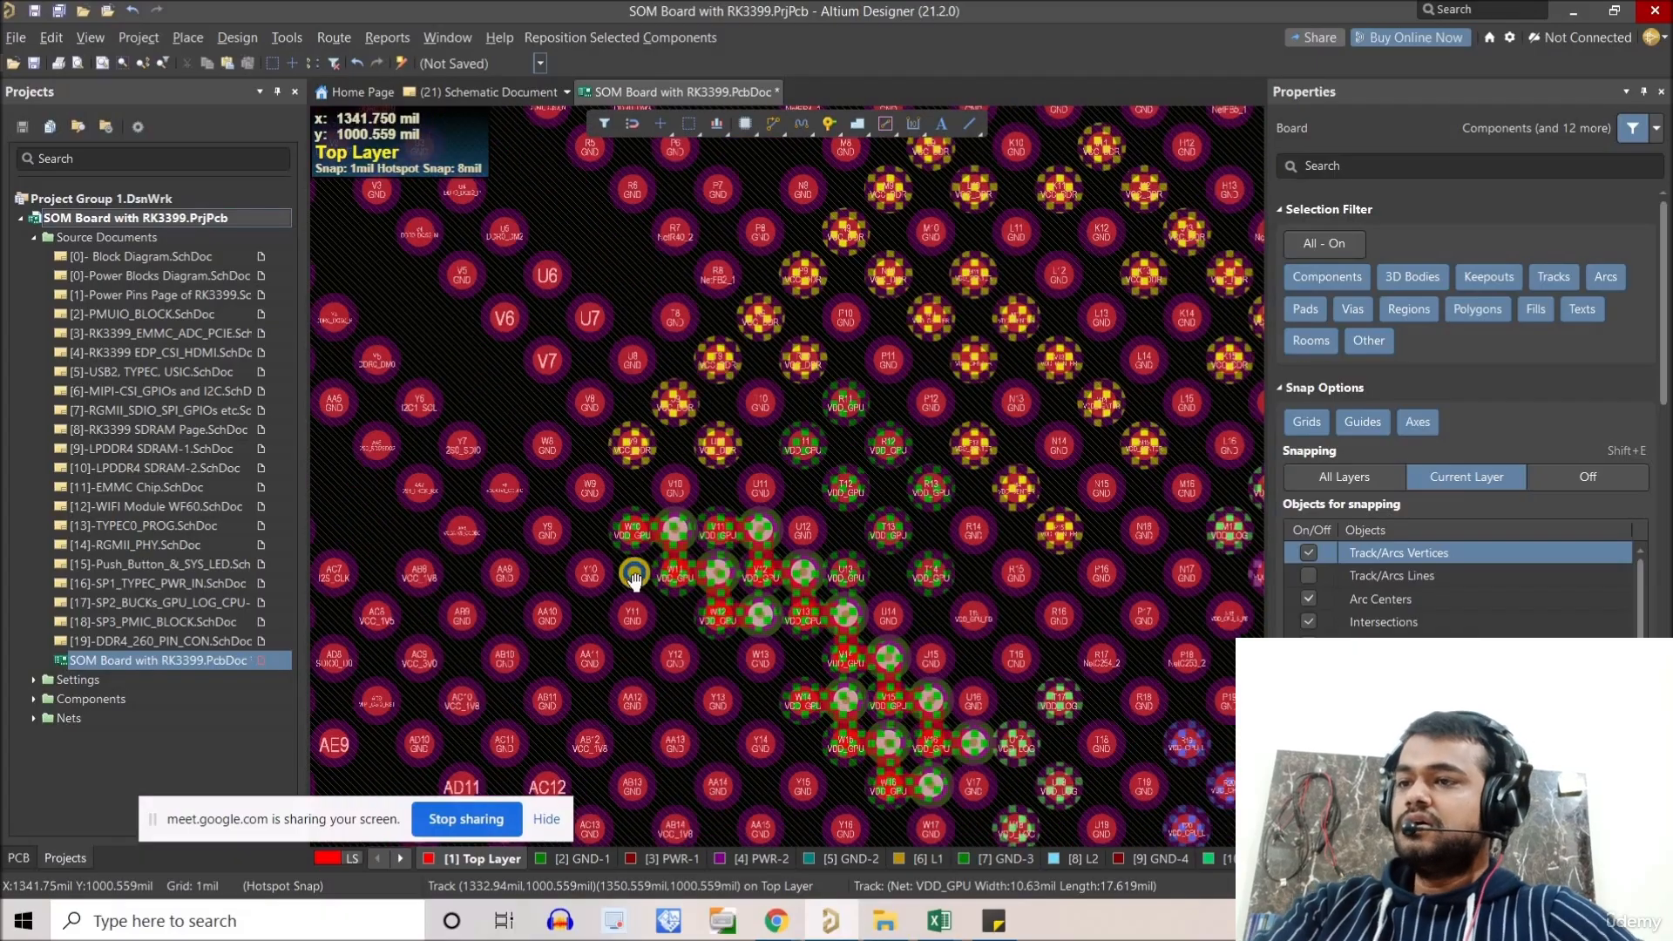